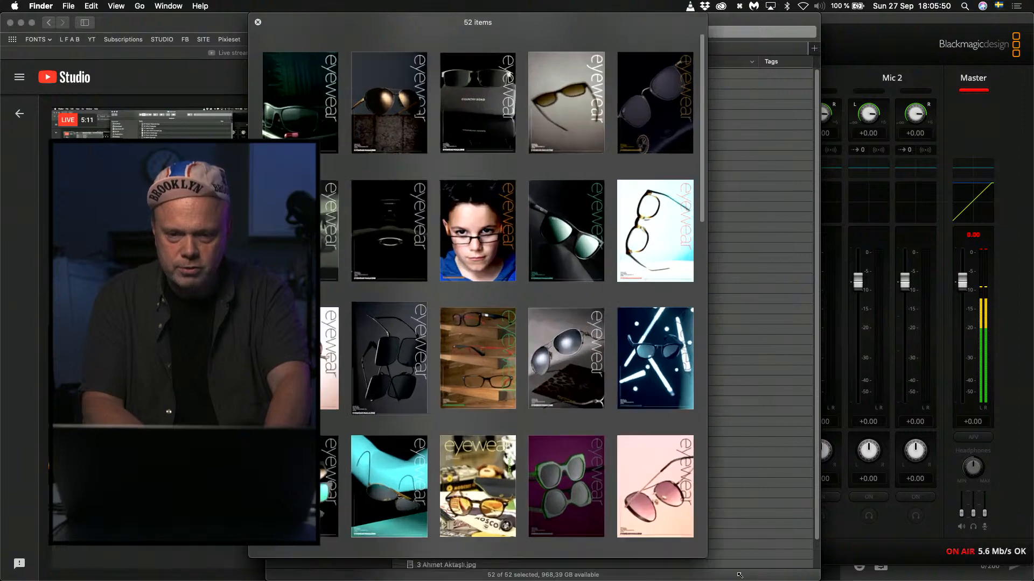
# Look through the thumbnail overview of all the eyewear magazine covers, moving the preview window clear of the webcam picture.
pyautogui.scroll(-10, 865, 419)
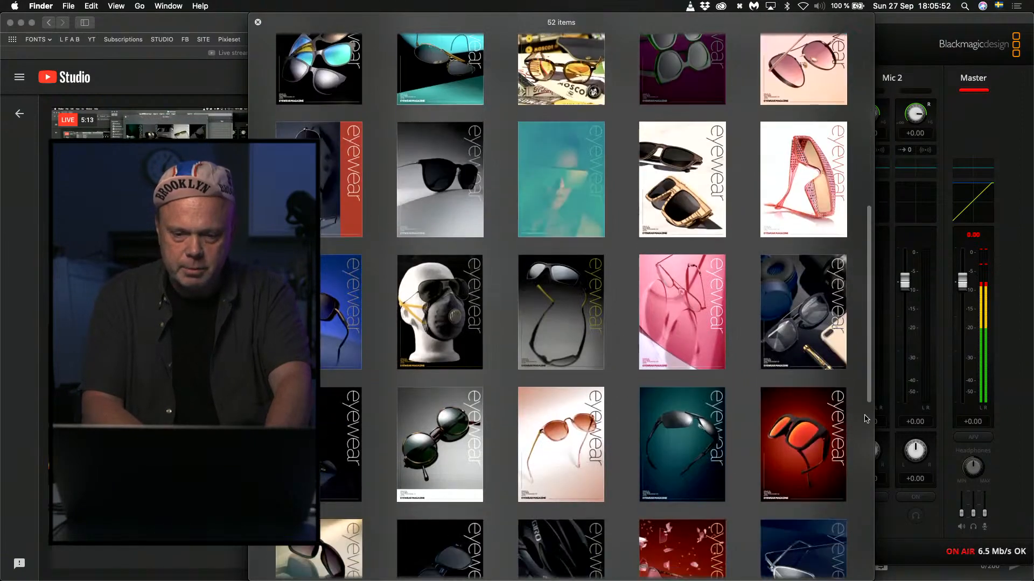
pyautogui.scroll(10, 866, 418)
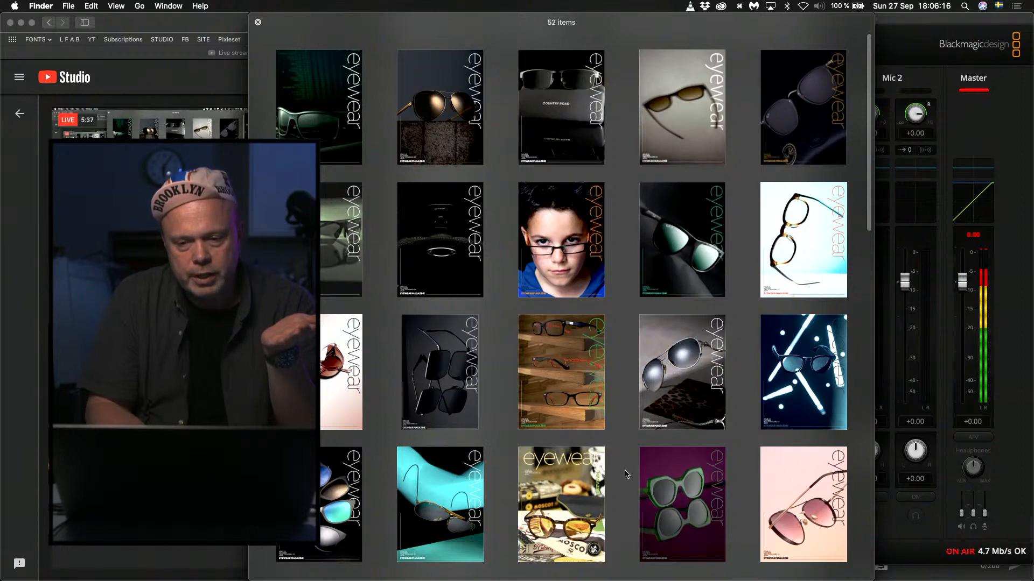
pyautogui.scroll(-10, 625, 473)
pyautogui.scroll(-7, 624, 473)
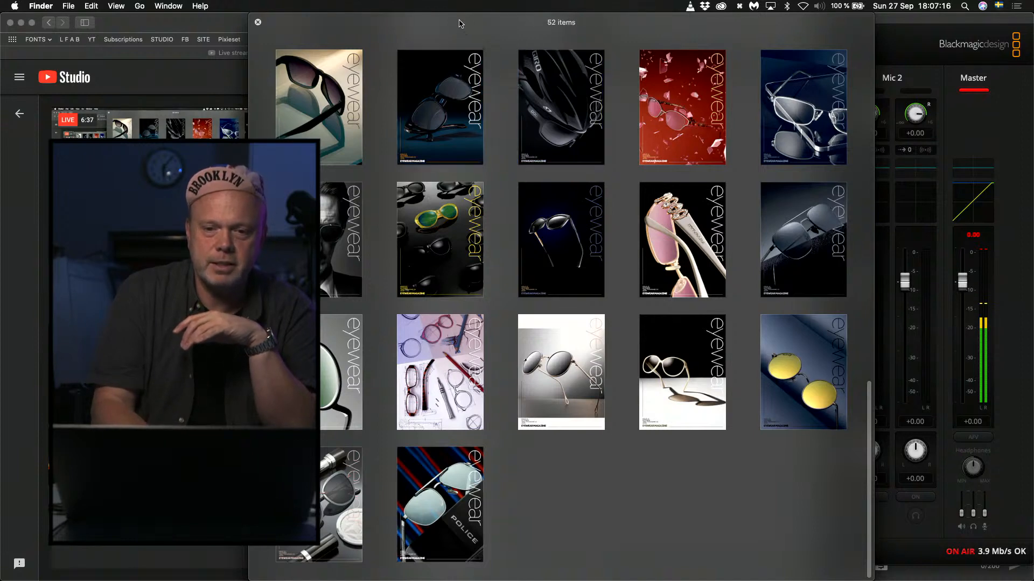
pyautogui.moveTo(458, 24); pyautogui.dragTo(613, 23)
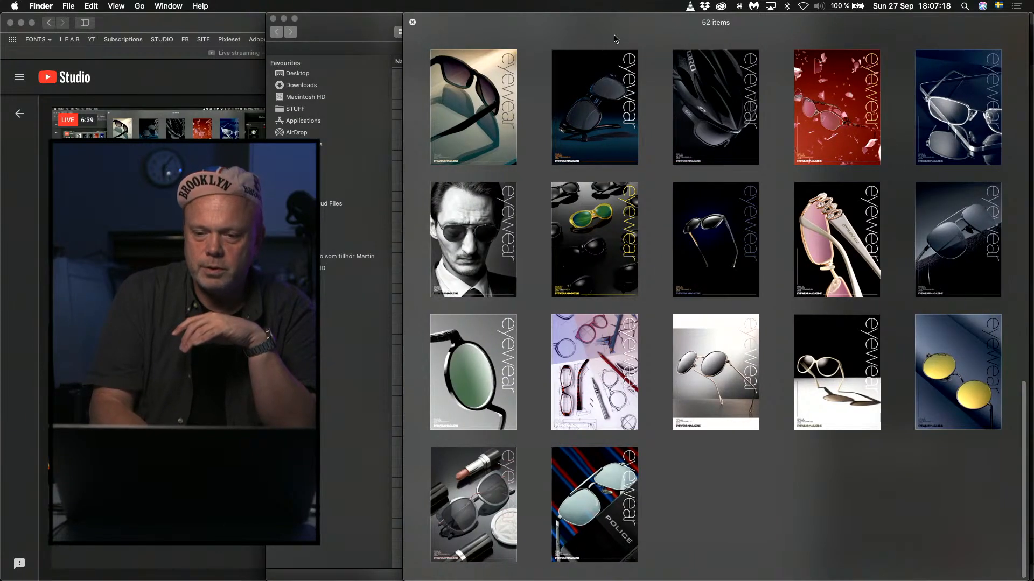
pyautogui.scroll(10, 705, 490)
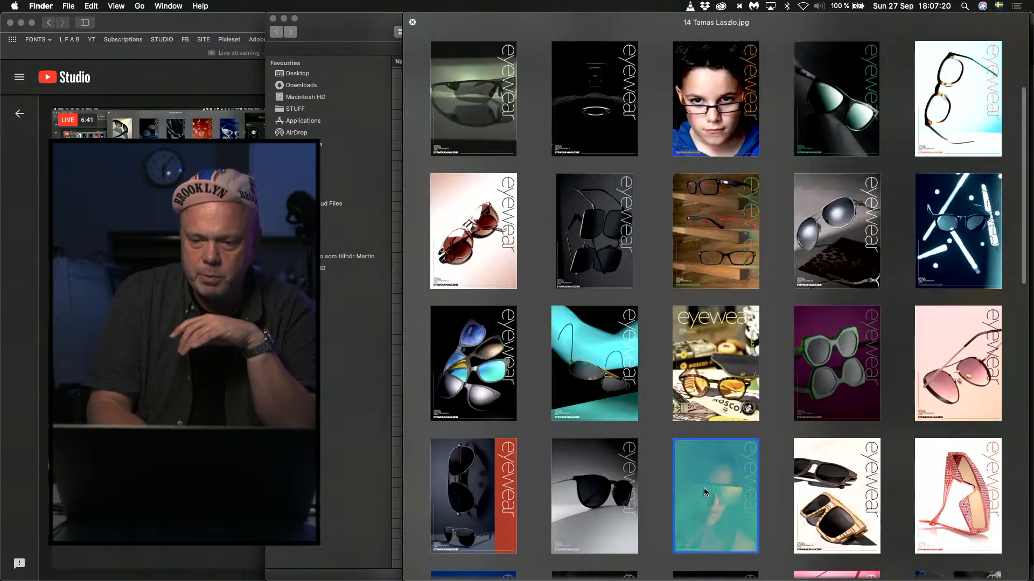
pyautogui.scroll(3, 703, 488)
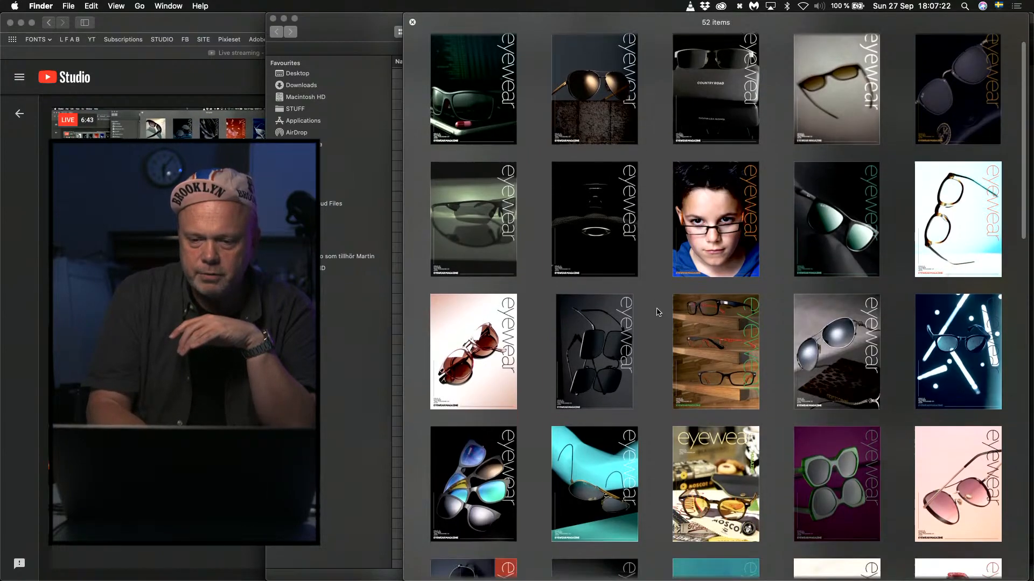
pyautogui.scroll(-15, 656, 312)
pyautogui.scroll(10, 657, 313)
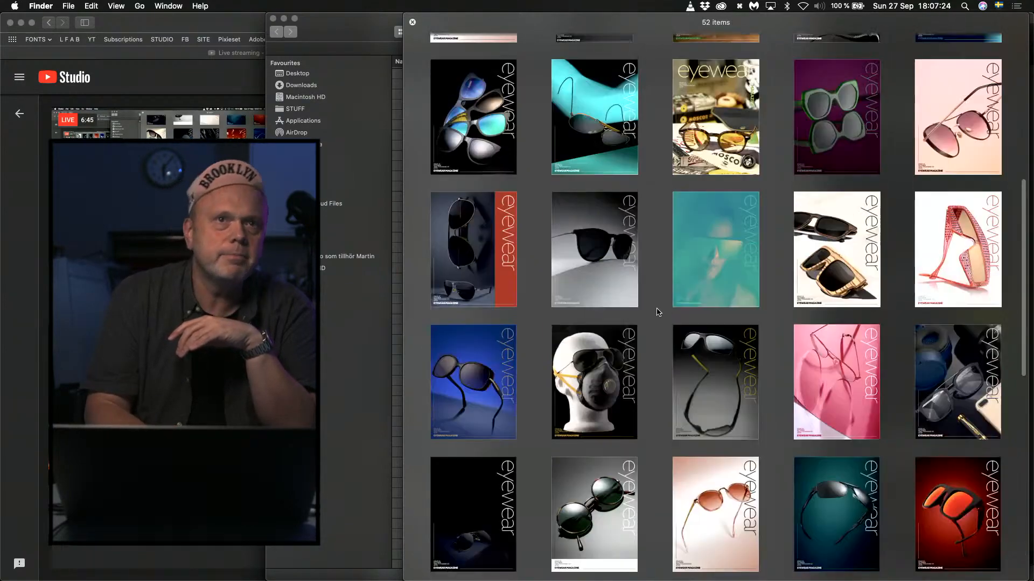
pyautogui.scroll(9, 657, 313)
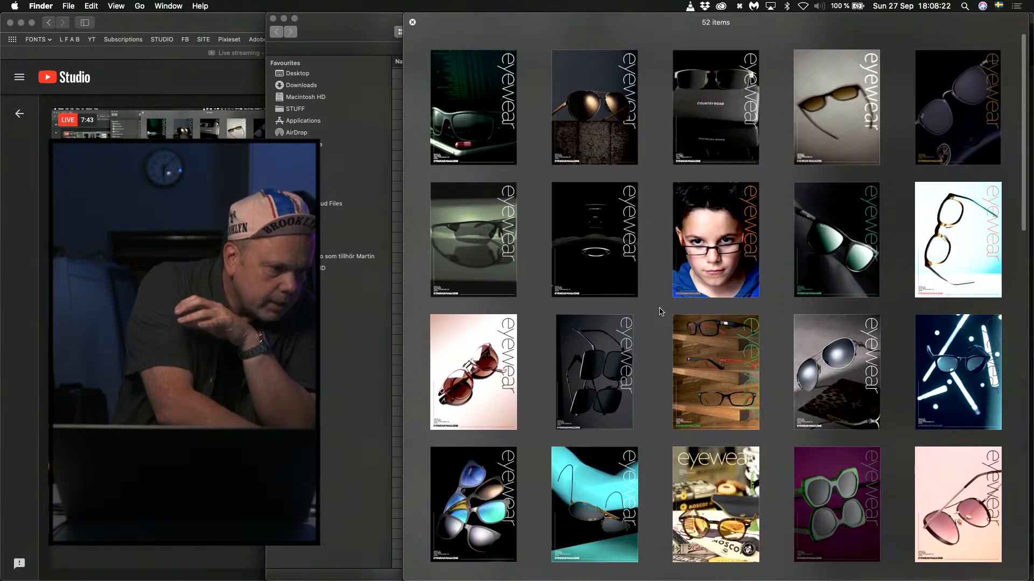
pyautogui.scroll(-1, 661, 312)
pyautogui.scroll(1, 661, 311)
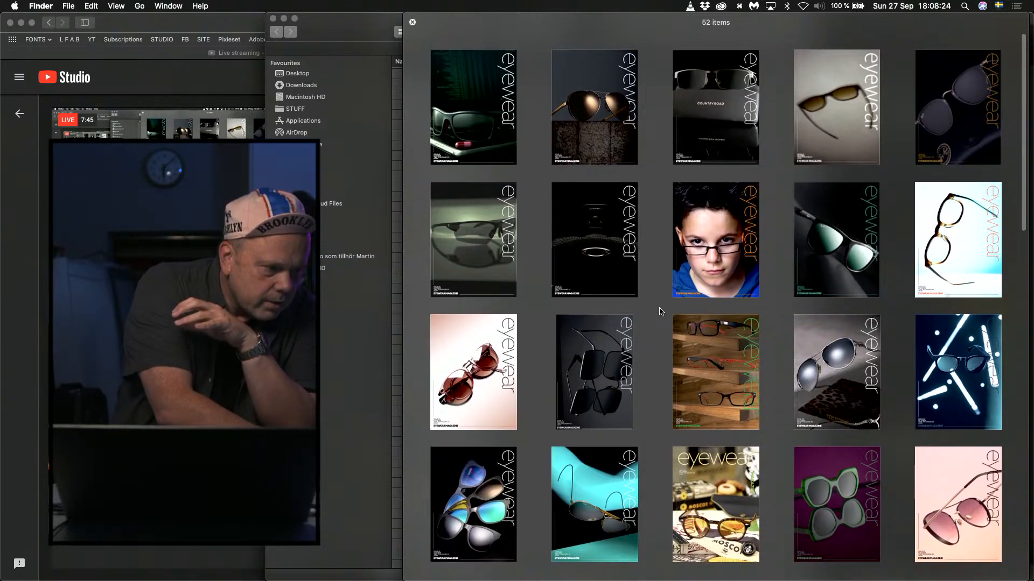
pyautogui.scroll(-1, 661, 312)
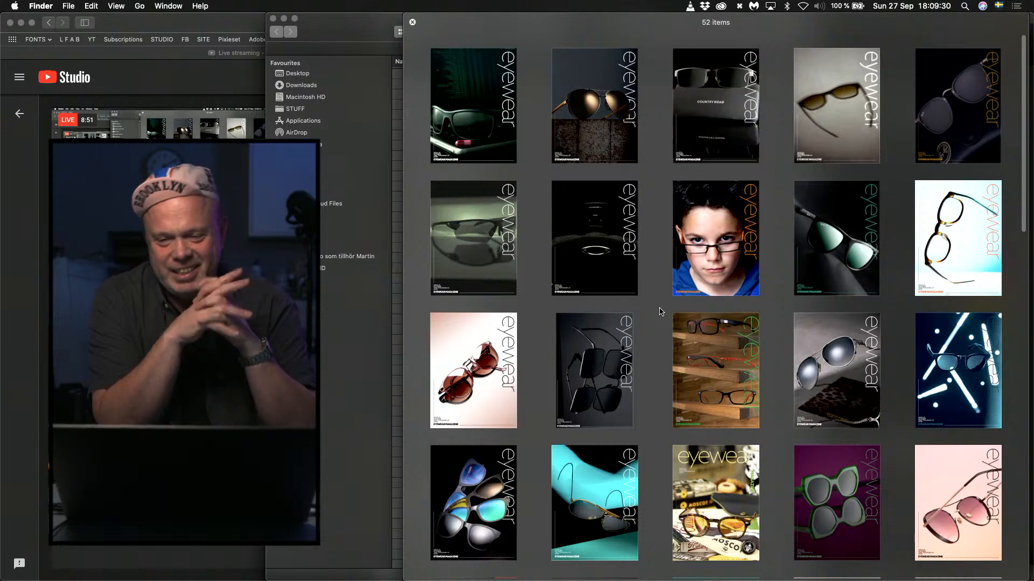
# View the cover of the boy wearing glasses enlarged, and return to the thumbnail overview.
pyautogui.click(731, 246)
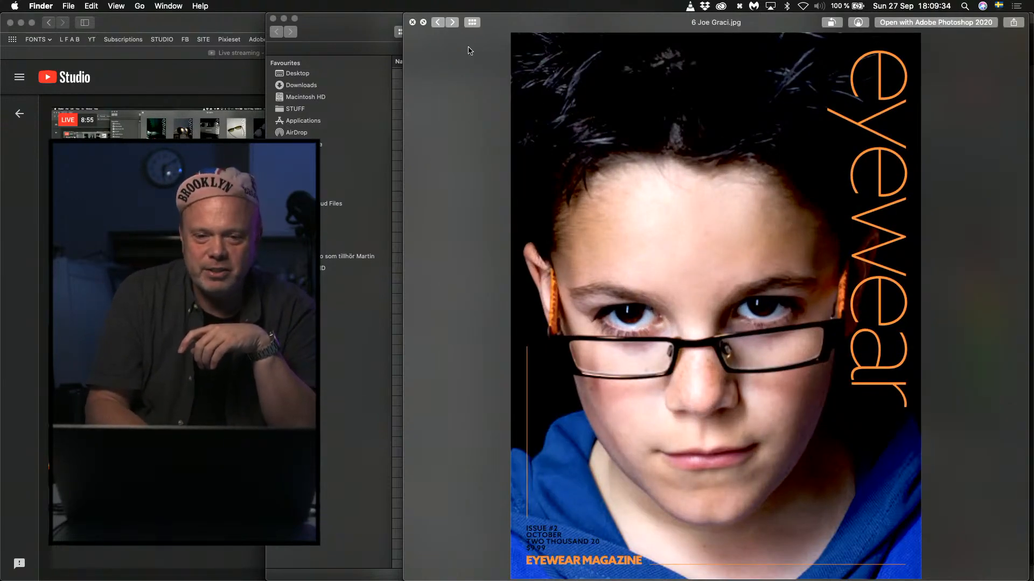
pyautogui.click(471, 22)
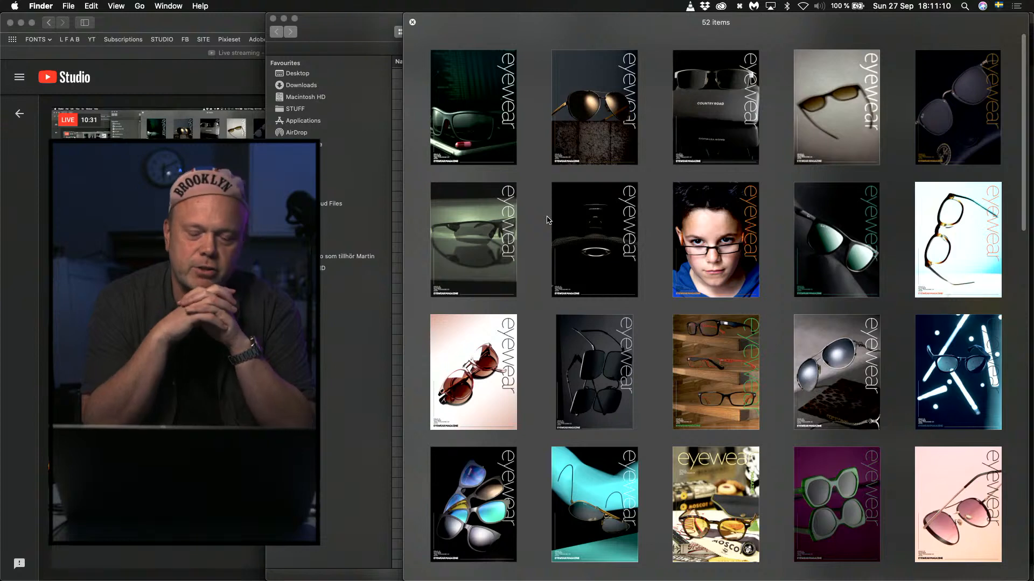
# Close the cover preview and look through the complete file list of the eyewear folder.
pyautogui.press('space')
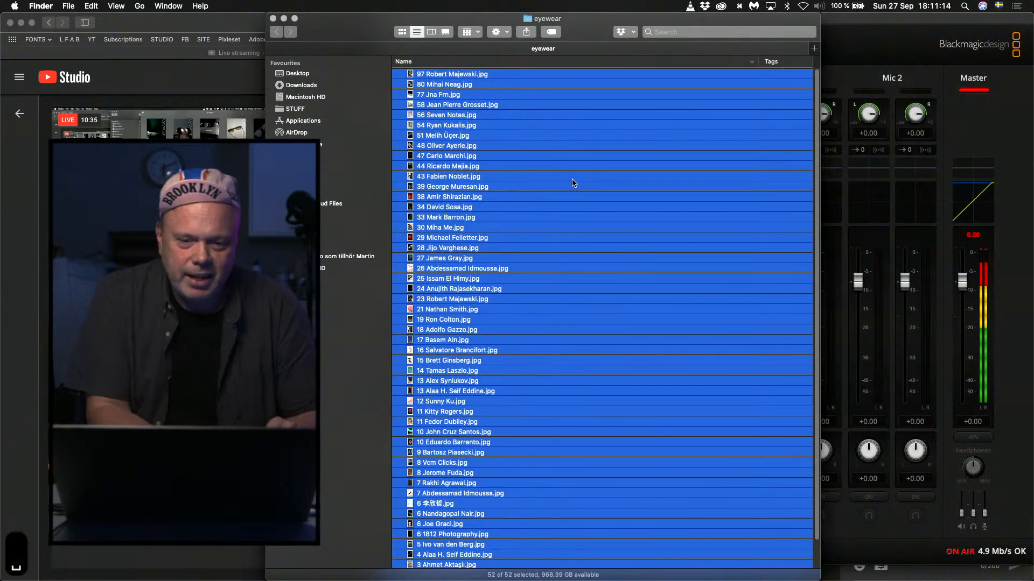
pyautogui.click(627, 73)
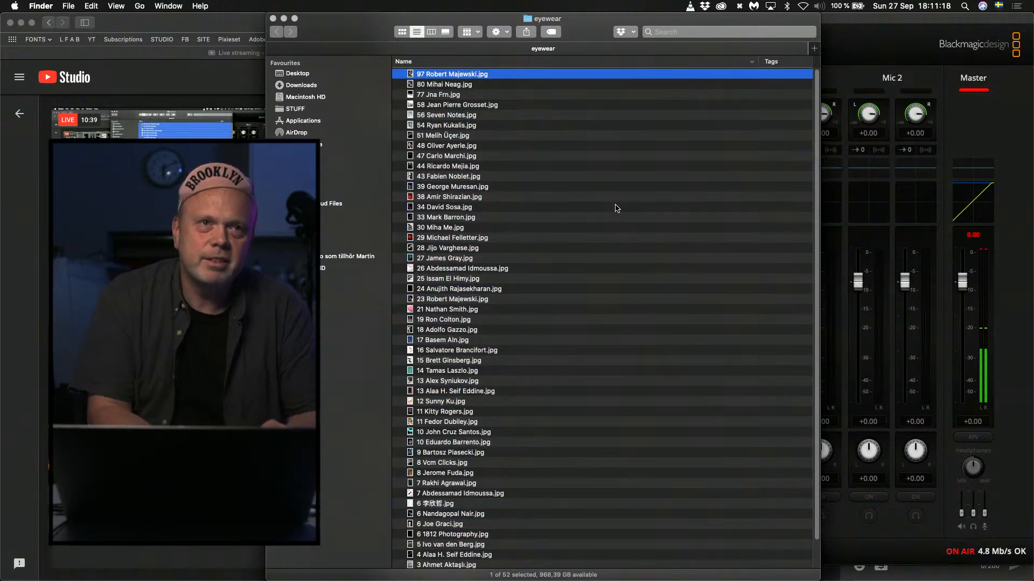
pyautogui.scroll(-3, 617, 208)
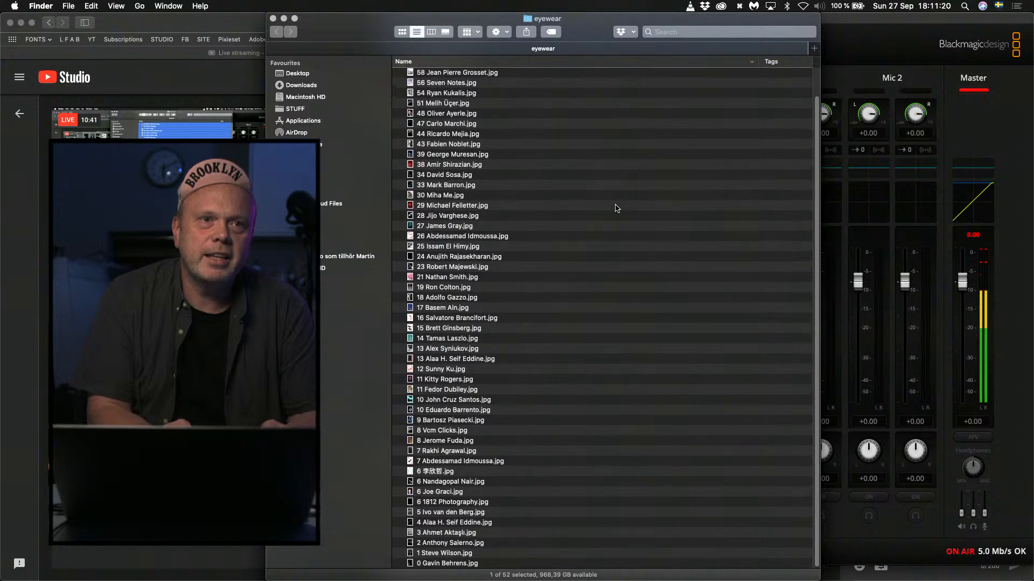
pyautogui.scroll(3, 616, 208)
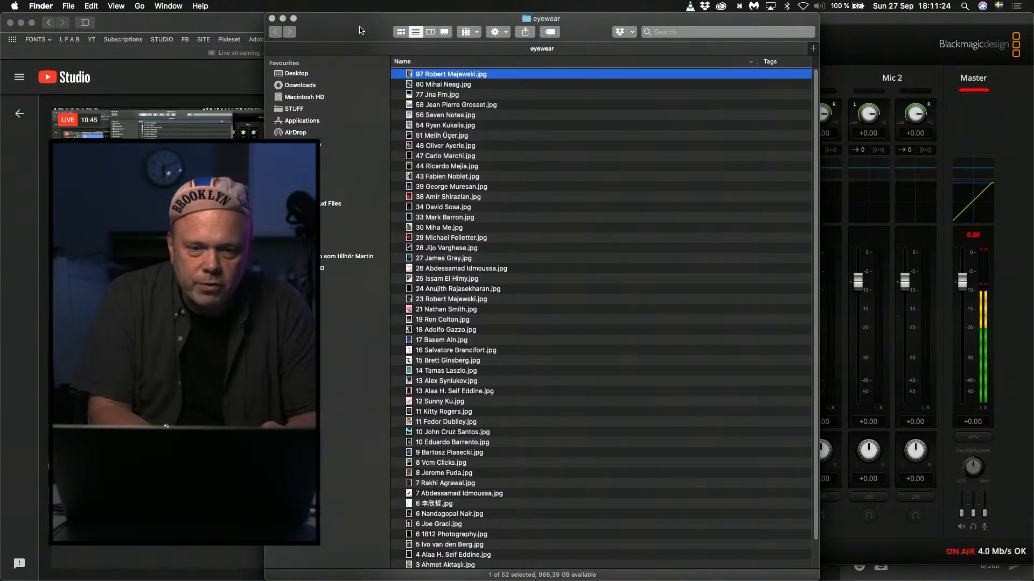
pyautogui.scroll(-3, 462, 314)
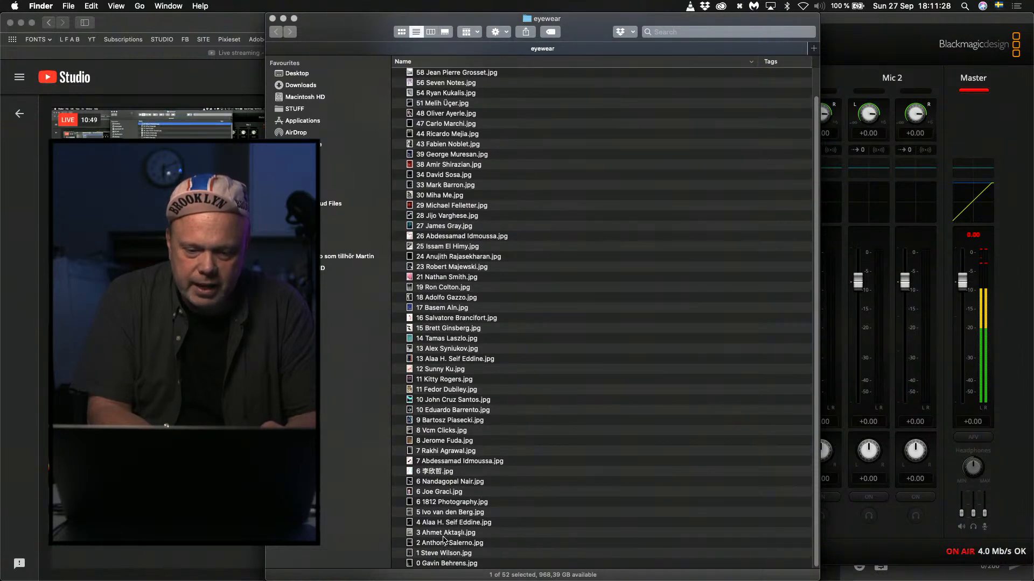
pyautogui.scroll(3, 506, 516)
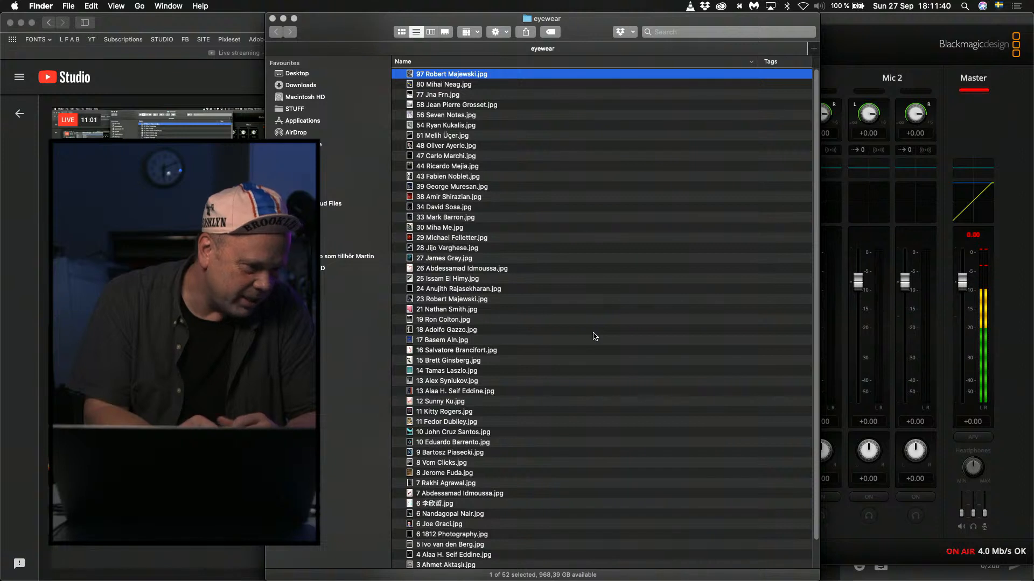
pyautogui.scroll(-3, 594, 336)
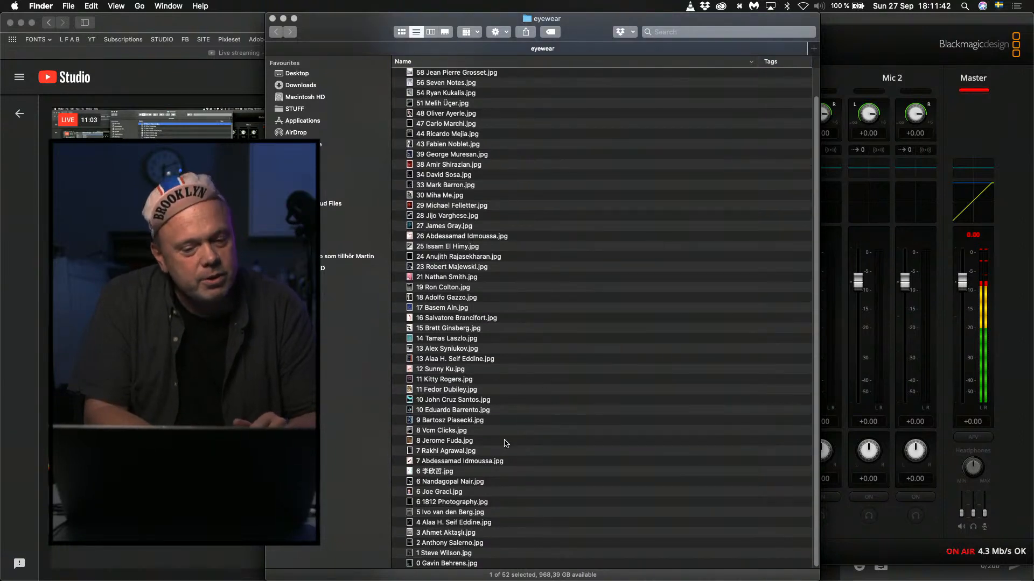
# Open 6 1812 Photography.jpg in Photoshop and show the whole cover fitted to the screen in full-screen mode with menu bar.
pyautogui.click(440, 505)
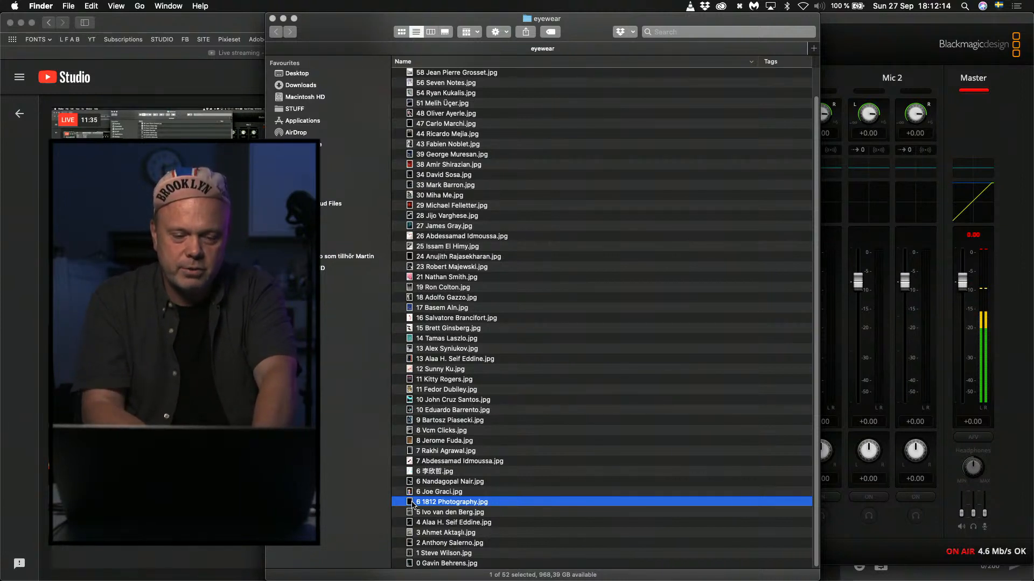
pyautogui.doubleClick(412, 503)
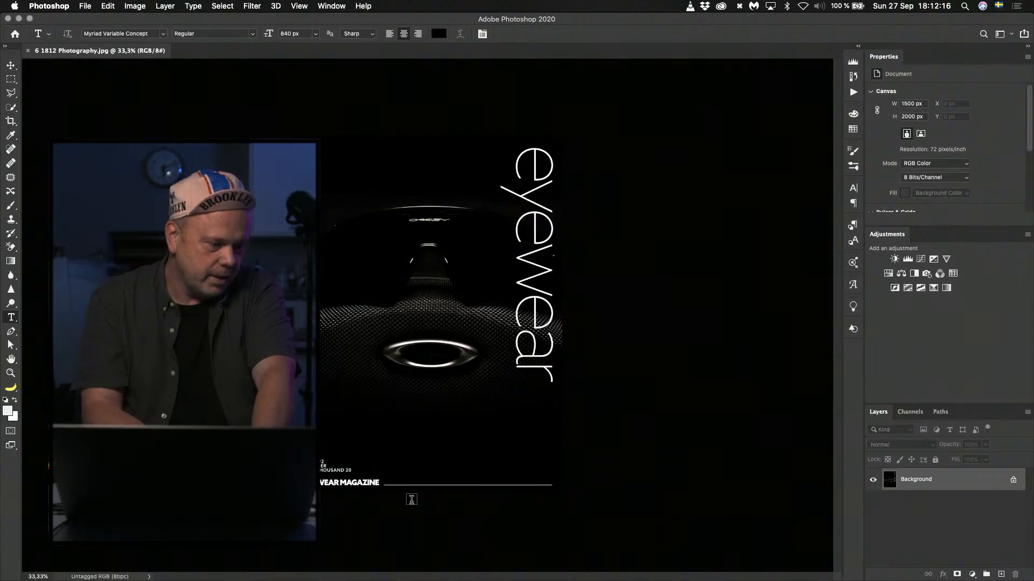
pyautogui.press('super+Tab')
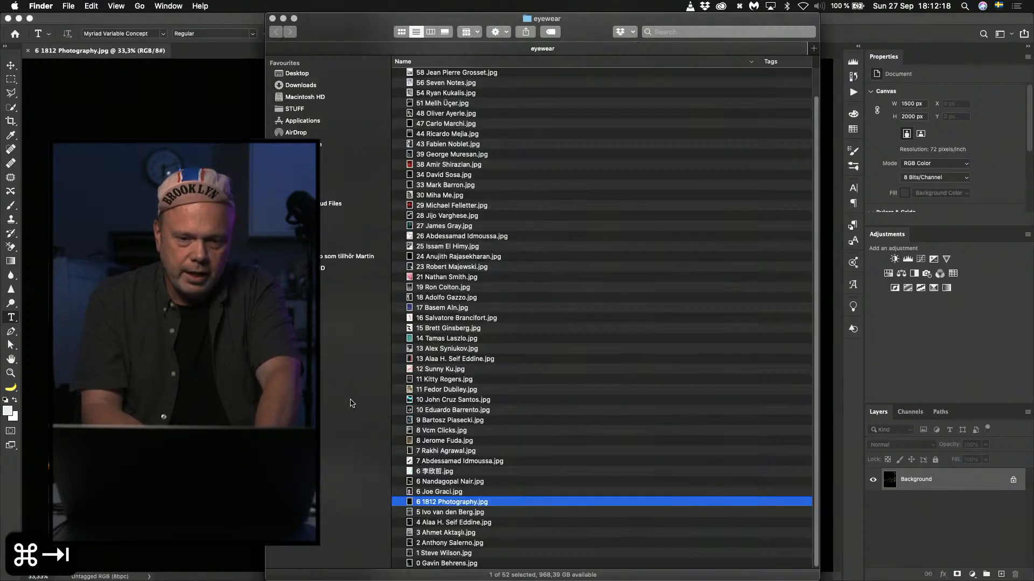
pyautogui.press('super+Tab')
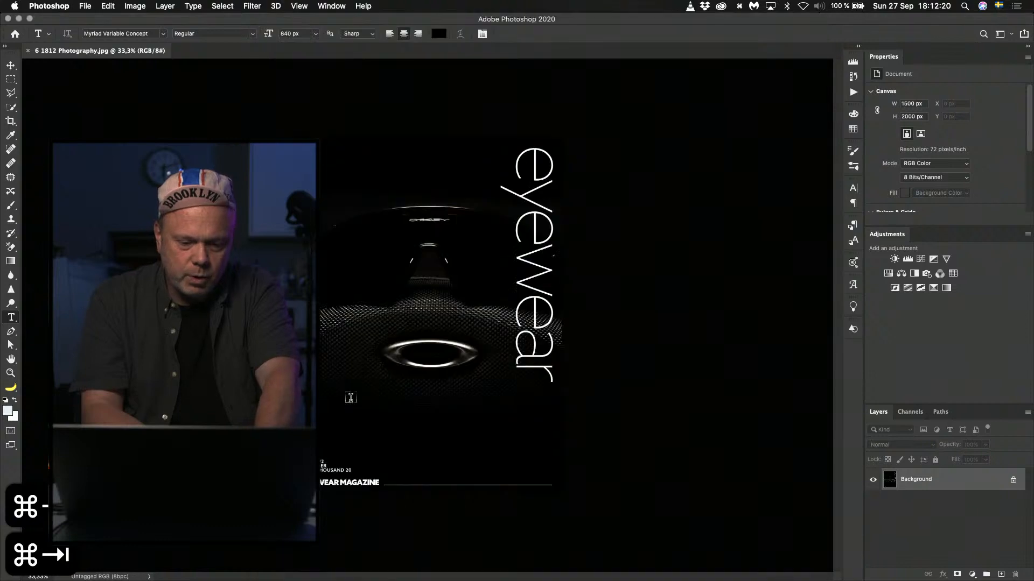
pyautogui.press('super+1')
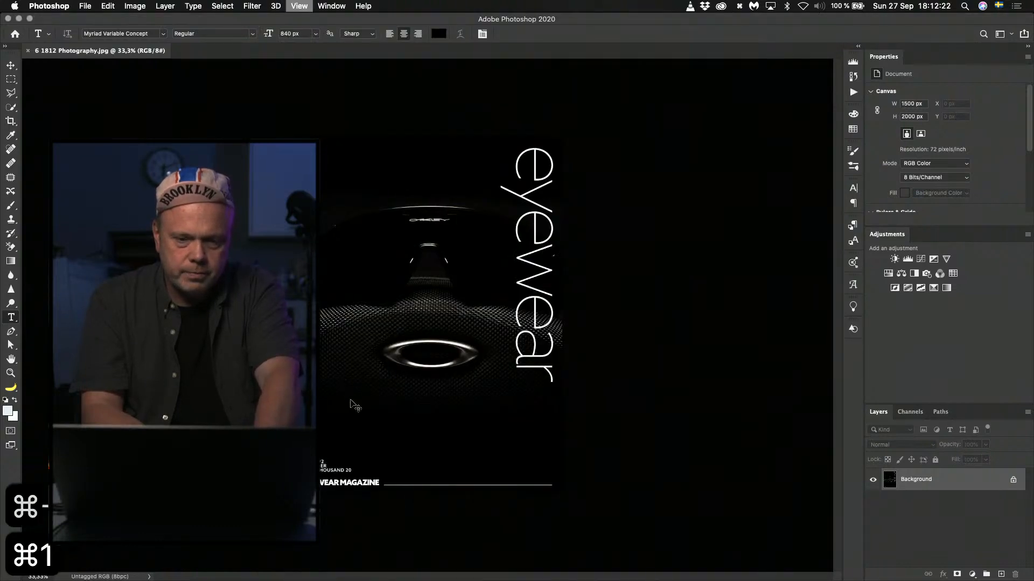
pyautogui.press('super+0')
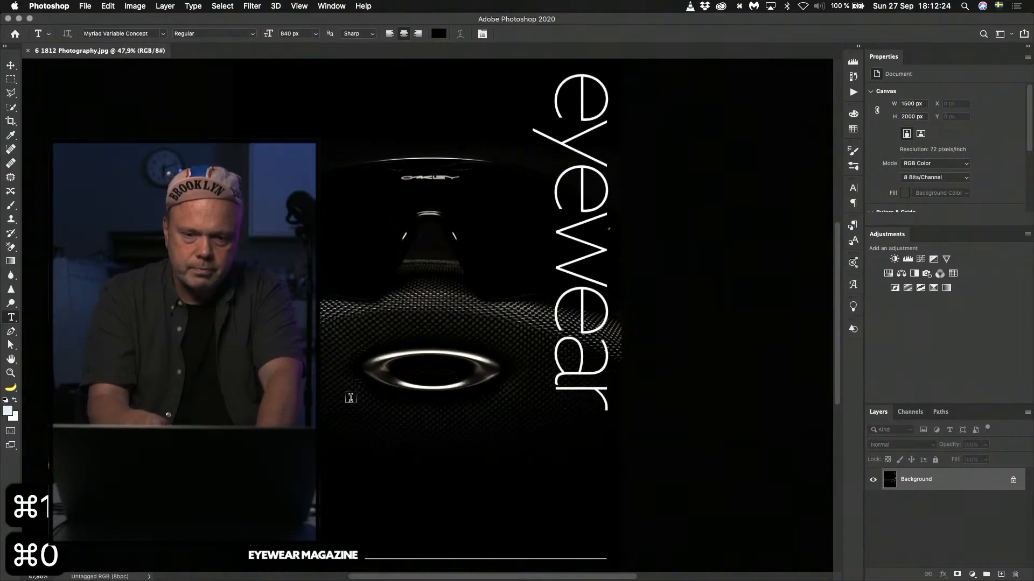
pyautogui.press('f')
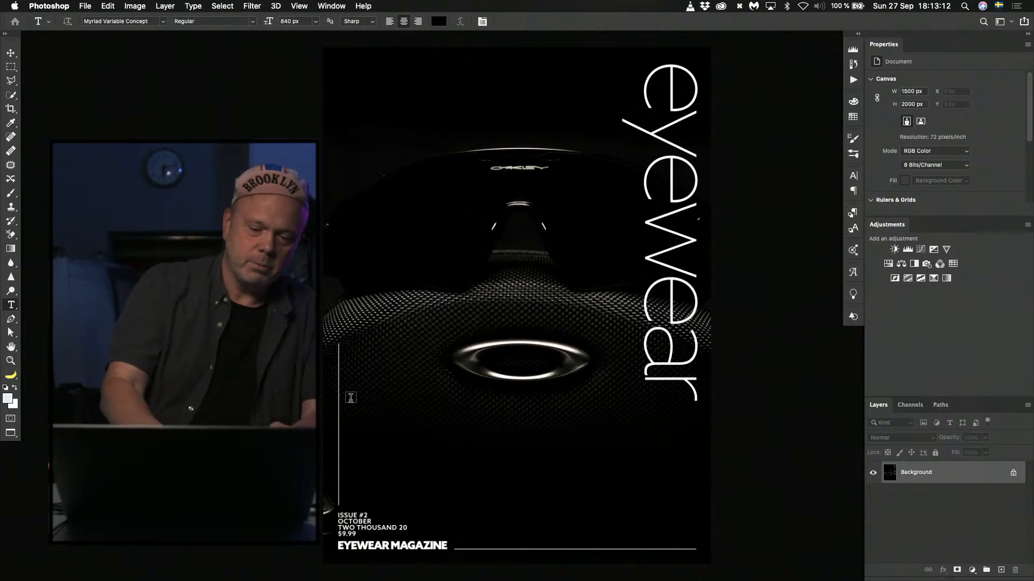
# Move the KeyCastr keystroke display away from the webcam picture and return to Photoshop.
pyautogui.press('f')
pyautogui.press('f')
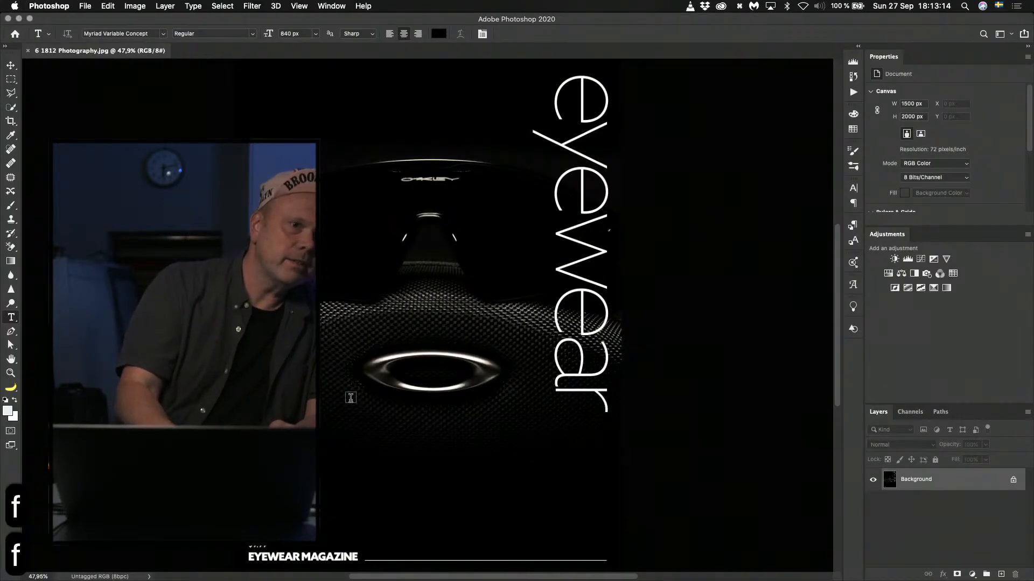
pyautogui.press('f')
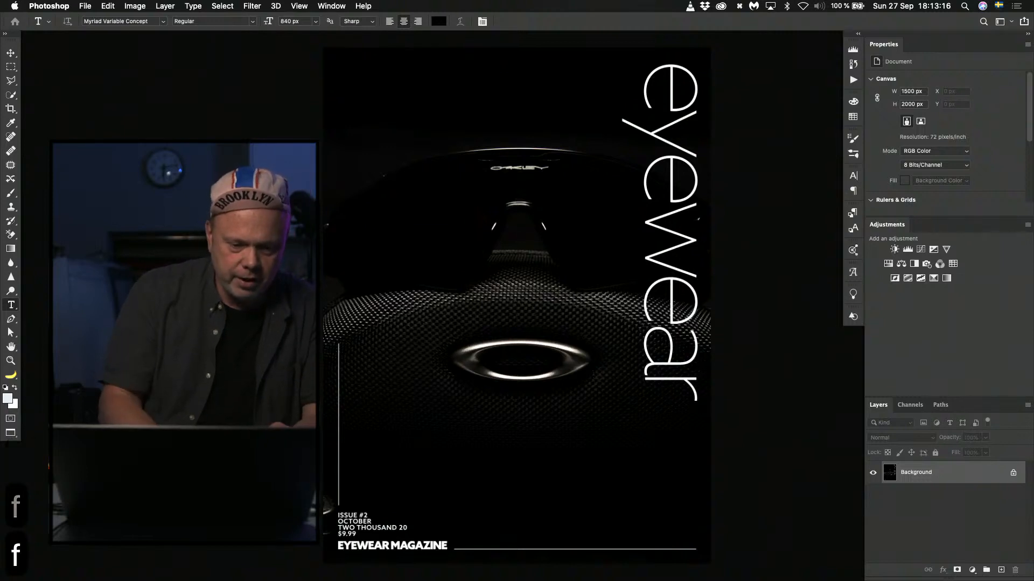
pyautogui.press('f')
pyautogui.moveTo(215, 514); pyautogui.dragTo(817, 553)
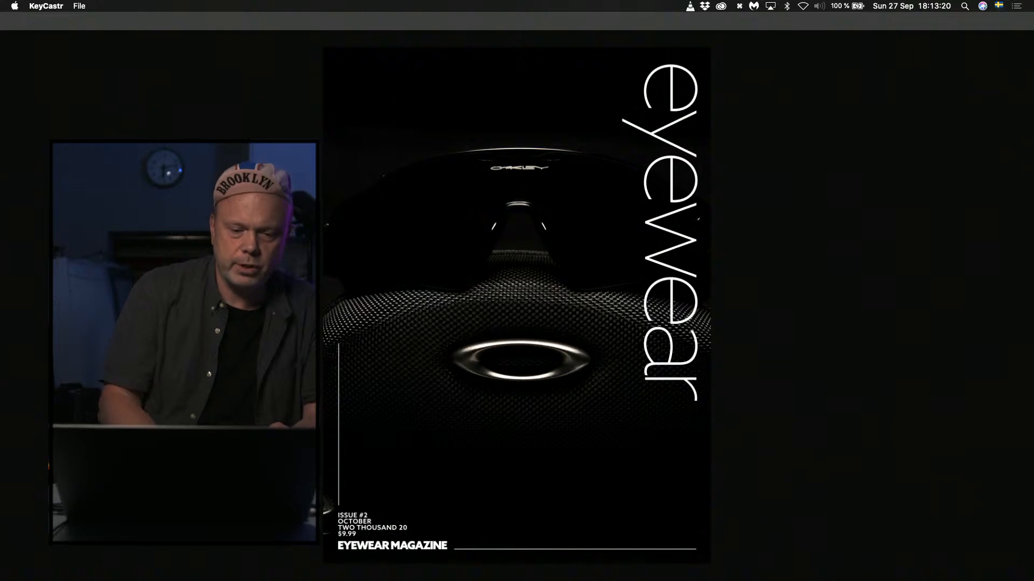
pyautogui.press('super+Tab')
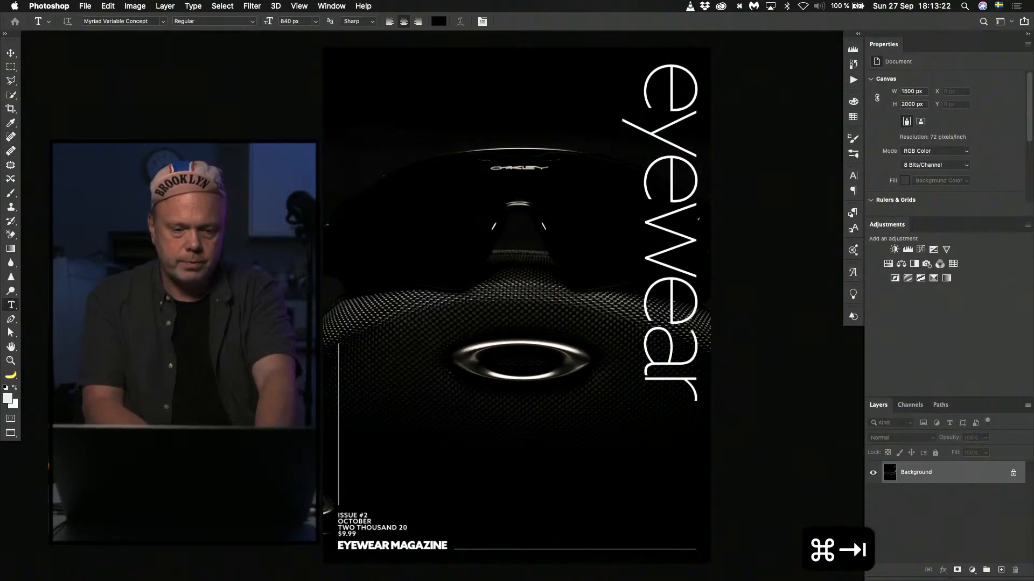
# Inspect the cover fitted to the screen in full-screen mode with menu bar, and close the image.
pyautogui.press('f')
pyautogui.press('f')
pyautogui.press('f')
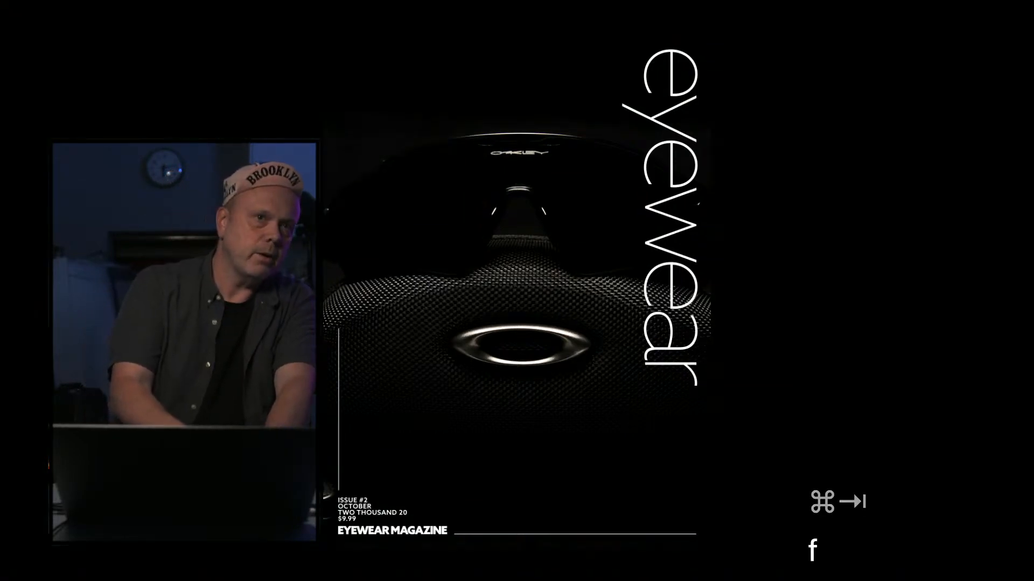
pyautogui.press('f')
pyautogui.press('f')
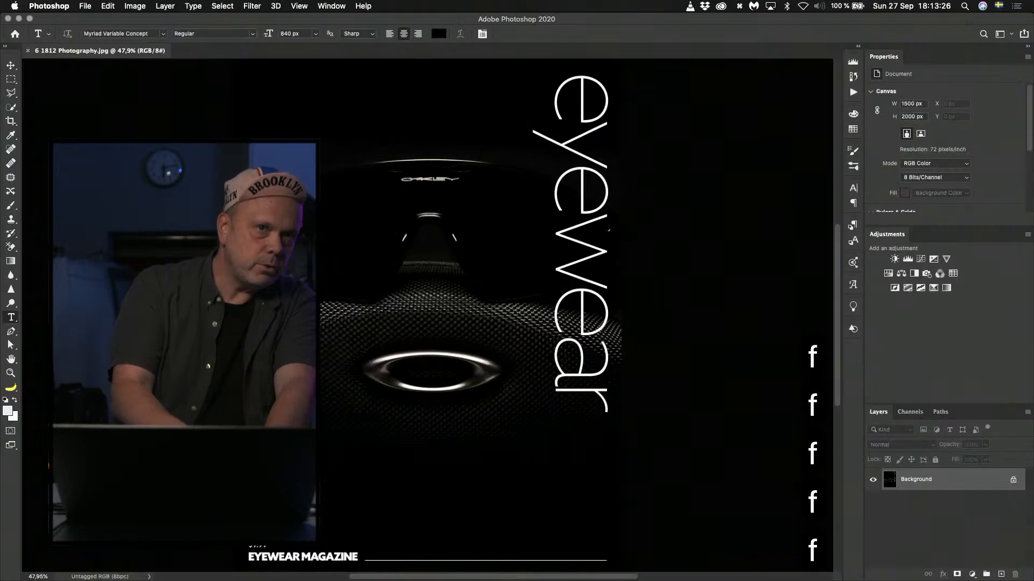
pyautogui.press('f')
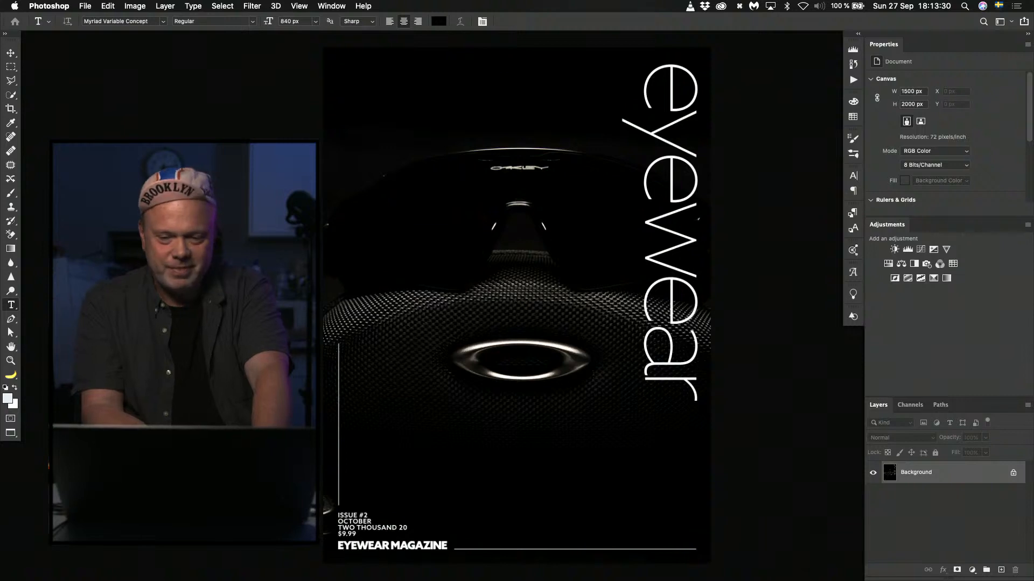
pyautogui.press('super+0')
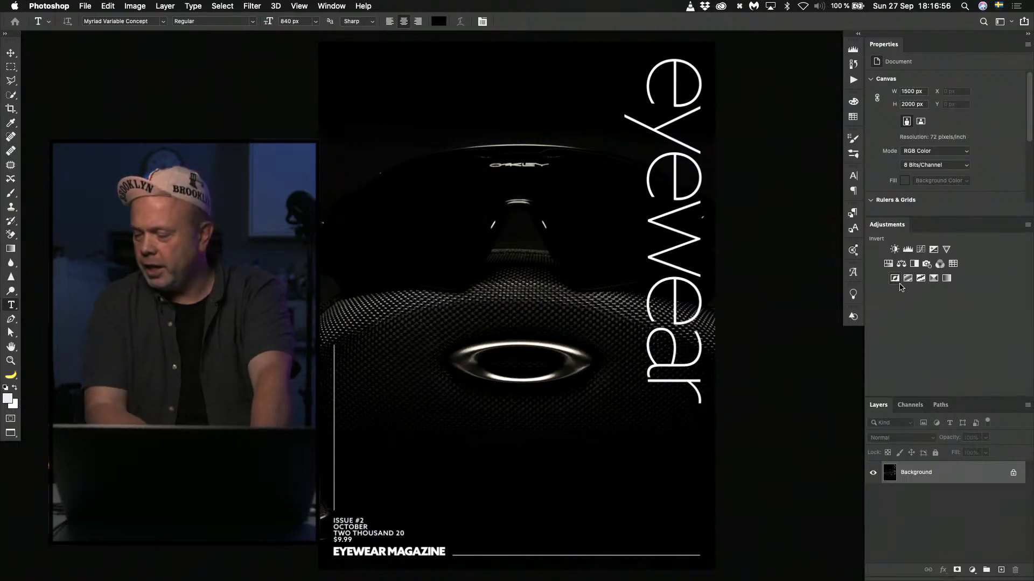
pyautogui.press('super+w')
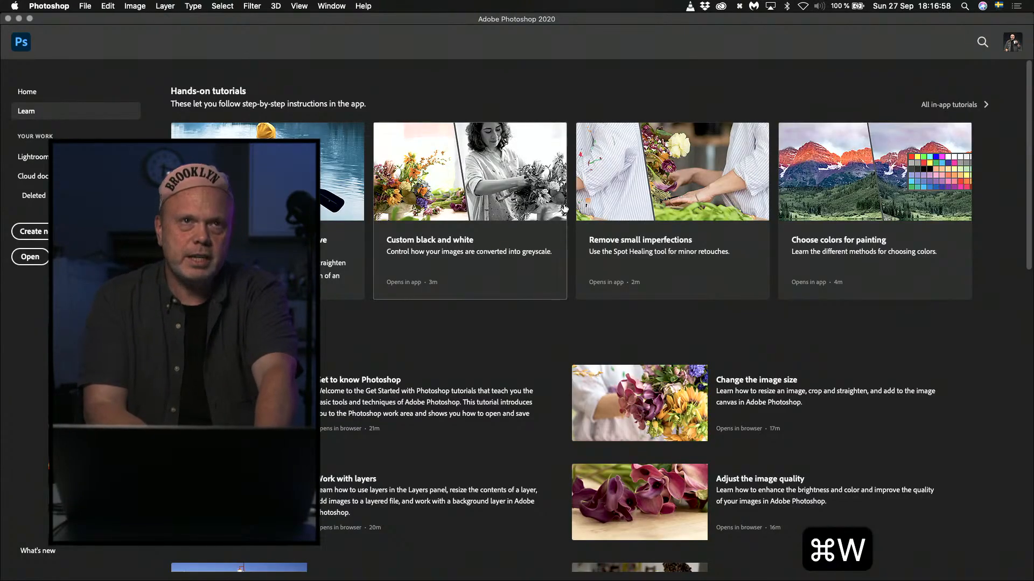
# Open the cover file numbered 24 from the eyewear folder in Photoshop, fitted to the screen in full-screen mode with menu bar.
pyautogui.press('super+Tab')
pyautogui.press('super+Tab')
pyautogui.press('super+Tab')
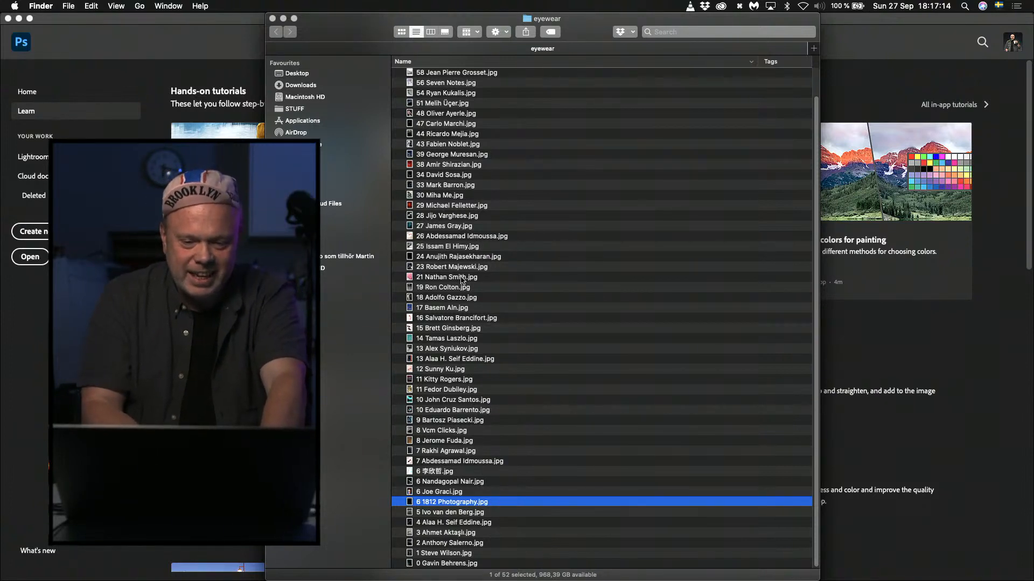
pyautogui.doubleClick(437, 257)
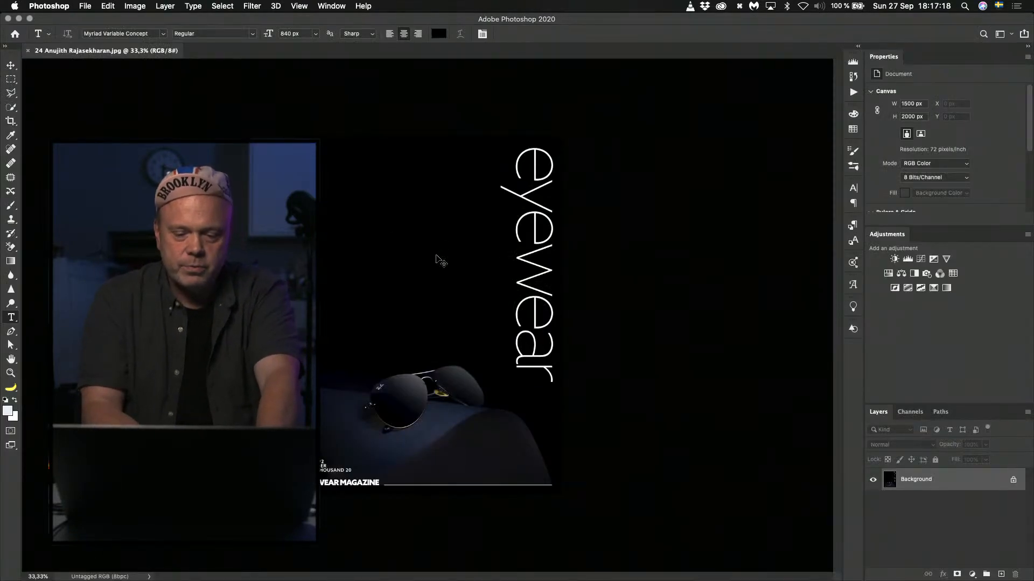
pyautogui.press('super+0')
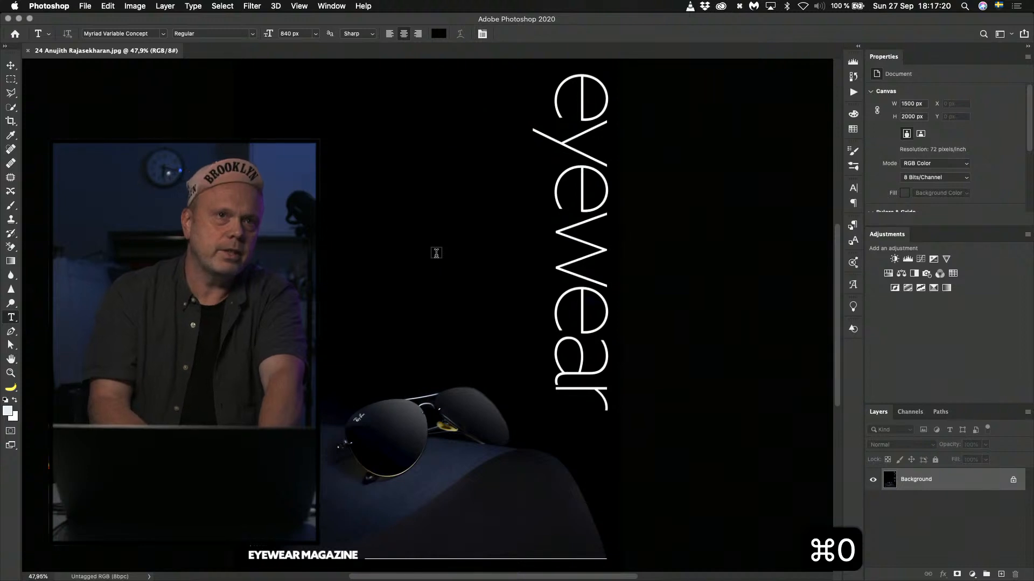
pyautogui.press('f')
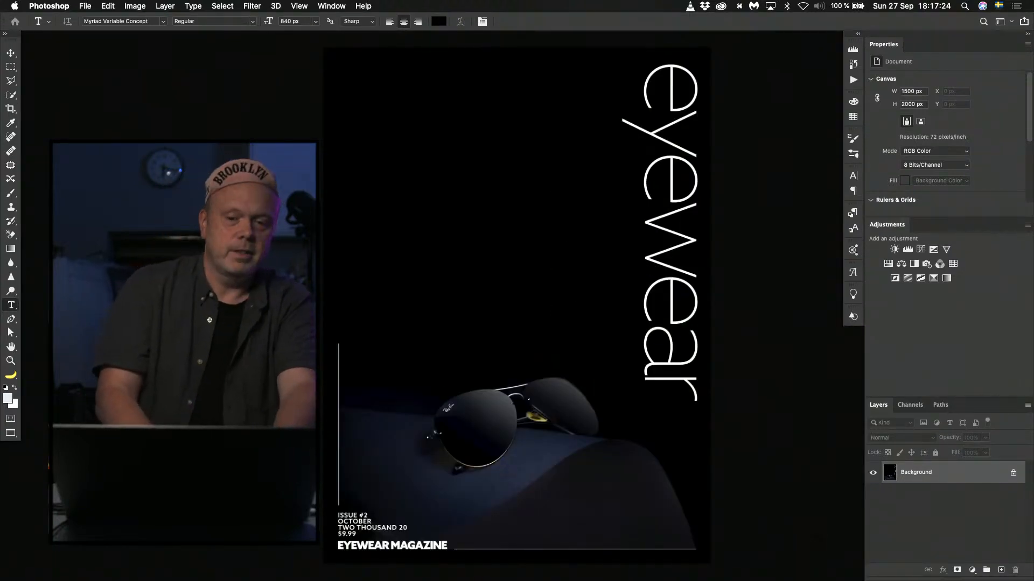
# Change the black area surrounding the canvas to gray, ending on a dark gray shade that sets off the cover's edges.
pyautogui.rightClick(237, 379)
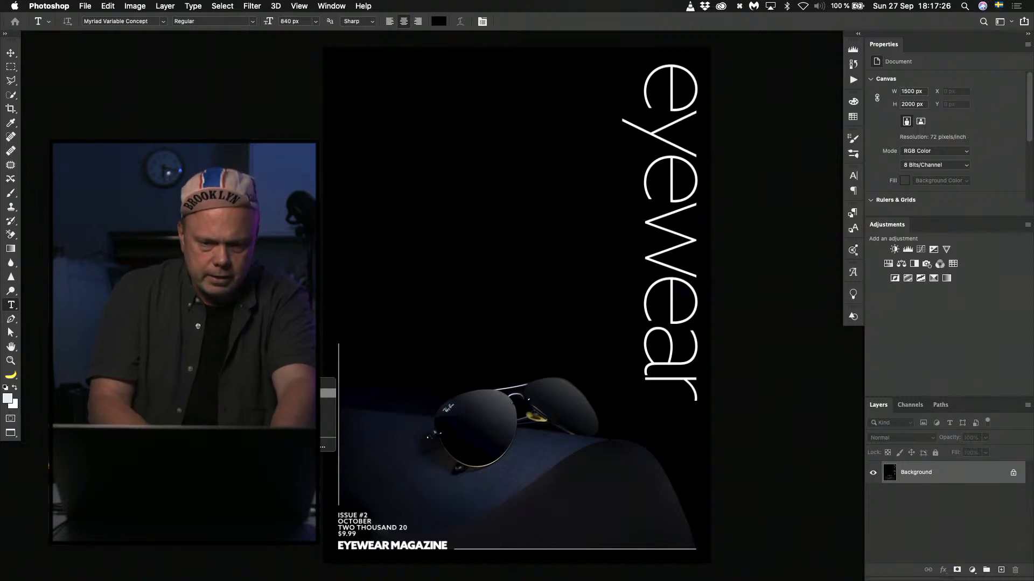
pyautogui.click(280, 411)
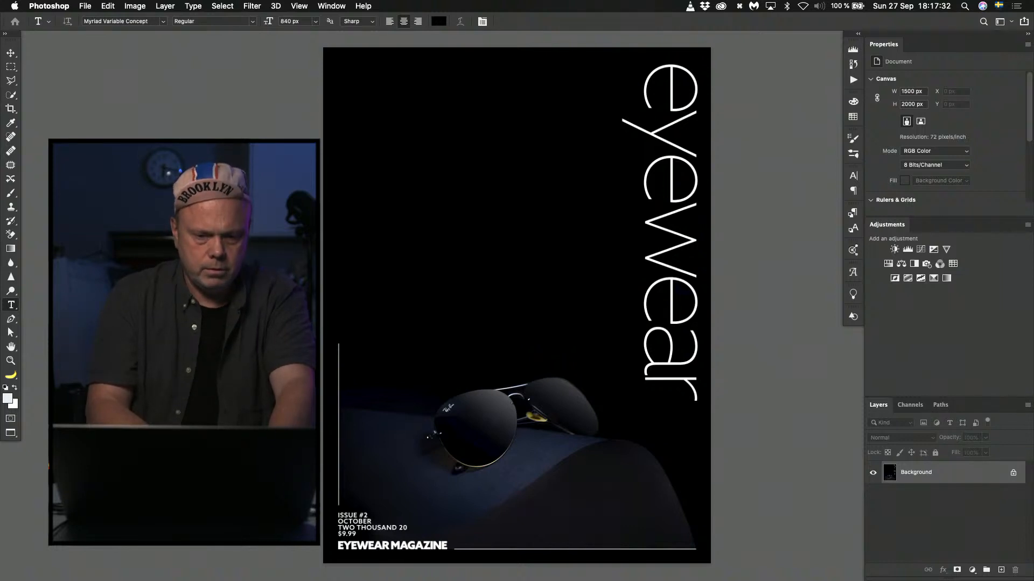
pyautogui.hotkey('space', 'f')
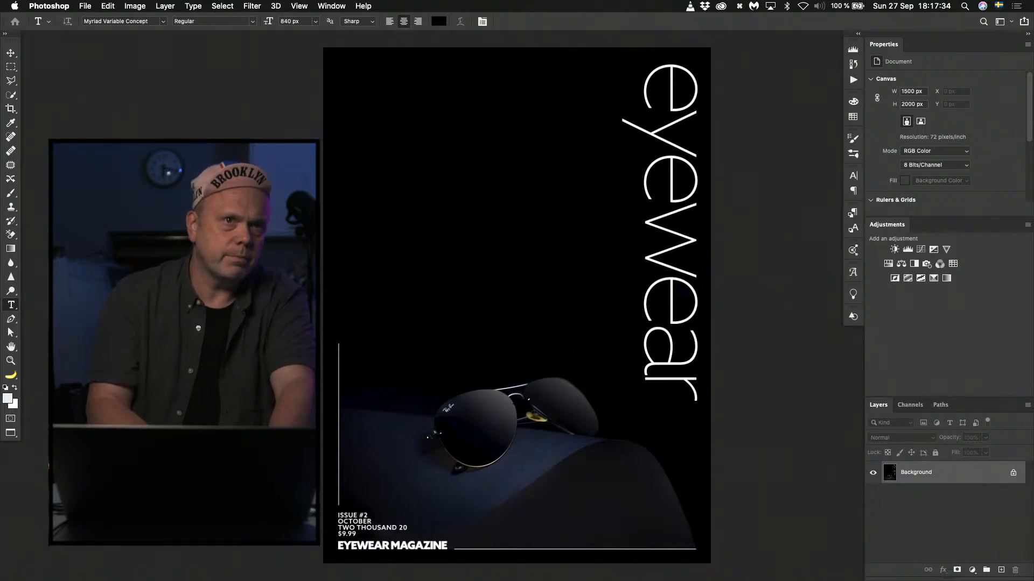
# Reposition the Camera 1 picture-in-picture to X -11.10, Y -2.10 in ATEM Software Control's switcher settings, and return to Photoshop.
pyautogui.press('super+Tab')
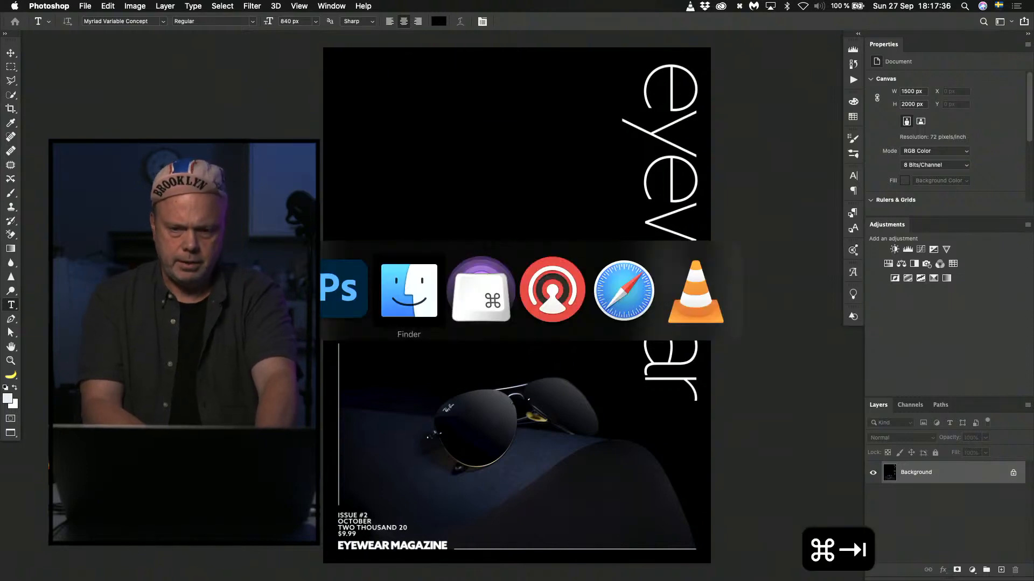
pyautogui.press('super+Tab')
pyautogui.press('super+Tab')
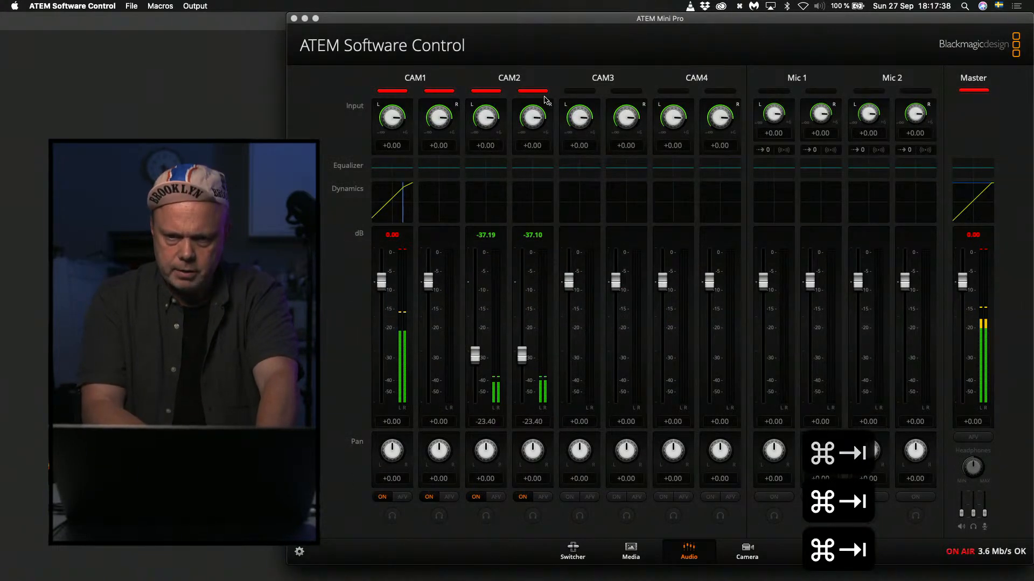
pyautogui.click(572, 550)
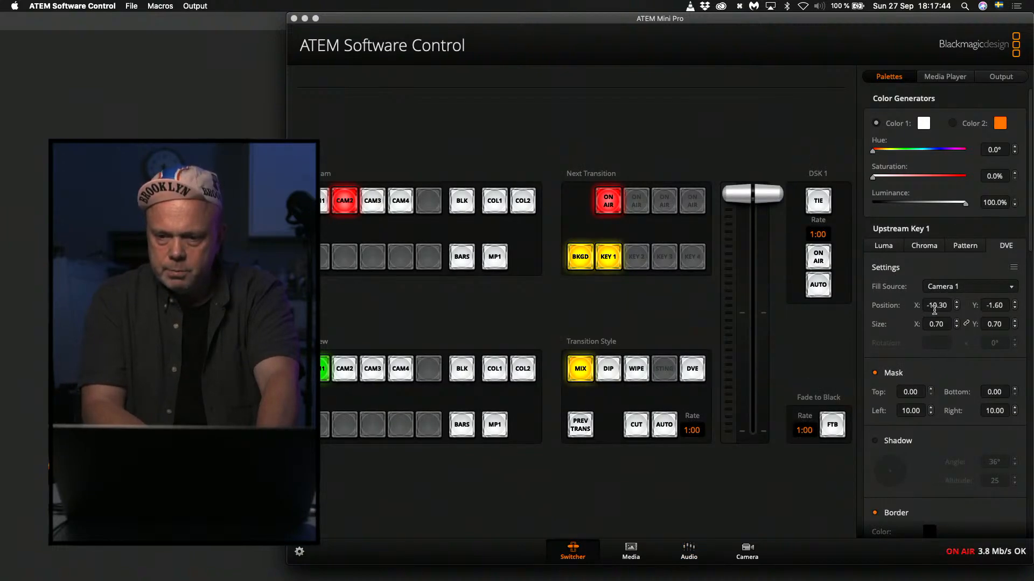
pyautogui.moveTo(978, 303); pyautogui.dragTo(910, 309)
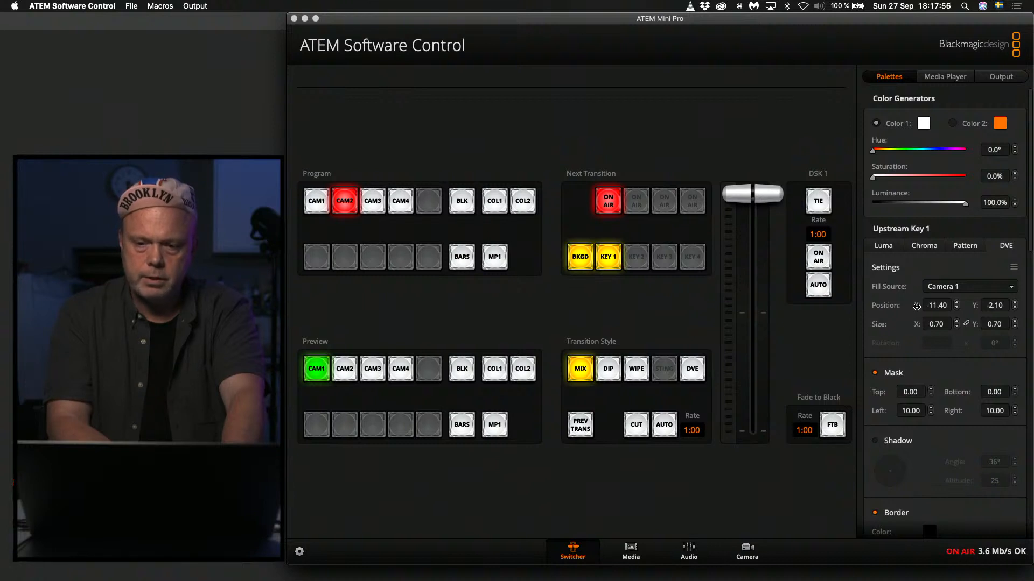
pyautogui.moveTo(915, 307); pyautogui.dragTo(918, 307)
pyautogui.press('super+Tab')
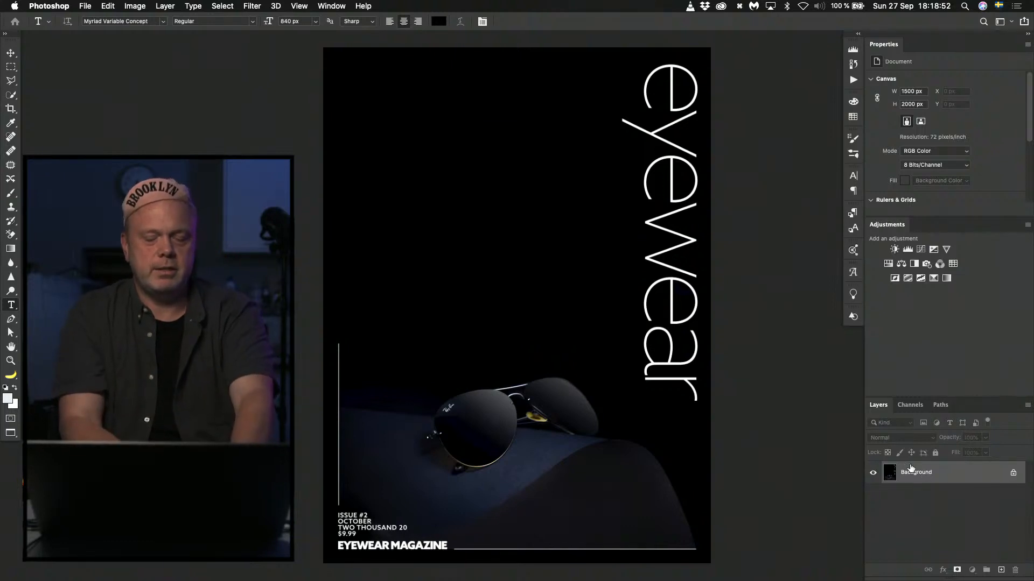
# Duplicate the Background layer and enlarge the copy to about 169%, positioned so the sunglasses nearly fill the cover's width and the original text is cropped out.
pyautogui.press('super+j')
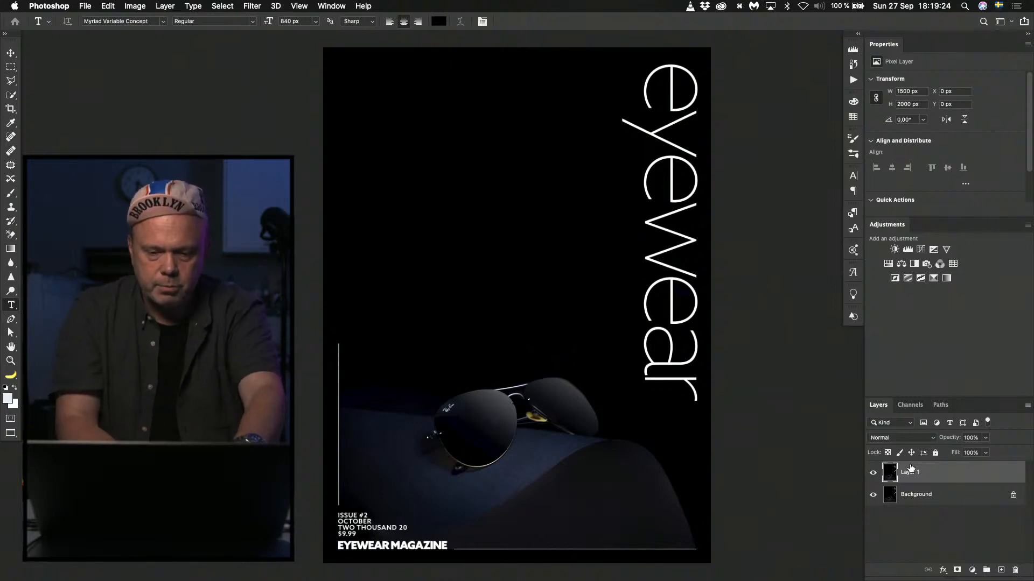
pyautogui.press('super+t')
pyautogui.press('super+minus')
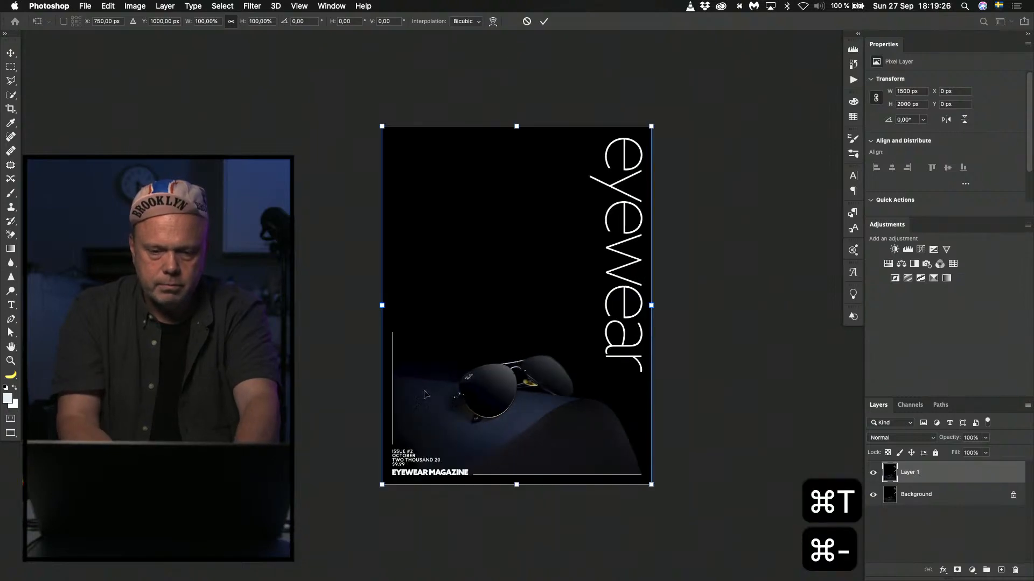
pyautogui.moveTo(382, 126); pyautogui.dragTo(262, 43)
pyautogui.moveTo(473, 288); pyautogui.dragTo(507, 313)
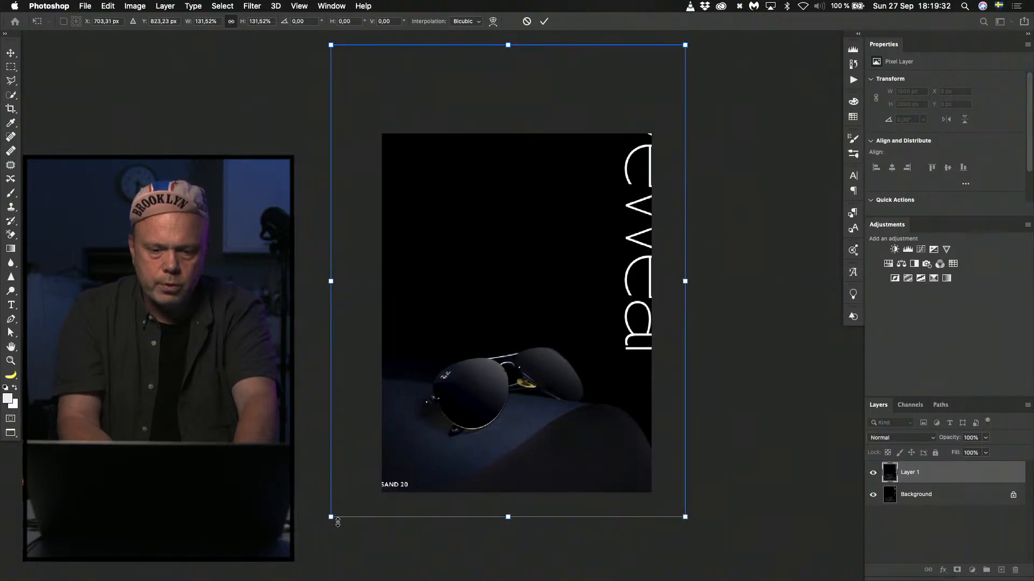
pyautogui.moveTo(331, 517); pyautogui.dragTo(292, 566)
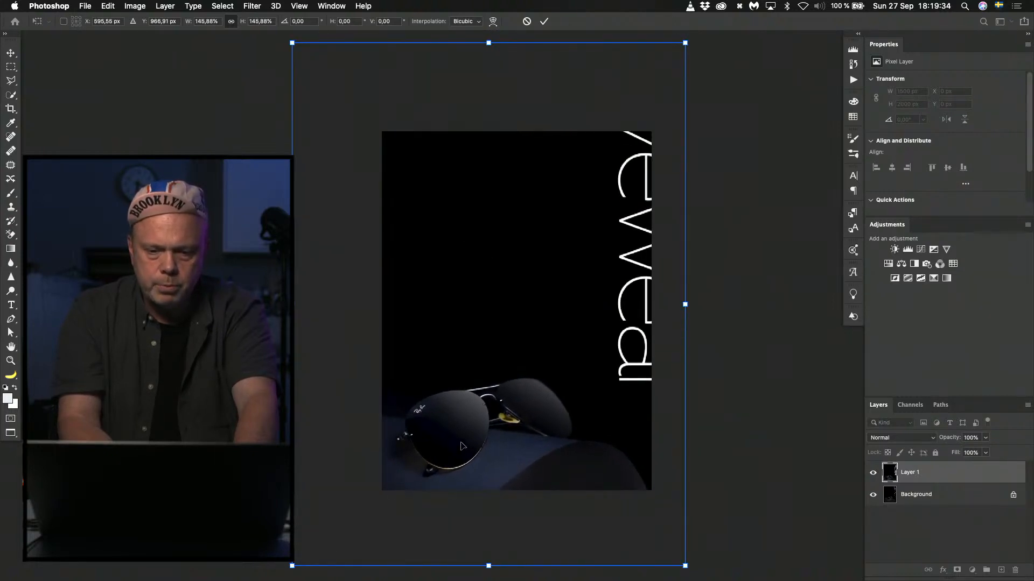
pyautogui.moveTo(461, 446); pyautogui.dragTo(479, 389)
pyautogui.moveTo(309, 509); pyautogui.dragTo(274, 555)
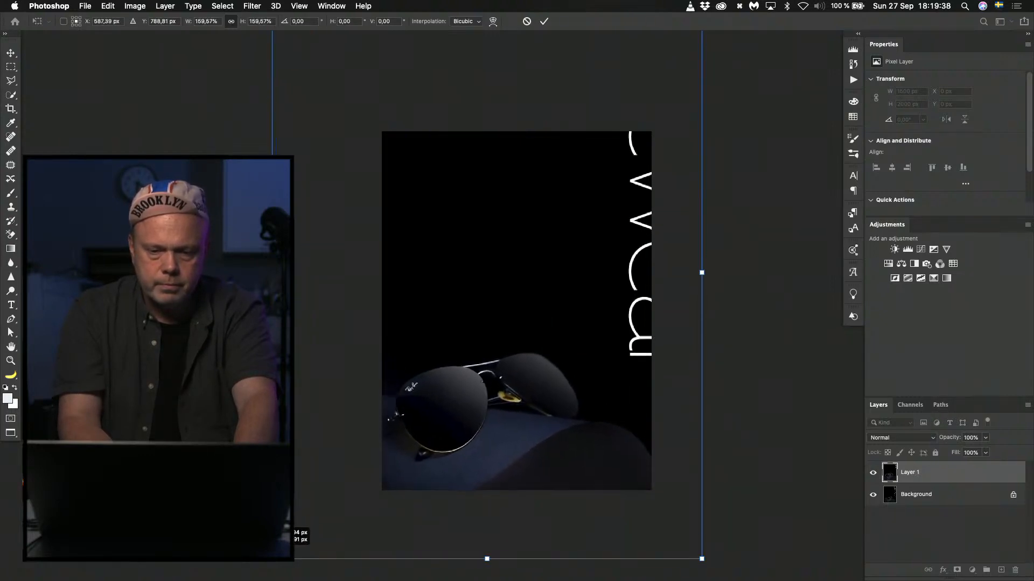
pyautogui.moveTo(516, 398); pyautogui.dragTo(533, 363)
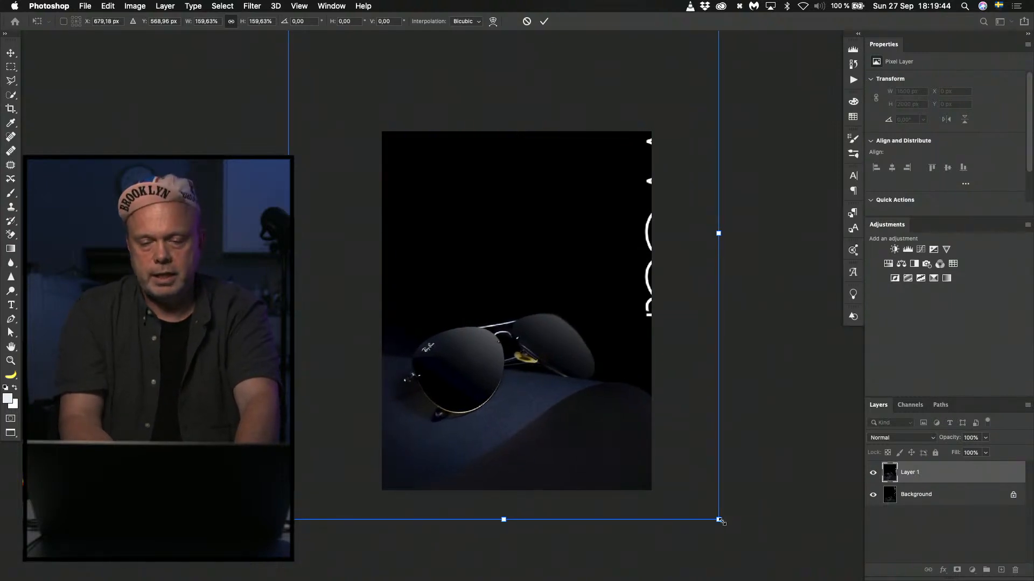
pyautogui.moveTo(718, 520); pyautogui.dragTo(744, 553)
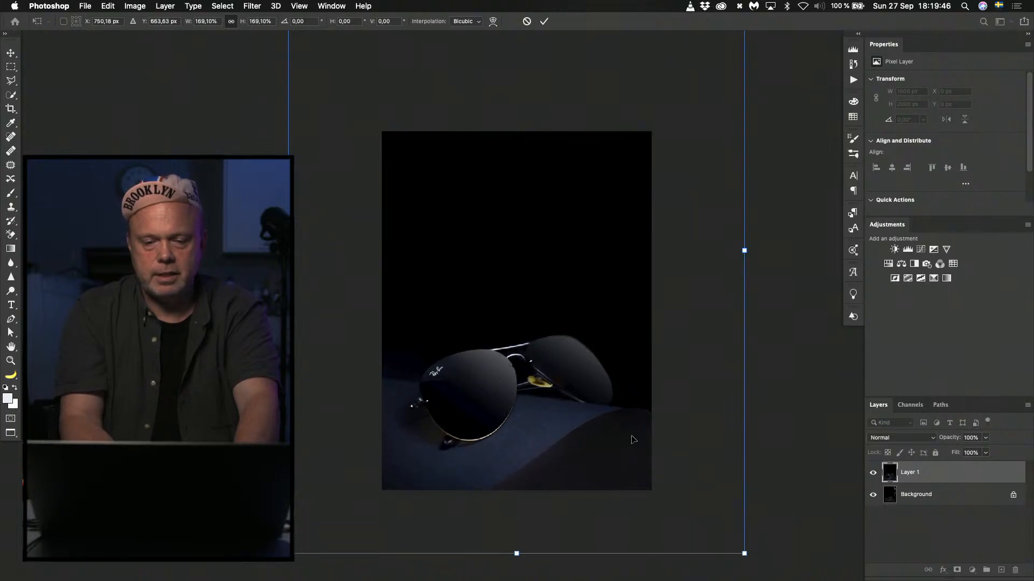
pyautogui.moveTo(633, 438); pyautogui.dragTo(623, 408)
pyautogui.press('Return')
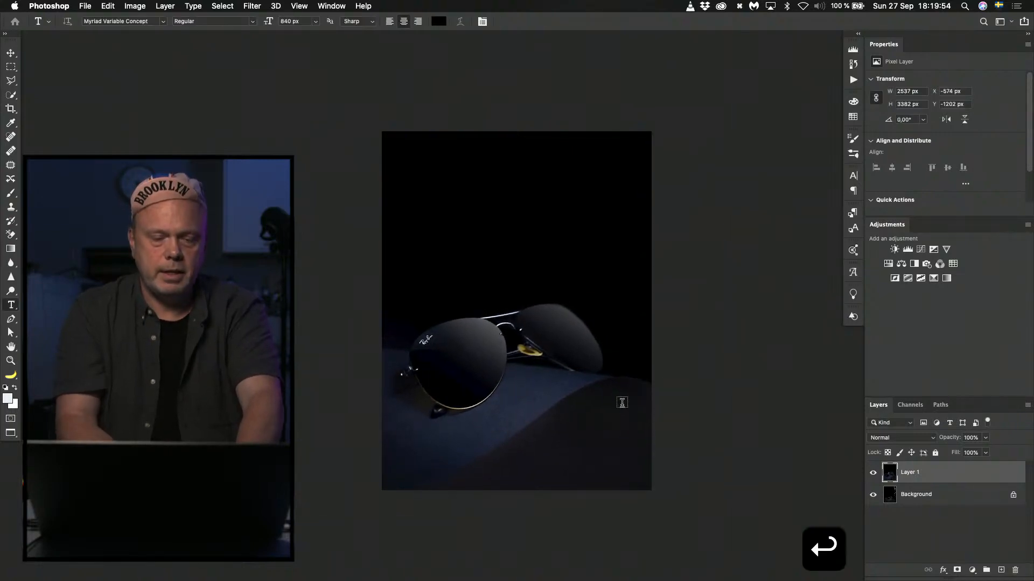
# Open Eyewear_Magazine_Cover_Template.psd from the magazines folder and select its eyewear title layer.
pyautogui.press('super+Tab')
pyautogui.press('super+Tab')
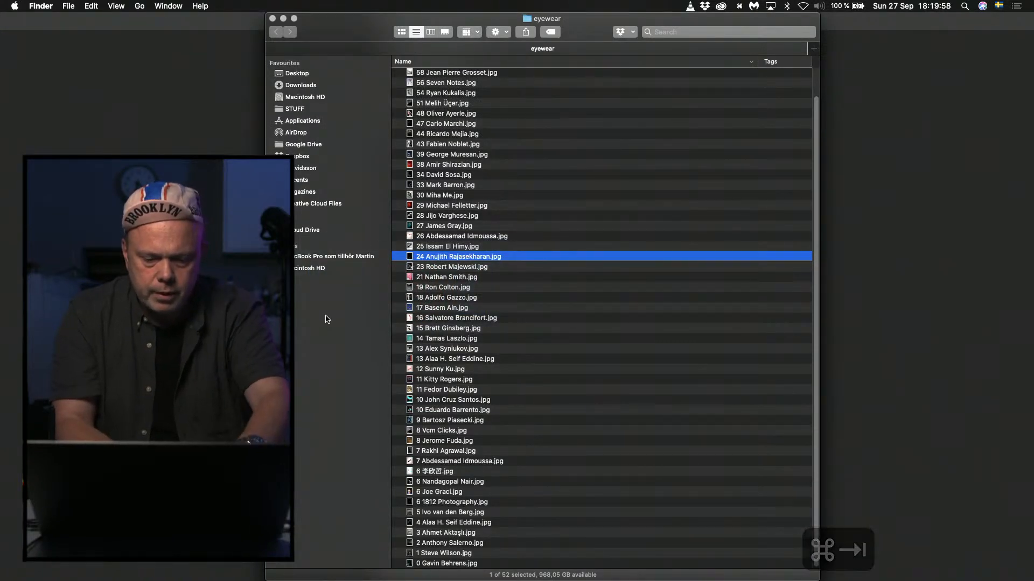
pyautogui.press('super+n')
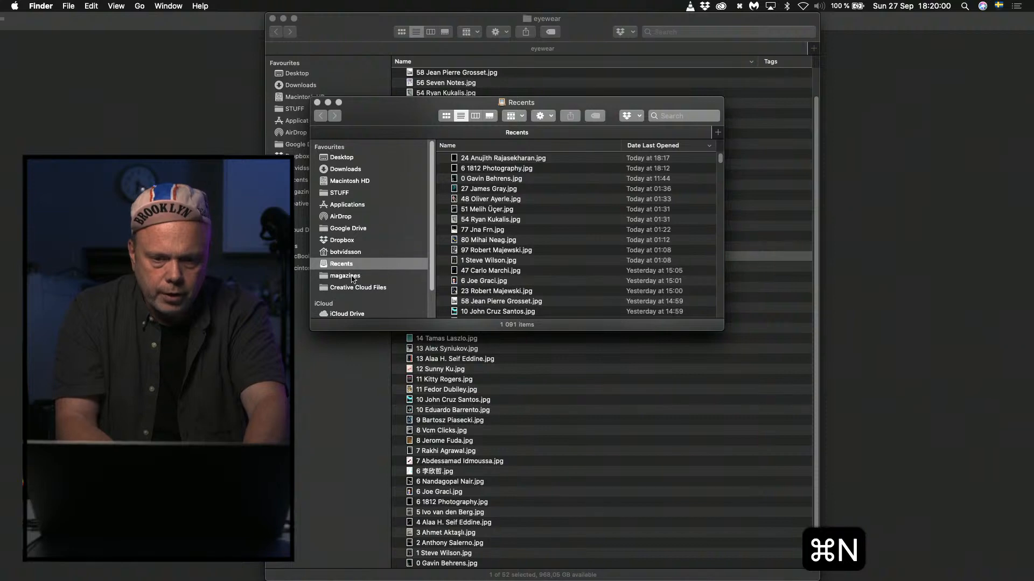
pyautogui.click(350, 278)
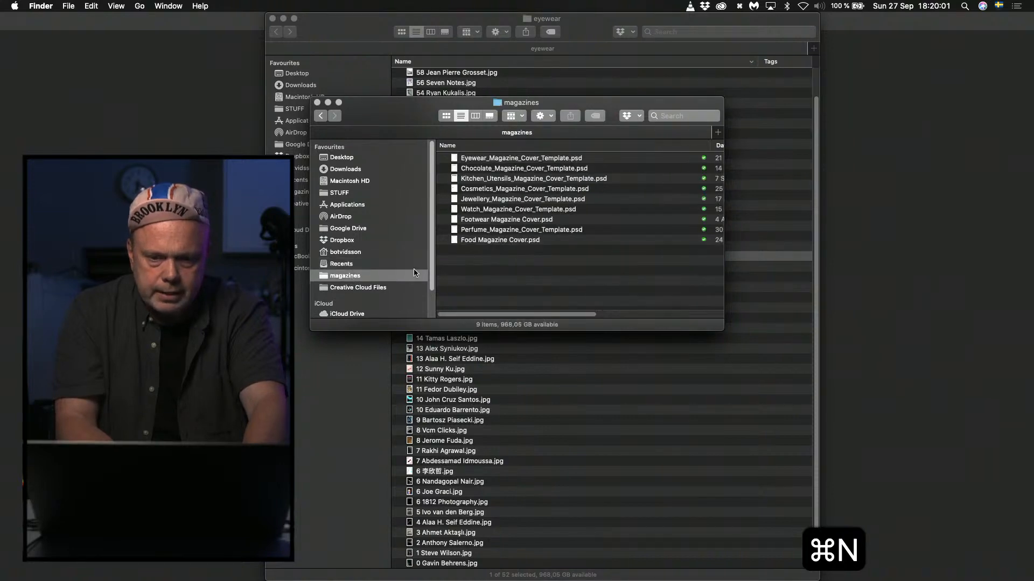
pyautogui.click(486, 160)
pyautogui.doubleClick(486, 159)
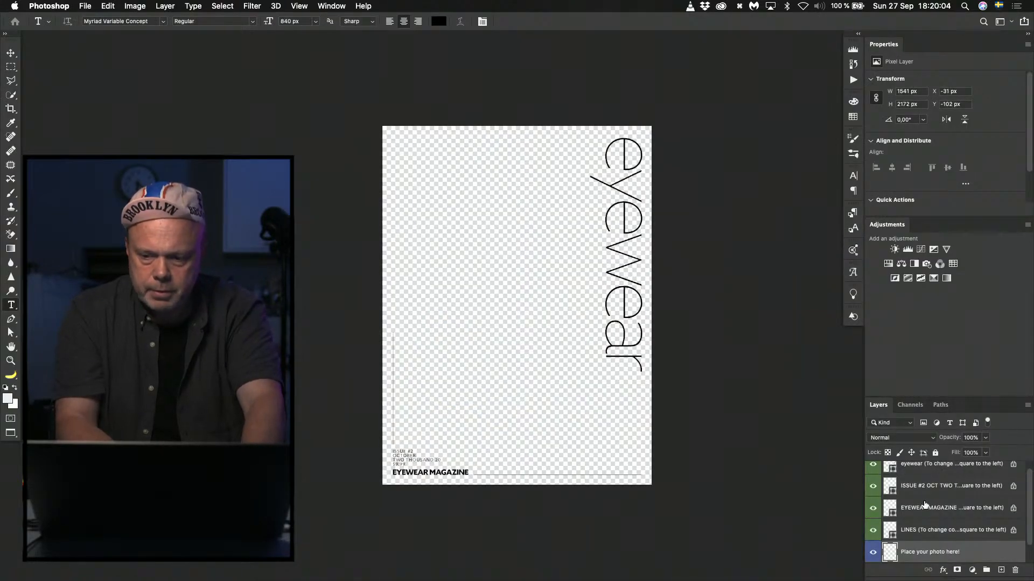
pyautogui.scroll(1, 915, 502)
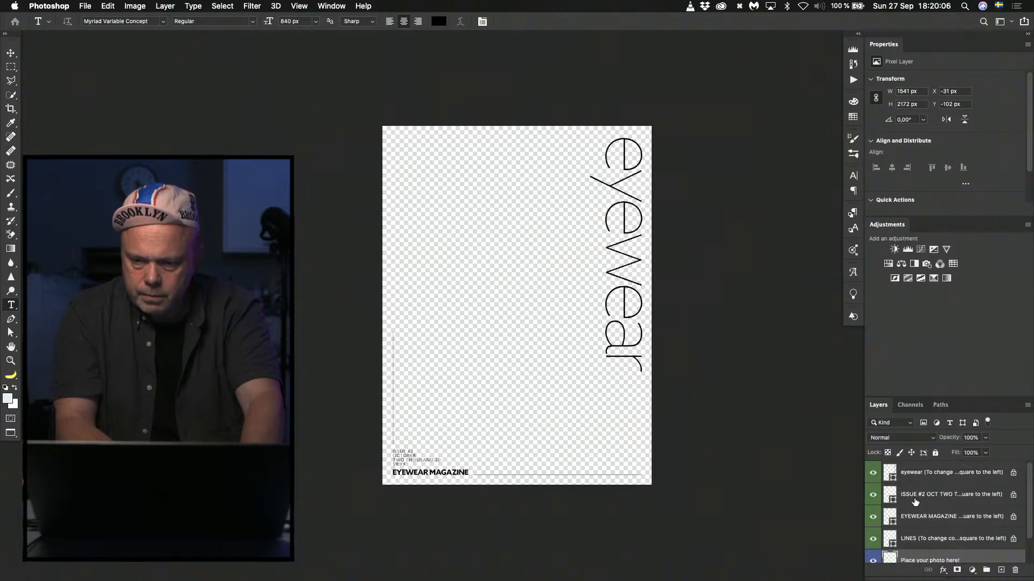
pyautogui.click(893, 472)
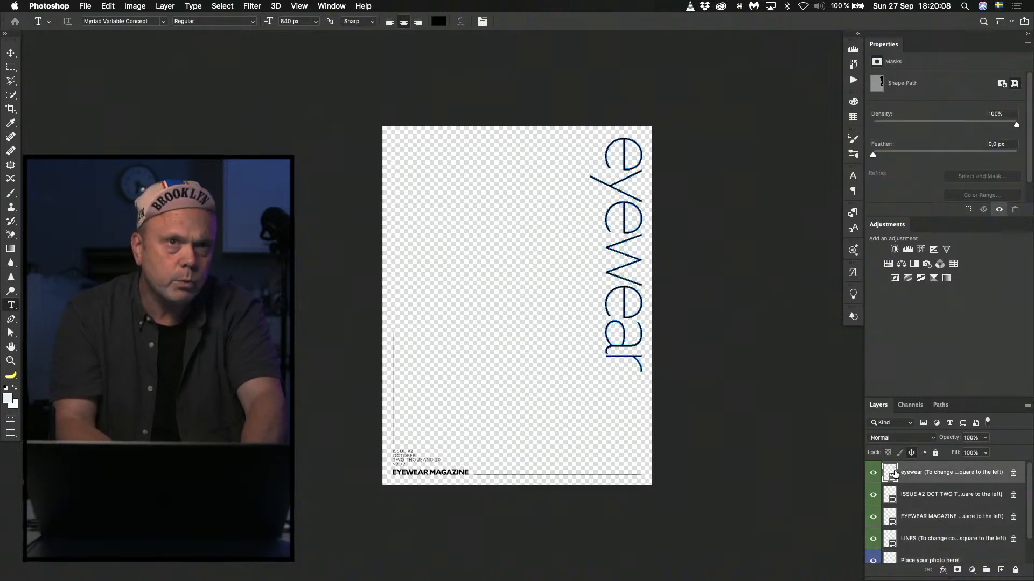
pyautogui.press('super+Tab')
pyautogui.press('super+Tab')
pyautogui.press('super+Tab')
pyautogui.press('super+Tab')
pyautogui.press('super+Tab')
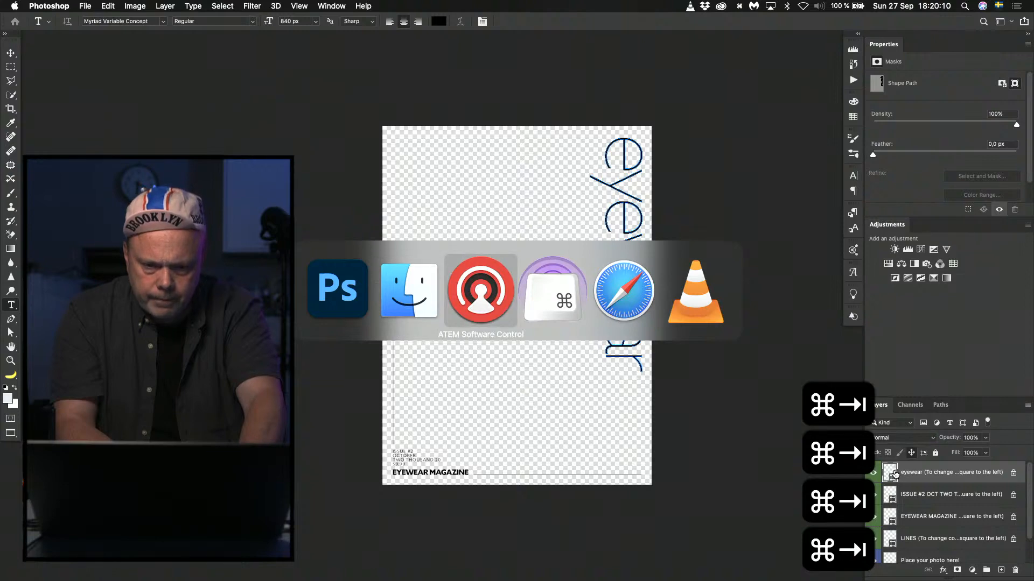
pyautogui.press('super+Tab')
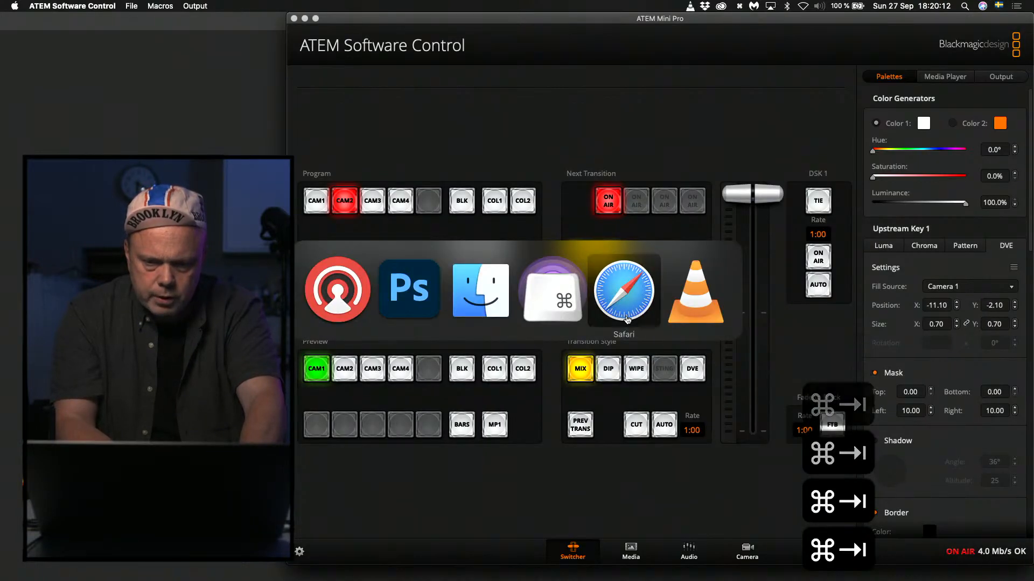
pyautogui.press('super+Tab')
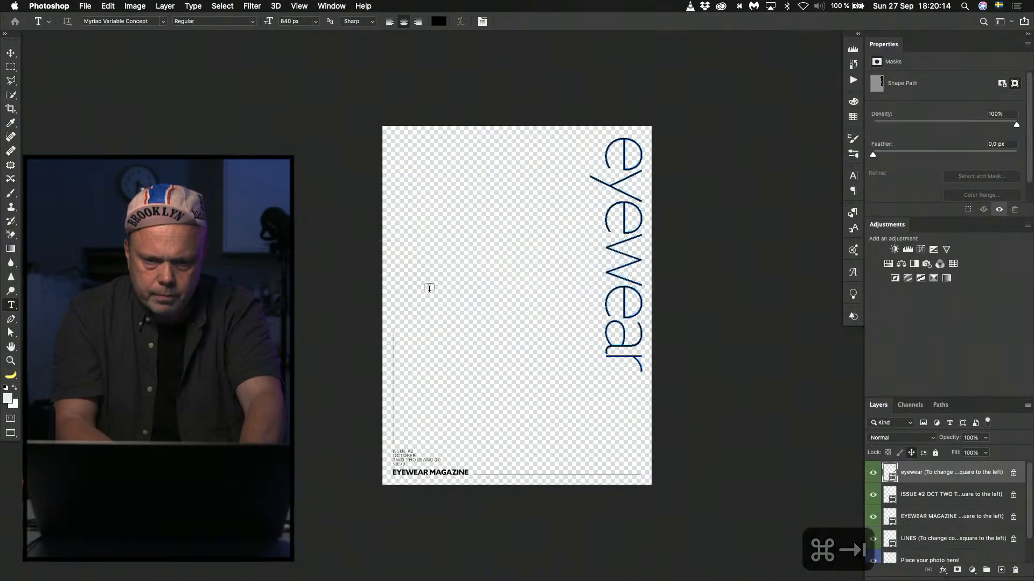
# Return to standard screen mode, check the enlarged sunglasses image, and bring the eyewear cover template back to the front.
pyautogui.press('f')
pyautogui.press('f')
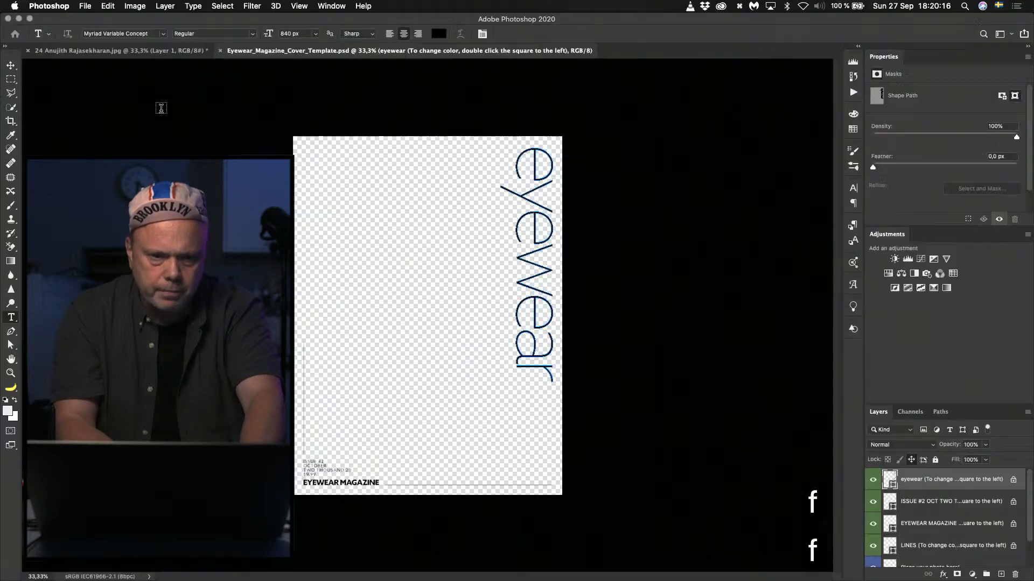
pyautogui.click(152, 52)
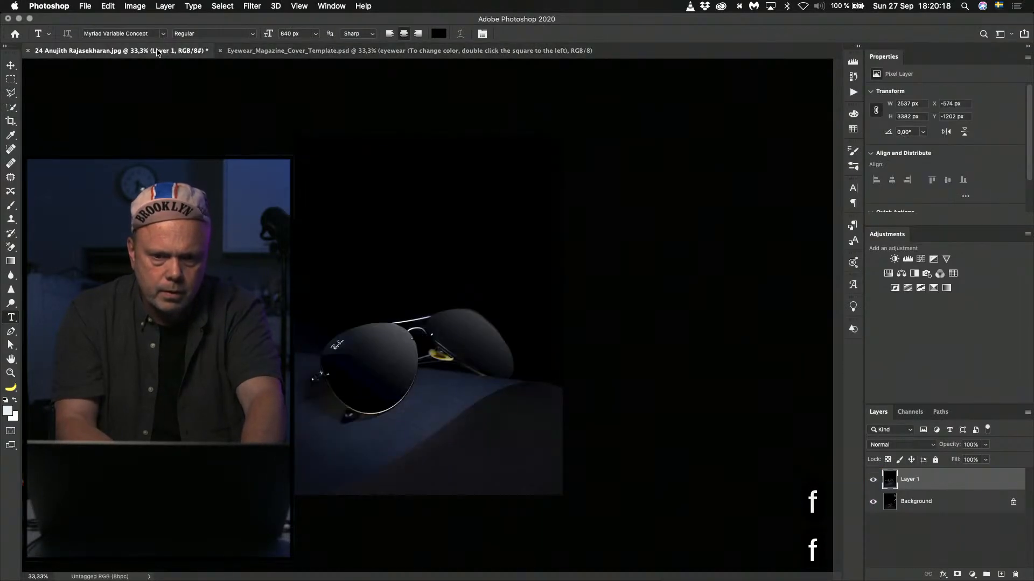
pyautogui.click(291, 52)
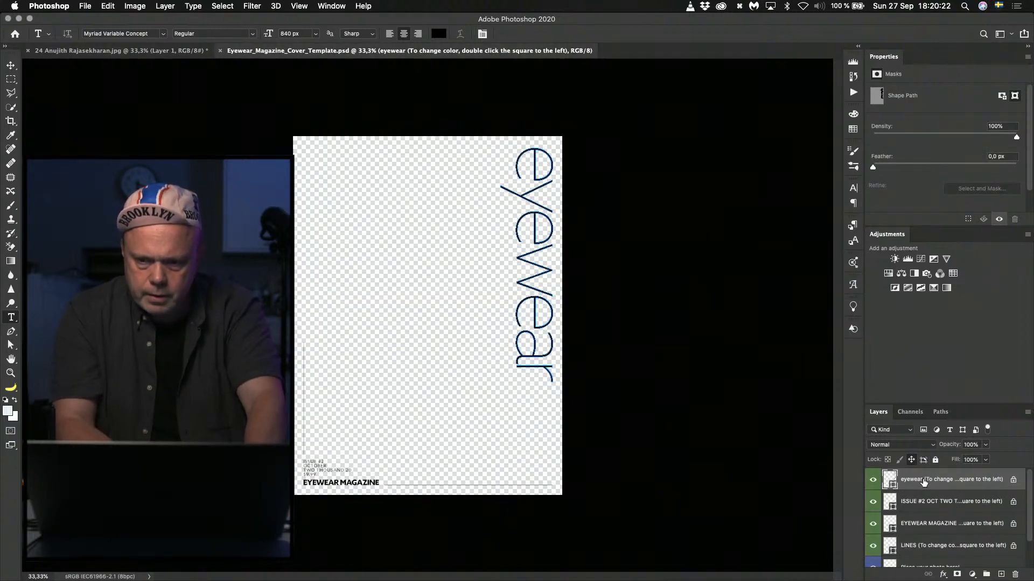
# Set the fill color of the template's eyewear title layer to white (ffffff).
pyautogui.doubleClick(890, 479)
pyautogui.moveTo(819, 307); pyautogui.dragTo(669, 194)
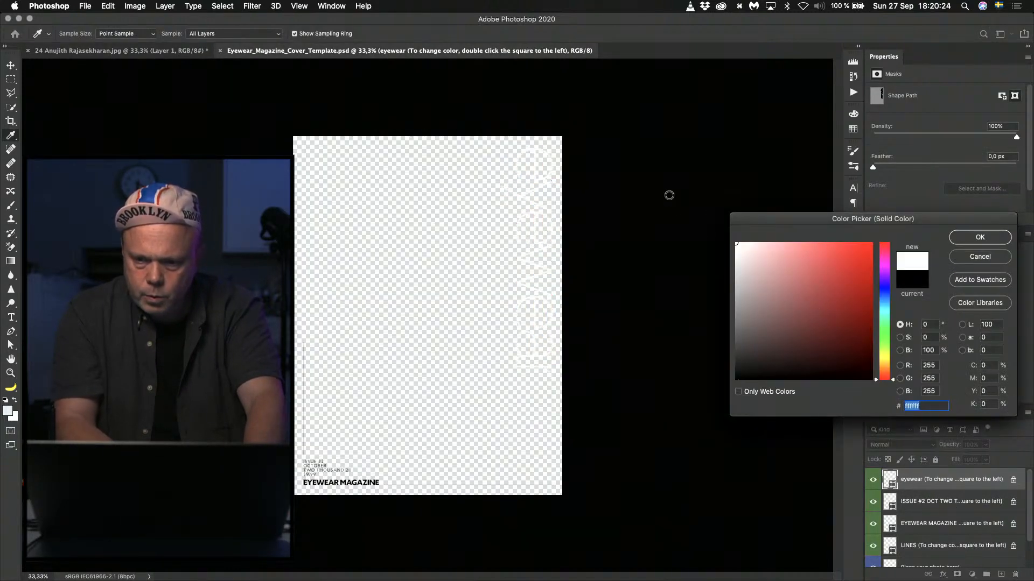
pyautogui.click(979, 236)
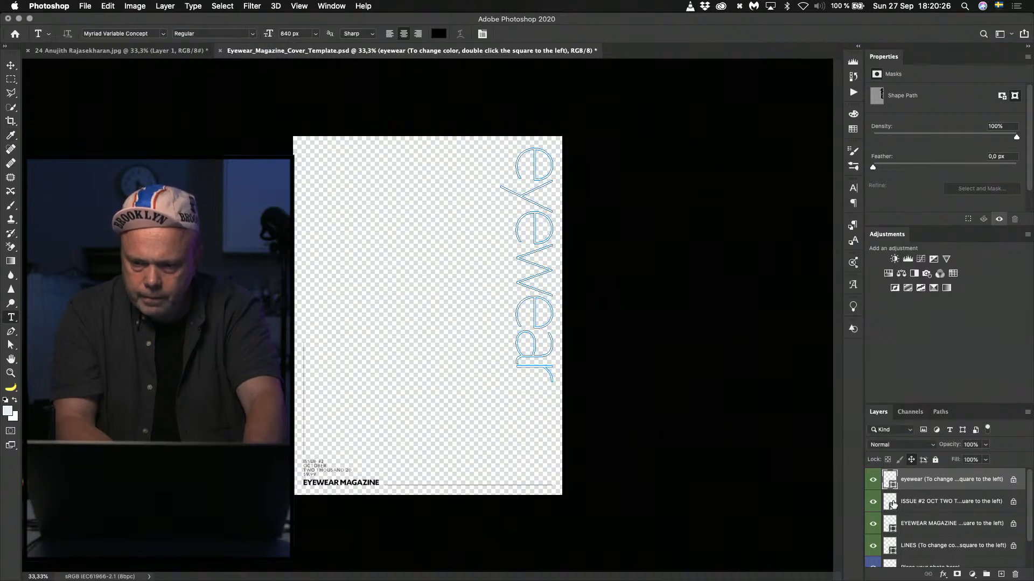
# Set the fill colors of the template's issue and price text layer and its EYEWEAR MAGAZINE layer to white (ffffff).
pyautogui.click(892, 504)
pyautogui.doubleClick(891, 495)
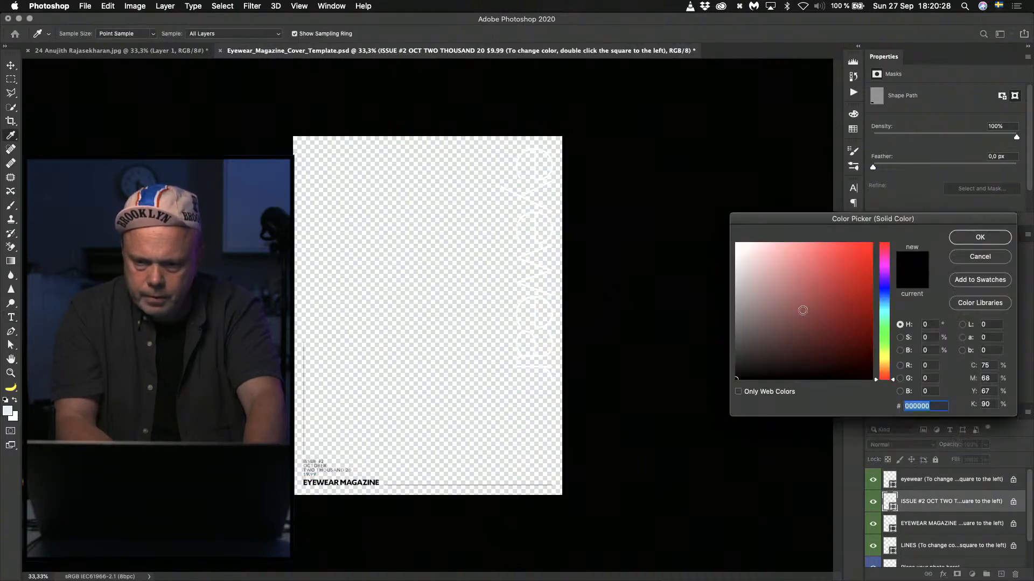
pyautogui.moveTo(803, 310); pyautogui.dragTo(700, 176)
pyautogui.click(1001, 237)
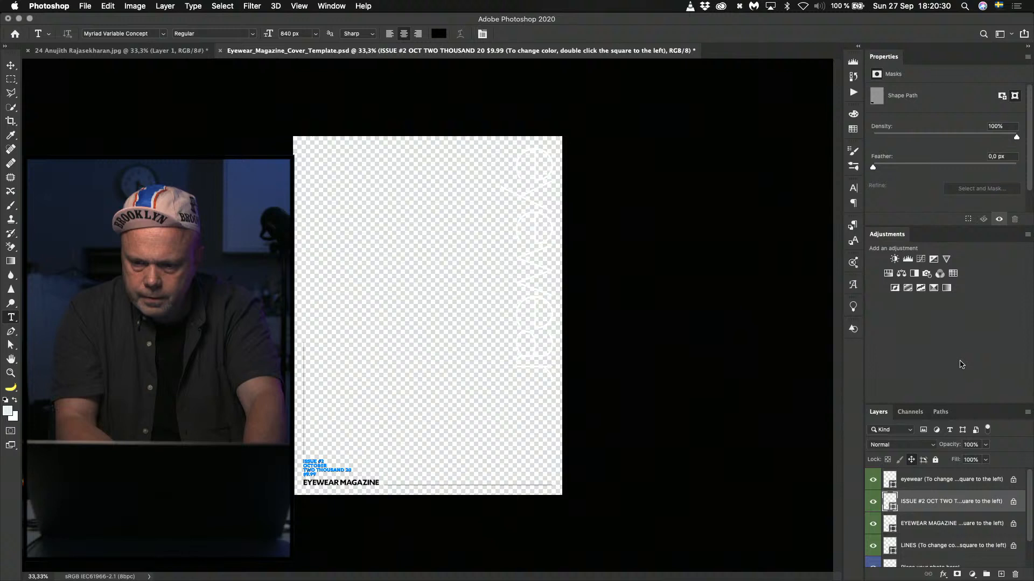
pyautogui.doubleClick(892, 520)
pyautogui.moveTo(790, 321); pyautogui.dragTo(661, 158)
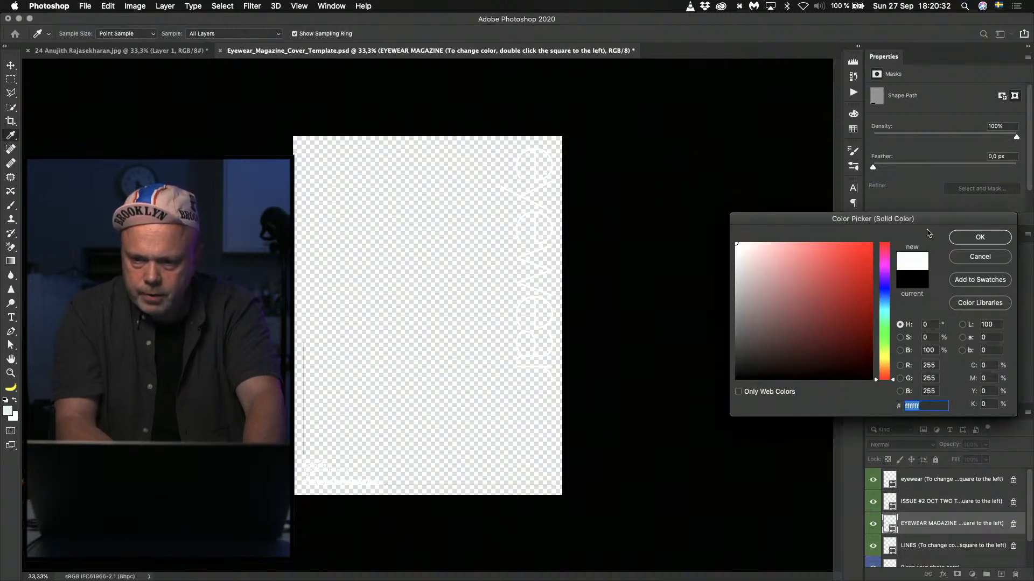
pyautogui.click(979, 237)
# Set the fill color of the template's LINES layer to white (ffffff).
pyautogui.click(893, 547)
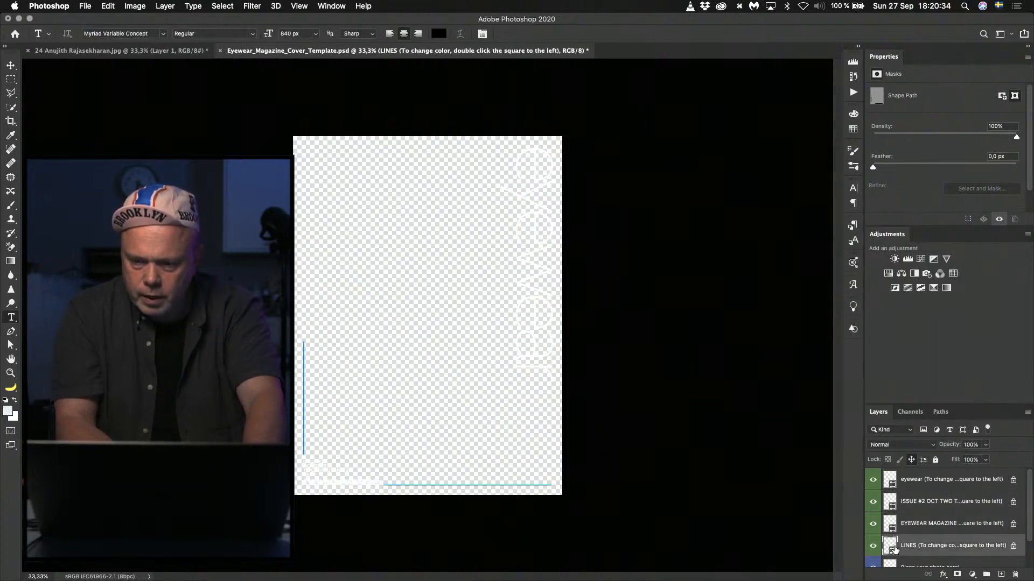
pyautogui.doubleClick(888, 547)
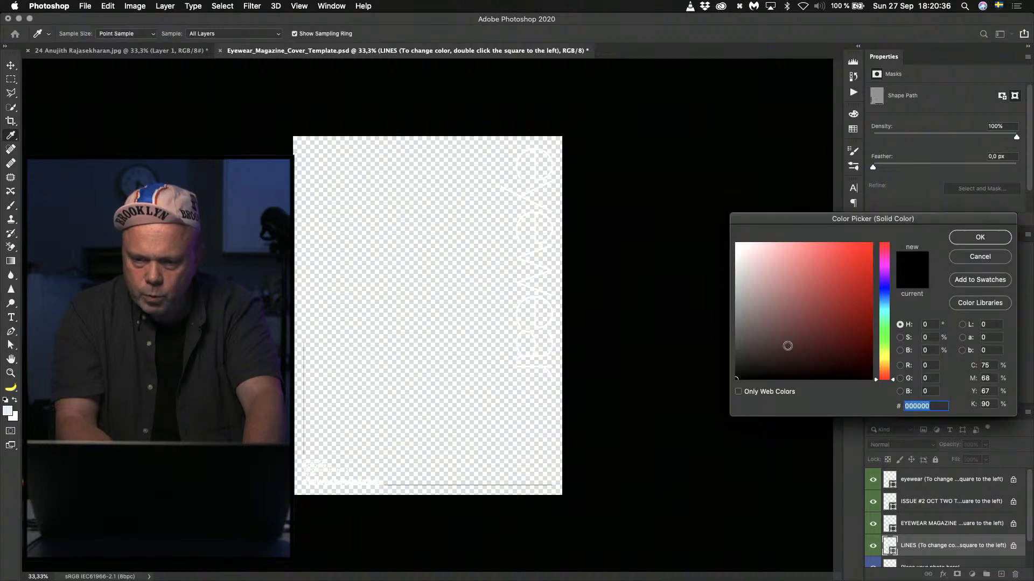
pyautogui.write('ffffff')
pyautogui.click(978, 237)
pyautogui.press('t')
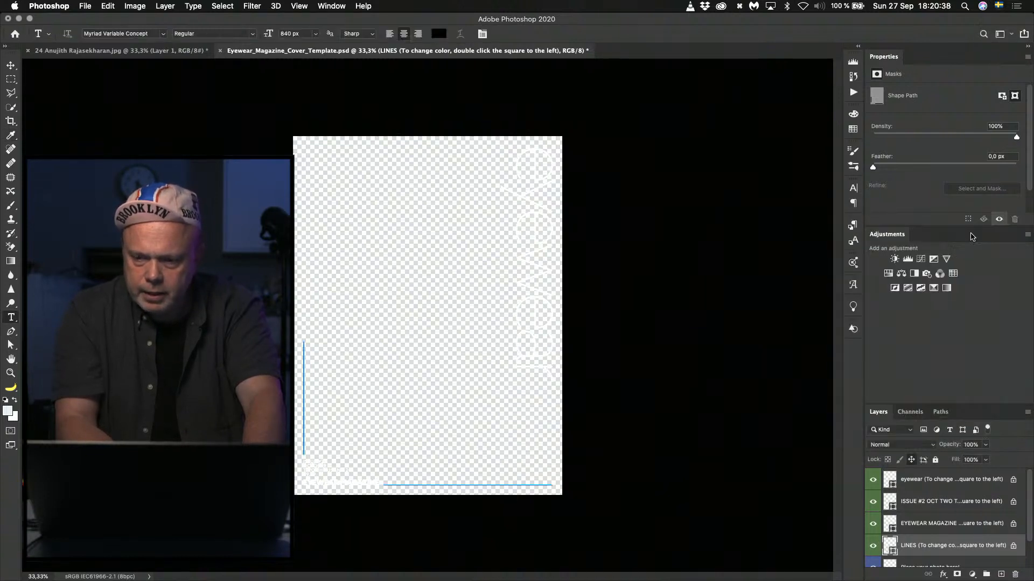
# Select the template's eyewear, ISSUE, EYEWEAR MAGAZINE and LINES layers and copy them into the enlarged sunglasses document, centered over the cover.
pyautogui.click(894, 475)
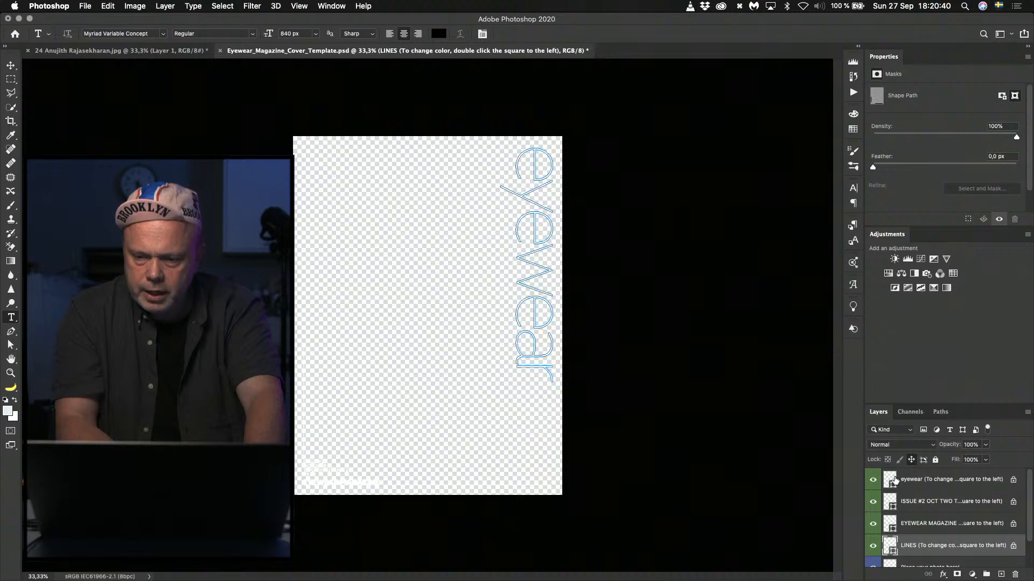
pyautogui.keyDown('shift'); pyautogui.click(891, 545); pyautogui.keyUp('shift')
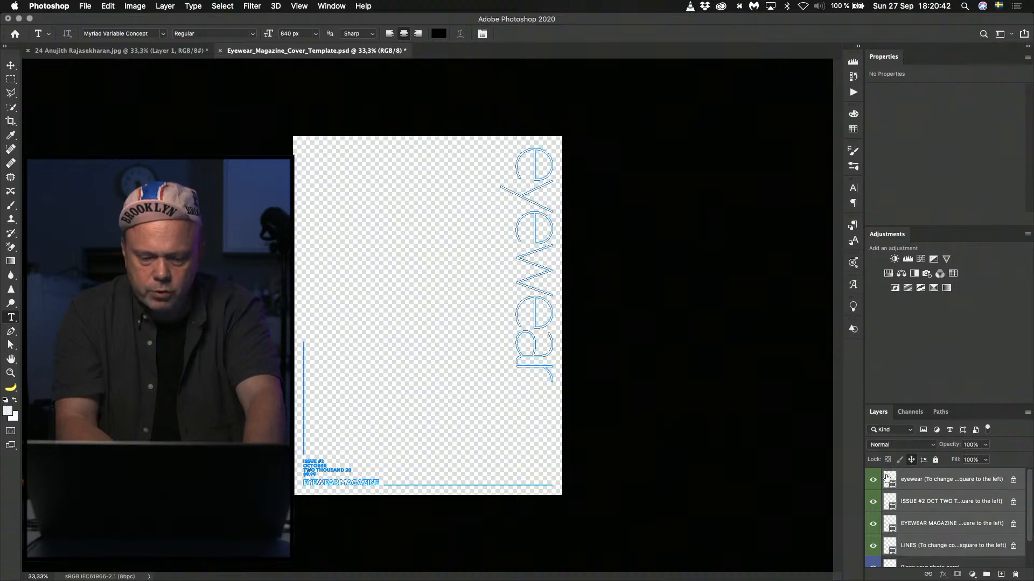
pyautogui.moveTo(887, 478); pyautogui.dragTo(381, 270)
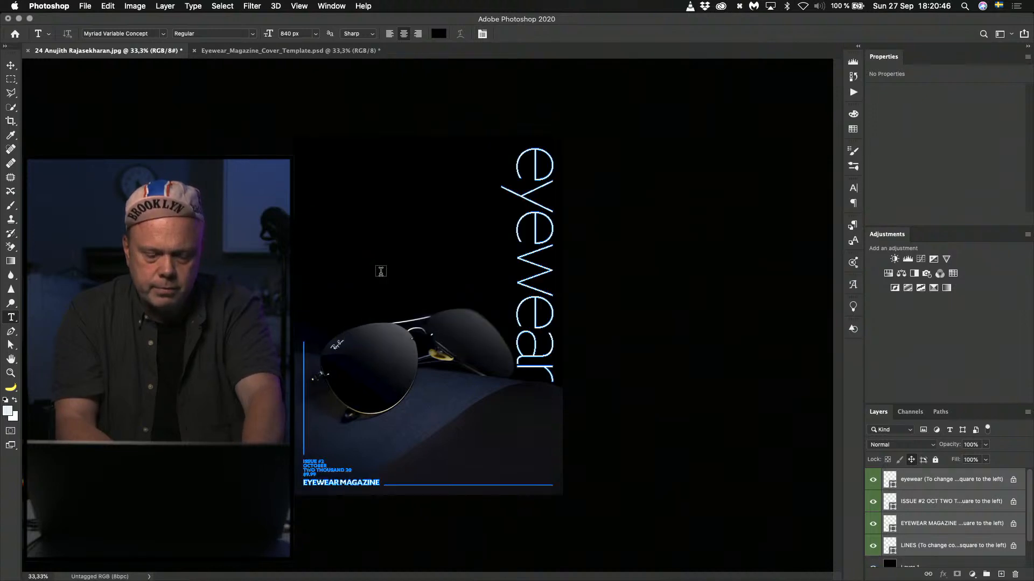
# Nudge the sunglasses image on Layer 1 left and up beneath the text to X -594 px, Y -1222 px.
pyautogui.click(935, 568)
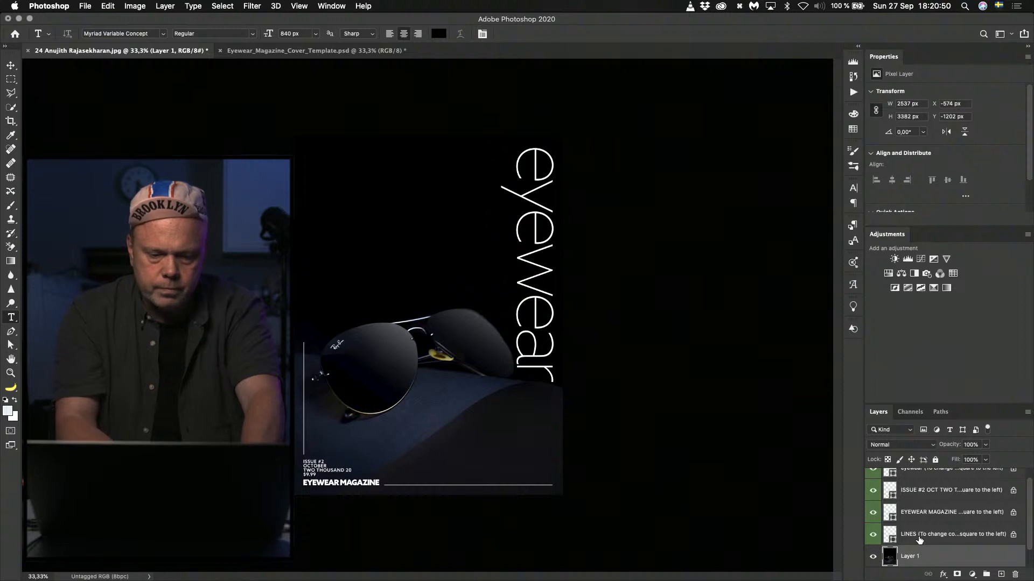
pyautogui.press('super+0')
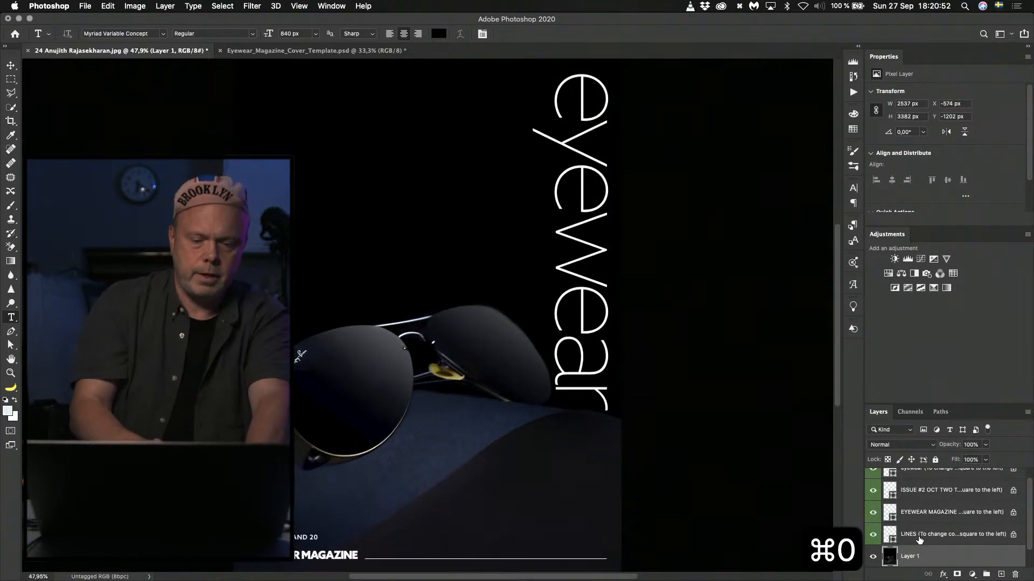
pyautogui.press('f')
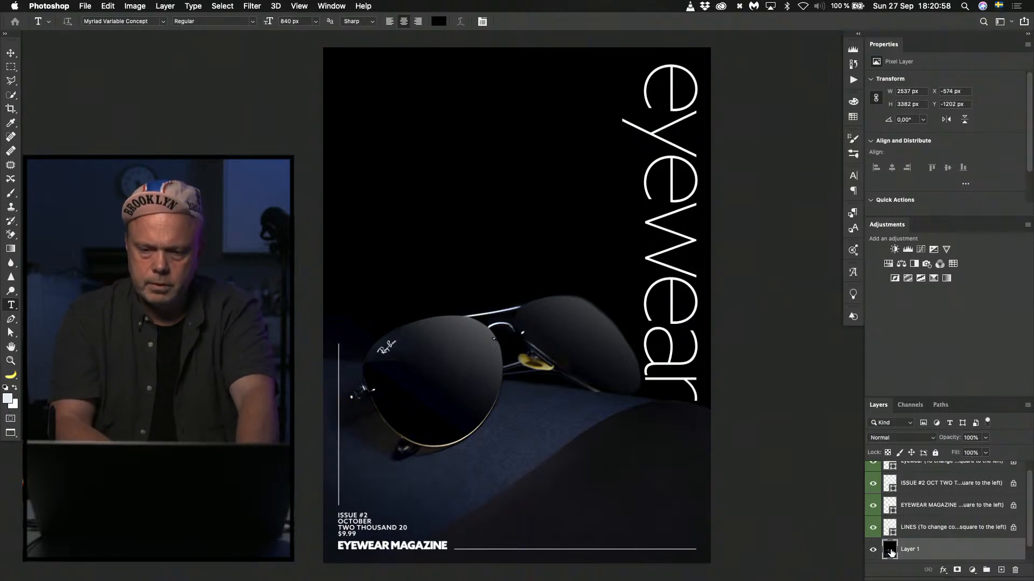
pyautogui.press('shift+super+Left')
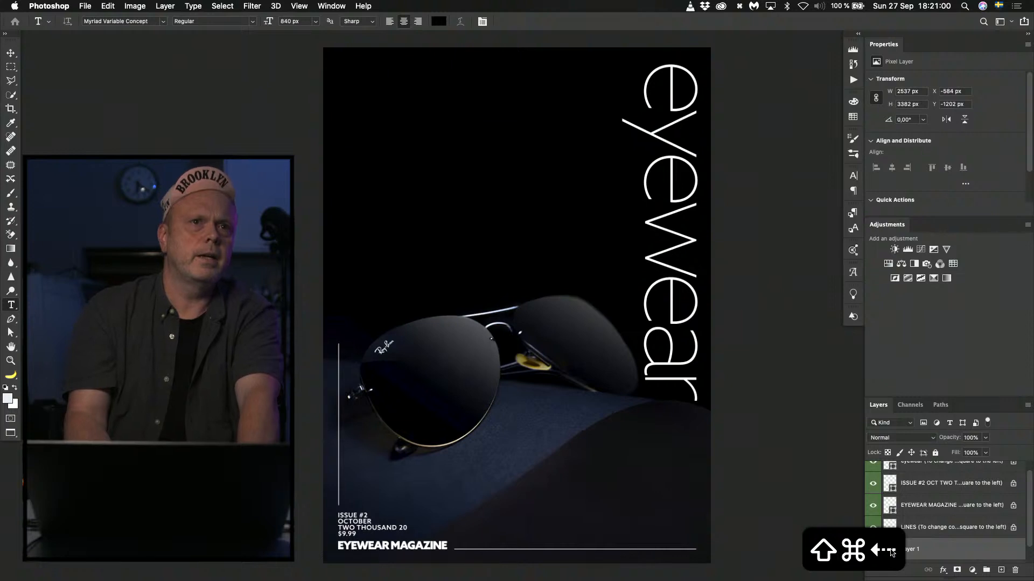
pyautogui.press('shift+super+Left')
pyautogui.press('shift+super+Left')
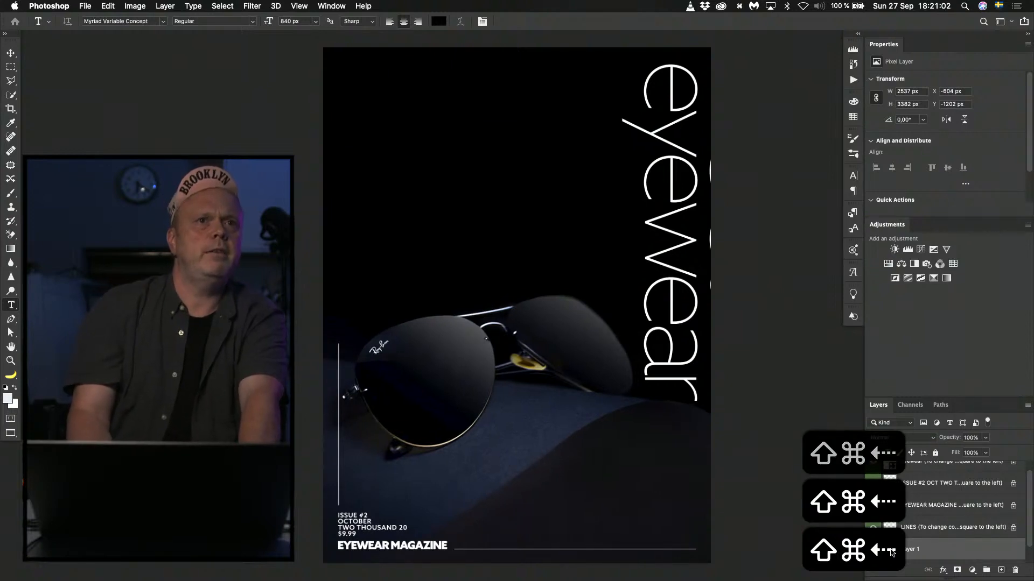
pyautogui.press('shift+super+Right')
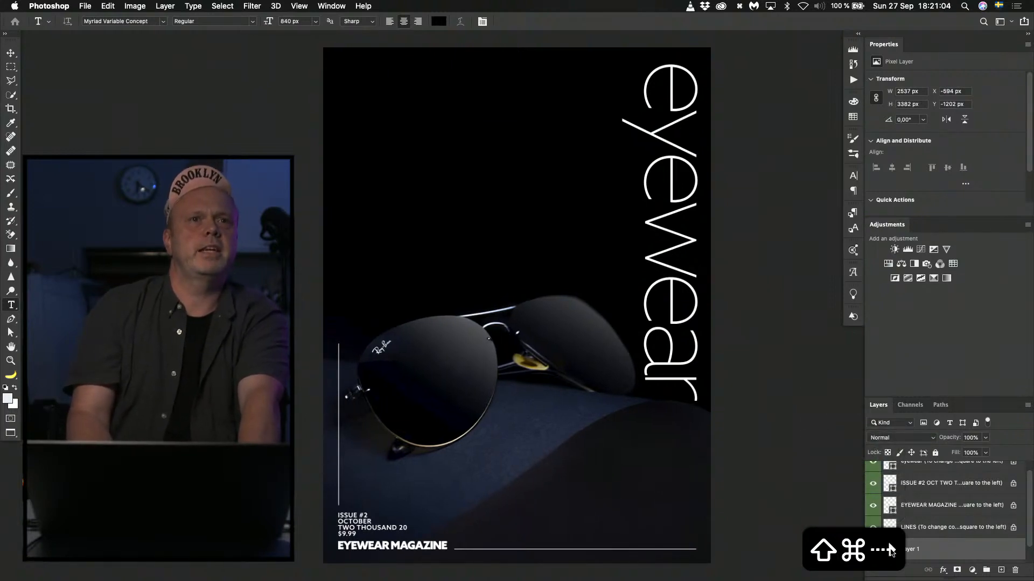
pyautogui.press('shift+super+Down')
pyautogui.press('shift+super+Up')
pyautogui.press('shift+super+Up')
pyautogui.press('shift+super+Up')
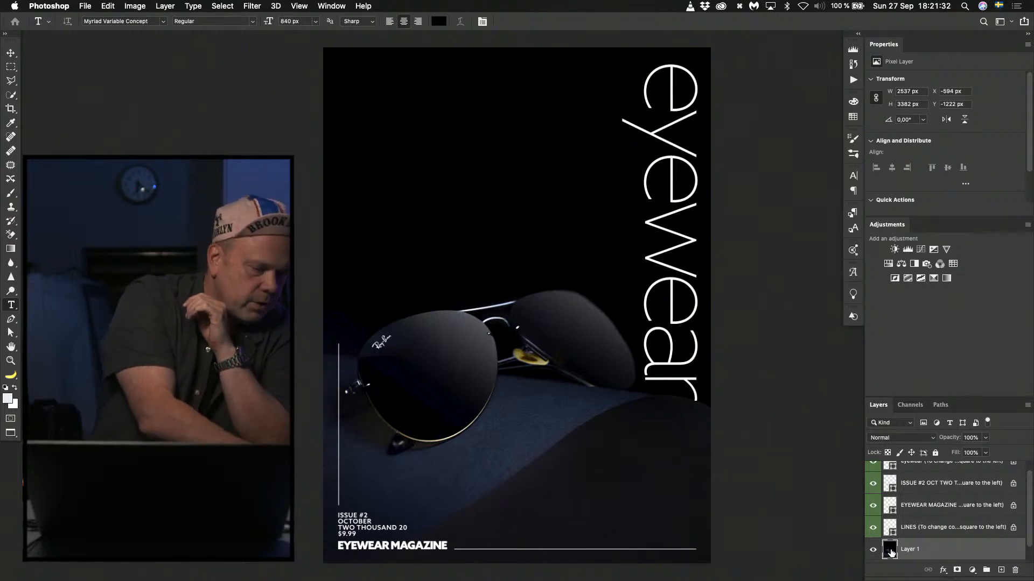
pyautogui.scroll(1, 890, 552)
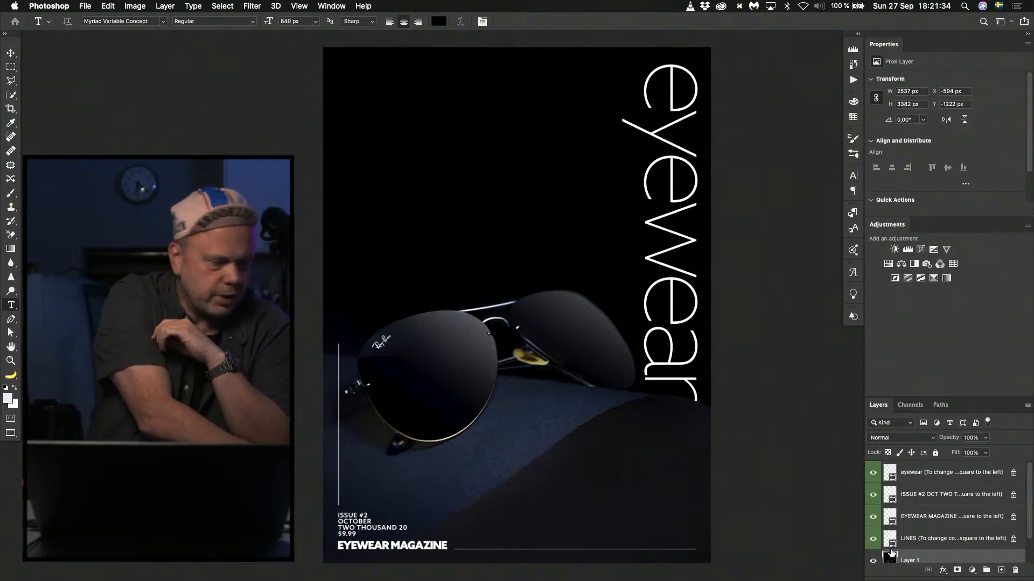
pyautogui.scroll(-1, 891, 551)
pyautogui.scroll(1, 890, 552)
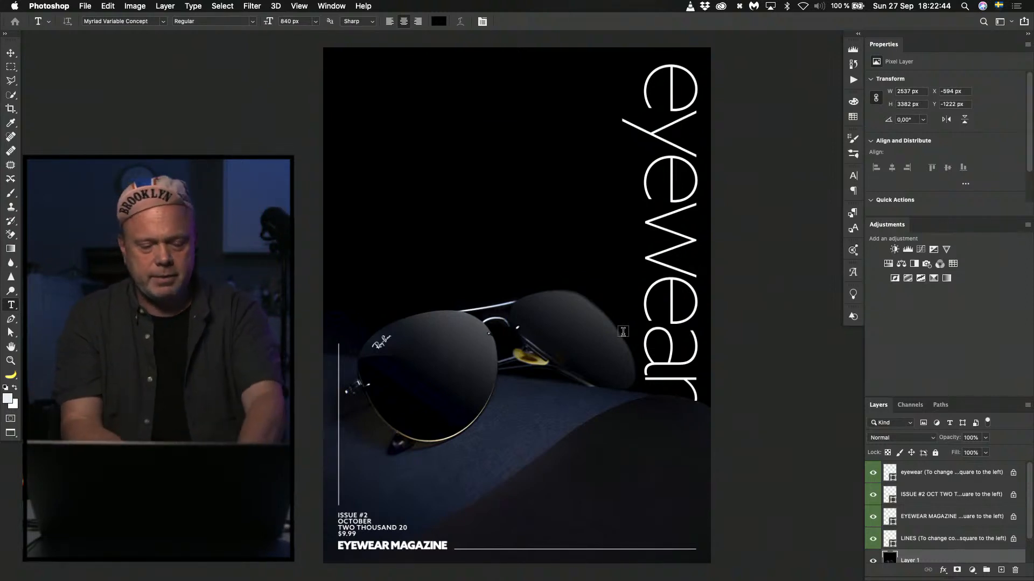
# Close the reworked sunglasses cover without saving and switch to the eyewear folder in Finder.
pyautogui.press('super+w')
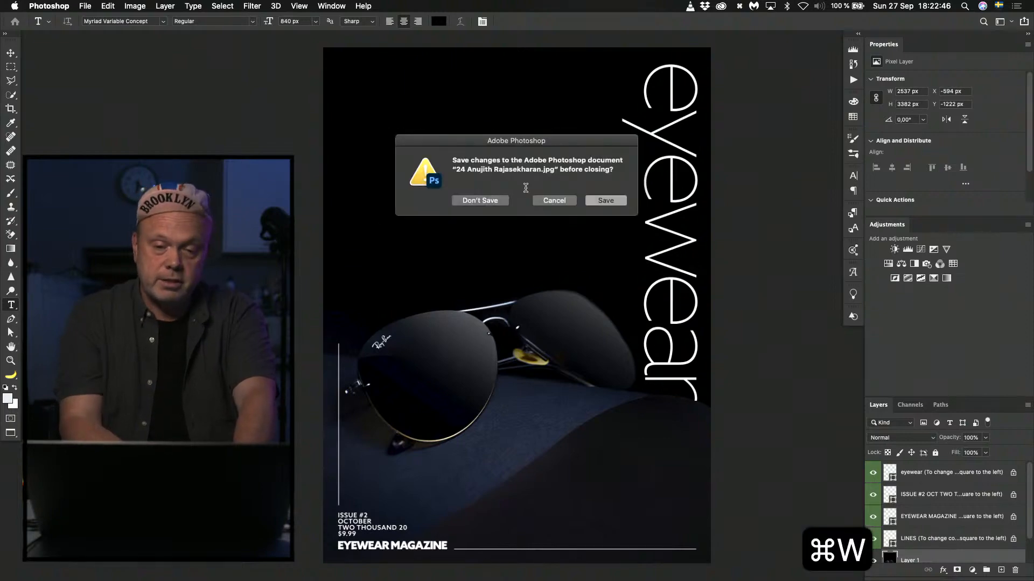
pyautogui.click(483, 203)
pyautogui.press('super+Tab')
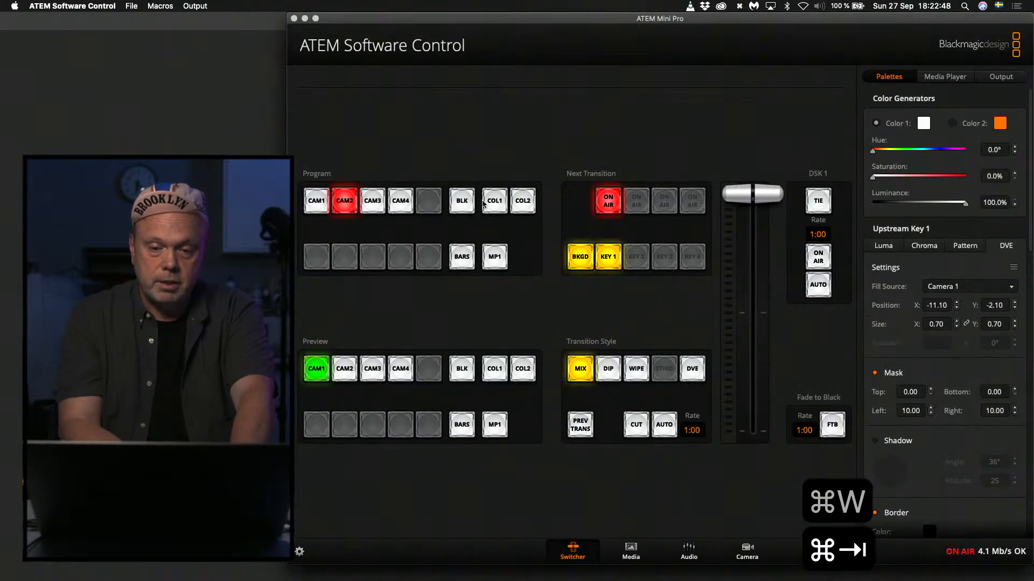
pyautogui.press('super+Tab')
pyautogui.press('super+Tab')
pyautogui.press('super+Tab')
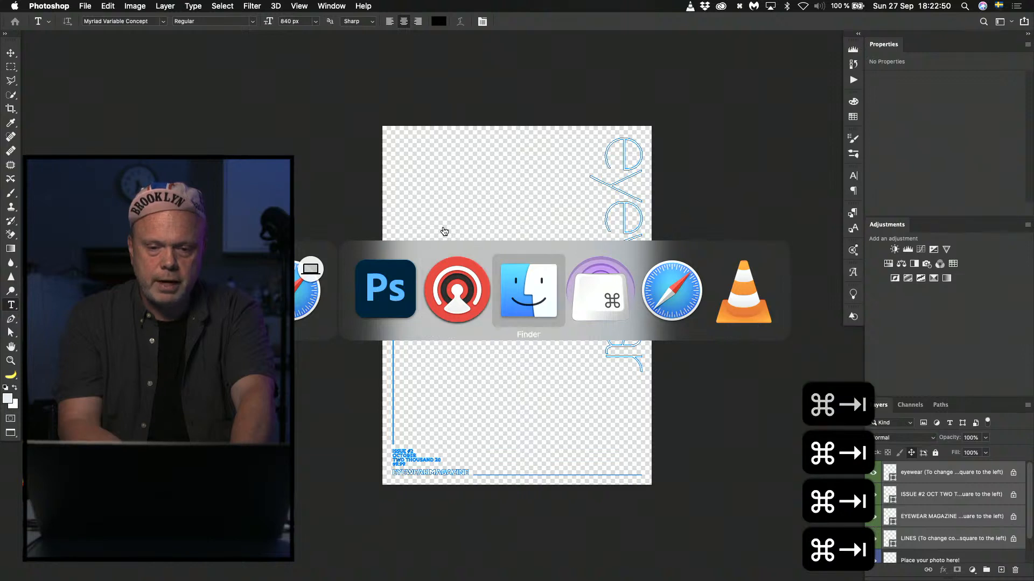
pyautogui.click(480, 277)
pyautogui.press('super+w')
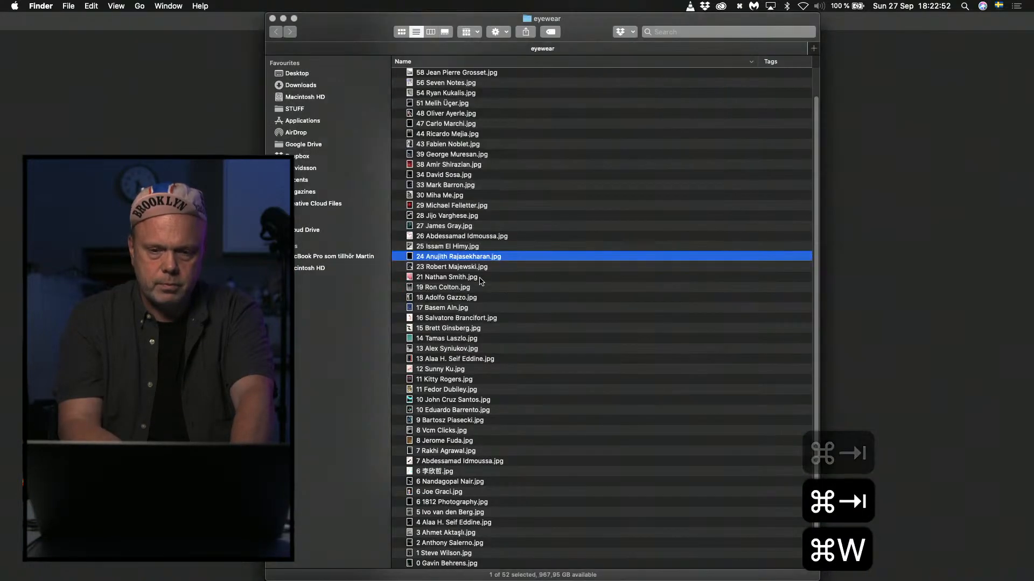
# Open the cover file numbered 33 from the eyewear folder in Photoshop for review.
pyautogui.click(465, 340)
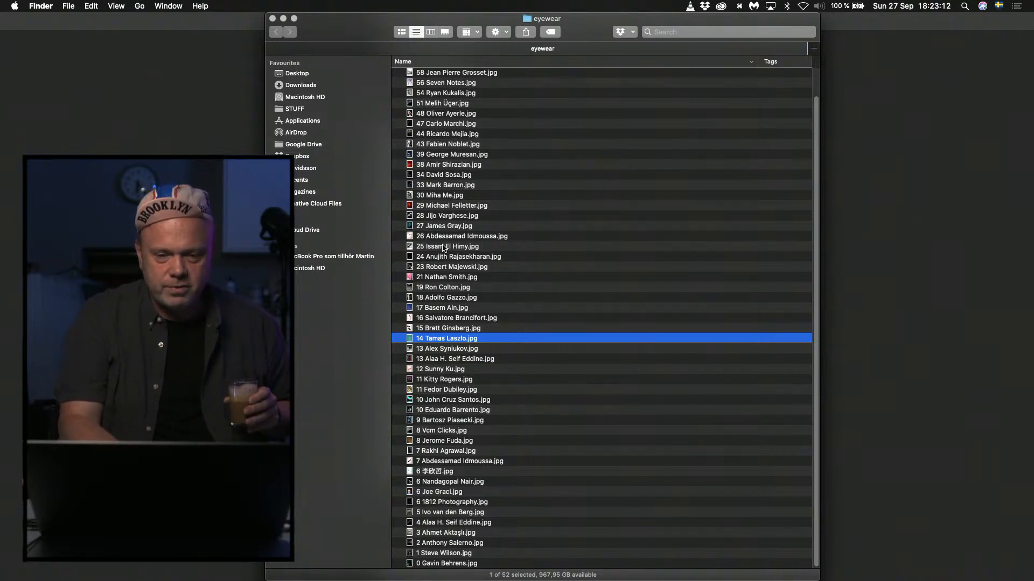
pyautogui.doubleClick(438, 187)
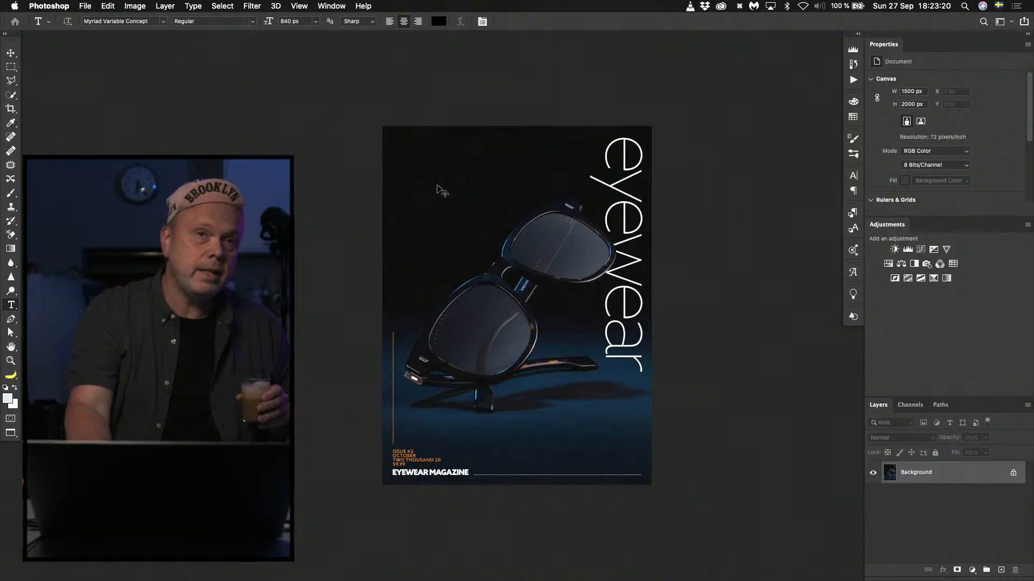
pyautogui.press('super+0')
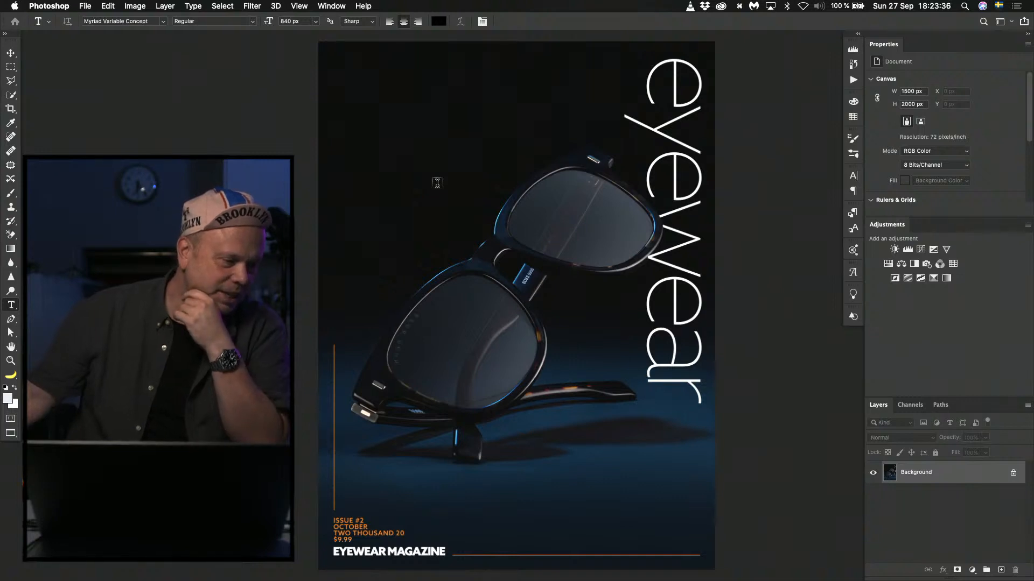
# Look through the numbered cover files in Finder's eyewear folder, going back and forth to the open cover number 33 in Photoshop.
pyautogui.press('super+Tab')
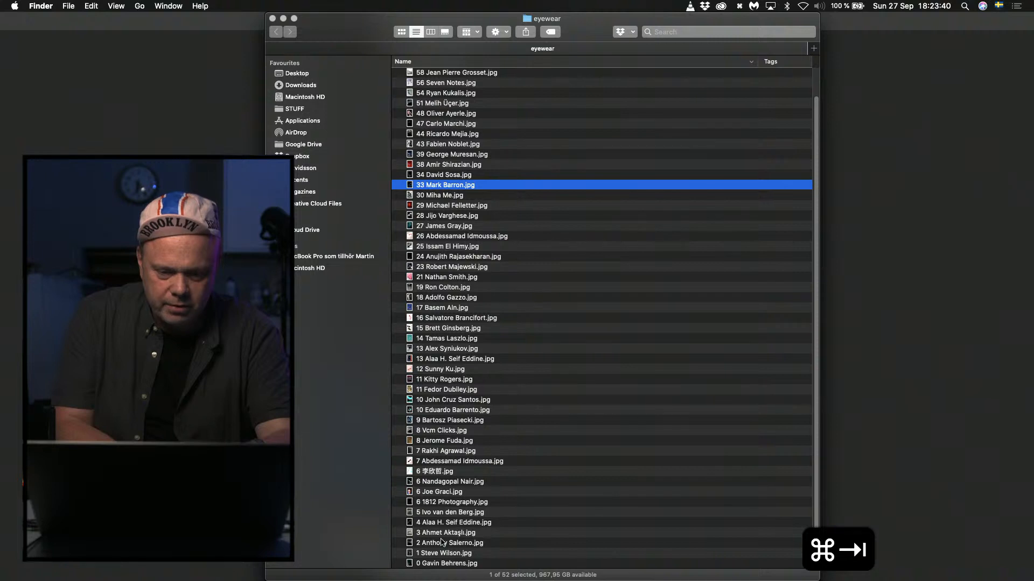
pyautogui.press('super+Tab')
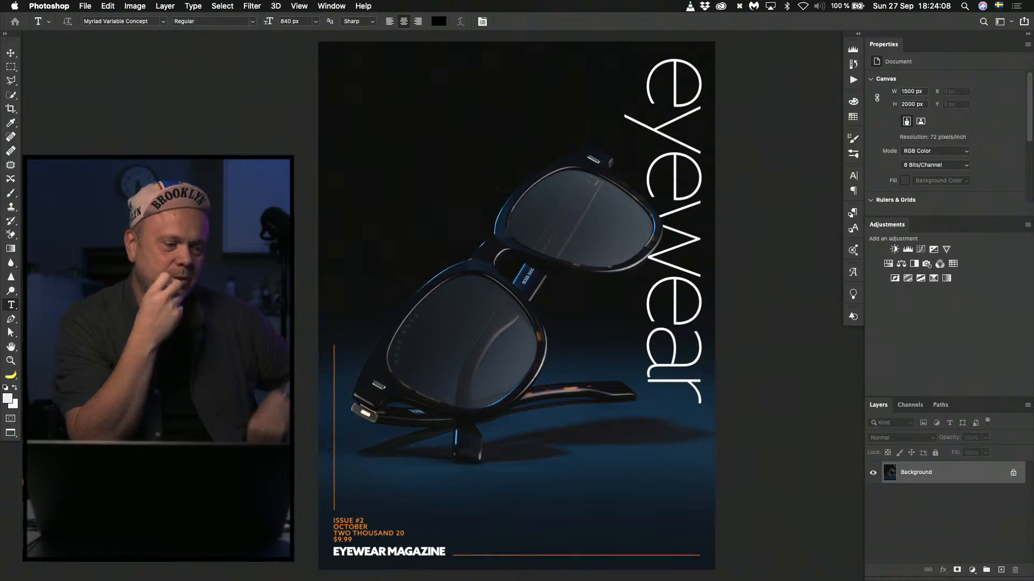
pyautogui.press('super+Tab')
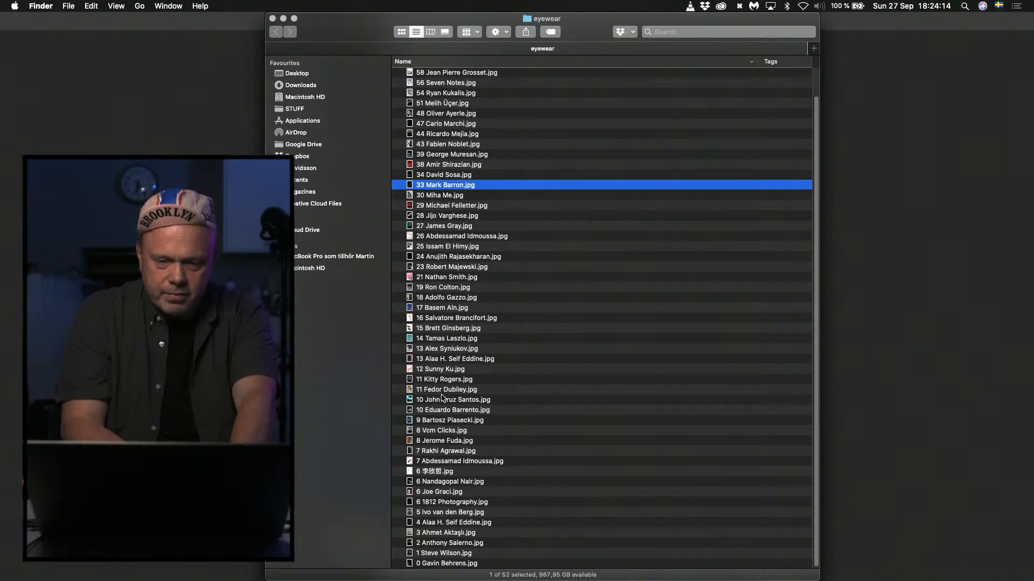
pyautogui.scroll(3, 442, 401)
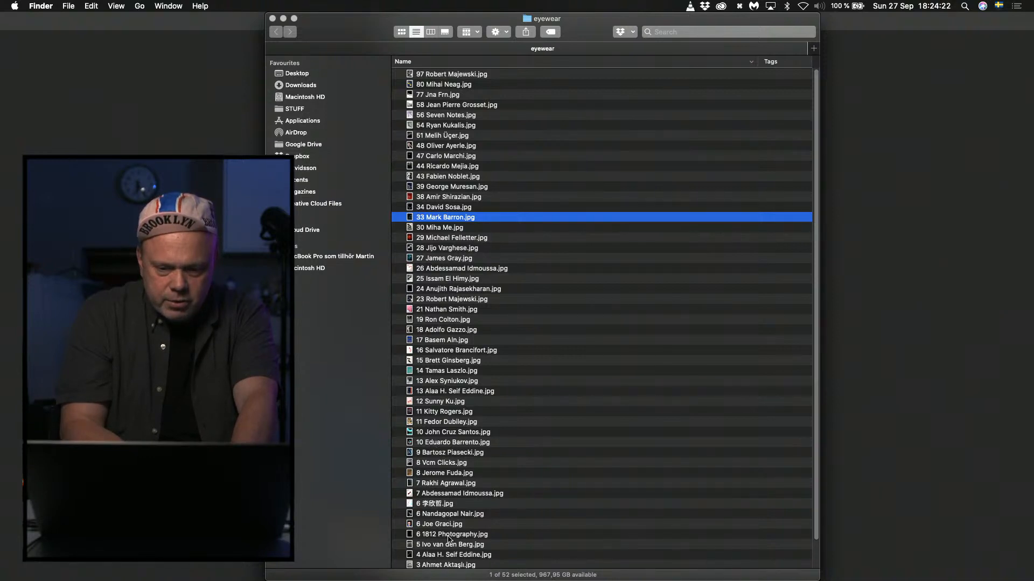
pyautogui.scroll(-3, 453, 538)
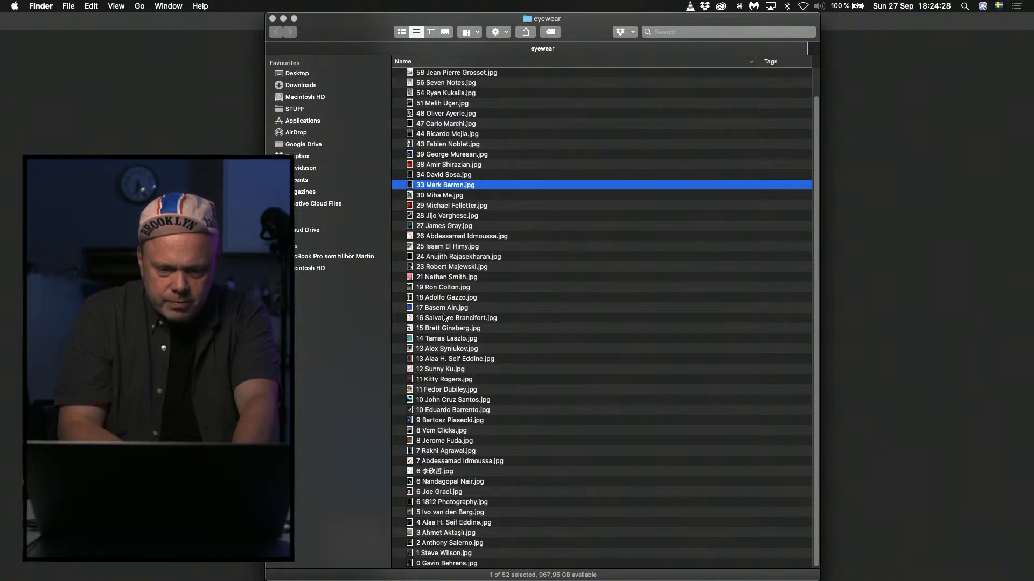
pyautogui.click(434, 450)
pyautogui.press('super+Tab')
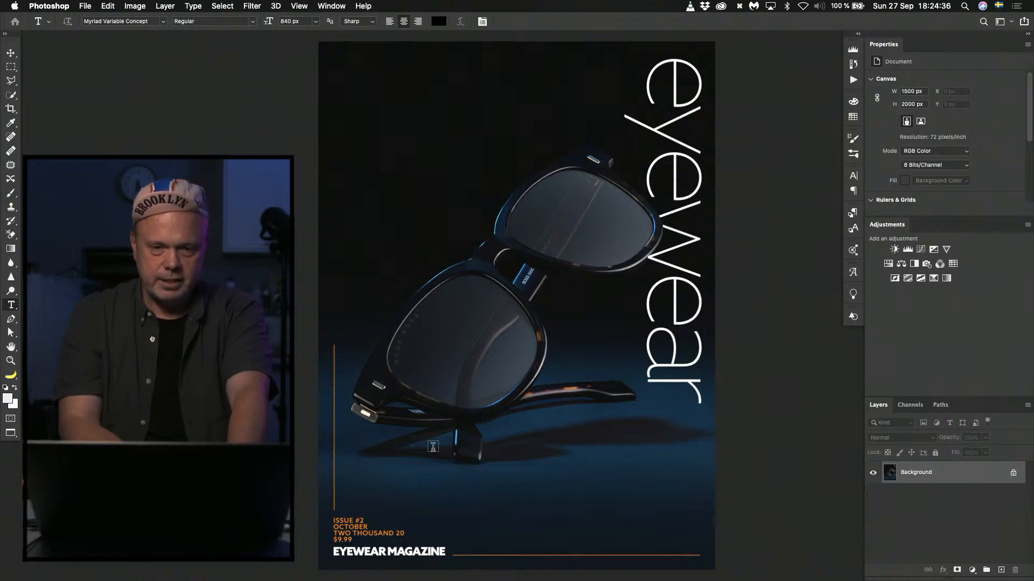
pyautogui.press('super+Tab')
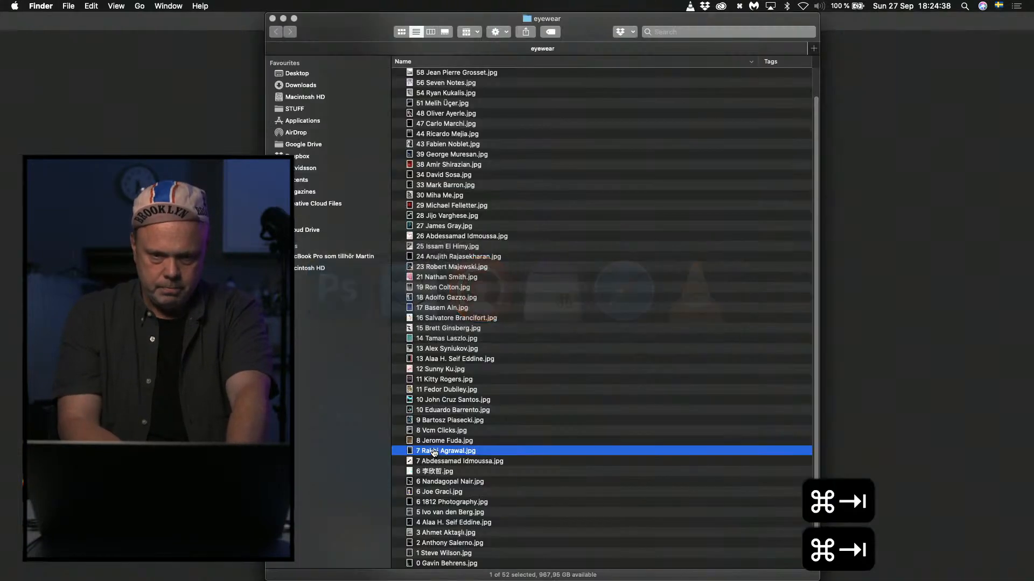
# Switch back to Photoshop and bring Eyewear_Magazine_Cover_Template.psd to the front in standard screen mode.
pyautogui.press('super+Tab')
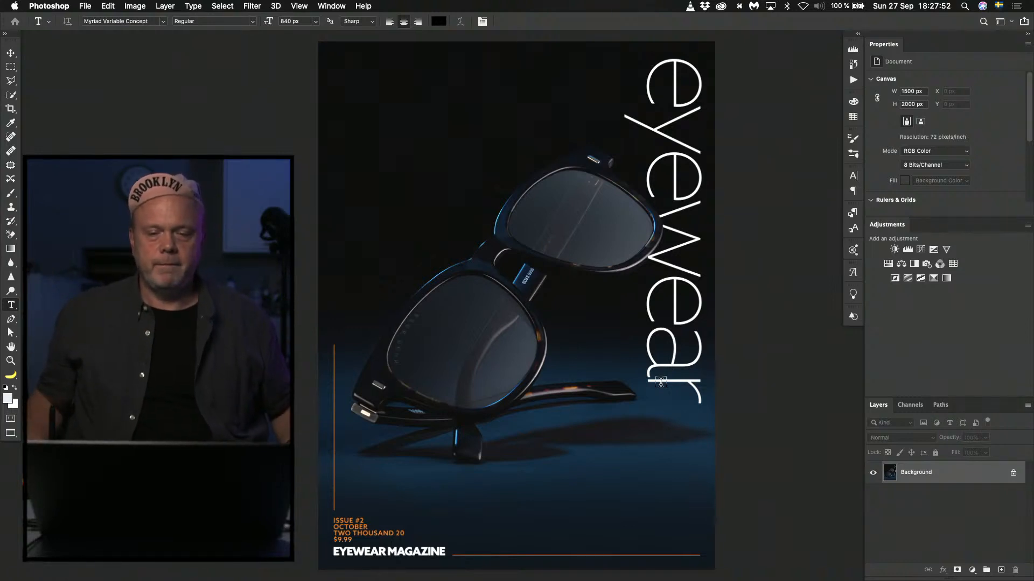
pyautogui.press('f')
pyautogui.press('f')
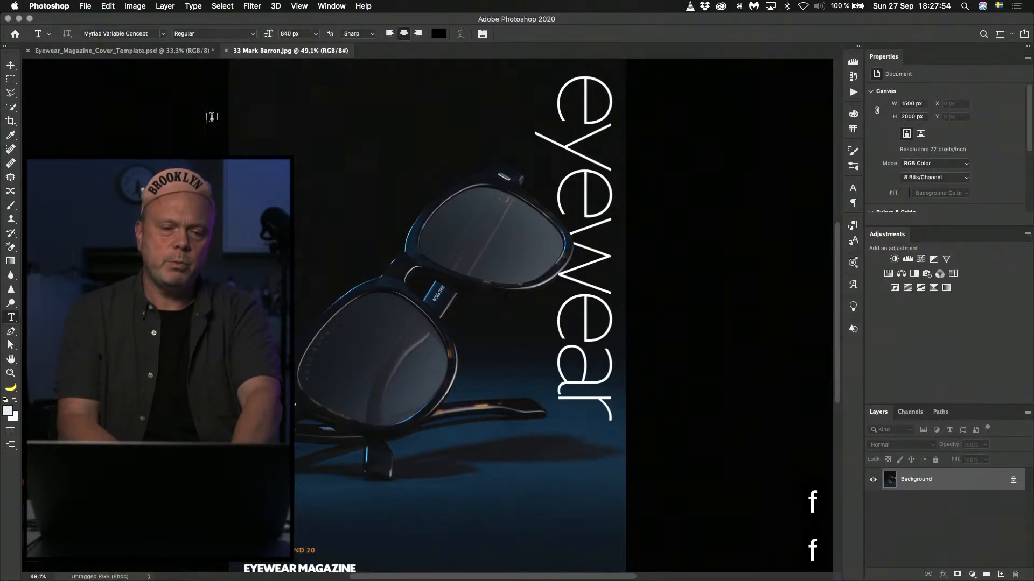
pyautogui.click(143, 52)
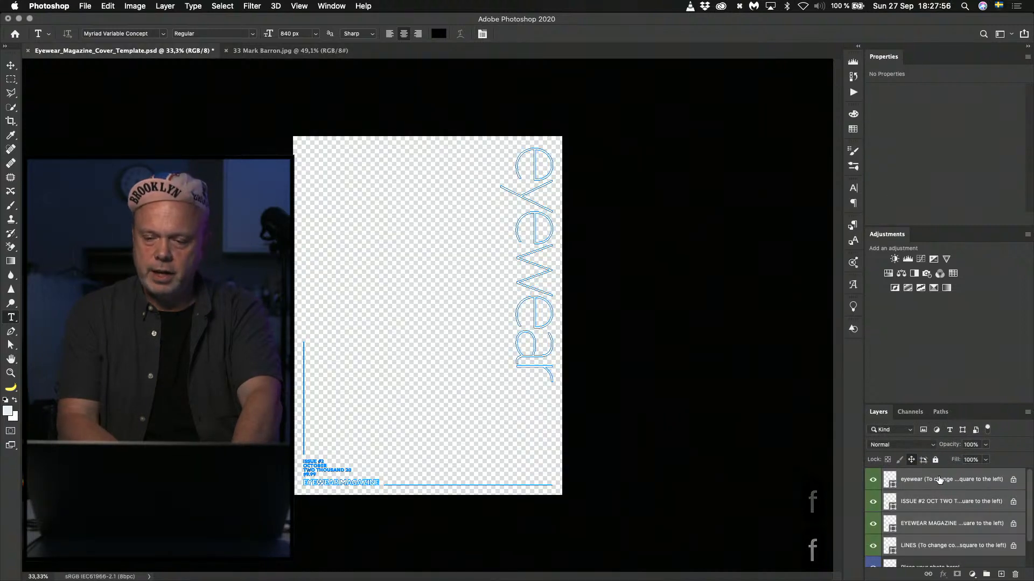
# Copy the white cover template layers onto the cover numbered 33, select its Background layer and show it in full-screen mode.
pyautogui.moveTo(938, 479); pyautogui.dragTo(389, 233)
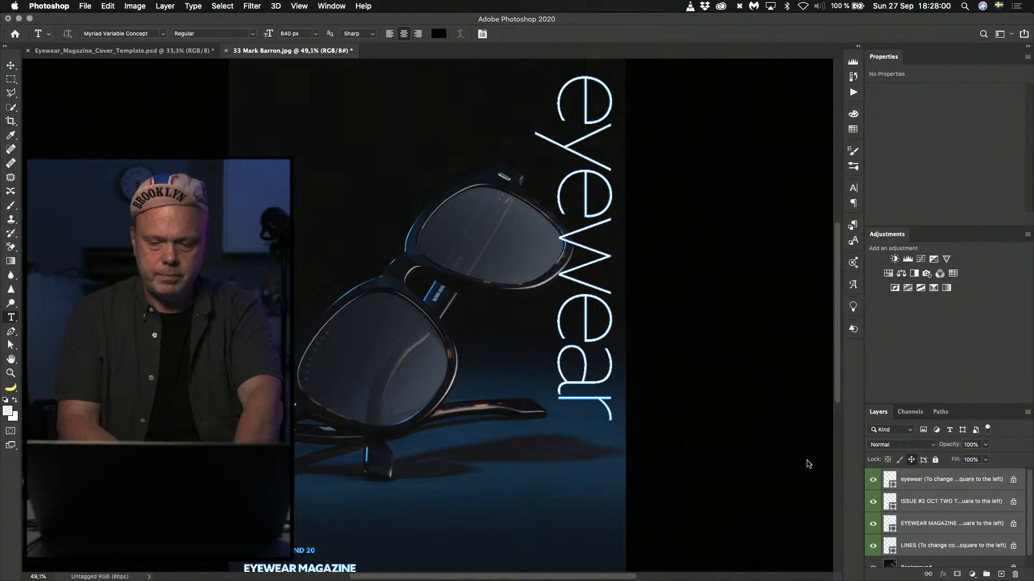
pyautogui.click(940, 564)
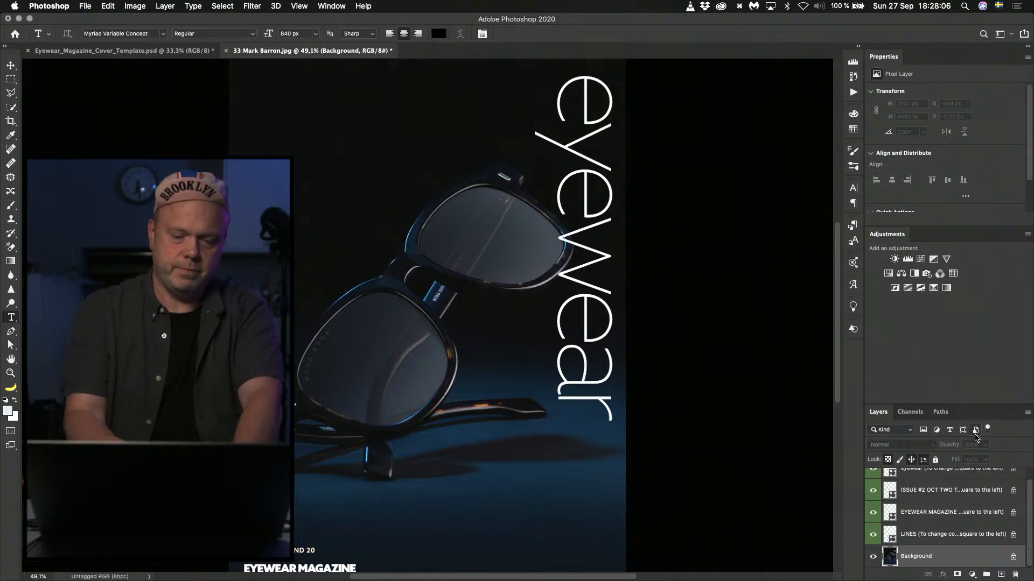
pyautogui.press('f')
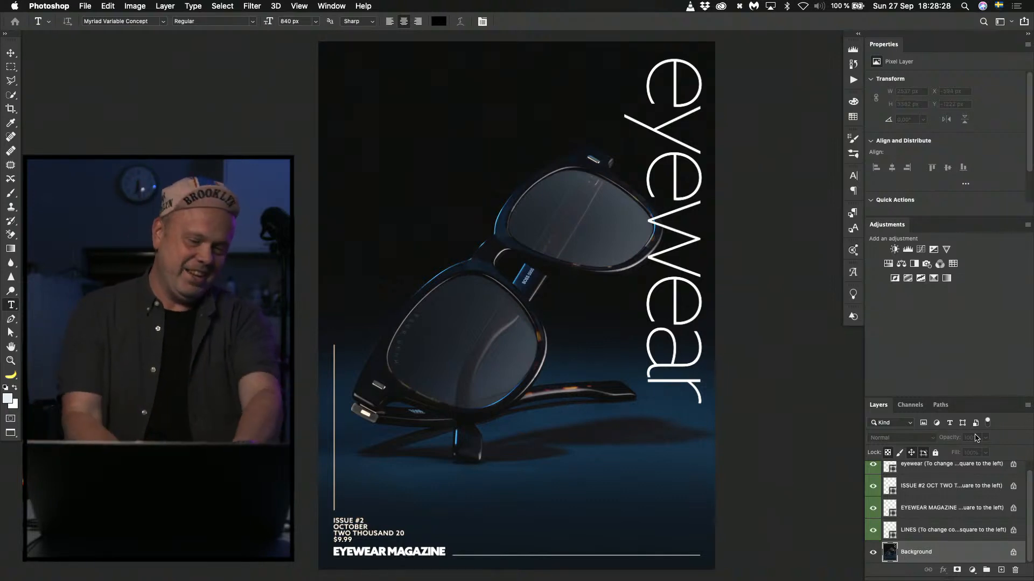
# Close the cover numbered 33 without saving and open the cover numbered 17 from the eyewear folder in Photoshop.
pyautogui.press('super+w')
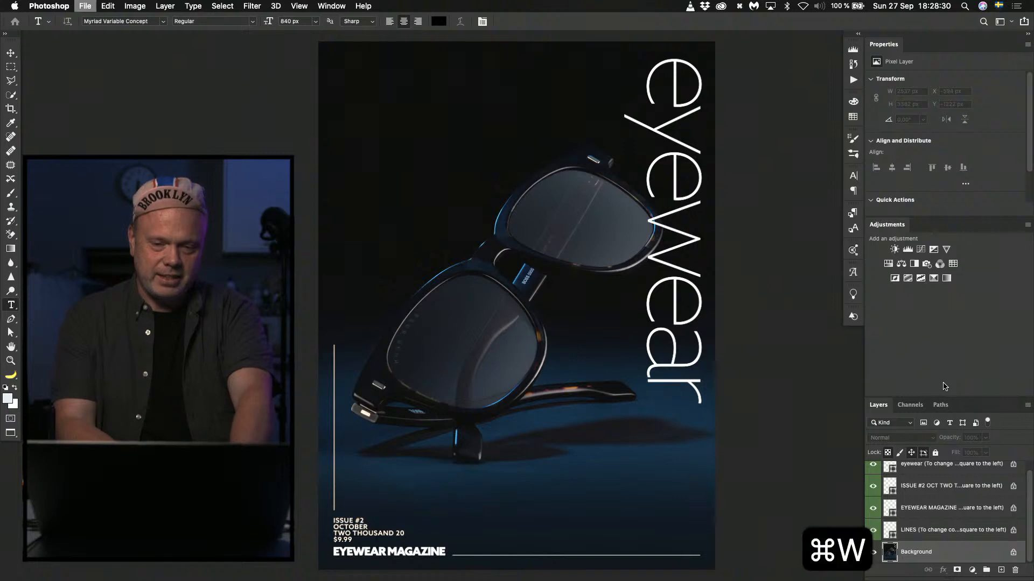
pyautogui.click(491, 203)
pyautogui.press('super+Tab')
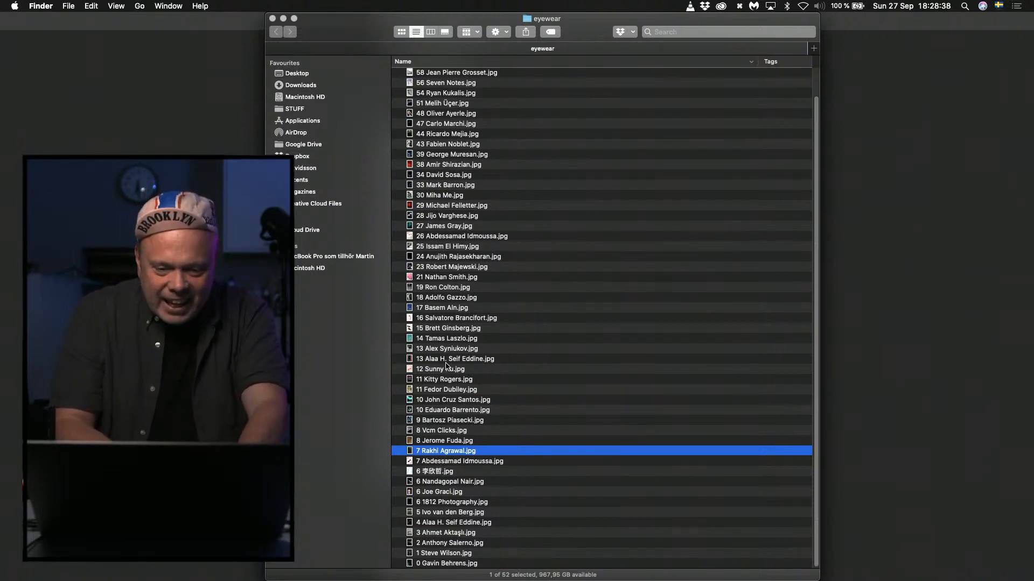
pyautogui.doubleClick(436, 307)
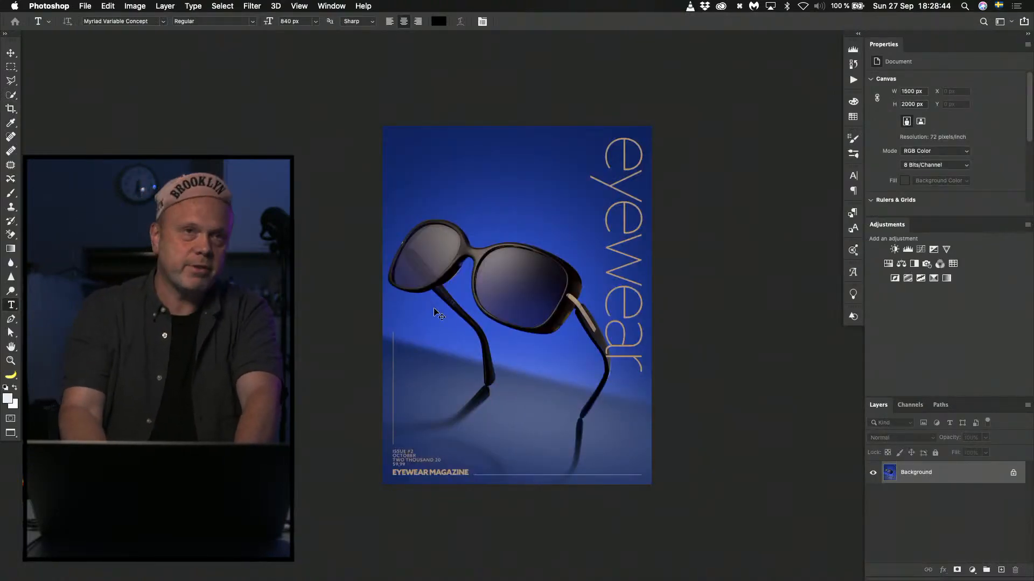
# Examine the blue cover as a whole and inspect the sunglasses' gold hinge and temple up close.
pyautogui.press('super+0')
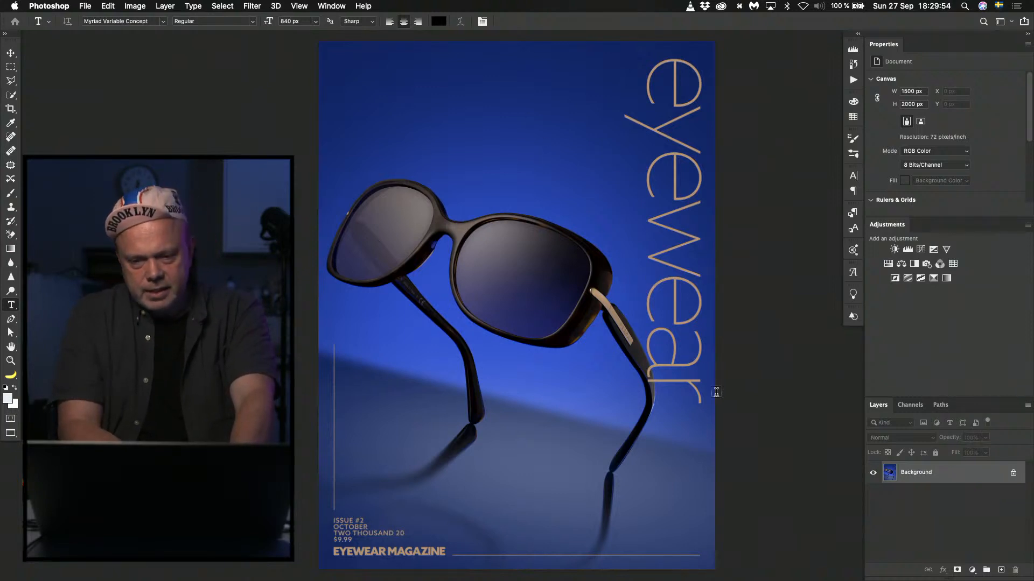
pyautogui.press('super+plus')
pyautogui.press('super+plus')
pyautogui.press('super+plus')
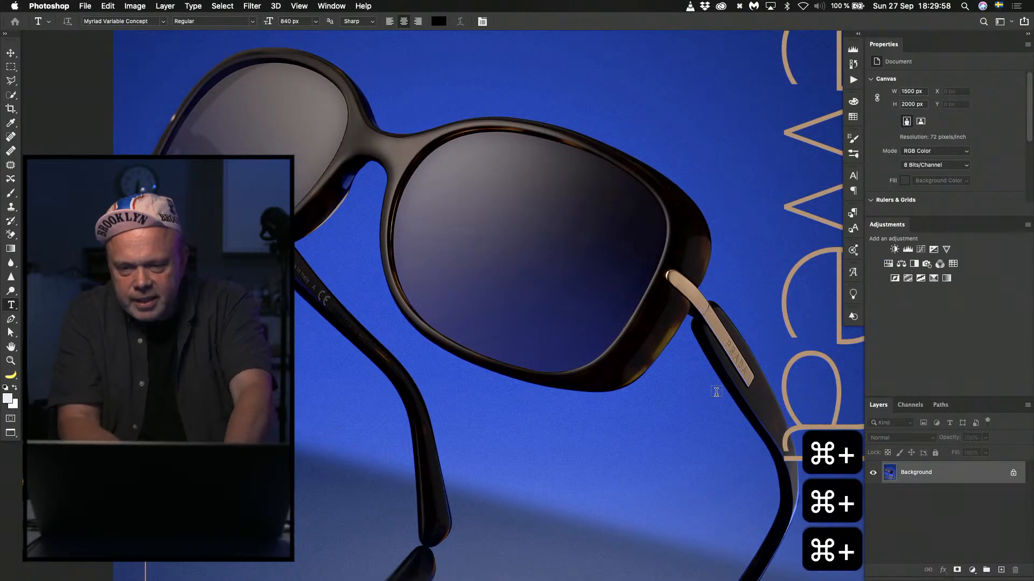
pyautogui.press('space')
pyautogui.moveTo(703, 380); pyautogui.dragTo(544, 293)
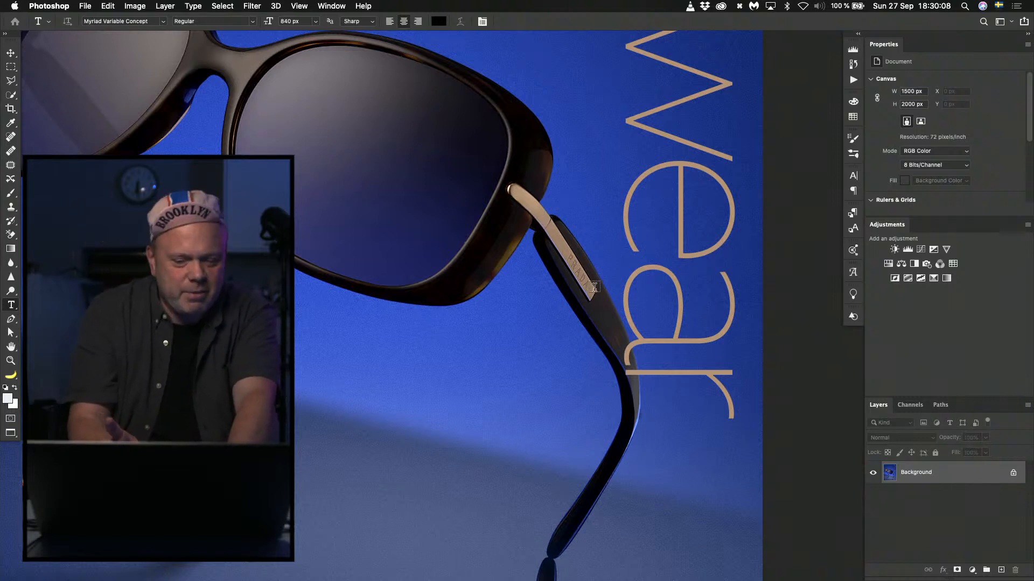
pyautogui.press('super+0')
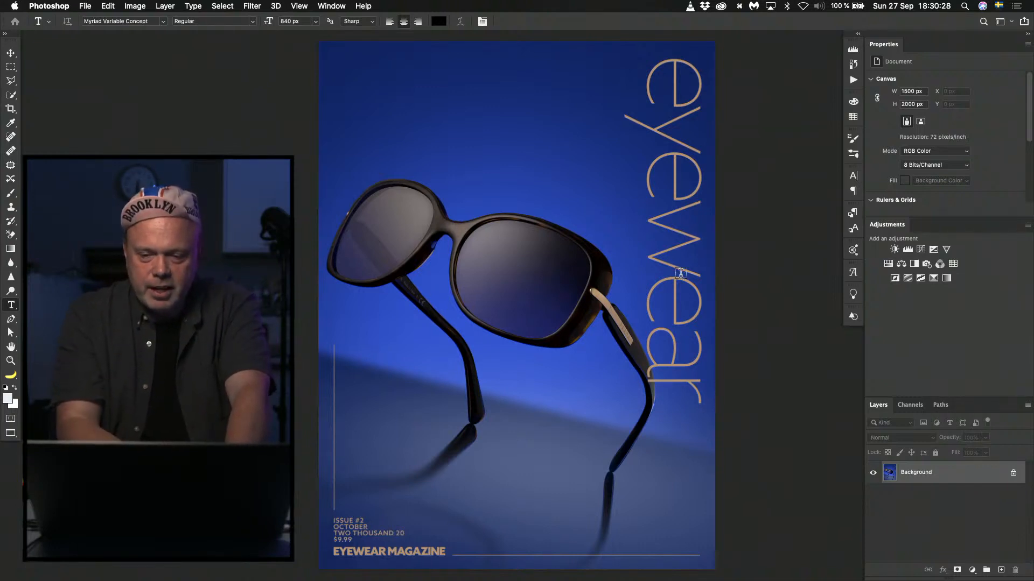
# Add a Hue/Saturation adjustment over the blue cover, try Saturation at -31 and reset it to 0.
pyautogui.click(887, 265)
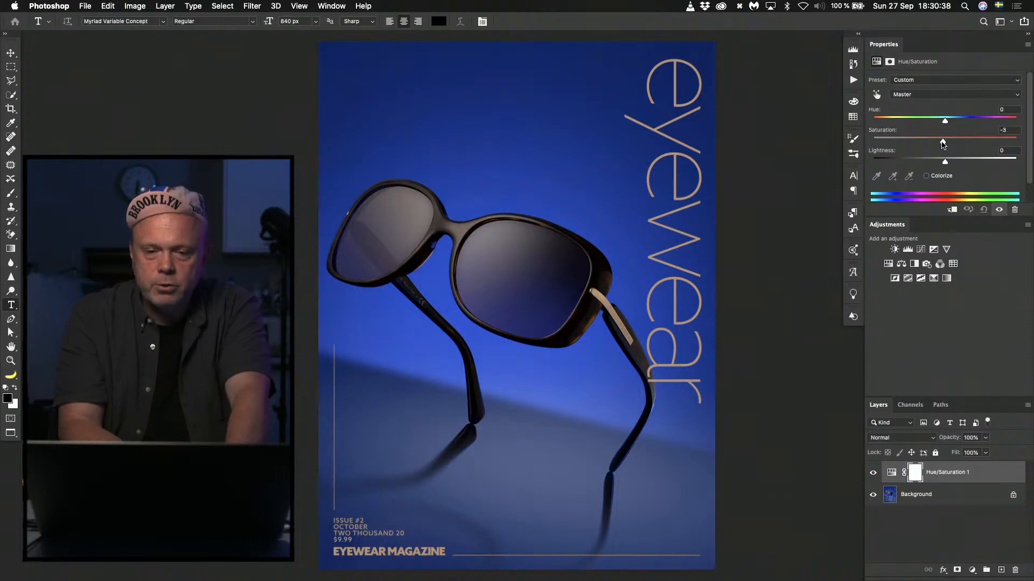
pyautogui.moveTo(943, 143); pyautogui.dragTo(921, 144)
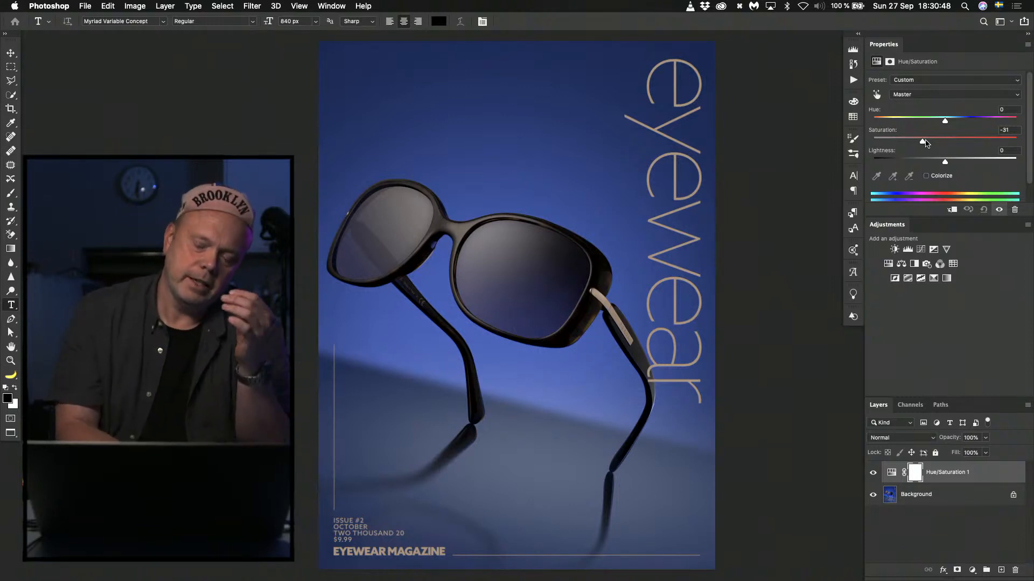
pyautogui.doubleClick(885, 135)
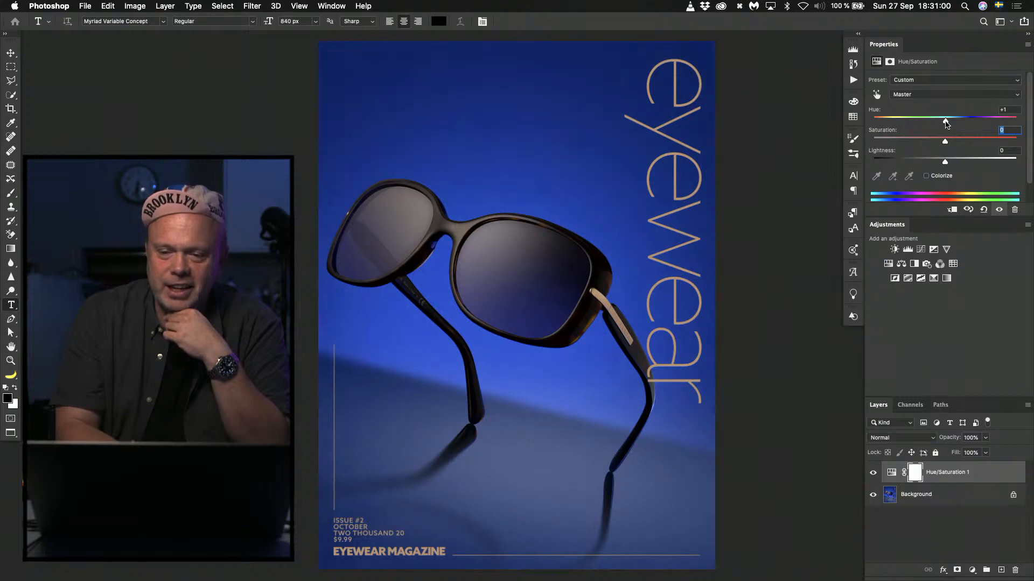
# Try Hue at -7 with reduced Saturation on the blue cover, and undo both changes.
pyautogui.moveTo(946, 123)
pyautogui.mouseDown()
pyautogui.moveTo(957, 123)
pyautogui.moveTo(940, 123)
pyautogui.mouseUp()
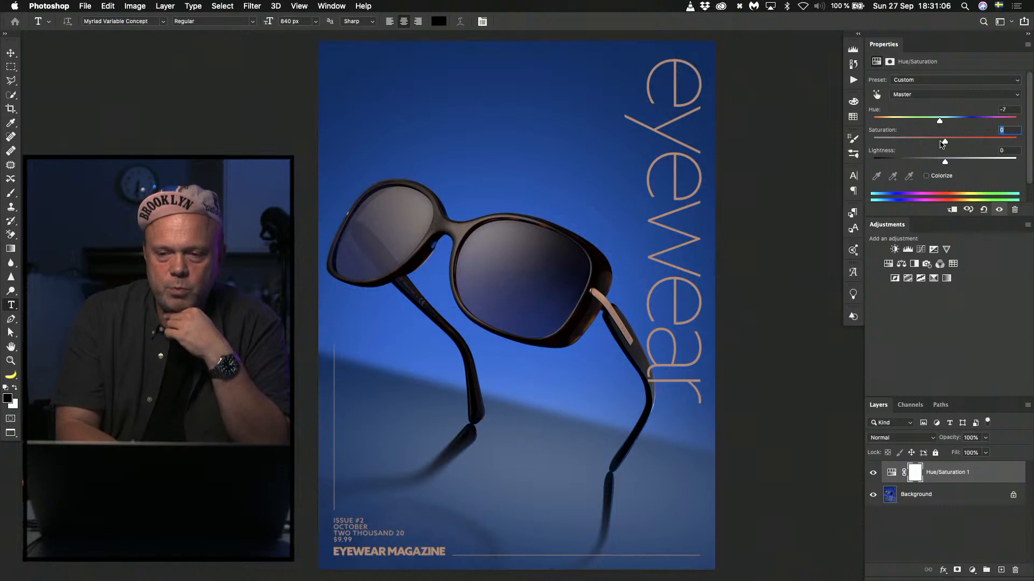
pyautogui.moveTo(946, 143); pyautogui.dragTo(926, 143)
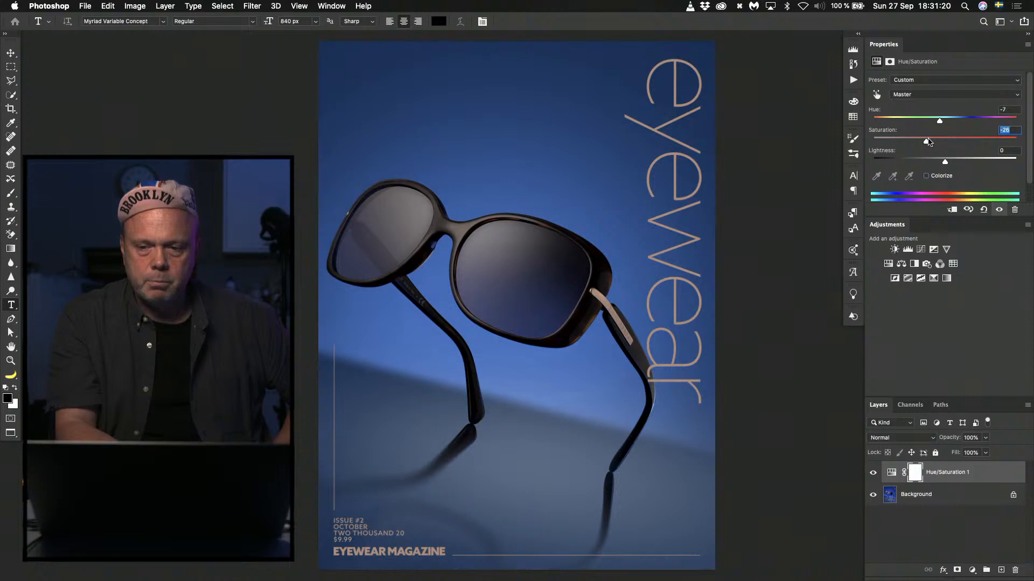
pyautogui.press('super+z')
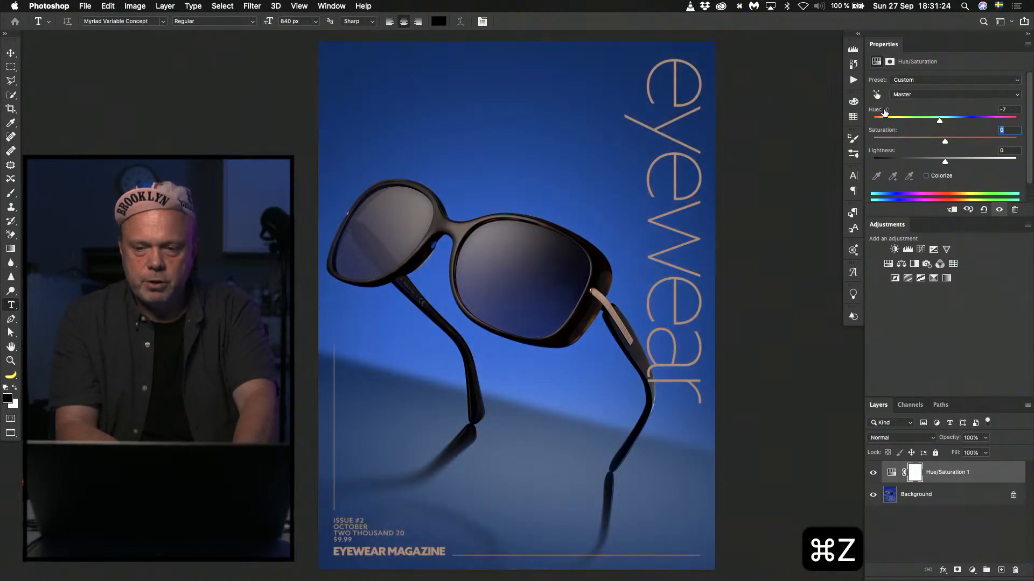
pyautogui.press('super+z')
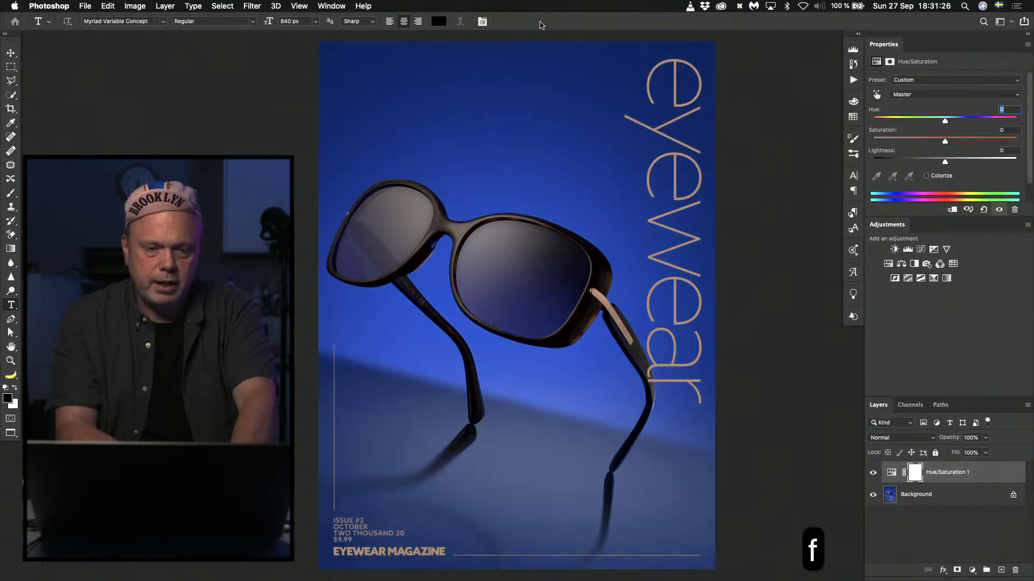
# Copy the white layers from Eyewear_Magazine_Cover_Template.psd onto the cover numbered 17, select its Background layer and show it in full-screen mode.
pyautogui.press('f')
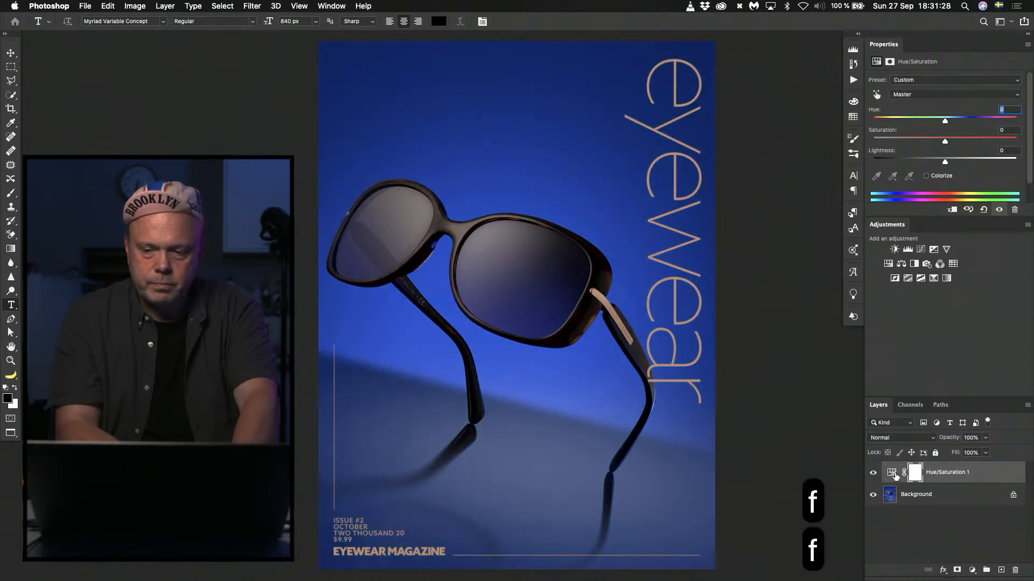
pyautogui.press('f')
pyautogui.press('f')
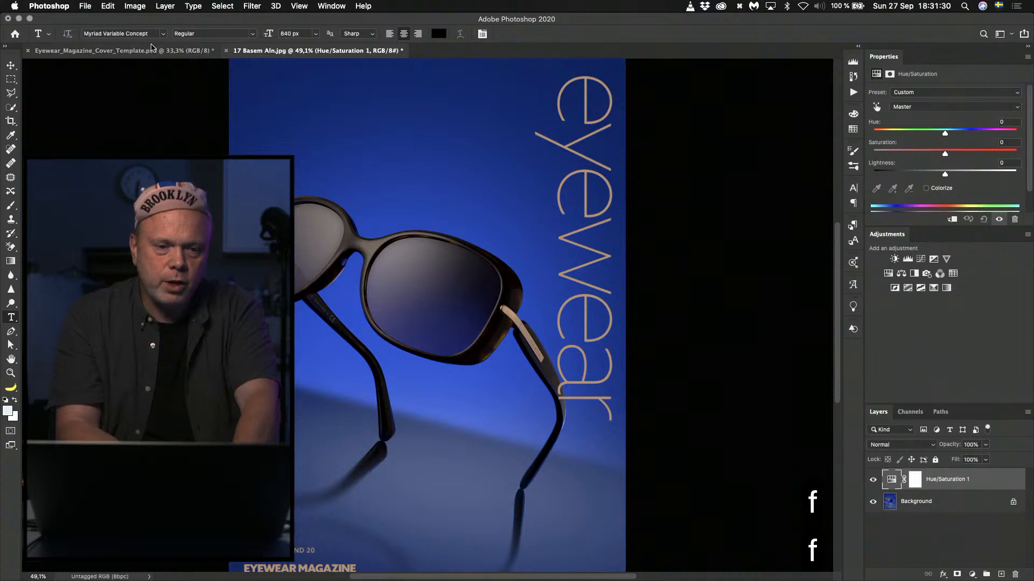
pyautogui.click(148, 50)
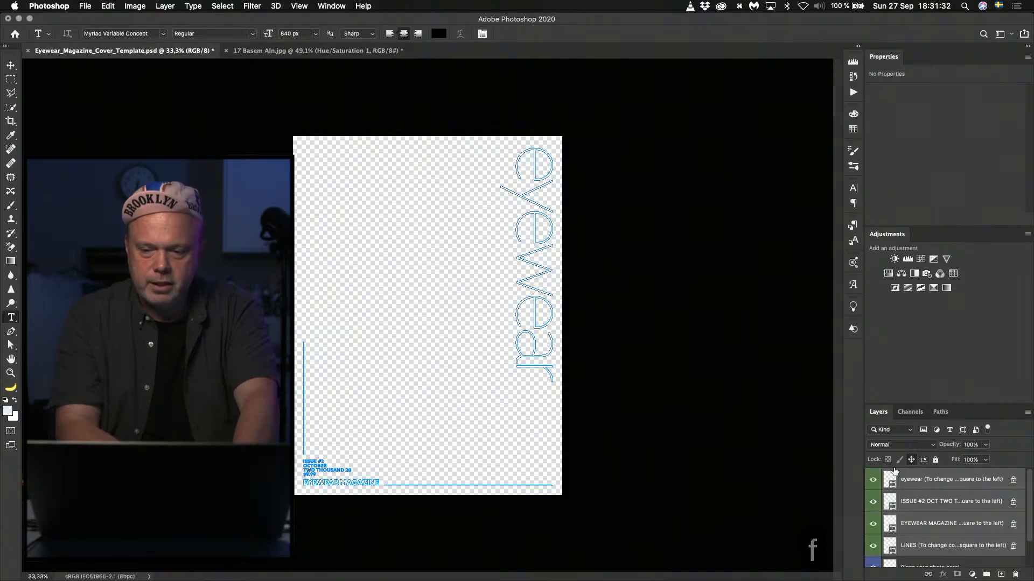
pyautogui.moveTo(894, 473); pyautogui.dragTo(407, 246)
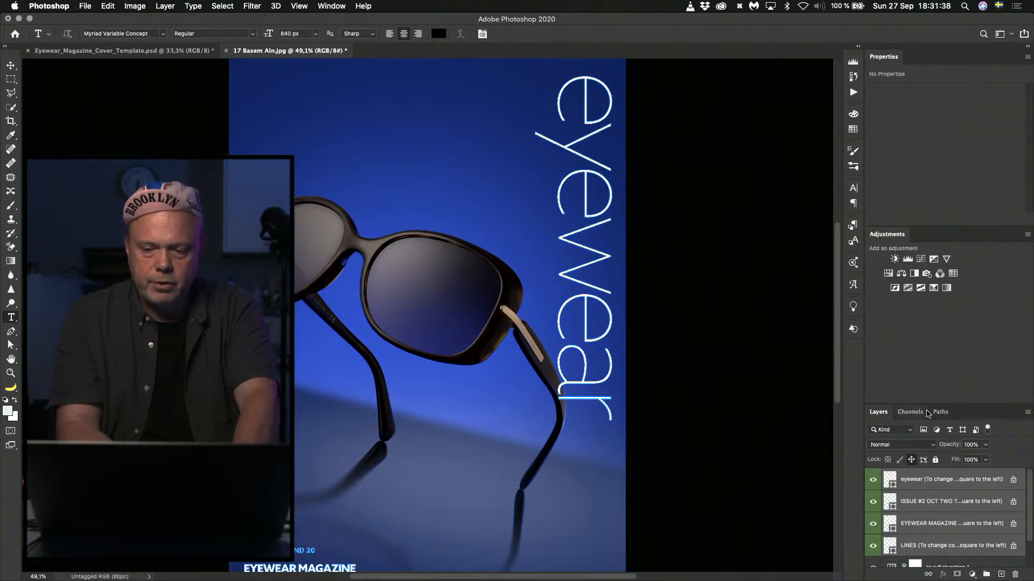
pyautogui.moveTo(923, 403); pyautogui.dragTo(922, 351)
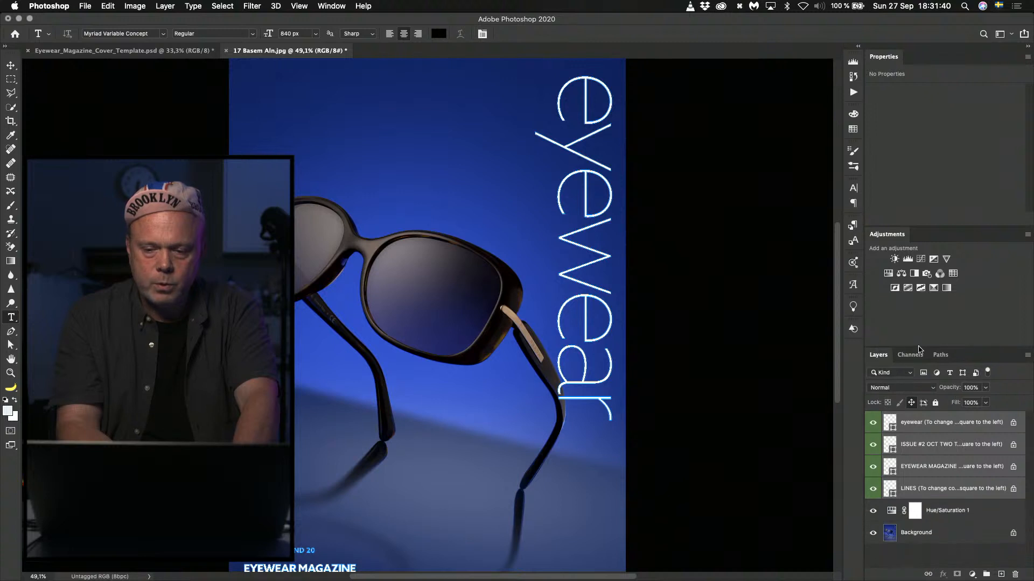
pyautogui.click(890, 534)
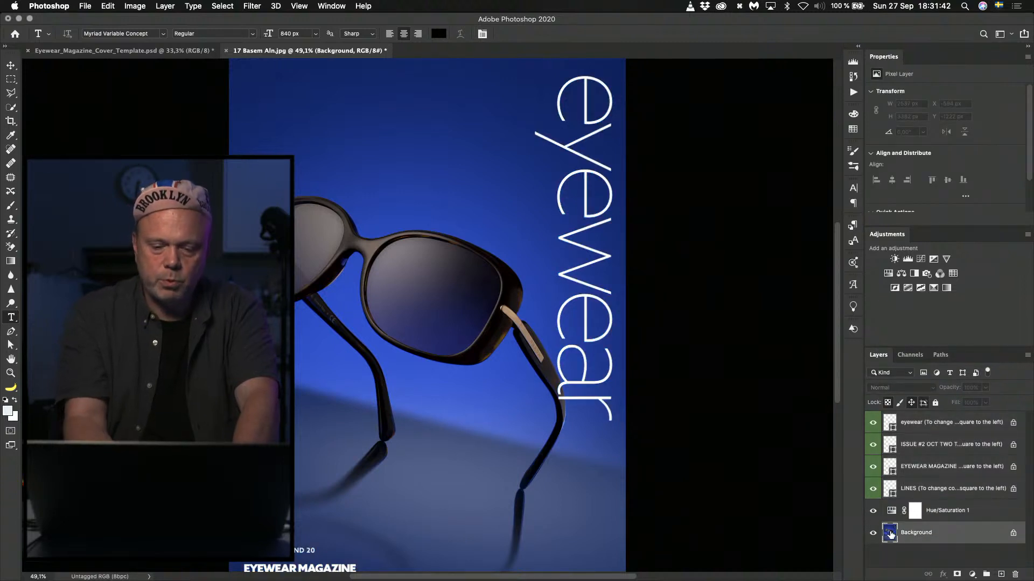
pyautogui.press('f')
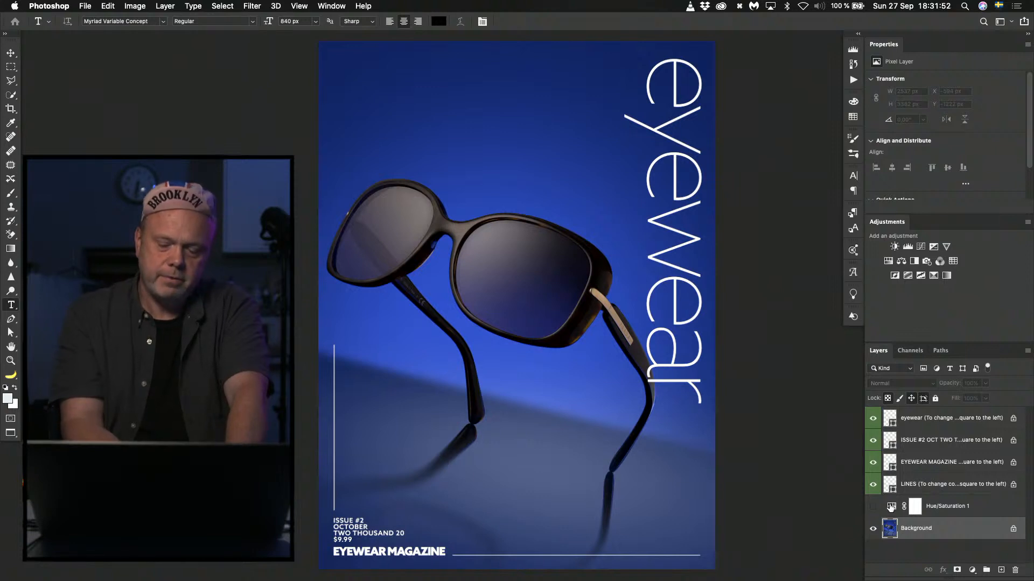
# Delete the Hue/Saturation adjustment layer and close the cover numbered 17 without saving.
pyautogui.click(890, 507)
pyautogui.press('BackSpace')
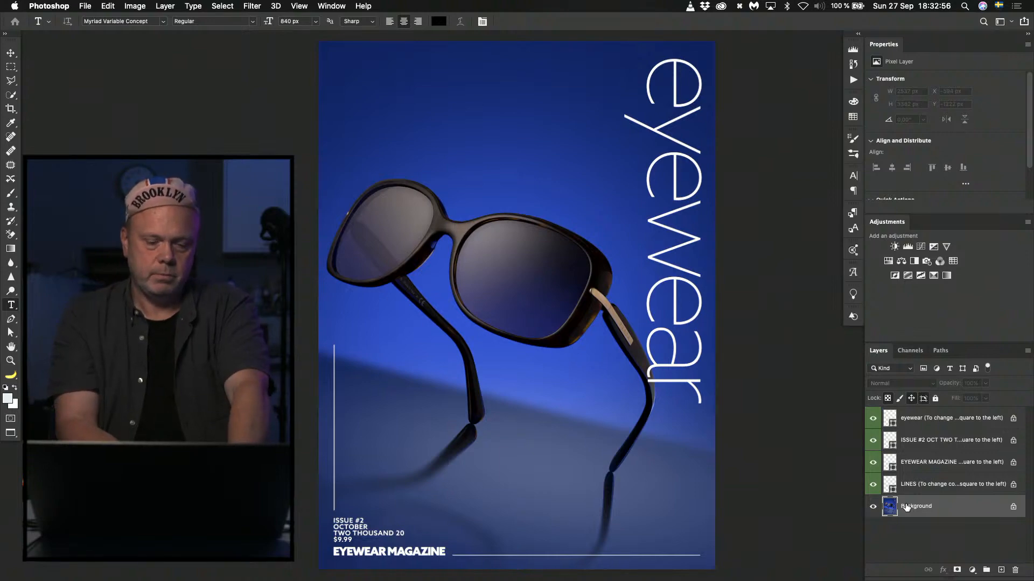
pyautogui.press('super+w')
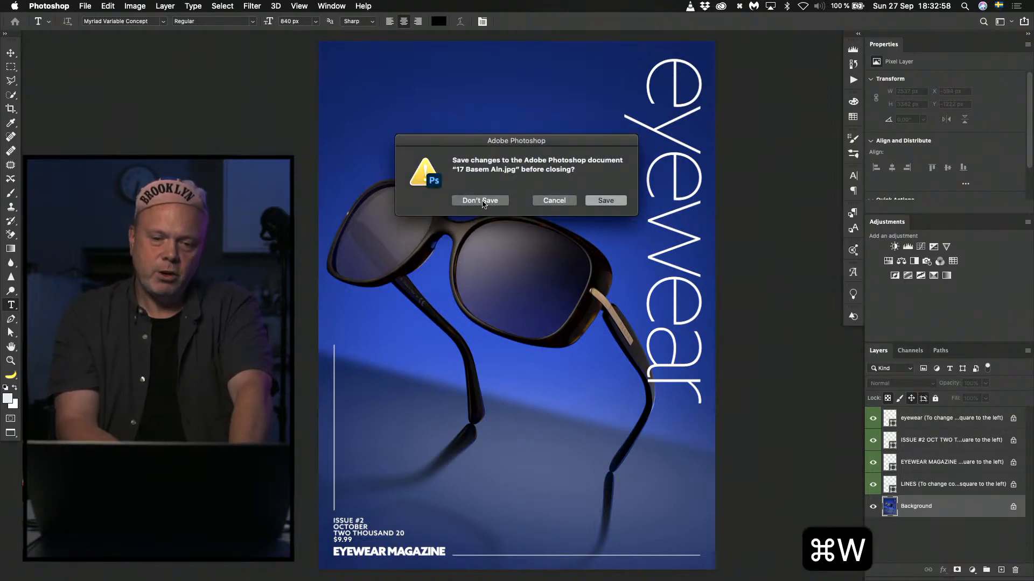
pyautogui.click(481, 200)
# Switch to Finder, open the cover numbered 29 from the eyewear folder in Photoshop and fit it to the screen.
pyautogui.press('super+Tab')
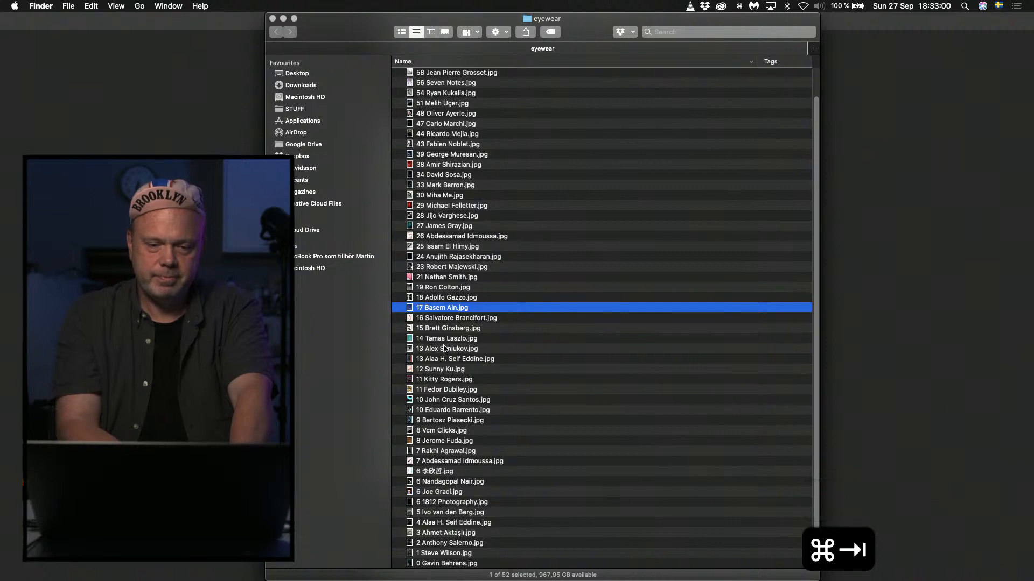
pyautogui.click(436, 208)
pyautogui.doubleClick(412, 206)
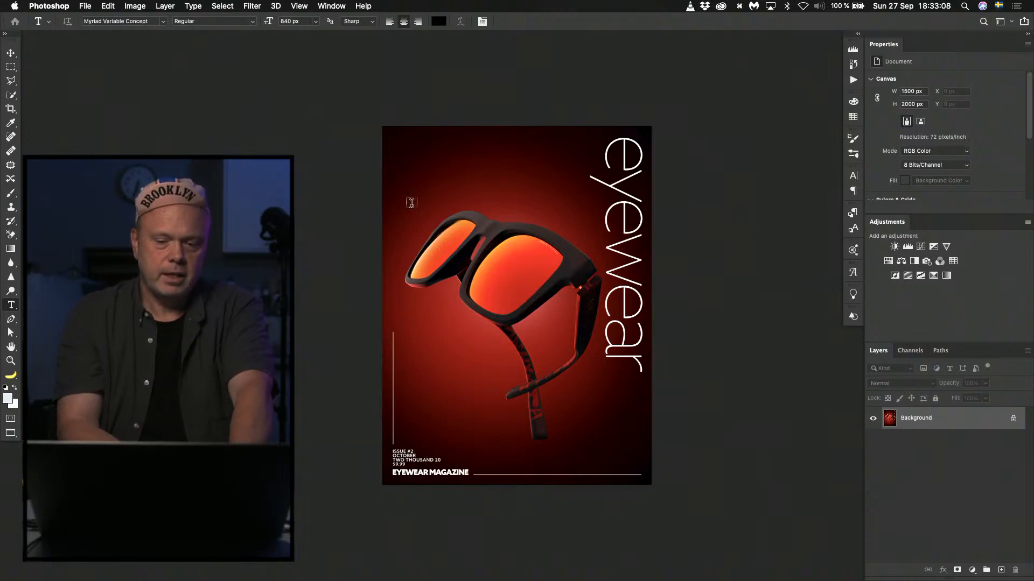
pyautogui.press('super+0')
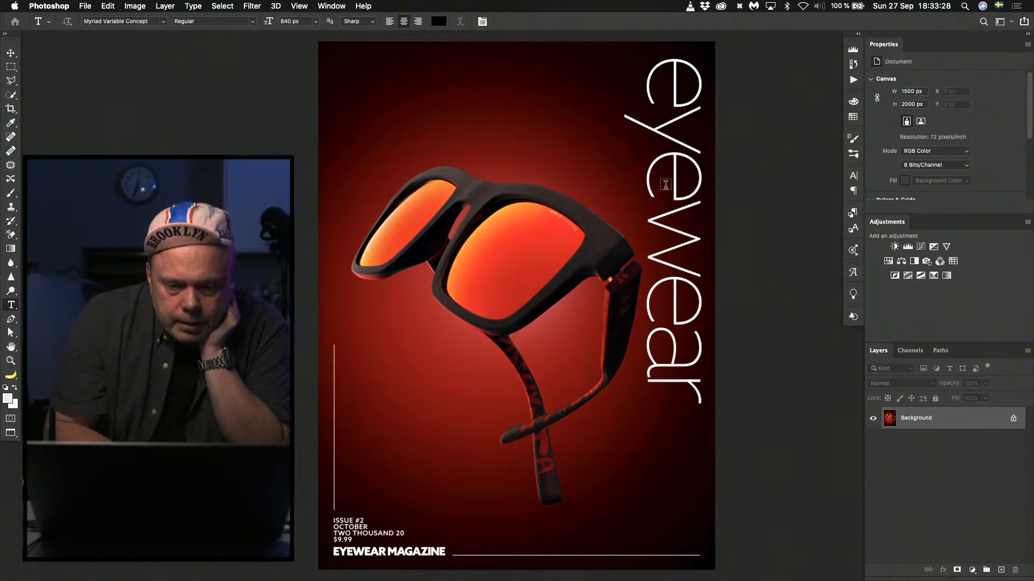
# Remove the faint streak across the smaller orange lens of the sunglasses with the Spot Healing Brush.
pyautogui.press('super+plus')
pyautogui.press('super+plus')
pyautogui.press('super+plus')
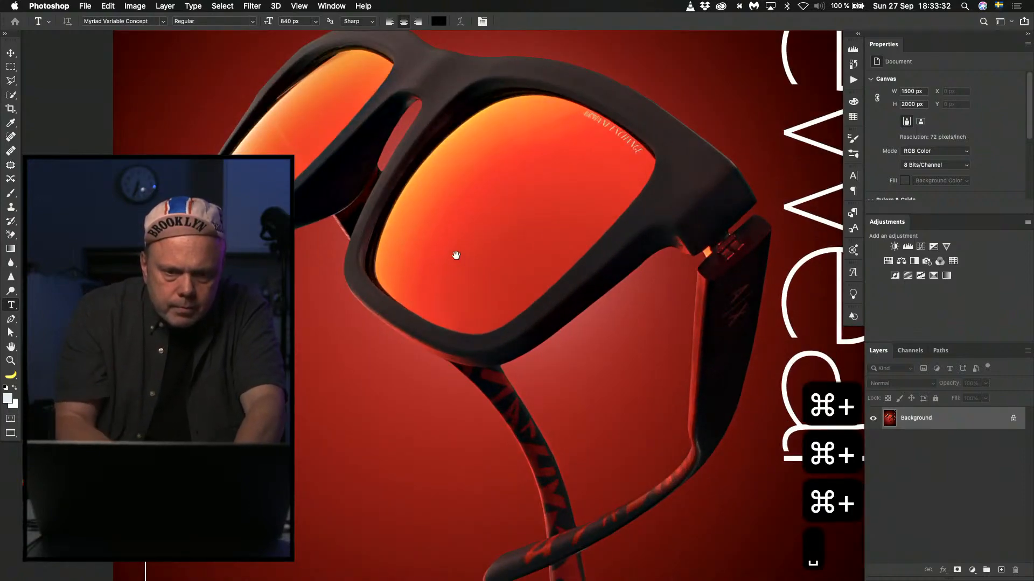
pyautogui.moveTo(457, 253); pyautogui.dragTo(563, 422)
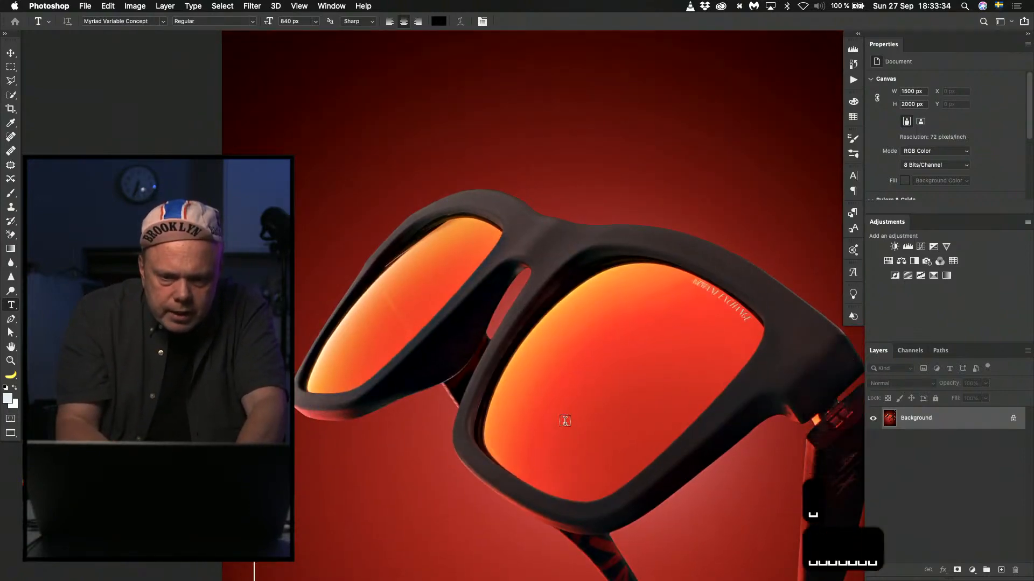
pyautogui.press('j')
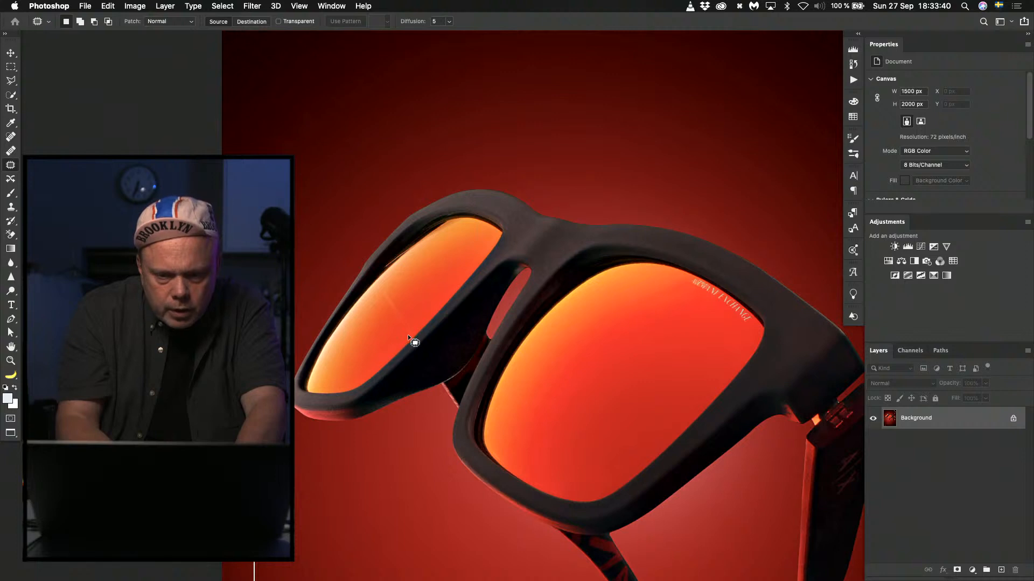
pyautogui.press('j')
pyautogui.press('j')
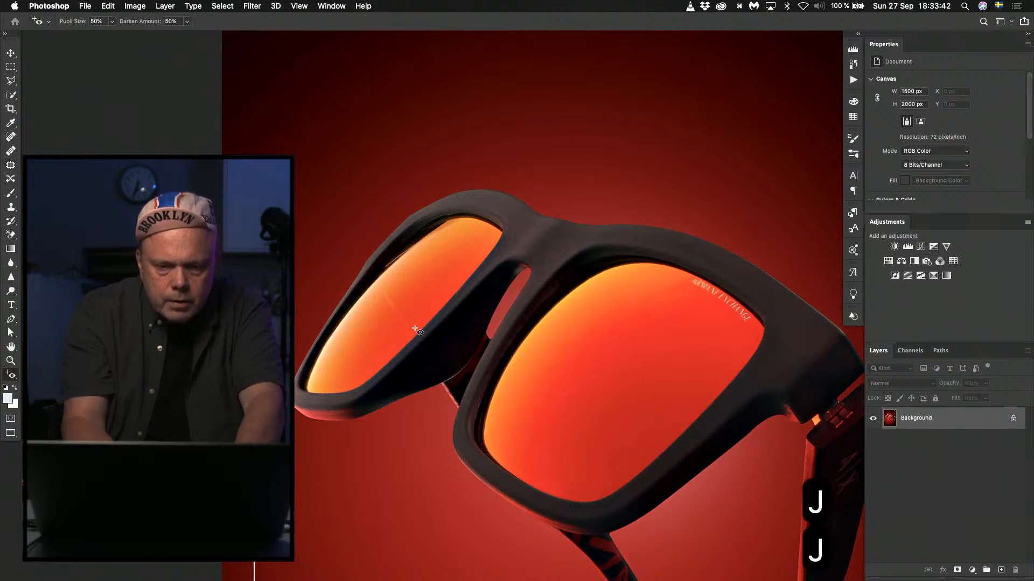
pyautogui.press('j')
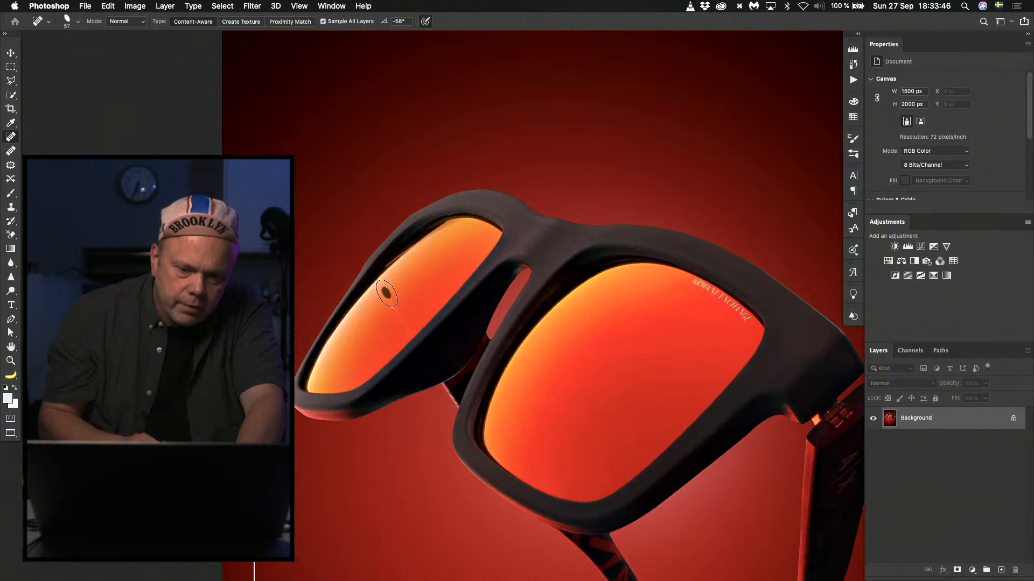
pyautogui.moveTo(386, 293); pyautogui.dragTo(408, 331)
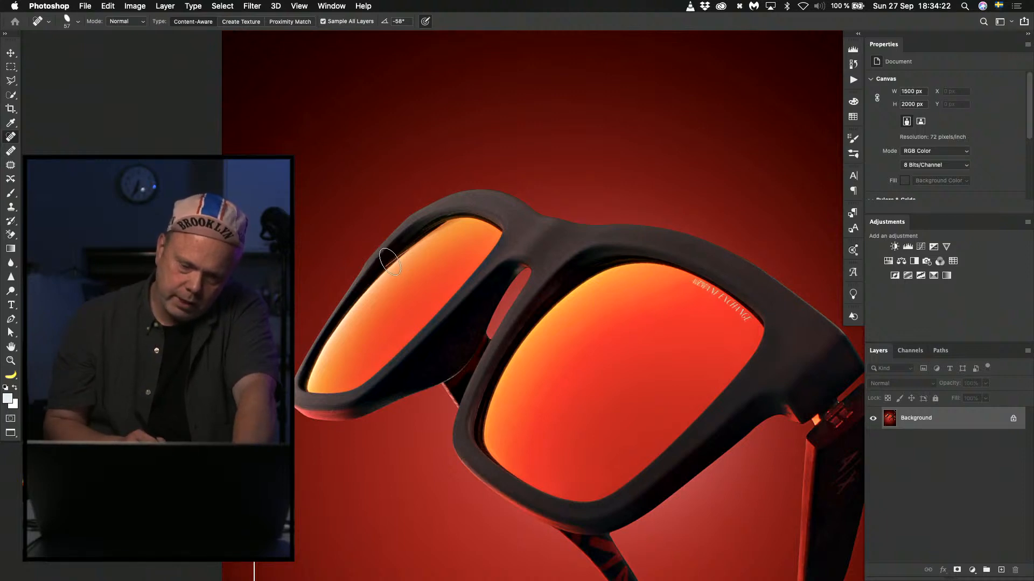
# Try to remove the thin reddish streak along the smaller lens's inner frame edge with a smaller Spot Healing Brush, and undo it.
pyautogui.press('super+plus')
pyautogui.press('super+plus')
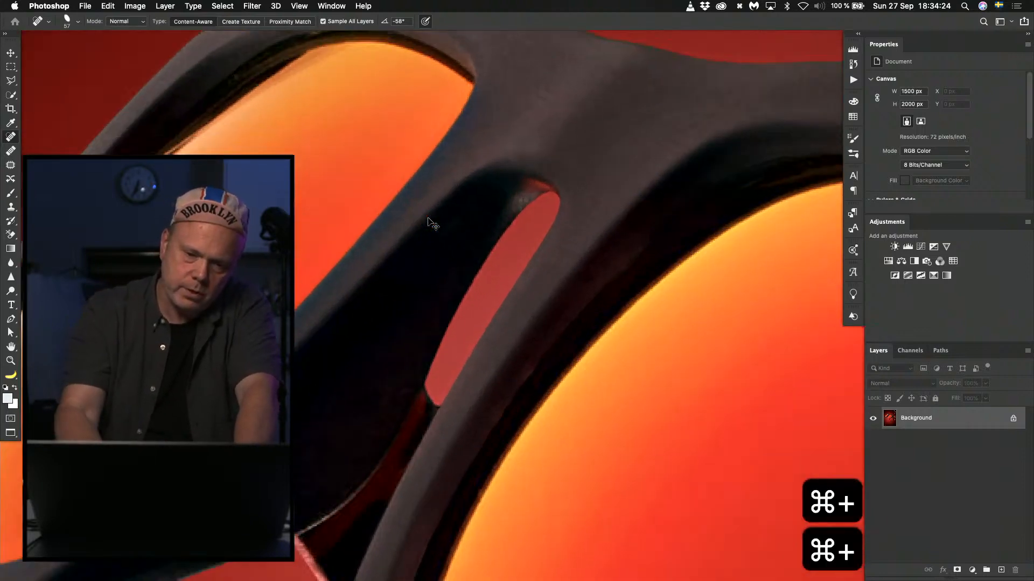
pyautogui.press('space')
pyautogui.moveTo(383, 167)
pyautogui.mouseDown()
pyautogui.moveTo(533, 229)
pyautogui.moveTo(618, 353)
pyautogui.mouseUp()
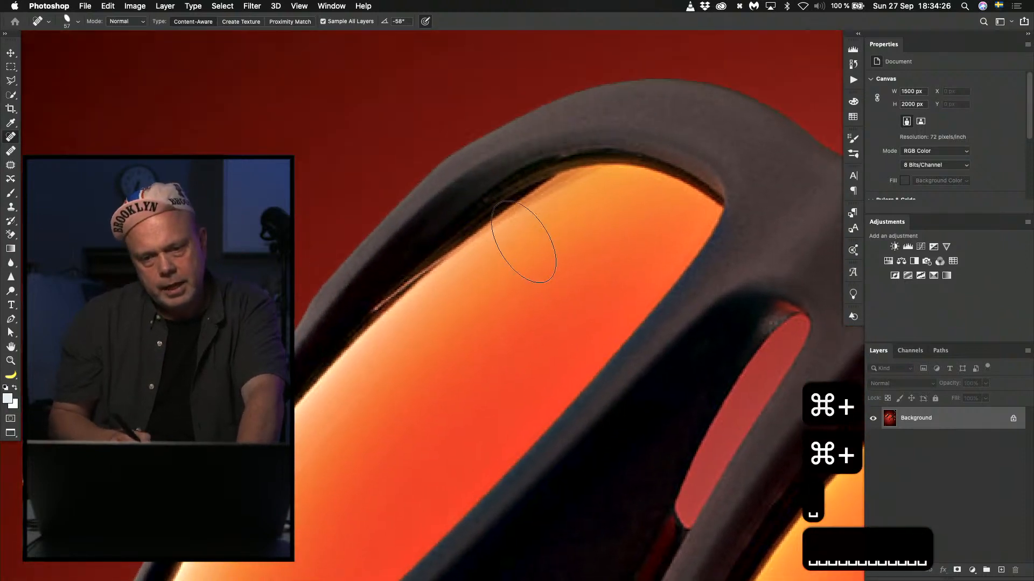
pyautogui.moveTo(487, 277); pyautogui.dragTo(458, 284)
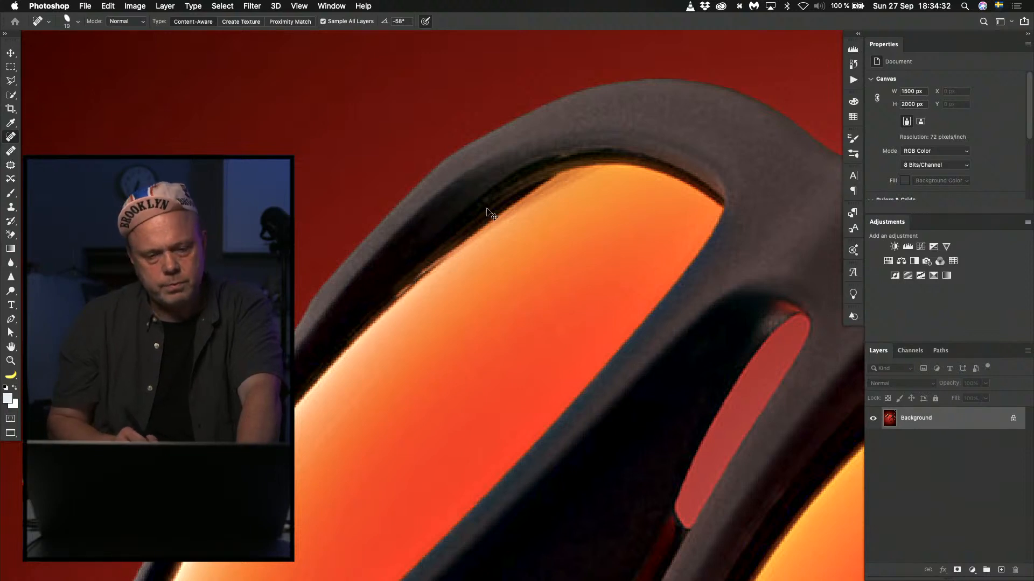
pyautogui.press('super+z')
# Paint black over the thin streak along the smaller lens's inner frame edge with a small Brush in Normal mode.
pyautogui.press('b')
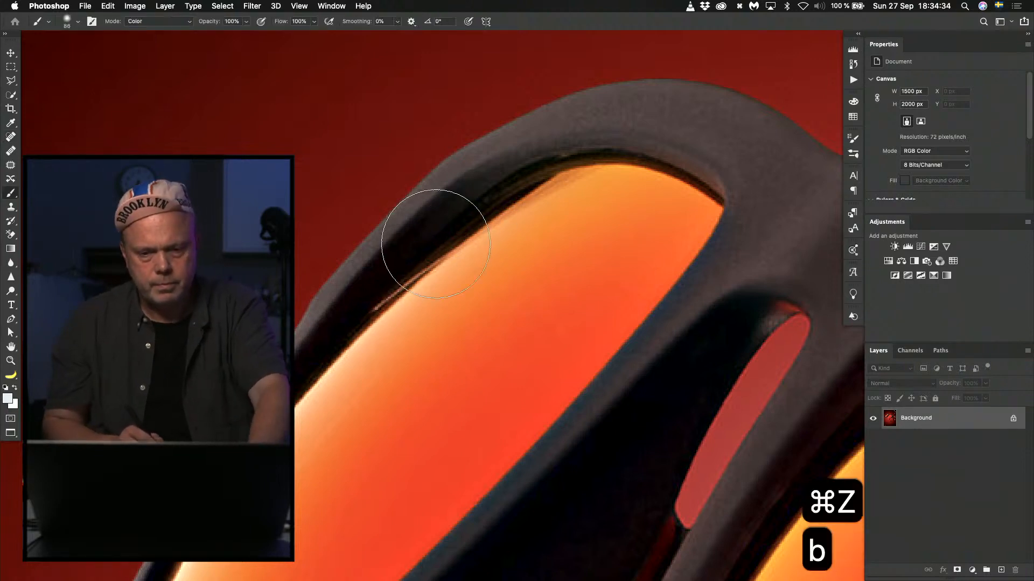
pyautogui.moveTo(447, 265); pyautogui.dragTo(383, 266)
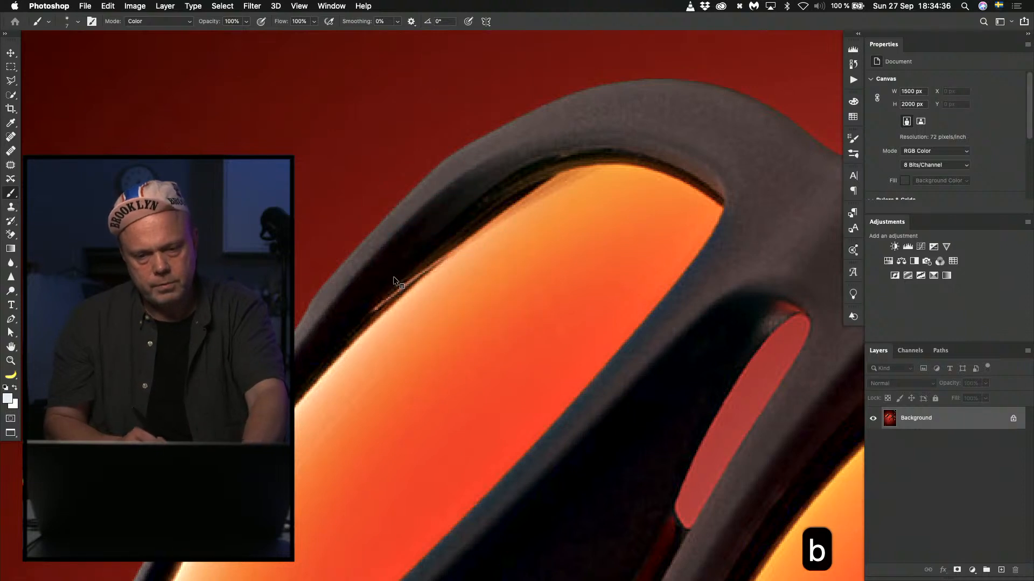
pyautogui.keyDown('alt'); pyautogui.click(378, 290); pyautogui.keyUp('alt')
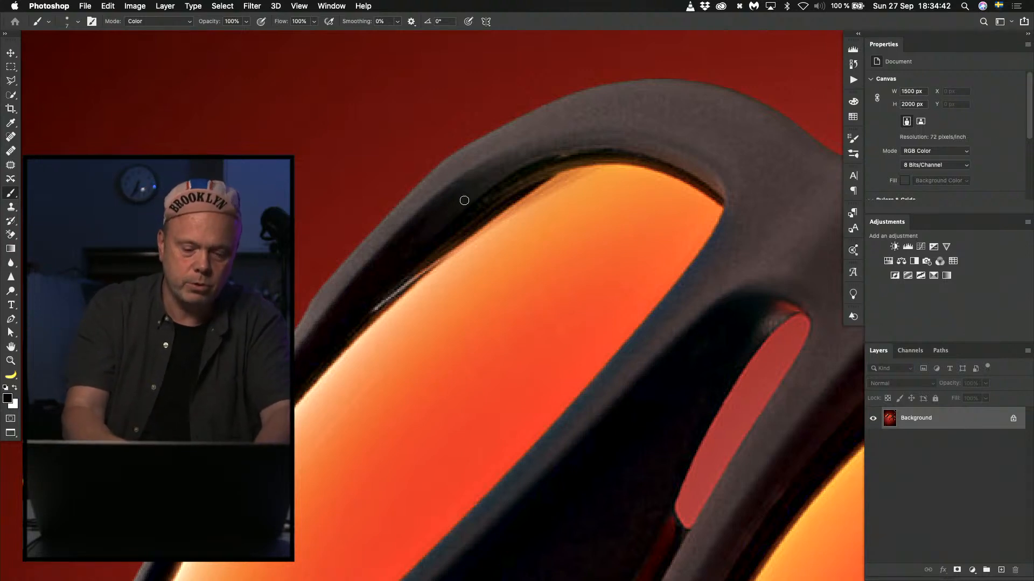
pyautogui.hotkey('alt', 'shift', 'n')
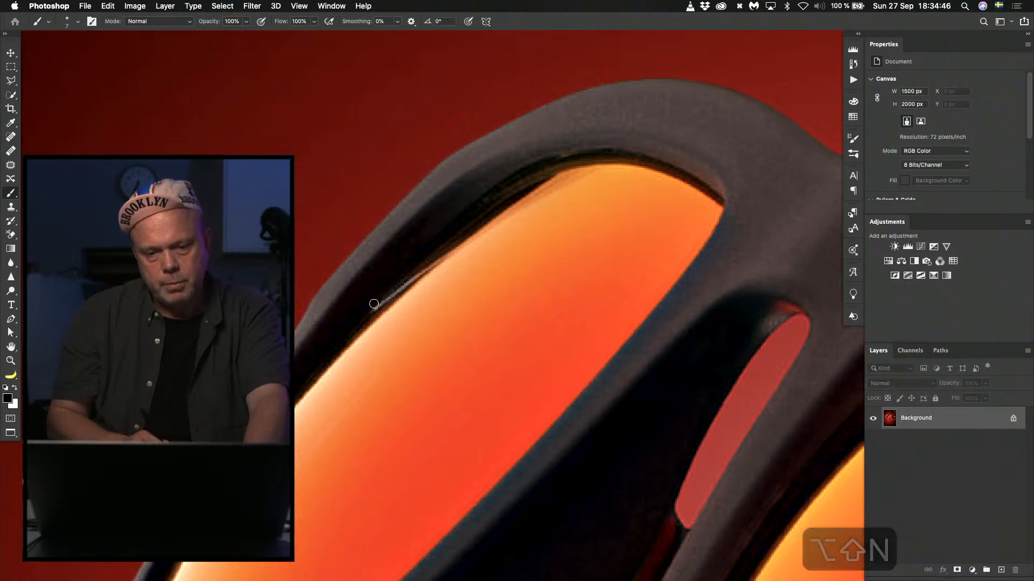
pyautogui.moveTo(376, 302); pyautogui.dragTo(415, 271)
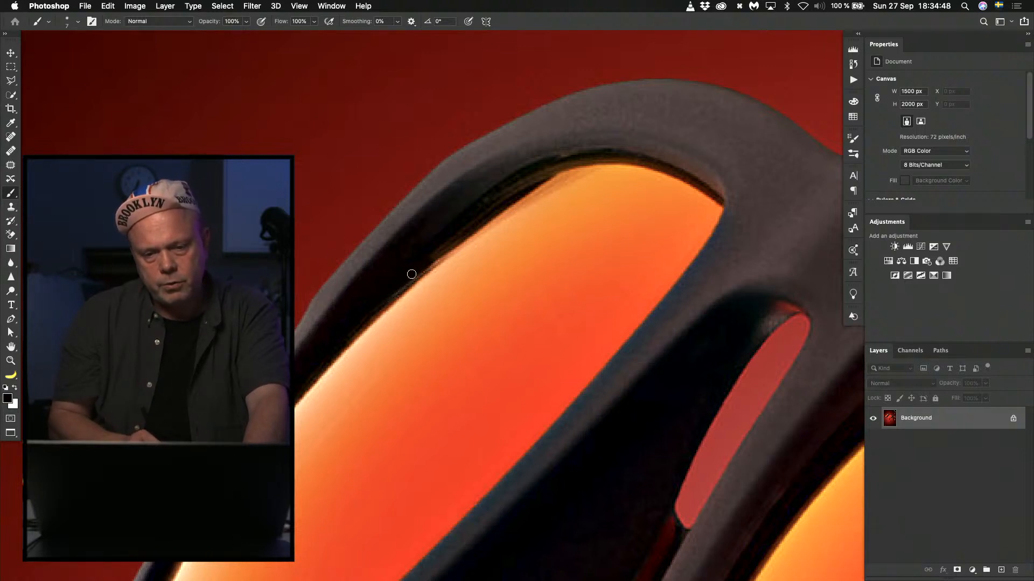
pyautogui.press('super+0')
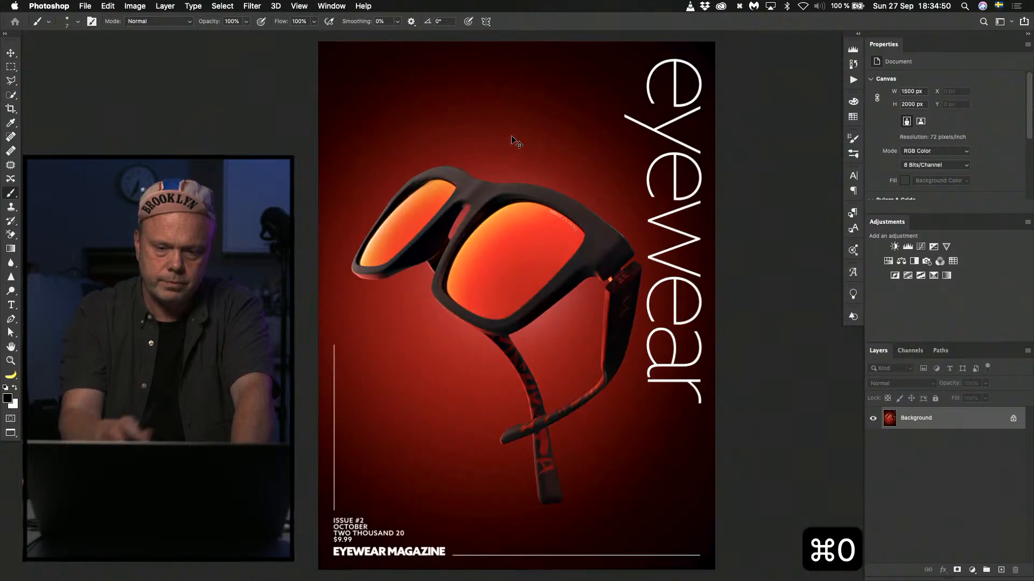
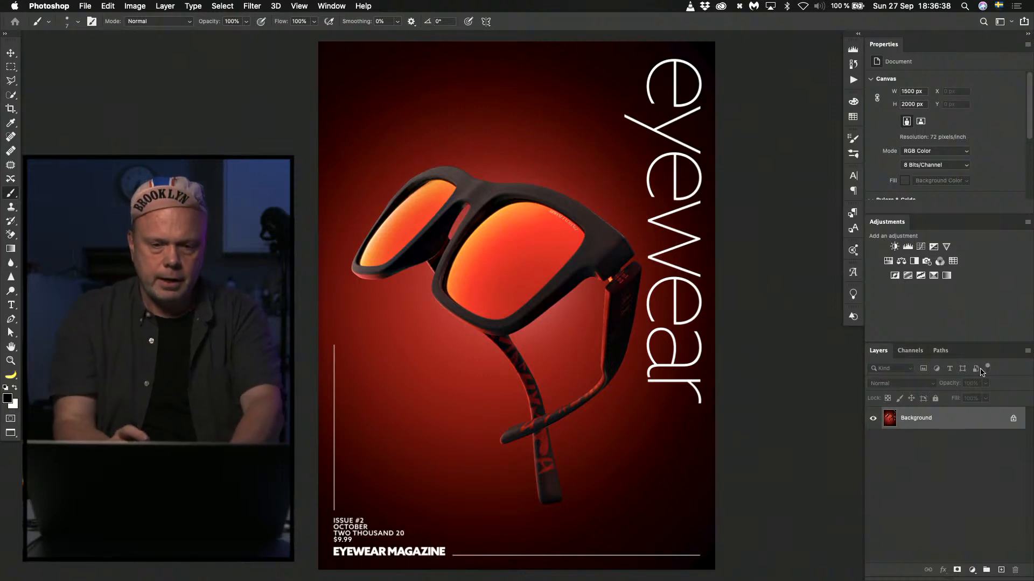
# Undo the retouching on the smaller orange lens and its inner frame edge, and inspect that lens up close.
pyautogui.press('super+z')
pyautogui.press('super+z')
pyautogui.press('super+z')
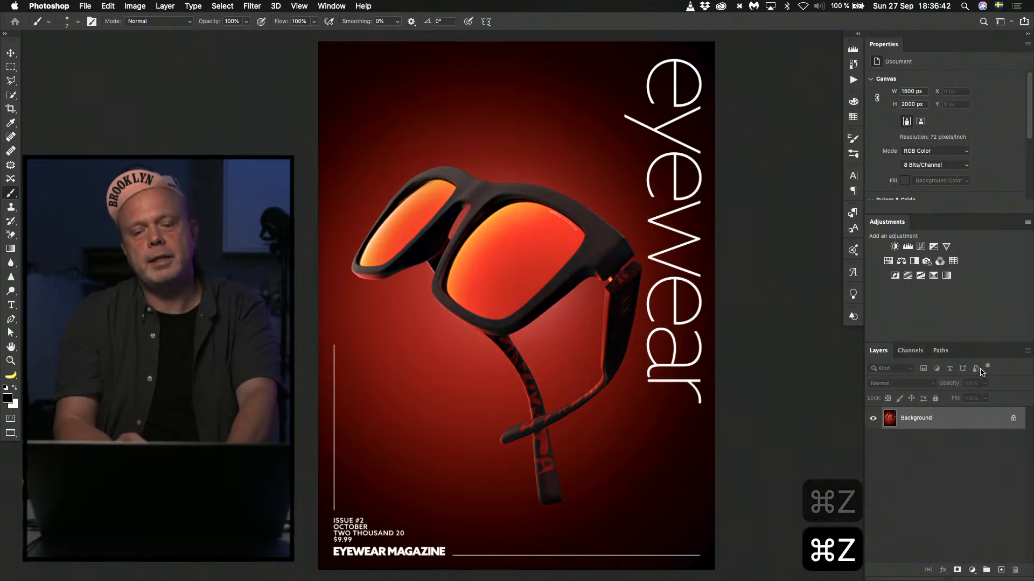
pyautogui.press('super+plus')
pyautogui.press('super+plus')
pyautogui.press('super+plus')
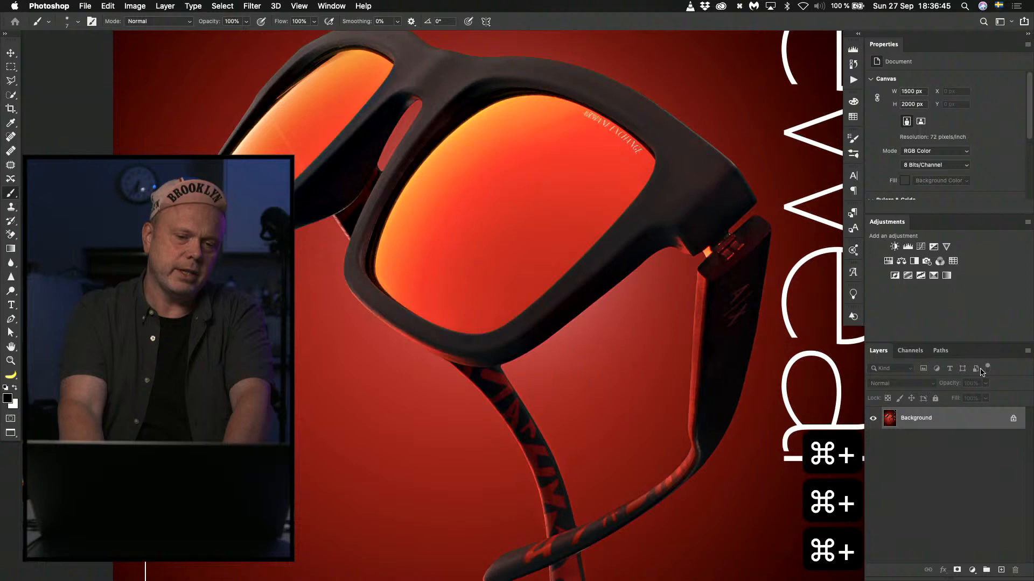
pyautogui.moveTo(392, 241); pyautogui.dragTo(500, 330)
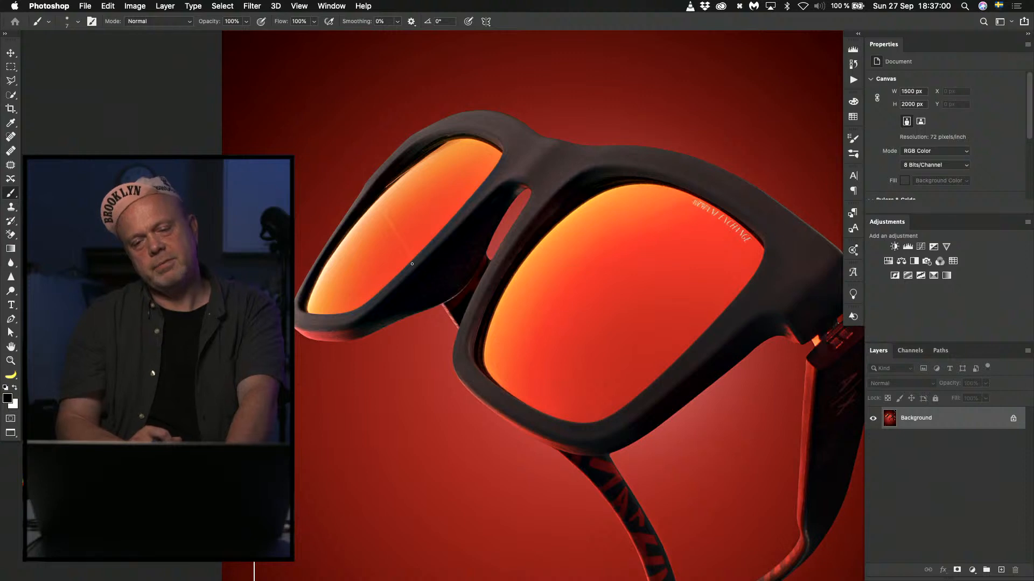
pyautogui.press('super+0')
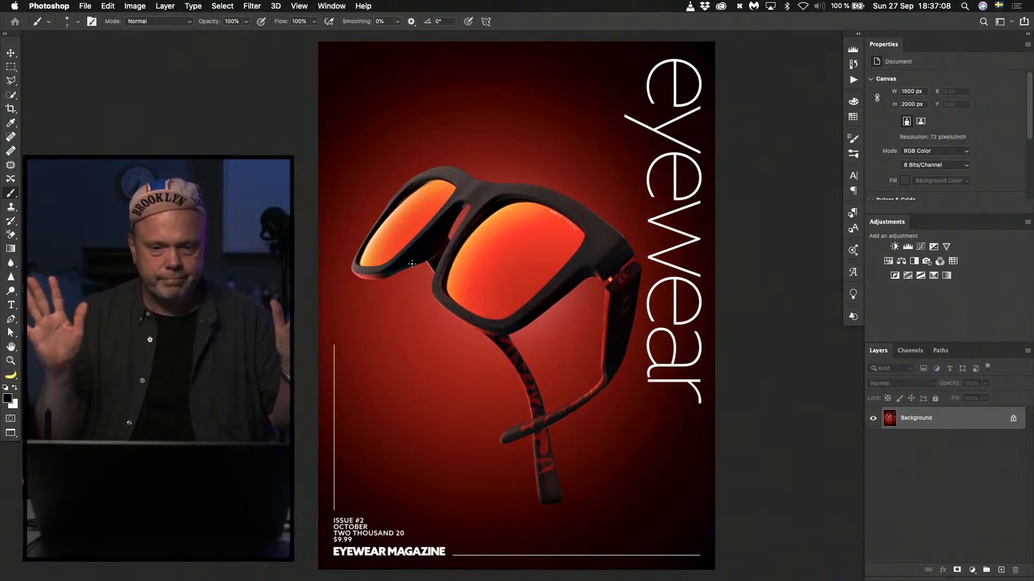
# Close cover 29 without saving, then switch to Finder and open the turquoise cover numbered 10 in Photoshop, fitted to the screen.
pyautogui.press('super+w')
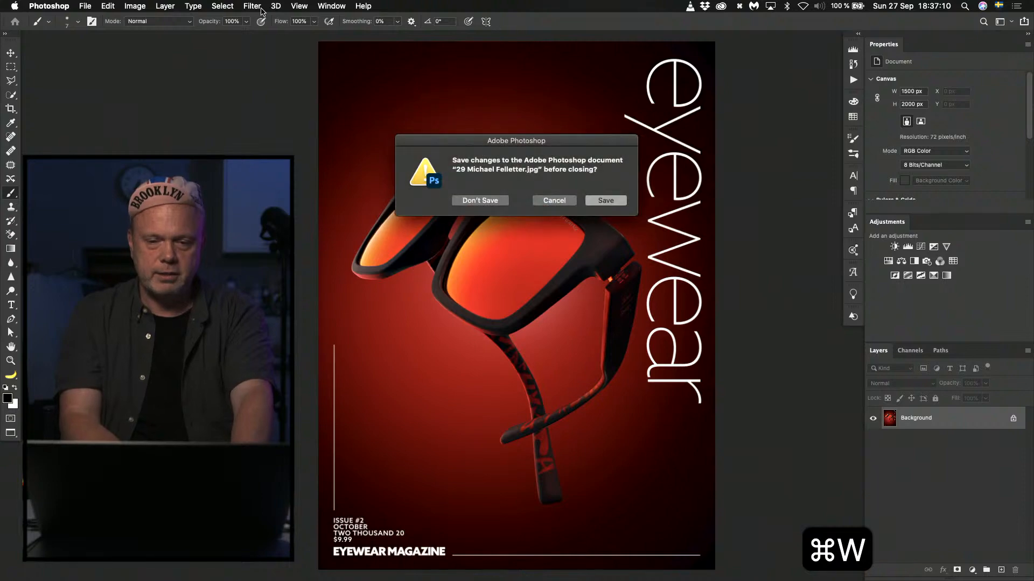
pyautogui.click(478, 200)
pyautogui.press('super+Tab')
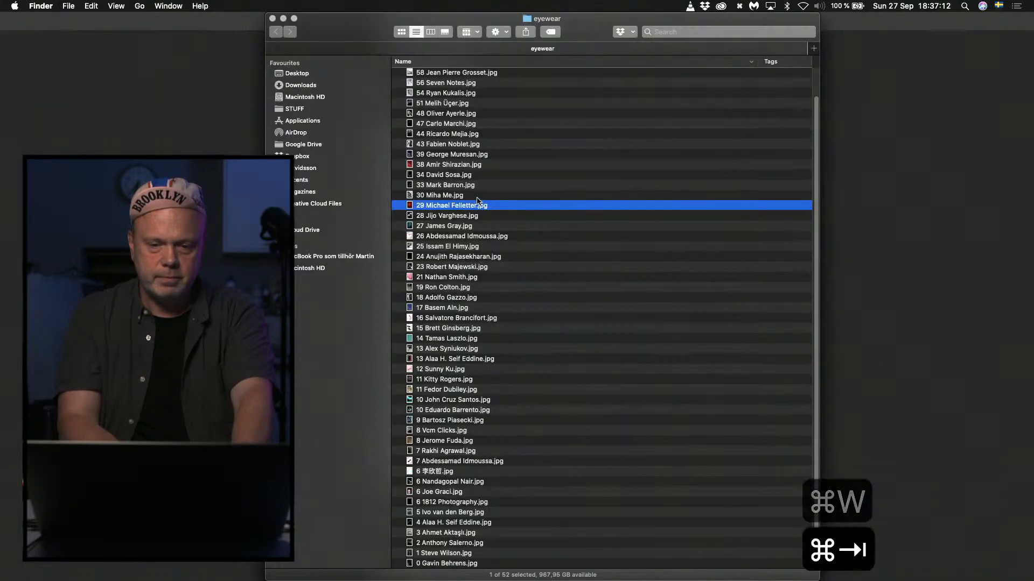
pyautogui.click(526, 330)
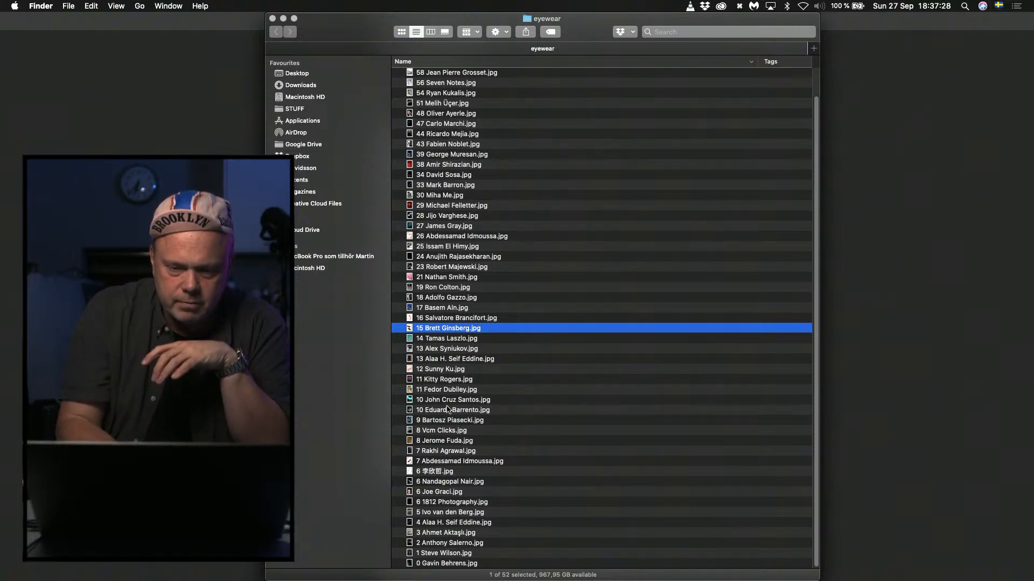
pyautogui.click(444, 401)
pyautogui.press('super+Tab')
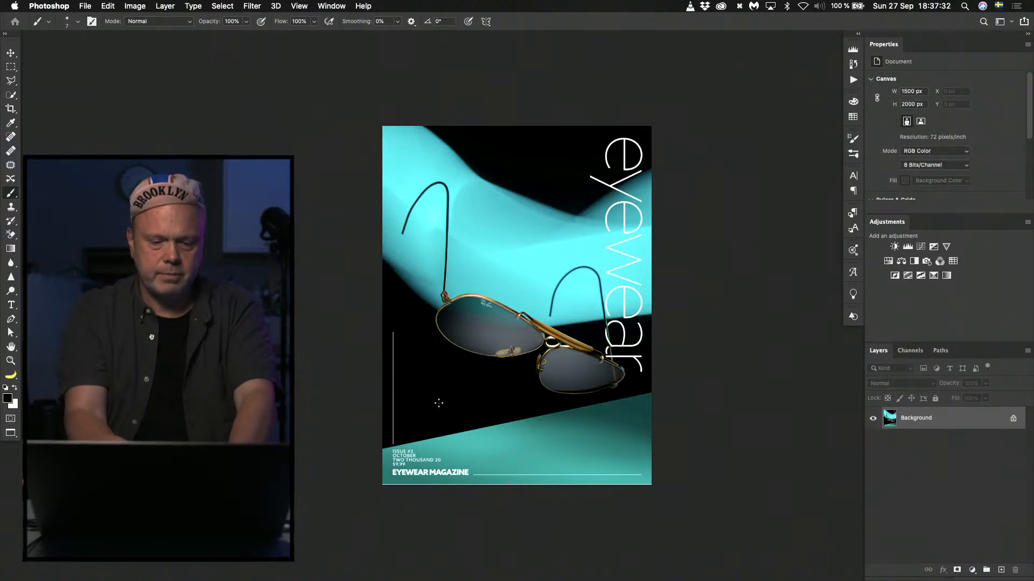
pyautogui.press('super+0')
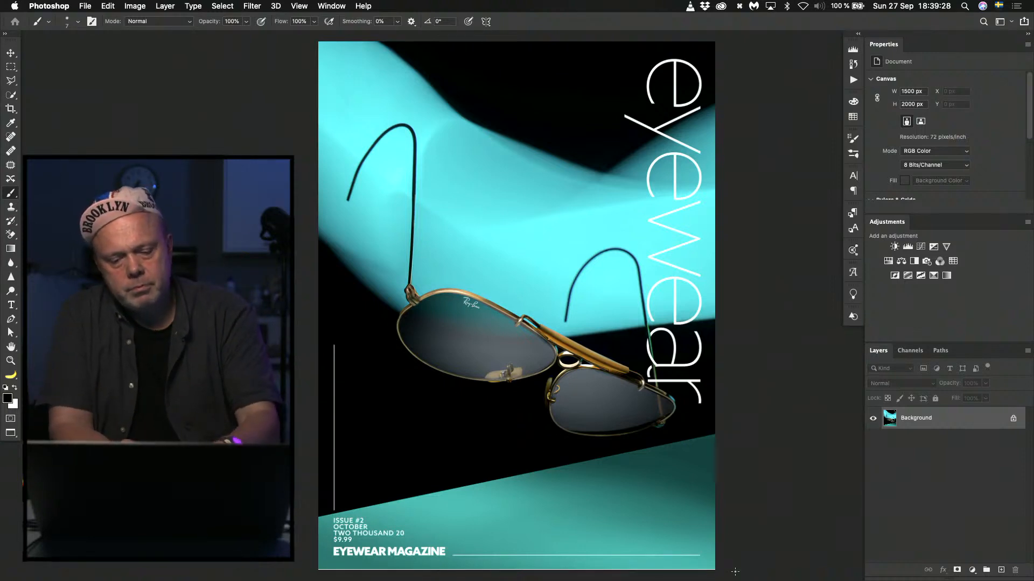
# Duplicate the background layer and recolour the bright cyan backdrop with teal sampled from the lower surface, using a 370 px Brush in Color mode.
pyautogui.press('super+j')
pyautogui.press('b')
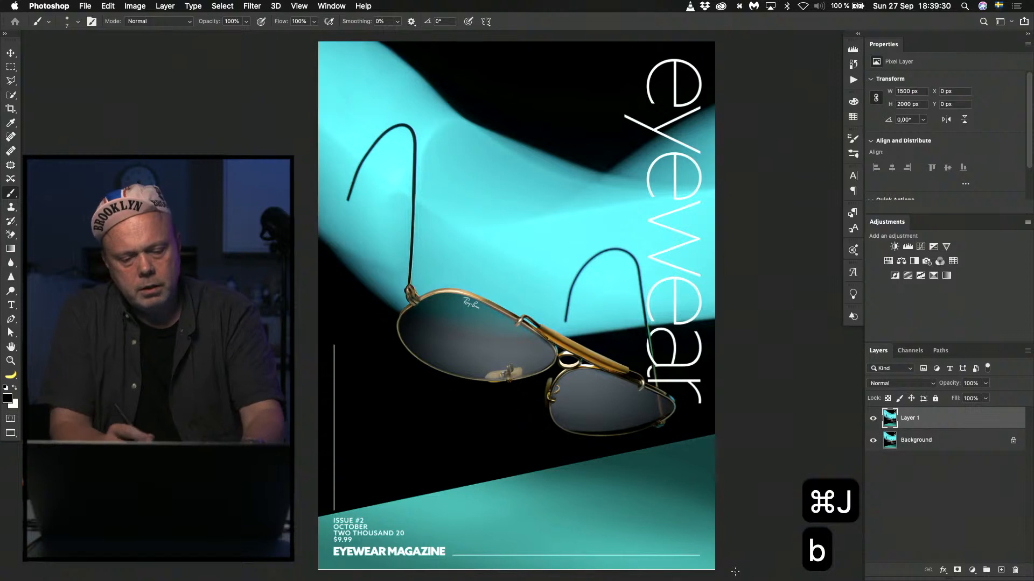
pyautogui.hotkey('alt', 'shift', 'c')
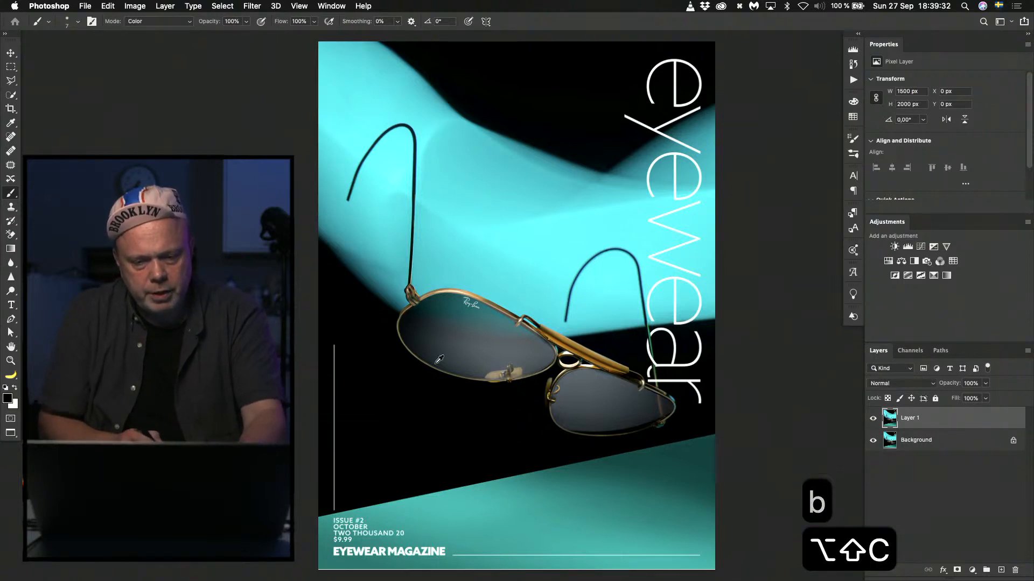
pyautogui.keyDown('alt'); pyautogui.click(484, 494); pyautogui.keyUp('alt')
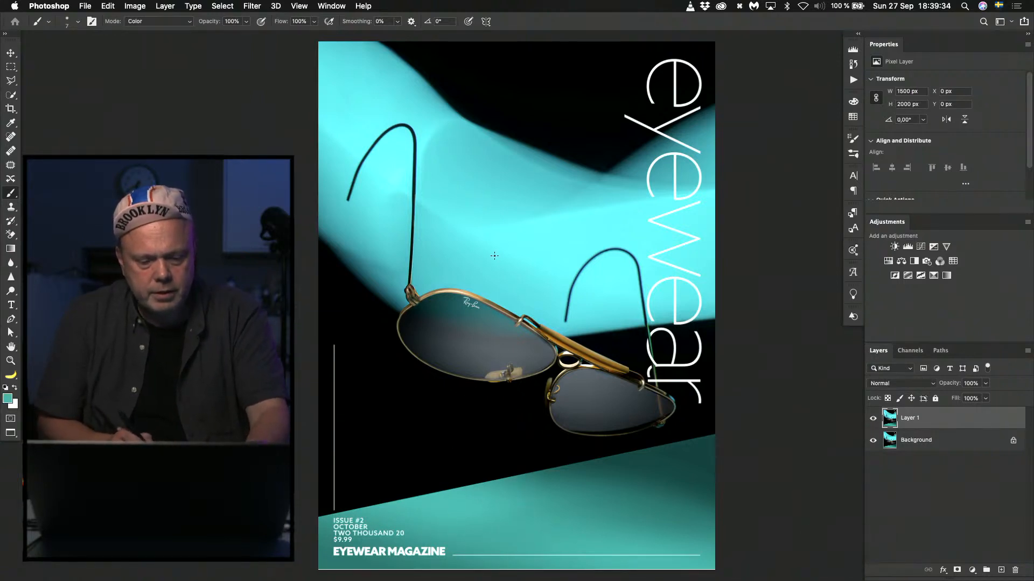
pyautogui.keyDown('ctrl'); pyautogui.keyDown('alt'); pyautogui.moveTo(498, 258); pyautogui.dragTo(542, 264); pyautogui.keyUp('alt'); pyautogui.keyUp('ctrl')
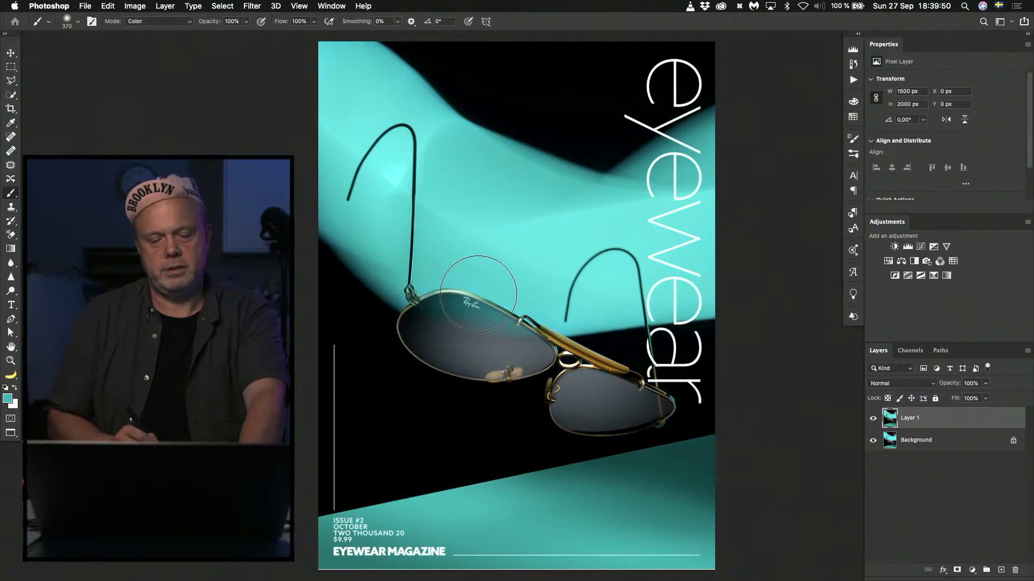
# Neutralise the teal tint in the larger lens with its sampled grey using a 150 px Color-mode Brush, and compare before and after.
pyautogui.moveTo(499, 298); pyautogui.dragTo(469, 298)
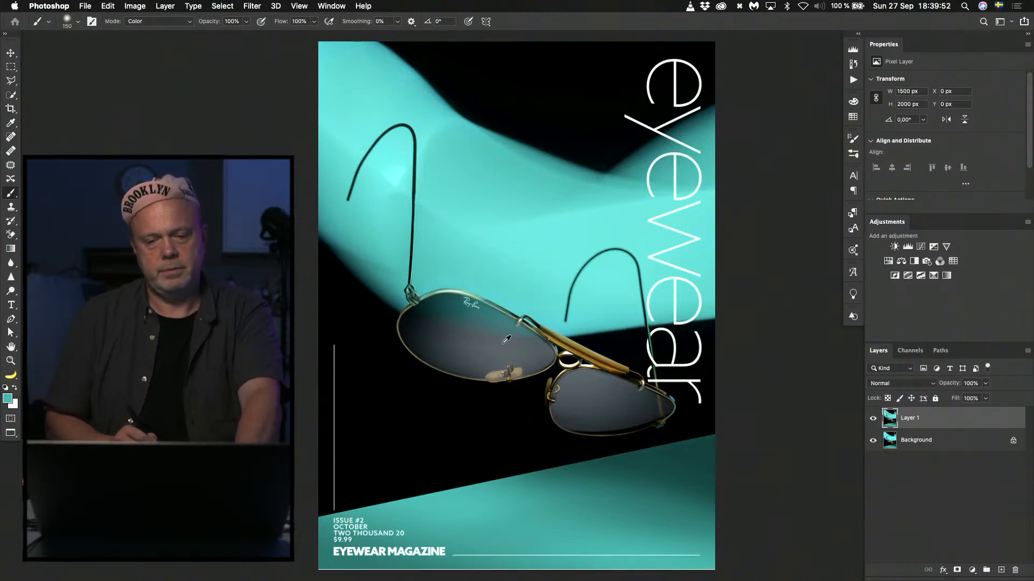
pyautogui.keyDown('alt'); pyautogui.click(503, 343); pyautogui.keyUp('alt')
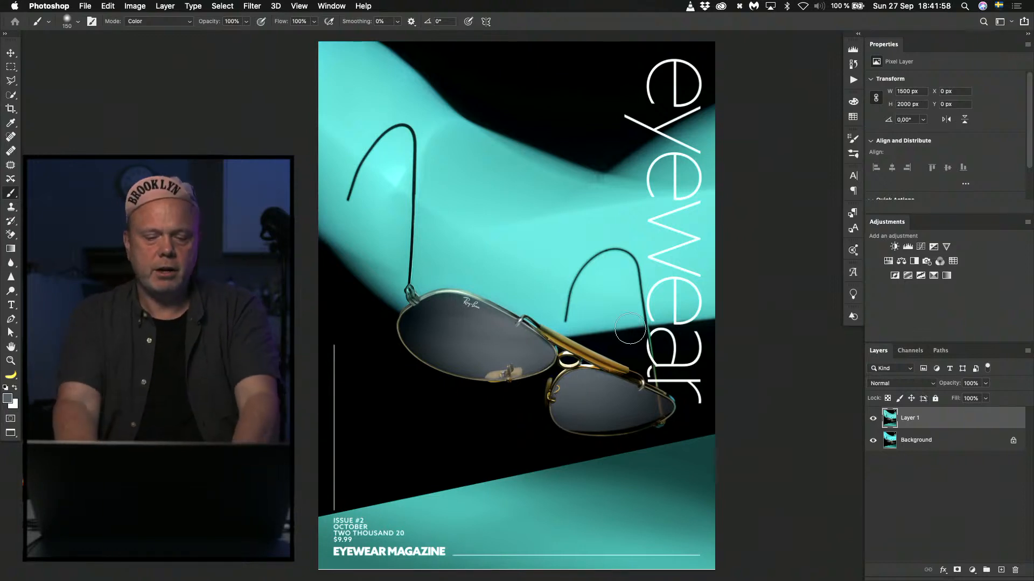
pyautogui.press('super+plus')
pyautogui.press('super+plus')
pyautogui.press('super+plus')
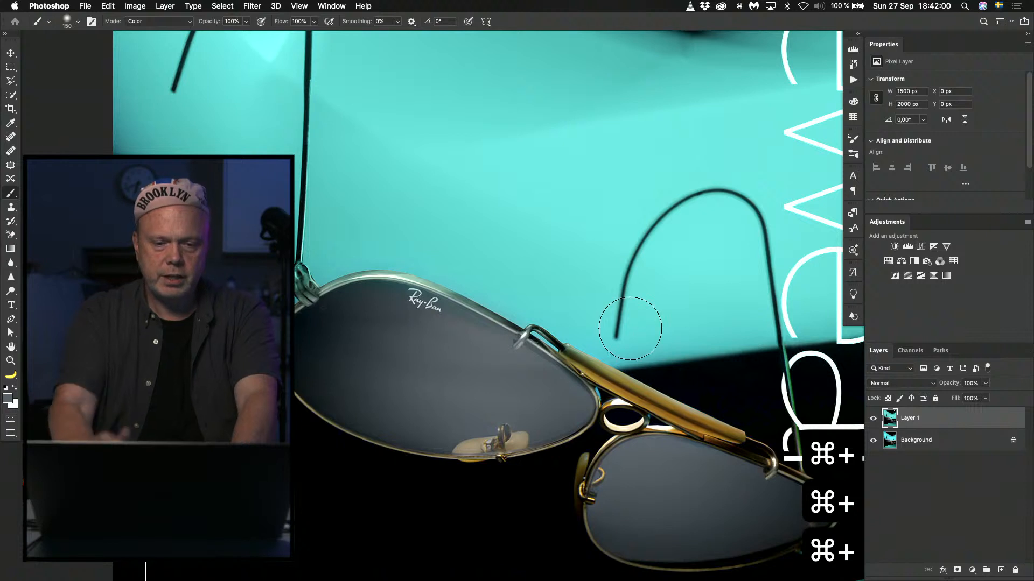
pyautogui.click(872, 418)
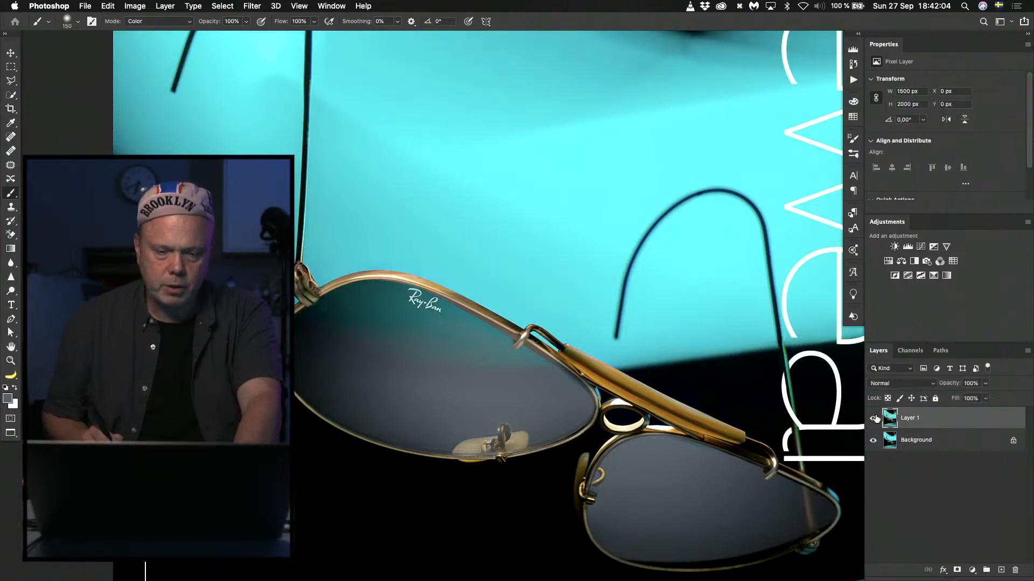
pyautogui.click(873, 418)
pyautogui.click(872, 419)
pyautogui.click(873, 418)
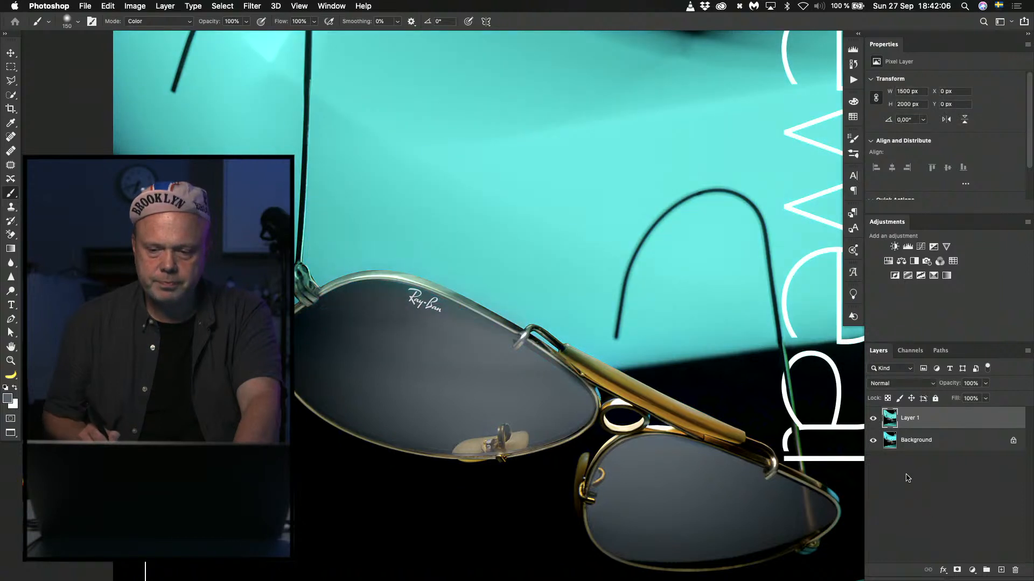
# Add a layer mask to Layer 1 and paint it black with a 15 px Brush along the larger lens's upper frame and hinge.
pyautogui.click(957, 570)
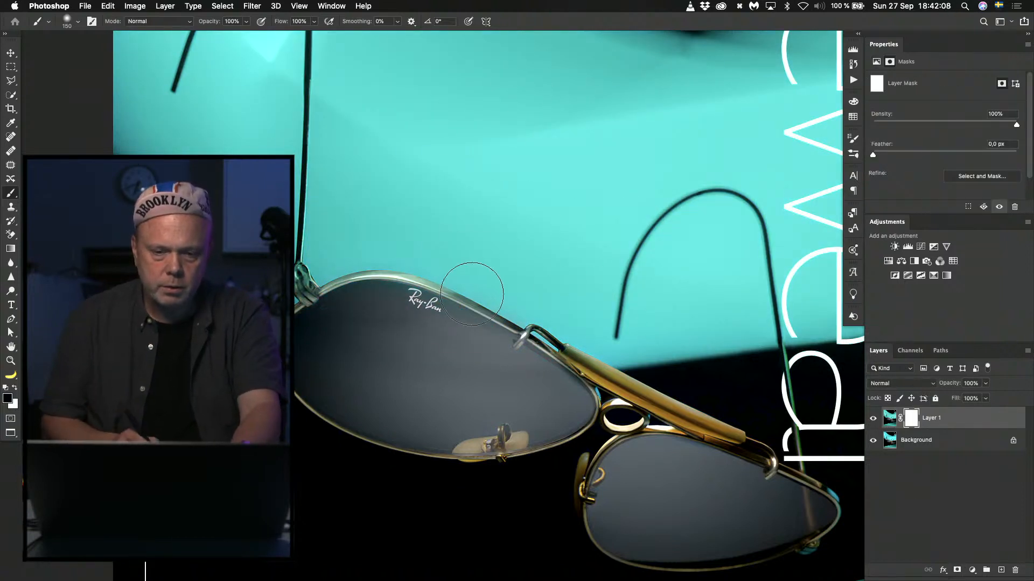
pyautogui.moveTo(467, 291); pyautogui.dragTo(431, 290)
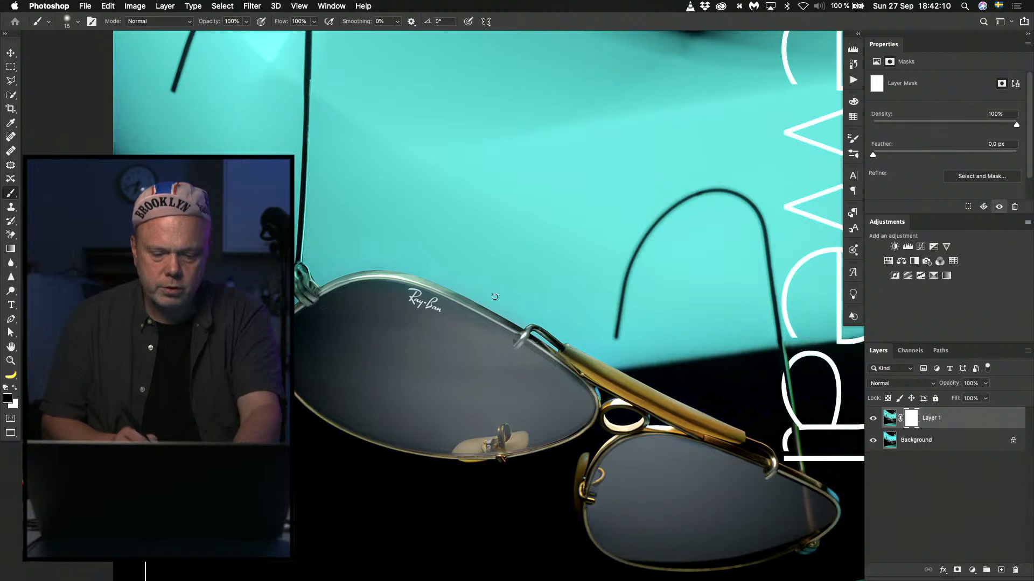
pyautogui.press('x')
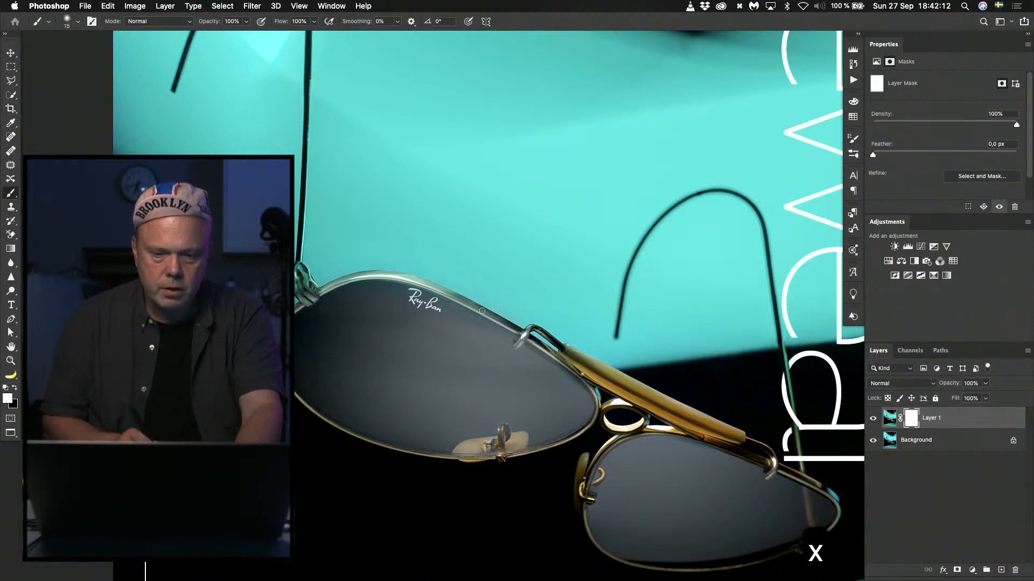
pyautogui.press('x')
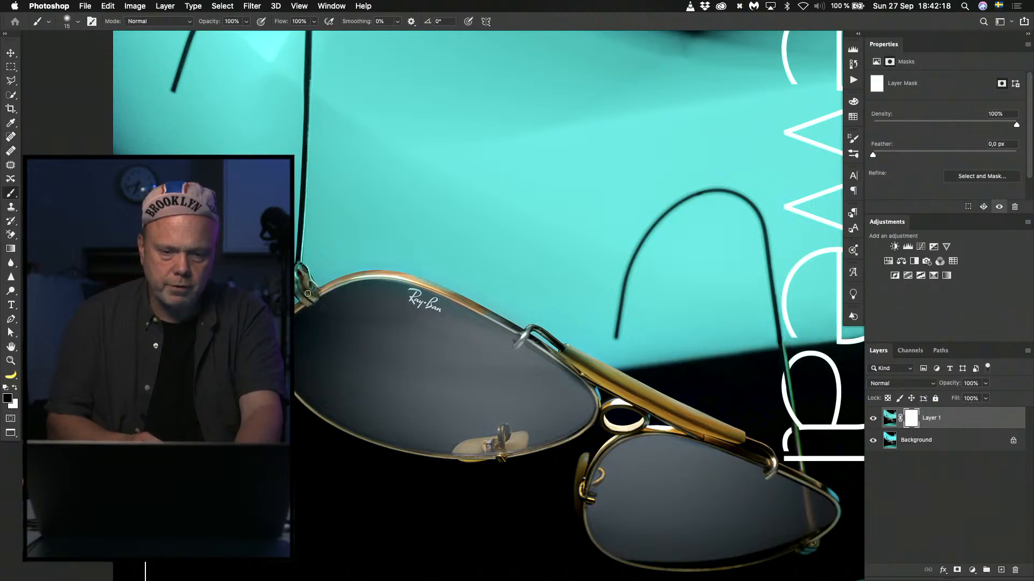
pyautogui.click(323, 309)
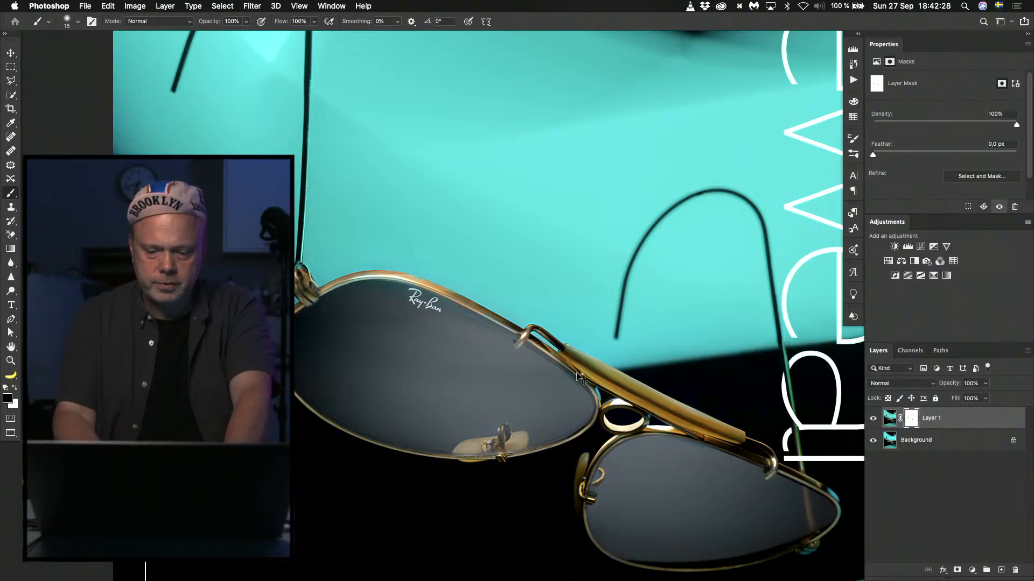
pyautogui.press('super+minus')
pyautogui.press('super+minus')
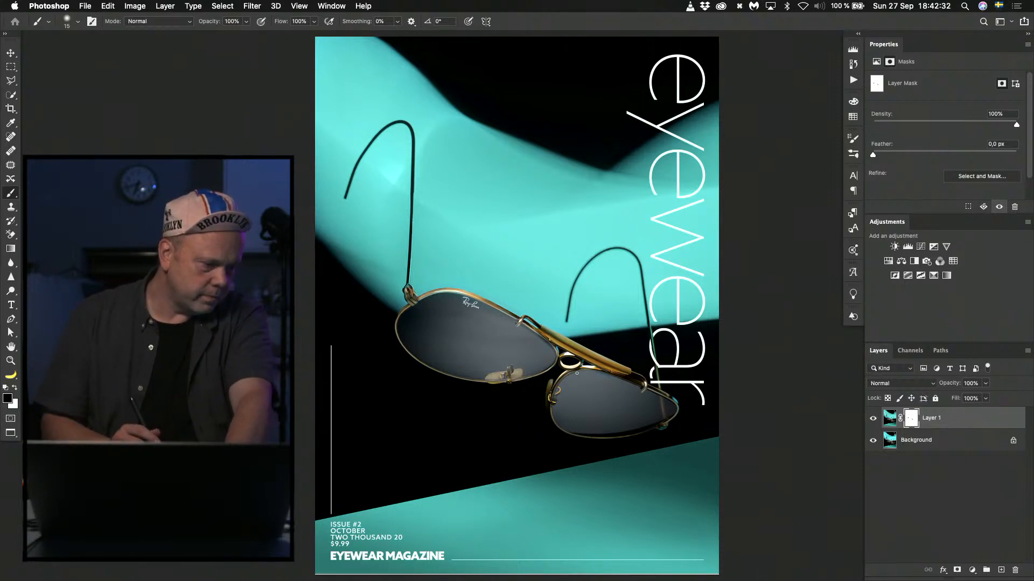
pyautogui.press('super+0')
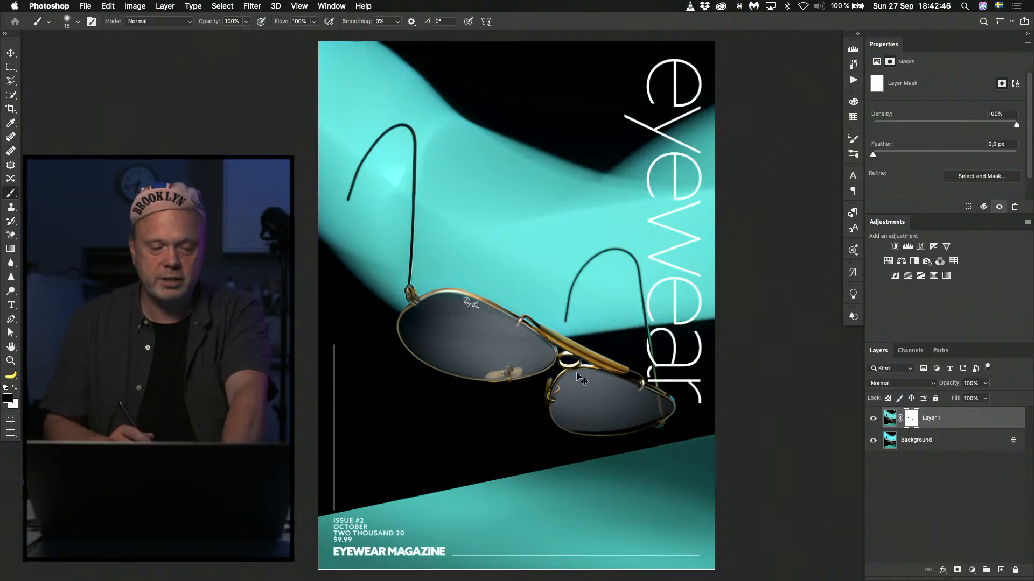
# Close the turquoise cover without saving, then switch to Finder and open the cover showing aviators on a dark stone block.
pyautogui.press('super+w')
pyautogui.click(480, 201)
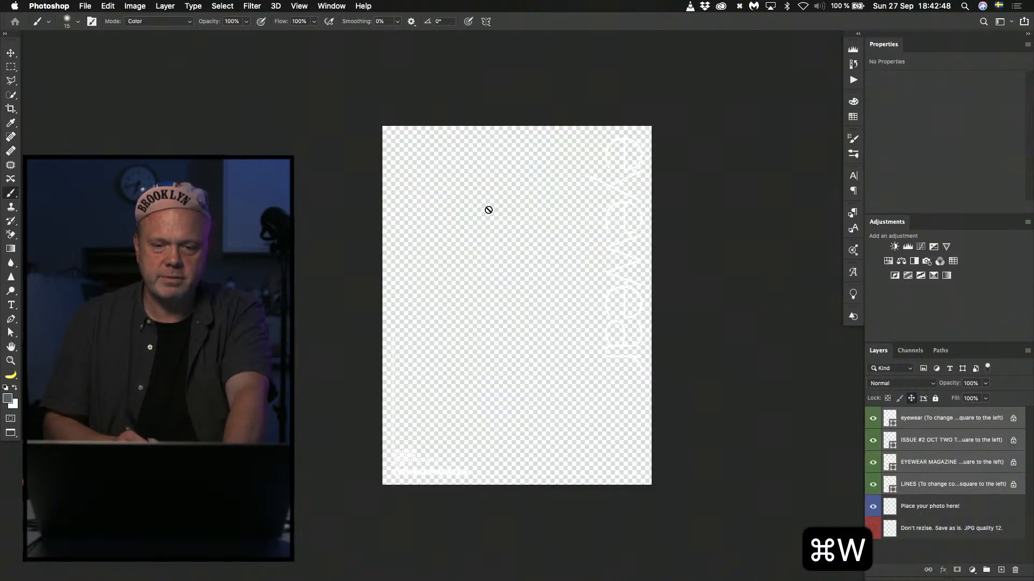
pyautogui.press('super+Tab')
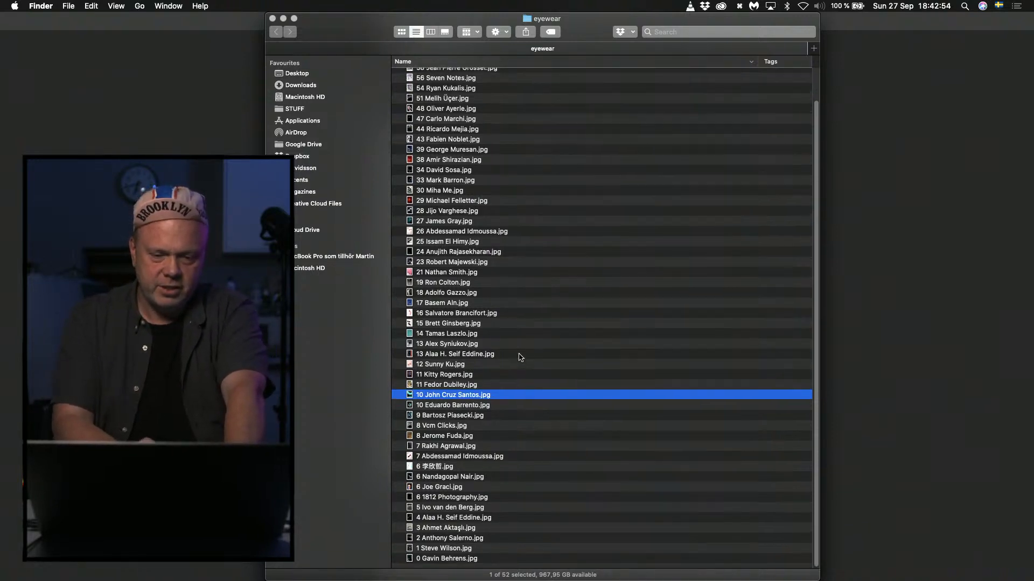
pyautogui.doubleClick(430, 555)
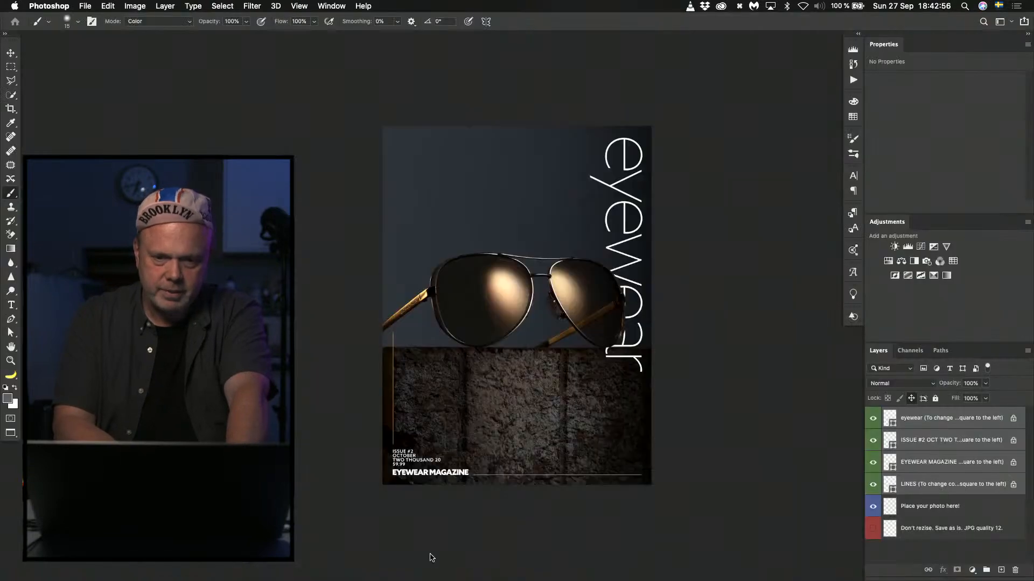
# Examine the aviators' lenses, frame and reflections at 100% zoom and in the full cover view.
pyautogui.press('super+1')
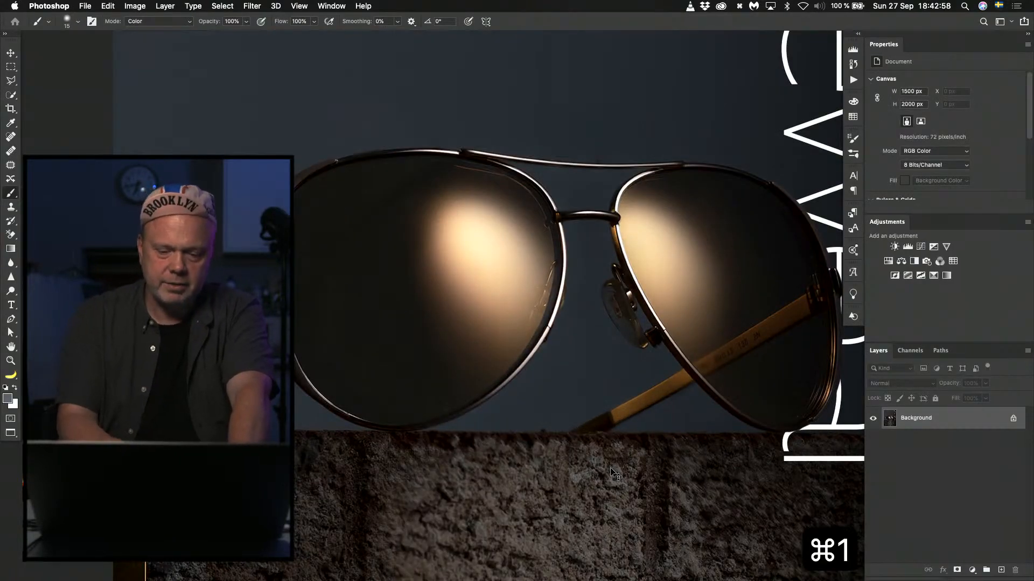
pyautogui.press('super+0')
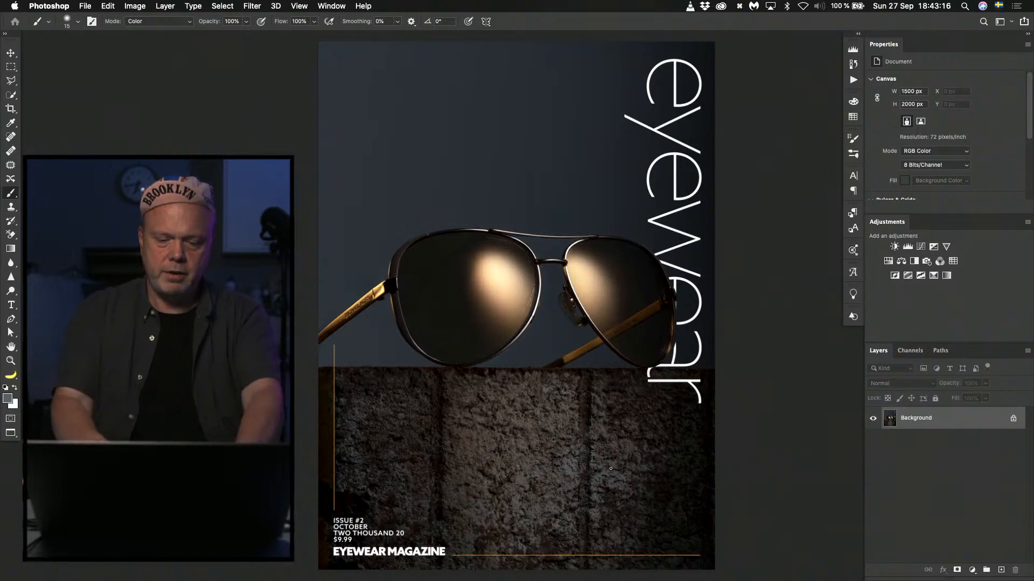
pyautogui.press('super+plus')
pyautogui.press('super+plus')
pyautogui.press('super+plus')
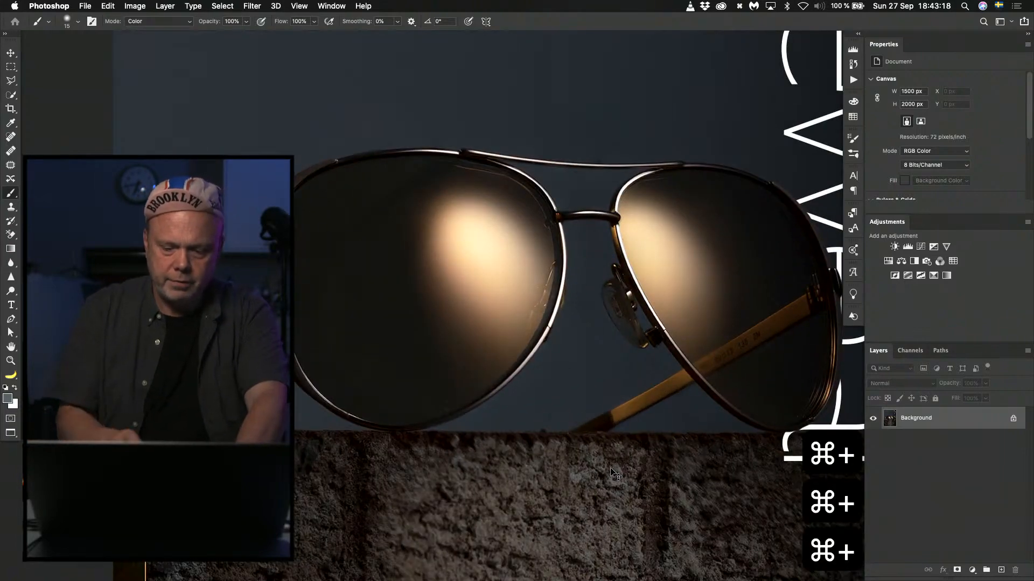
pyautogui.press('super+0')
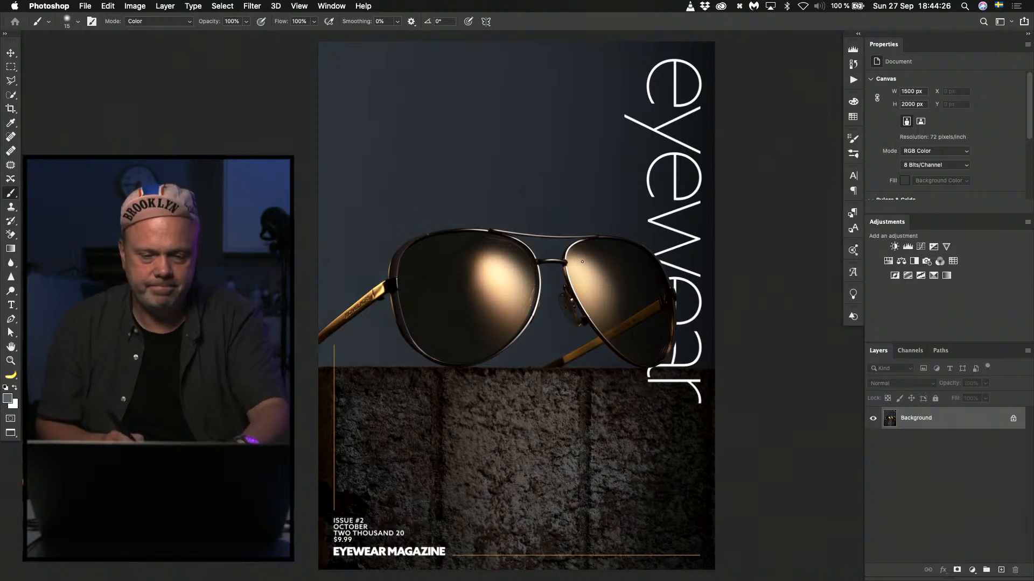
# Select the larger aviator lens and the part of the smaller lens above the temple arm with the Quick Selection tool.
pyautogui.press('w')
pyautogui.click(442, 263)
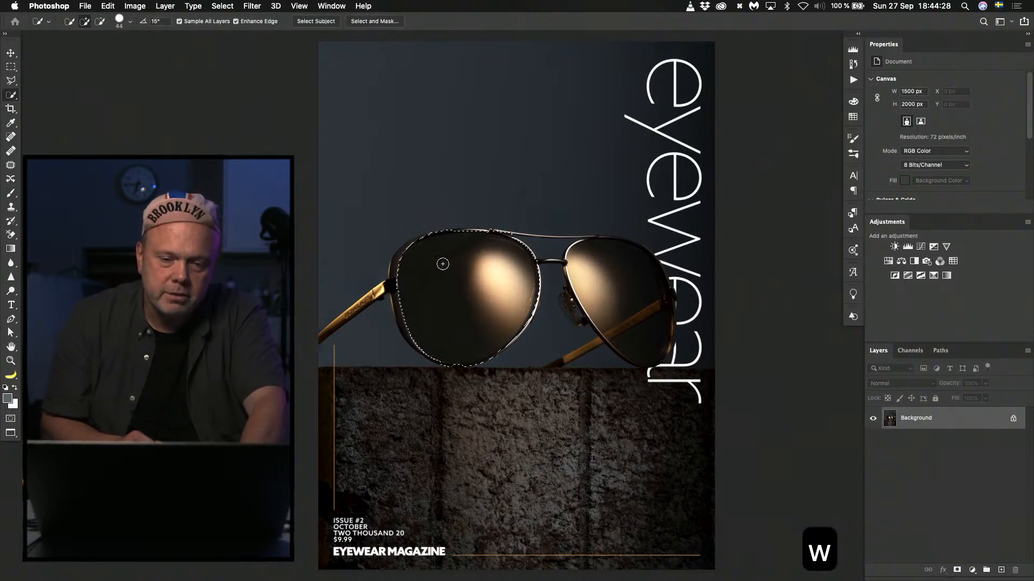
pyautogui.click(586, 275)
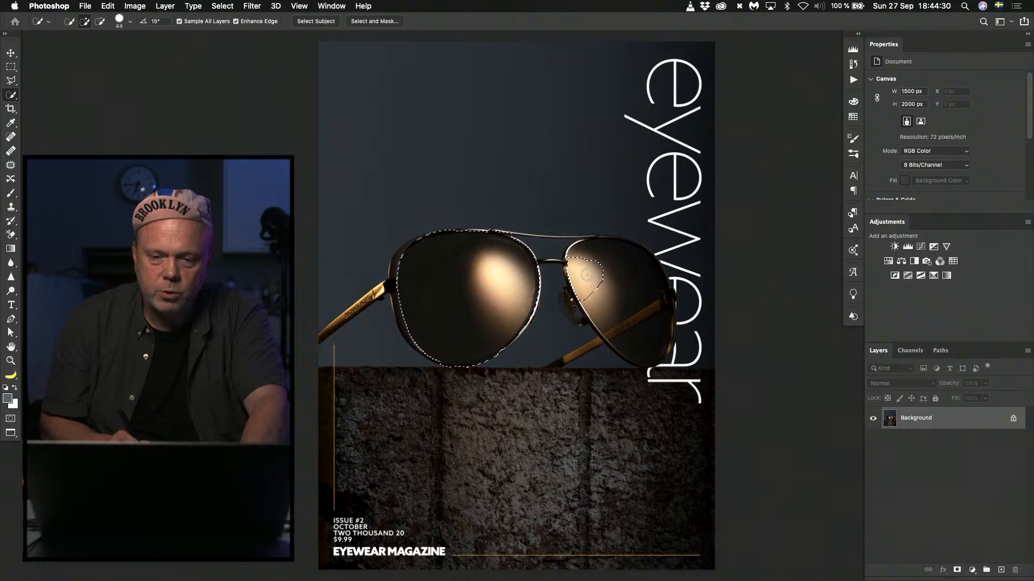
pyautogui.moveTo(586, 275)
pyautogui.mouseDown()
pyautogui.moveTo(609, 264)
pyautogui.moveTo(603, 326)
pyautogui.moveTo(608, 298)
pyautogui.moveTo(600, 301)
pyautogui.mouseUp()
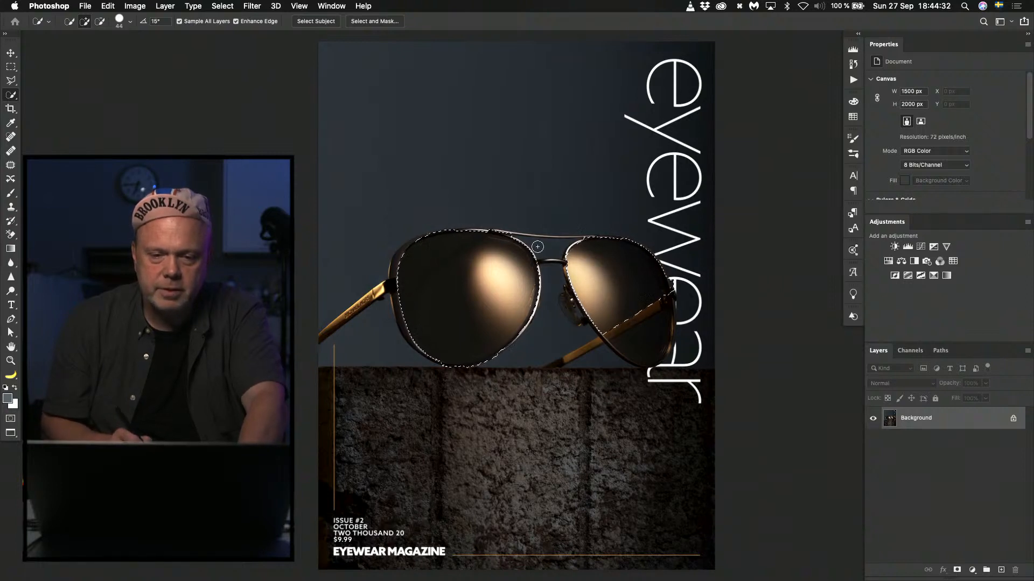
# Complete the selection over the lower part of the smaller lens and add a new empty layer above the Background.
pyautogui.press('alt')
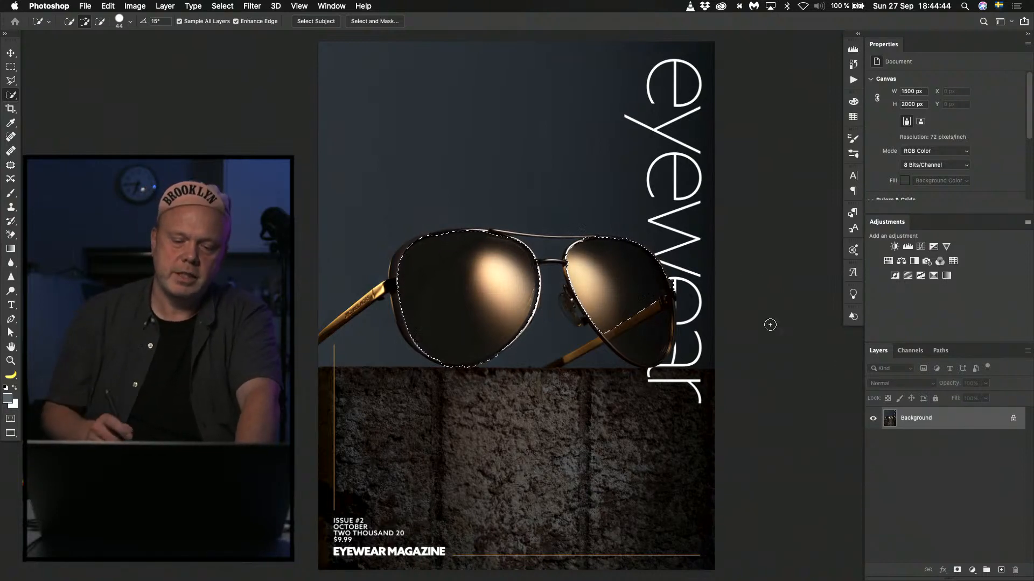
pyautogui.press('shift+super+n')
pyautogui.press('Return')
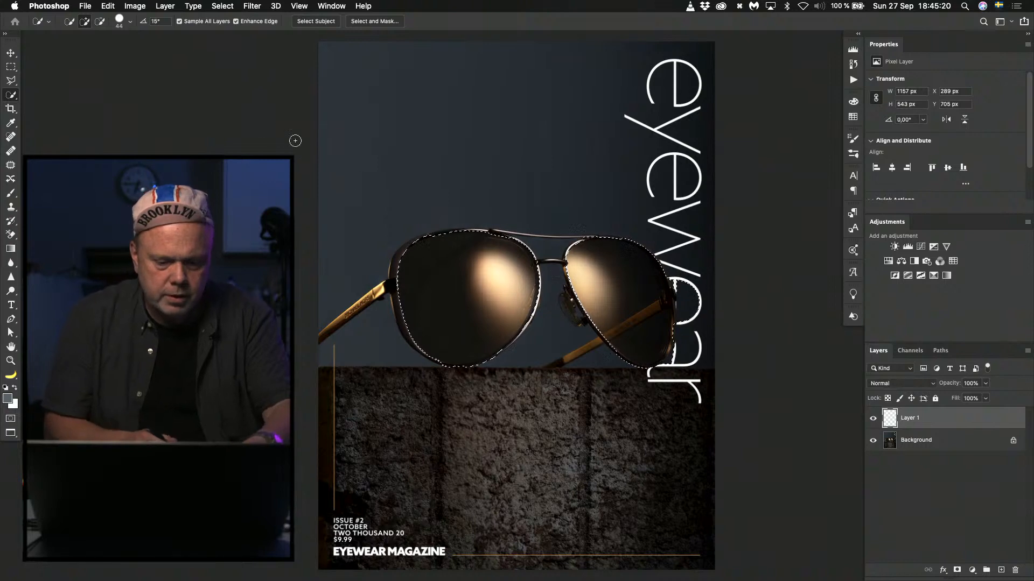
# Sample the warm lens highlight (#f8d7a4) as the foreground colour and a near-black lens tone as the background colour.
pyautogui.press('g')
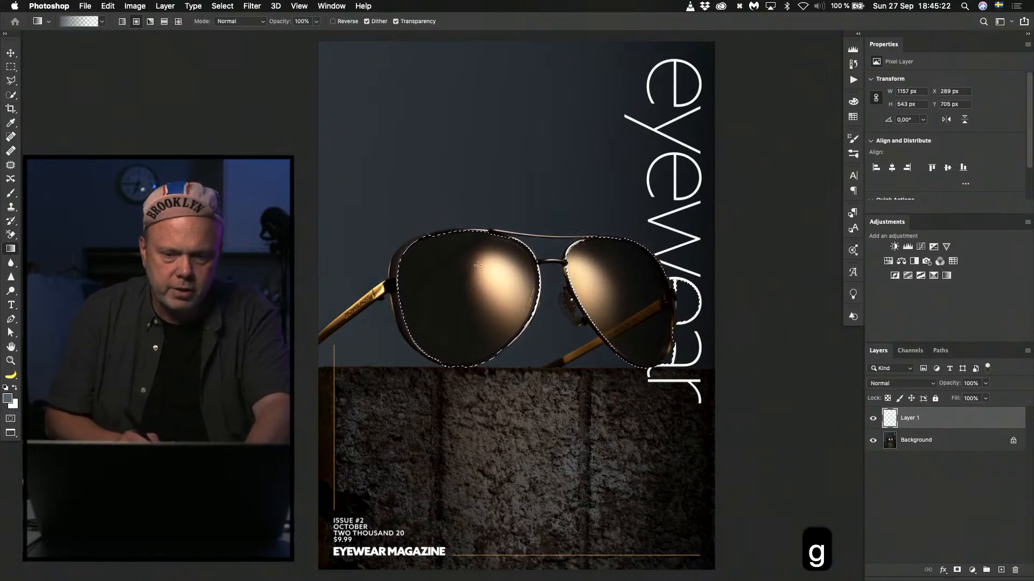
pyautogui.press('aring')
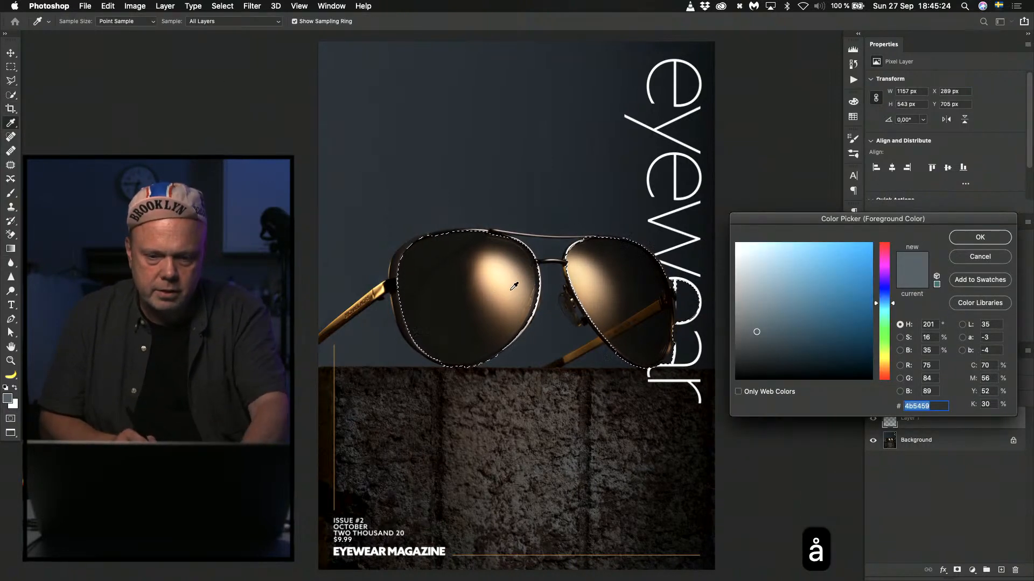
pyautogui.click(506, 277)
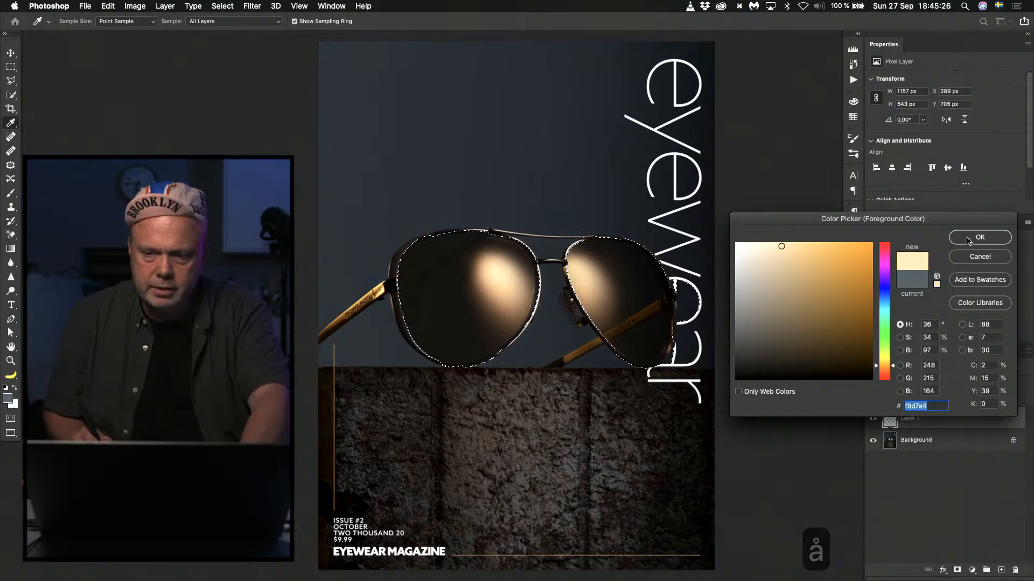
pyautogui.press('Return')
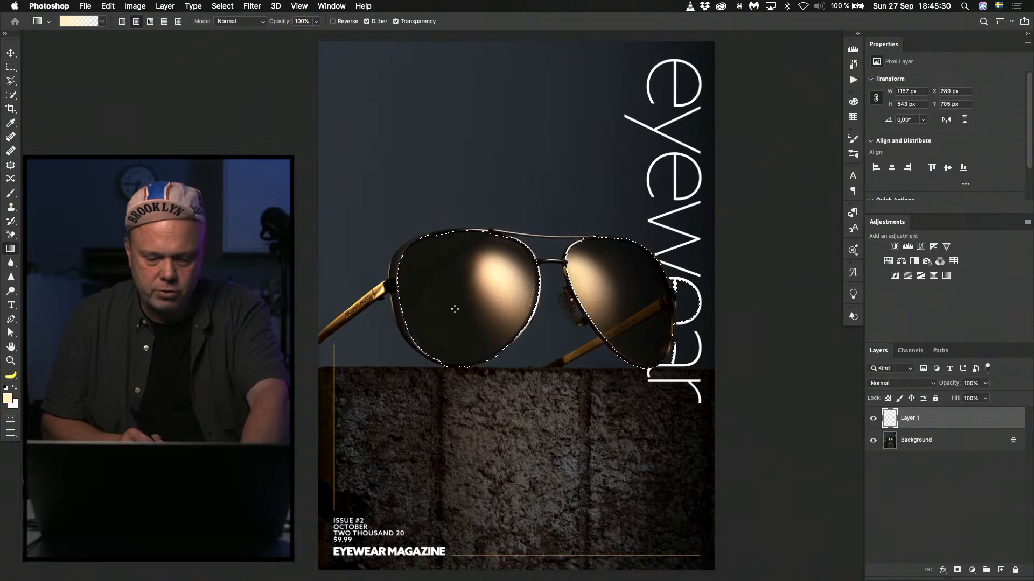
pyautogui.press('adiaeresis')
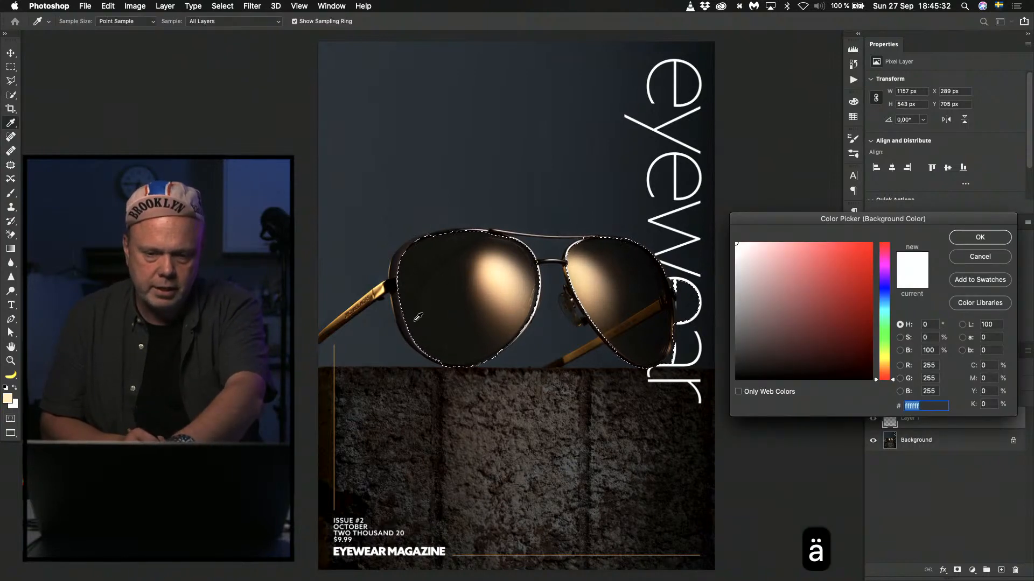
pyautogui.click(406, 290)
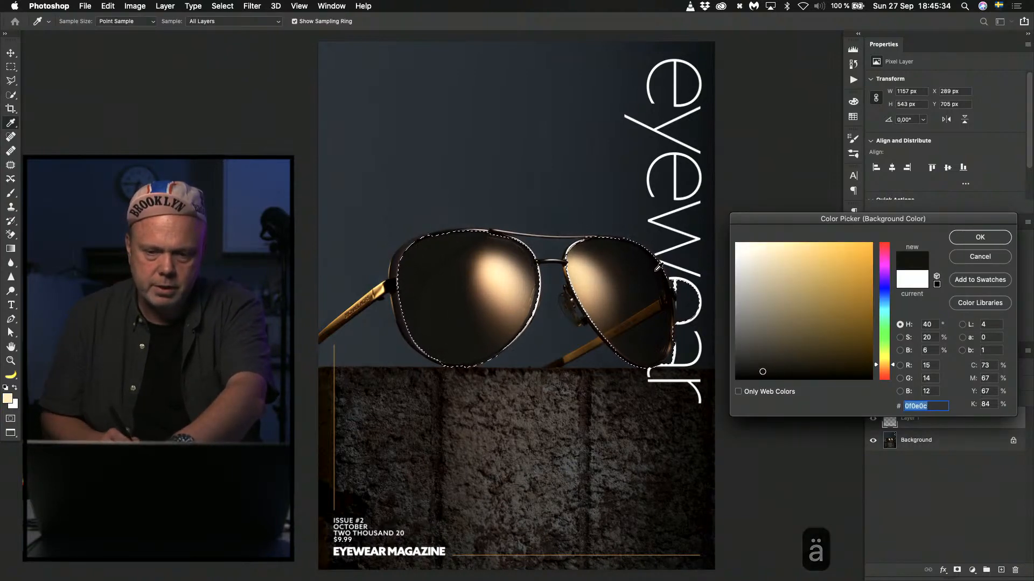
pyautogui.click(655, 271)
pyautogui.press('Return')
pyautogui.press('g')
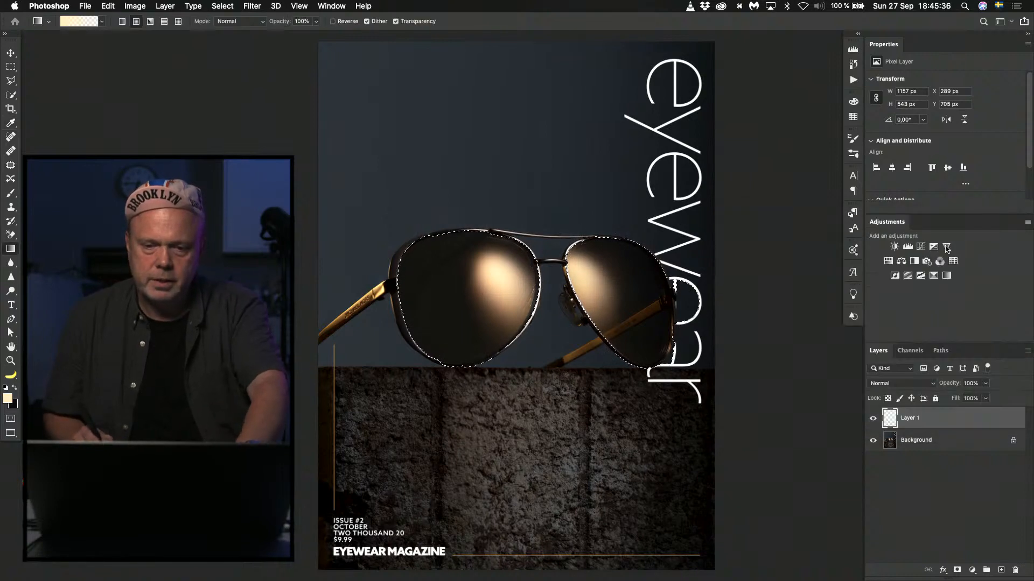
# Set the Gradient tool to the foreground-to-background preset from Basics and the radial gradient type.
pyautogui.press('g')
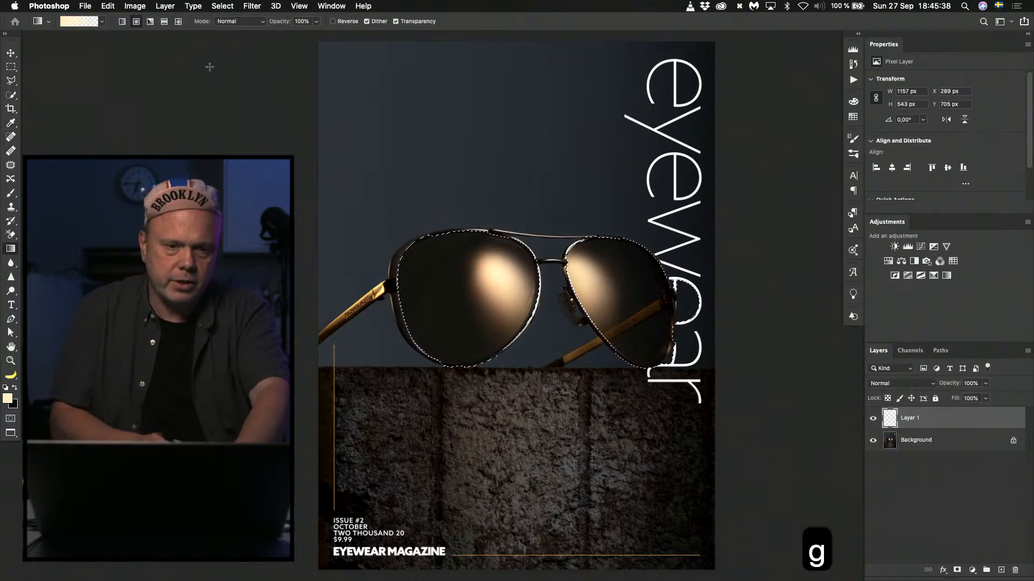
pyautogui.click(103, 22)
pyautogui.click(20, 43)
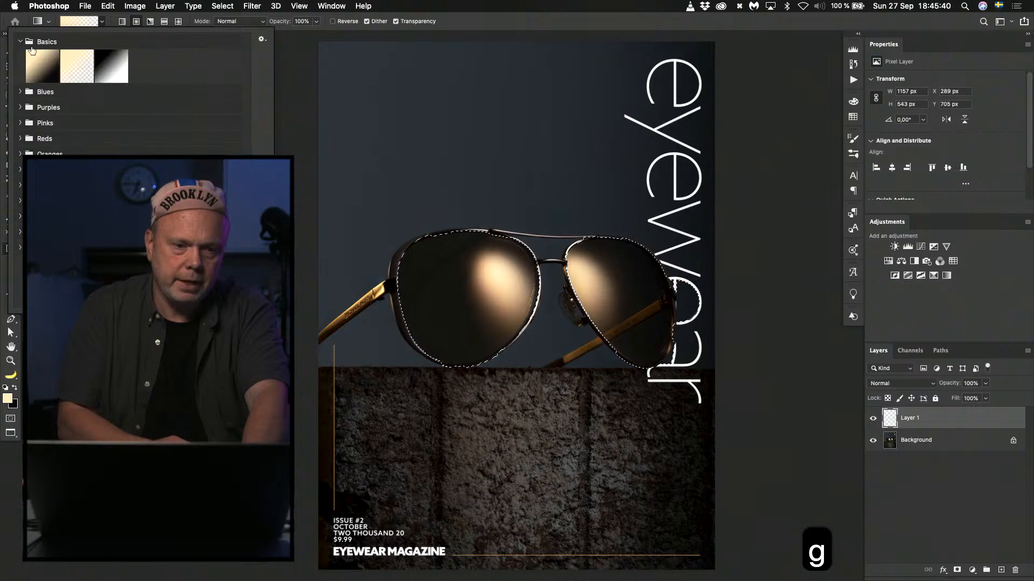
pyautogui.click(50, 65)
pyautogui.click(137, 22)
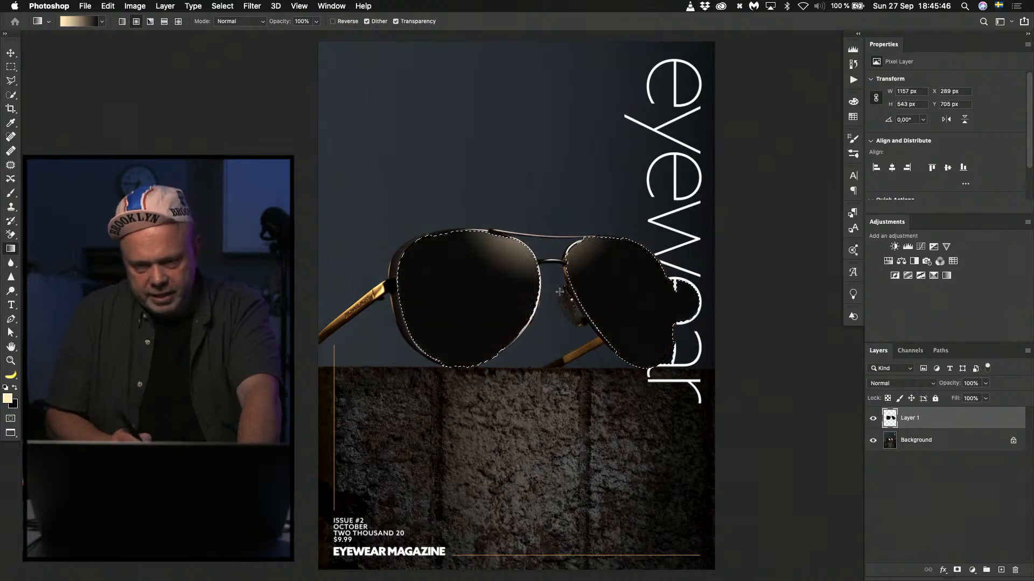
# Try radial gradients starting above the bridge and running down across both selected lenses, undoing each attempt.
pyautogui.press('super+z')
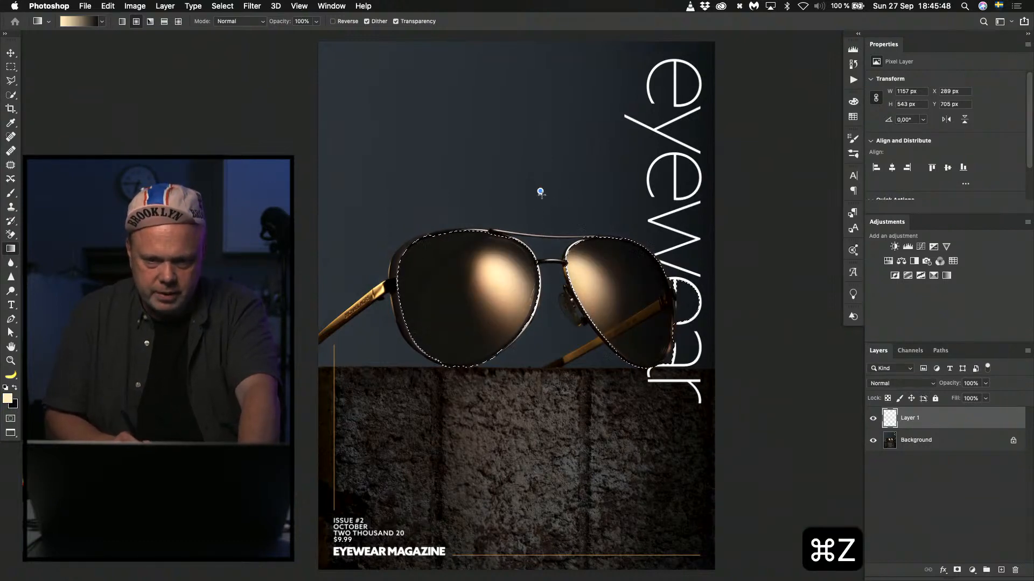
pyautogui.press('super+z')
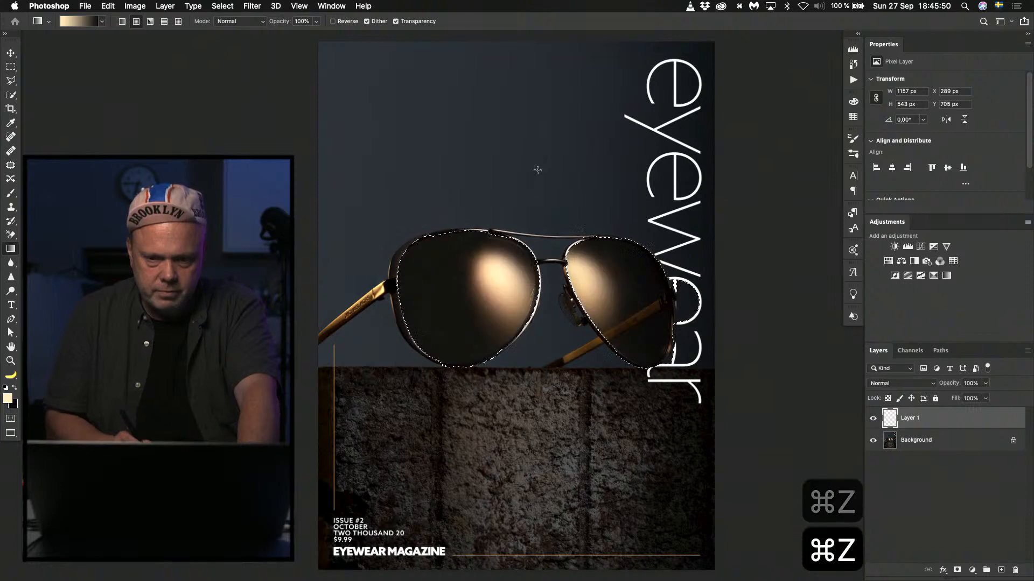
pyautogui.moveTo(537, 160); pyautogui.dragTo(568, 315)
pyautogui.press('super+z')
pyautogui.press('super+z')
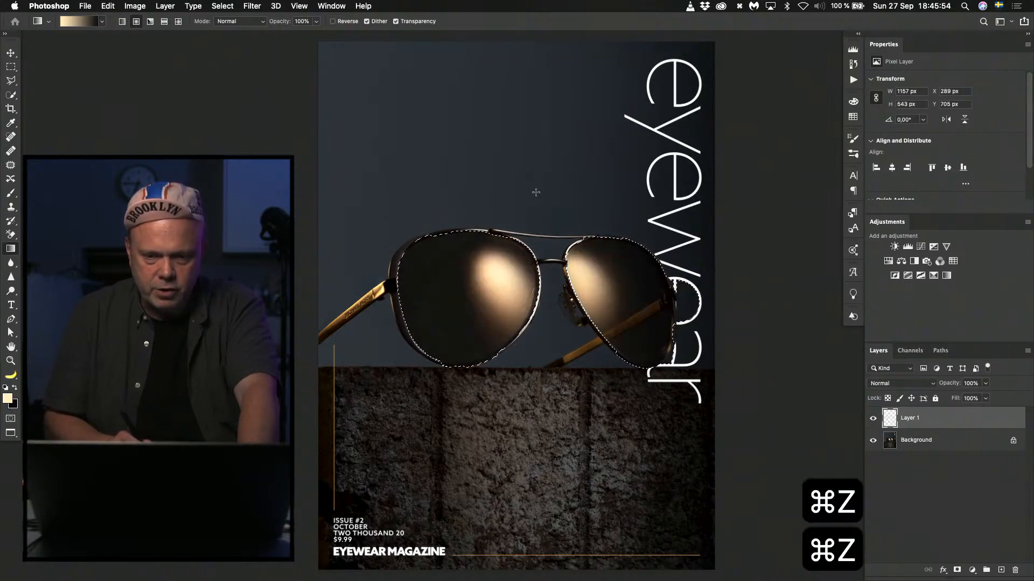
pyautogui.moveTo(536, 193); pyautogui.dragTo(565, 320)
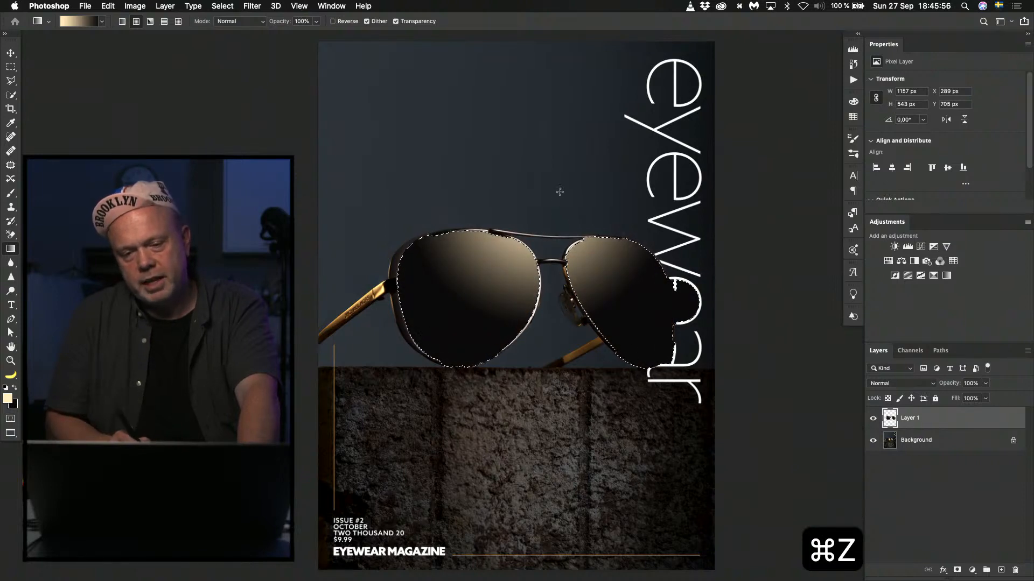
pyautogui.press('super+z')
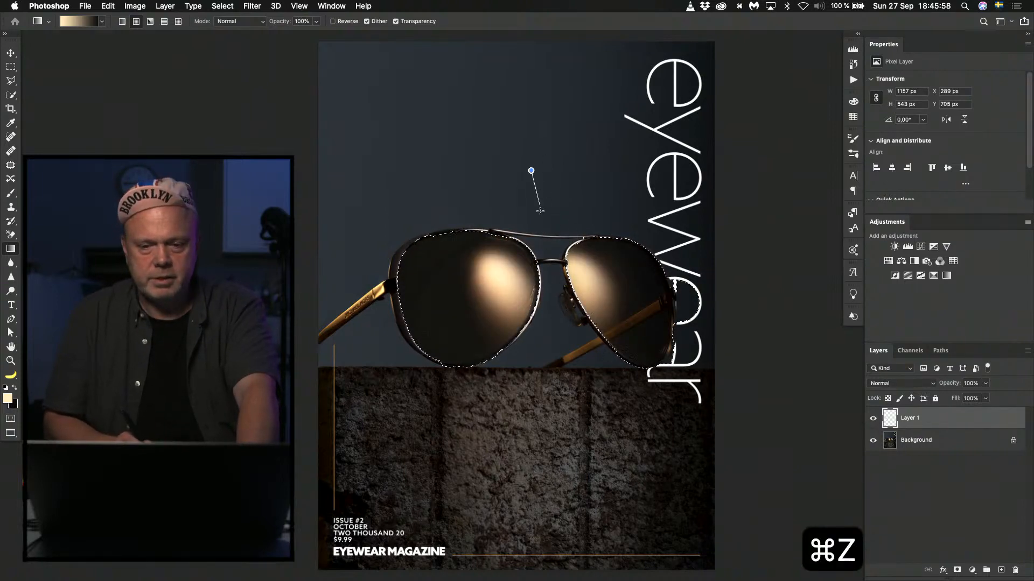
pyautogui.press('super+z')
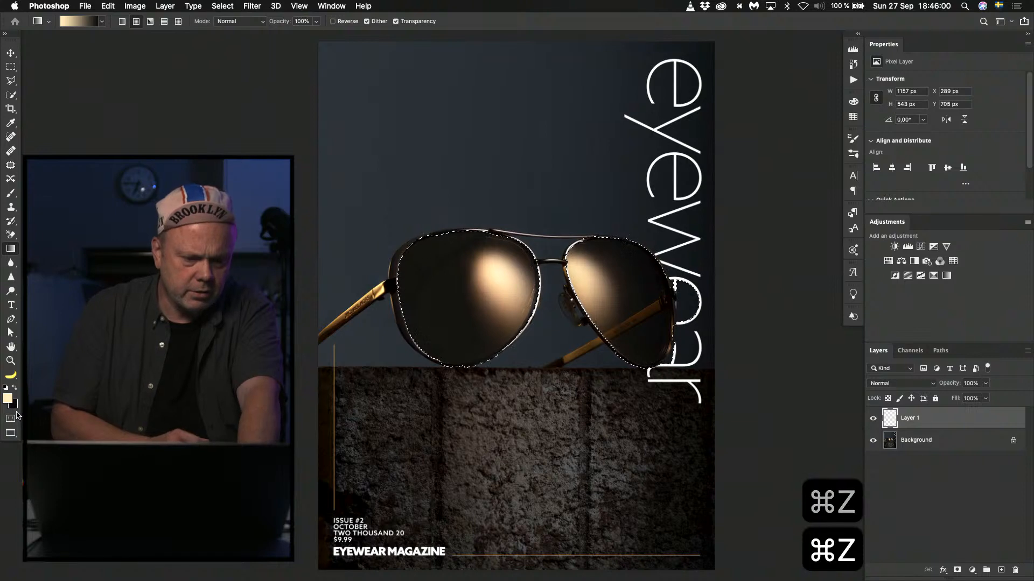
# Set the background colour to pure black (#000000) and fill both lenses with a radial gradient centred above the bridge.
pyautogui.click(16, 407)
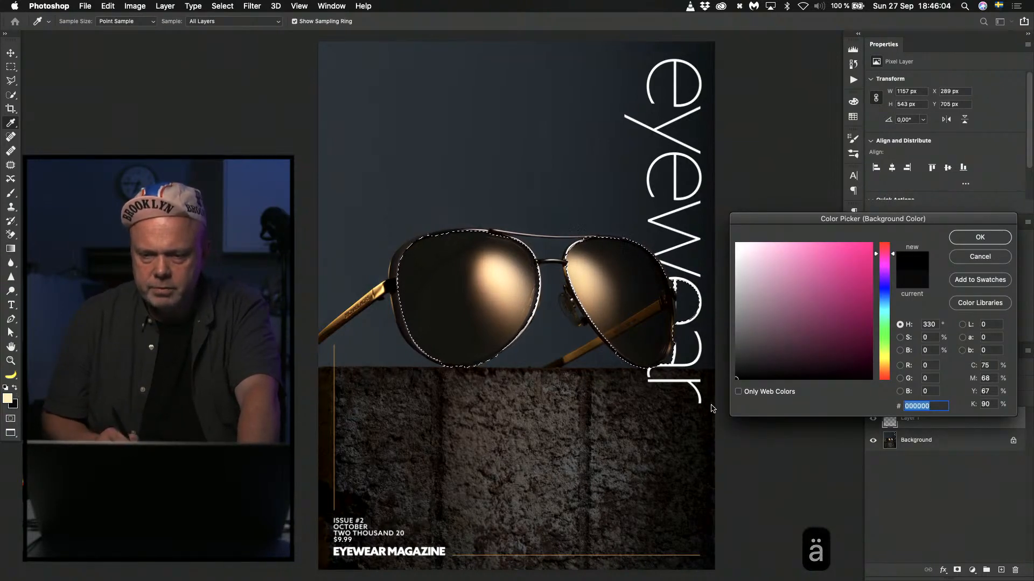
pyautogui.click(980, 237)
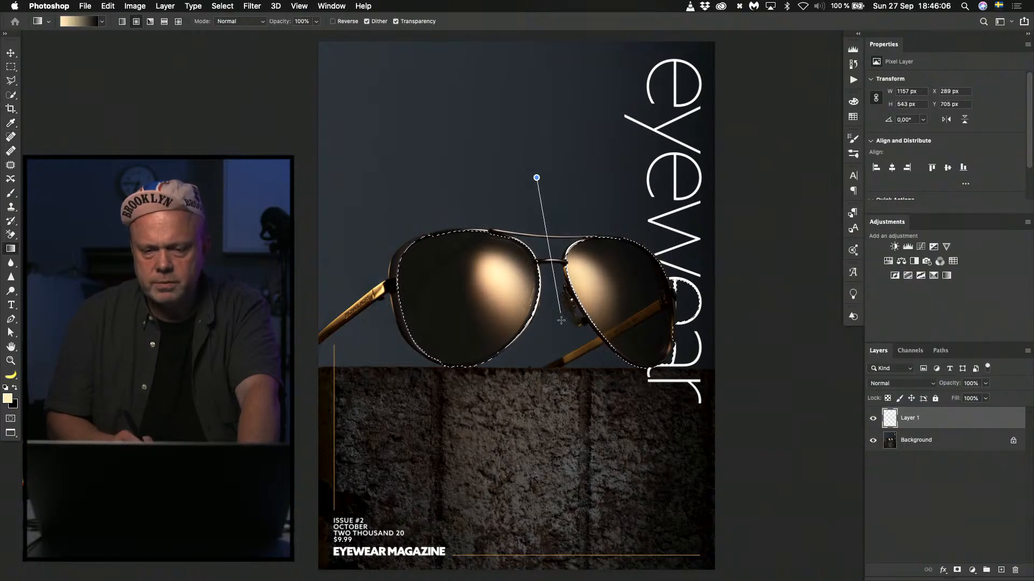
pyautogui.moveTo(561, 321); pyautogui.dragTo(580, 347)
pyautogui.press('super+z')
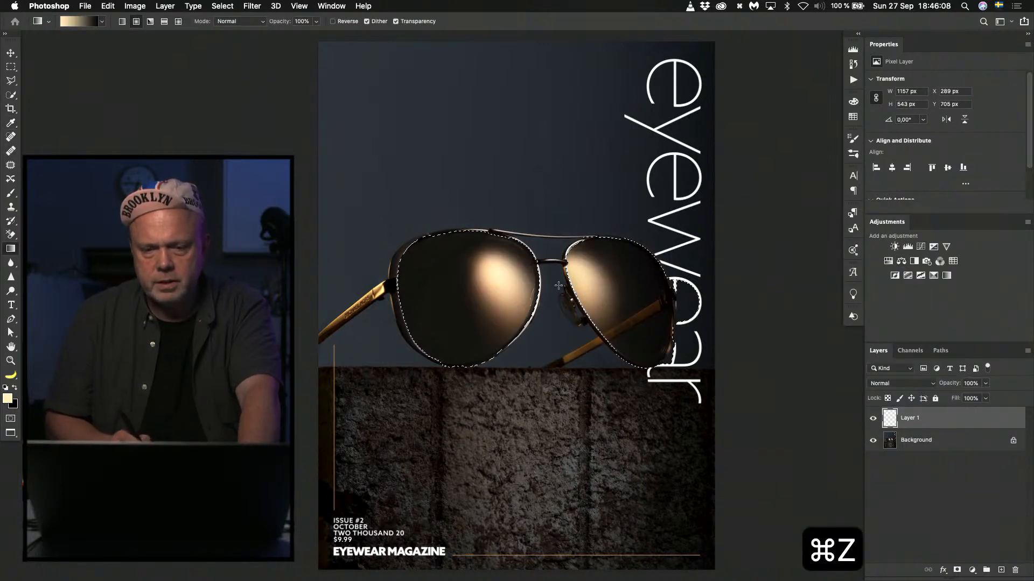
pyautogui.press('super+z')
pyautogui.moveTo(540, 195); pyautogui.dragTo(555, 228)
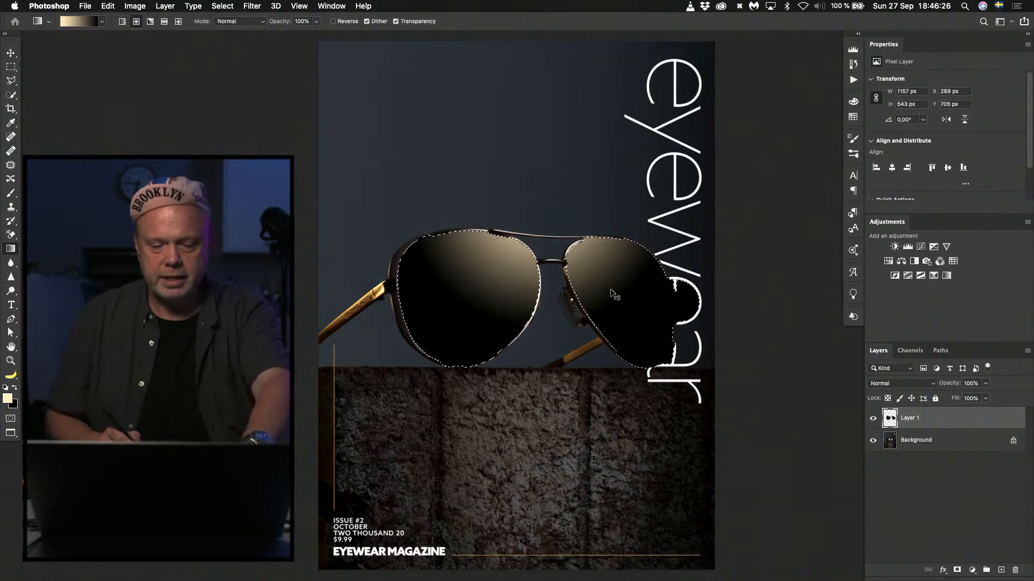
# Hide the selection outline and redraw the radial gradient from above the bridge down towards the stone block's upper edge.
pyautogui.press('super+h')
pyautogui.moveTo(587, 278); pyautogui.dragTo(589, 275)
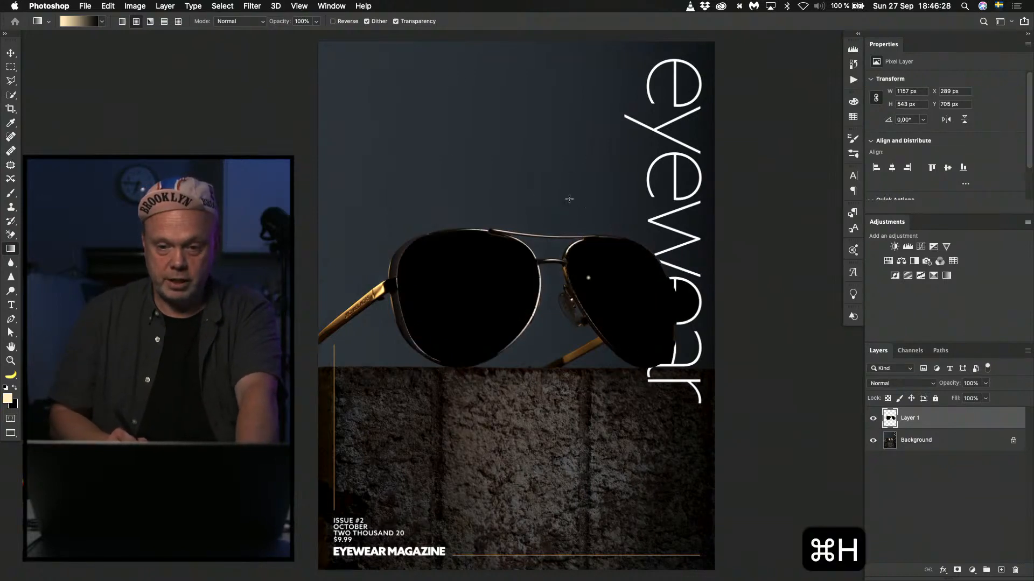
pyautogui.moveTo(553, 176); pyautogui.dragTo(551, 316)
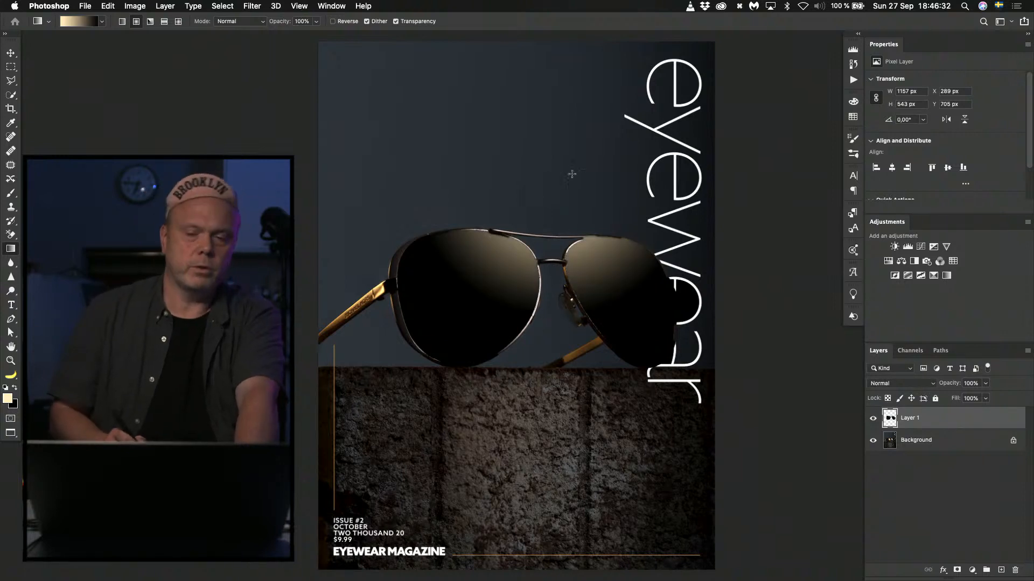
pyautogui.moveTo(546, 175); pyautogui.dragTo(554, 337)
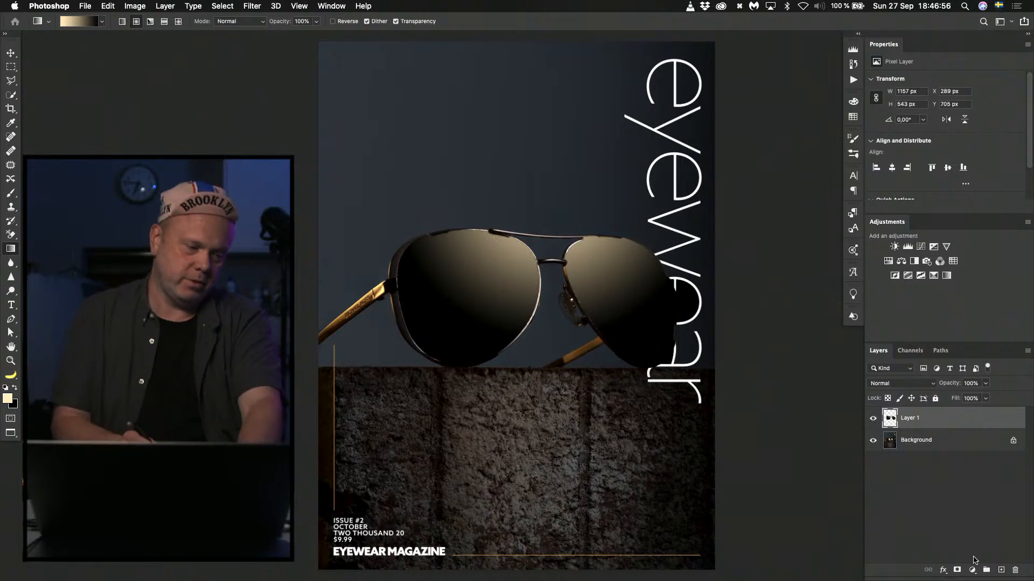
# Switch to Safari, open the aviators-on-stone photo in the Facebook group, and bring it into Photoshop fitted to the screen.
pyautogui.press('super+Tab')
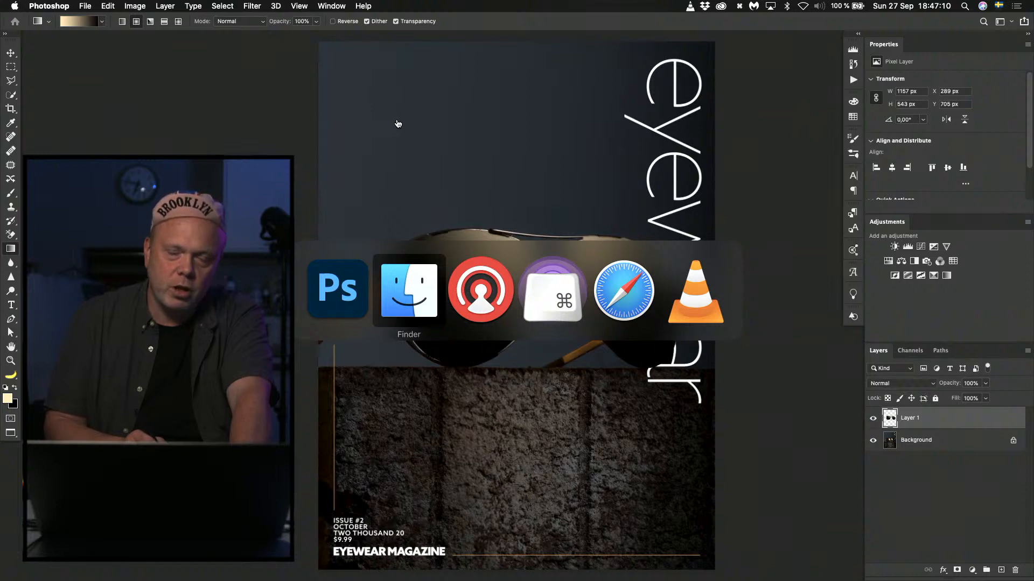
pyautogui.click(626, 301)
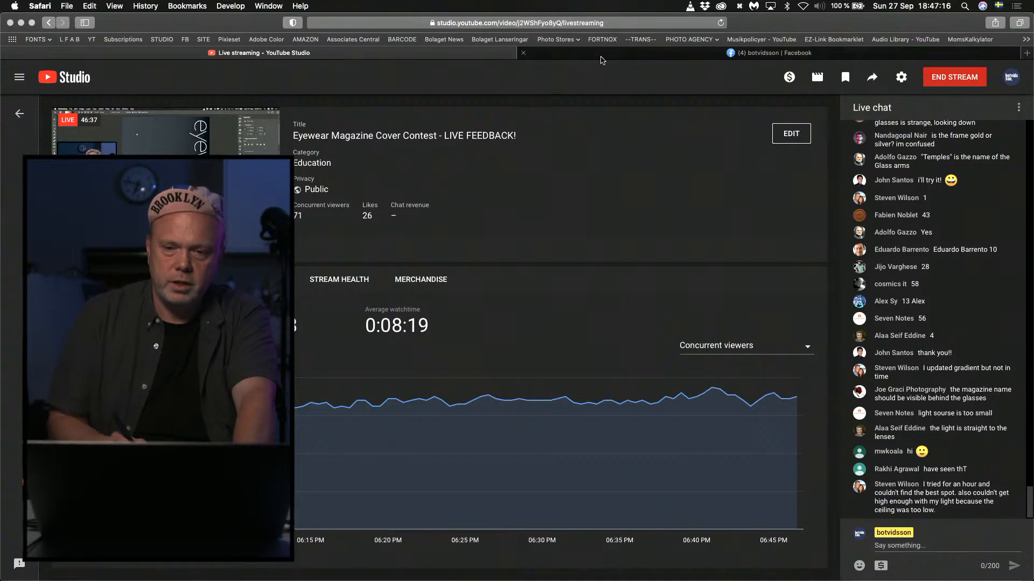
pyautogui.click(595, 55)
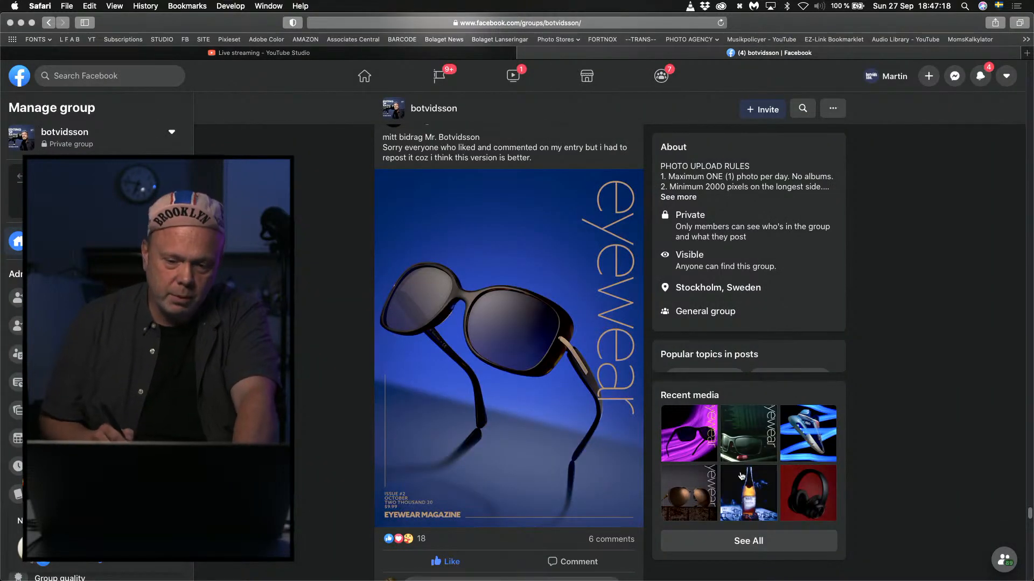
pyautogui.click(696, 493)
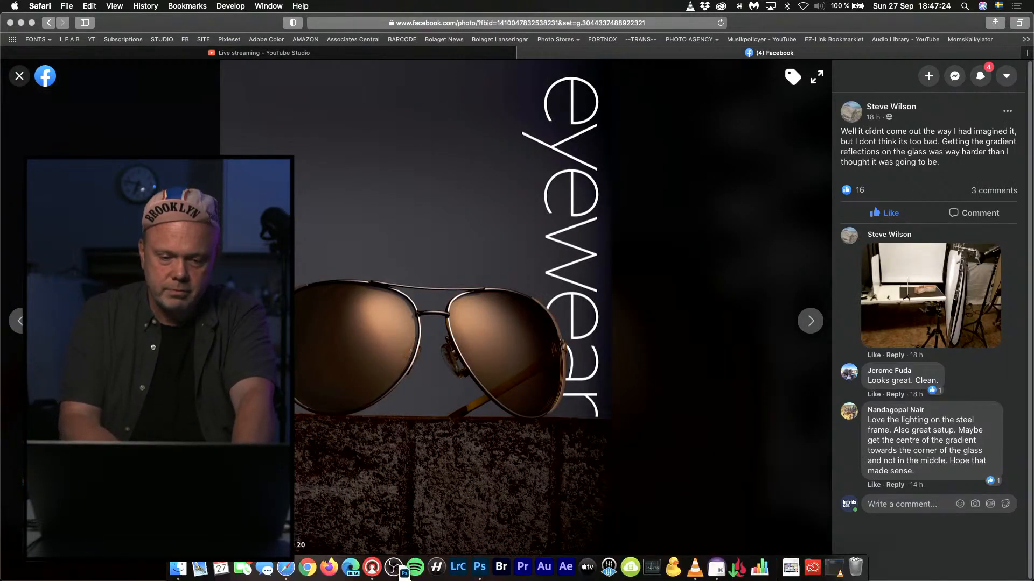
pyautogui.click(482, 570)
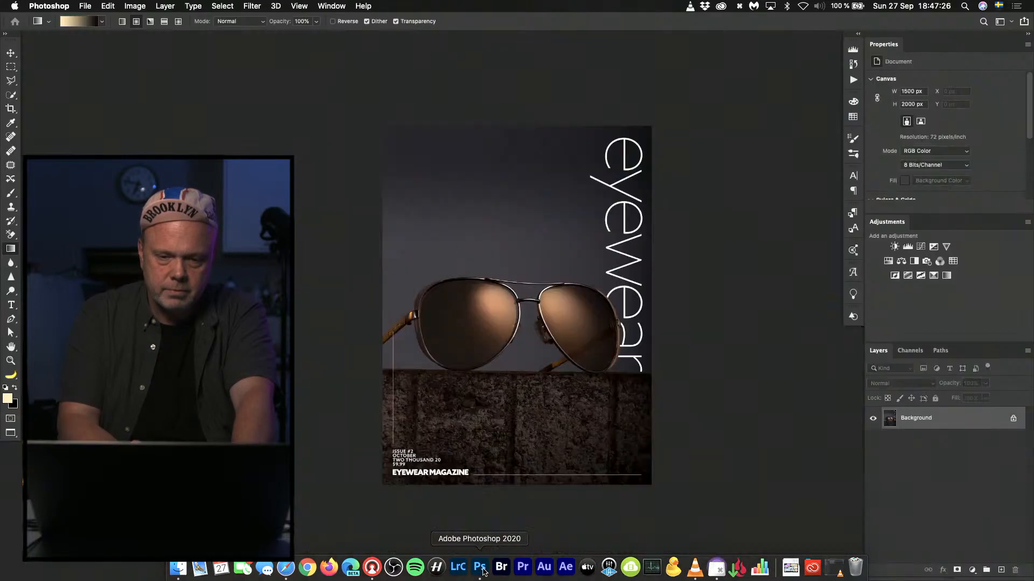
pyautogui.press('super+0')
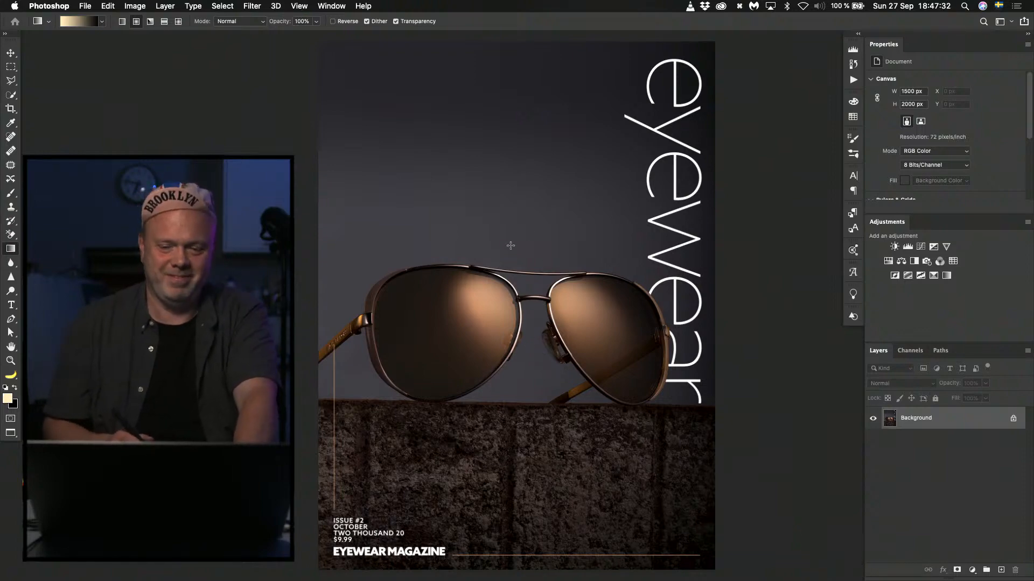
# Copy the entire Facebook version, close its document, and paste it as a new layer above the lens gradient.
pyautogui.press('super+a')
pyautogui.press('super+c')
pyautogui.press('super+w')
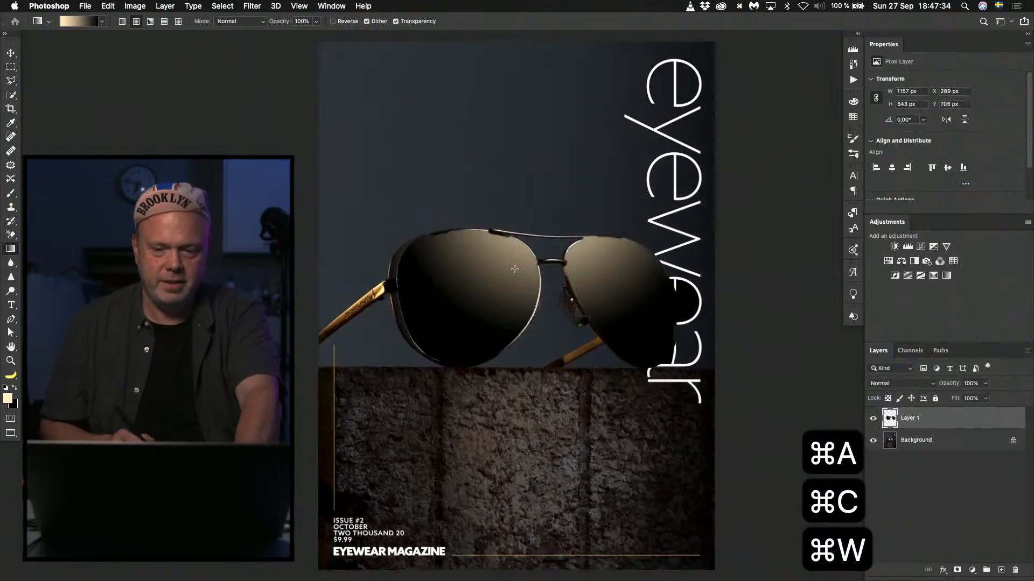
pyautogui.press('super+v')
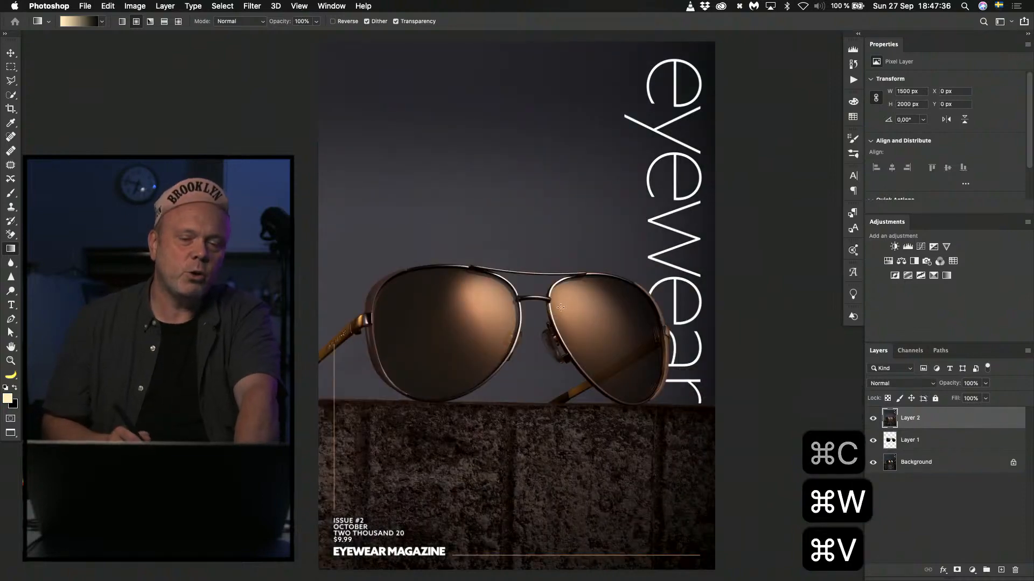
# Switch the workspace to the standard screen mode with document tabs.
pyautogui.press('g')
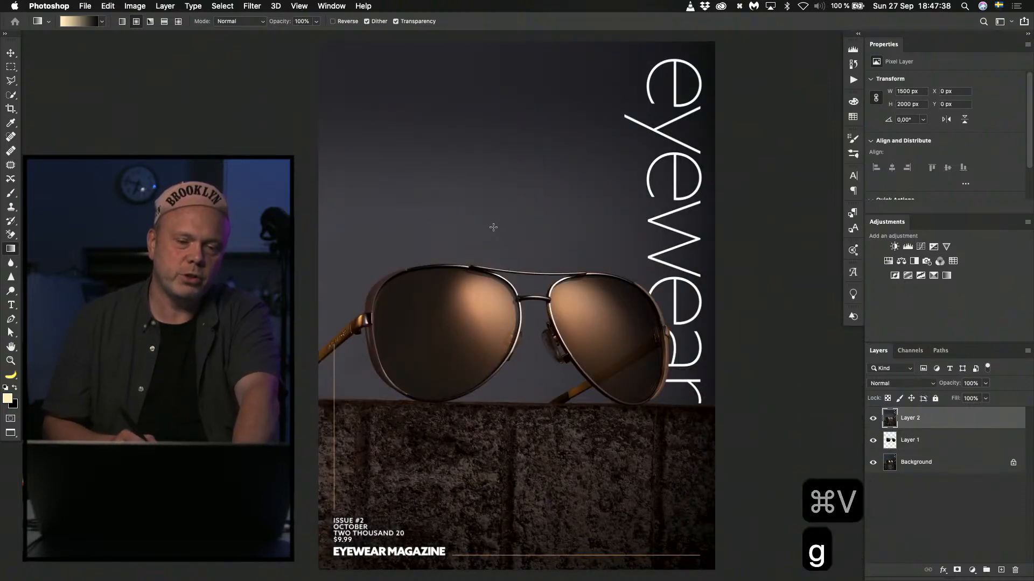
pyautogui.press('f')
pyautogui.press('f')
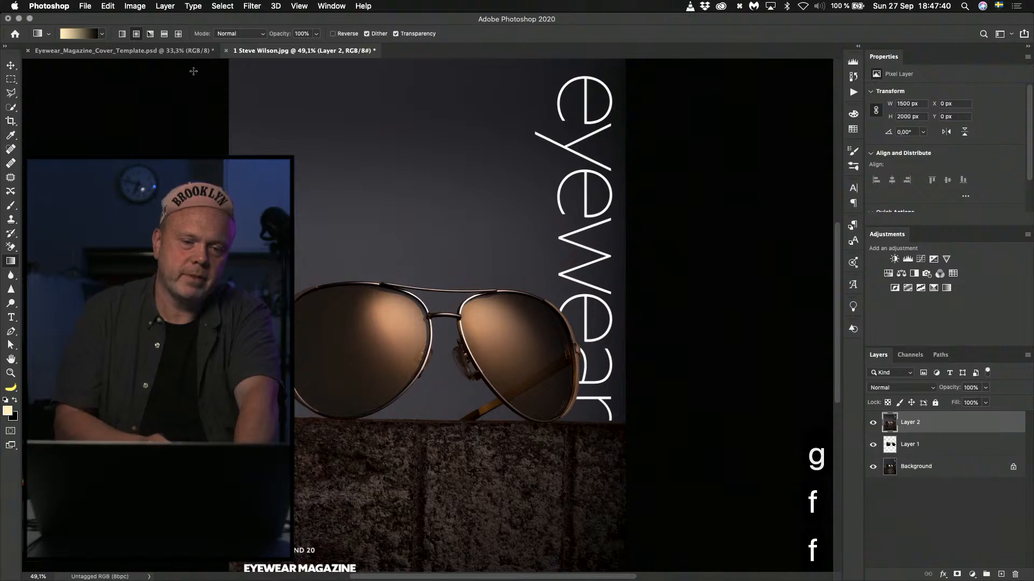
# Compare the pasted Facebook version with the gradient edit in full-screen mode with the menu bar, hiding and reshowing Layer 2.
pyautogui.click(191, 54)
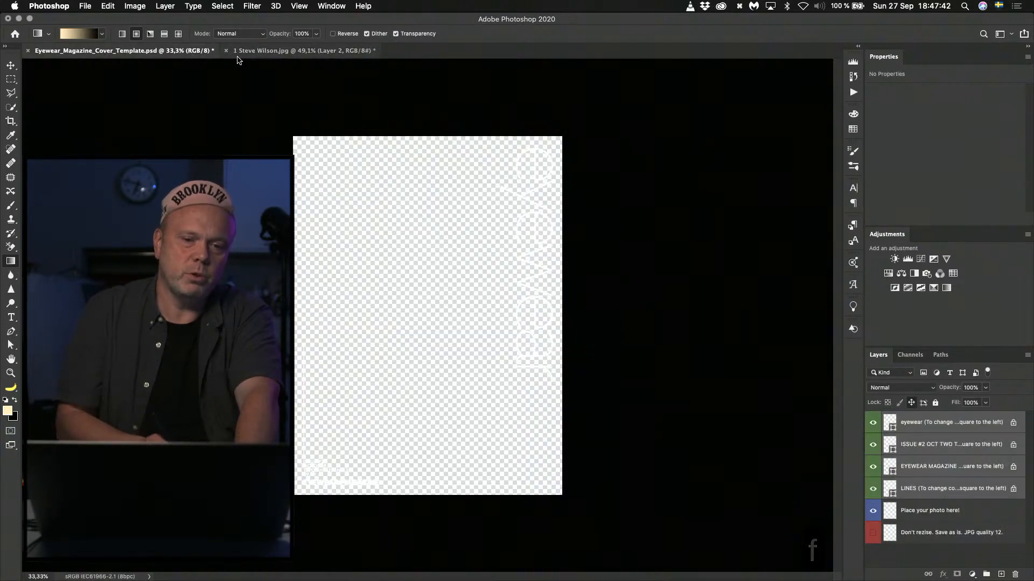
pyautogui.click(256, 53)
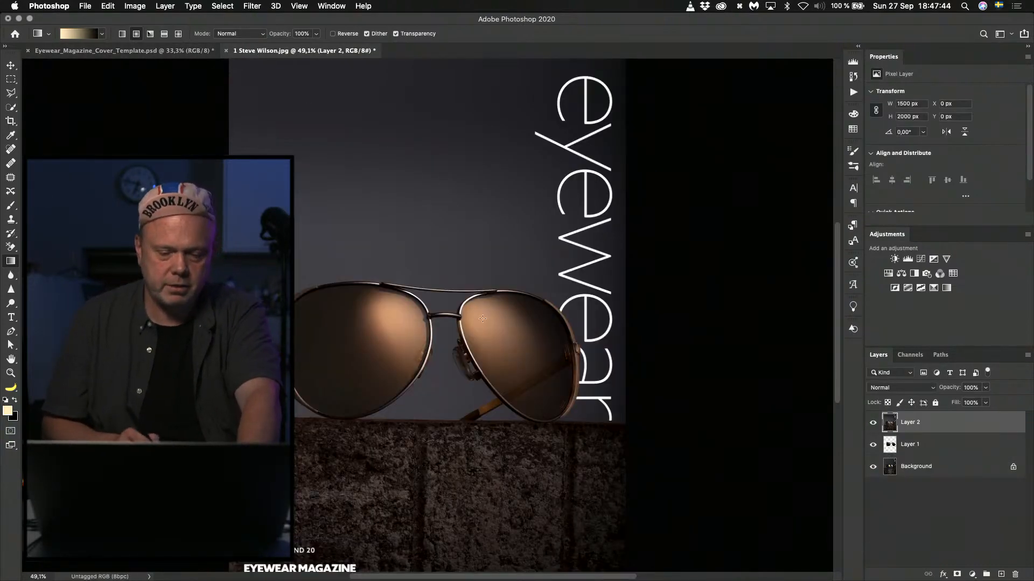
pyautogui.press('f')
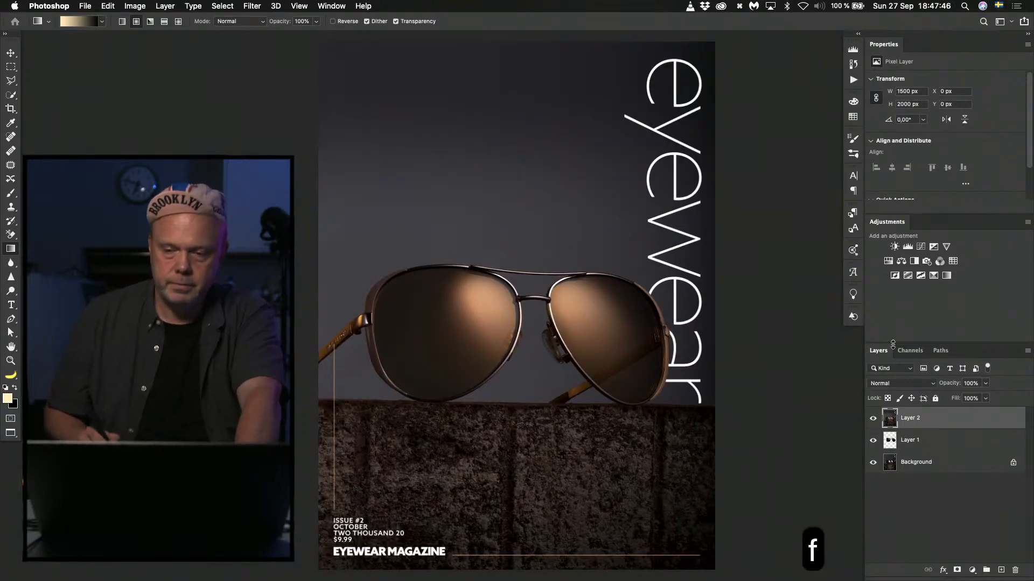
pyautogui.click(874, 420)
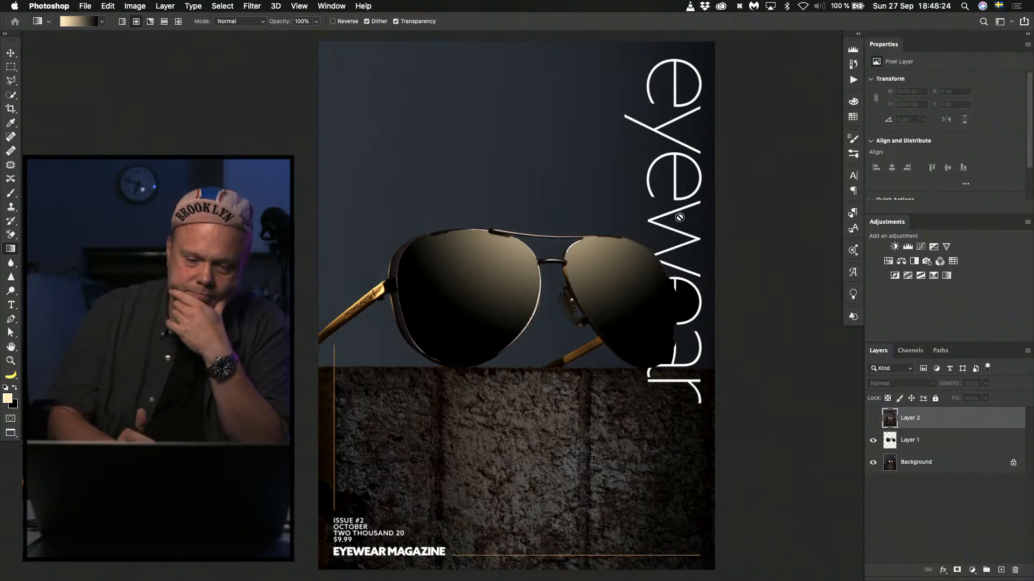
pyautogui.click(873, 418)
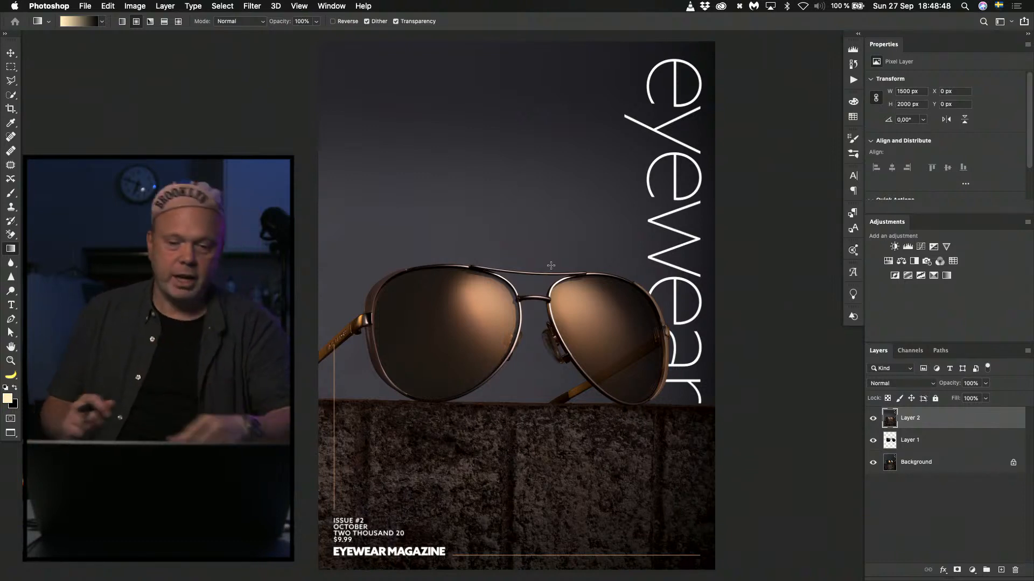
# Close the aviators-on-stone cover without saving it and switch to the eyewear folder in Finder.
pyautogui.press('super+w')
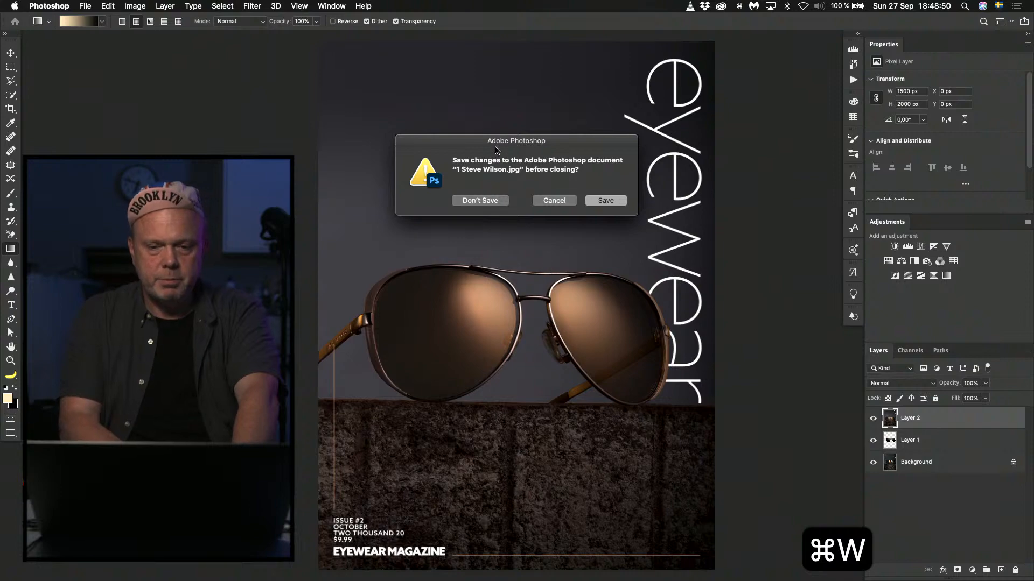
pyautogui.click(480, 200)
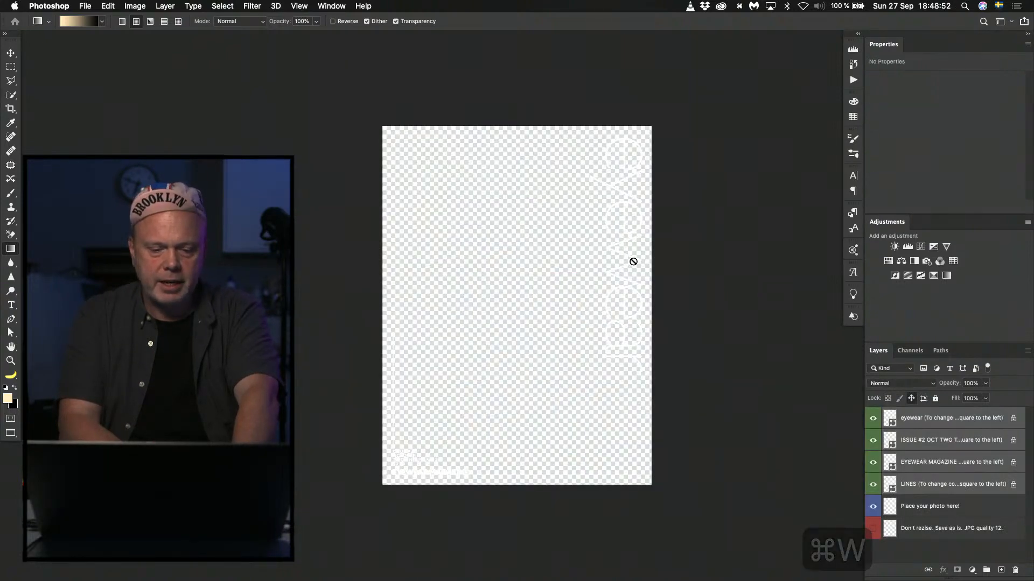
pyautogui.press('super+Tab')
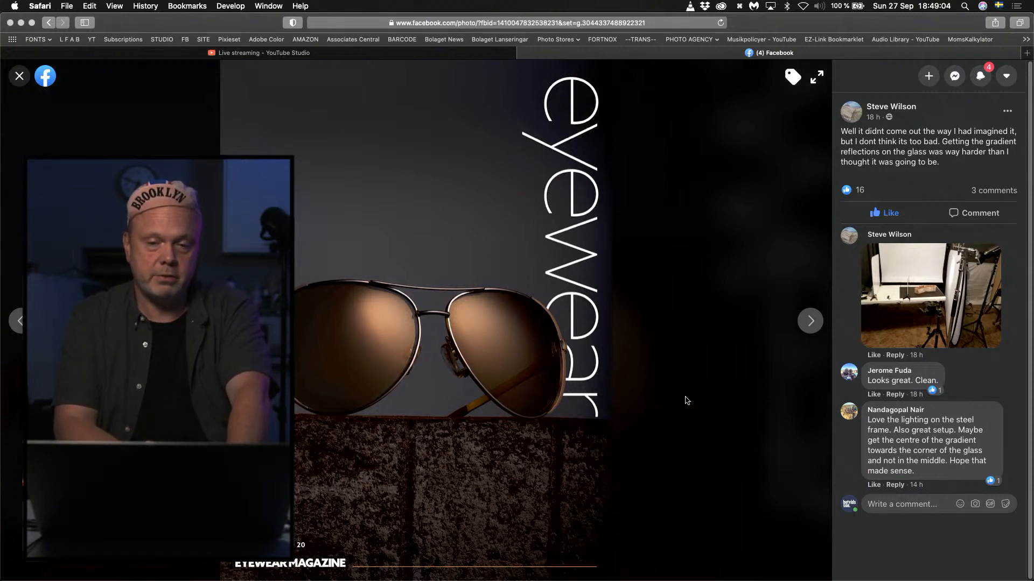
pyautogui.press('super+Tab')
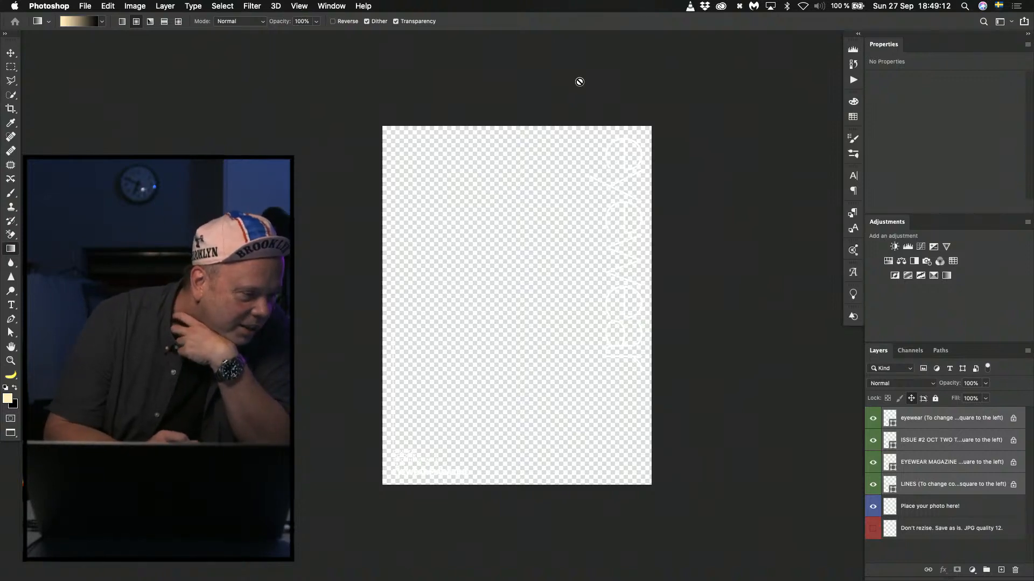
pyautogui.press('super+Tab')
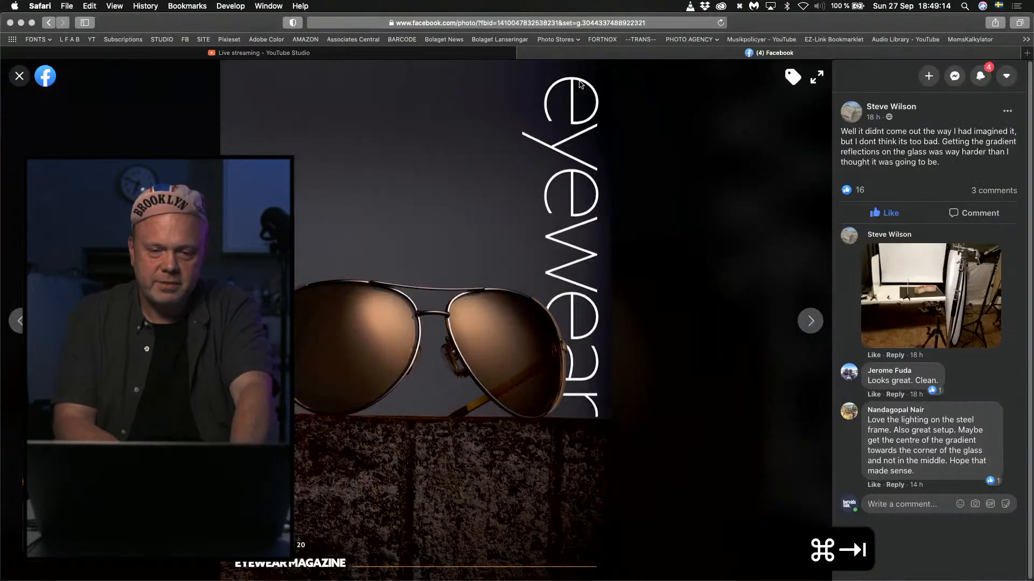
pyautogui.press('super+Tab')
pyautogui.press('super+Tab')
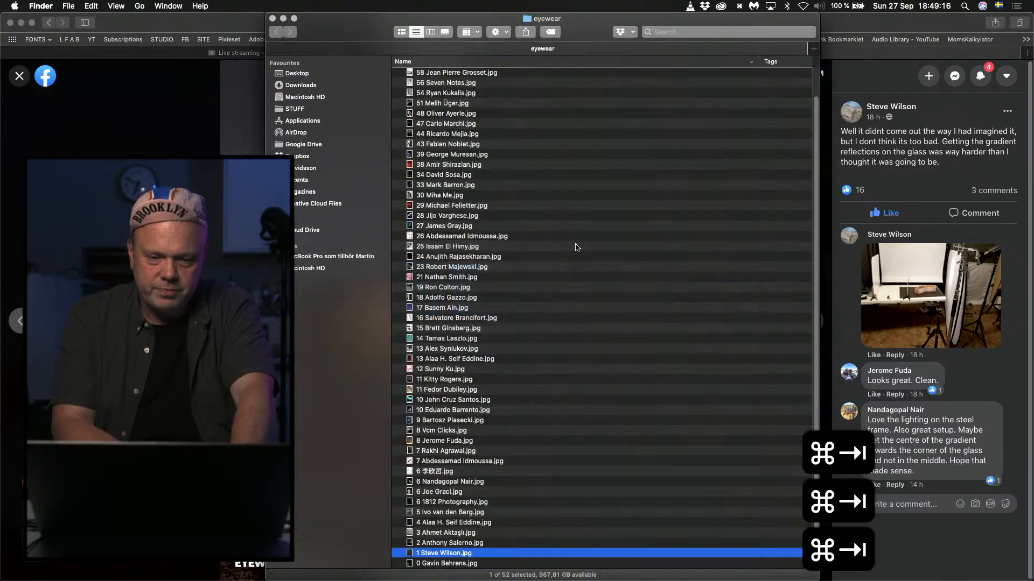
# Open the cover file numbered 28 and fit it to the screen in full-screen mode with the menu bar.
pyautogui.doubleClick(436, 215)
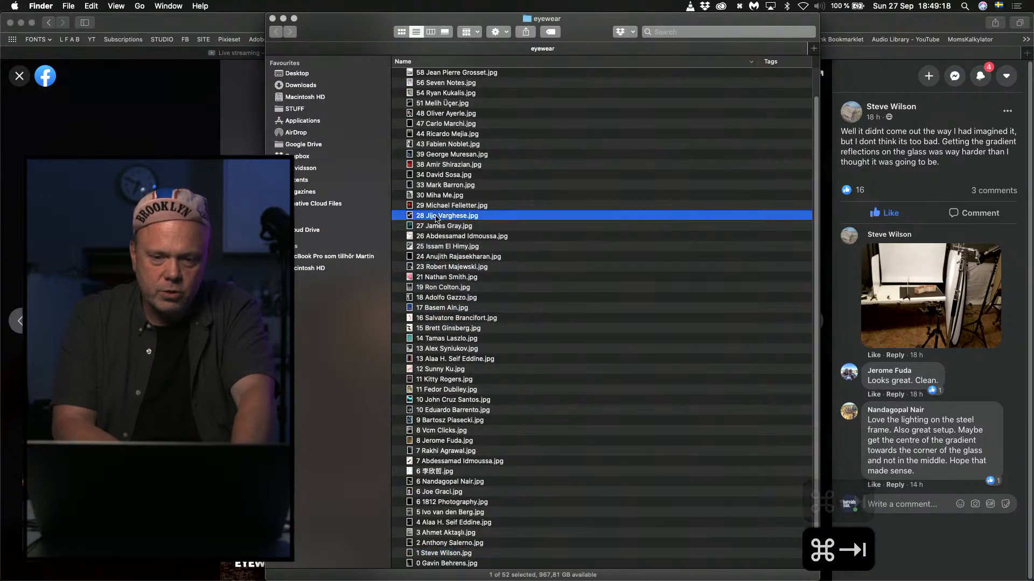
pyautogui.press('f')
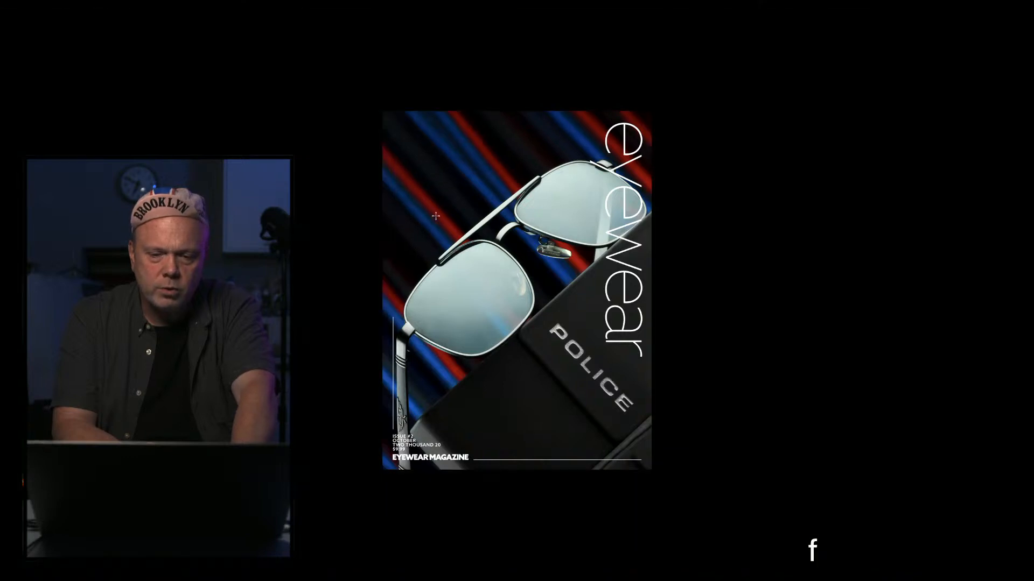
pyautogui.press('f')
pyautogui.press('f')
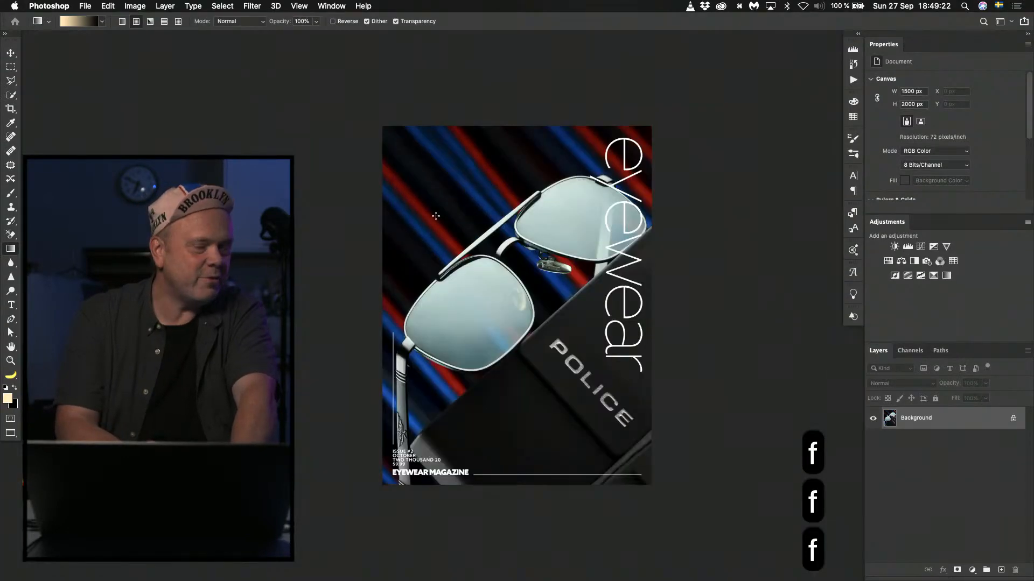
pyautogui.press('super+0')
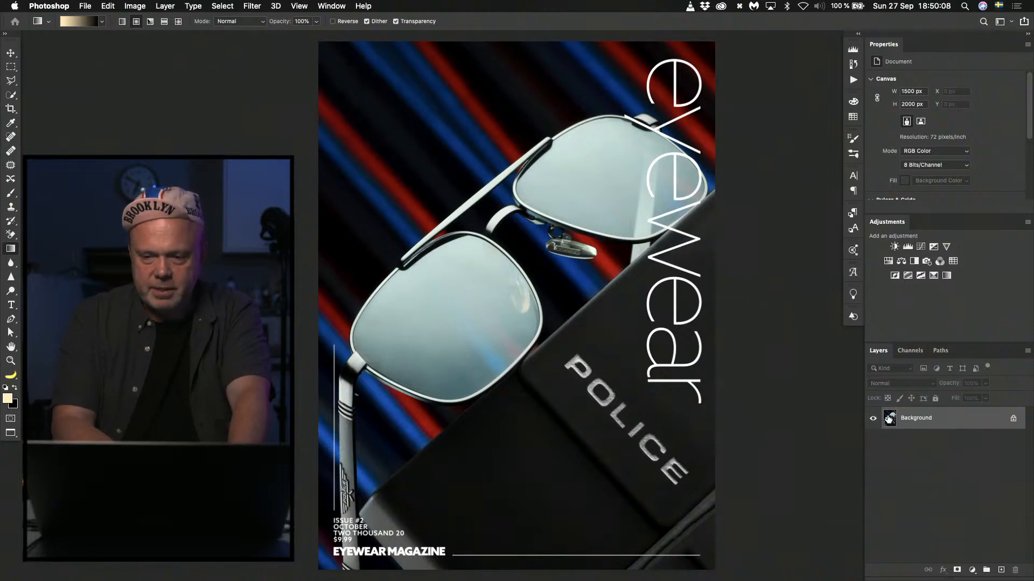
# Apply the Camera Raw filter to the Background with exposure -0,20 and highlights -1.
pyautogui.press('super+shift+a')
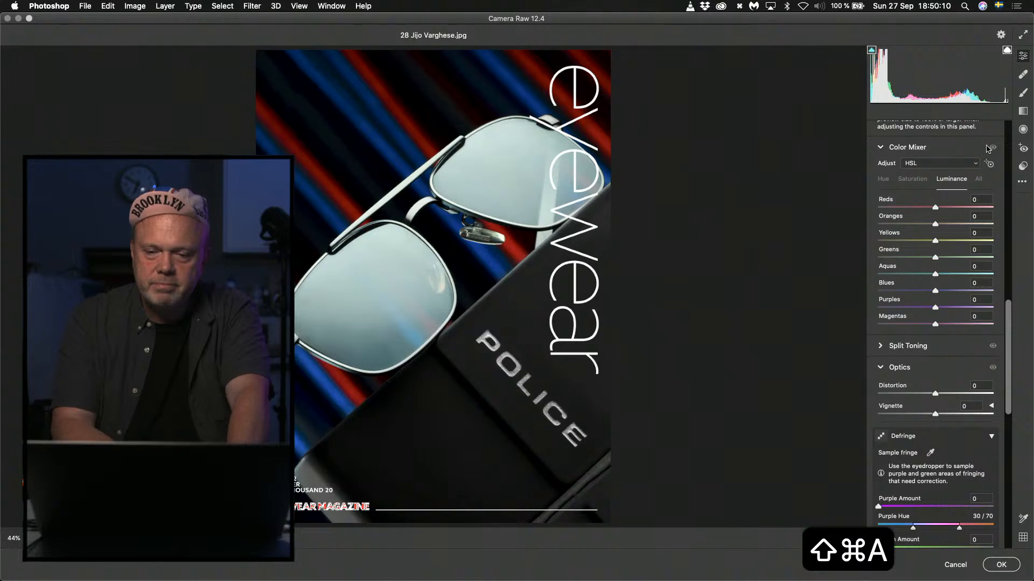
pyautogui.moveTo(1009, 308); pyautogui.dragTo(1007, 49)
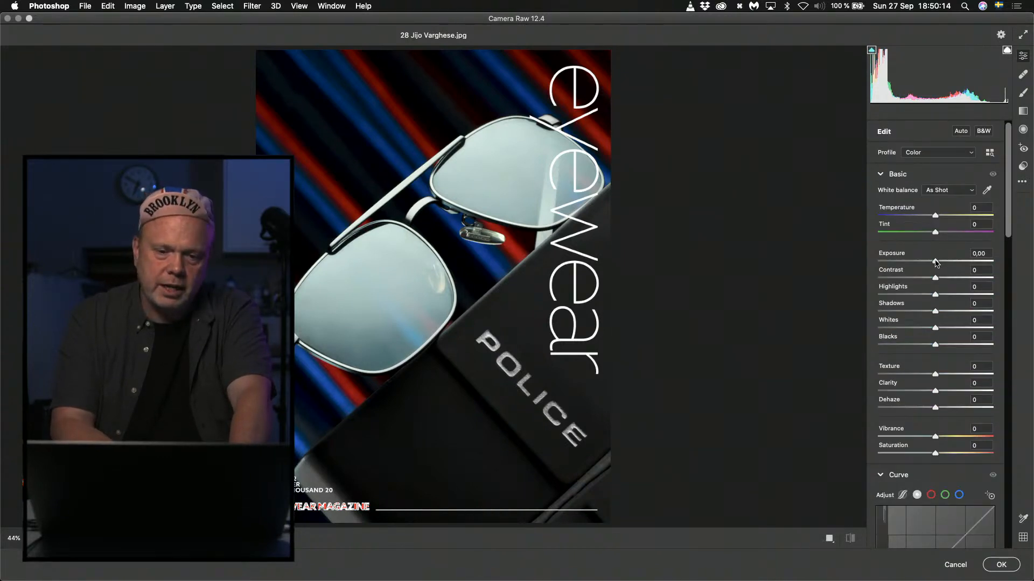
pyautogui.moveTo(936, 262)
pyautogui.mouseDown()
pyautogui.moveTo(897, 295)
pyautogui.moveTo(974, 295)
pyautogui.moveTo(930, 295)
pyautogui.moveTo(933, 261)
pyautogui.mouseUp()
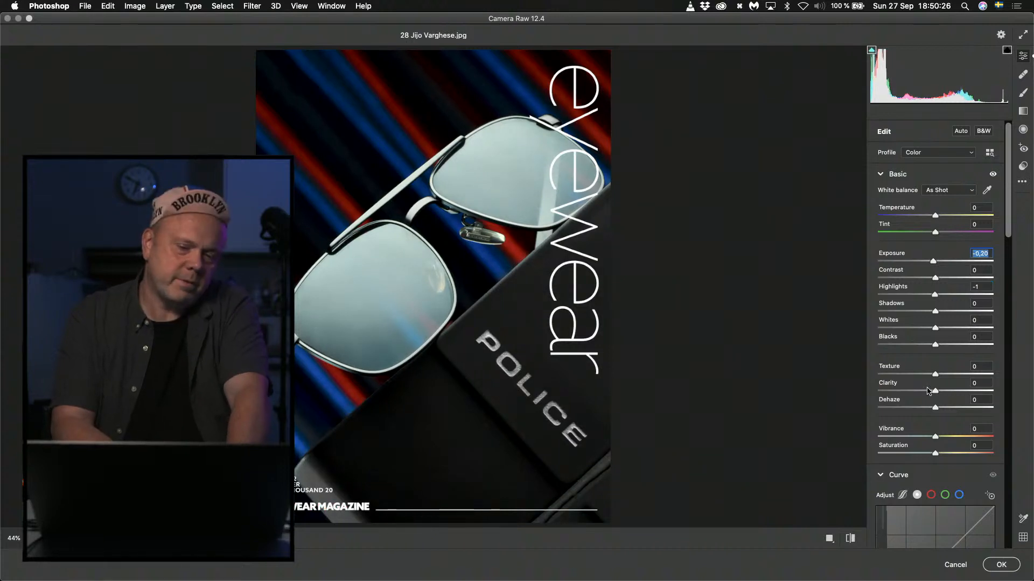
pyautogui.click(1000, 563)
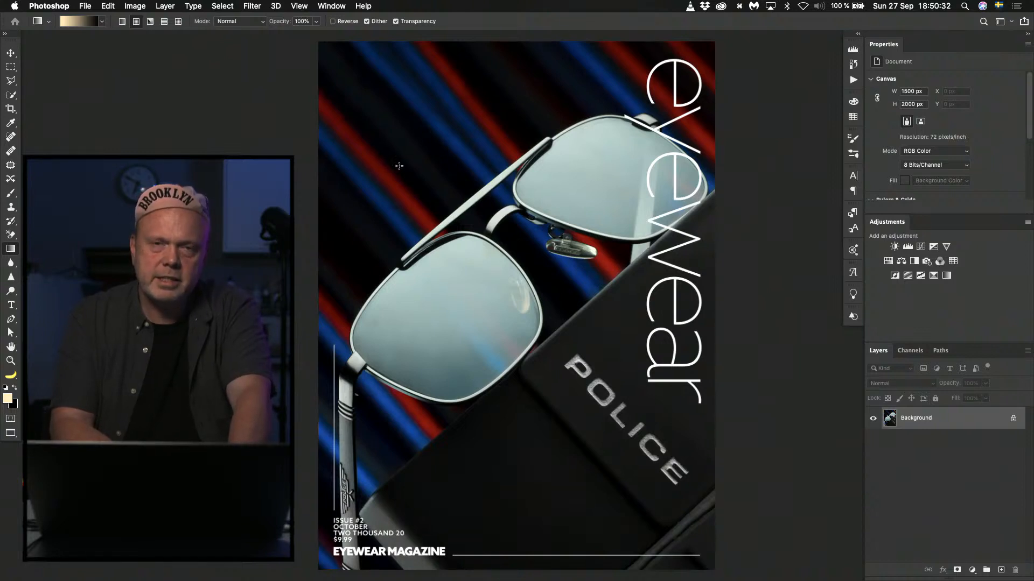
# Add a Hue/Saturation adjustment layer with hue -36 and saturation -47, trying a hue of +138 along the way.
pyautogui.click(888, 261)
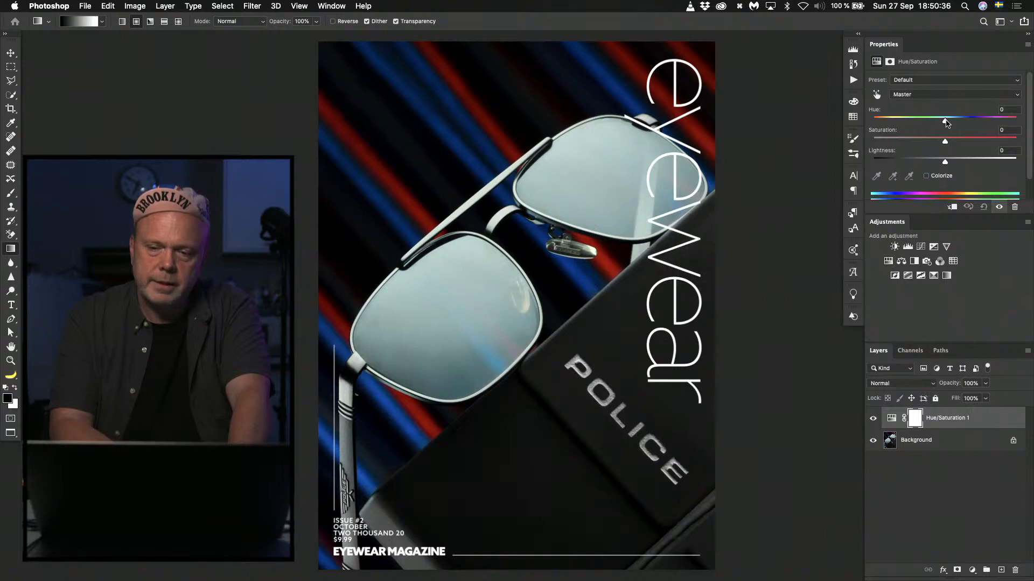
pyautogui.moveTo(947, 123); pyautogui.dragTo(1004, 129)
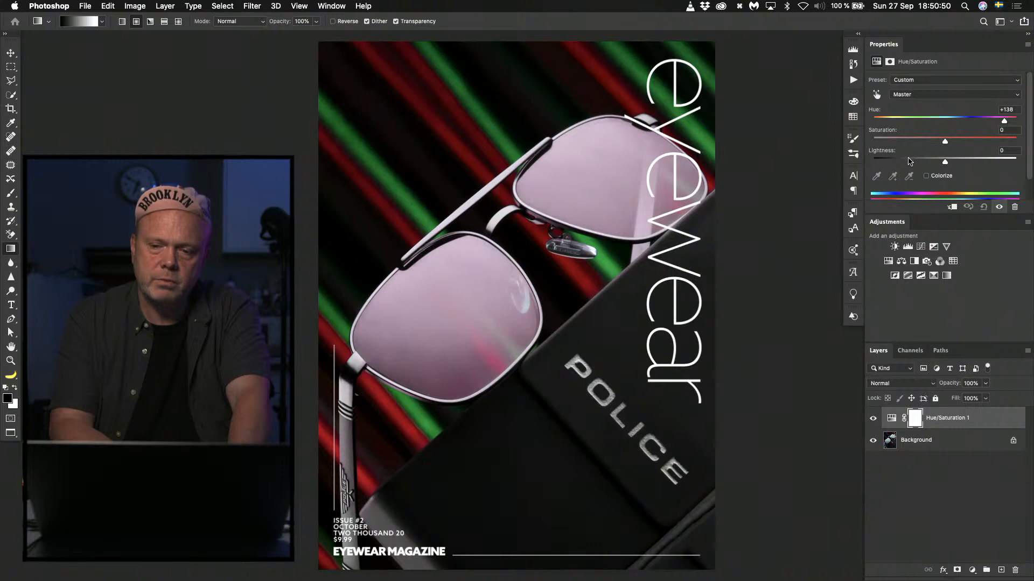
pyautogui.click(907, 140)
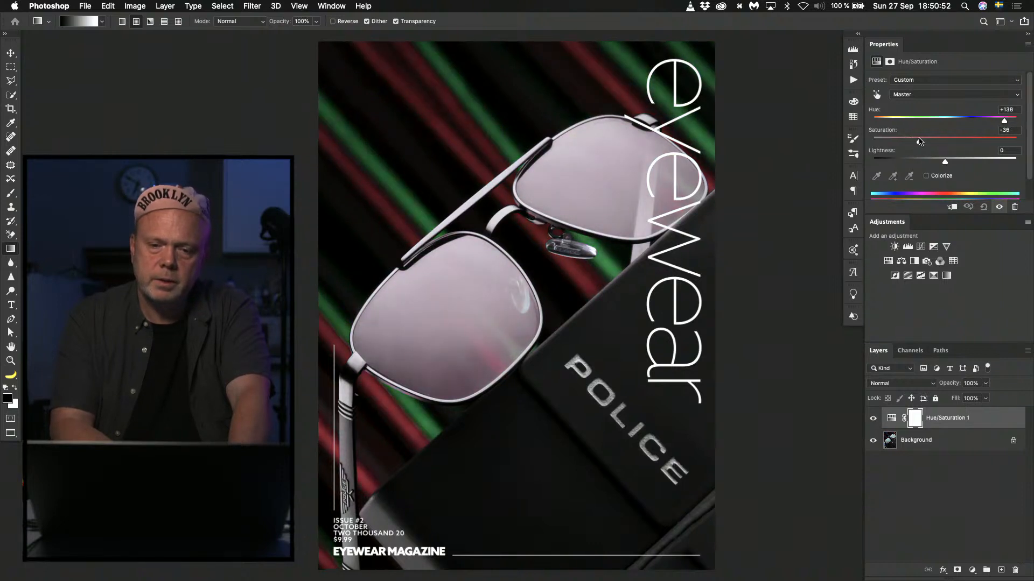
pyautogui.moveTo(1005, 123); pyautogui.dragTo(914, 128)
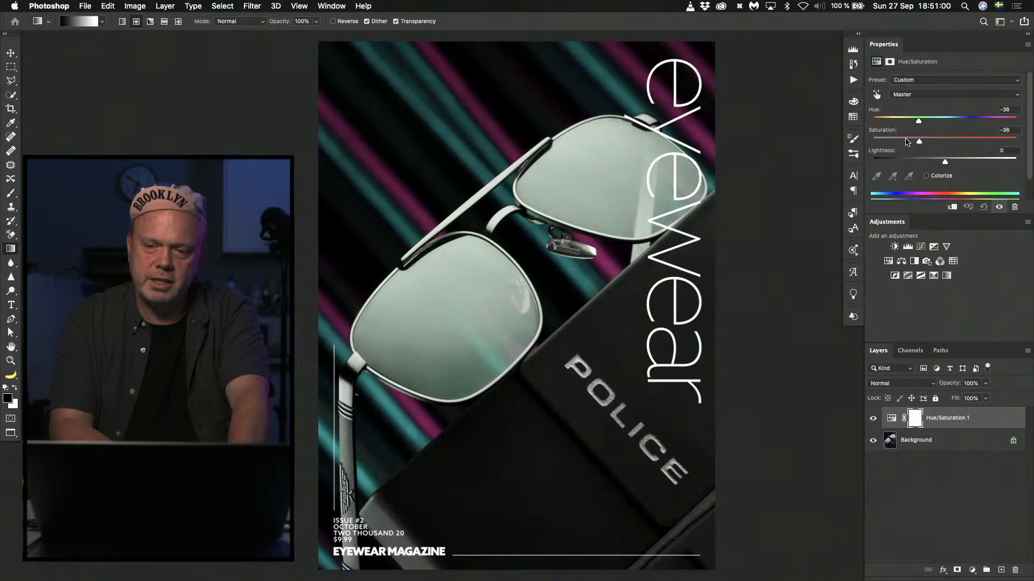
pyautogui.moveTo(907, 142); pyautogui.dragTo(904, 143)
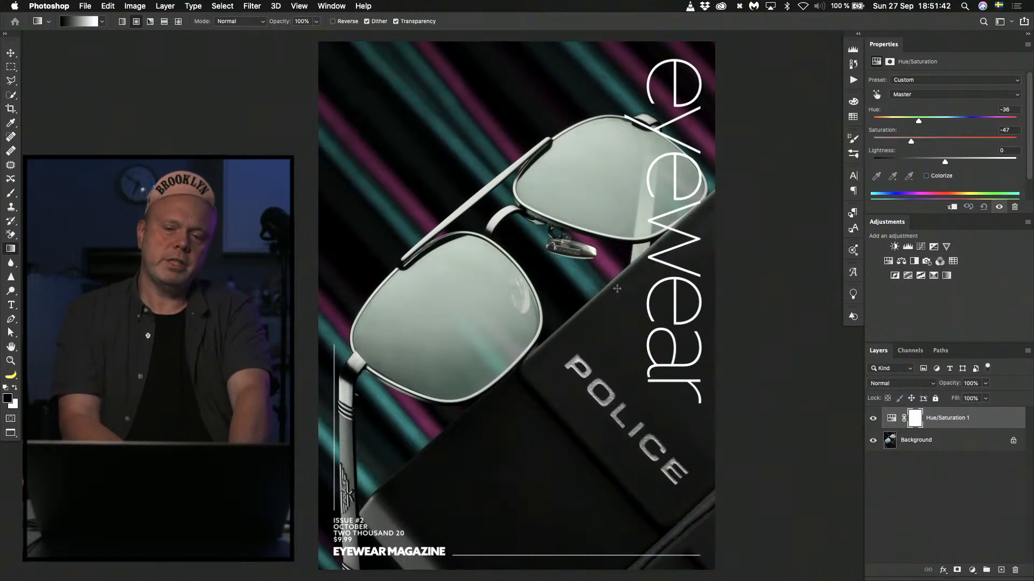
# Duplicate the Background layer and try the copy shifted about 348 px downwards before hiding it.
pyautogui.click(892, 444)
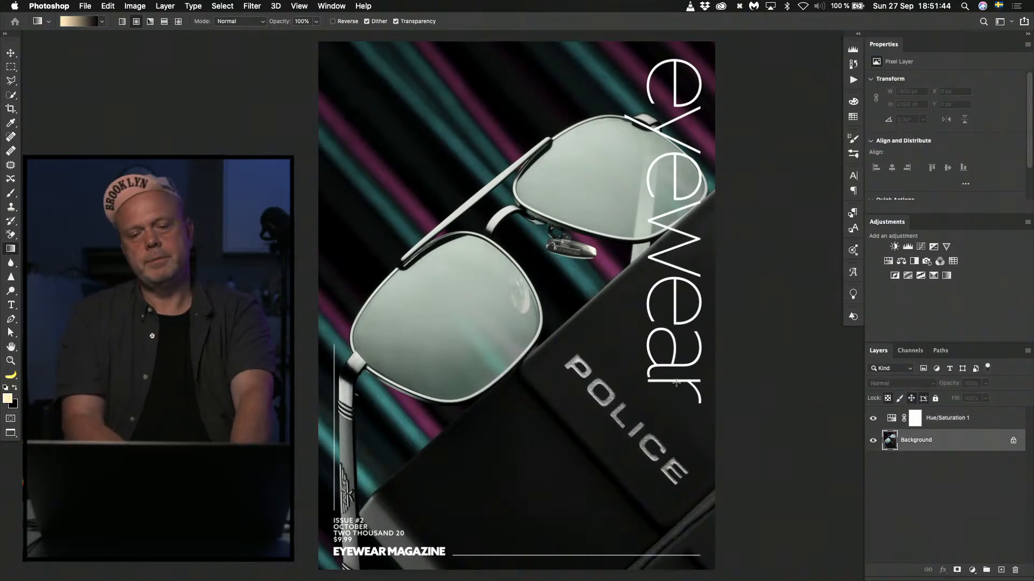
pyautogui.moveTo(497, 310); pyautogui.dragTo(496, 368)
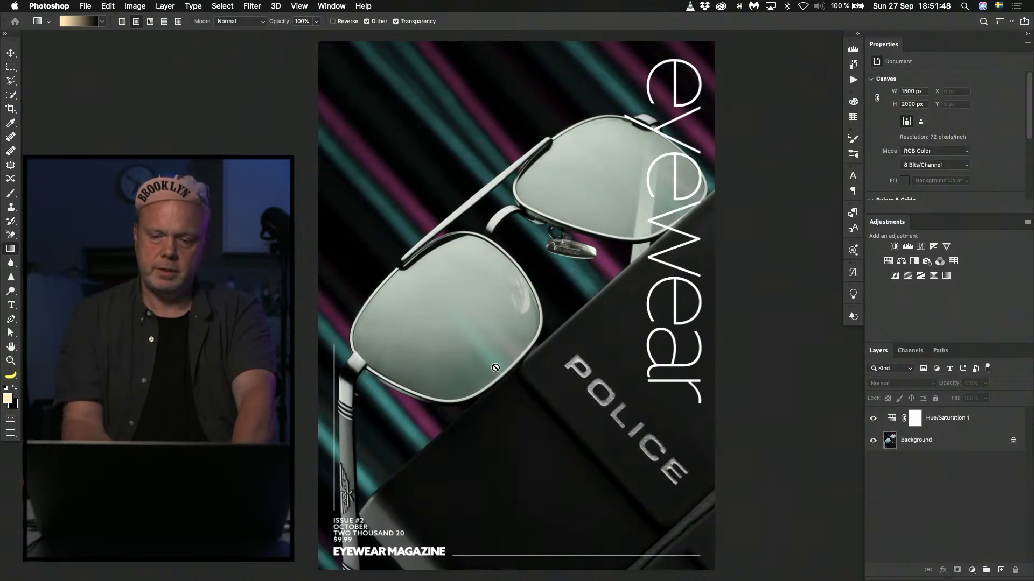
pyautogui.click(900, 450)
pyautogui.press('super+j')
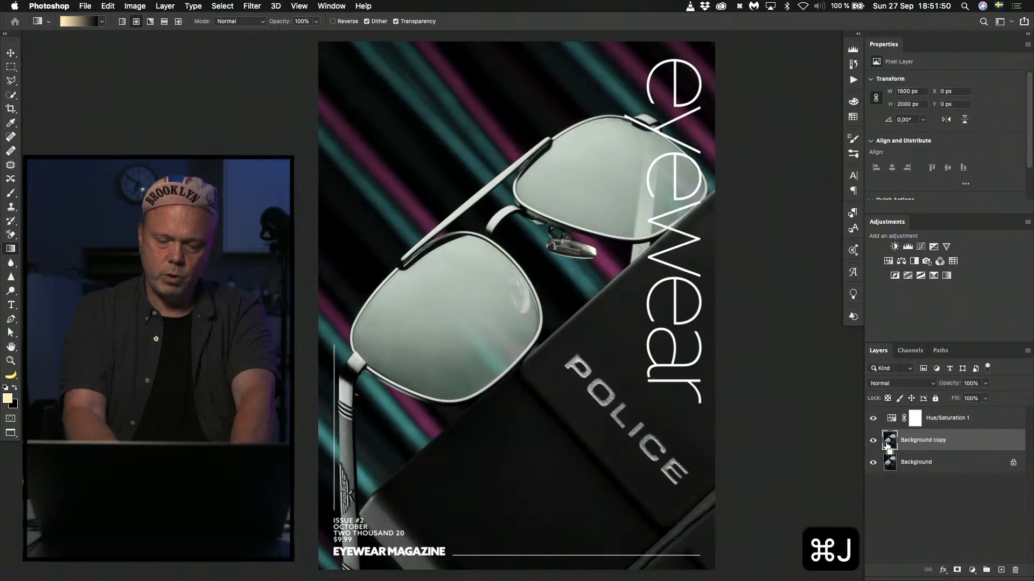
pyautogui.press('v')
pyautogui.moveTo(571, 309); pyautogui.dragTo(549, 401)
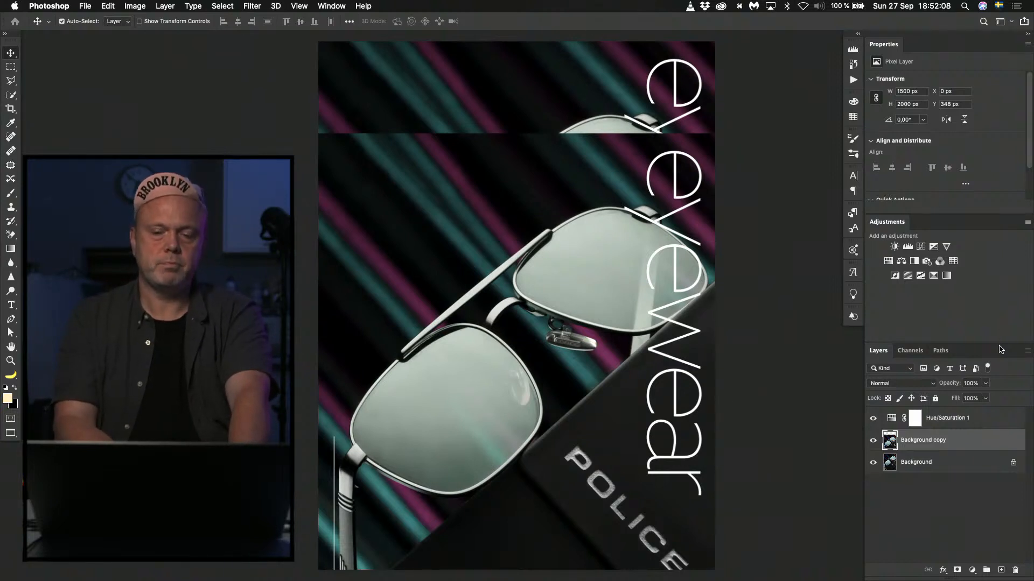
pyautogui.click(872, 441)
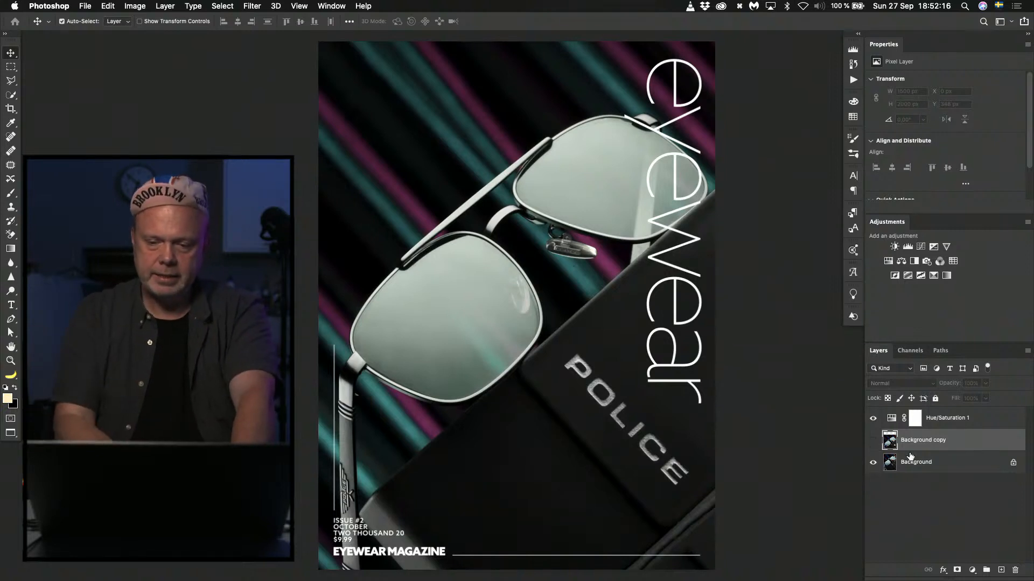
# Add a Camera Raw graduated filter to the Background from the cover's lower-right corner to the lower lens, with exposure -2,70.
pyautogui.click(889, 464)
pyautogui.press('shift+super+a')
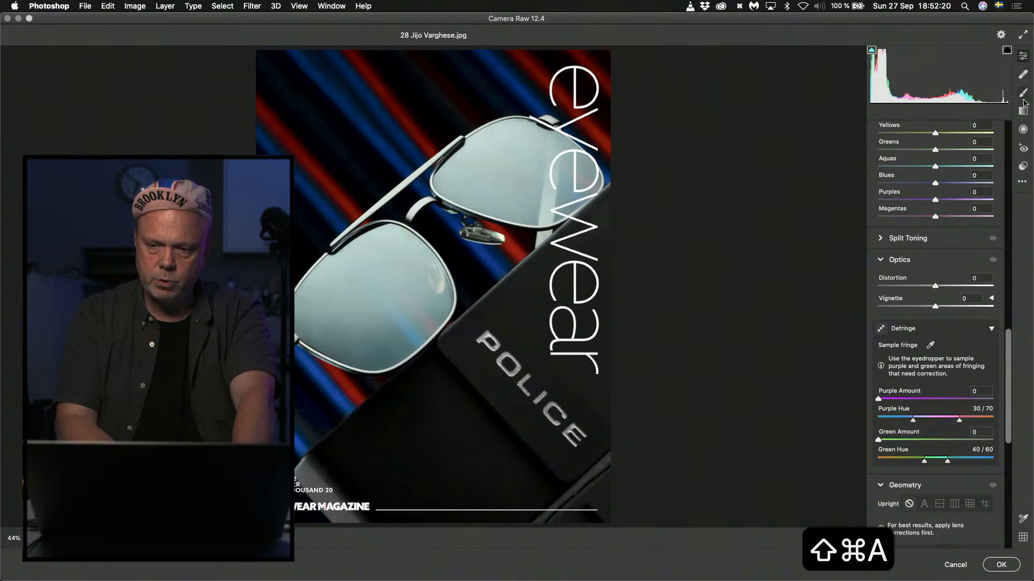
pyautogui.press('g')
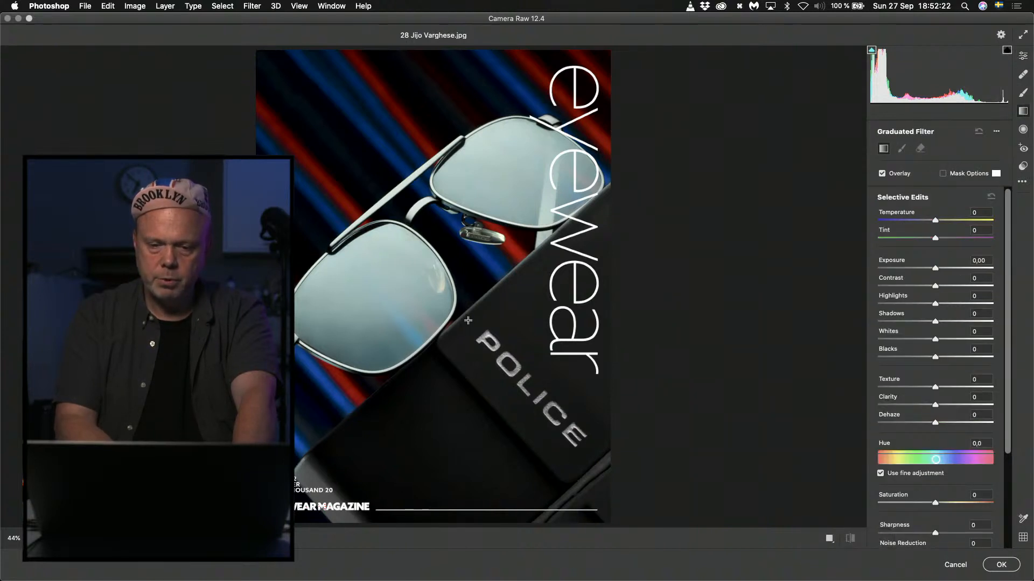
pyautogui.moveTo(618, 524); pyautogui.dragTo(450, 277)
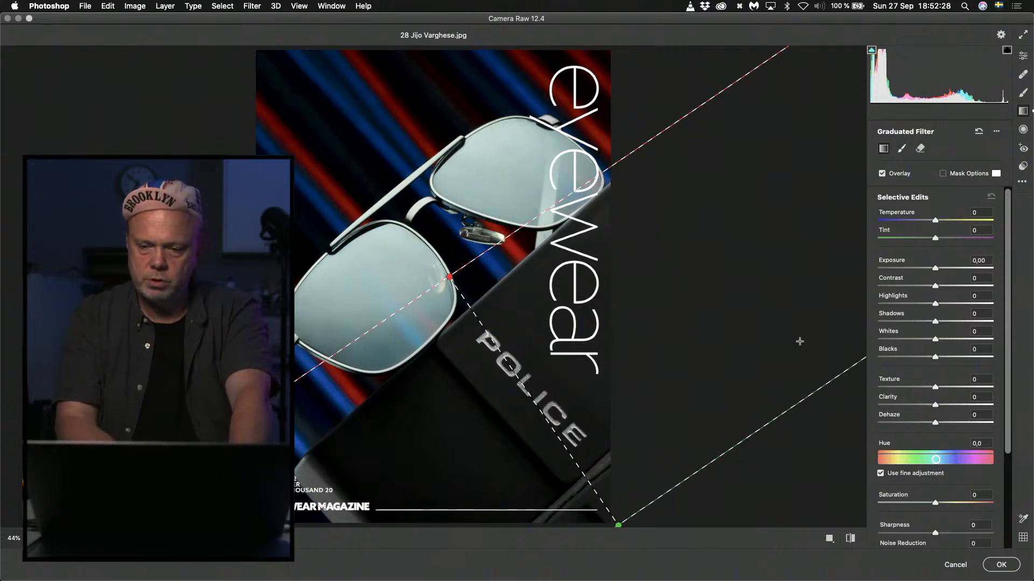
pyautogui.moveTo(931, 270); pyautogui.dragTo(897, 272)
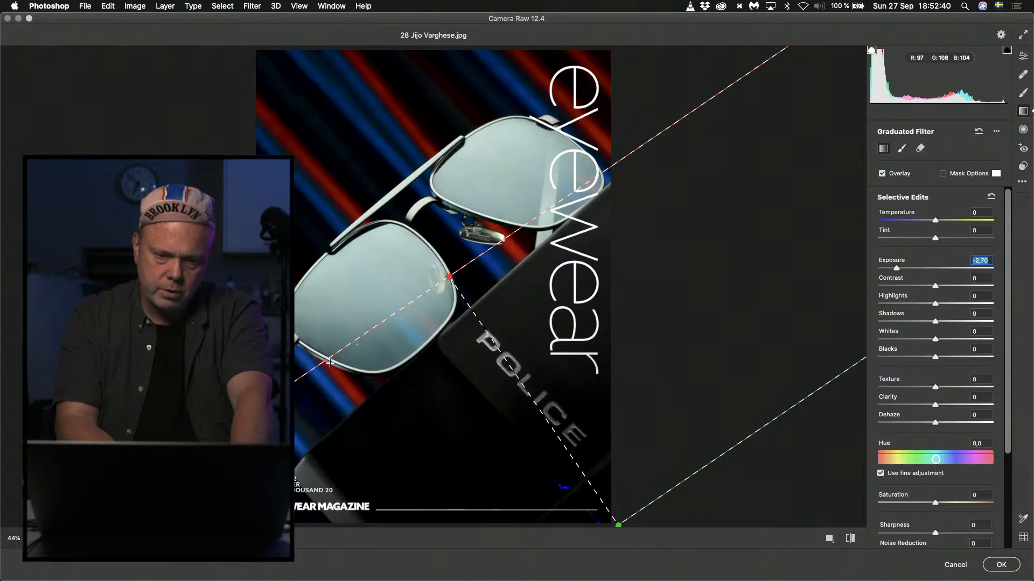
# Tilt the graduated filter steeper and extend its end point further into the lower lens, set shadows to -100, and apply it to the Background.
pyautogui.moveTo(325, 356); pyautogui.dragTo(321, 421)
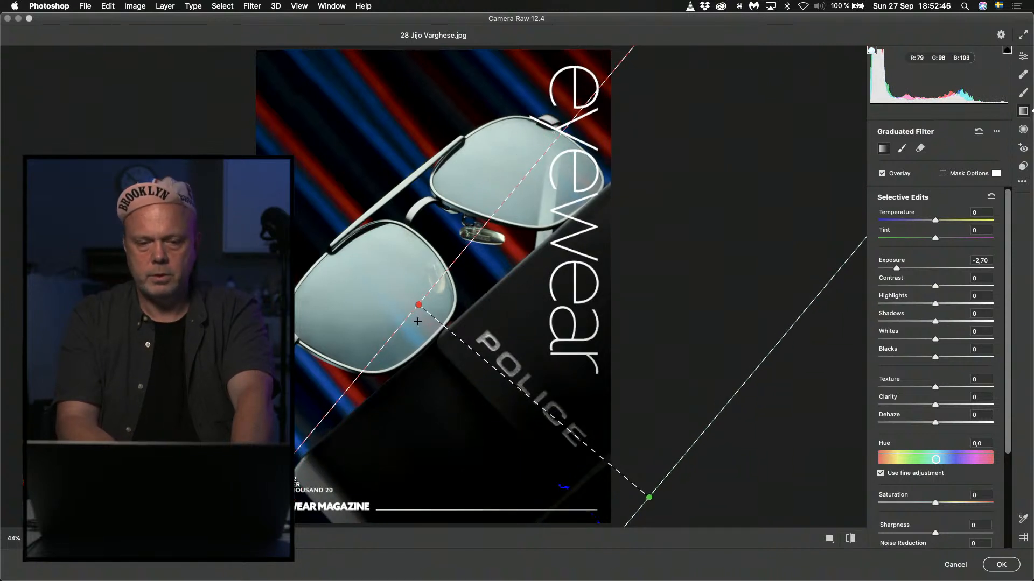
pyautogui.moveTo(420, 307); pyautogui.dragTo(393, 295)
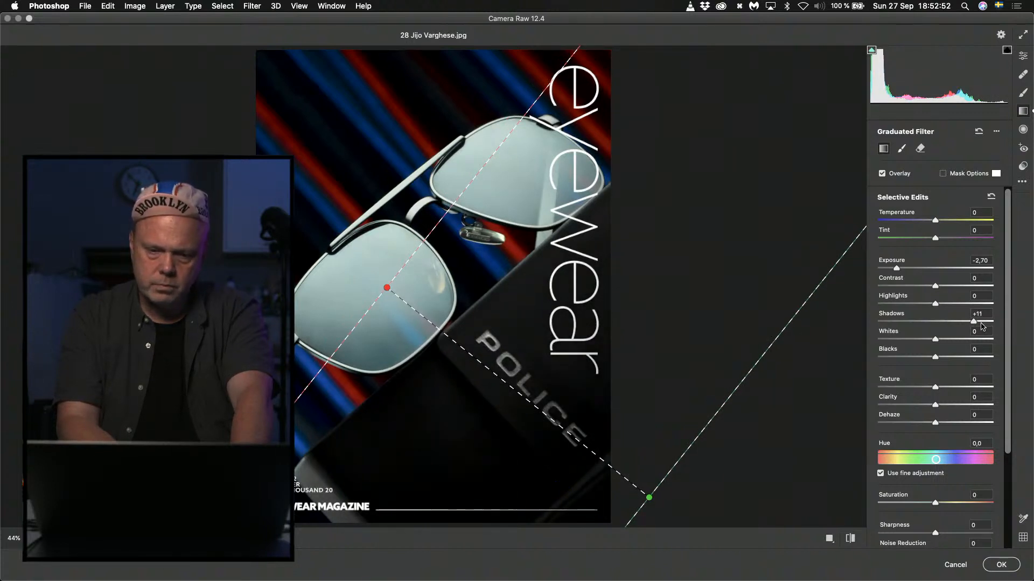
pyautogui.moveTo(939, 324); pyautogui.dragTo(864, 327)
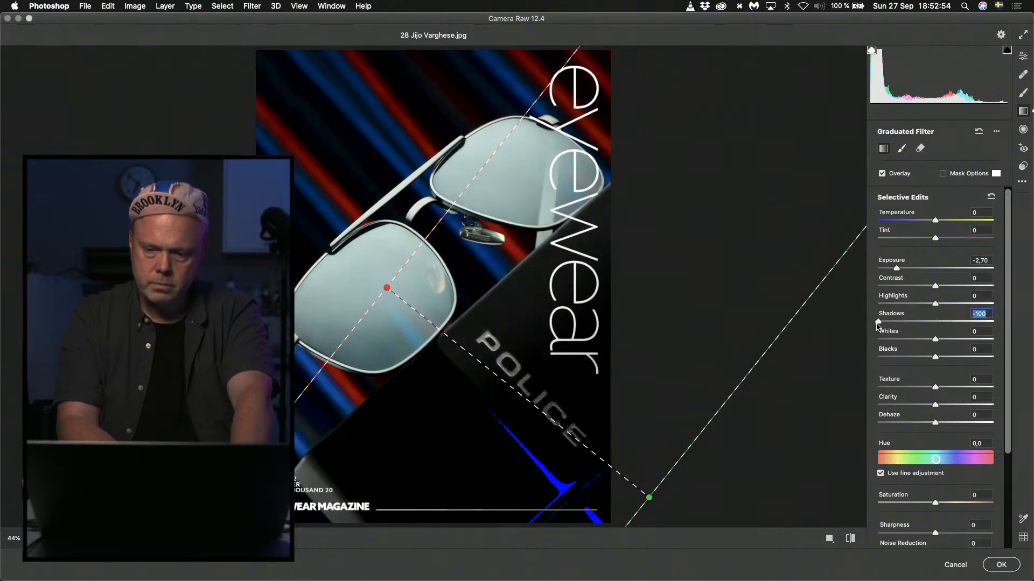
pyautogui.click(1002, 565)
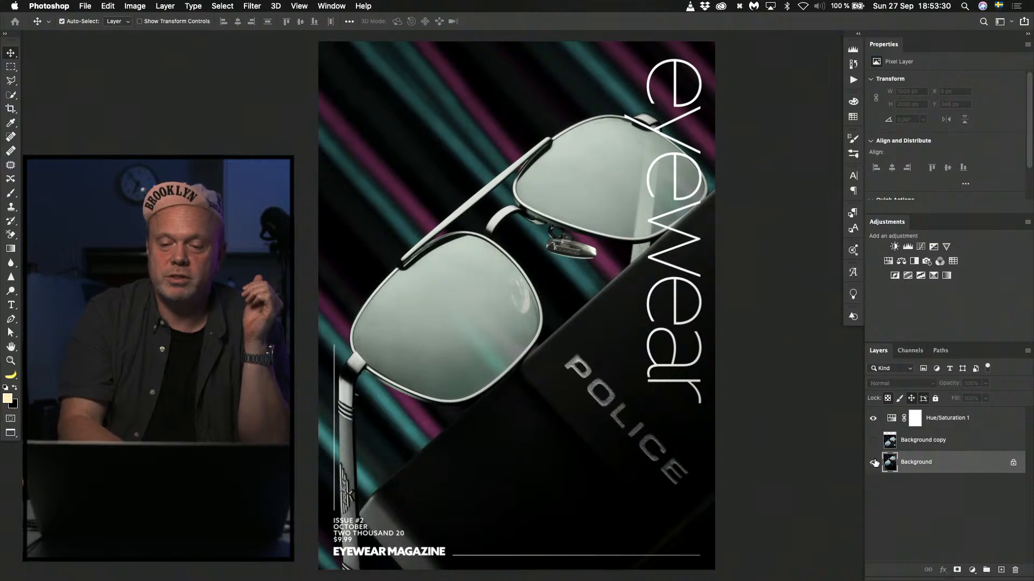
# Hide the Hue/Saturation adjustment layer, showing the shifted Background copy briefly for comparison before hiding it again.
pyautogui.click(873, 441)
pyautogui.click(872, 418)
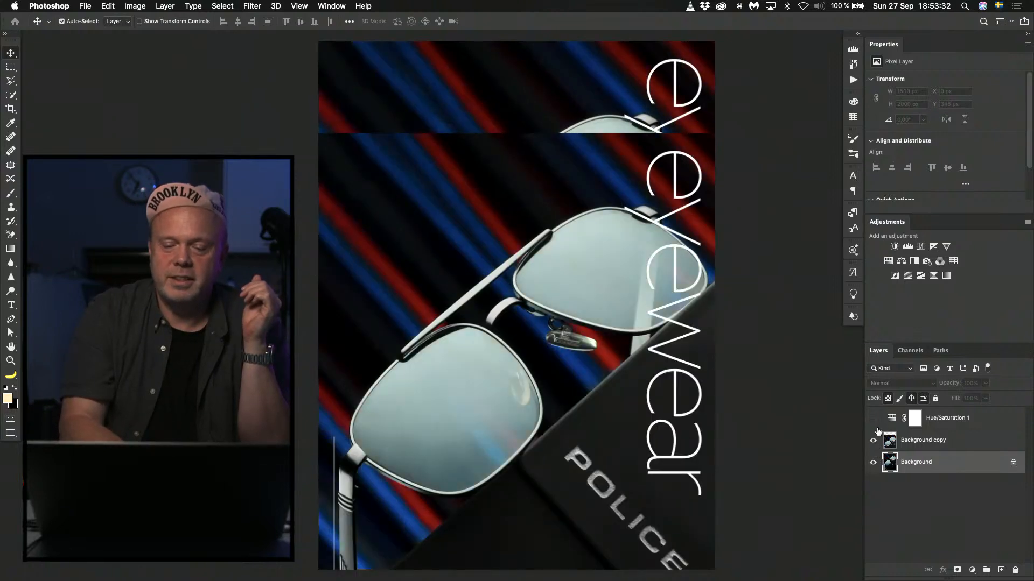
pyautogui.click(873, 440)
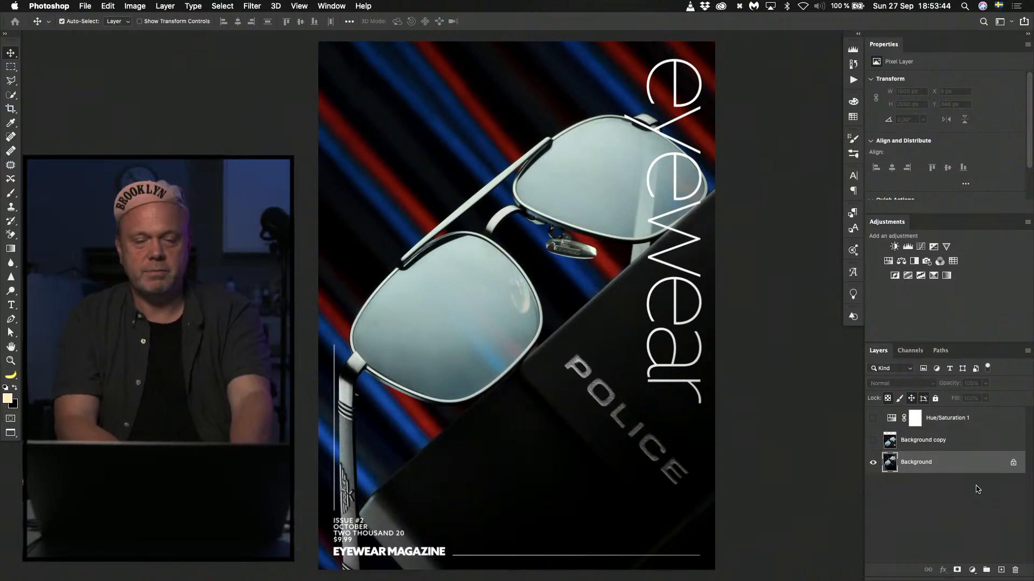
# Close the current cover without saving, switch to Finder, and open the cover file numbered 43 fitted to the screen.
pyautogui.press('super+w')
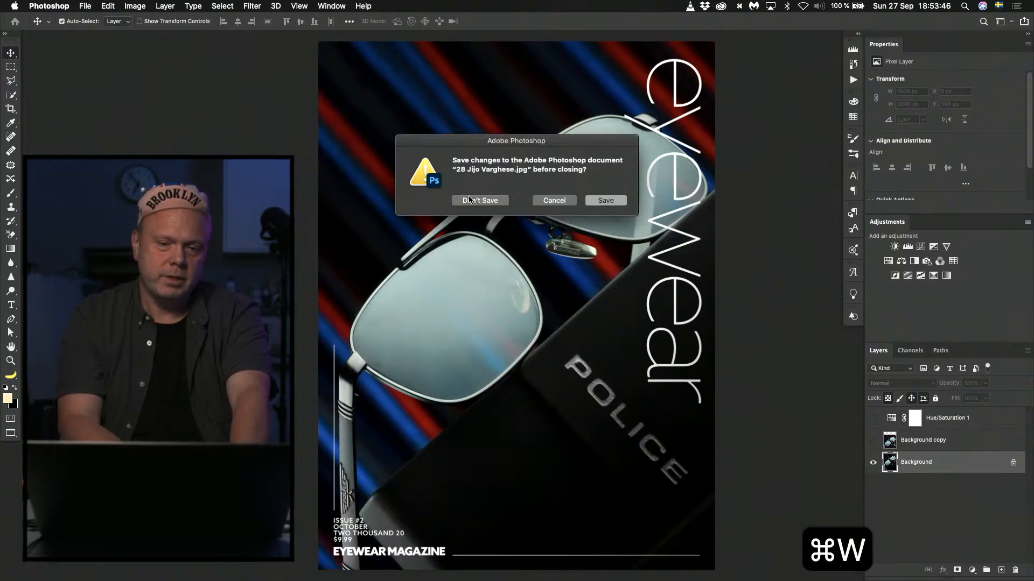
pyautogui.click(470, 200)
pyautogui.press('super+Tab')
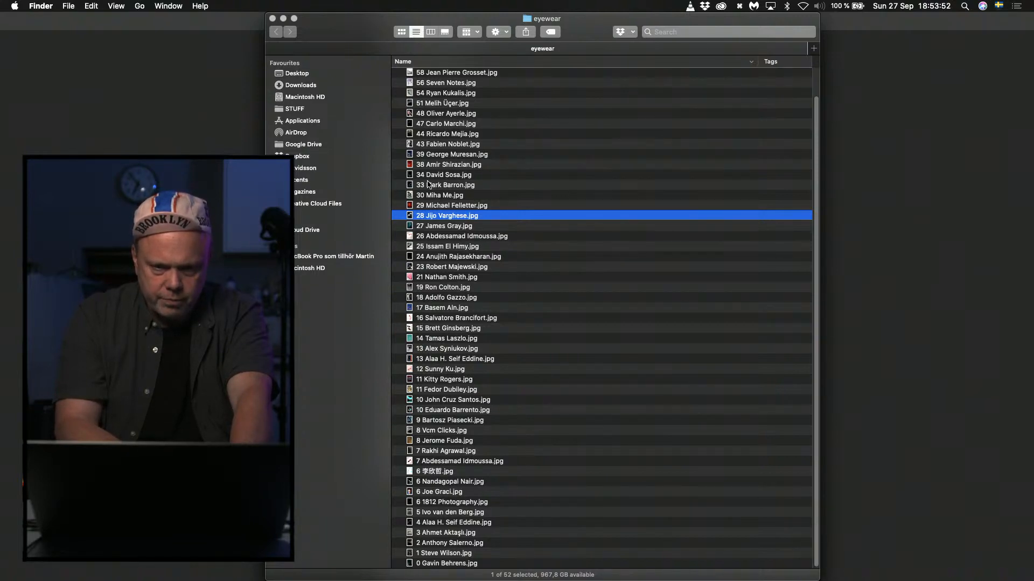
pyautogui.doubleClick(409, 144)
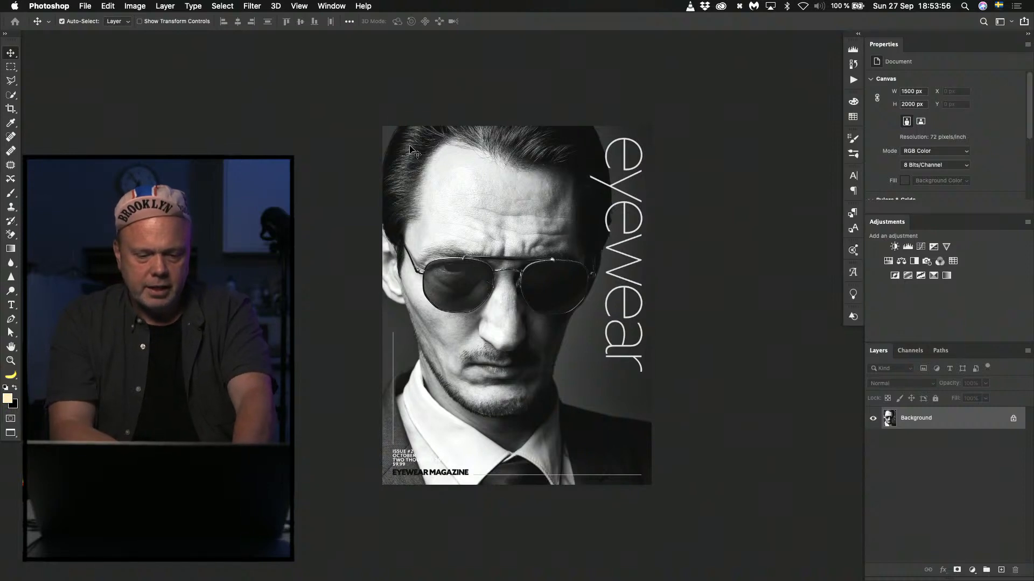
pyautogui.press('super+0')
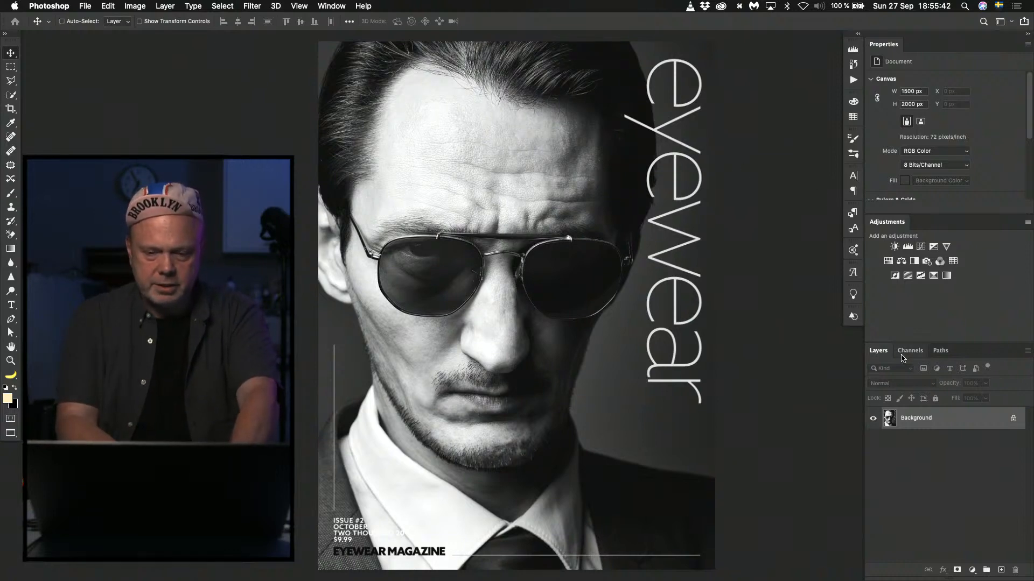
# Duplicate the Background and apply a Camera Raw graduated filter to the copy from the upper-left corner to below the glasses, exposure -0,90, highlights -7.
pyautogui.press('super+j')
pyautogui.press('shift+super+a')
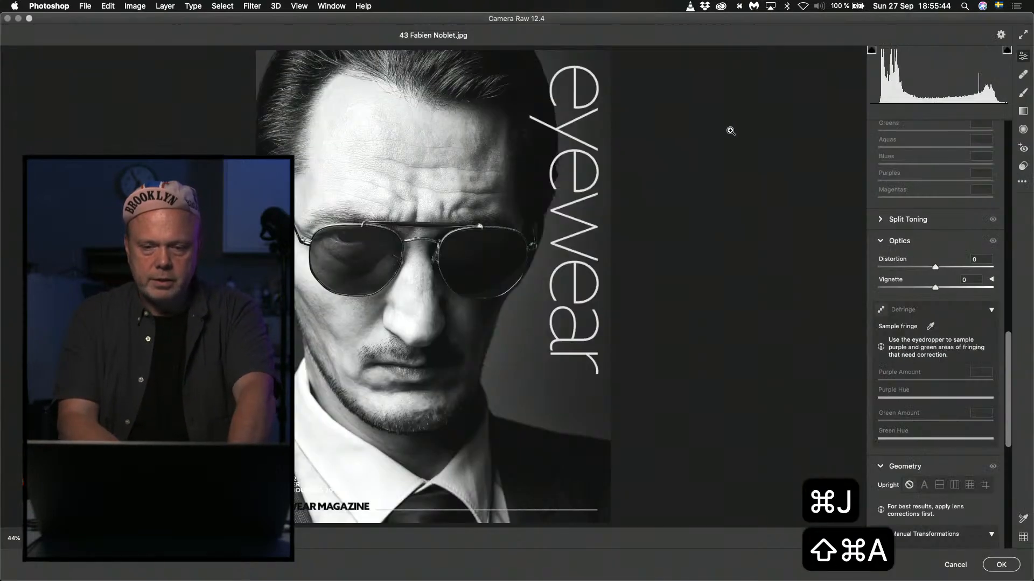
pyautogui.click(1022, 111)
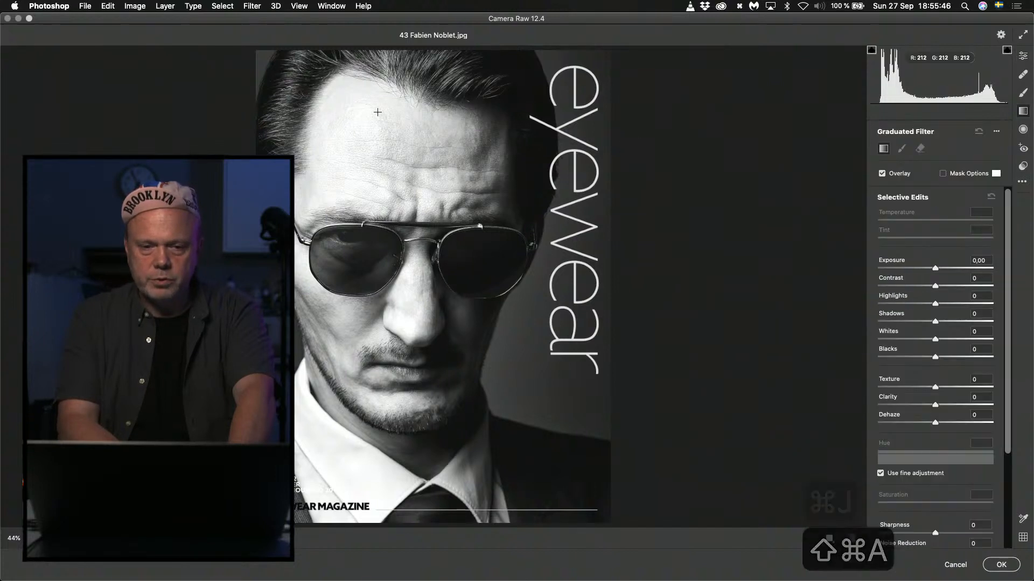
pyautogui.moveTo(279, 46); pyautogui.dragTo(320, 328)
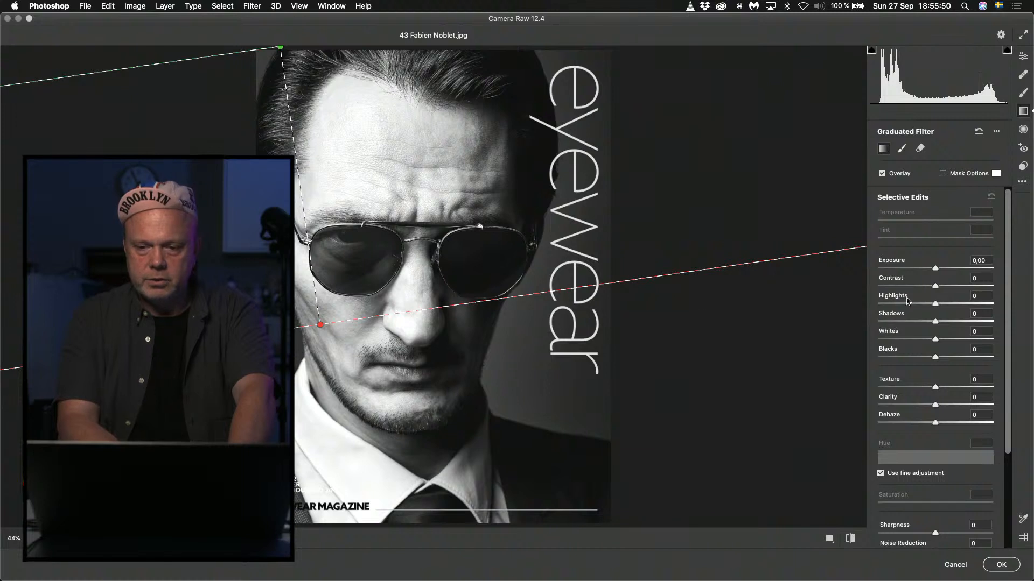
pyautogui.moveTo(936, 270)
pyautogui.mouseDown()
pyautogui.moveTo(909, 270)
pyautogui.moveTo(923, 271)
pyautogui.mouseUp()
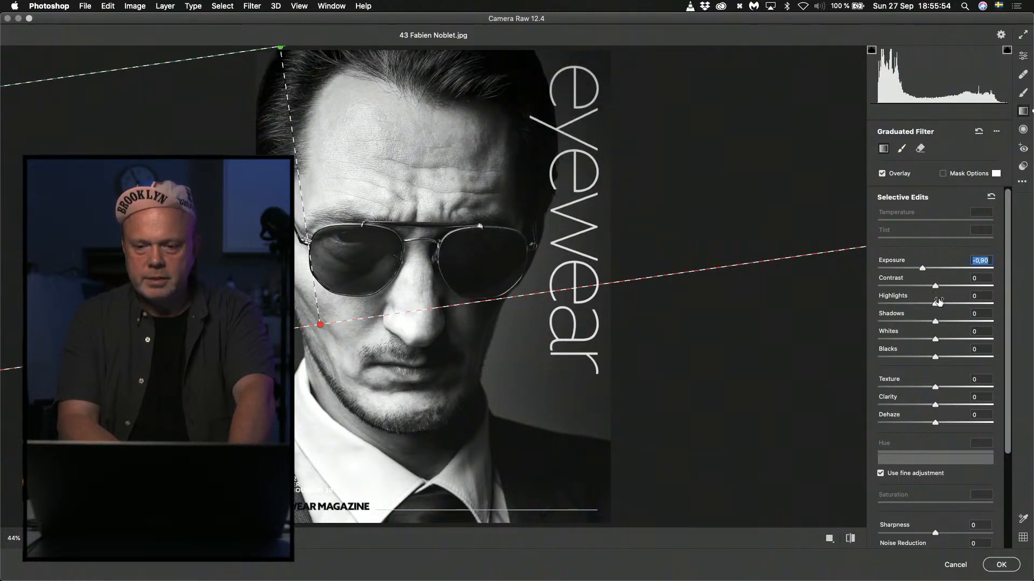
pyautogui.moveTo(935, 306)
pyautogui.mouseDown()
pyautogui.moveTo(919, 305)
pyautogui.moveTo(937, 307)
pyautogui.mouseUp()
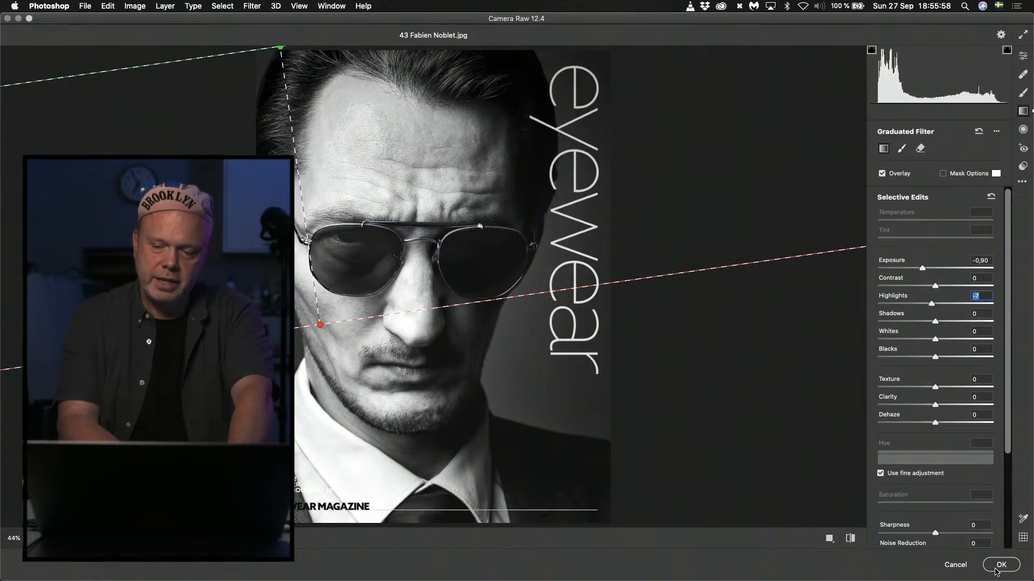
pyautogui.click(1000, 565)
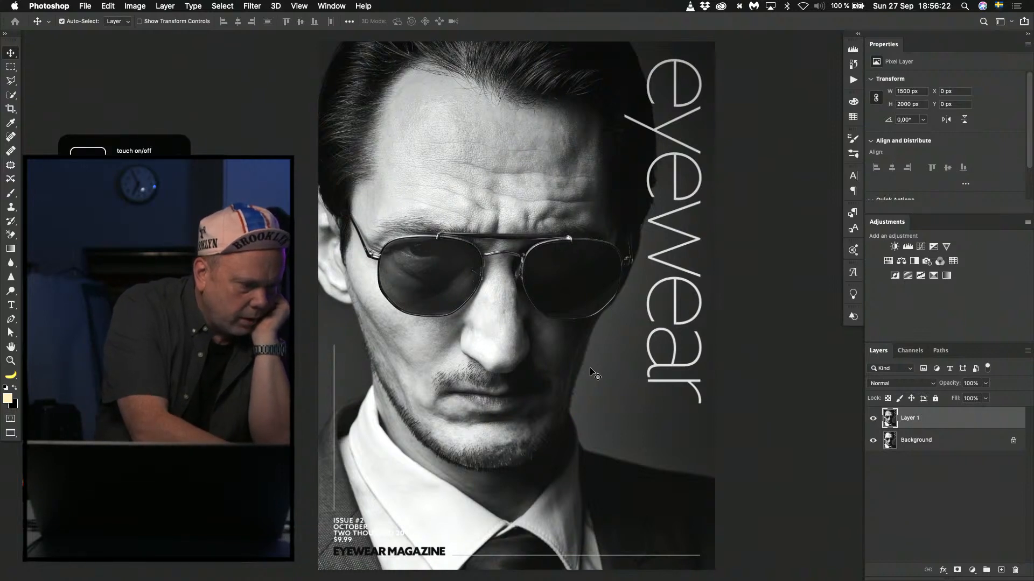
# Close the portrait cover without saving, open the first of the two cover files numbered 13 from Finder, and inspect it at 100%.
pyautogui.scroll(3, 594, 373)
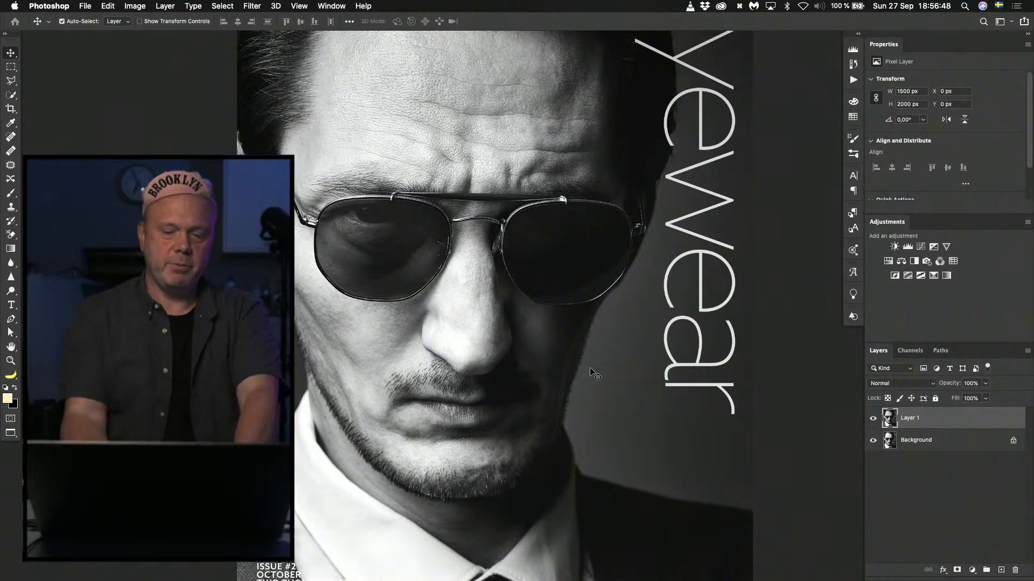
pyautogui.press('super+0')
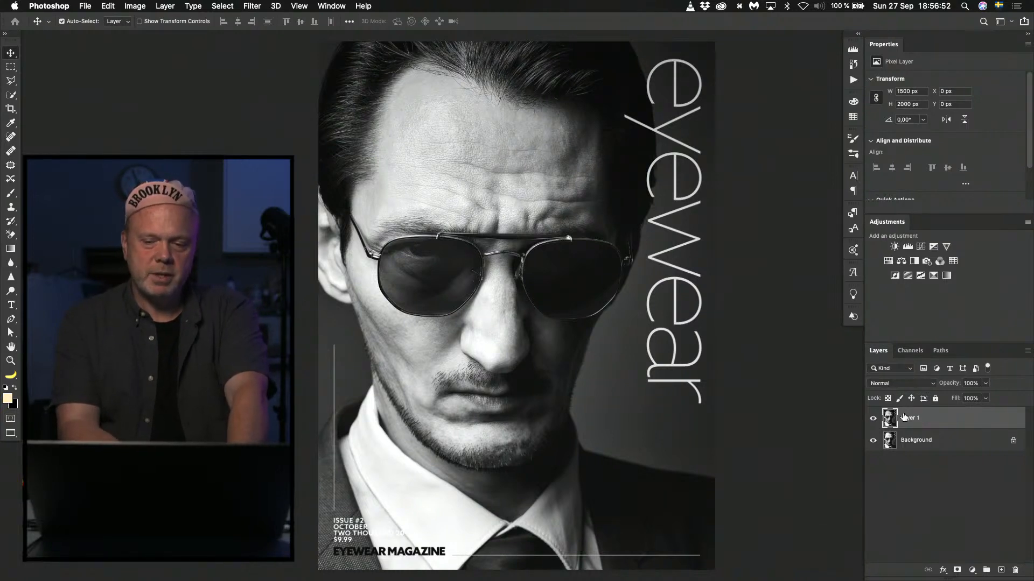
pyautogui.press('super+w')
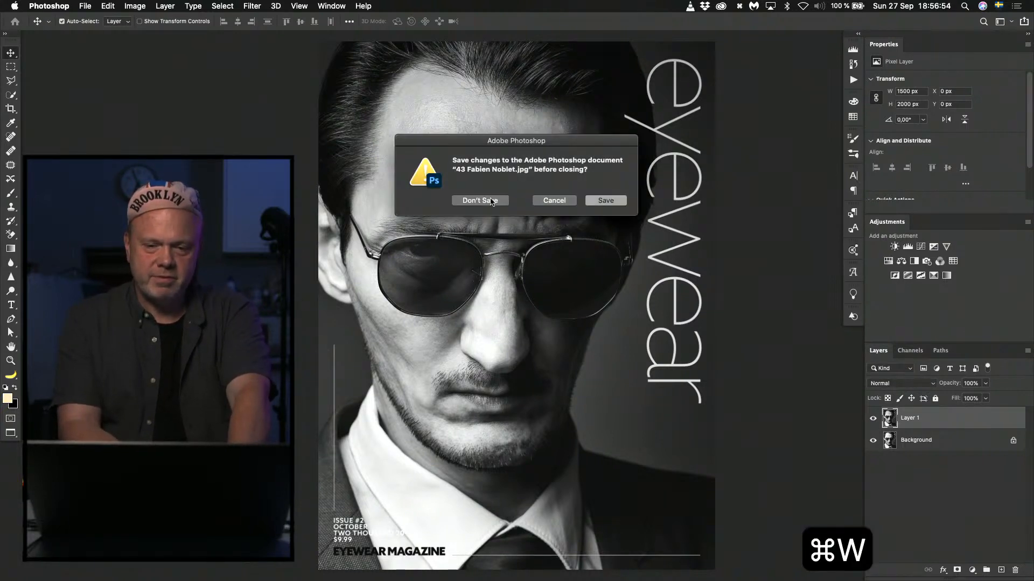
pyautogui.click(480, 200)
pyautogui.press('super+Tab')
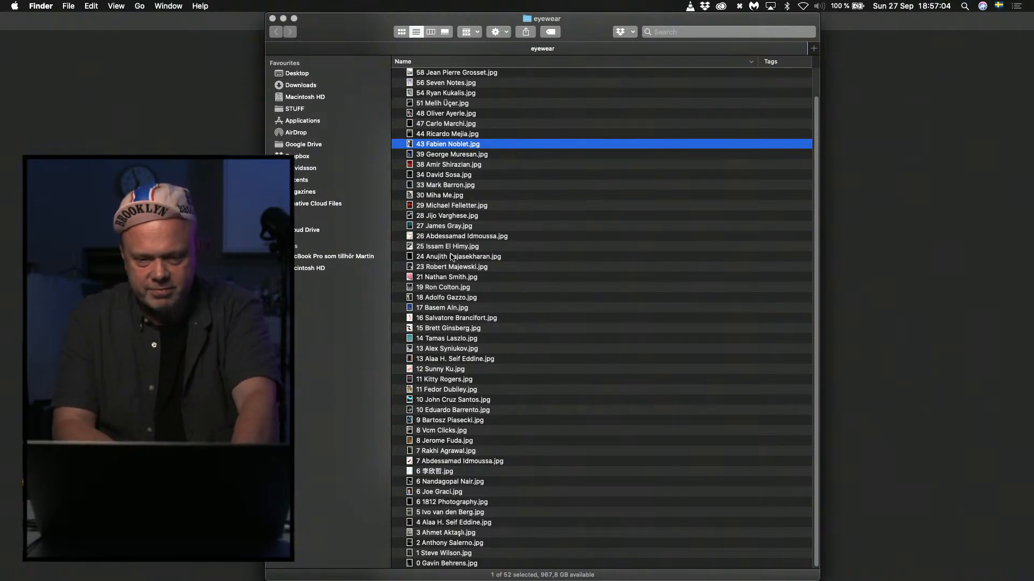
pyautogui.doubleClick(441, 348)
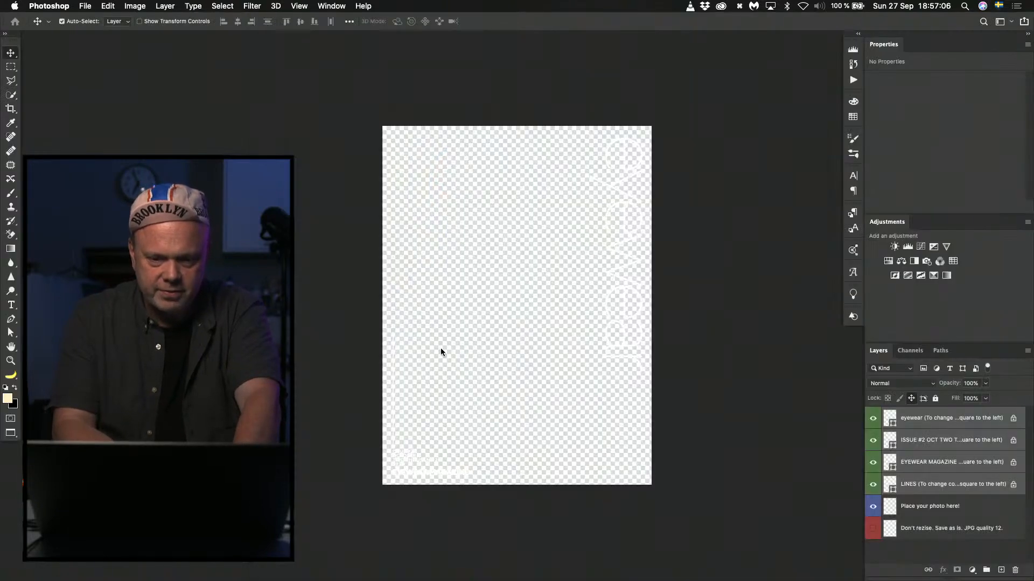
pyautogui.press('super+0')
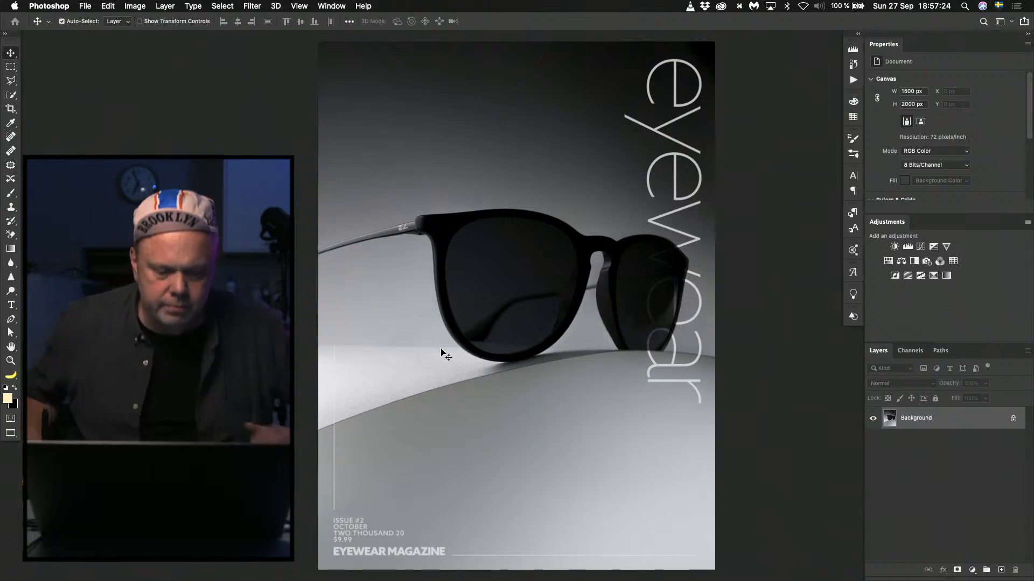
pyautogui.press('super+1')
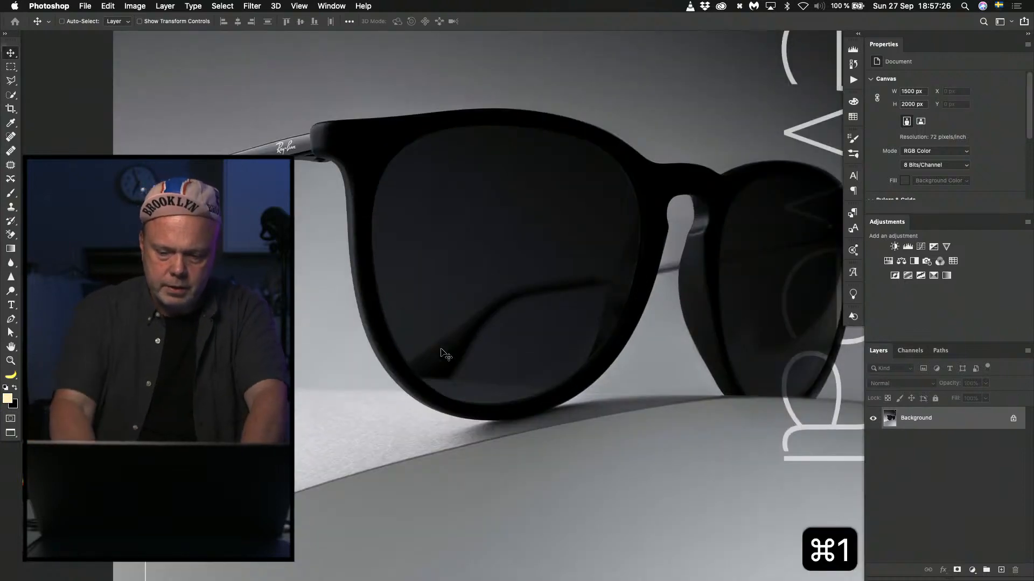
pyautogui.press('super+0')
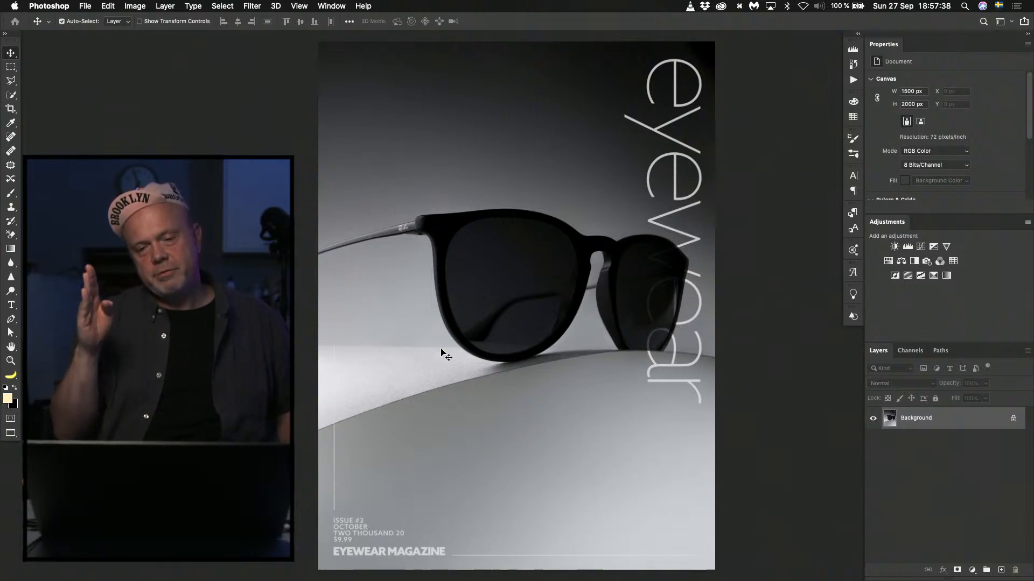
# Duplicate the Background layer, try the copy shifted 200 px to the left and 130 px down, and hide it.
pyautogui.press('super+j')
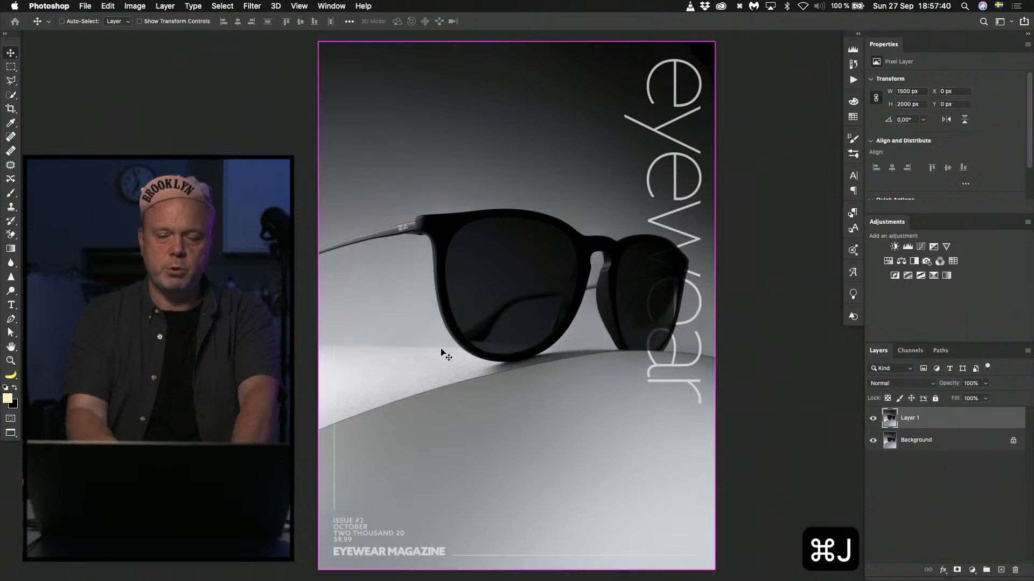
pyautogui.press('shift+super+Left')
pyautogui.press('shift+super+Left')
pyautogui.press('shift+super+Left')
pyautogui.press('shift+super+Left')
pyautogui.press('shift+super+Left')
pyautogui.press('shift+super+Left')
pyautogui.press('shift+super+Left')
pyautogui.press('shift+super+Left')
pyautogui.press('shift+super+Left')
pyautogui.press('shift+super+Left')
pyautogui.press('shift+super+Left')
pyautogui.press('shift+super+Left')
pyautogui.press('shift+super+Left')
pyautogui.press('shift+super+Left')
pyautogui.press('shift+super+Left')
pyautogui.press('shift+super+Left')
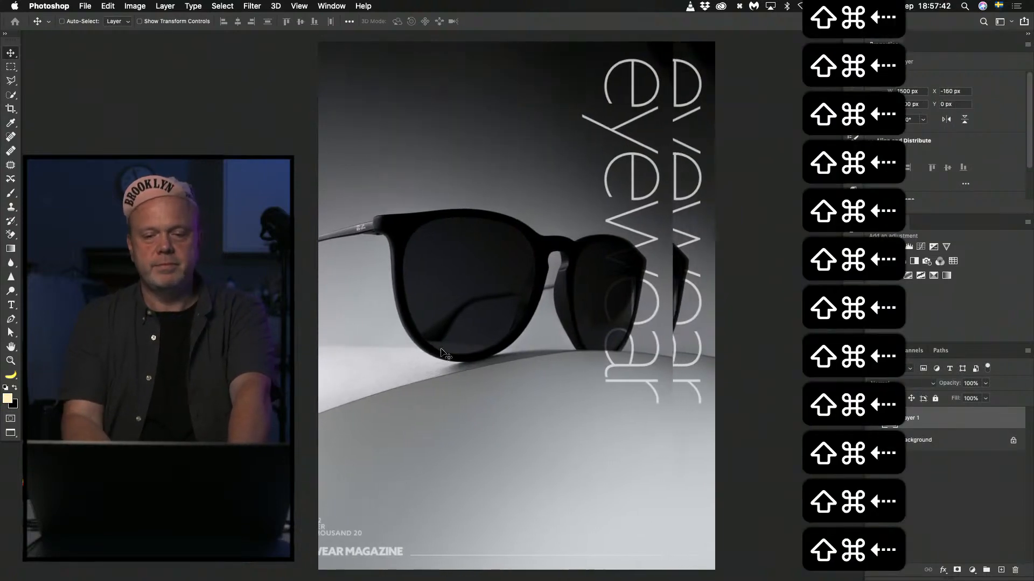
pyautogui.press('shift+super+Left')
pyautogui.press('shift+super+Left')
pyautogui.press('shift+super+Left')
pyautogui.press('shift+super+Left')
pyautogui.press('shift+super+Left')
pyautogui.press('shift+super+Down')
pyautogui.press('shift+super+Down')
pyautogui.press('shift+super+Down')
pyautogui.press('shift+super+Down')
pyautogui.press('shift+super+Down')
pyautogui.press('shift+super+Down')
pyautogui.press('shift+super+Down')
pyautogui.press('shift+super+Down')
pyautogui.press('shift+super+Down')
pyautogui.press('shift+super+Down')
pyautogui.press('shift+super+Down')
pyautogui.press('shift+super+Down')
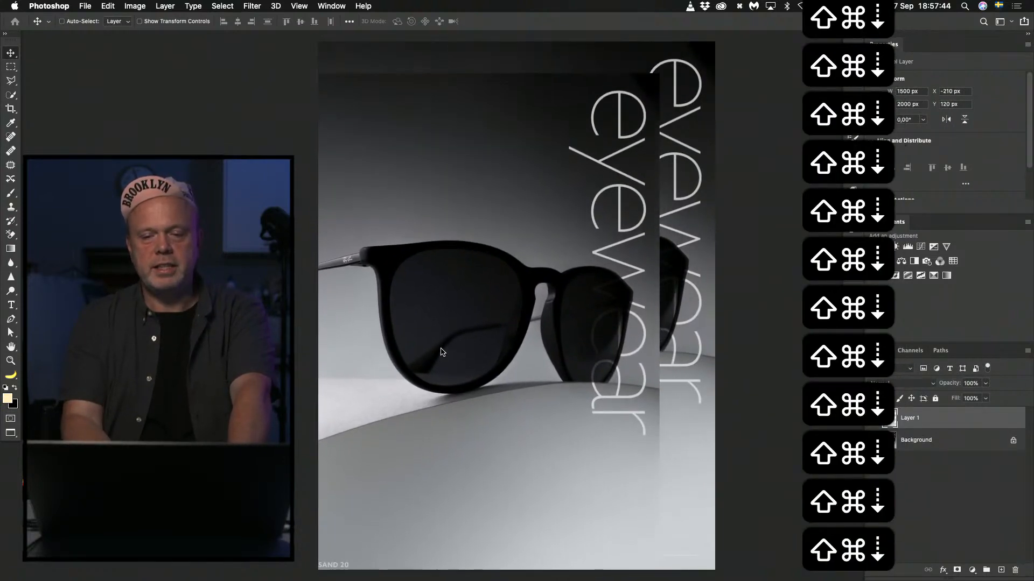
pyautogui.press('shift+super+Down')
pyautogui.press('shift+super+Right')
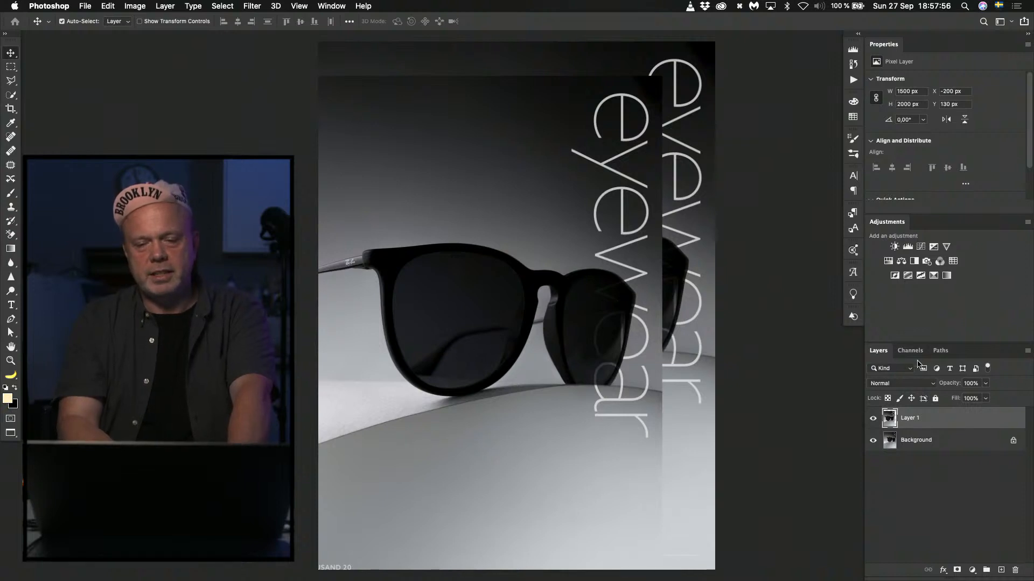
pyautogui.click(872, 417)
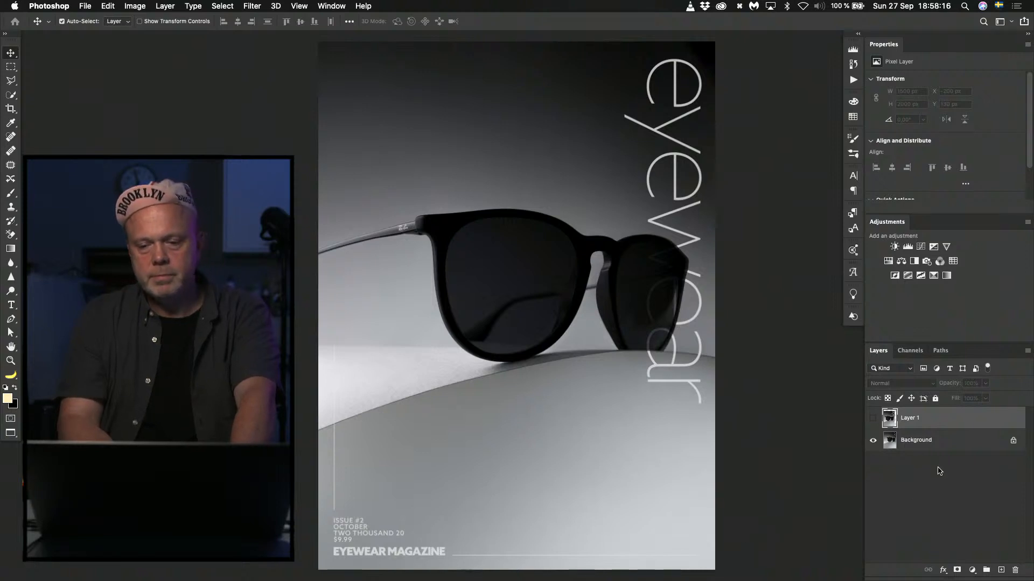
# Apply a Camera Raw graduated filter to the Background from the cover's lower-right corner up to the right lens, with exposure -3,30.
pyautogui.click(912, 442)
pyautogui.press('shift+super+a')
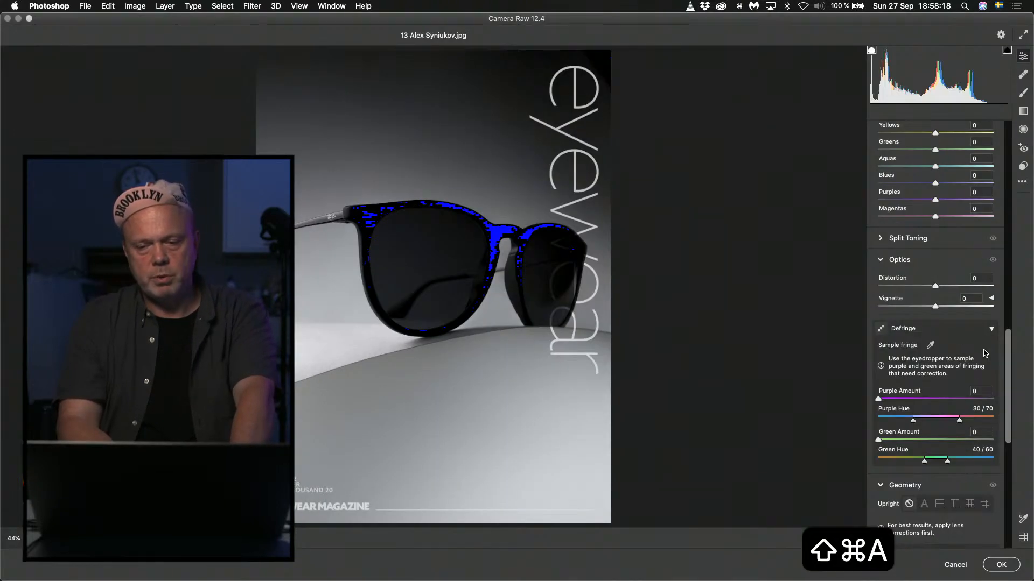
pyautogui.click(1023, 110)
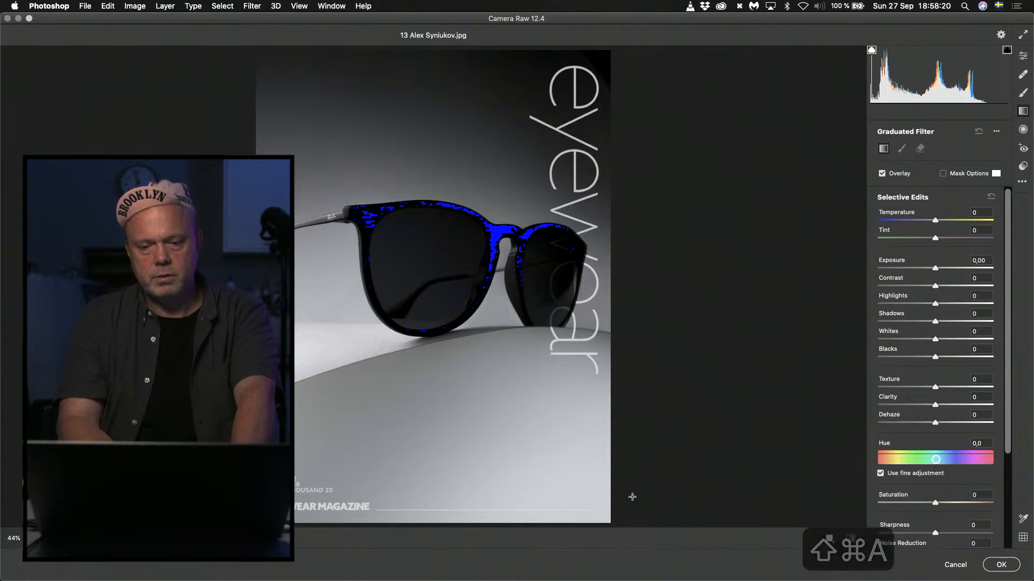
pyautogui.moveTo(624, 515); pyautogui.dragTo(528, 302)
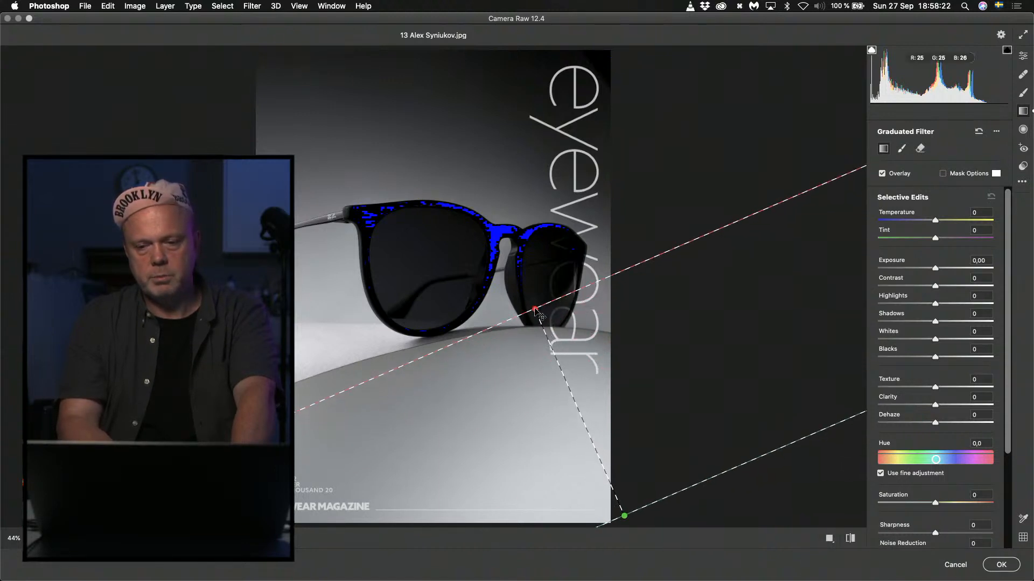
pyautogui.moveTo(903, 269); pyautogui.dragTo(889, 269)
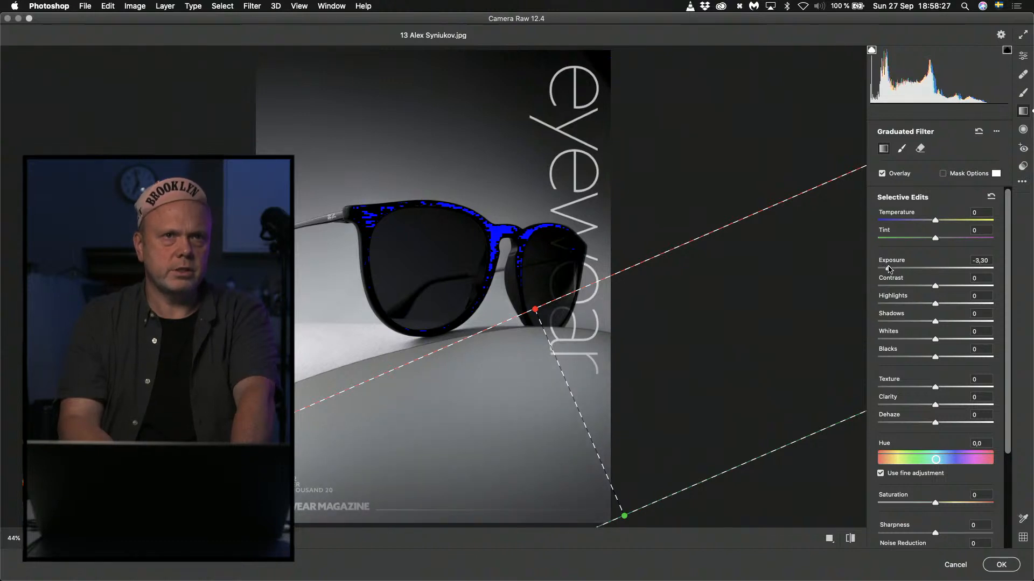
pyautogui.click(1001, 564)
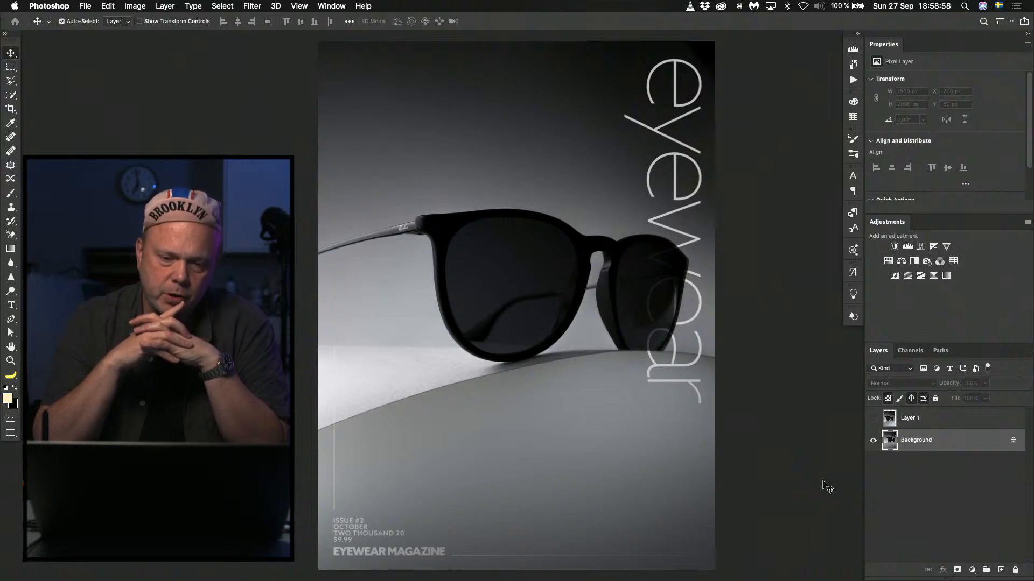
pyautogui.press('w')
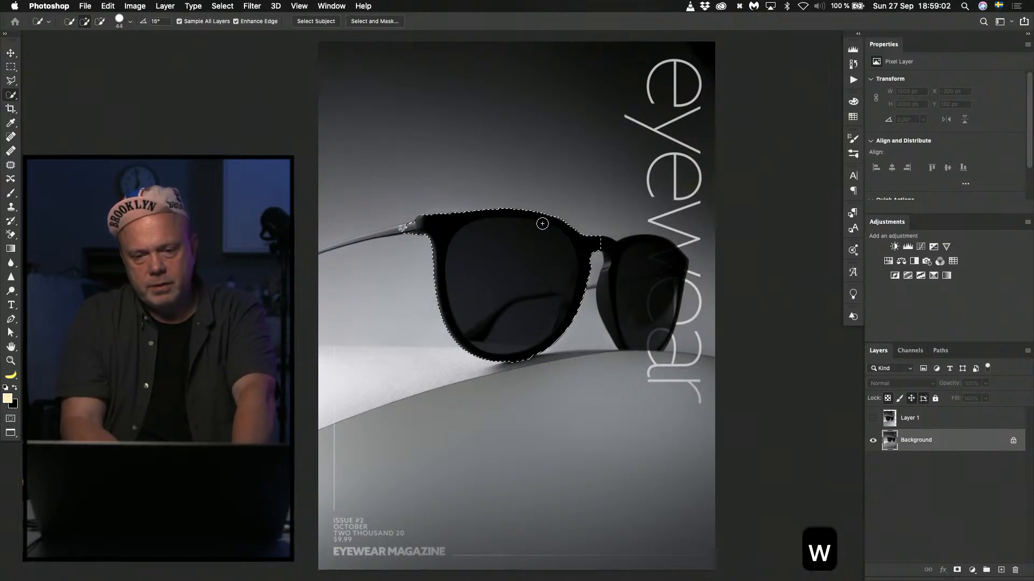
pyautogui.press('super+z')
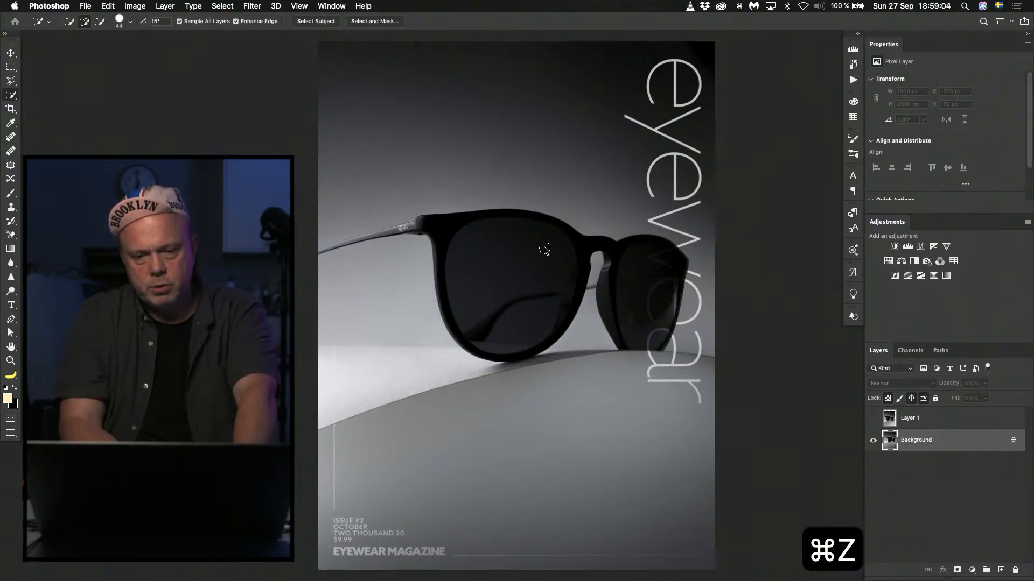
pyautogui.press('super+z')
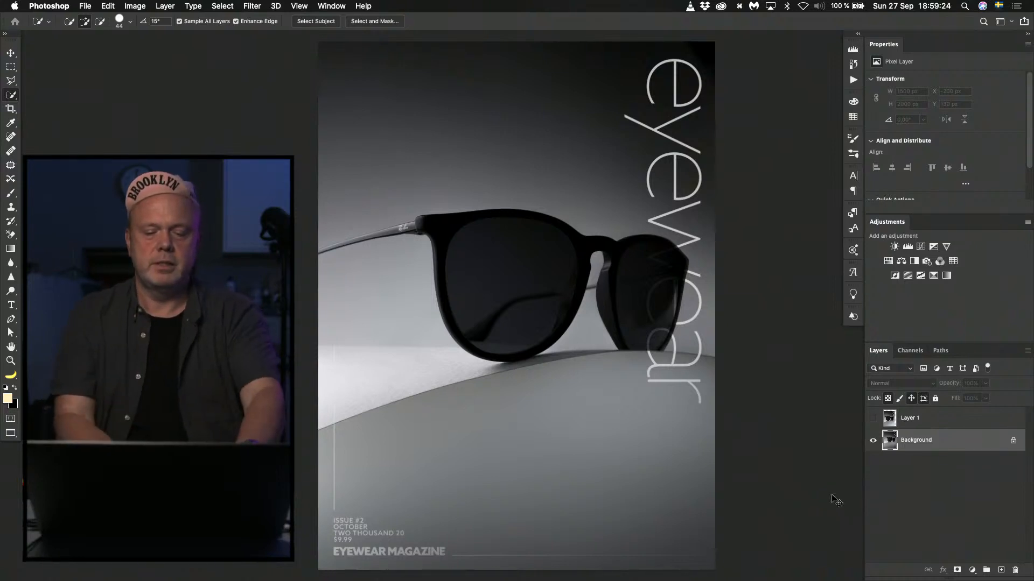
pyautogui.press('super+t')
# Close the cover without saving, open the cover file numbered 58 from Finder, and fit it to the window.
pyautogui.click(915, 425)
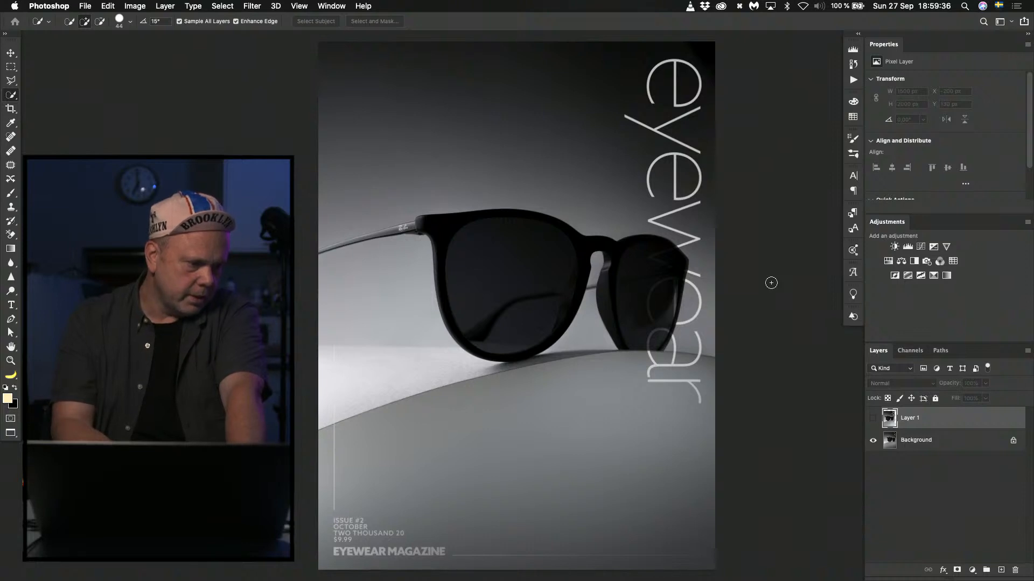
pyautogui.press('super+w')
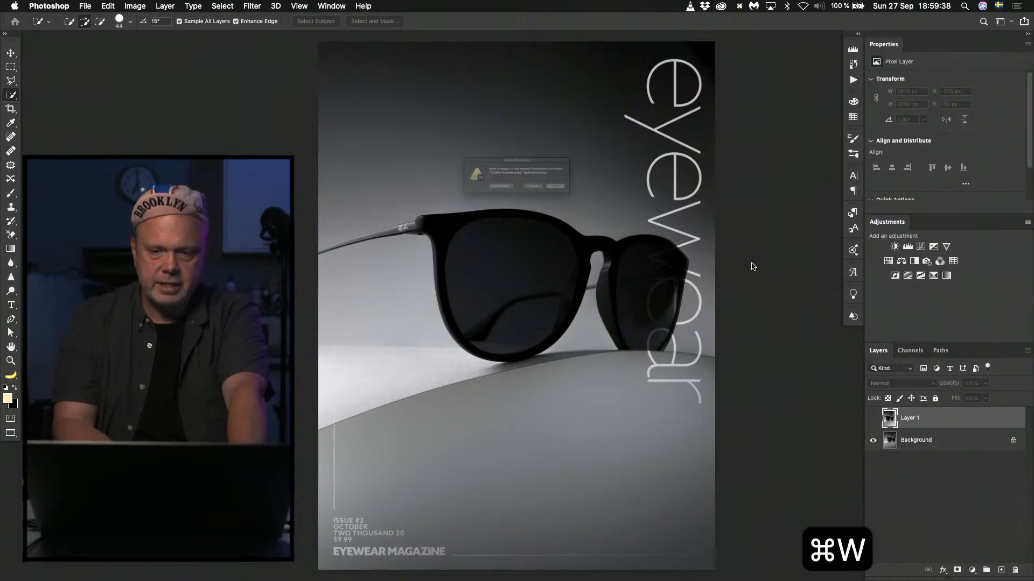
pyautogui.click(495, 202)
pyautogui.press('super+Tab')
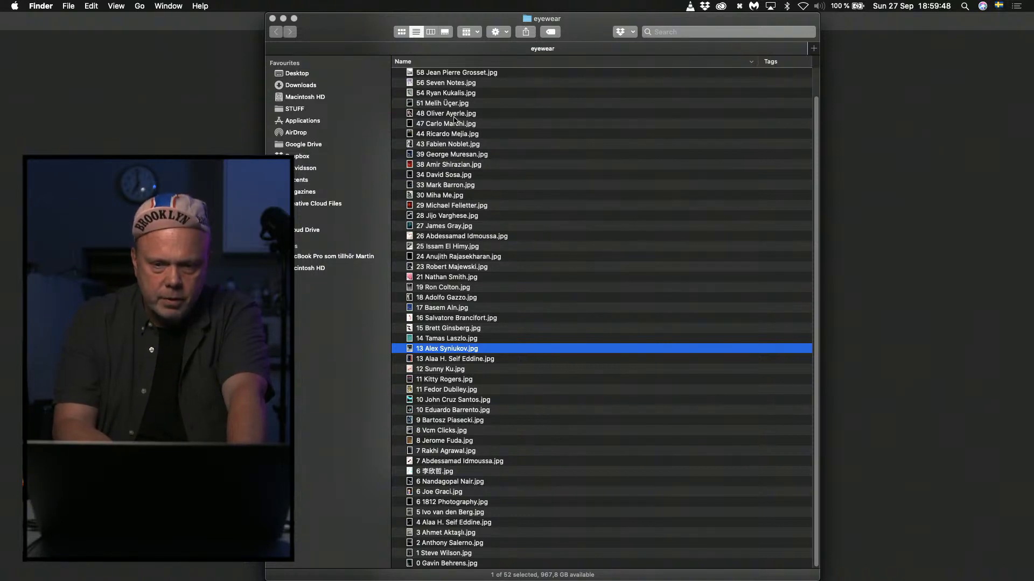
pyautogui.scroll(3, 454, 118)
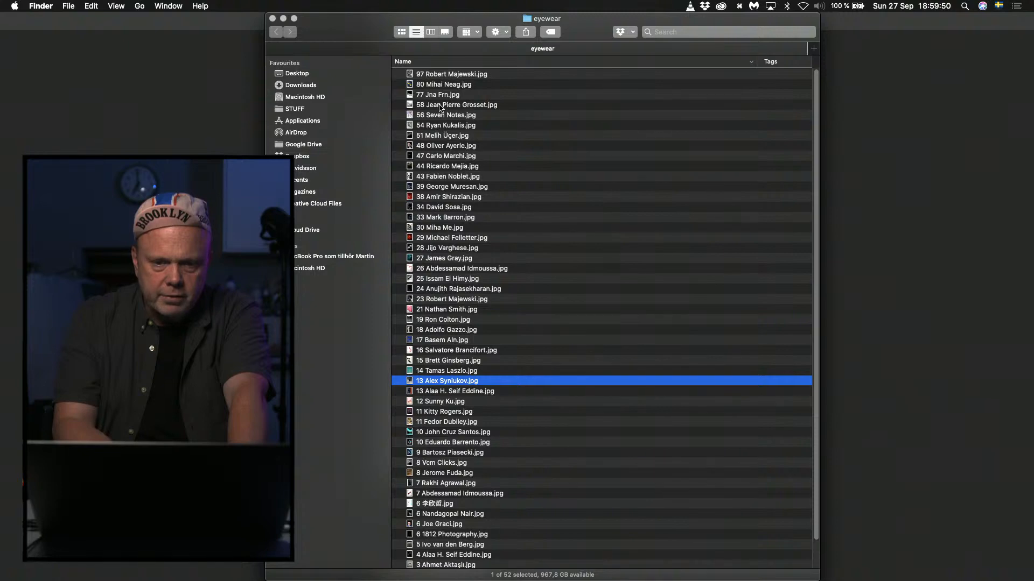
pyautogui.doubleClick(441, 106)
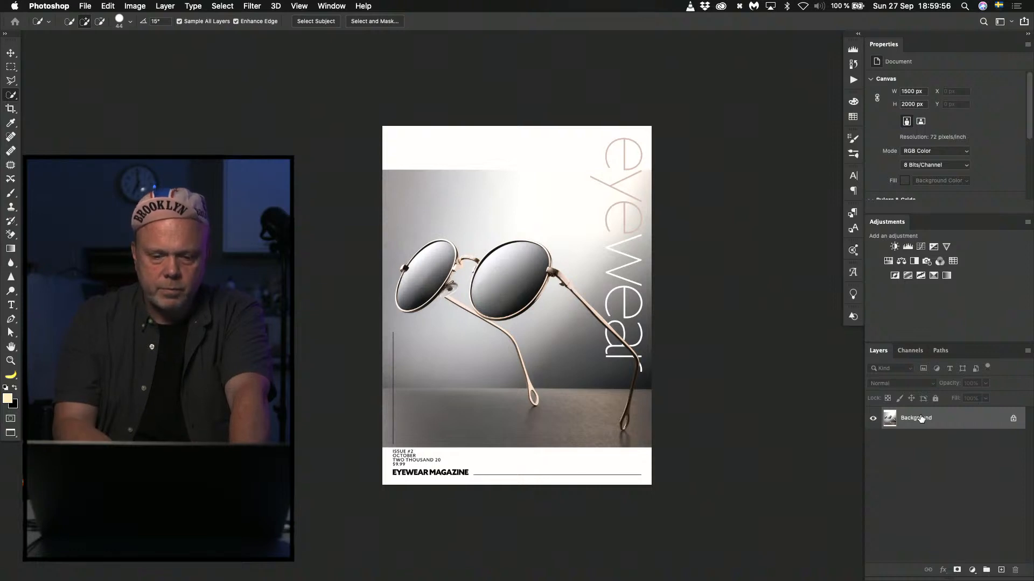
pyautogui.press('super+o')
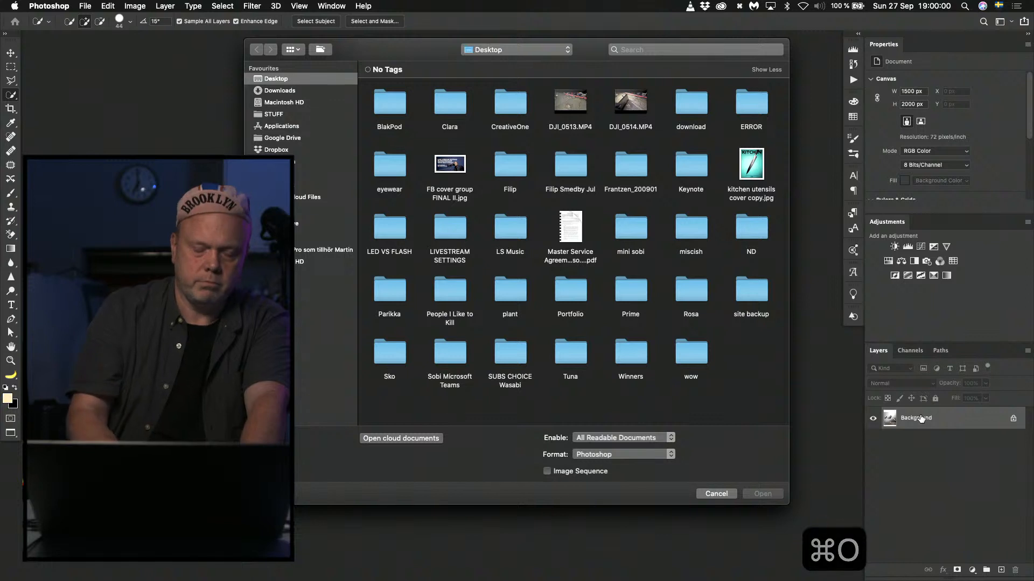
pyautogui.click(715, 493)
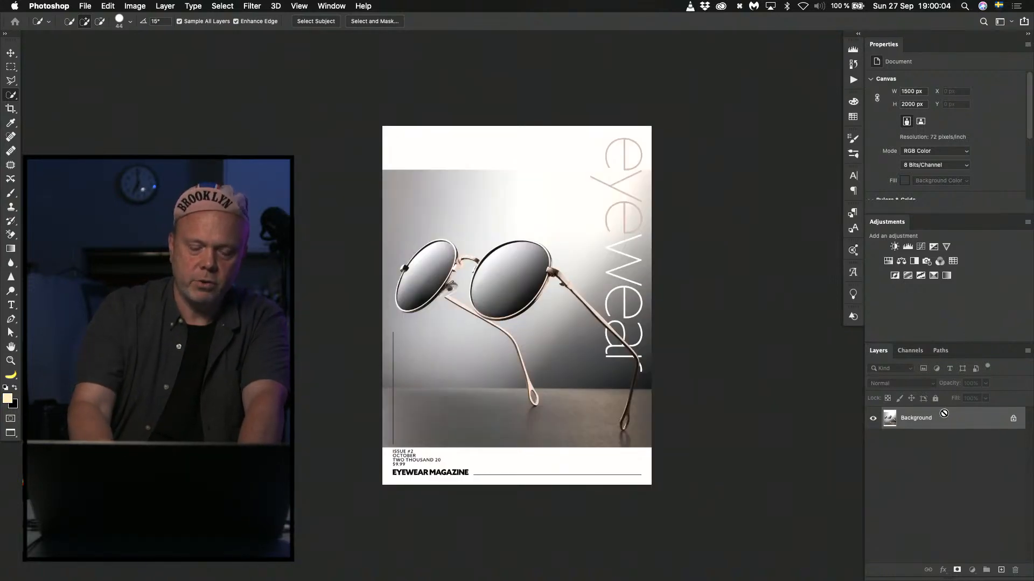
pyautogui.press('super+0')
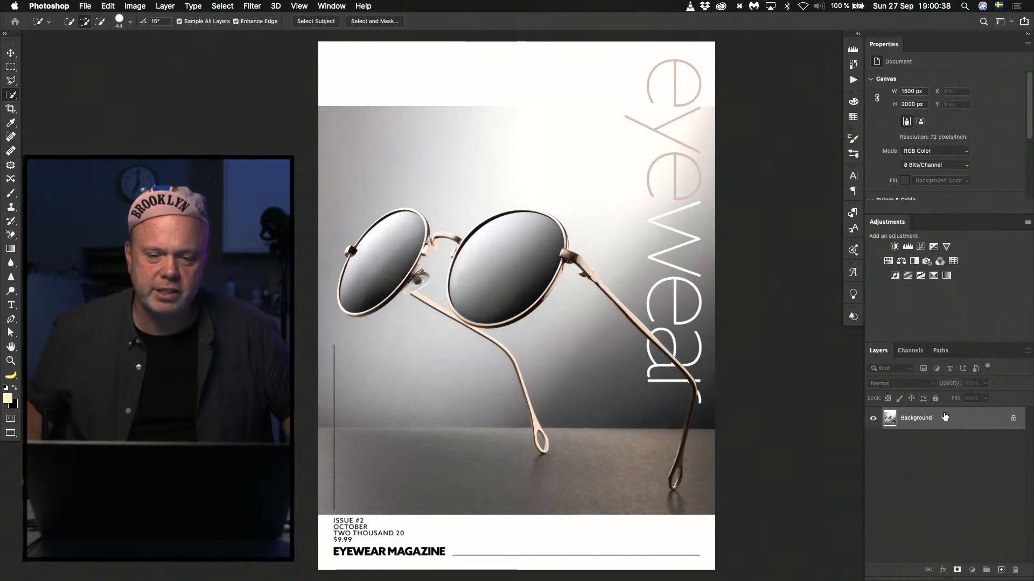
# Copy a full-width strip about 237 px high from the photo's upper edge to a new layer and stretch it up to the cover's top edge.
pyautogui.press('m')
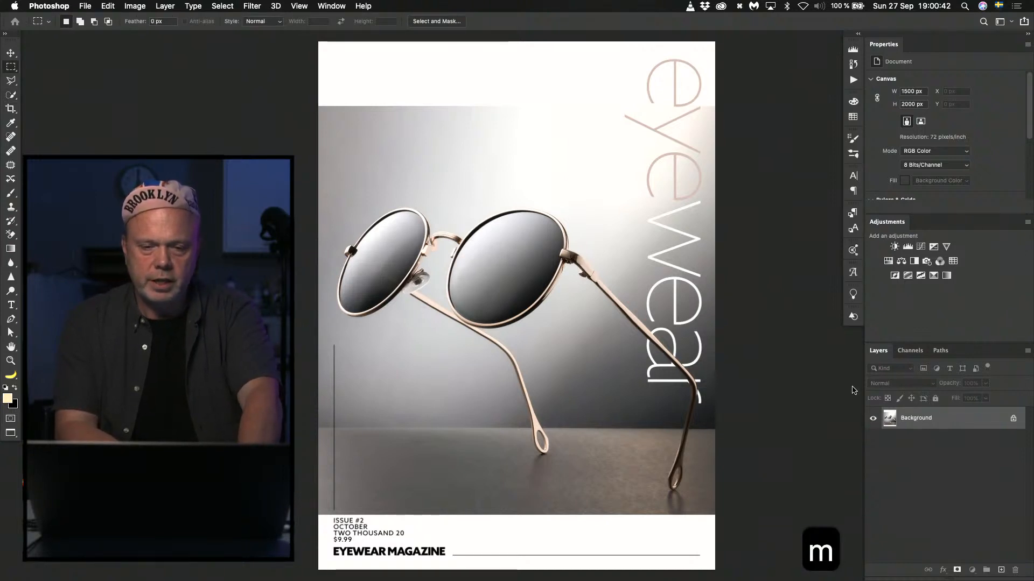
pyautogui.moveTo(317, 107); pyautogui.dragTo(730, 167)
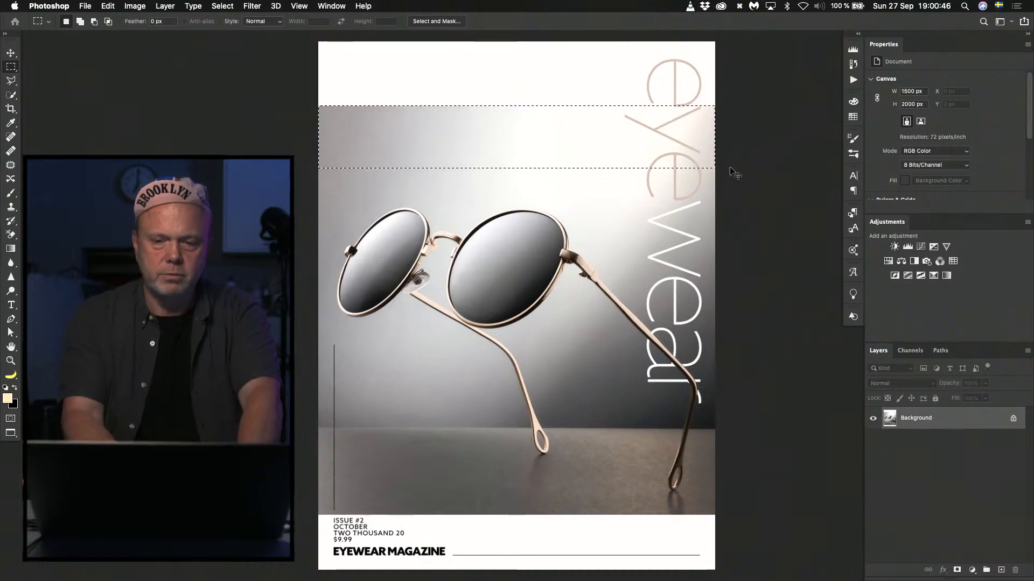
pyautogui.press('super+j')
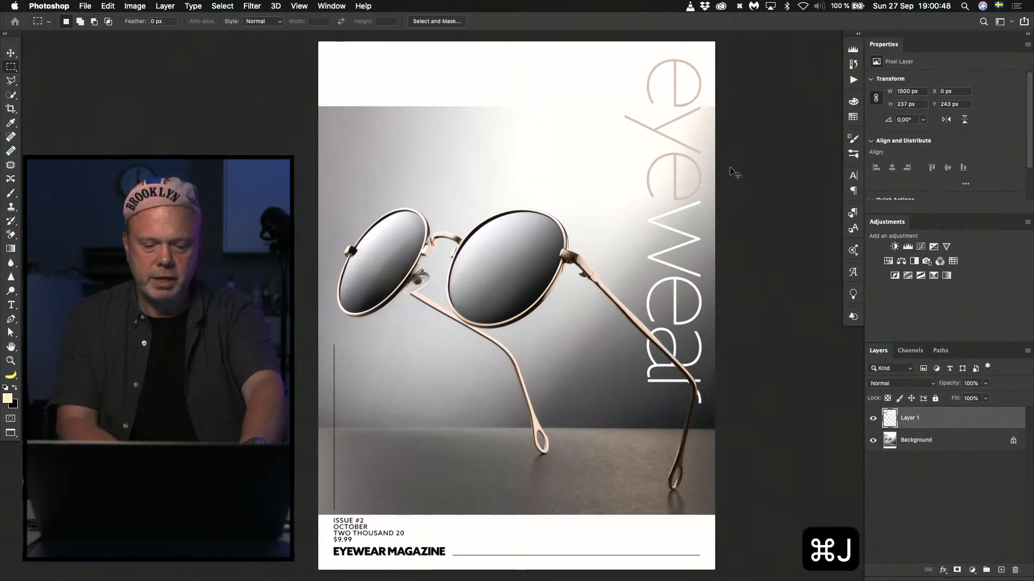
pyautogui.press('super+t')
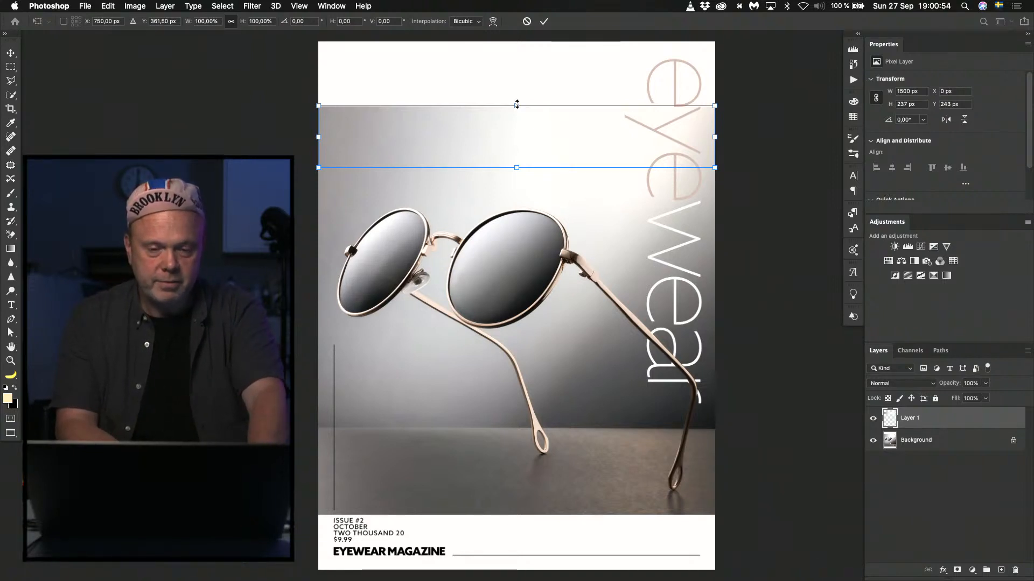
pyautogui.moveTo(517, 104); pyautogui.dragTo(489, 116)
pyautogui.press('Return')
# Select a full-width strip about 186 px high along the photo's lower edge and merge the stretched layer into the Background.
pyautogui.press('space')
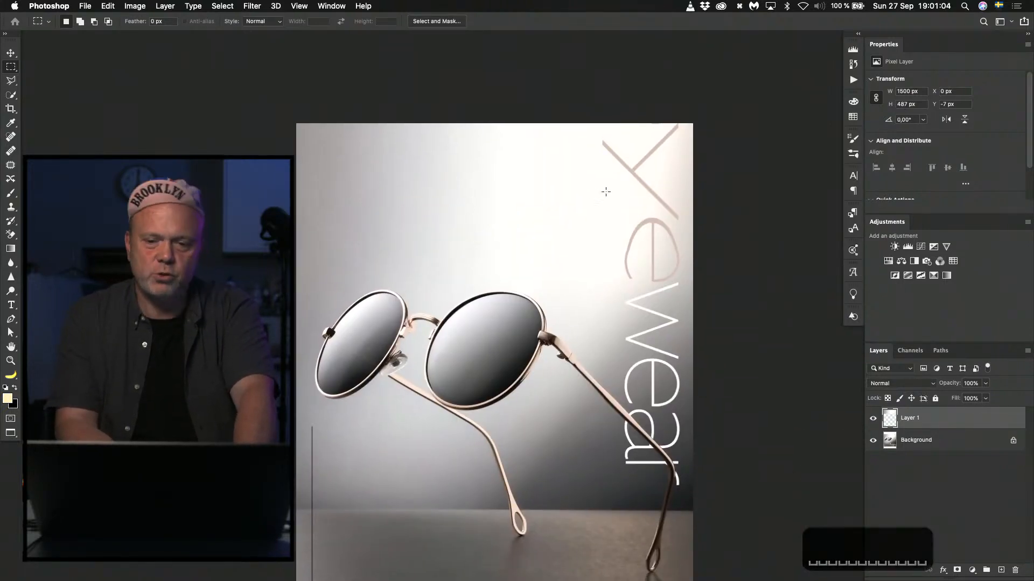
pyautogui.press('space')
pyautogui.moveTo(582, 361); pyautogui.dragTo(561, 135)
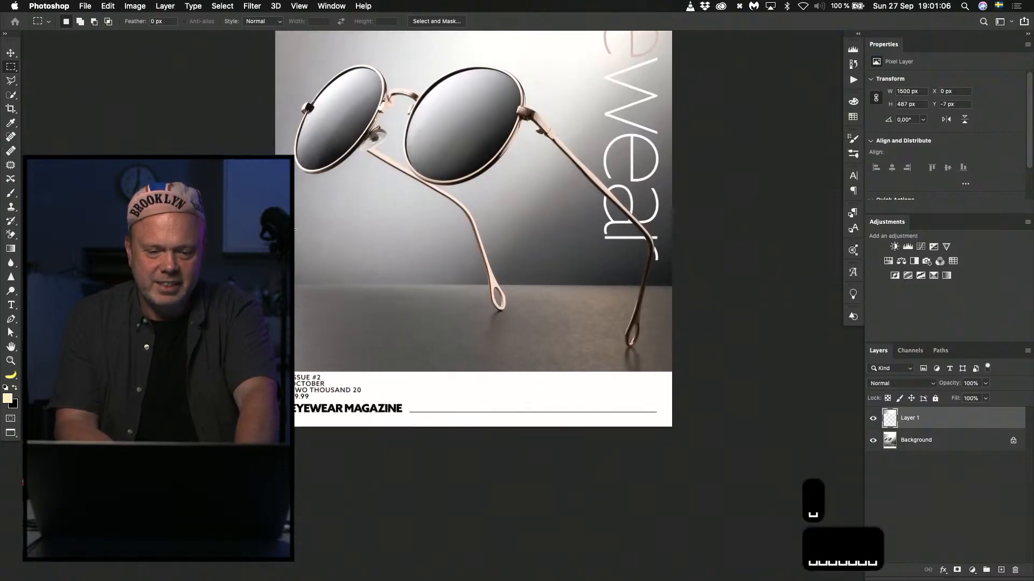
pyautogui.moveTo(275, 322); pyautogui.dragTo(676, 371)
pyautogui.press('super+j')
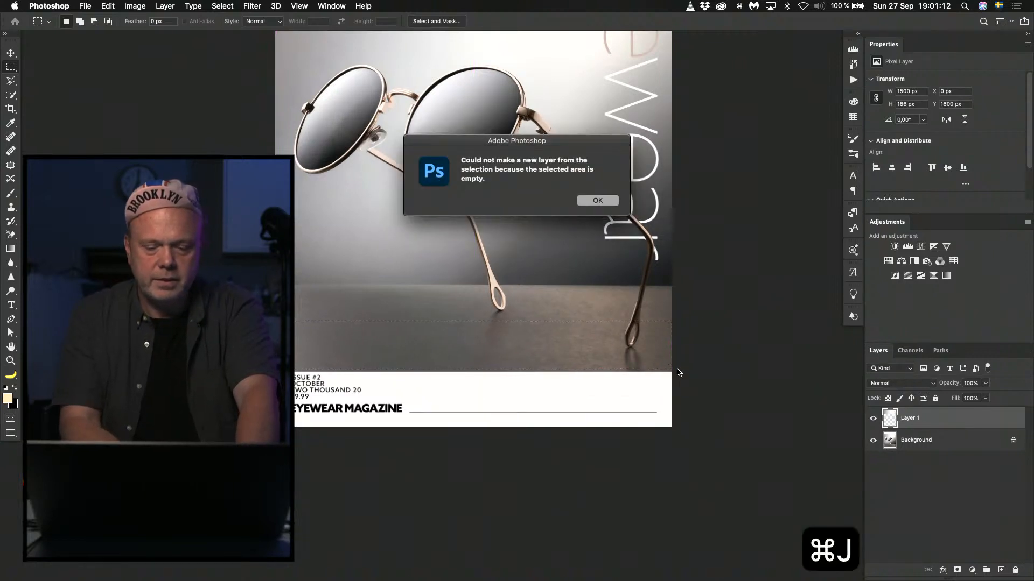
pyautogui.press('Return')
pyautogui.press('super+e')
pyautogui.press('super+j')
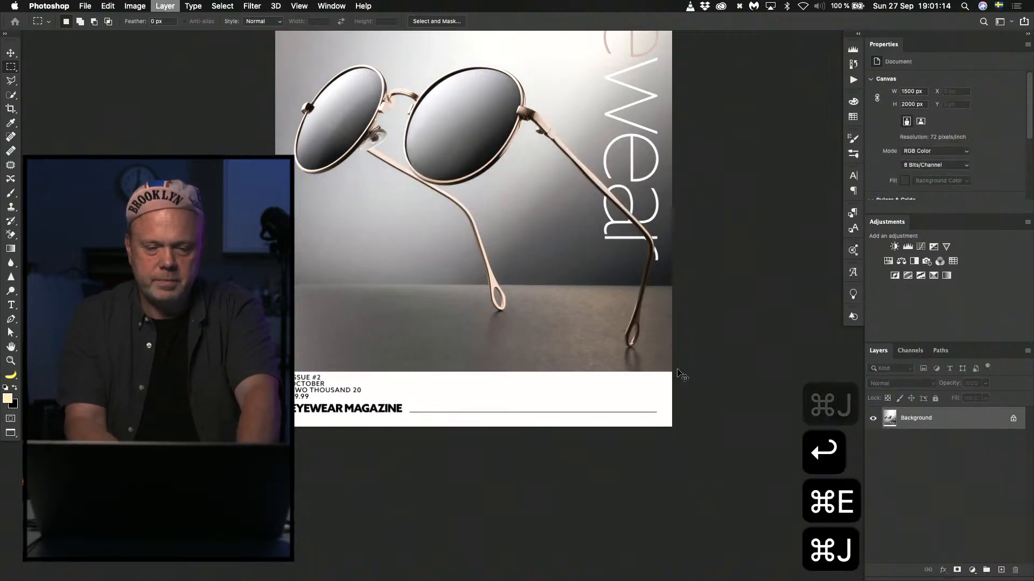
pyautogui.press('super+z')
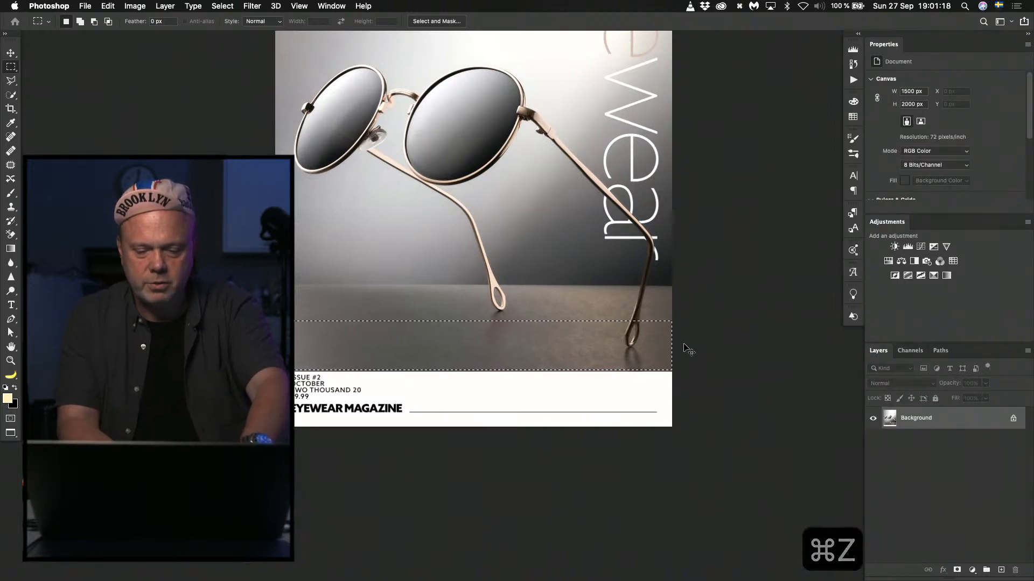
# Copy the selected lower strip to a new layer and stretch it down to the cover's bottom edge, about 406 px high.
pyautogui.press('super+j')
pyautogui.press('super+t')
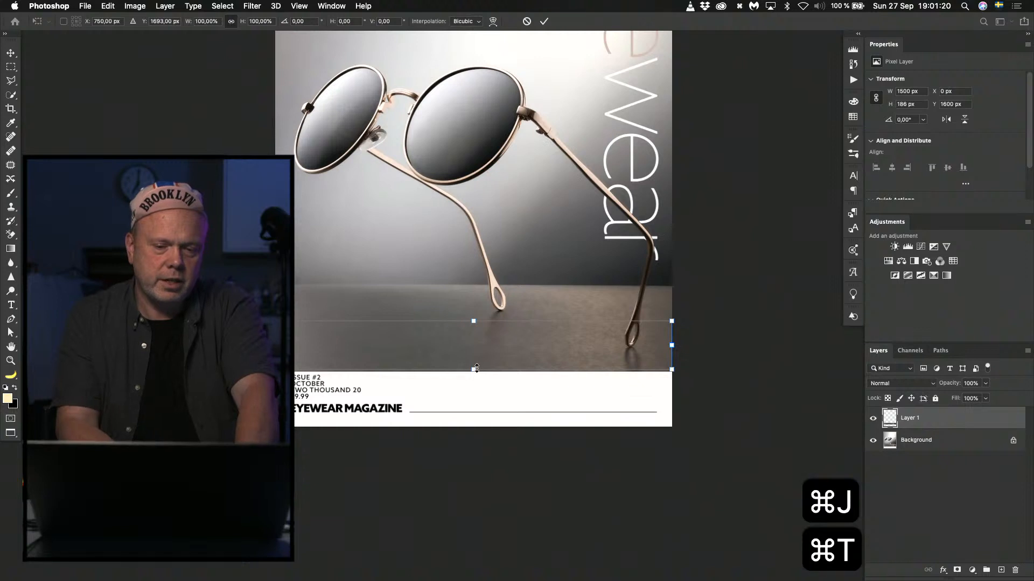
pyautogui.moveTo(477, 369); pyautogui.dragTo(469, 427)
pyautogui.press('Return')
pyautogui.press('space')
pyautogui.press('space')
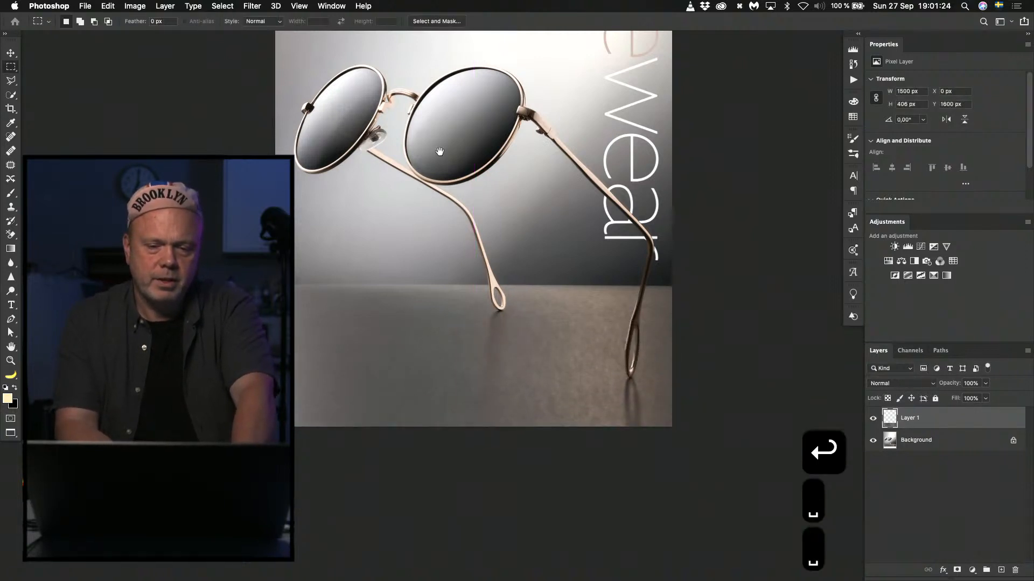
pyautogui.moveTo(440, 152); pyautogui.dragTo(422, 339)
pyautogui.press('super+0')
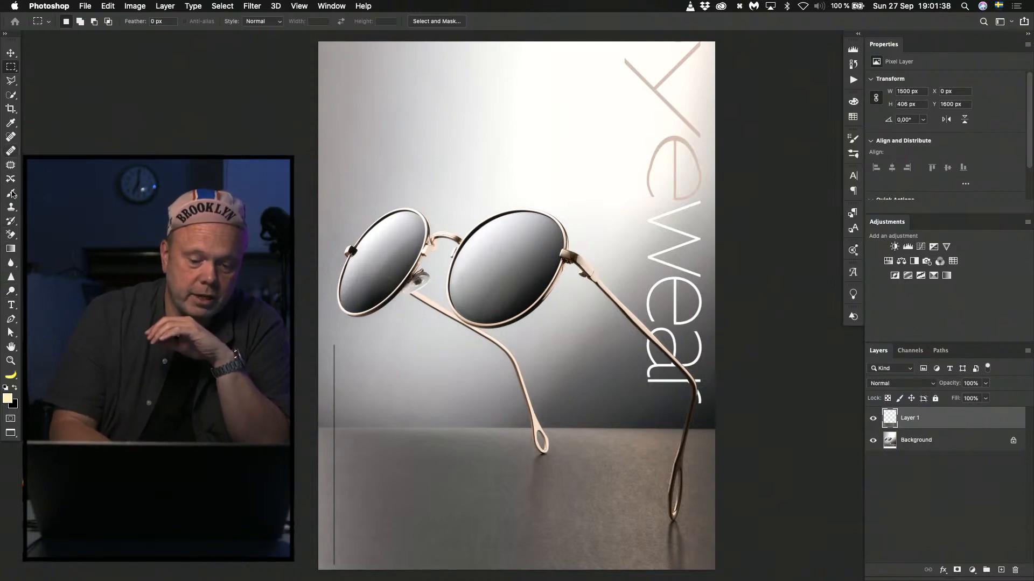
pyautogui.press('s')
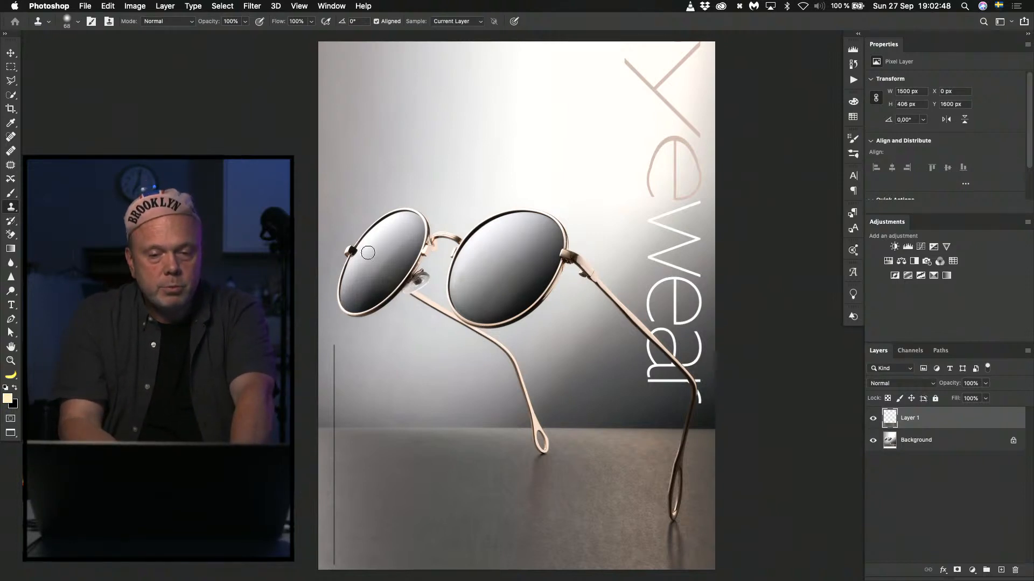
pyautogui.click(888, 275)
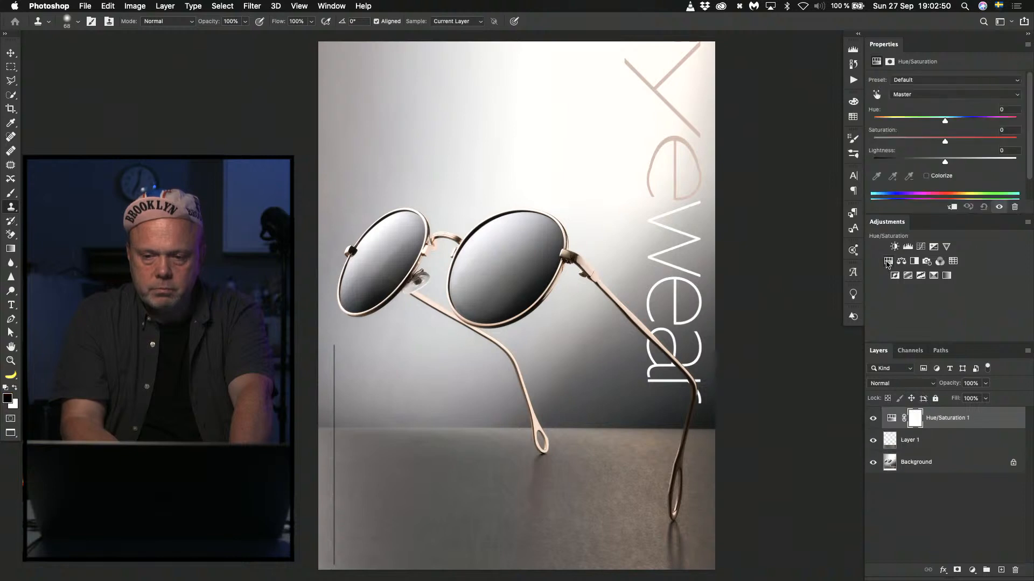
pyautogui.press('super+z')
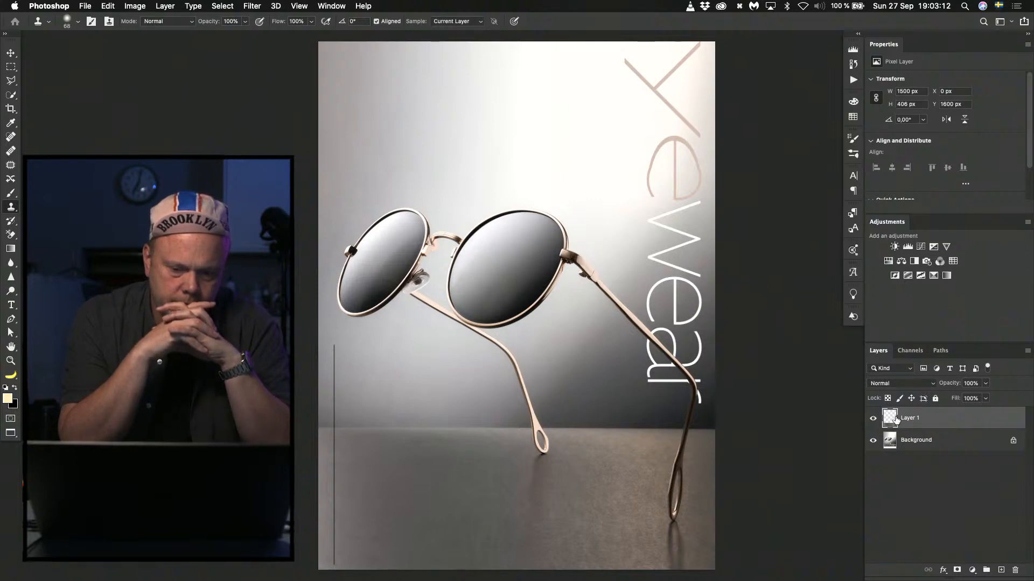
# Undo the edits back to the unstretched copy of the upper strip and select the Background layer.
pyautogui.click(873, 418)
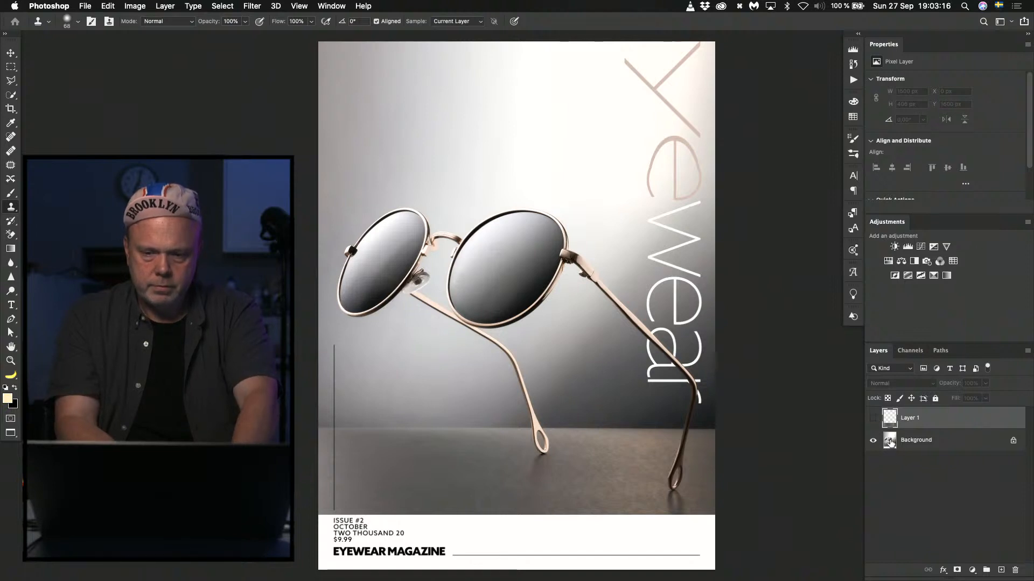
pyautogui.press('super+z')
pyautogui.press('super+z')
pyautogui.press('super+z')
pyautogui.press('super+z')
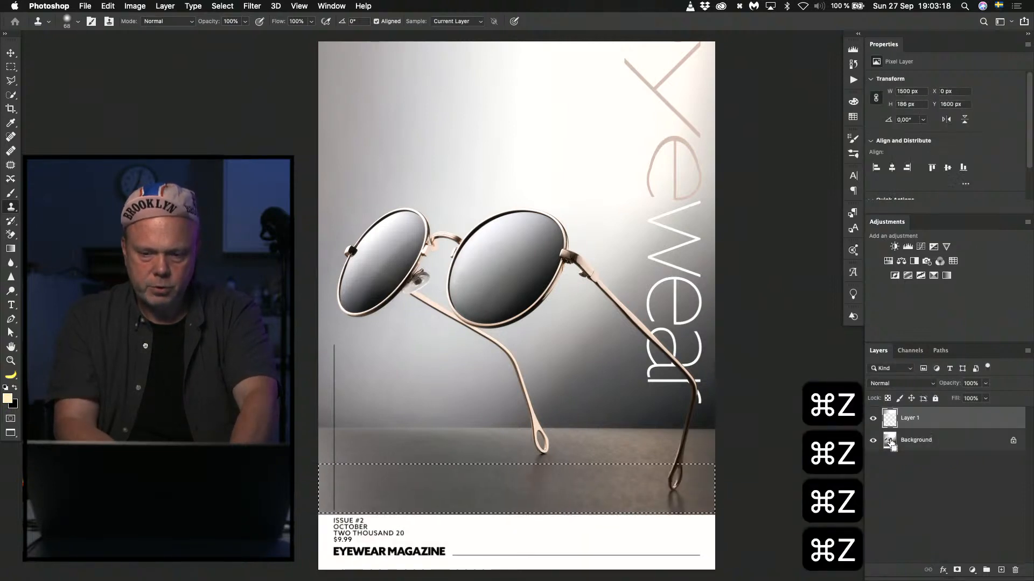
pyautogui.press('super+z')
pyautogui.press('super+z')
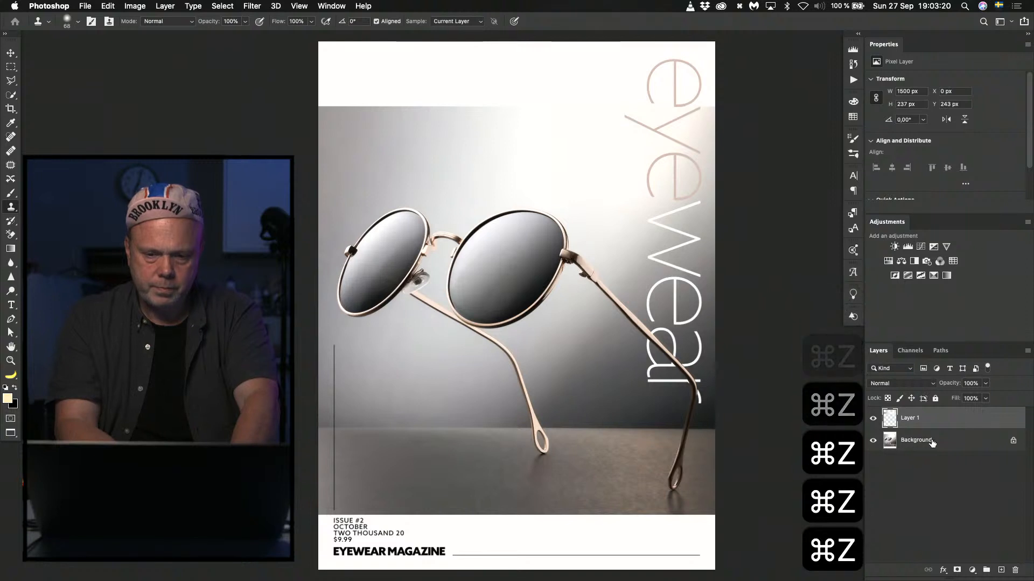
pyautogui.click(932, 442)
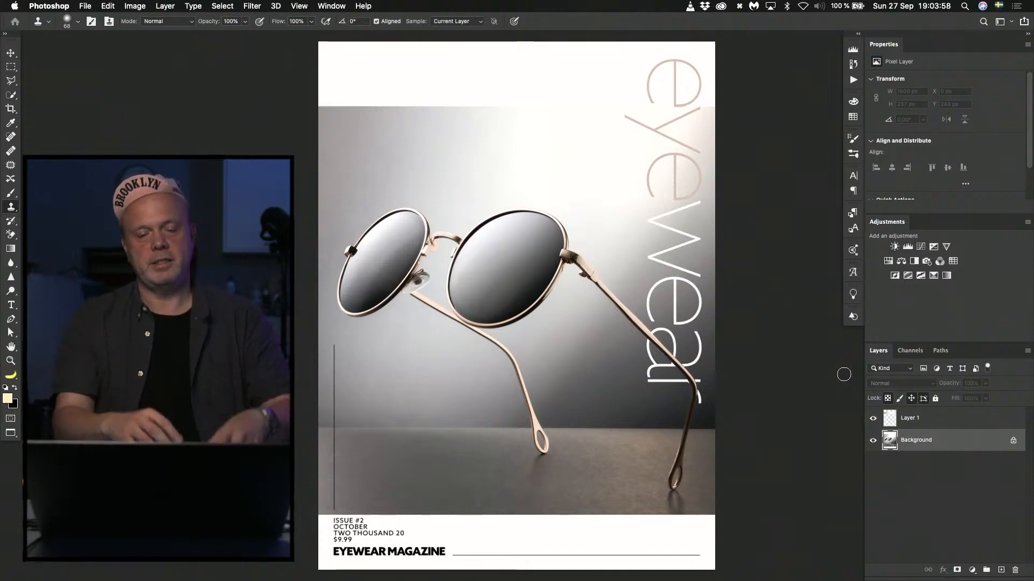
# Close the cover without saving, open the second of the two cover files numbered 10 from Finder, and fit it to the window.
pyautogui.press('super+w')
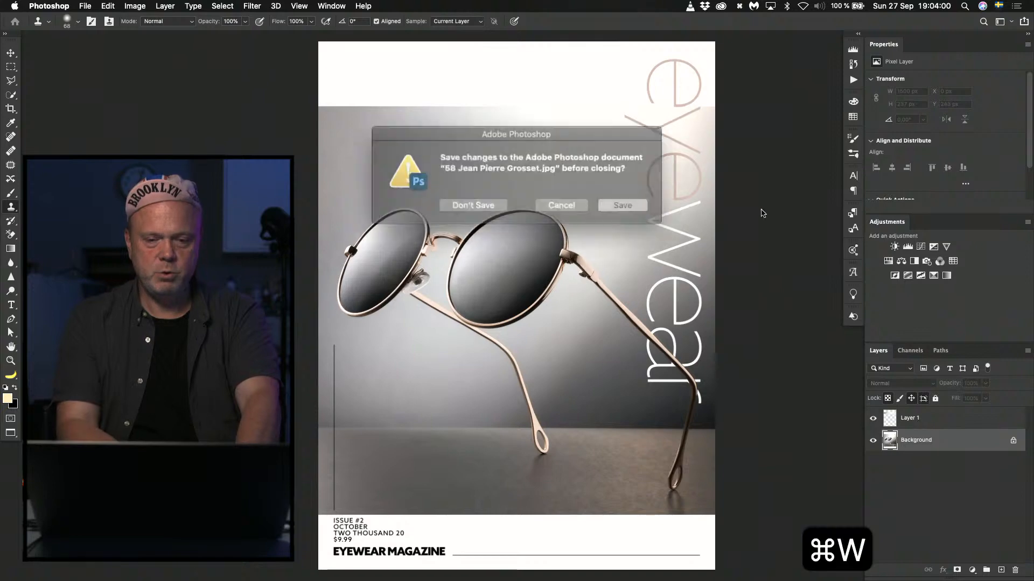
pyautogui.click(481, 200)
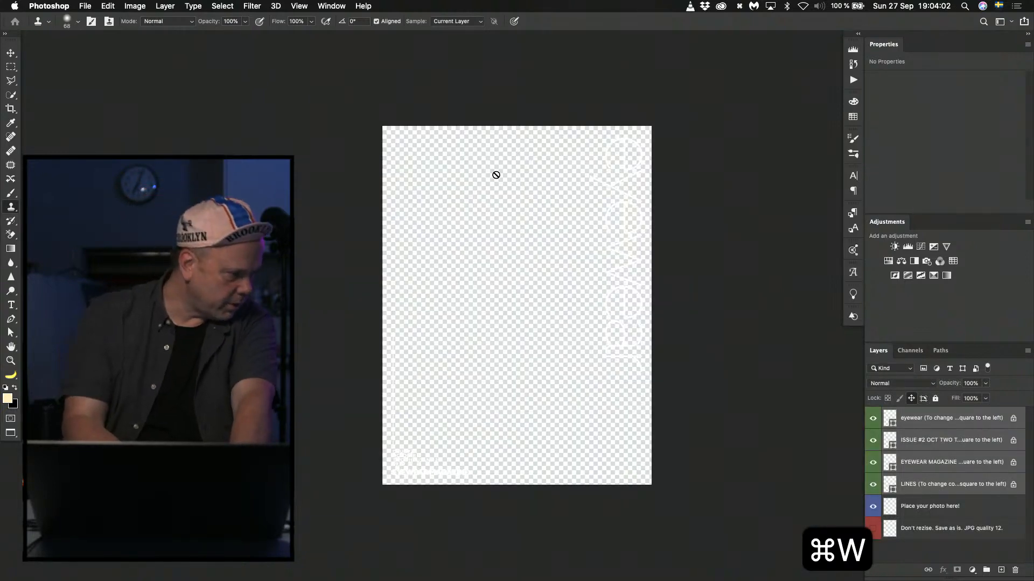
pyautogui.press('super+Tab')
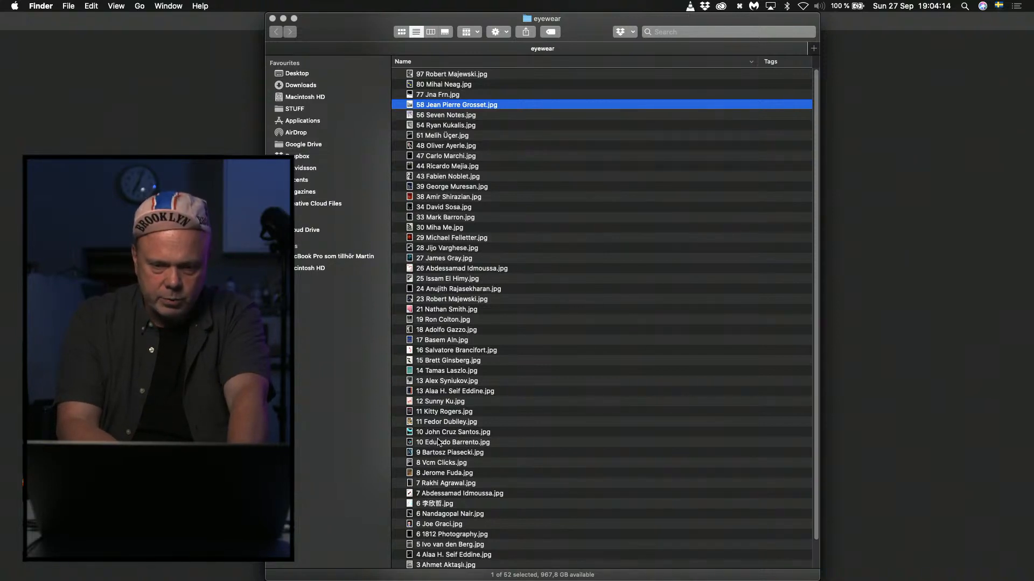
pyautogui.doubleClick(437, 442)
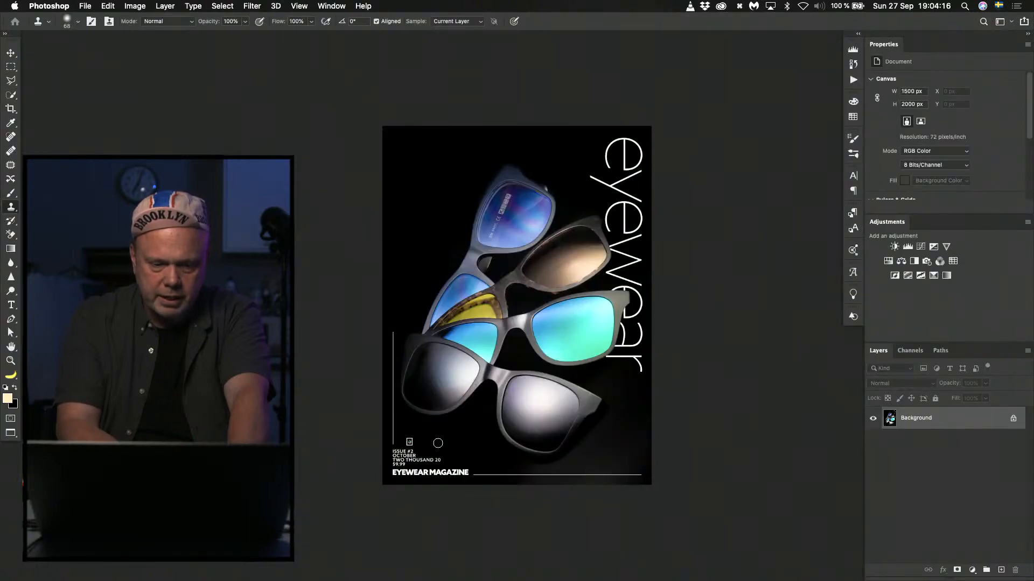
pyautogui.press('super+0')
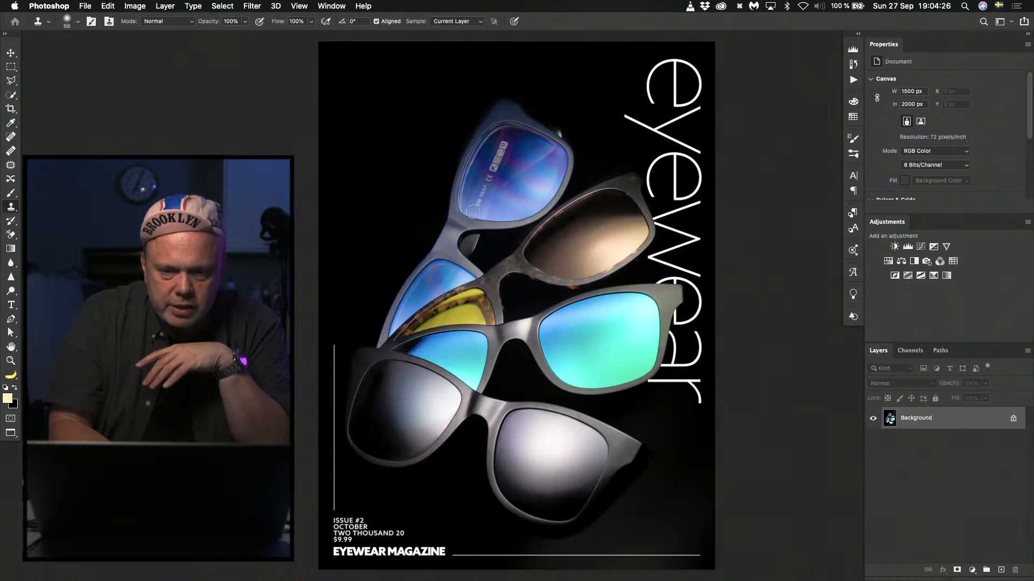
# Remove the printed lettering from the uppermost blue lens with a content-aware Spot Healing Brush stroke, brush size 74 px.
pyautogui.press('j')
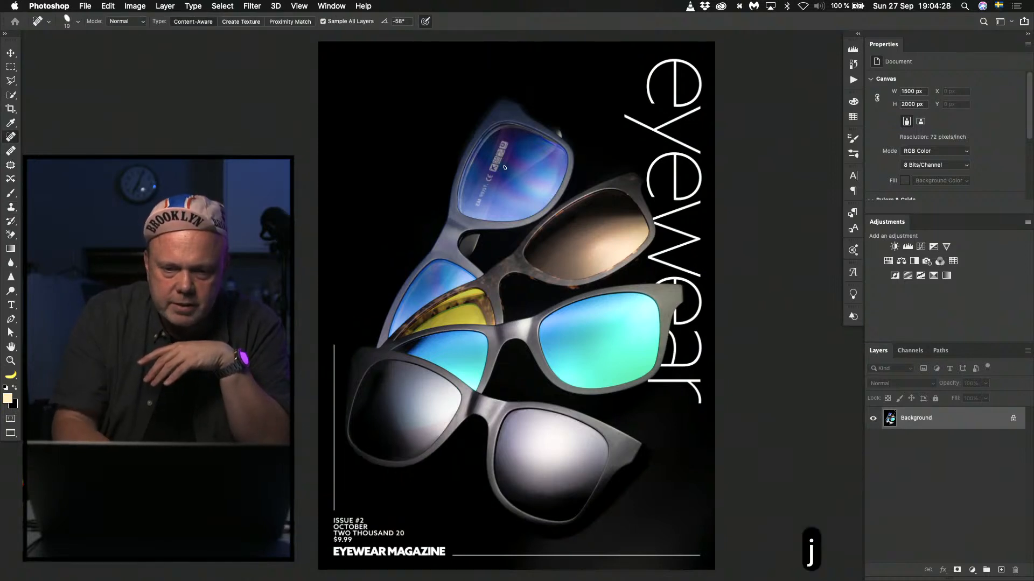
pyautogui.rightClick(505, 173)
pyautogui.click(557, 193)
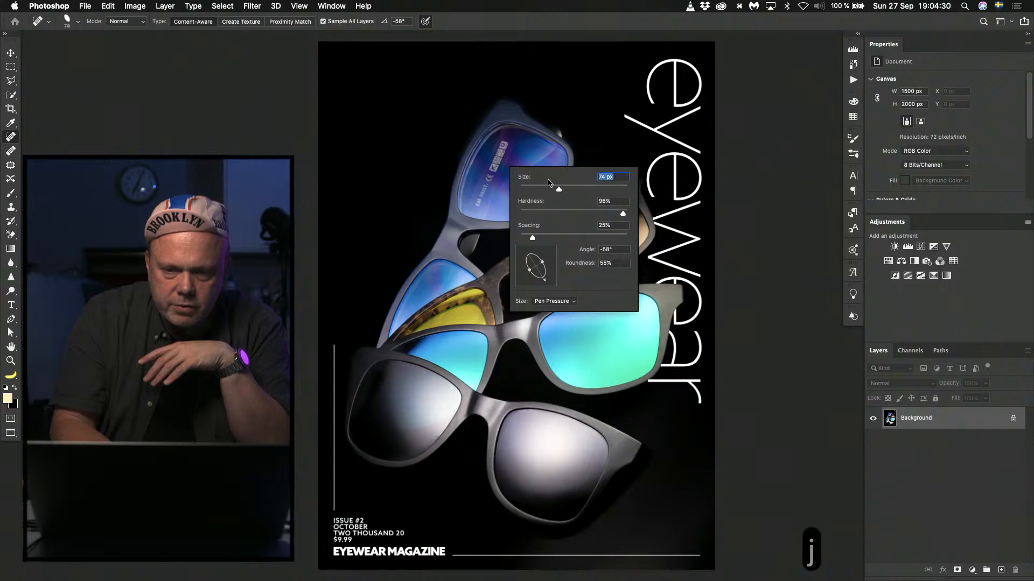
pyautogui.moveTo(505, 145); pyautogui.dragTo(477, 215)
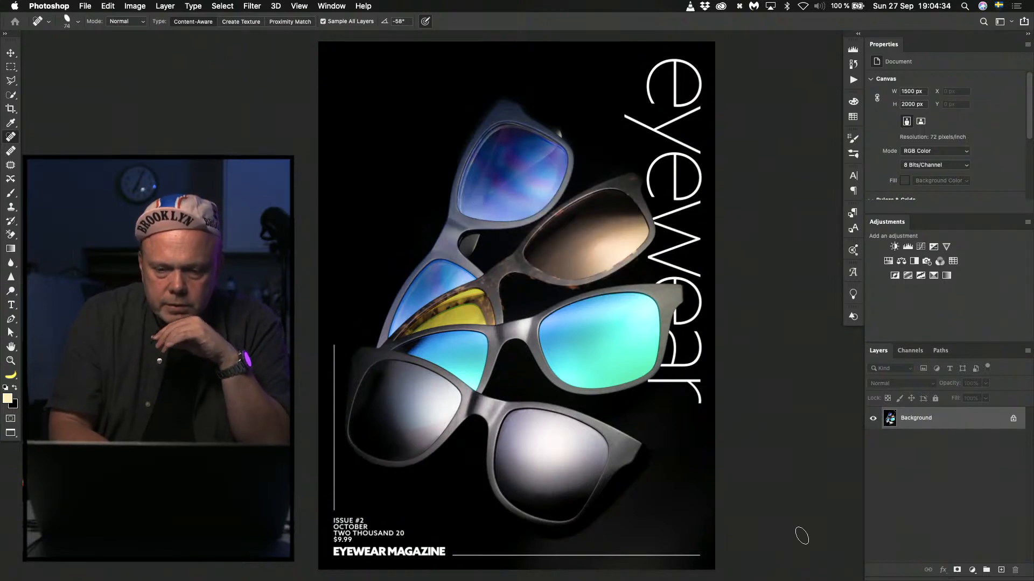
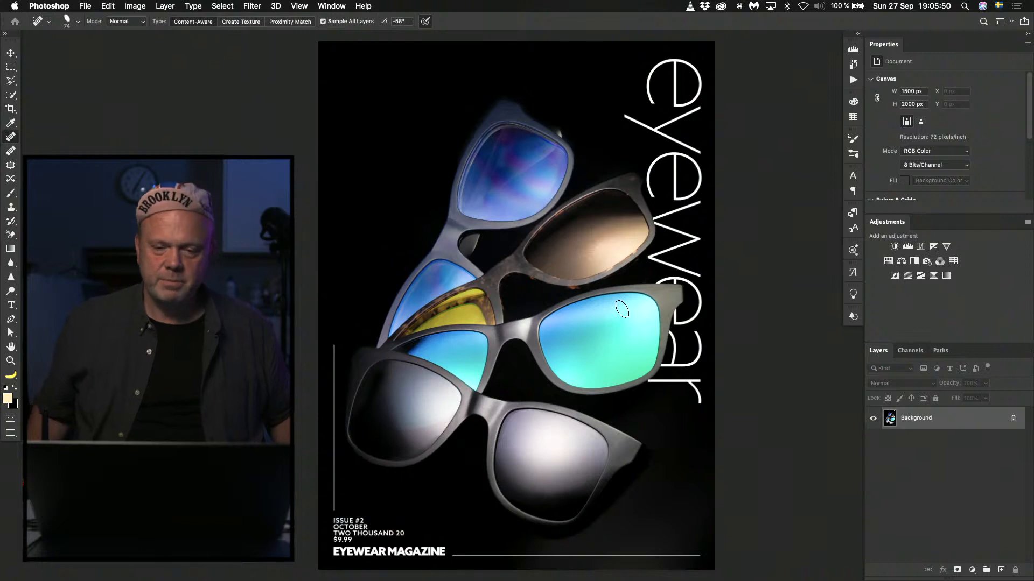
# Duplicate the Background layer and select the lowest lens of the front sunglasses on the copy with Quick Selection.
pyautogui.press('w')
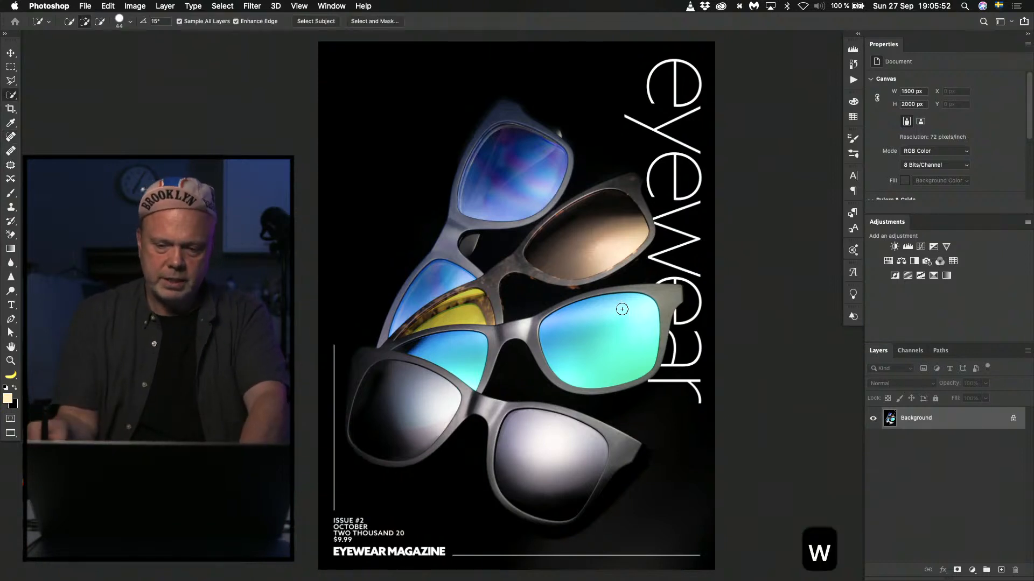
pyautogui.press('super+j')
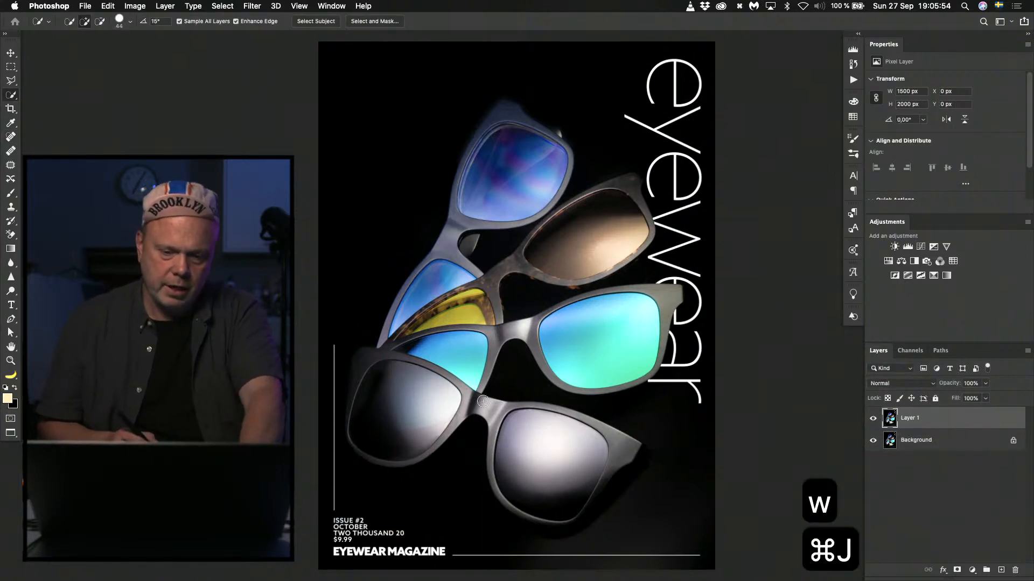
pyautogui.moveTo(539, 434)
pyautogui.mouseDown()
pyautogui.moveTo(556, 432)
pyautogui.moveTo(527, 428)
pyautogui.moveTo(545, 433)
pyautogui.mouseUp()
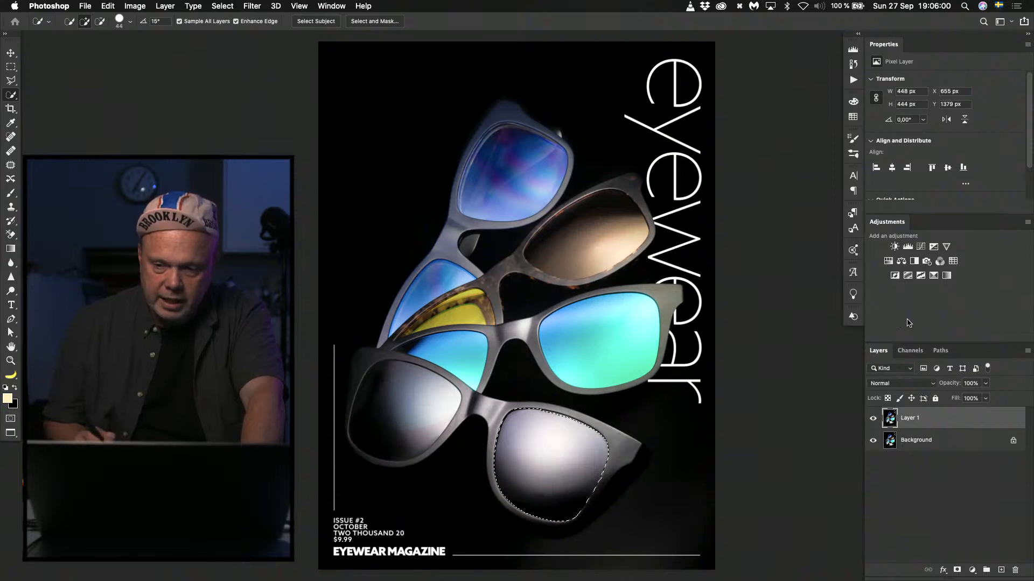
# Add an empty layer above the duplicate and choose the foreground-to-background preset from Basics for a radial gradient.
pyautogui.rightClick(17, 98)
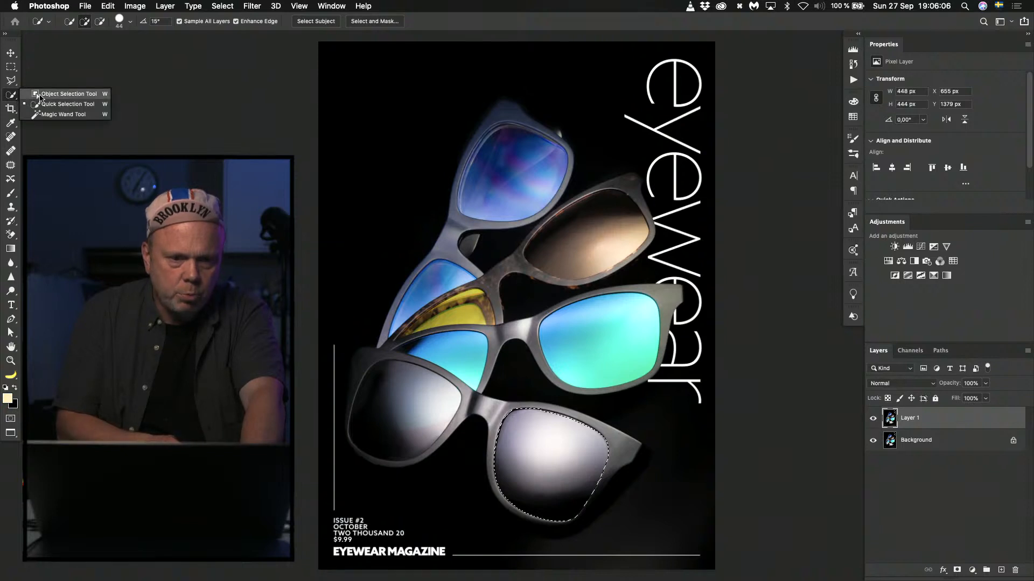
pyautogui.click(49, 95)
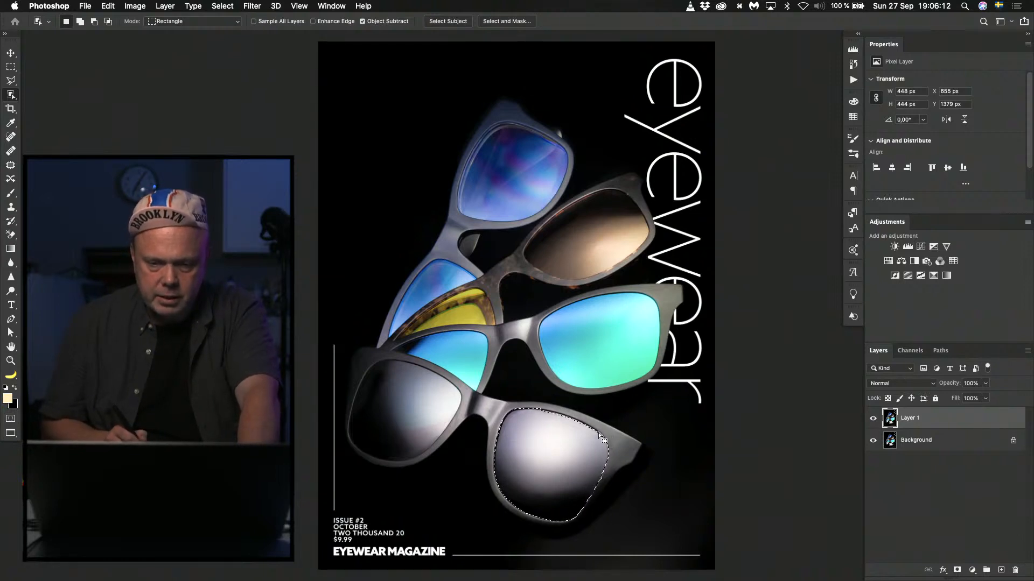
pyautogui.click(1002, 570)
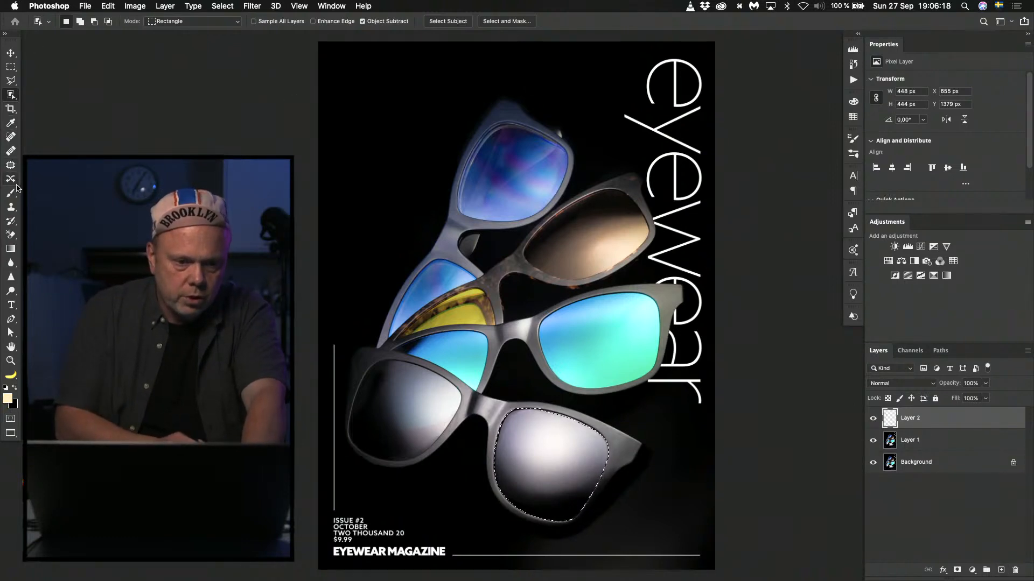
pyautogui.click(13, 249)
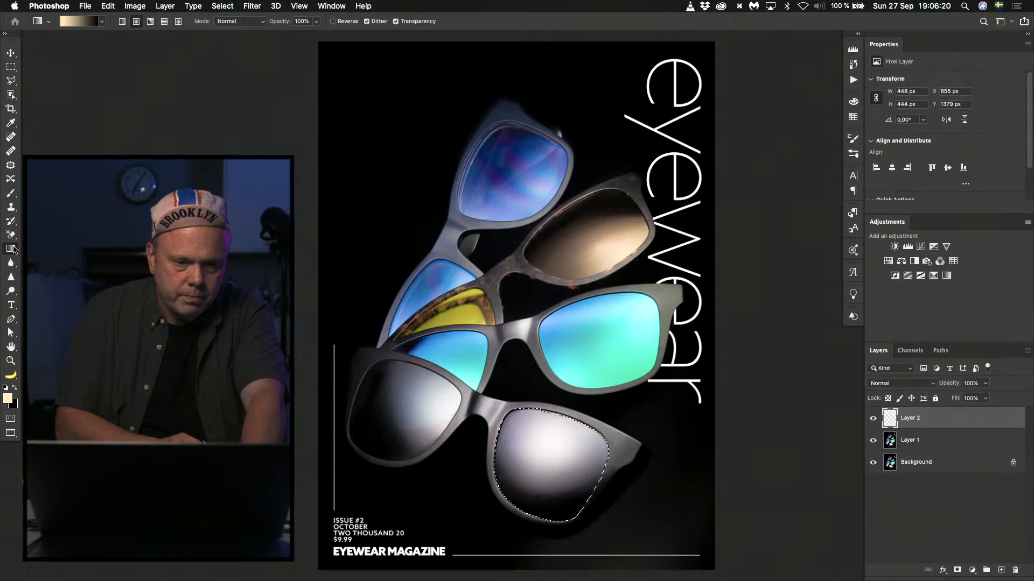
pyautogui.click(101, 24)
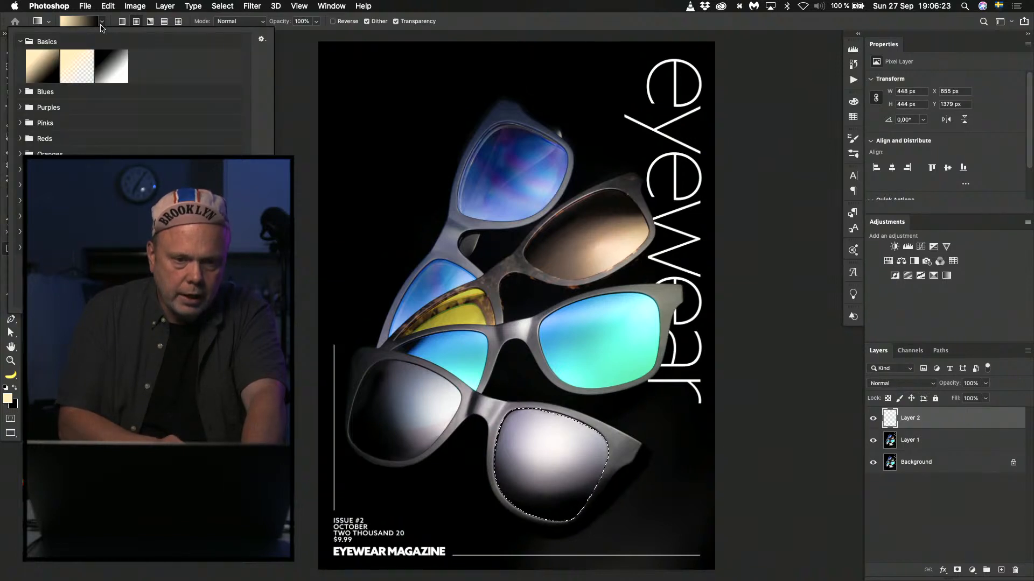
pyautogui.click(45, 63)
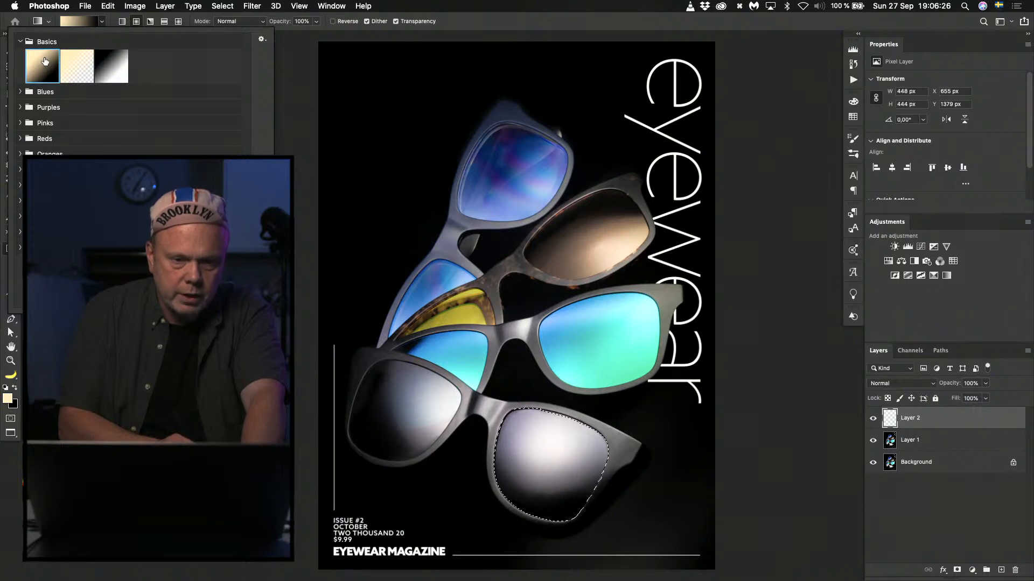
# Set the gradient's foreground colour to #e6e0e0, sampled from the selected lens's highlight, with black as its background colour.
pyautogui.click(9, 399)
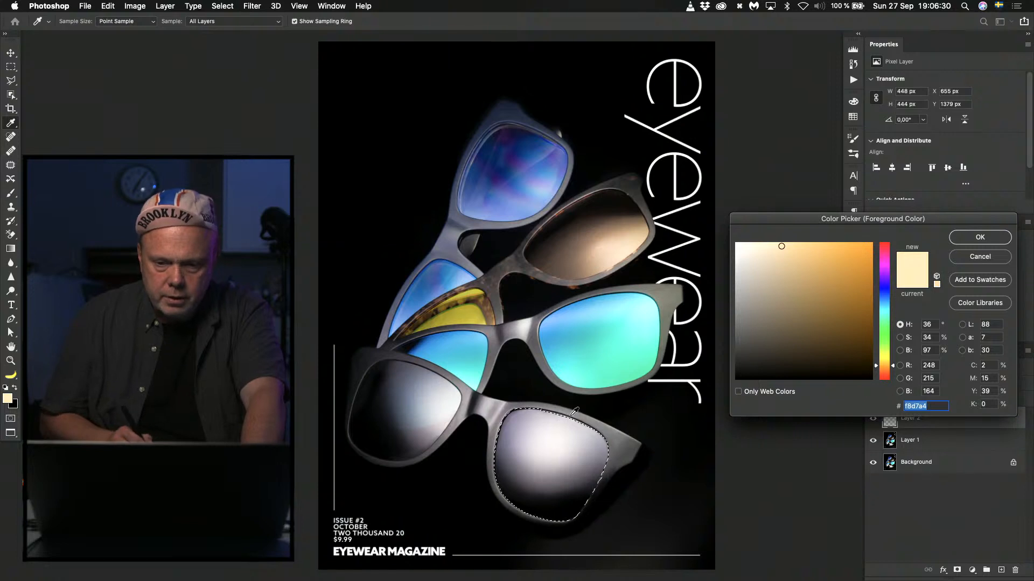
pyautogui.click(555, 434)
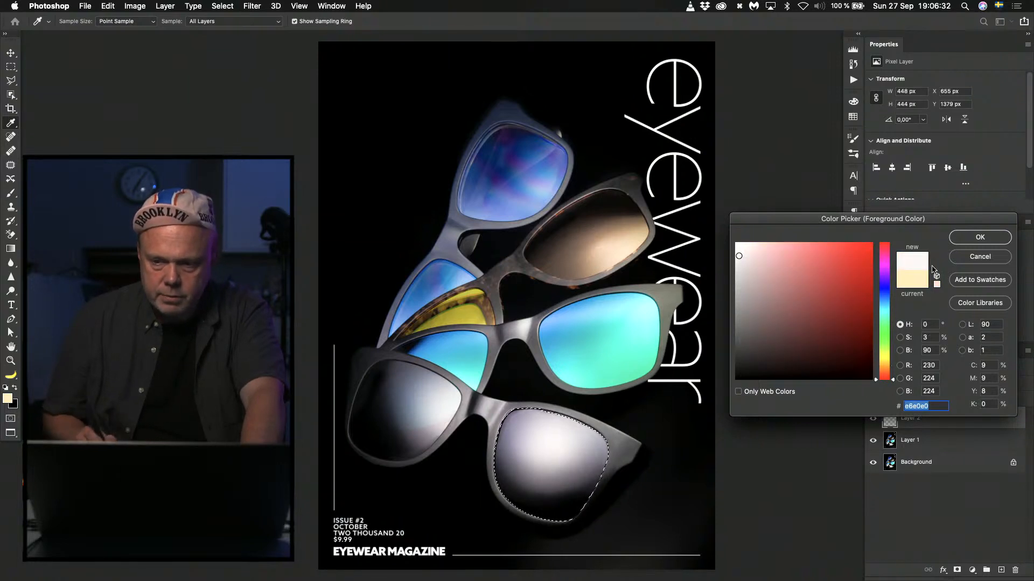
pyautogui.click(969, 238)
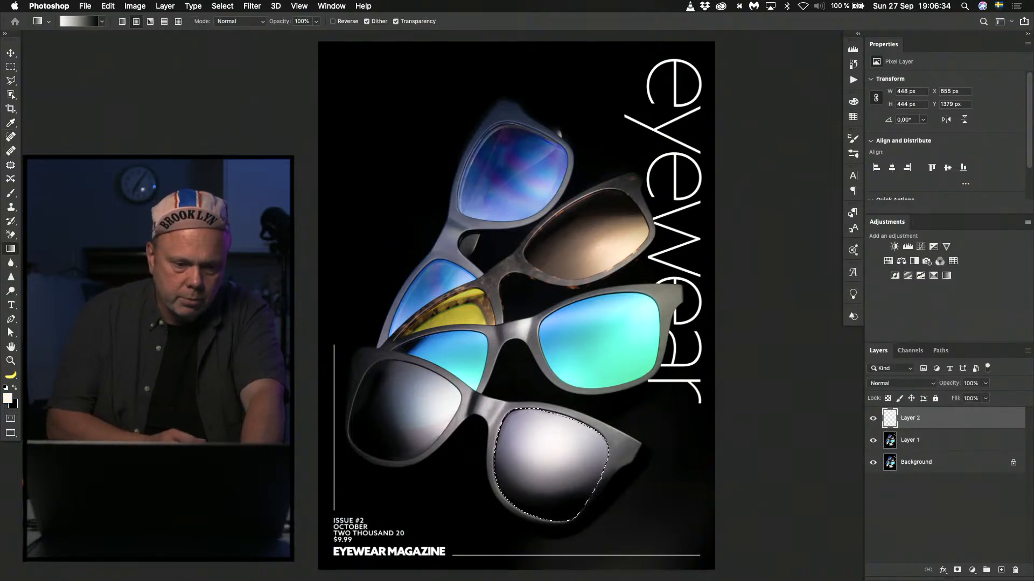
pyautogui.click(15, 404)
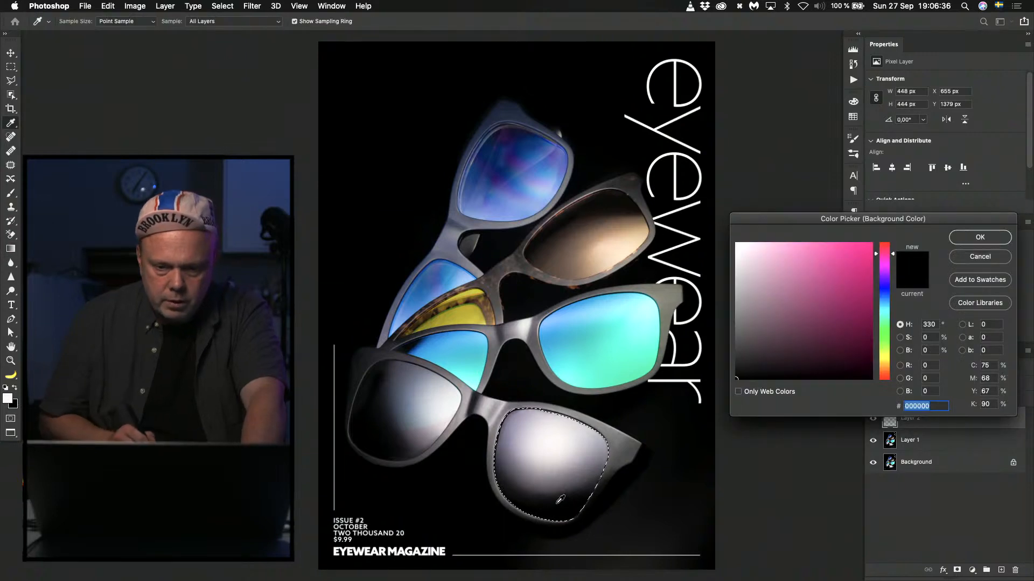
pyautogui.click(980, 238)
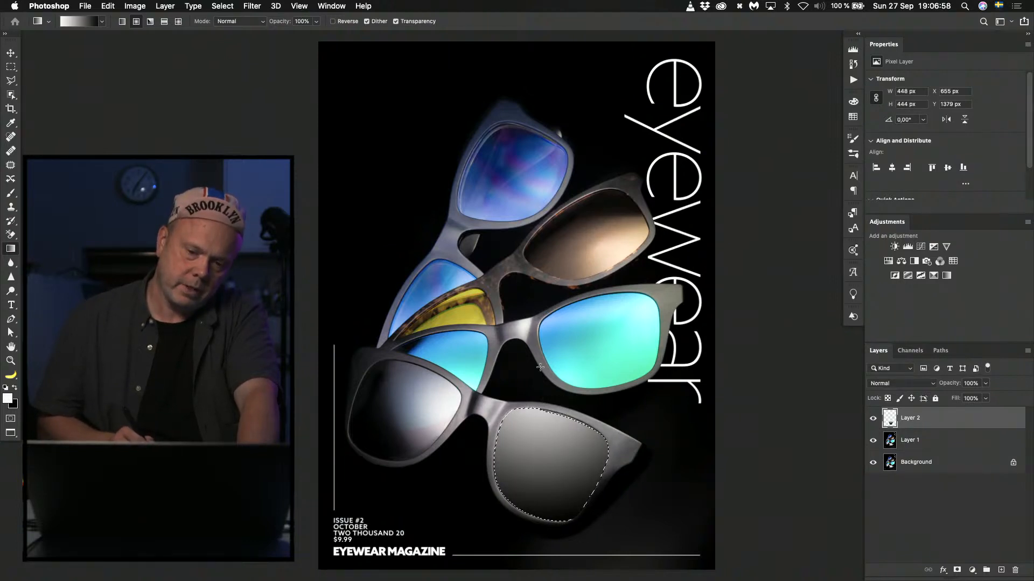
# Fill the selected lens with a radial gradient, redrawing it several times to place a soft highlight along the lens's upper edge.
pyautogui.moveTo(551, 435); pyautogui.dragTo(556, 450)
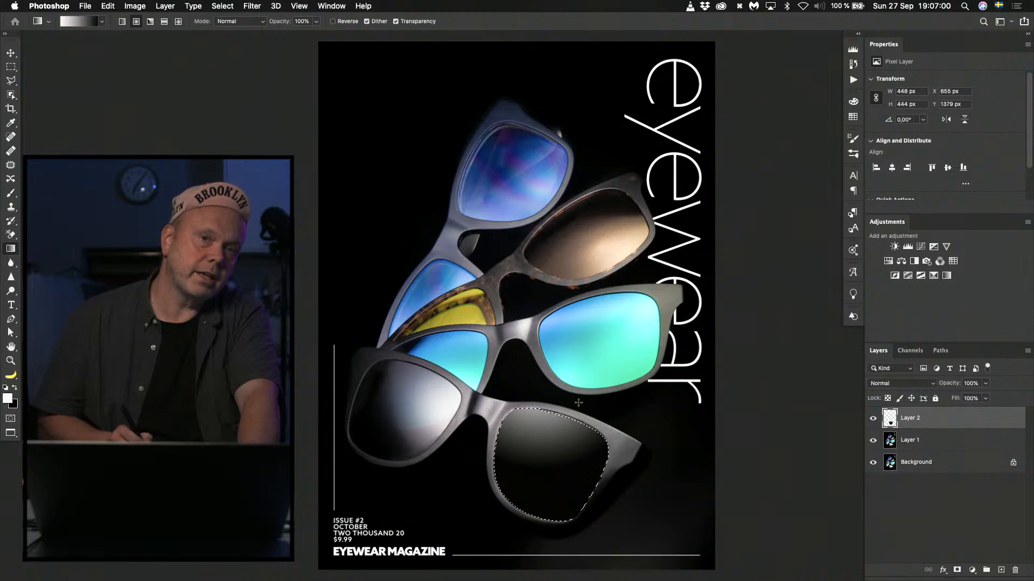
pyautogui.moveTo(566, 490); pyautogui.dragTo(565, 489)
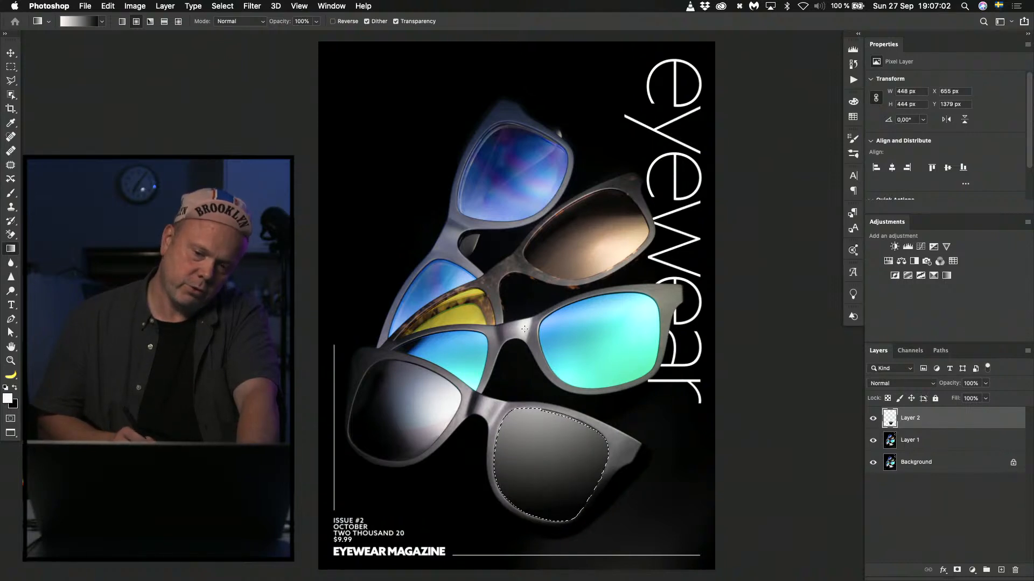
pyautogui.moveTo(544, 416); pyautogui.dragTo(544, 417)
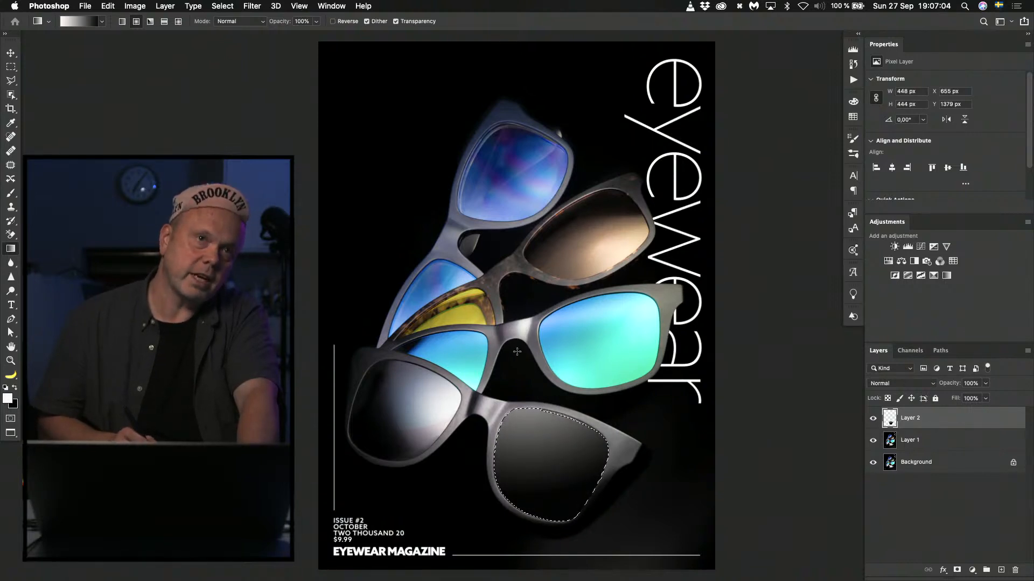
pyautogui.moveTo(545, 486); pyautogui.dragTo(545, 487)
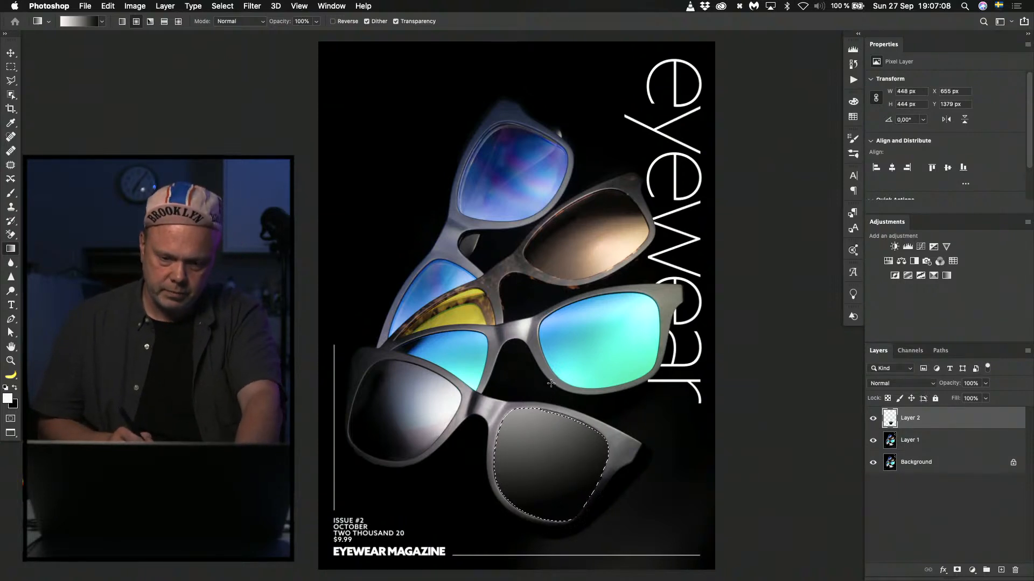
# Try to select the front sunglasses' other lens on Layer 1 with the Object Selection tool, and clear the selection.
pyautogui.press('super+d')
pyautogui.press('w')
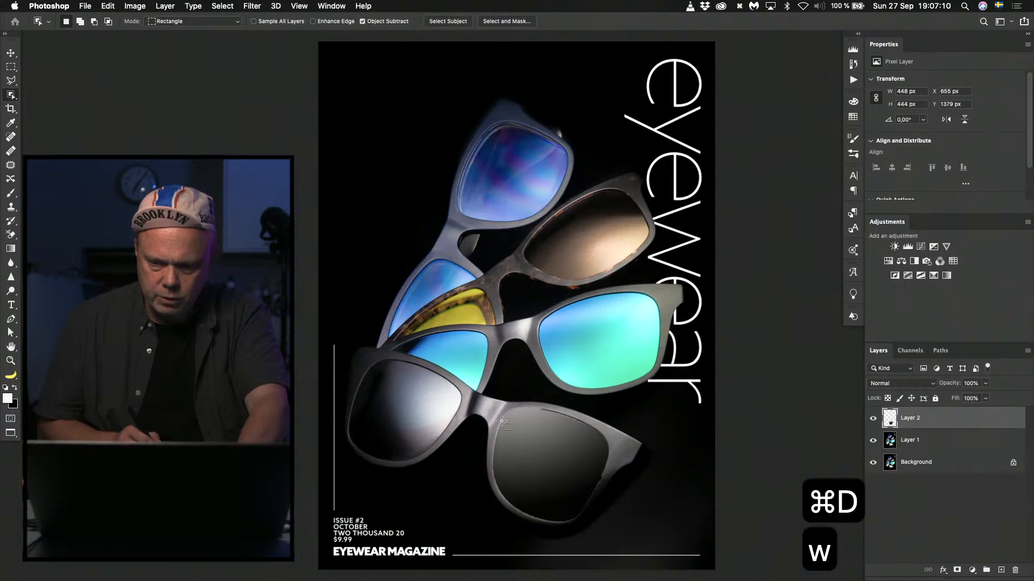
pyautogui.press('super+z')
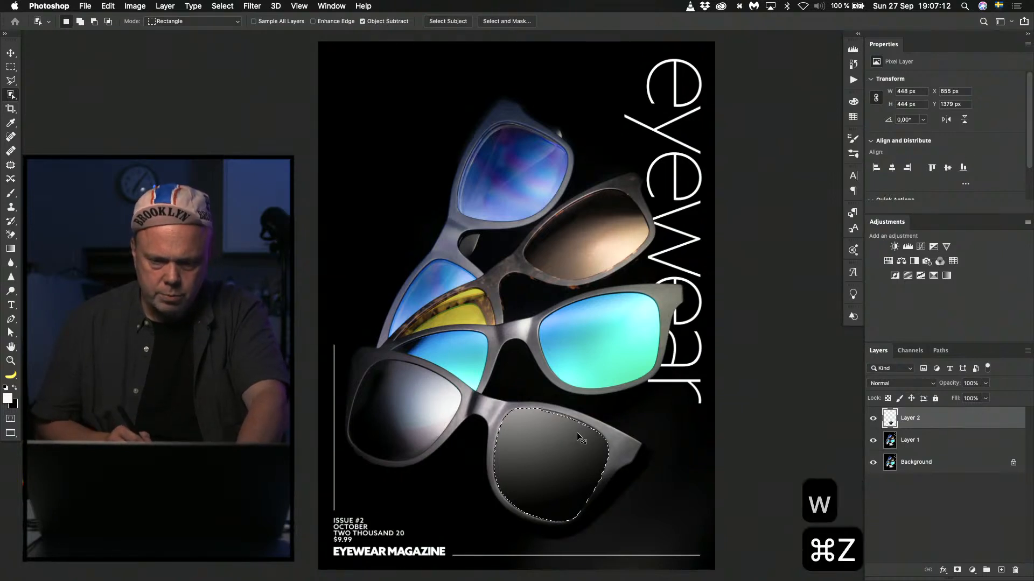
pyautogui.press('w')
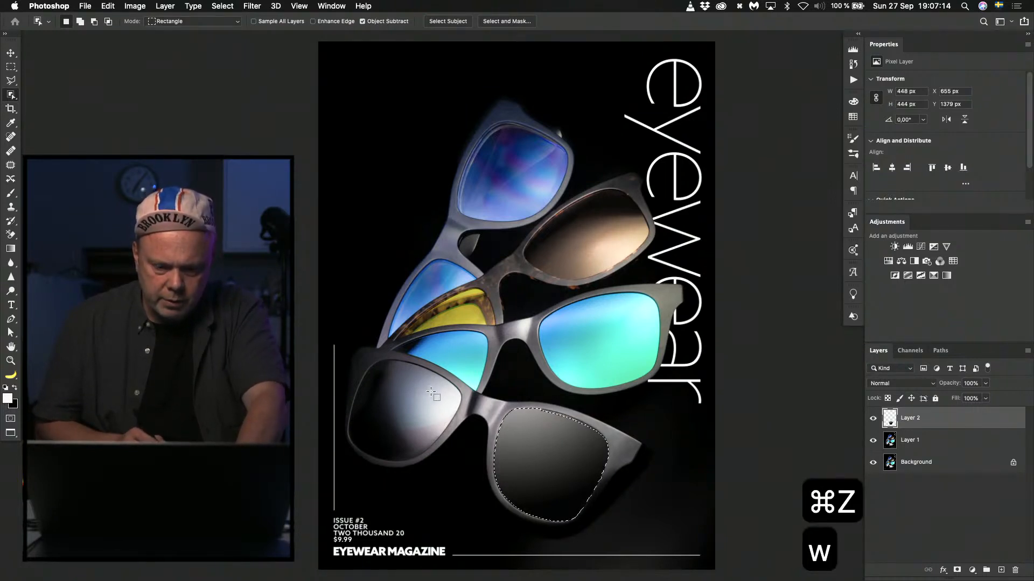
pyautogui.click(894, 443)
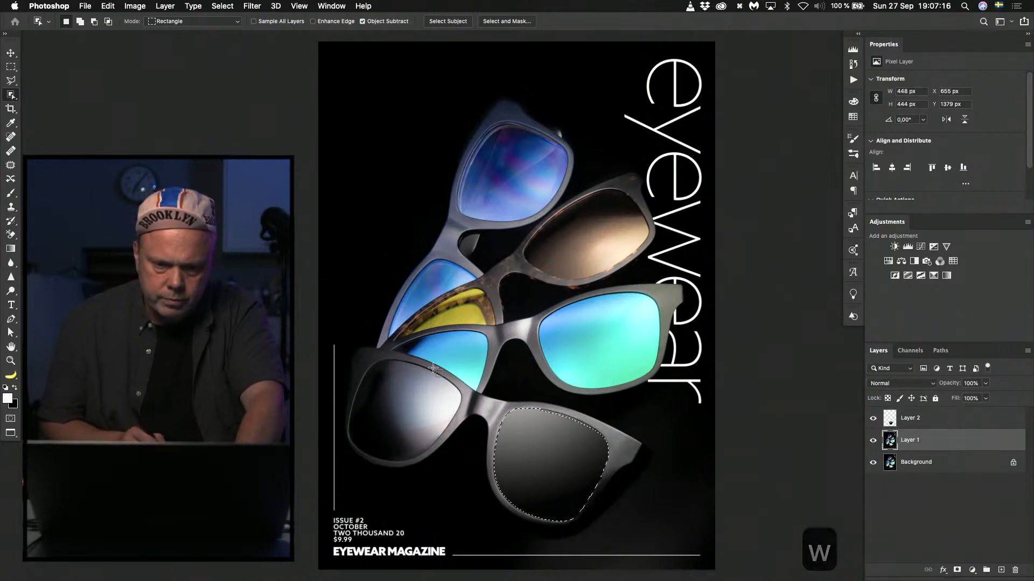
pyautogui.press('w')
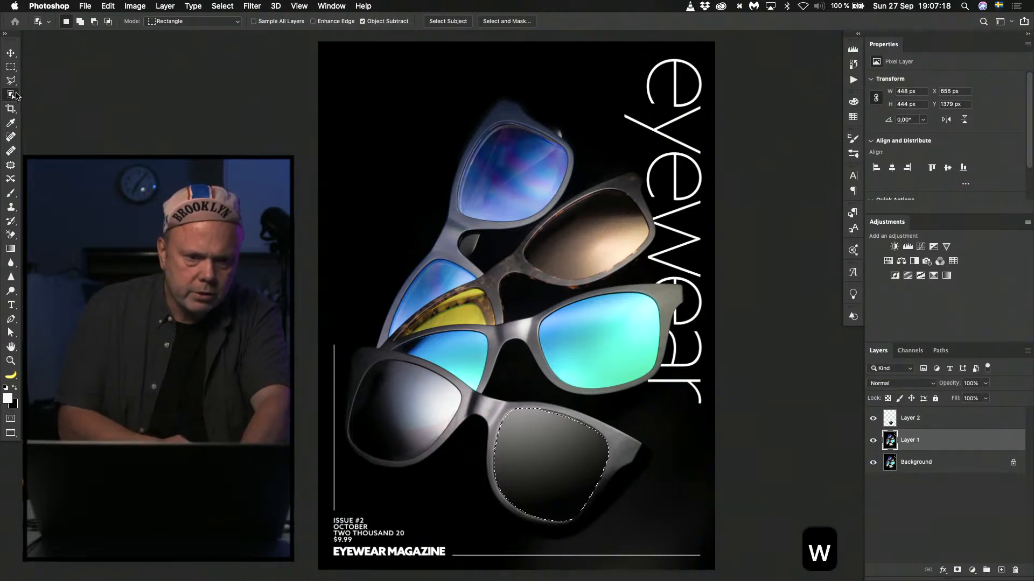
pyautogui.click(16, 95)
pyautogui.click(31, 95)
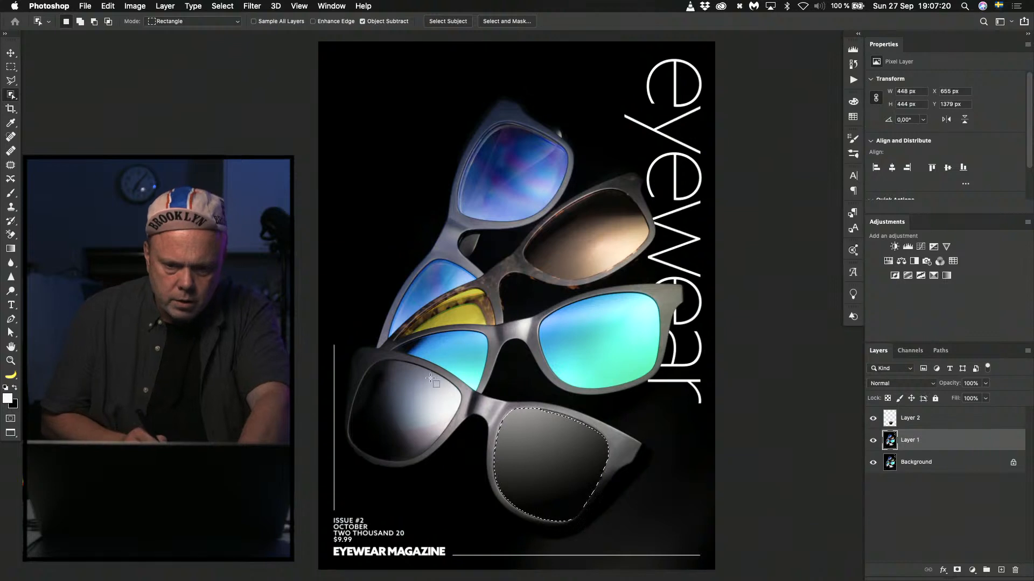
pyautogui.moveTo(426, 381); pyautogui.dragTo(387, 398)
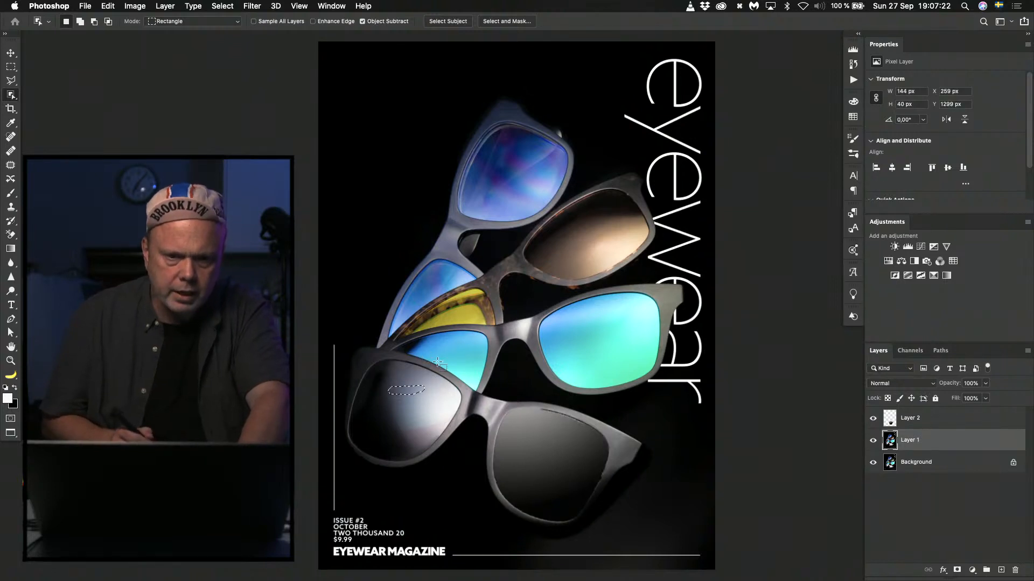
pyautogui.press('super+d')
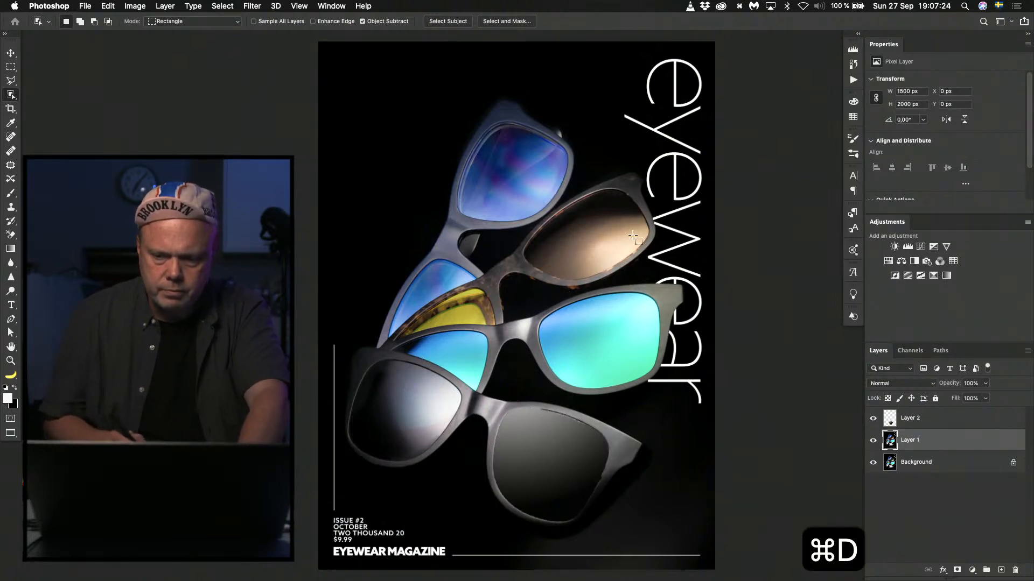
pyautogui.press('super+d')
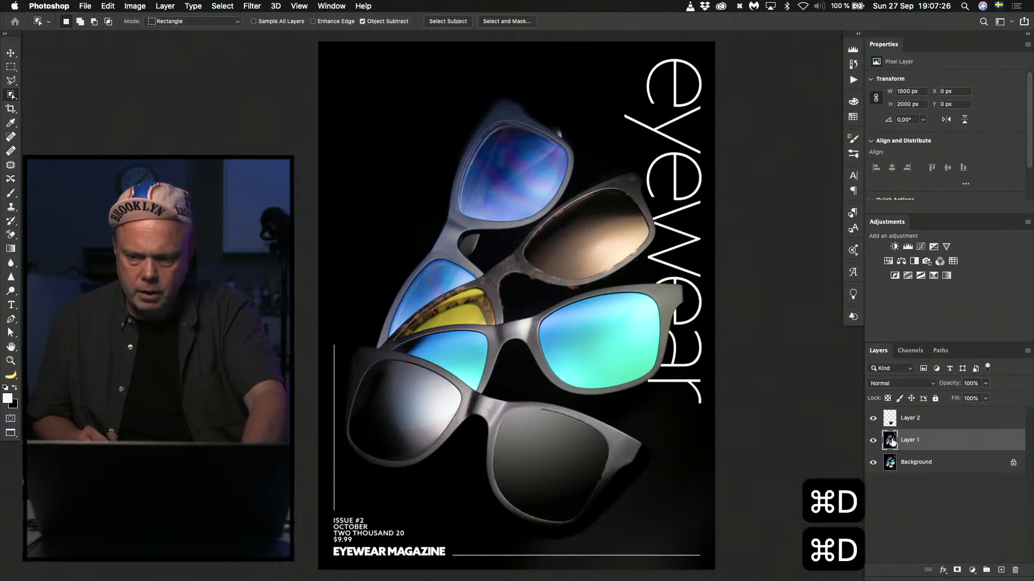
# Toggle Layer 2's visibility to compare the lens with and without the gradient, leaving the layer hidden.
pyautogui.click(874, 418)
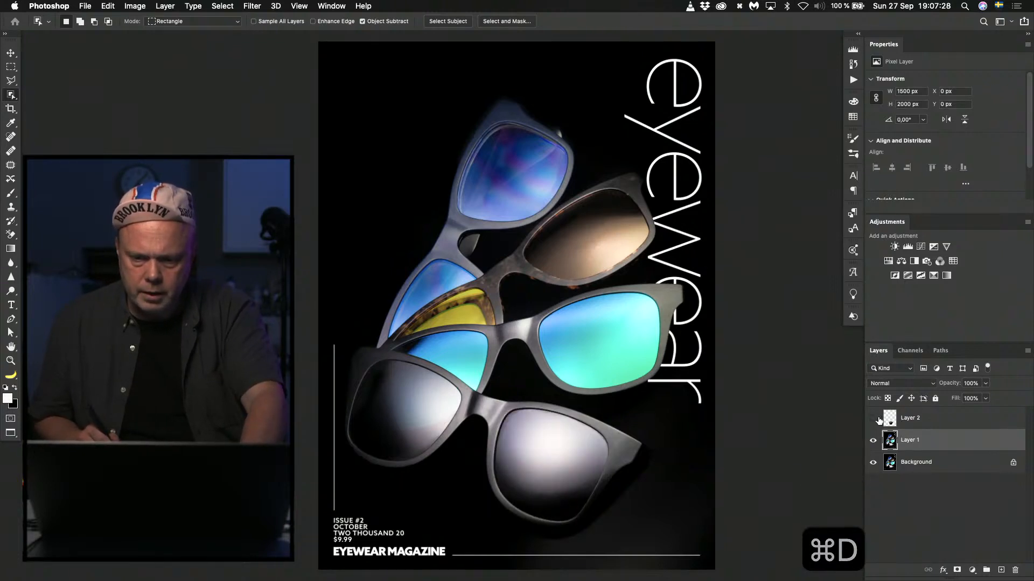
pyautogui.click(875, 419)
pyautogui.click(875, 419)
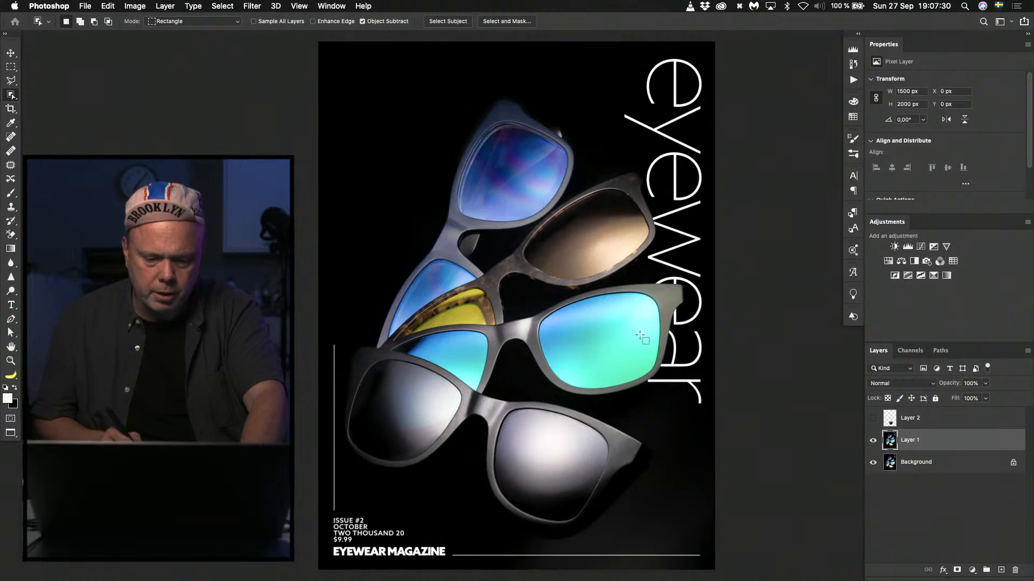
# Select both lenses of the front sunglasses on Layer 1 with the Quick Selection tool.
pyautogui.press('w')
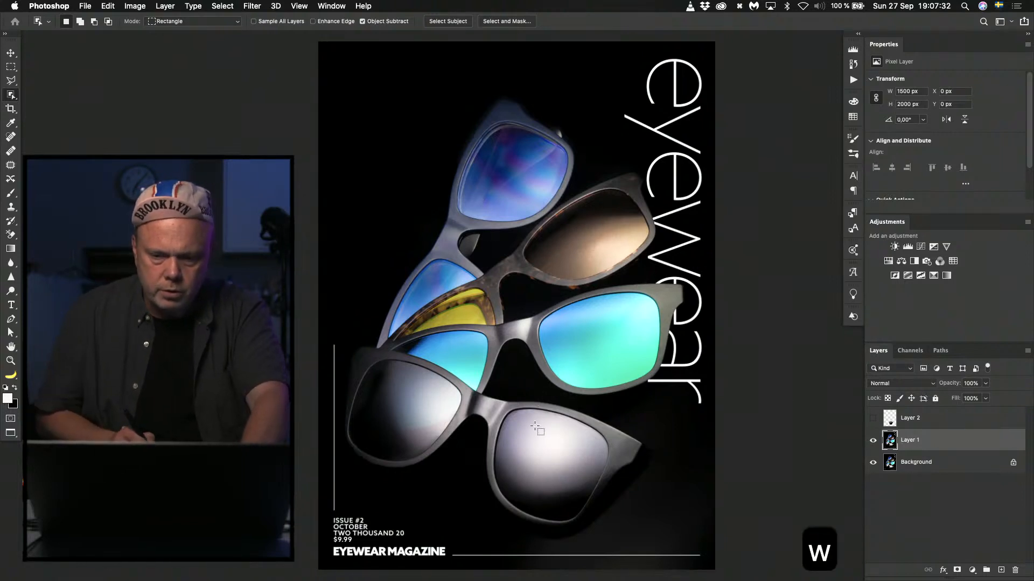
pyautogui.press('super+d')
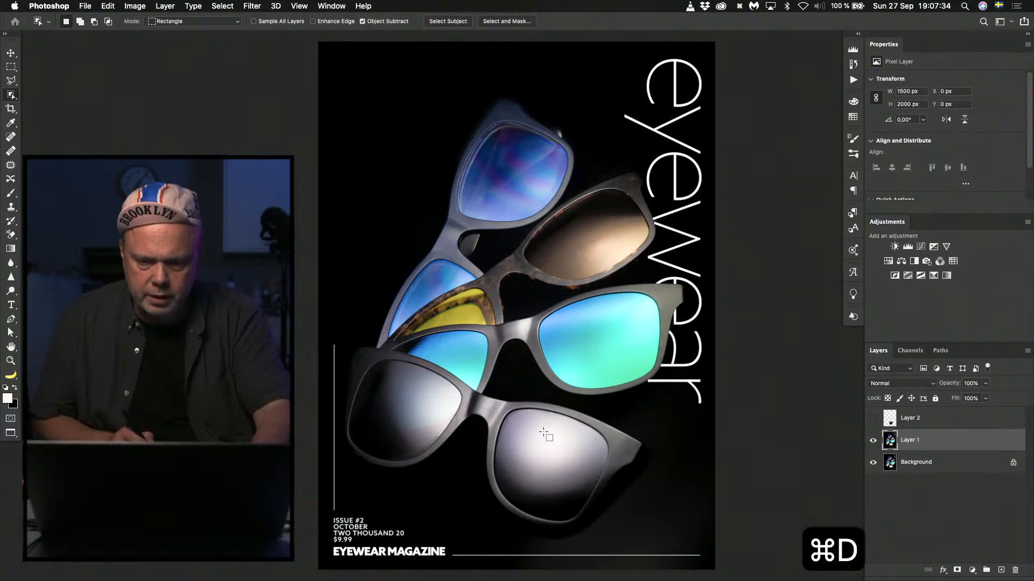
pyautogui.click(12, 95)
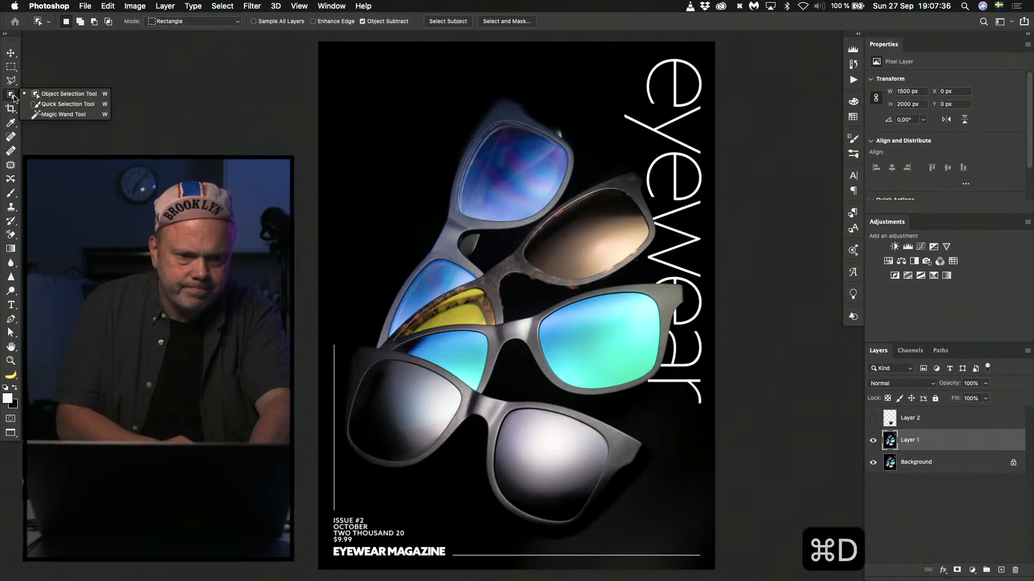
pyautogui.click(65, 104)
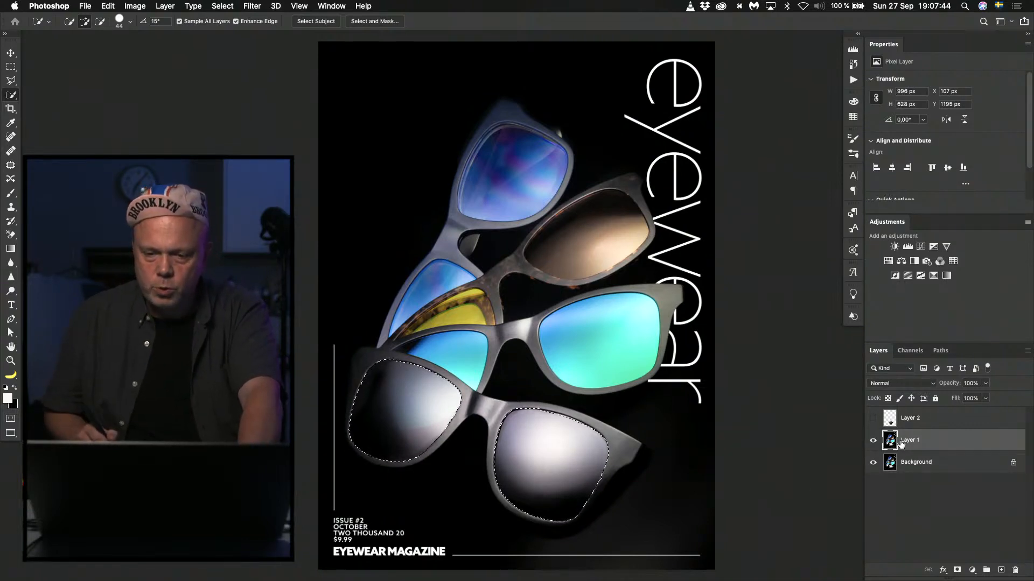
# Fill both selected lenses with a white-to-black radial gradient on a new layer, redrawing it for a soft upper highlight, and clear the selection.
pyautogui.click(1000, 570)
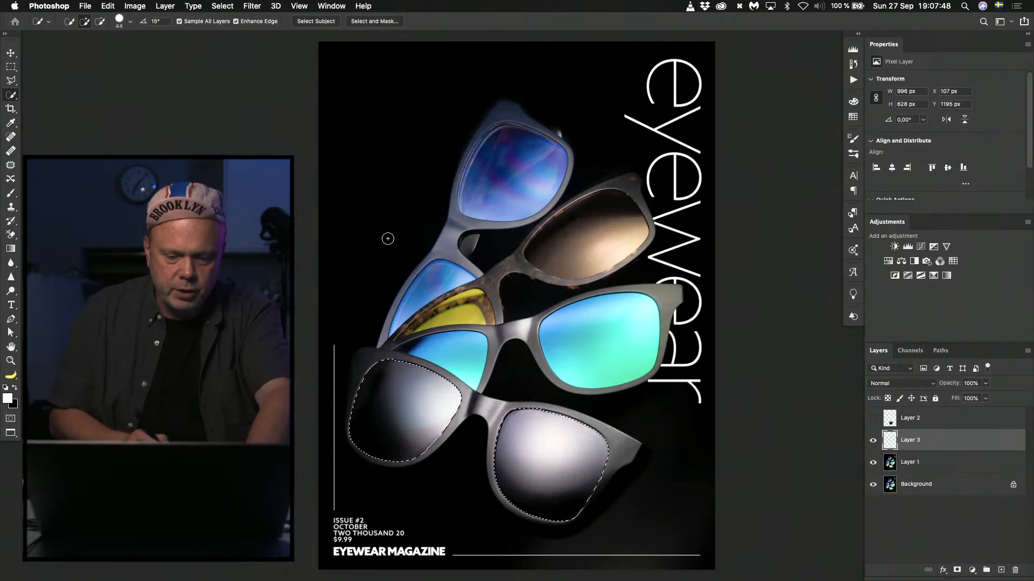
pyautogui.press('g')
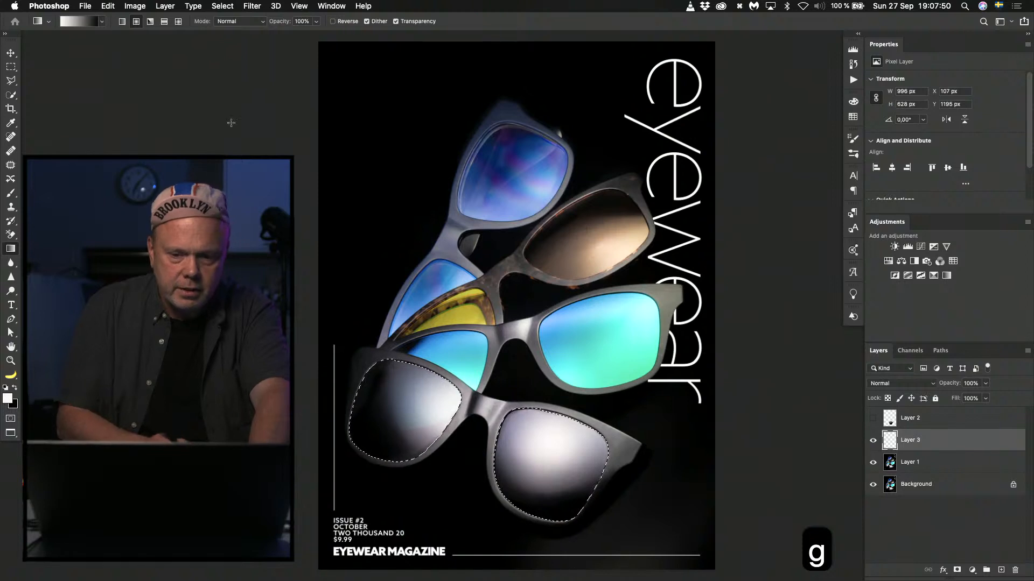
pyautogui.moveTo(505, 349); pyautogui.dragTo(452, 510)
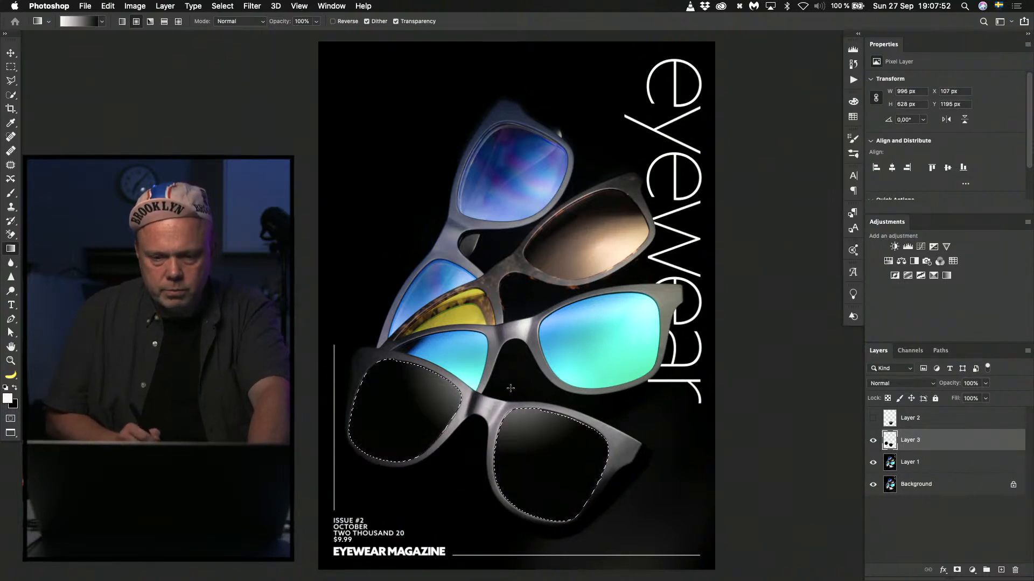
pyautogui.moveTo(508, 308); pyautogui.dragTo(442, 510)
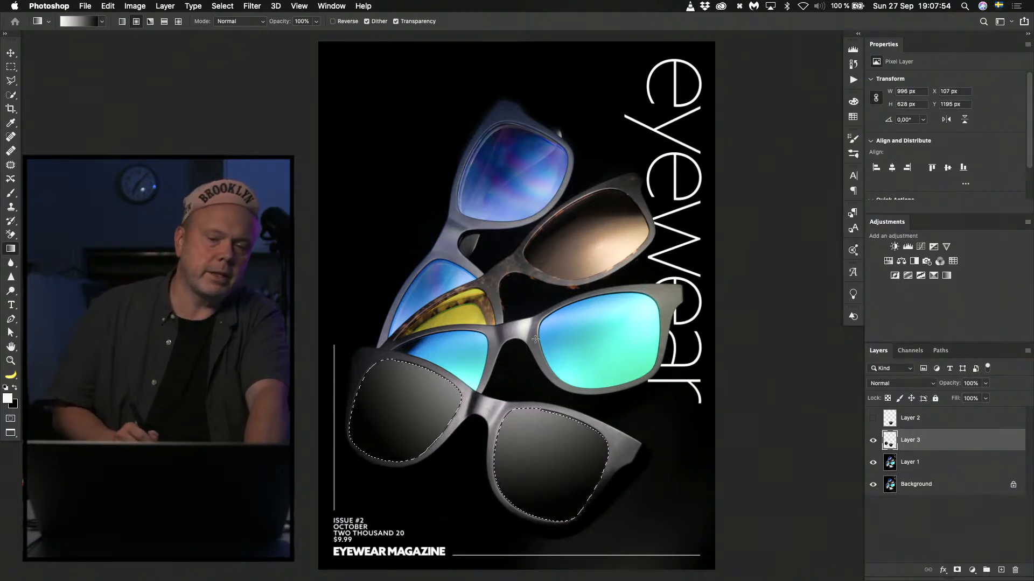
pyautogui.moveTo(533, 295); pyautogui.dragTo(498, 391)
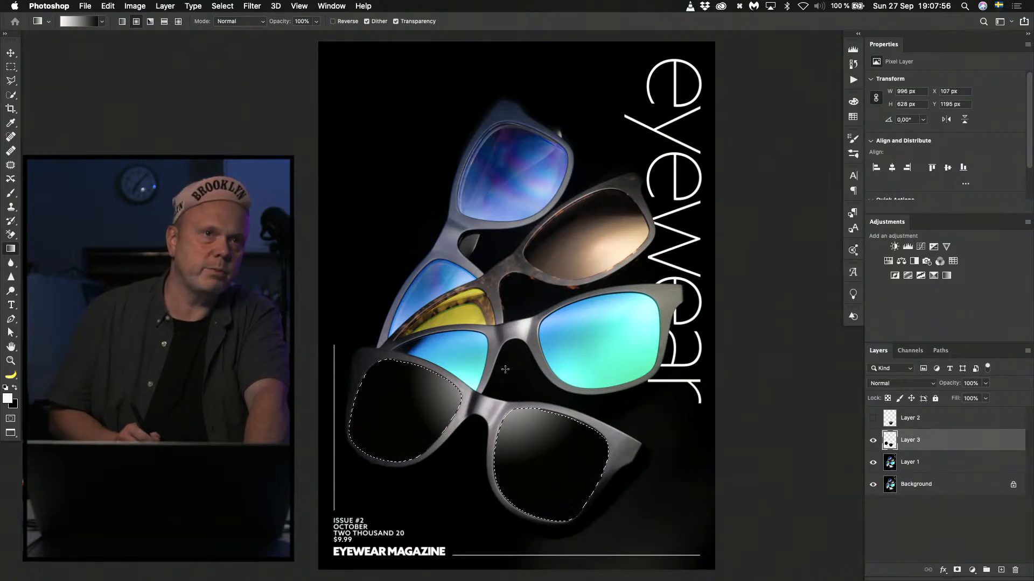
pyautogui.moveTo(504, 356); pyautogui.dragTo(446, 530)
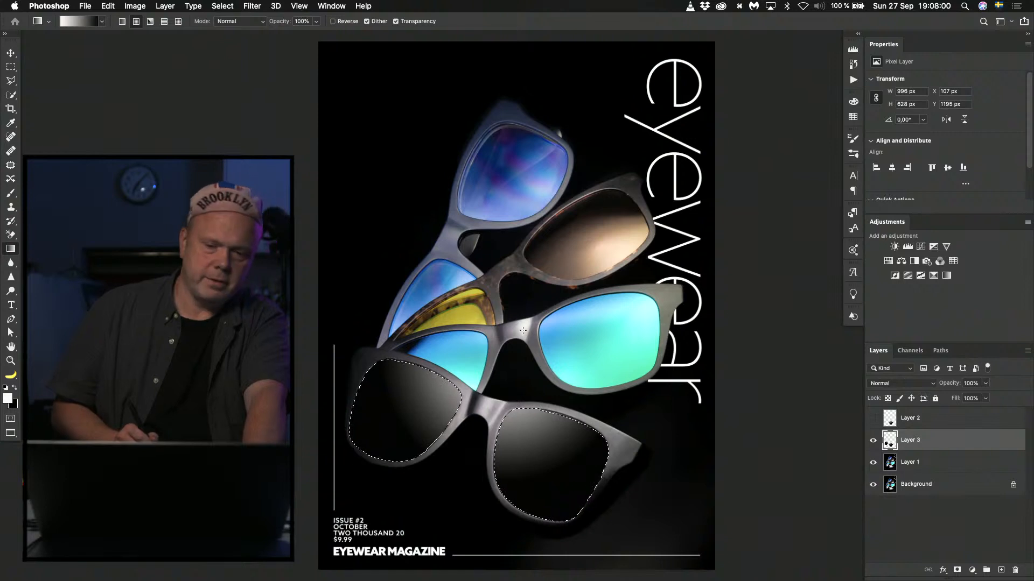
pyautogui.moveTo(533, 303); pyautogui.dragTo(448, 525)
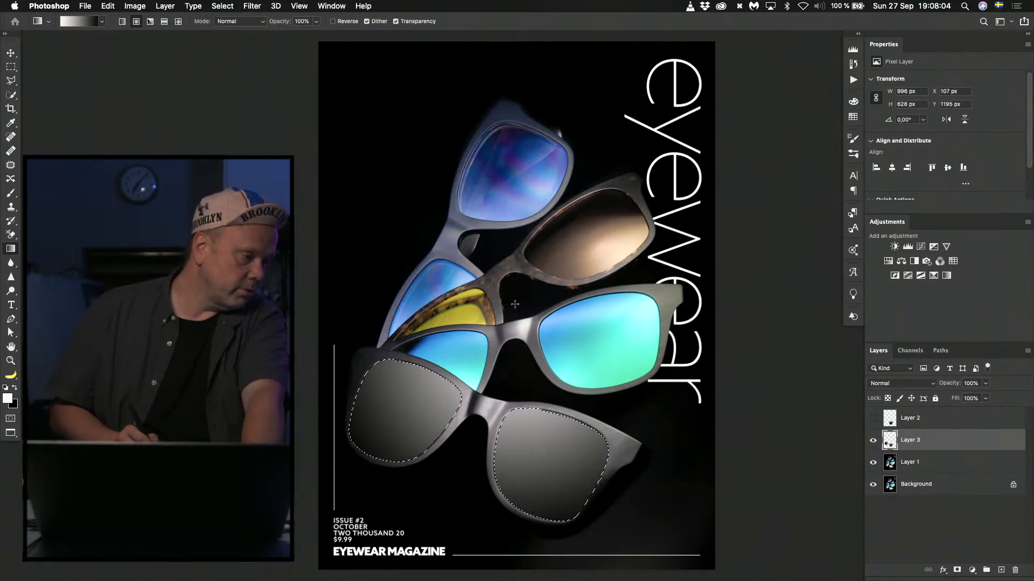
pyautogui.moveTo(515, 336); pyautogui.dragTo(462, 489)
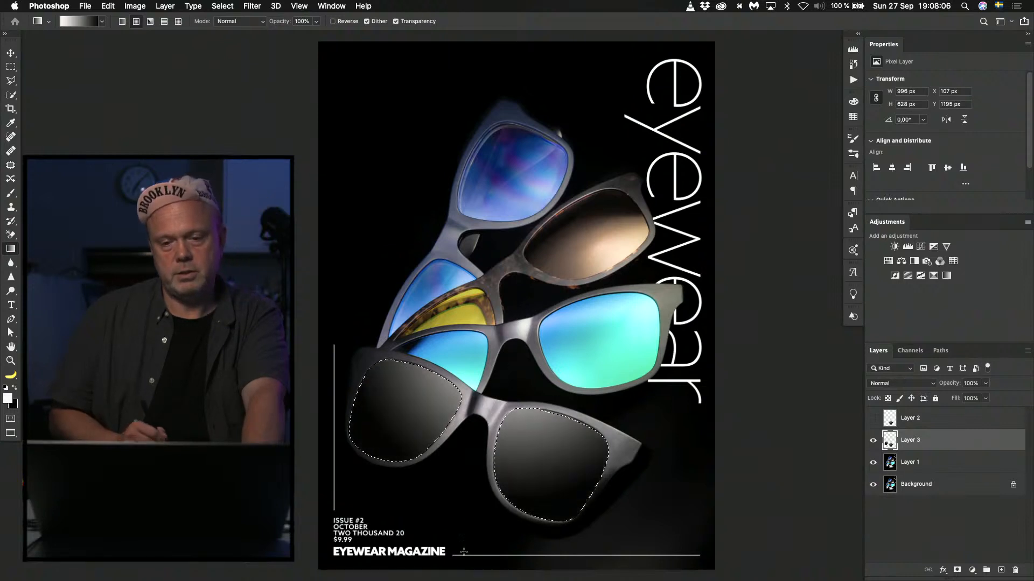
pyautogui.press('super+d')
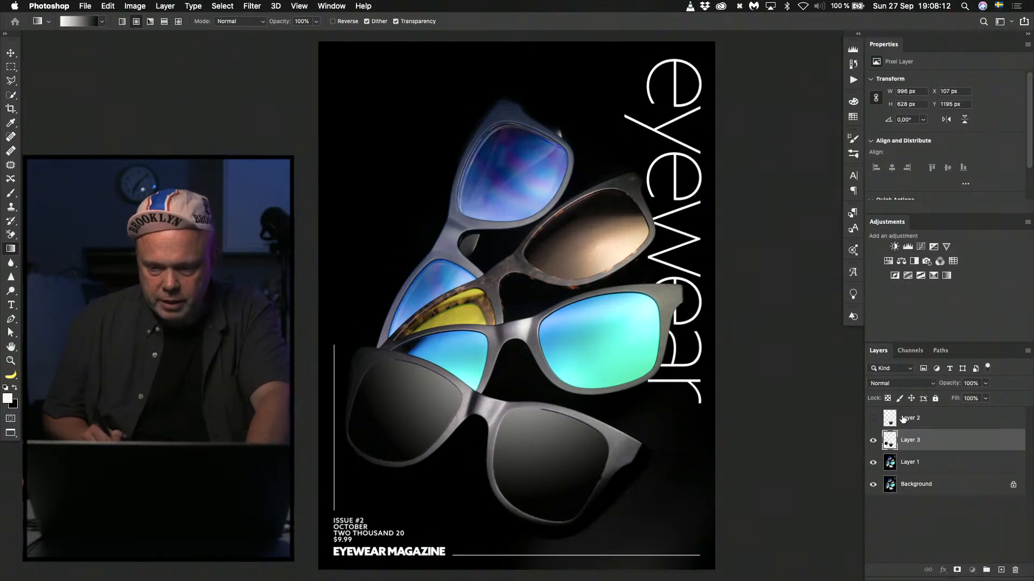
# Add a layer mask to Layer 3 and paint black along the front right lens's upper and inner edges to clean up the gradient's border.
pyautogui.click(958, 570)
pyautogui.press('super+plus')
pyautogui.press('super+plus')
pyautogui.press('super+plus')
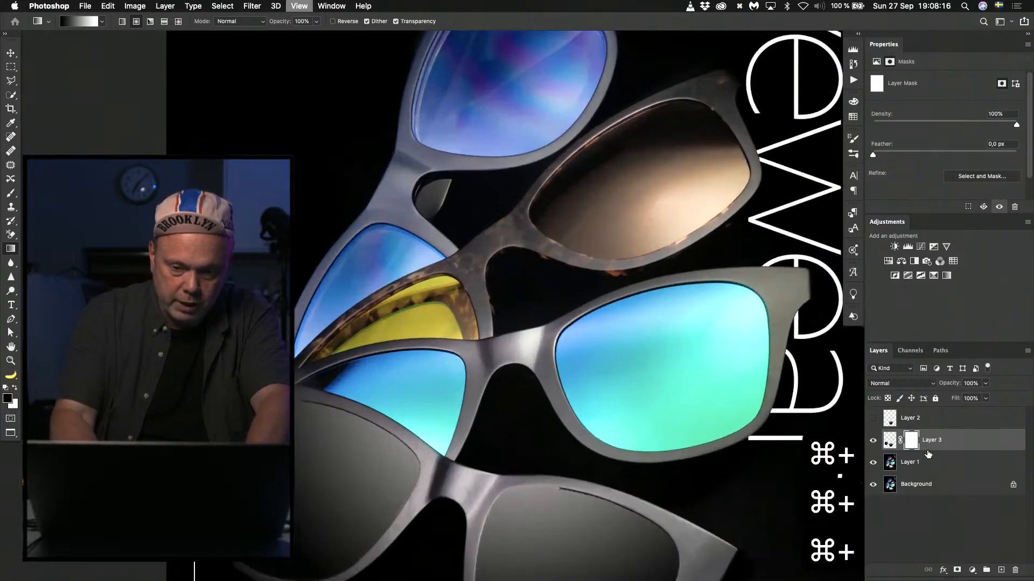
pyautogui.press('super+plus')
pyautogui.press('space')
pyautogui.moveTo(468, 422); pyautogui.dragTo(644, 132)
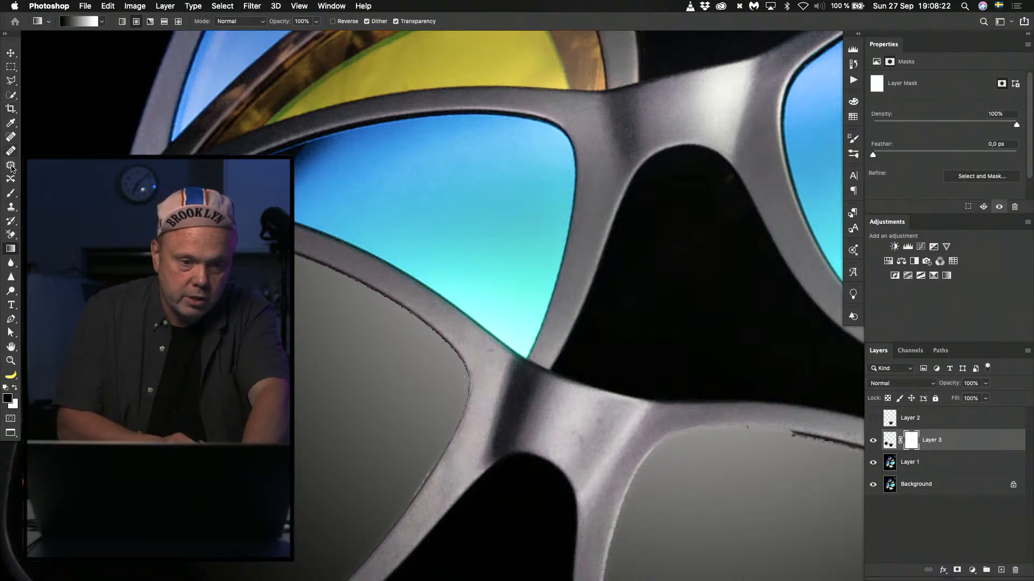
pyautogui.click(13, 195)
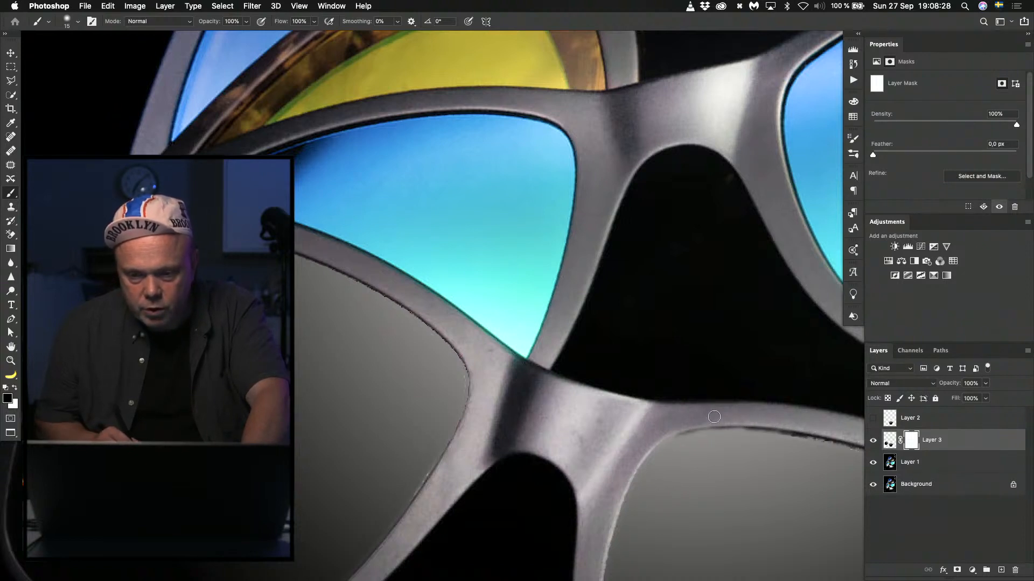
pyautogui.moveTo(691, 427); pyautogui.dragTo(792, 432)
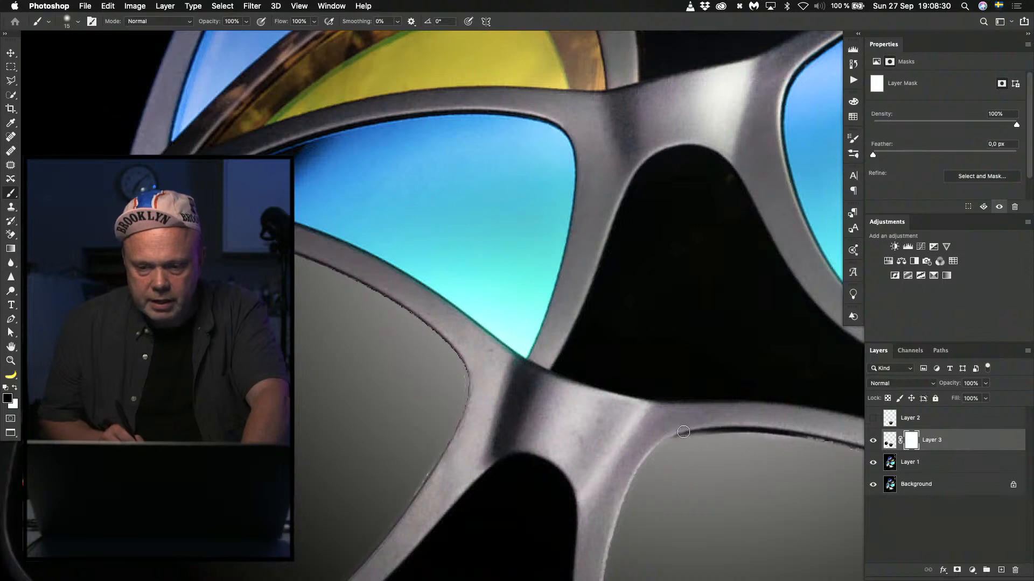
pyautogui.moveTo(683, 432); pyautogui.dragTo(602, 546)
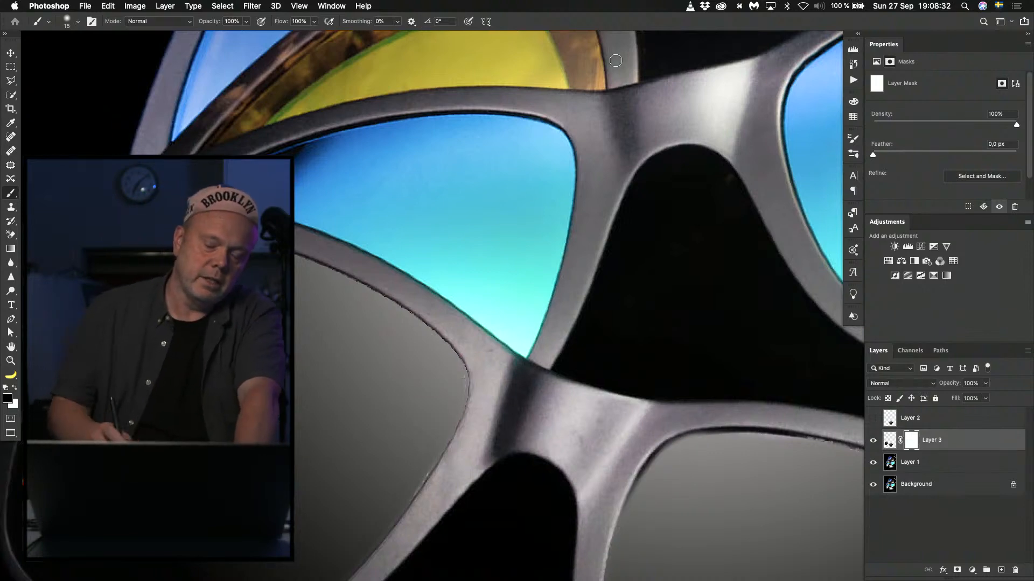
pyautogui.press('super+0')
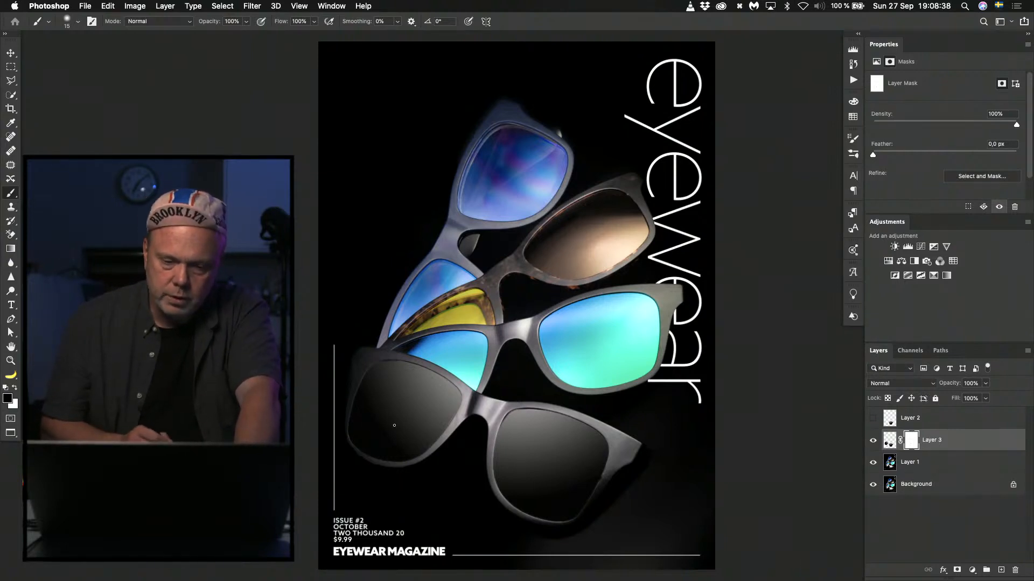
# Apply the Camera Raw Filter to Layer 3's gradient with Grain set to 17.
pyautogui.click(888, 442)
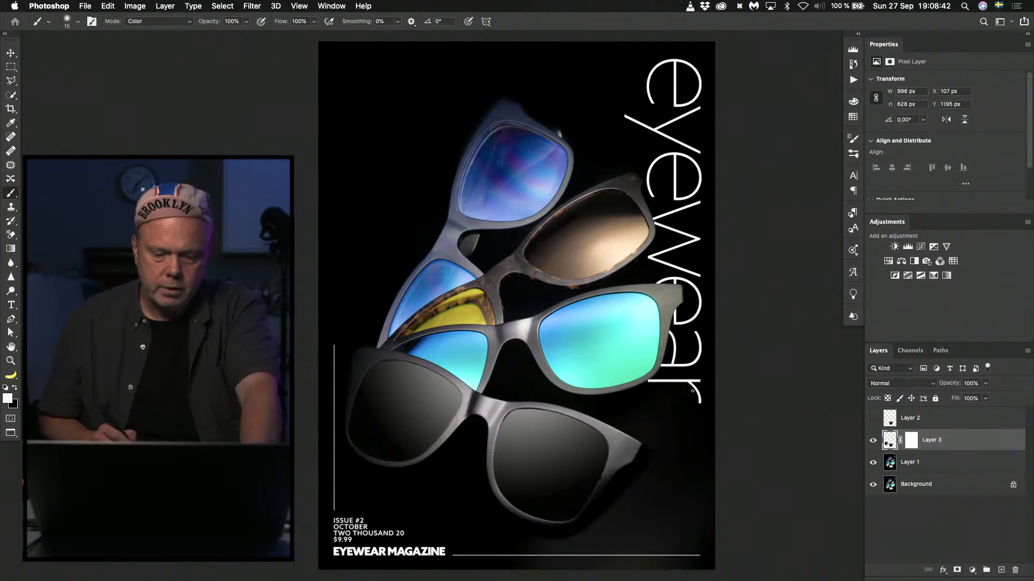
pyautogui.click(251, 5)
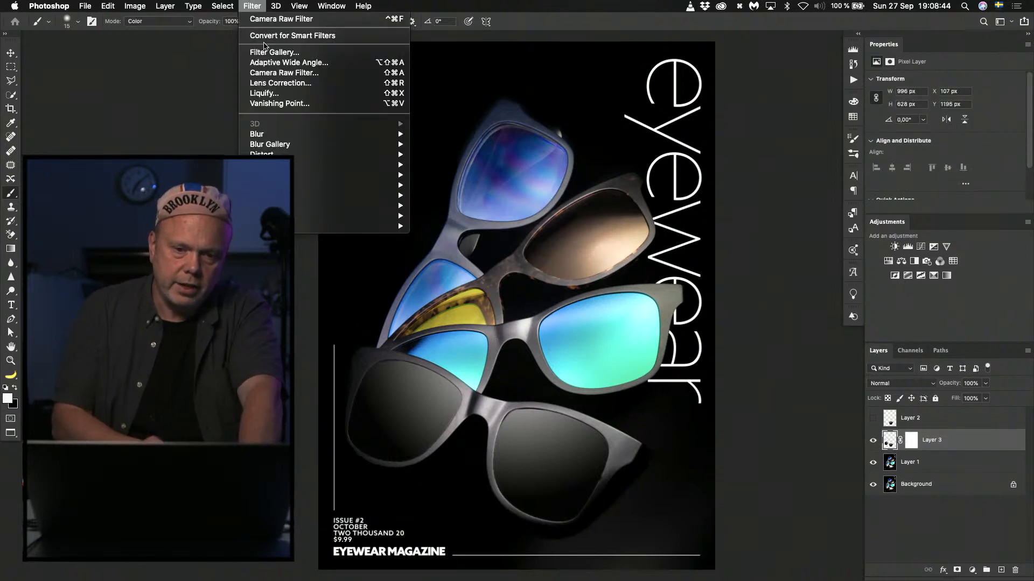
pyautogui.click(273, 74)
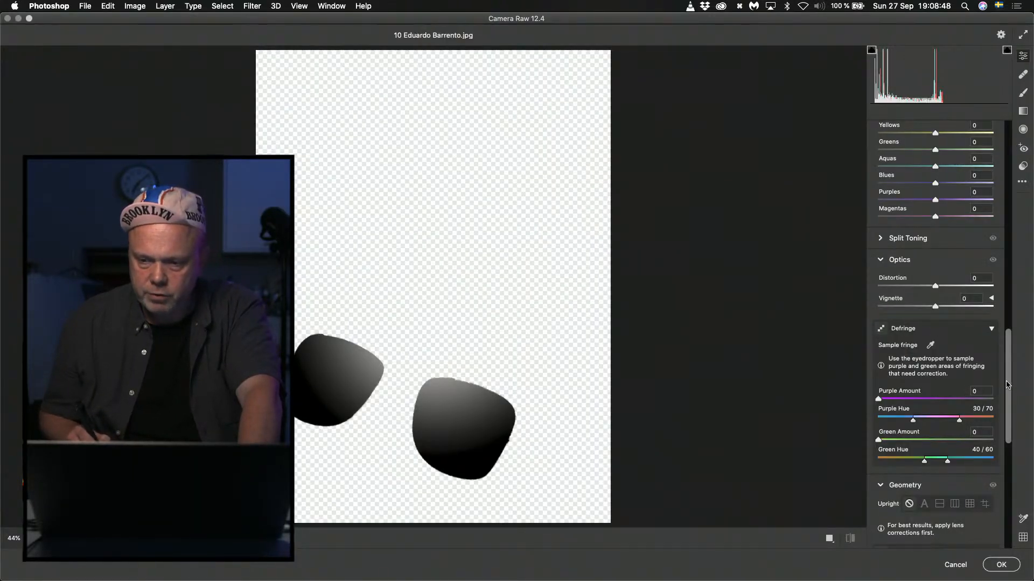
pyautogui.moveTo(1008, 384); pyautogui.dragTo(979, 468)
pyautogui.click(897, 370)
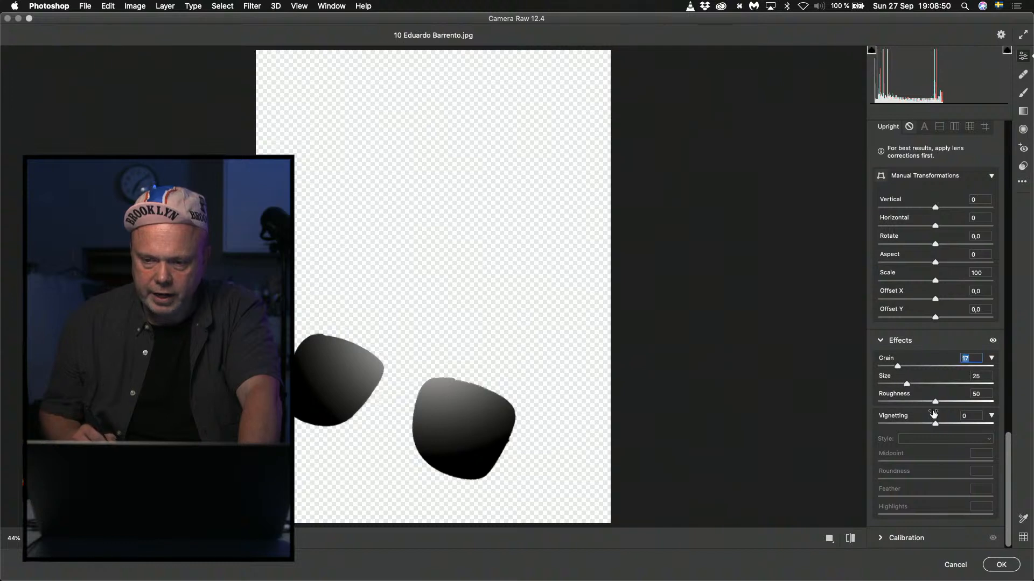
pyautogui.click(1002, 565)
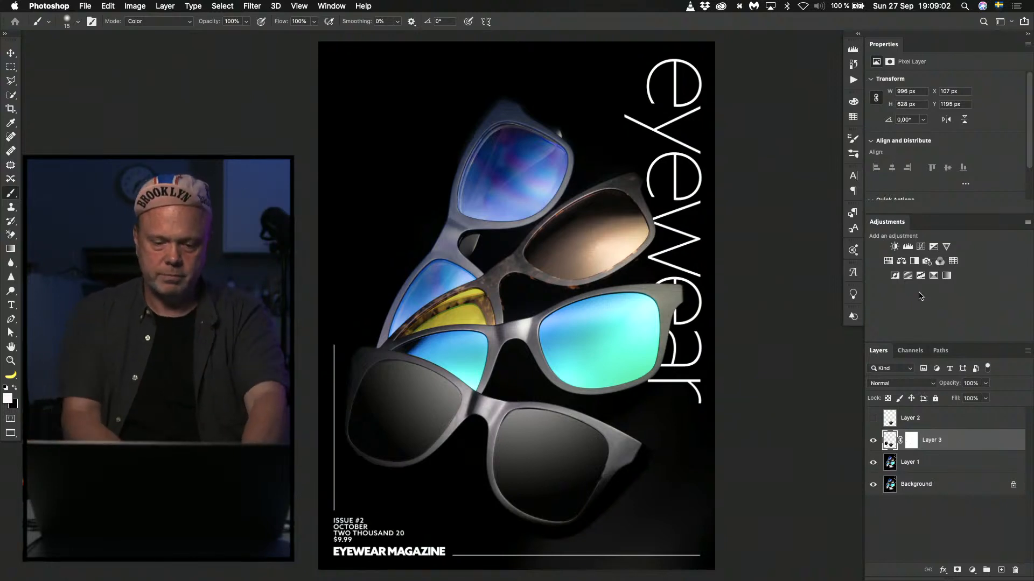
# Close the cover without saving, open the cover file numbered 4 from the eyewear folder in Finder, and fit it on screen.
pyautogui.press('super+w')
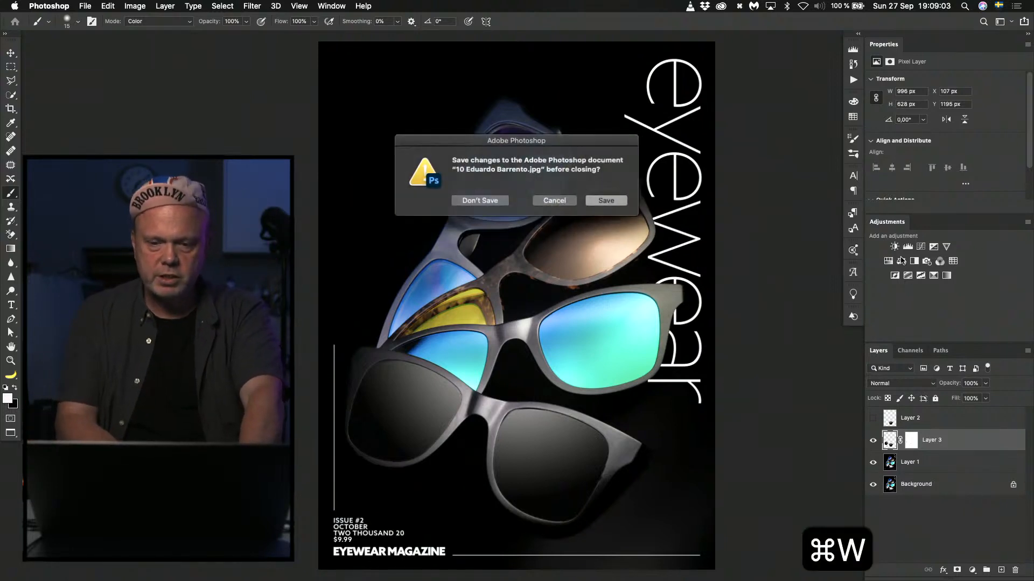
pyautogui.click(496, 202)
pyautogui.press('super+Tab')
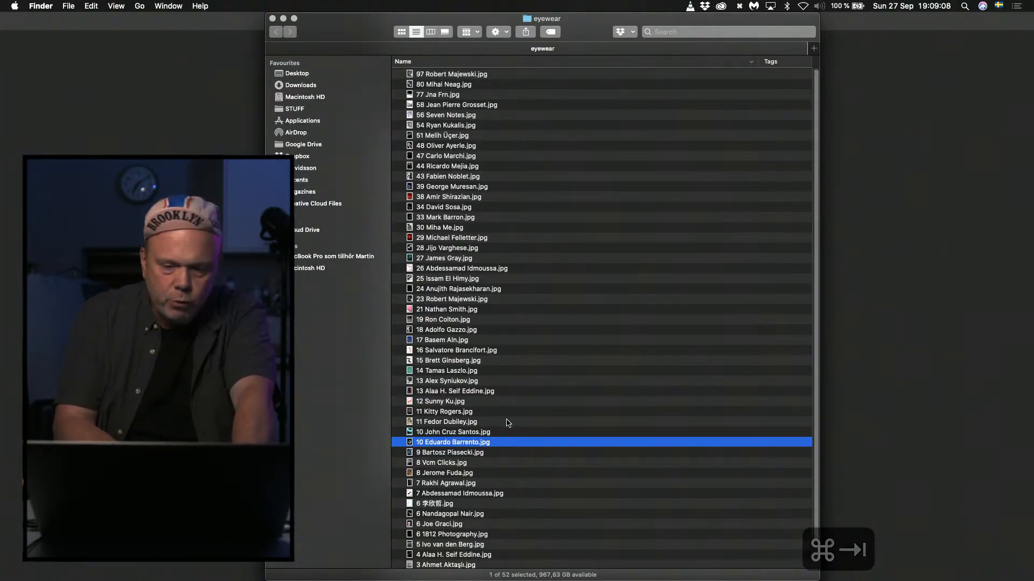
pyautogui.scroll(-3, 462, 481)
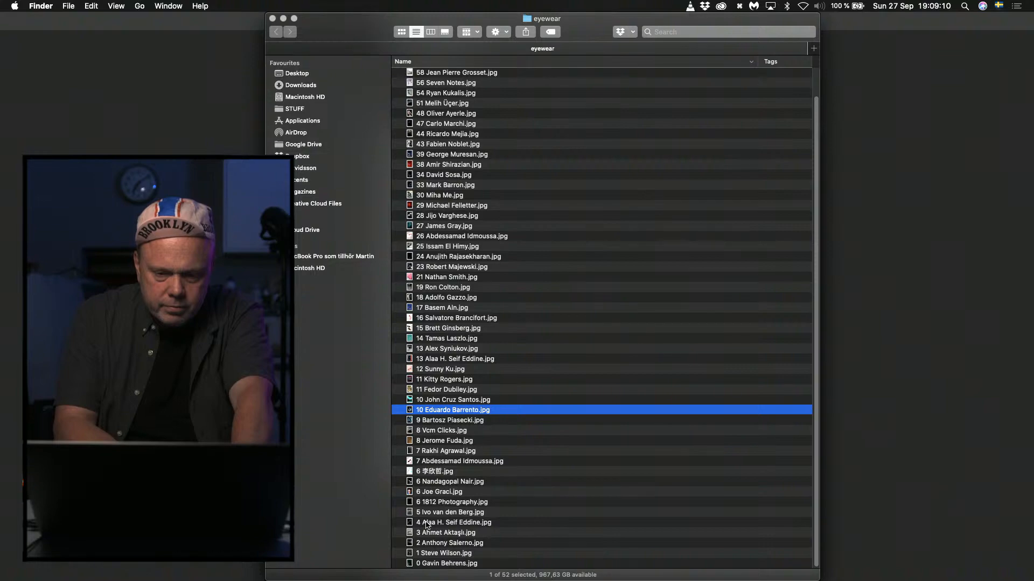
pyautogui.doubleClick(426, 523)
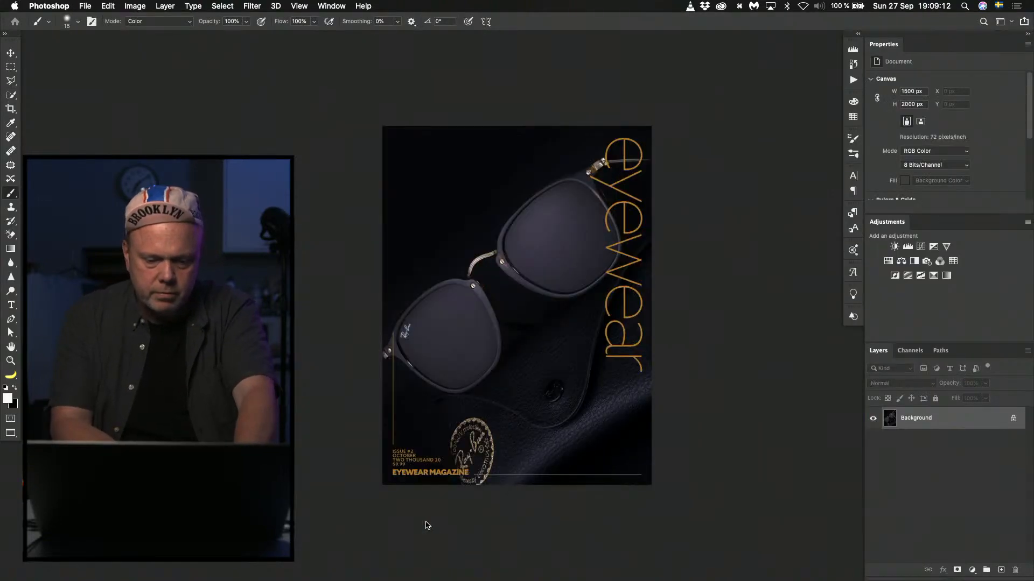
pyautogui.press('super+f')
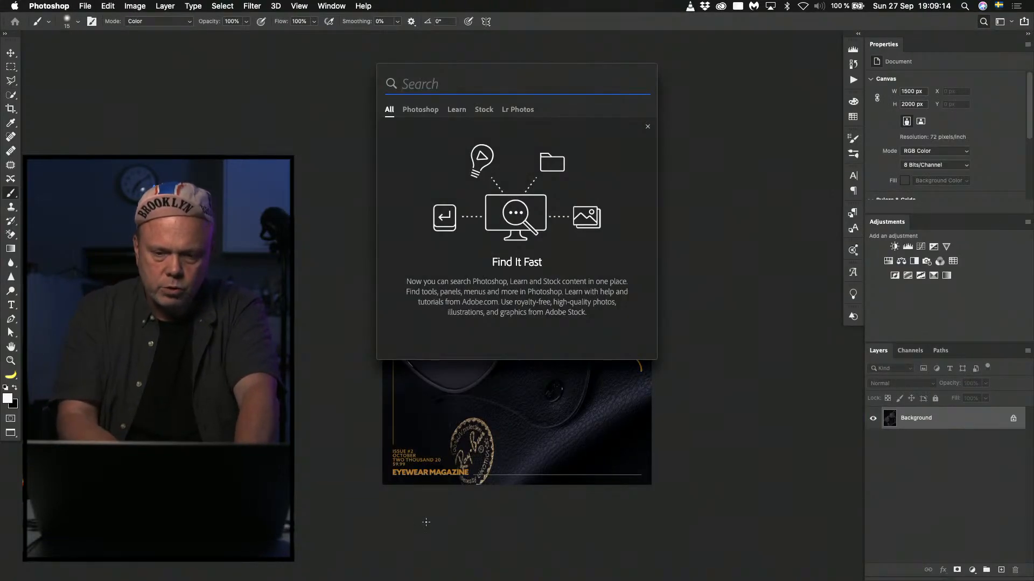
pyautogui.press('Escape')
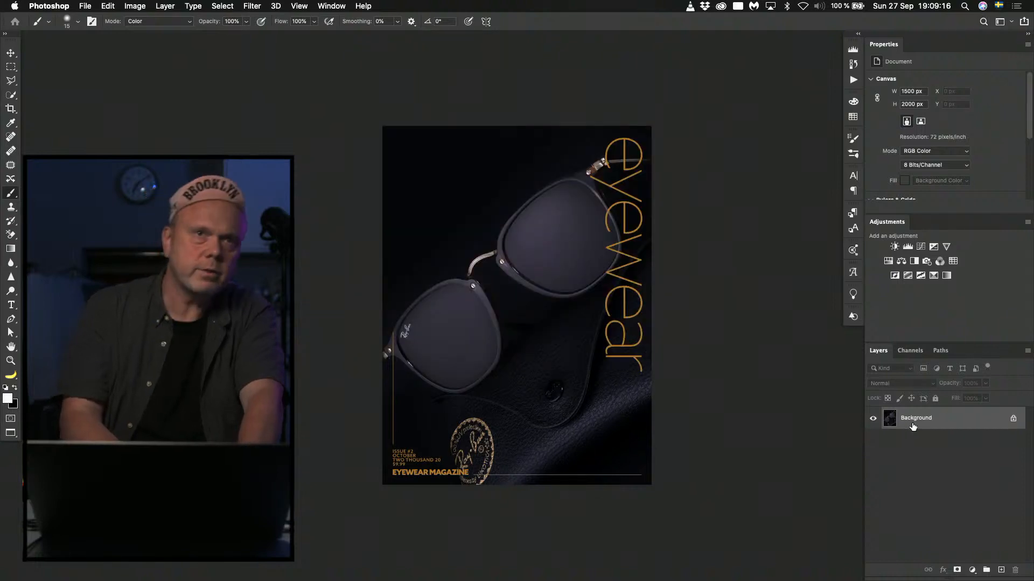
pyautogui.press('super+0')
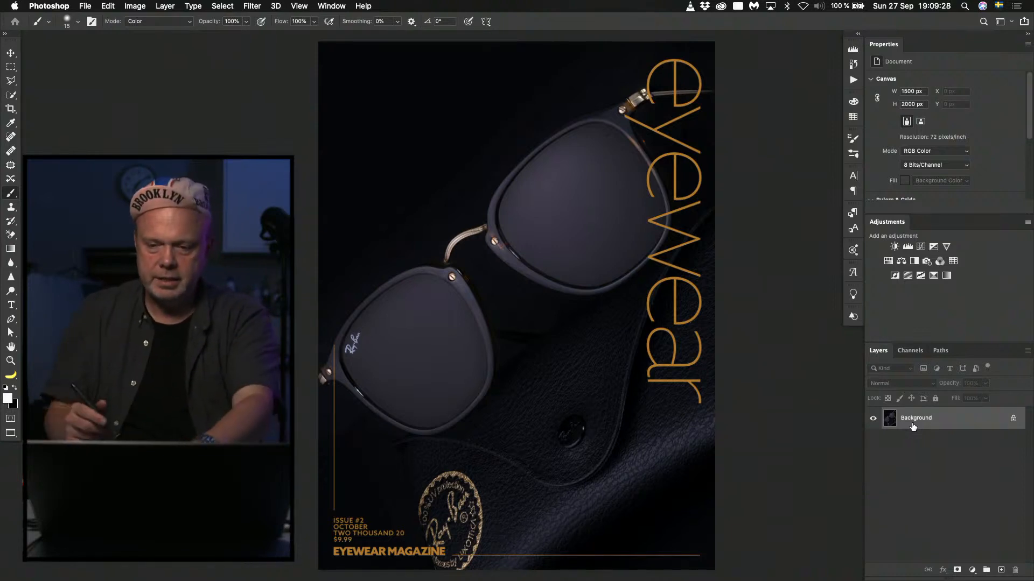
# Duplicate the Background layer, try brightening the leather case with the Dodge tool, and undo the last stroke.
pyautogui.press('o')
pyautogui.press('super+j')
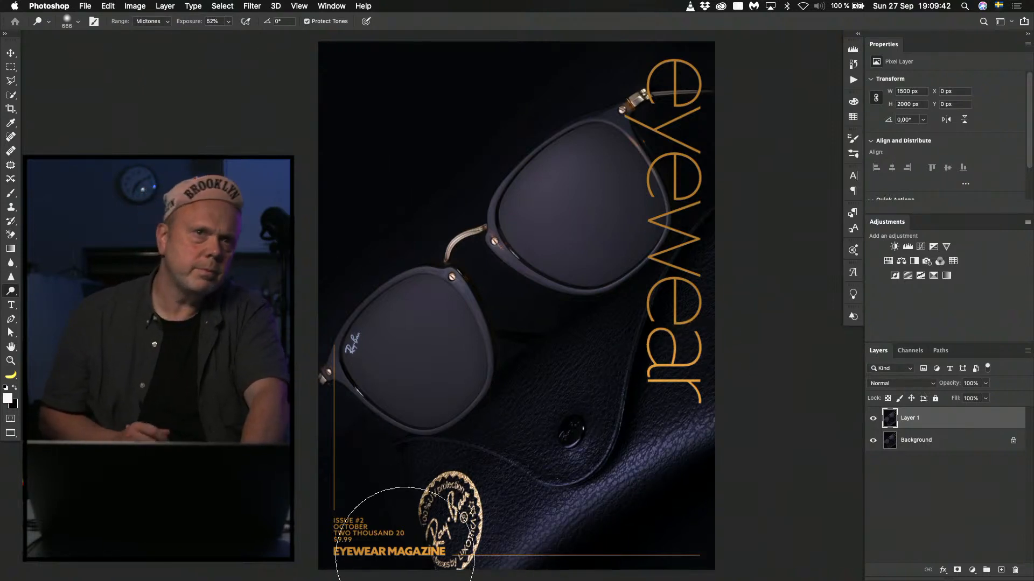
pyautogui.press('super+z')
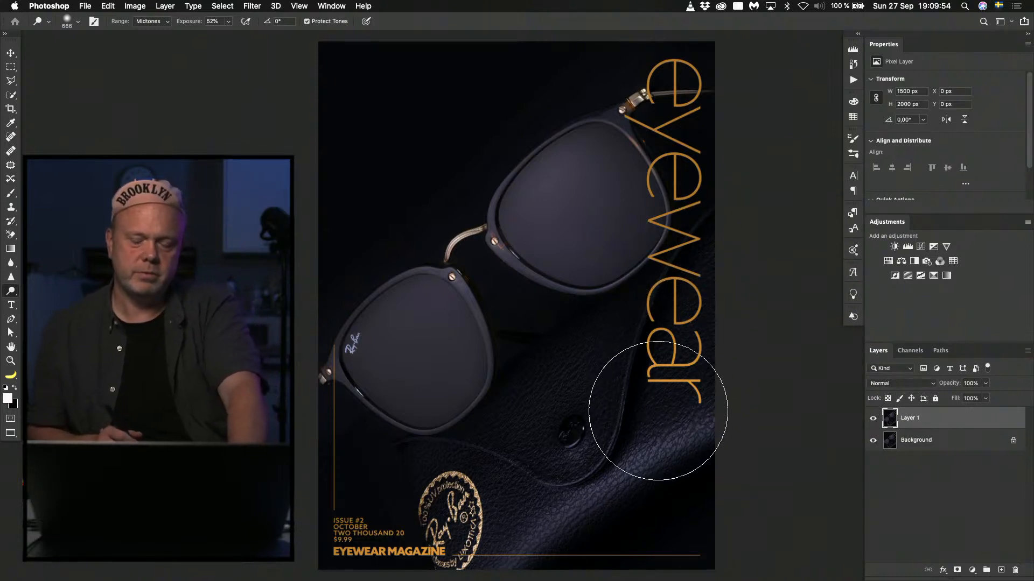
# Select both lenses of the sunglasses on Layer 1 with the Quick Selection tool.
pyautogui.press('w')
pyautogui.click(558, 184)
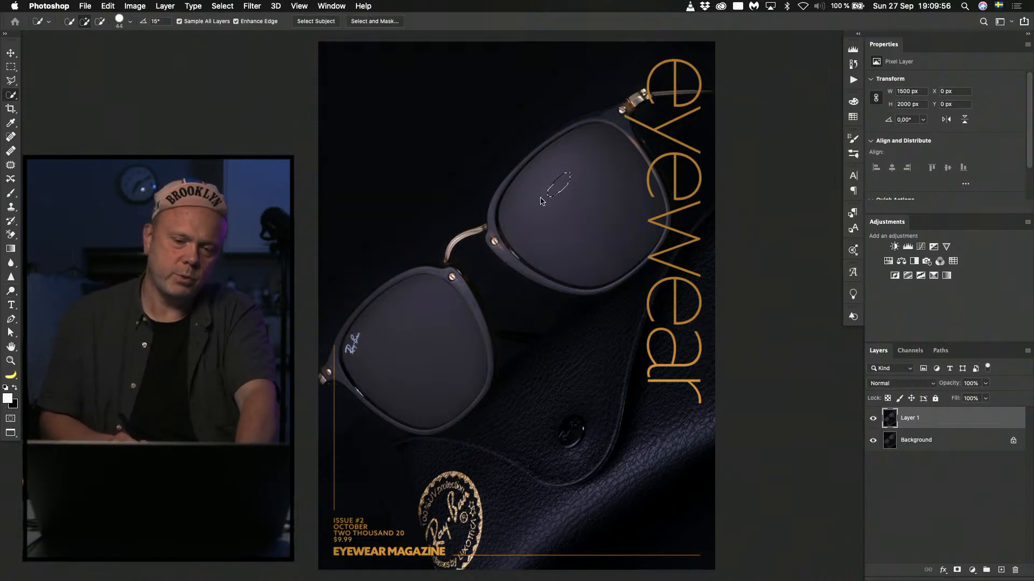
pyautogui.moveTo(532, 201); pyautogui.dragTo(554, 225)
pyautogui.moveTo(448, 289); pyautogui.dragTo(397, 328)
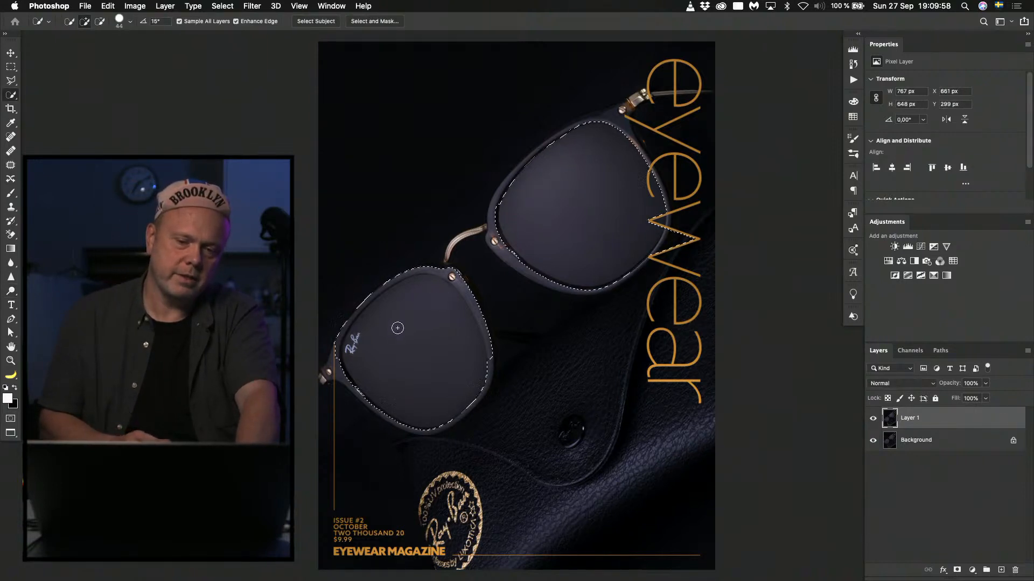
# Subtract the frame's rim and hinge areas around the lower lens from the selection.
pyautogui.press('alt')
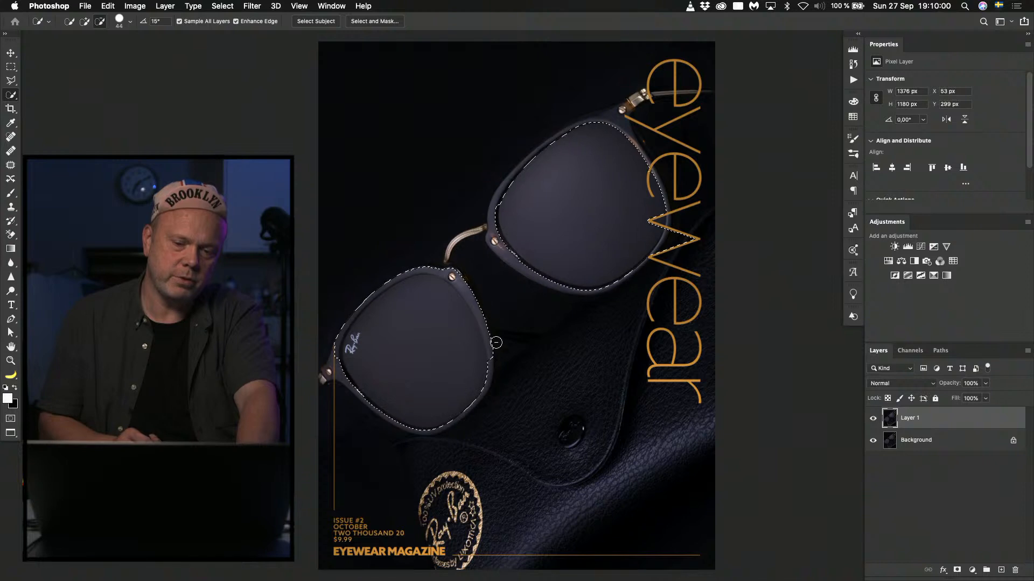
pyautogui.moveTo(497, 342); pyautogui.dragTo(473, 289)
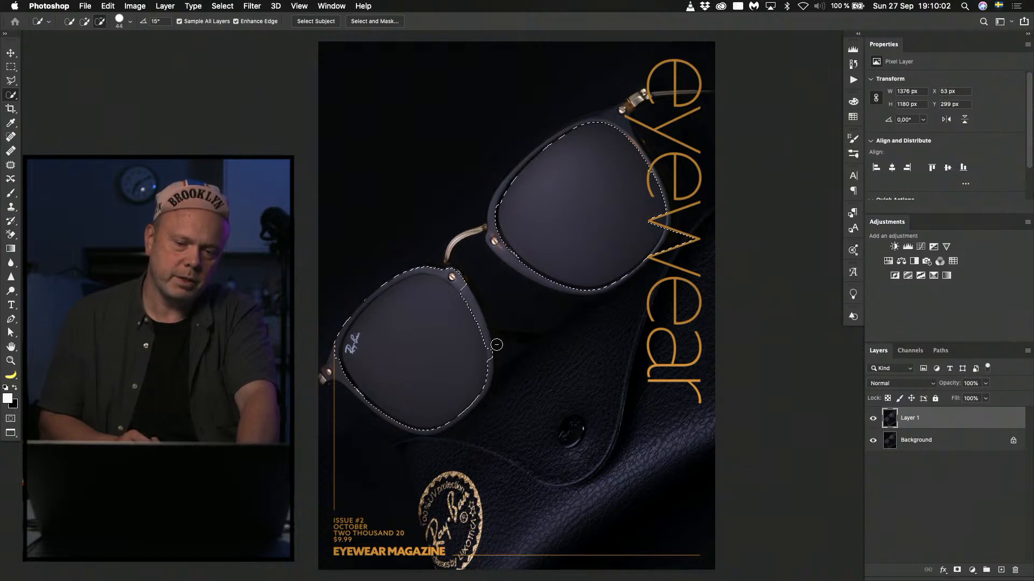
pyautogui.moveTo(497, 345); pyautogui.dragTo(494, 350)
pyautogui.moveTo(470, 285); pyautogui.dragTo(452, 274)
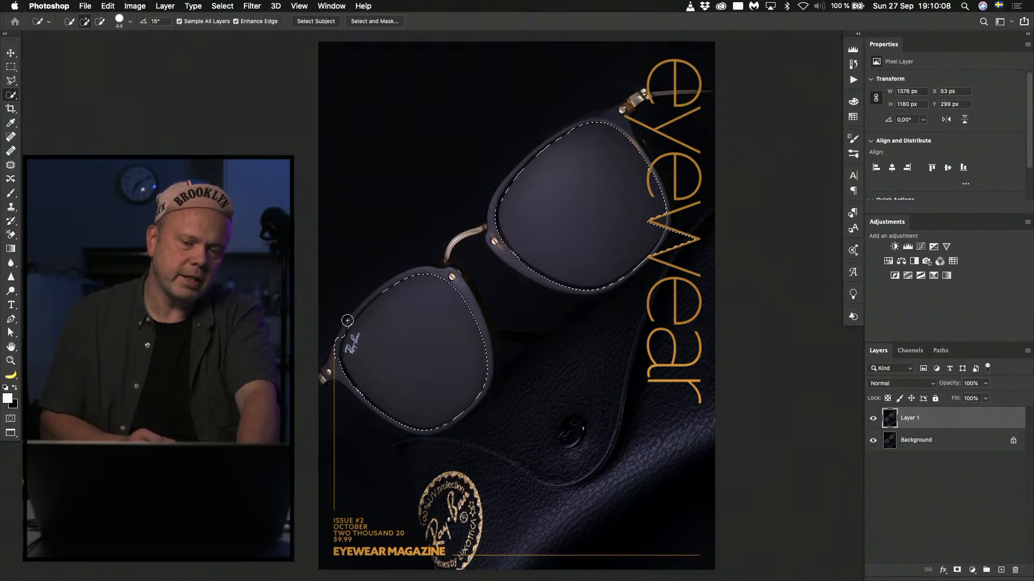
pyautogui.keyDown('alt'); pyautogui.click(329, 371); pyautogui.keyUp('alt')
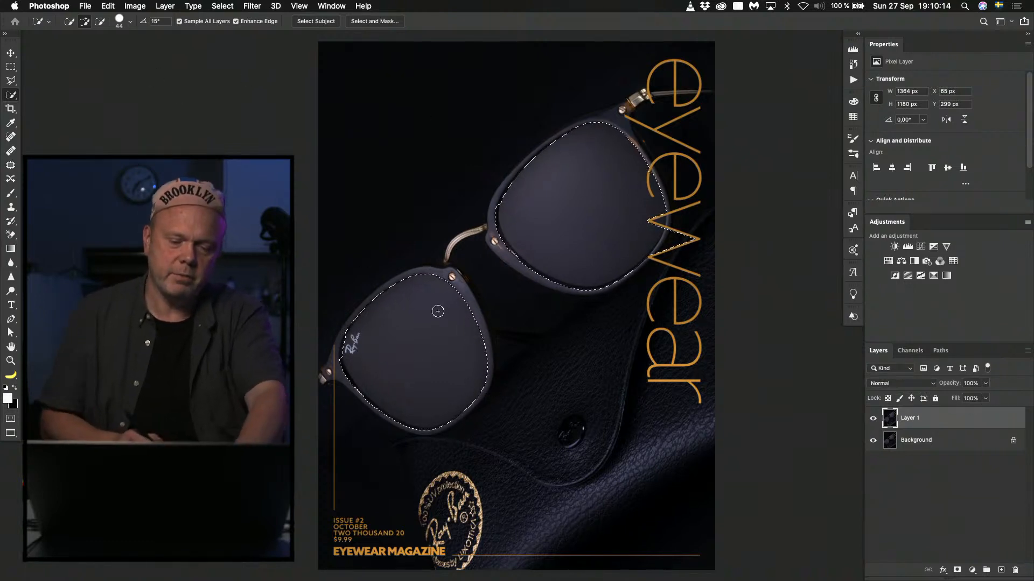
# Lighten the selected lenses with a radial white-to-transparent gradient from their upper-left side, undoing unsuitable attempts, and deselect.
pyautogui.press('g')
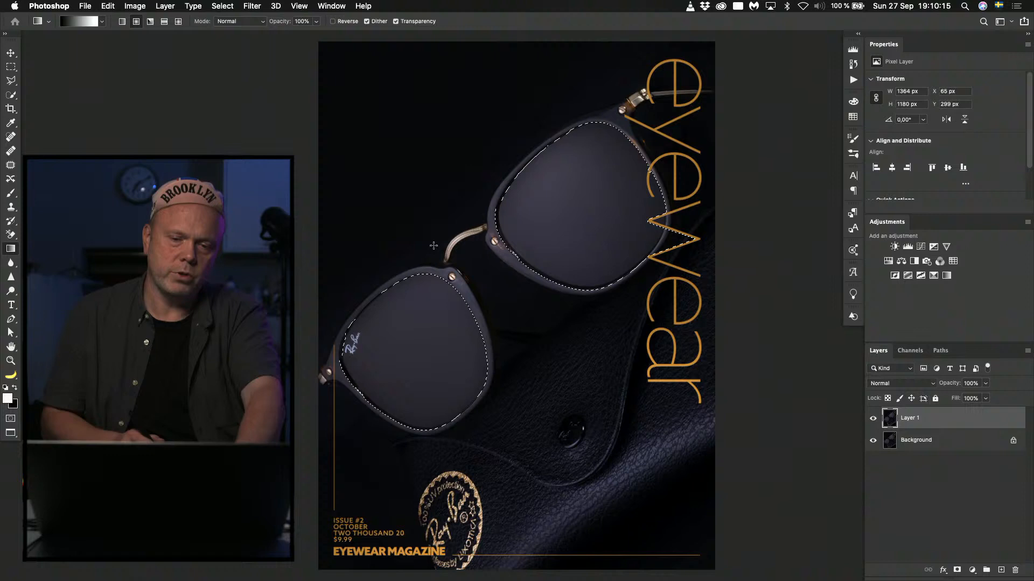
pyautogui.click(101, 22)
pyautogui.click(78, 66)
pyautogui.click(389, 159)
pyautogui.moveTo(388, 127); pyautogui.dragTo(467, 231)
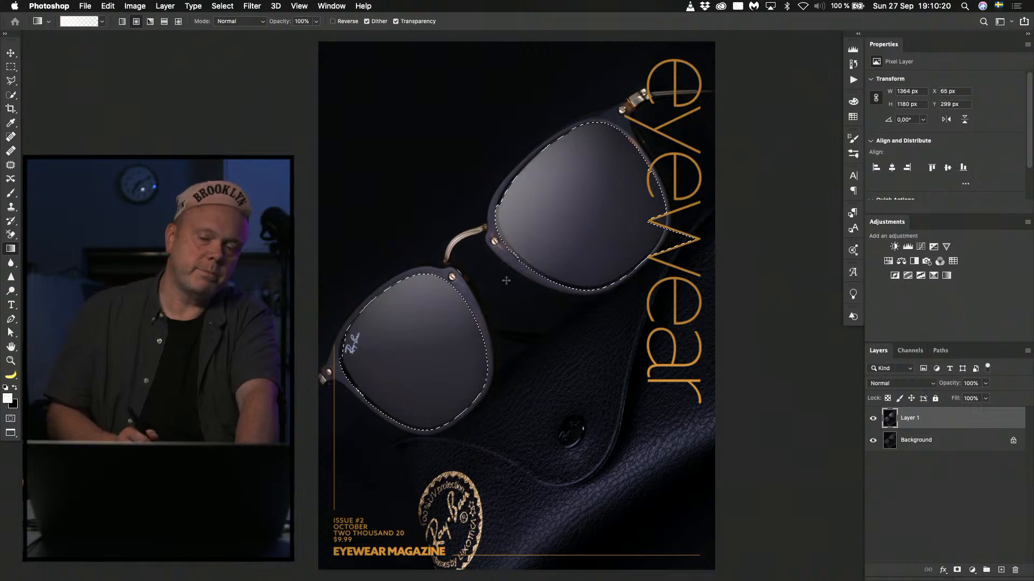
pyautogui.press('super+z')
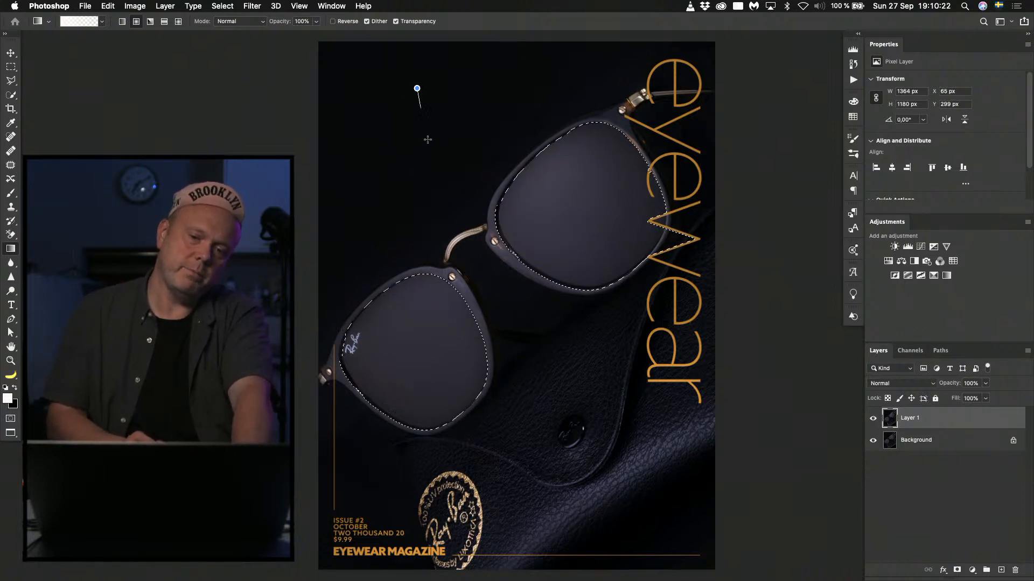
pyautogui.moveTo(428, 139); pyautogui.dragTo(448, 230)
pyautogui.press('super+z')
pyautogui.moveTo(374, 95); pyautogui.dragTo(526, 420)
pyautogui.press('super+d')
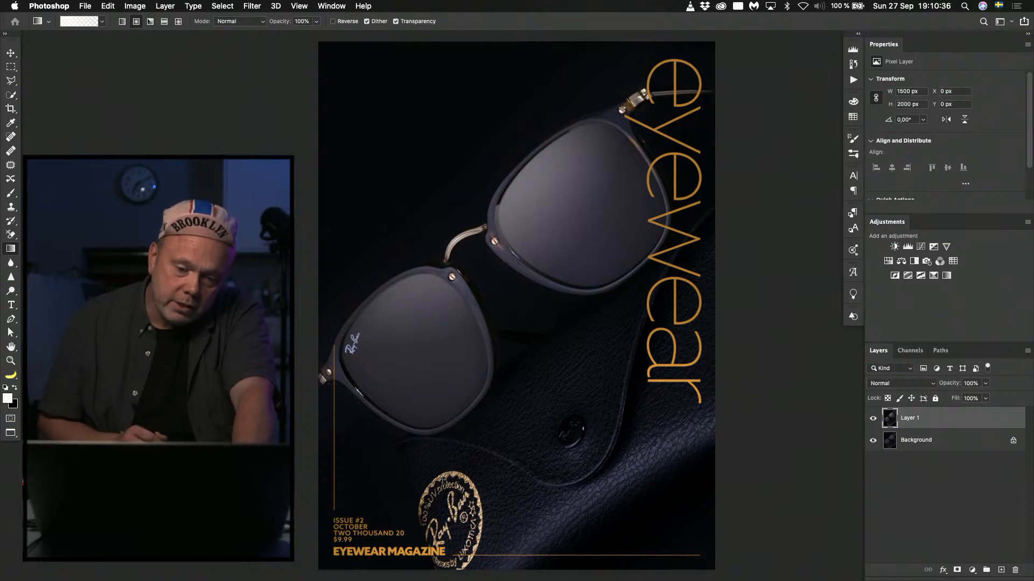
# Copy the four text and line layers from Eyewear_Magazine_Cover_Template.psd onto the cover, above Layer 1.
pyautogui.hotkey('shift', 'f')
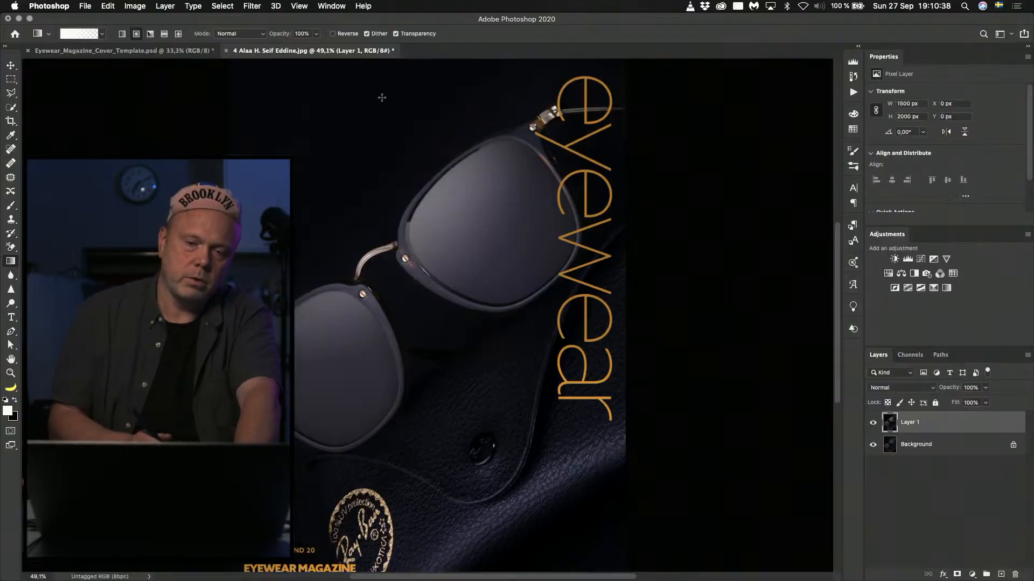
pyautogui.click(172, 50)
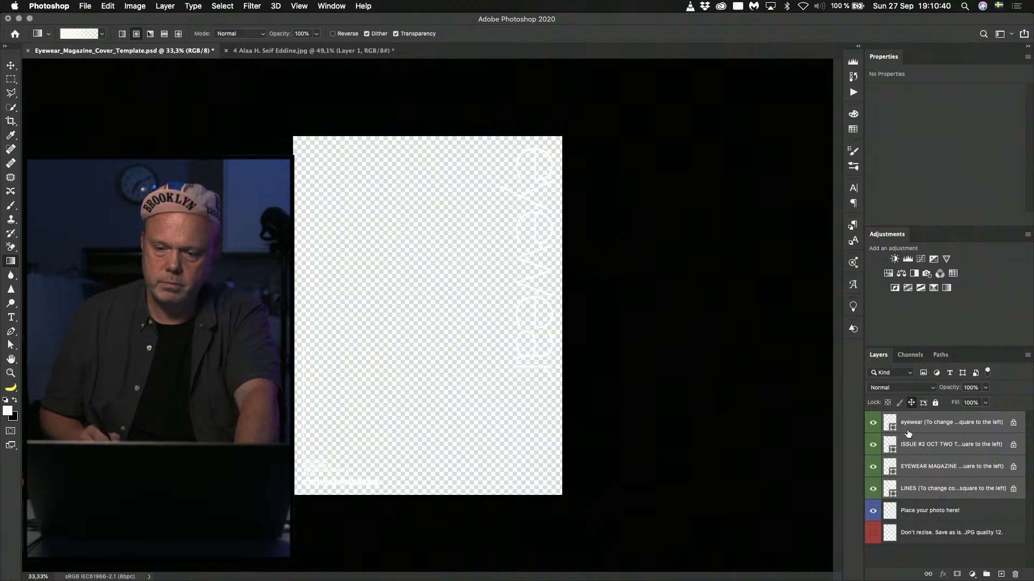
pyautogui.keyDown('shift'); pyautogui.click(885, 423); pyautogui.keyUp('shift')
pyautogui.moveTo(886, 424); pyautogui.dragTo(415, 318)
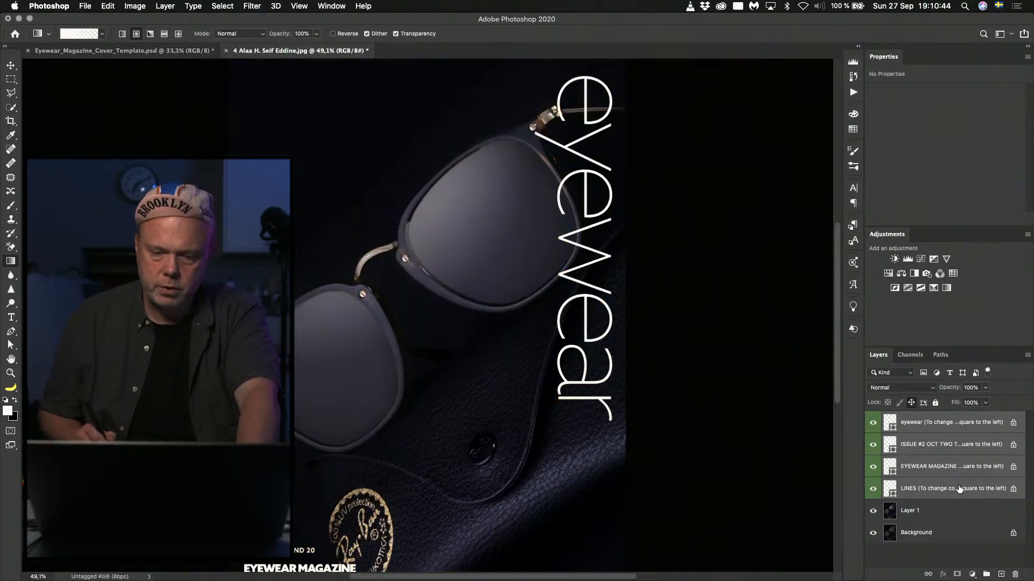
pyautogui.click(939, 501)
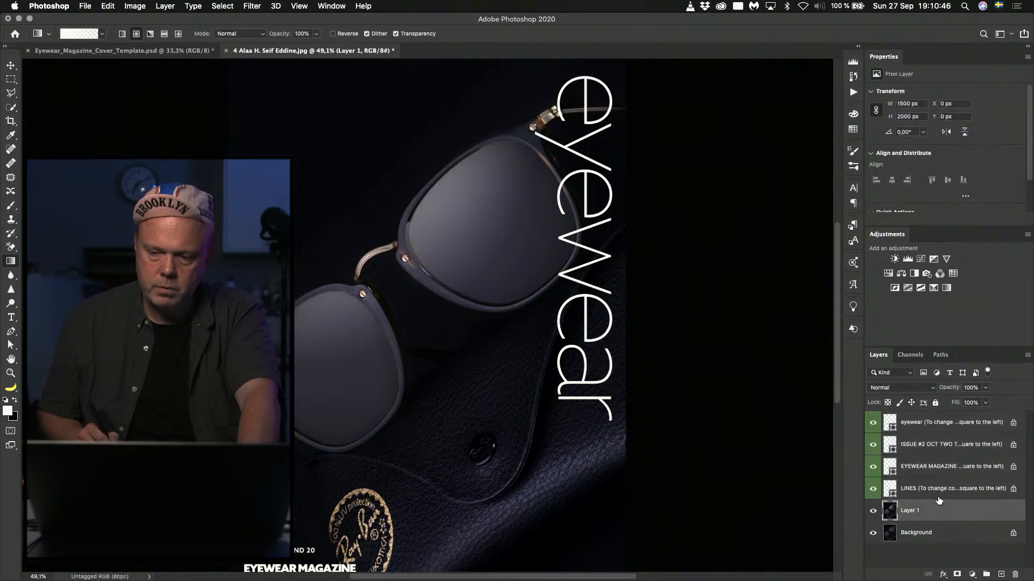
# Recolor the eyewear title with the brown-gold #8a6854 sampled from the round stamp on the leather case.
pyautogui.doubleClick(891, 418)
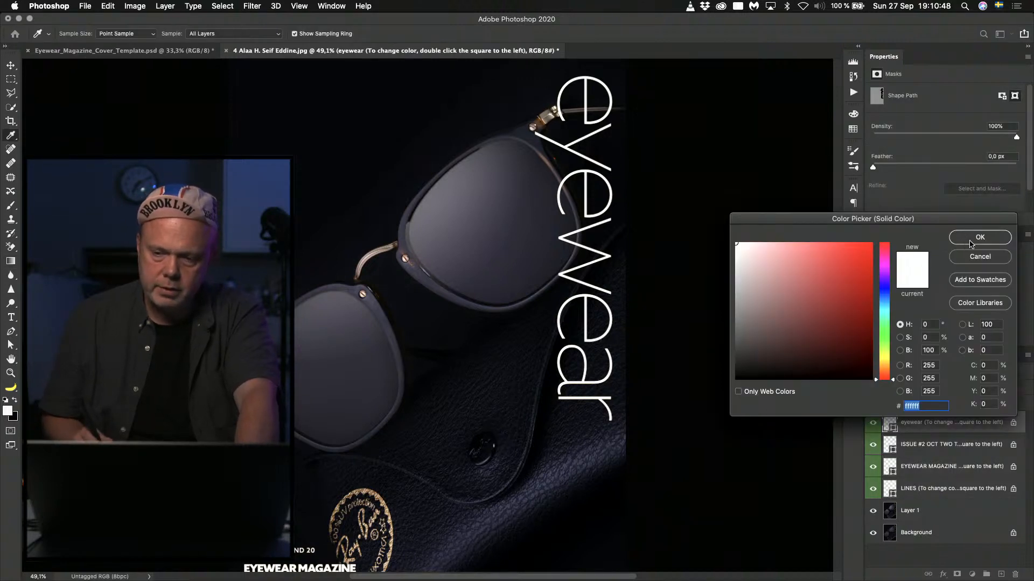
pyautogui.click(381, 499)
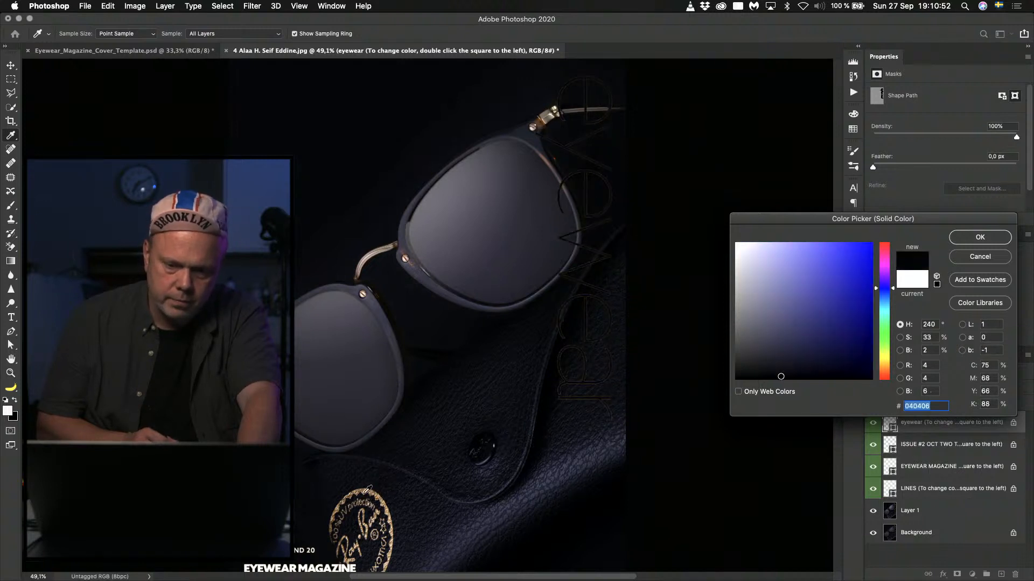
pyautogui.click(372, 492)
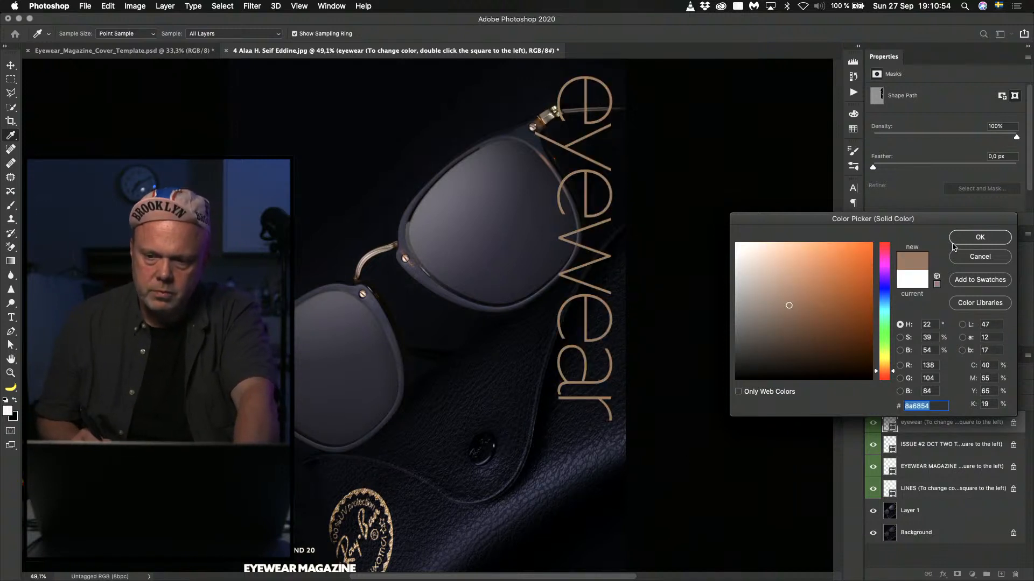
pyautogui.click(977, 240)
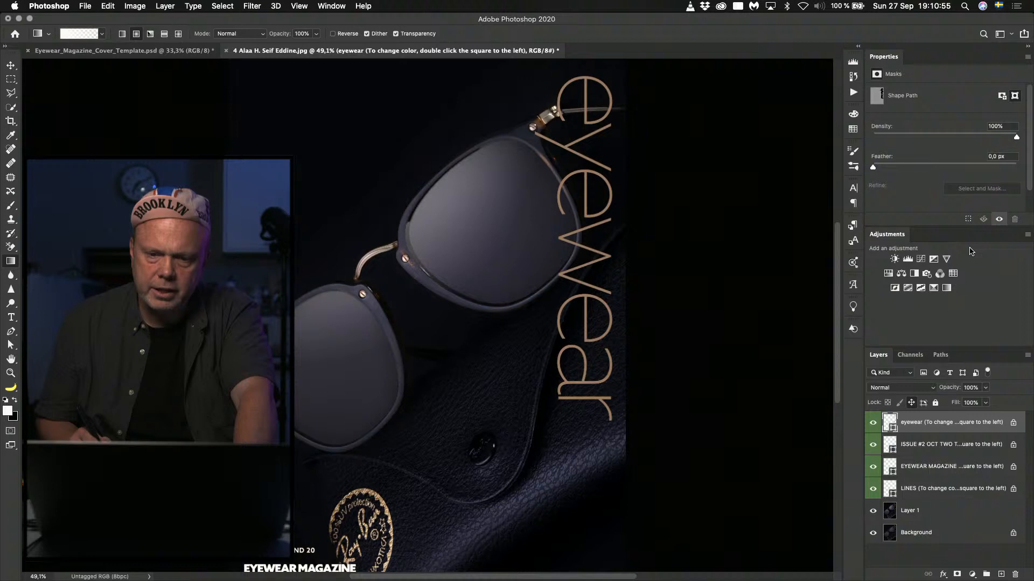
# Select the ISSUE #2 text layer and toggle Layer 1's visibility to compare the lenses with and without the gradient.
pyautogui.click(891, 444)
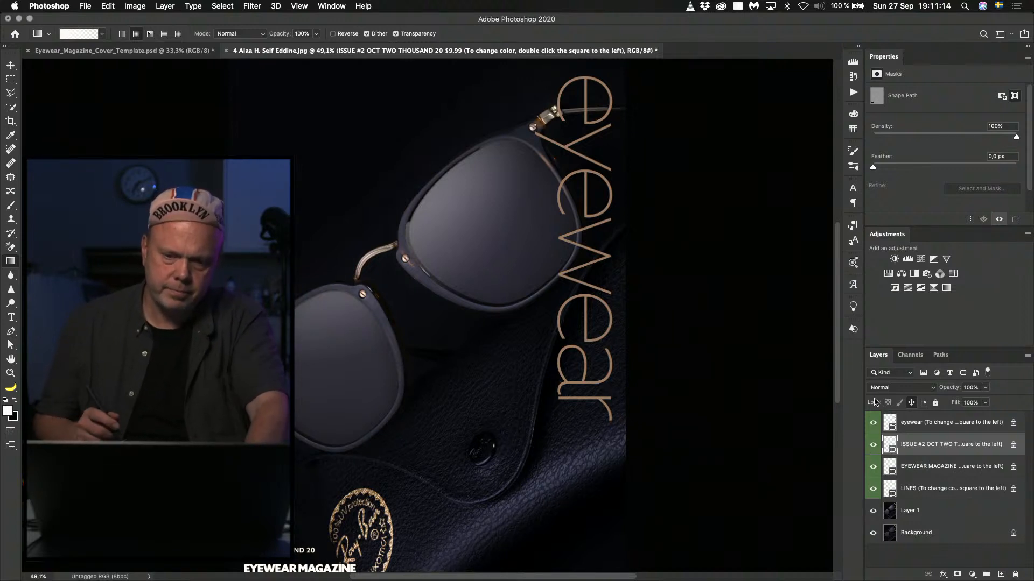
pyautogui.click(873, 510)
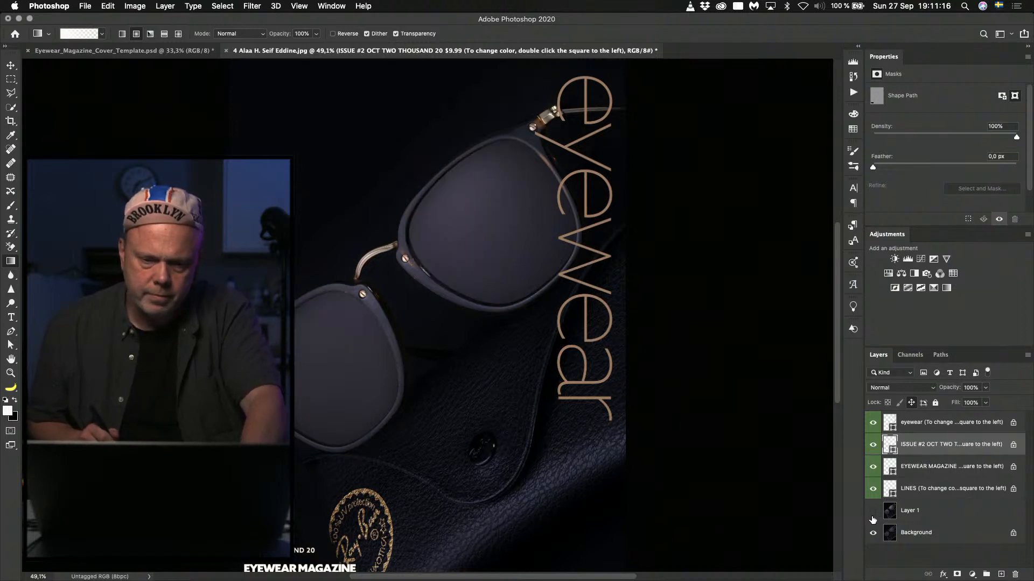
pyautogui.click(873, 511)
pyautogui.click(872, 511)
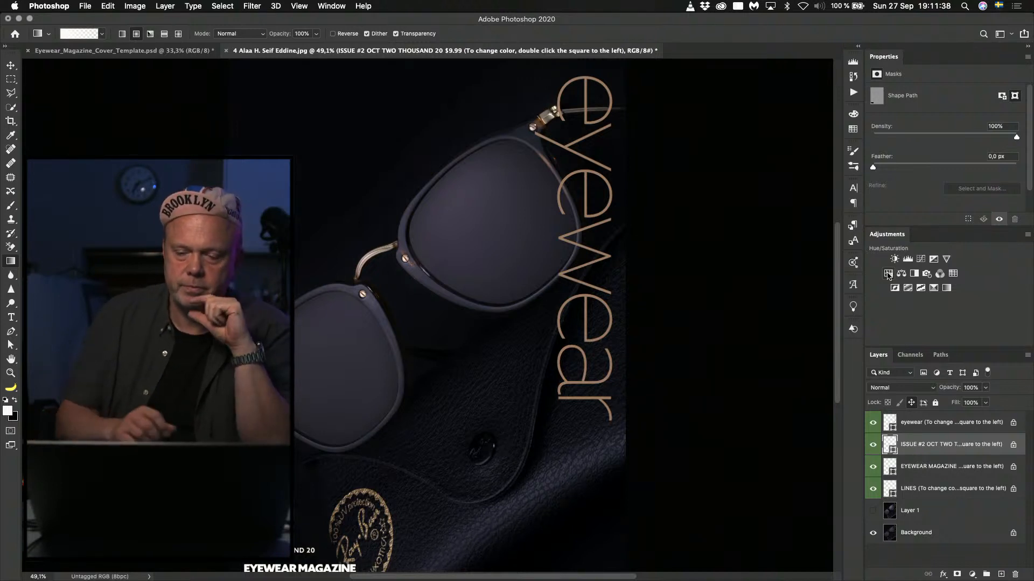
pyautogui.click(872, 513)
# Lower the ISSUE #2 text layer's opacity to 0% and Layer 1's opacity to 46%.
pyautogui.moveTo(956, 391); pyautogui.dragTo(925, 393)
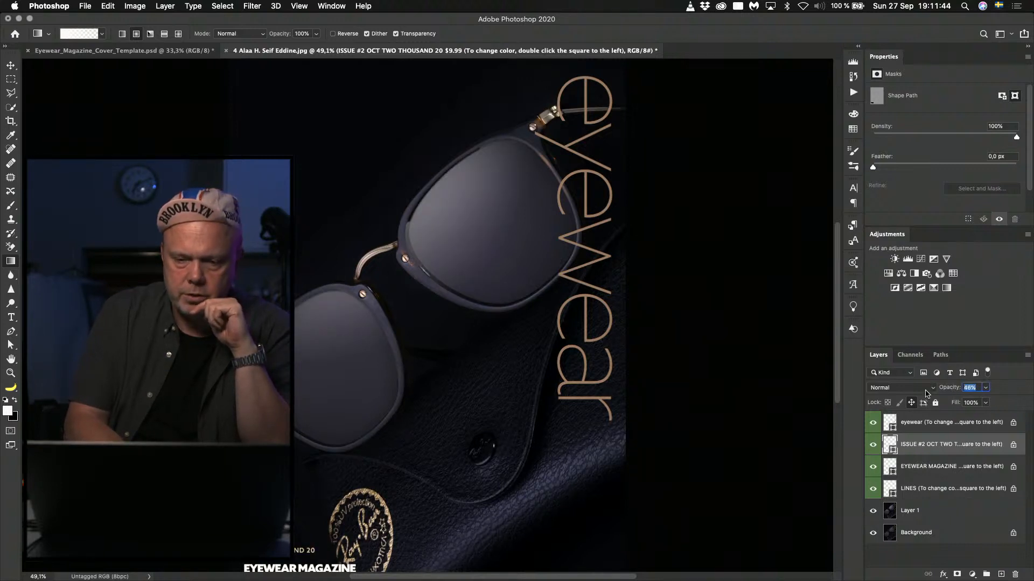
pyautogui.moveTo(837, 414); pyautogui.dragTo(838, 413)
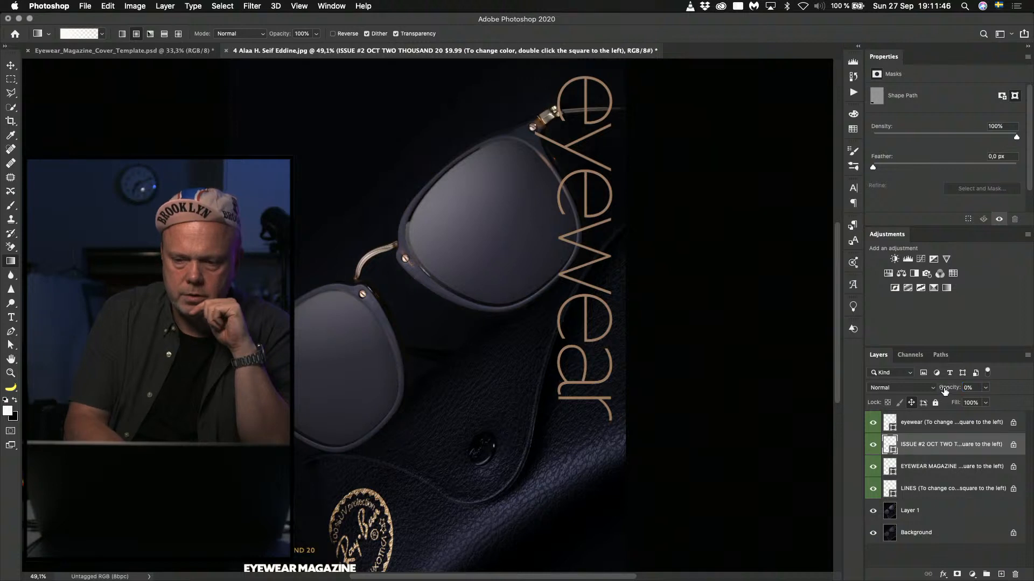
pyautogui.click(891, 510)
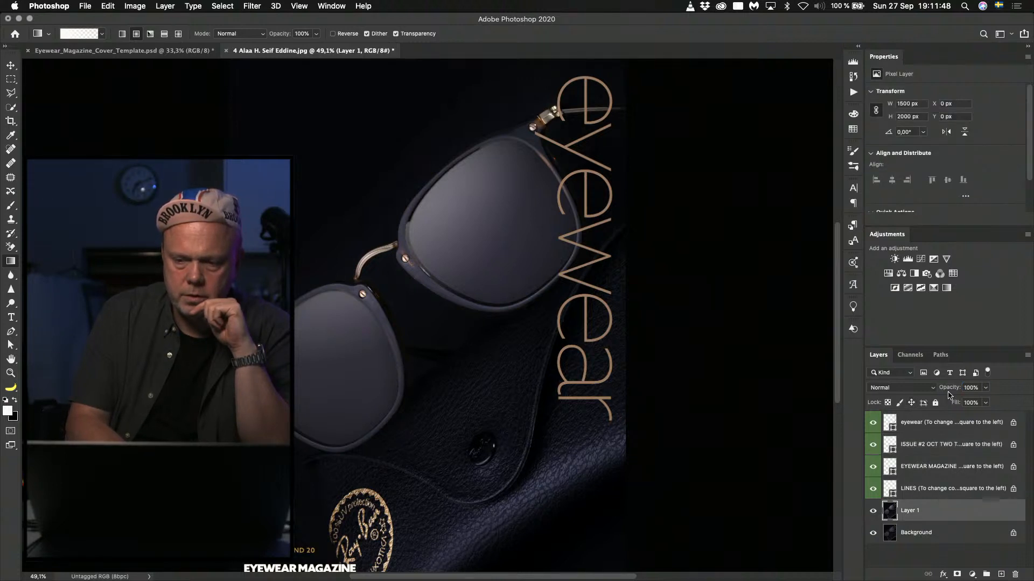
pyautogui.moveTo(949, 387); pyautogui.dragTo(920, 386)
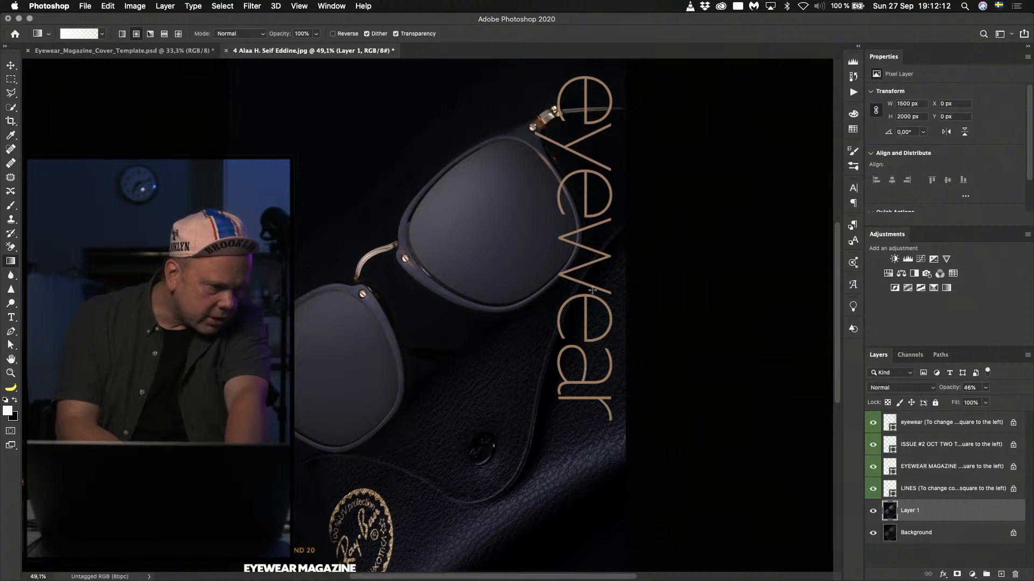
# Discard the edited cover without saving, open the cover file numbered 44 from Finder's eyewear folder, and show it fitted in full-screen mode.
pyautogui.press('super+w')
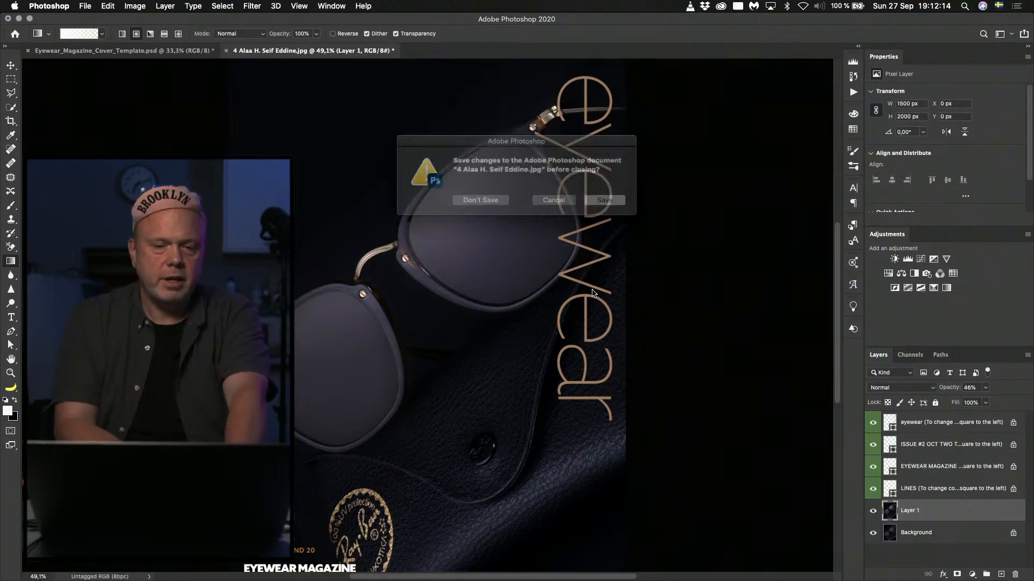
pyautogui.click(485, 200)
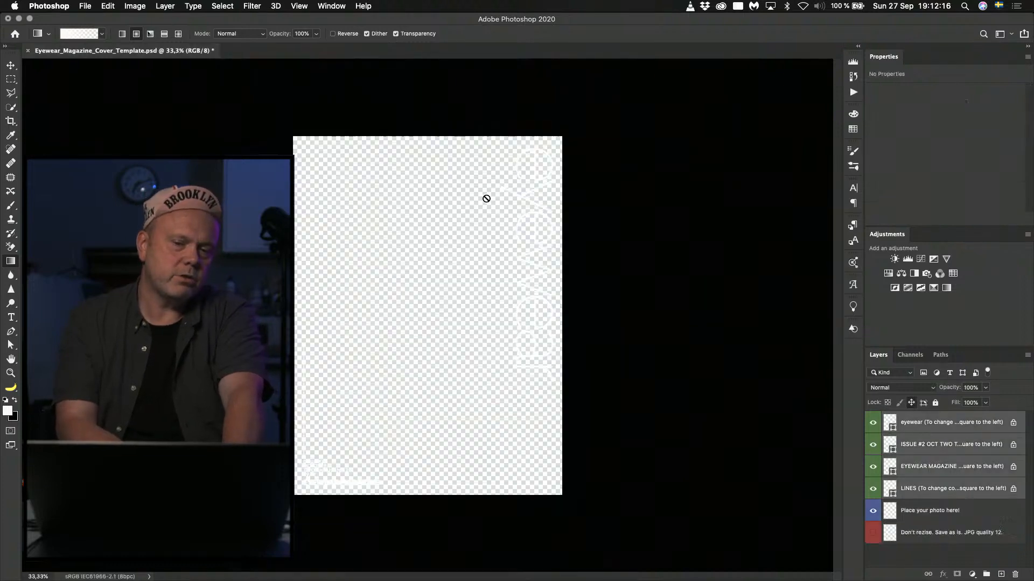
pyautogui.press('super+Tab')
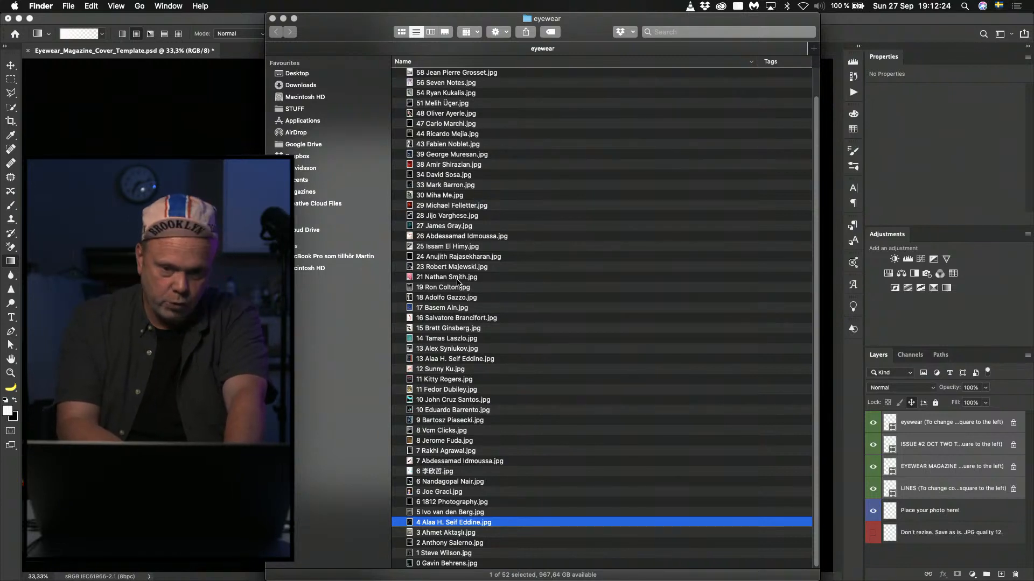
pyautogui.scroll(3, 455, 124)
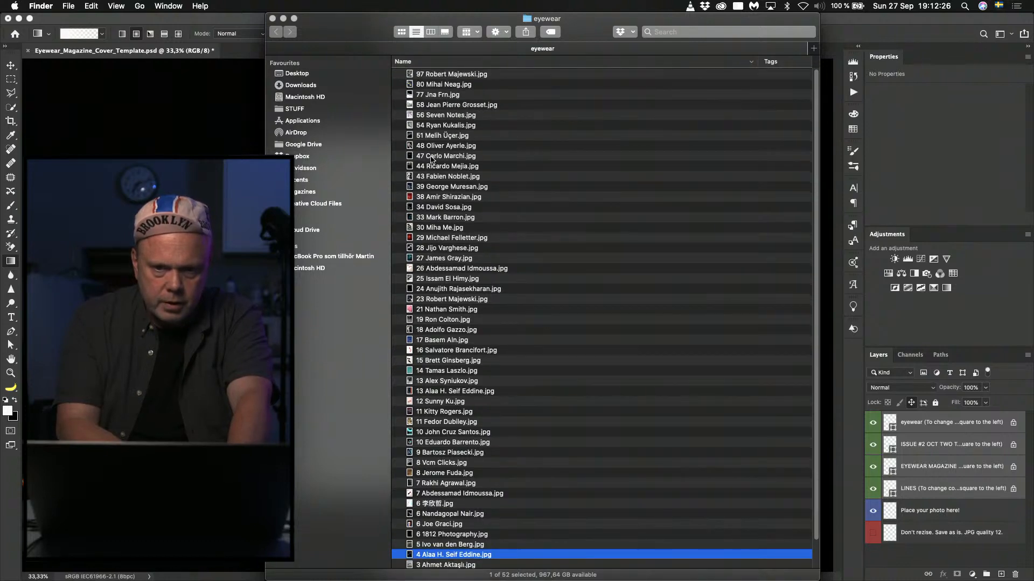
pyautogui.doubleClick(435, 167)
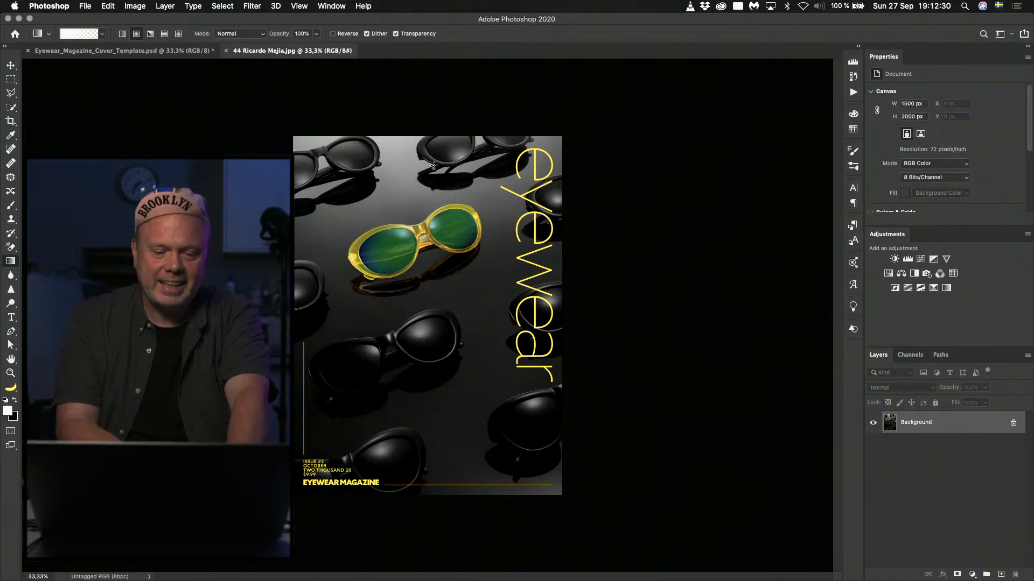
pyautogui.press('super+0')
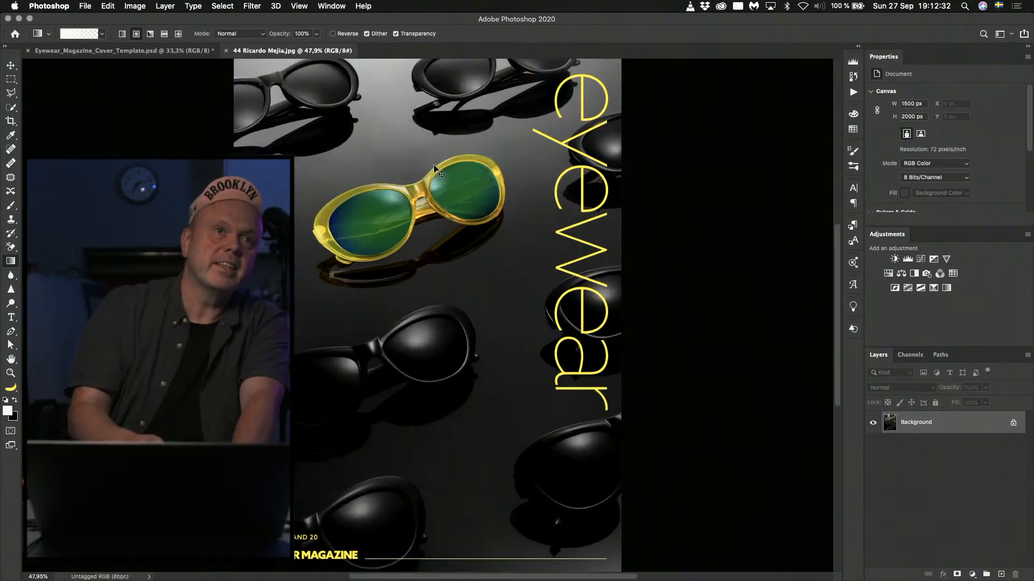
pyautogui.press('f')
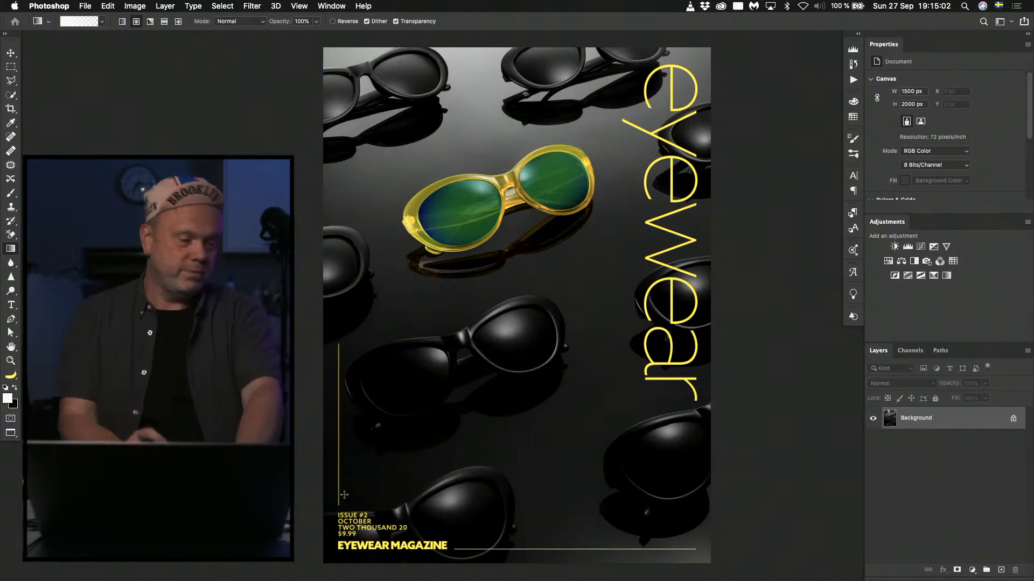
# Close the yellow-sunglasses cover, open the cover file numbered 97 from the eyewear folder in Finder, and fit it on screen.
pyautogui.press('super+w')
pyautogui.press('super+Tab')
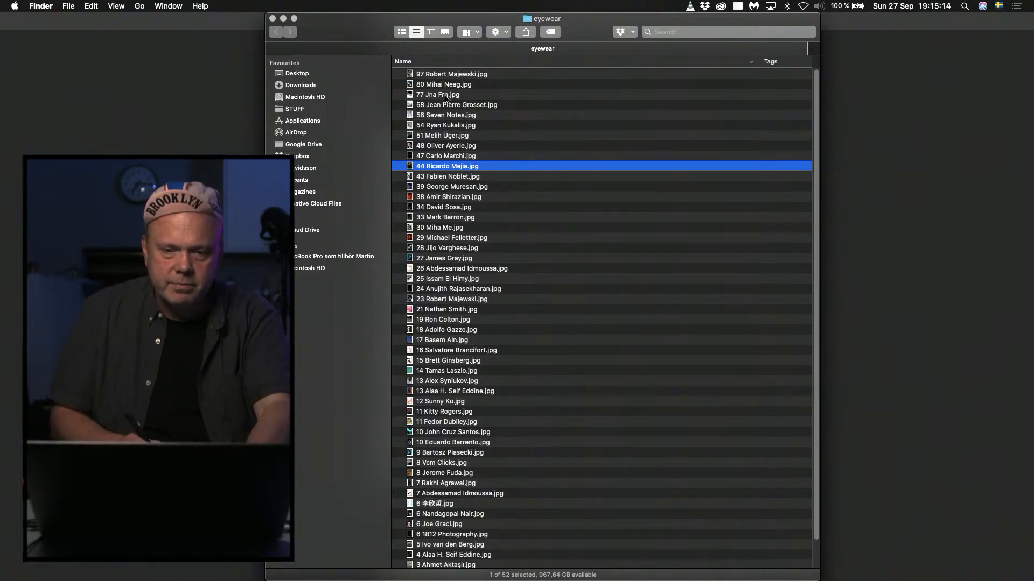
pyautogui.moveTo(414, 76); pyautogui.dragTo(415, 85)
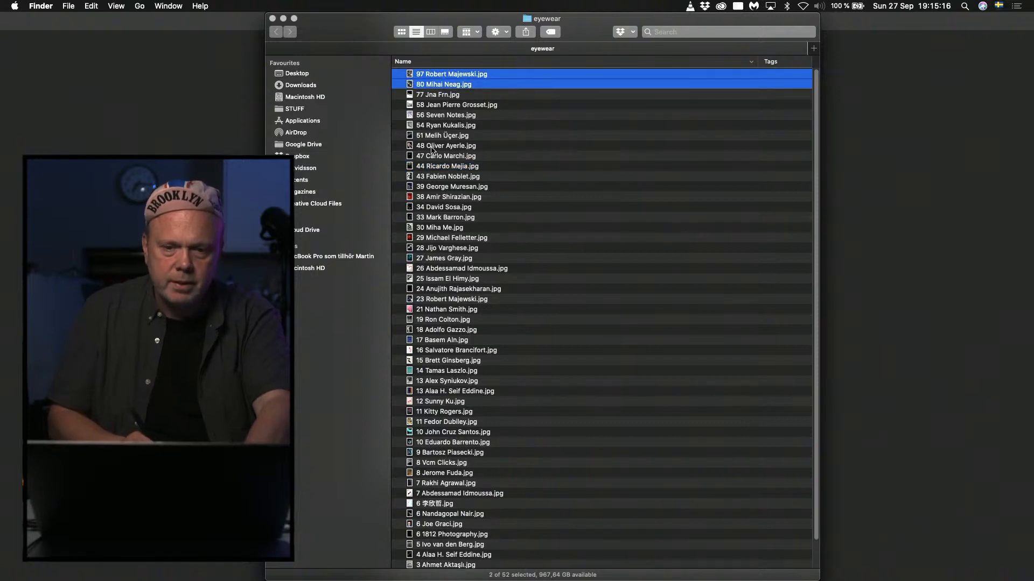
pyautogui.click(410, 76)
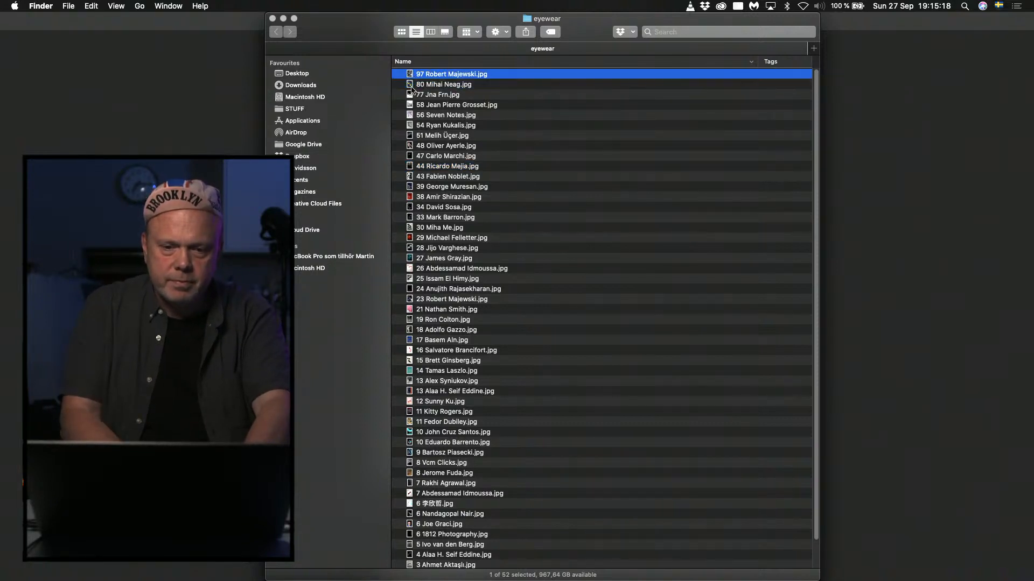
pyautogui.doubleClick(411, 76)
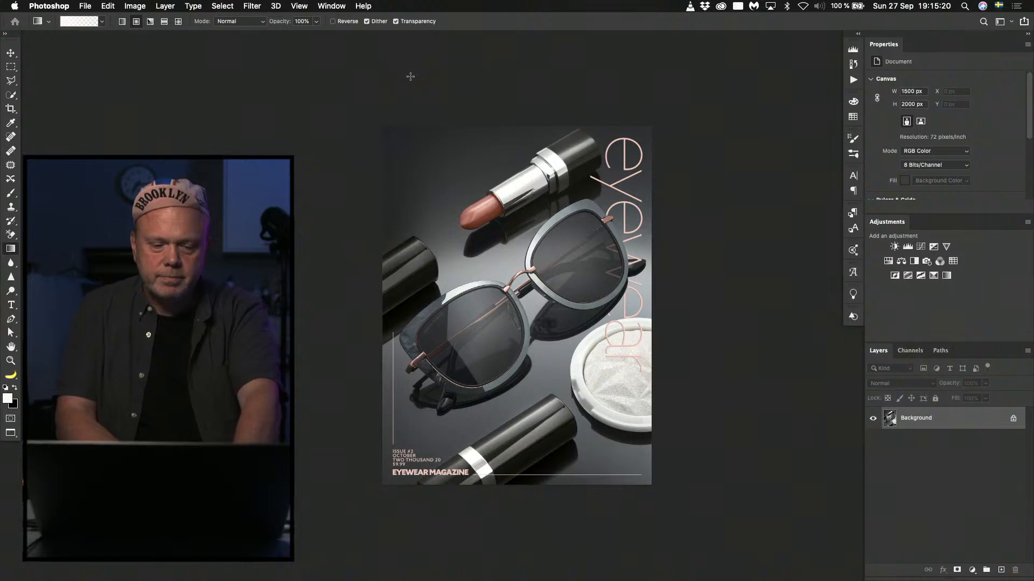
pyautogui.press('super+a')
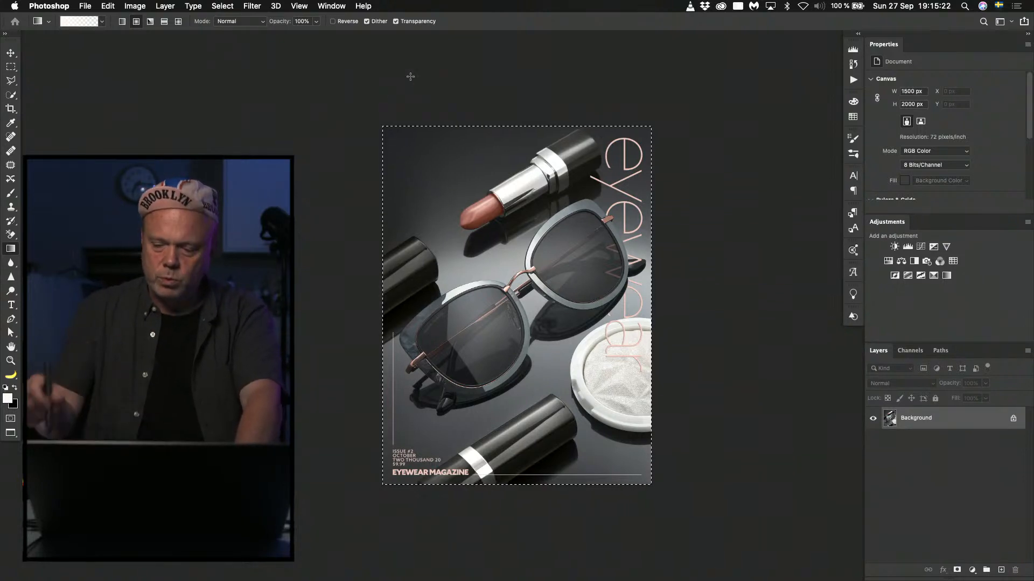
pyautogui.press('super+0')
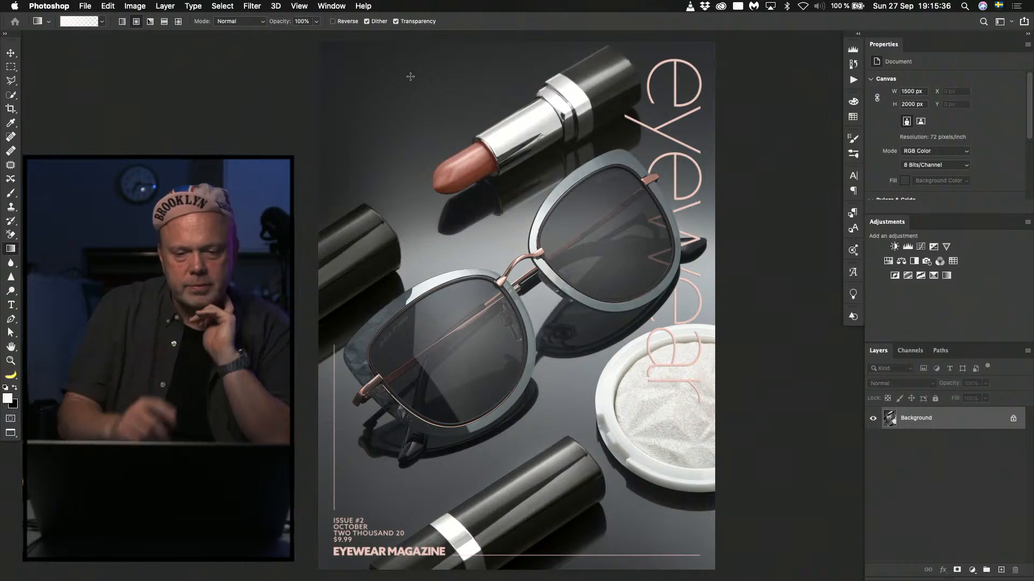
# Examine the bridge, hinge and frame surface of the sunglasses up close, and return to the full cover.
pyautogui.press('super+plus')
pyautogui.press('super+plus')
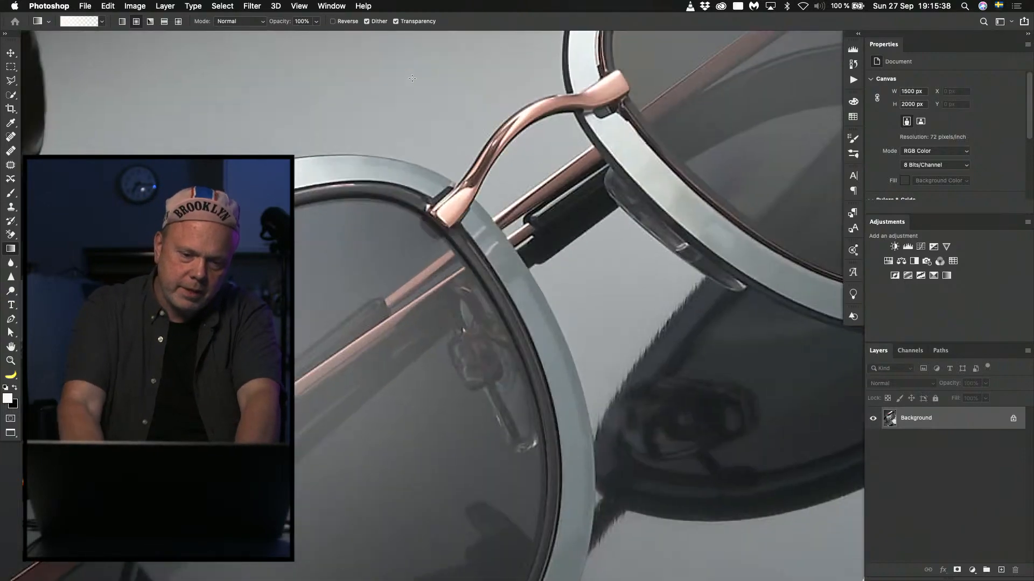
pyautogui.moveTo(183, 398); pyautogui.dragTo(748, 88)
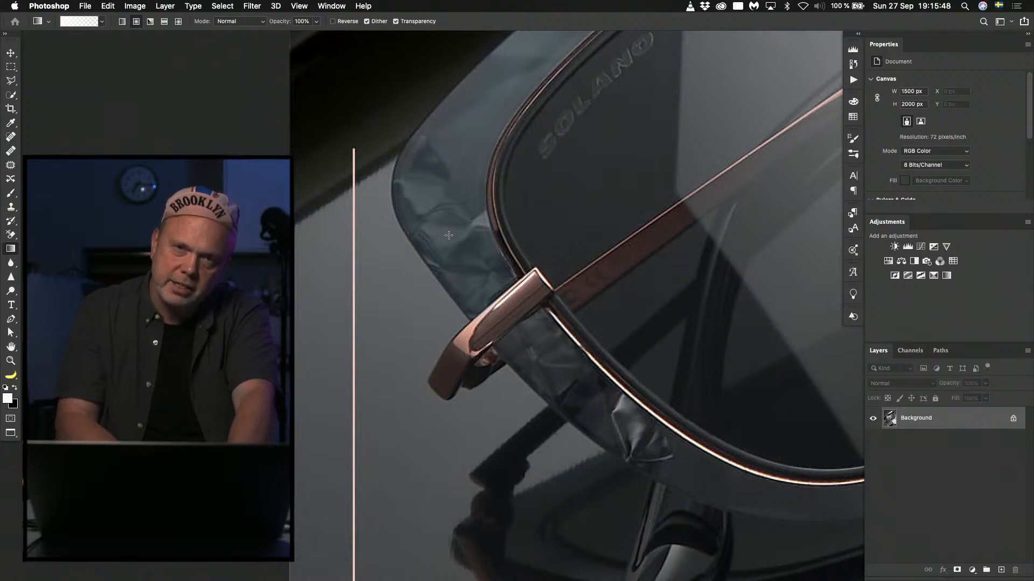
pyautogui.press('super+0')
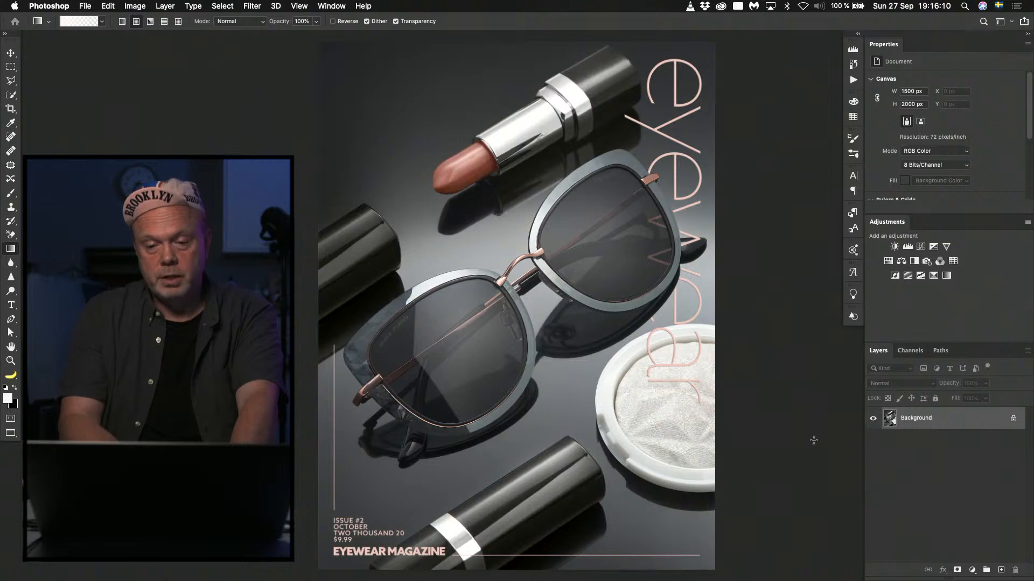
# Duplicate the Background layer and set the copy's exposure to -0.40 with the Camera Raw filter.
pyautogui.press('super+j')
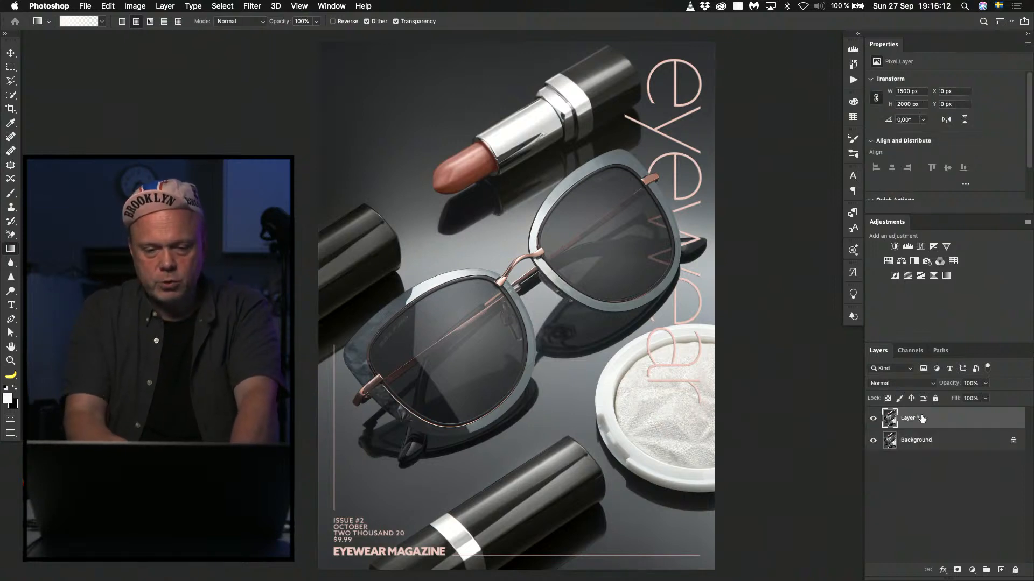
pyautogui.press('super+shift+a')
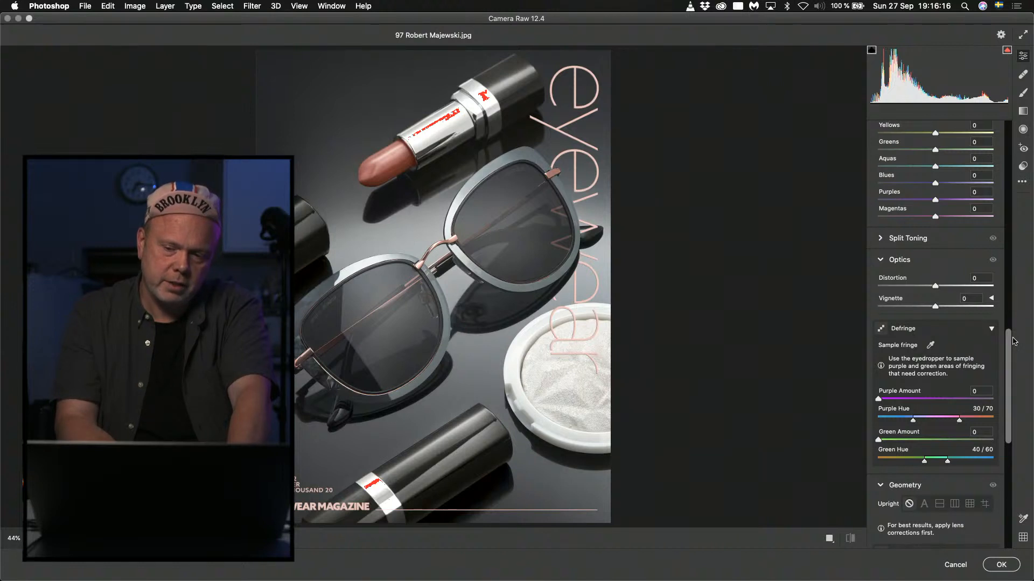
pyautogui.scroll(15, 1013, 339)
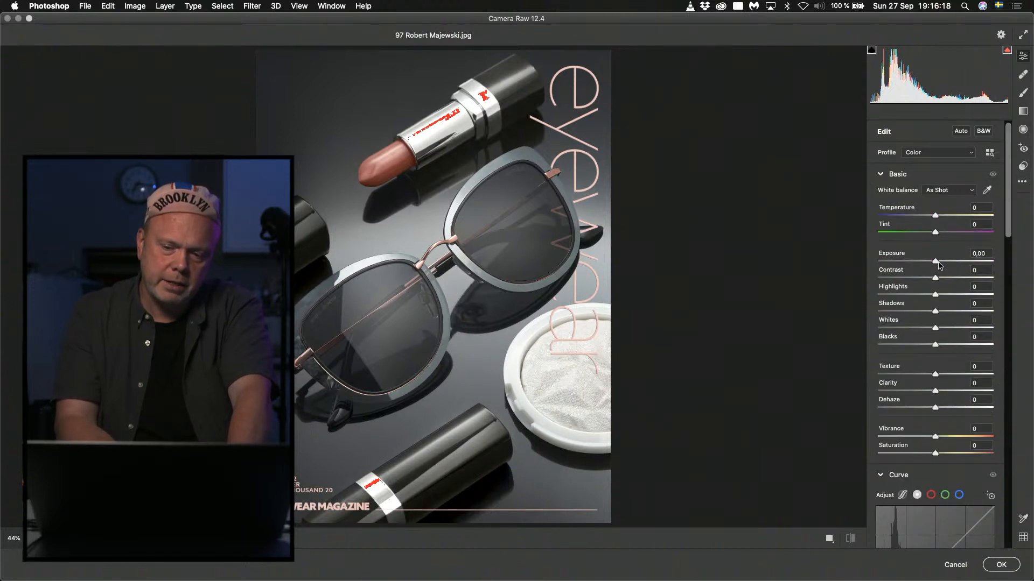
pyautogui.moveTo(937, 264); pyautogui.dragTo(934, 264)
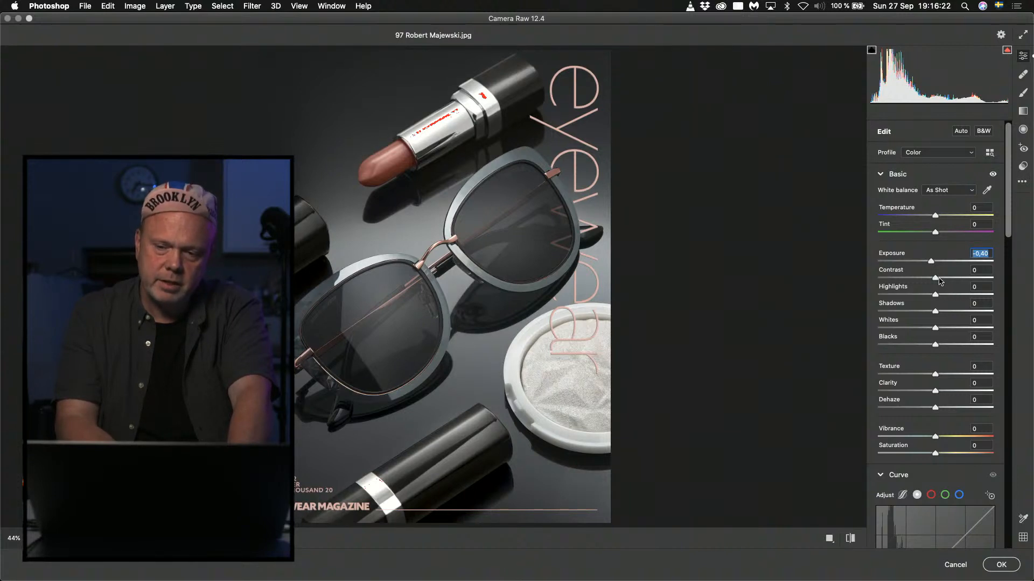
# Darken the Camera Raw point curve with points at input 75, output 59 and input 182, output 172.
pyautogui.scroll(-5, 939, 377)
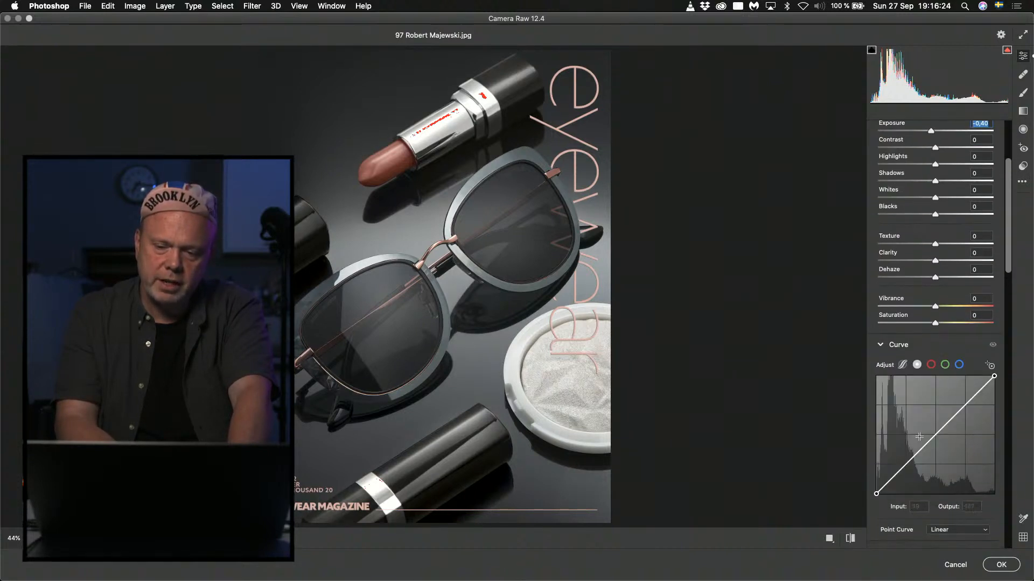
pyautogui.click(910, 464)
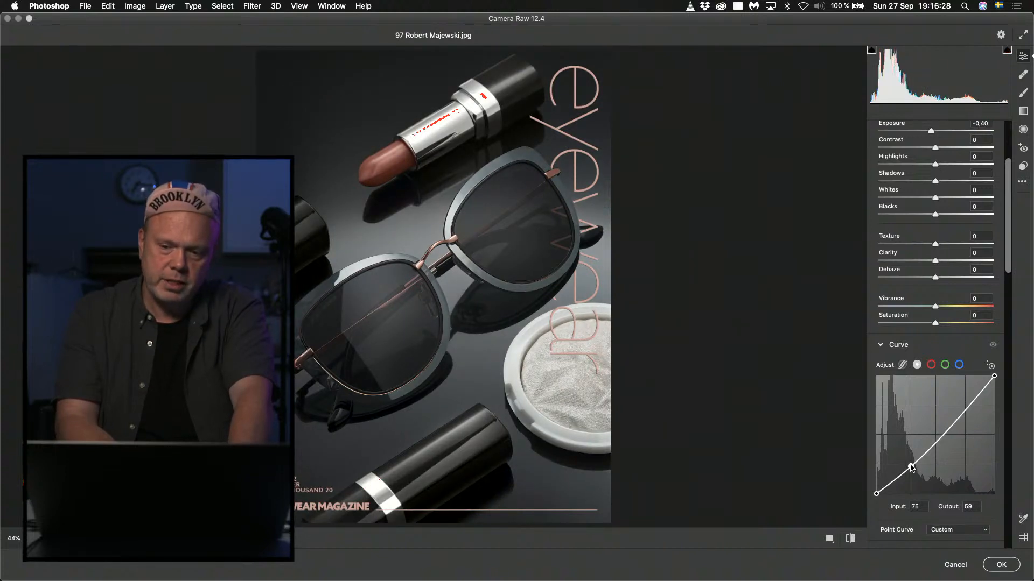
pyautogui.moveTo(961, 411); pyautogui.dragTo(960, 413)
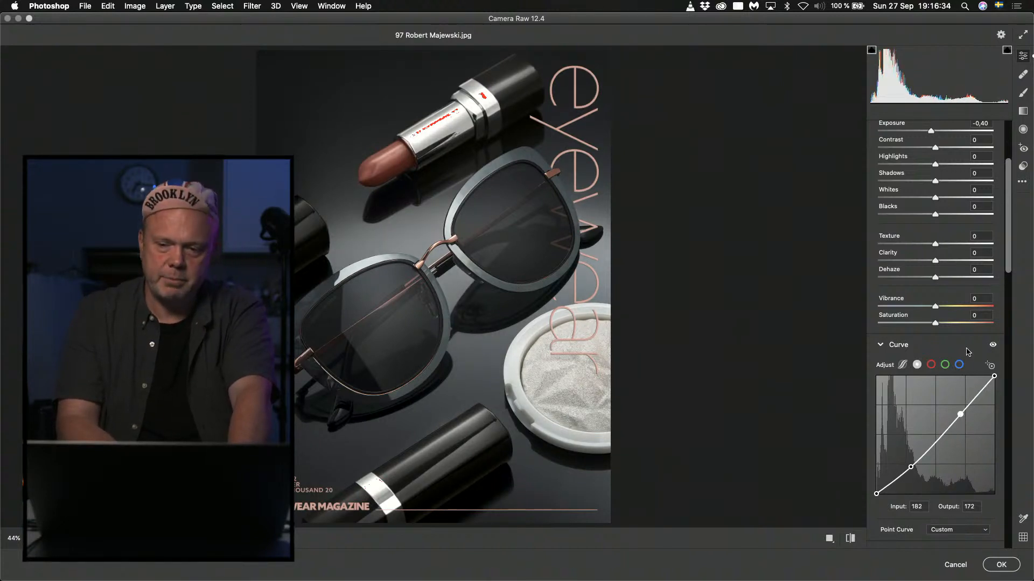
# Set the saturation to +28 and the highlights to about -25, and apply the Camera Raw filter.
pyautogui.moveTo(1009, 253); pyautogui.dragTo(1008, 168)
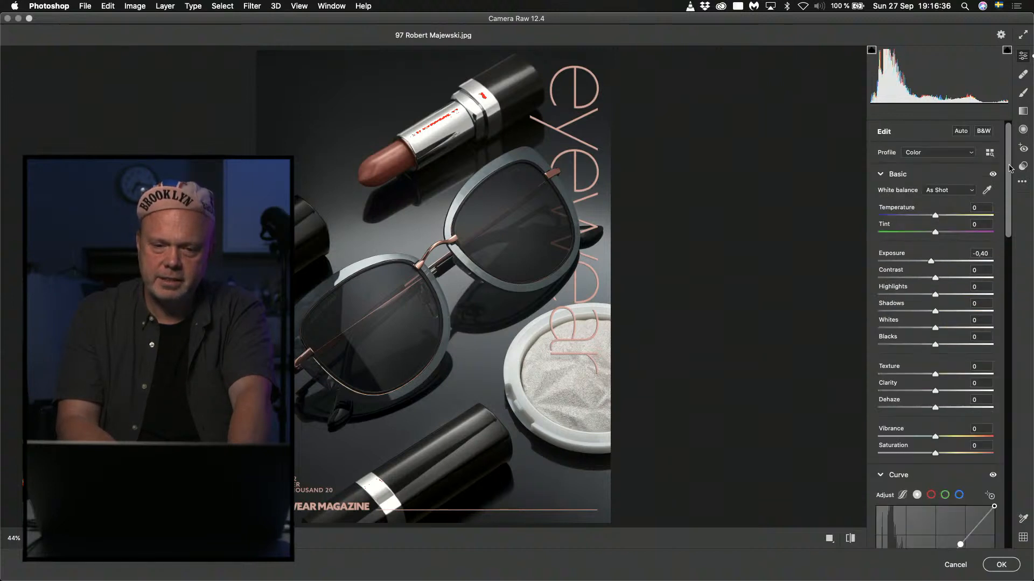
pyautogui.click(950, 454)
pyautogui.moveTo(950, 455)
pyautogui.mouseDown()
pyautogui.moveTo(964, 454)
pyautogui.moveTo(951, 452)
pyautogui.mouseUp()
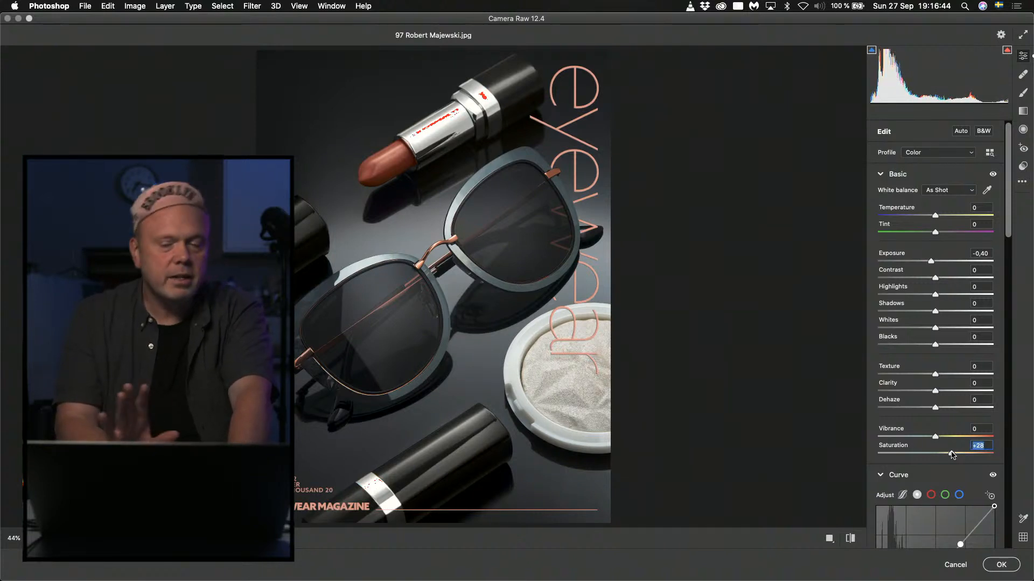
pyautogui.click(920, 294)
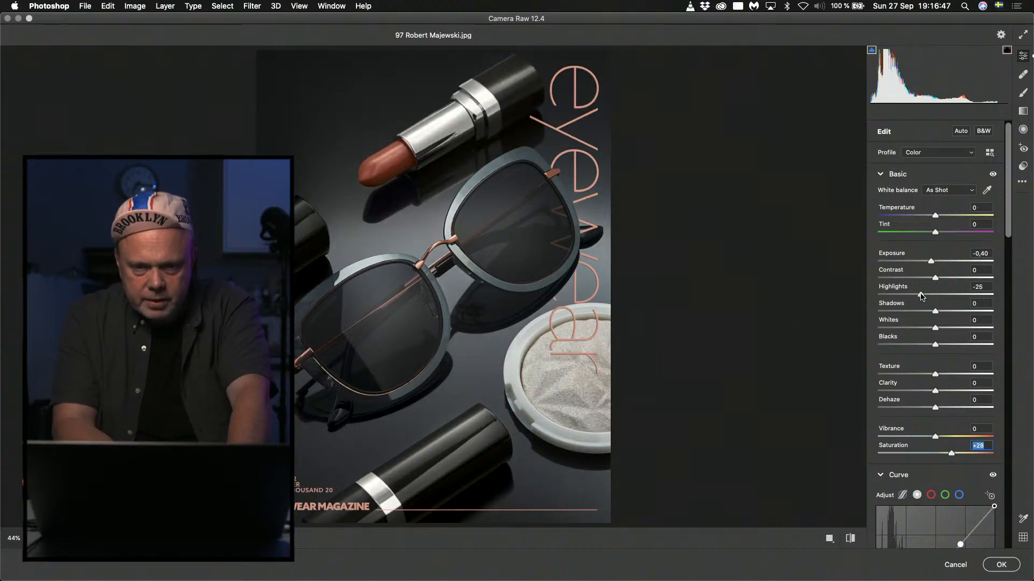
pyautogui.click(1000, 565)
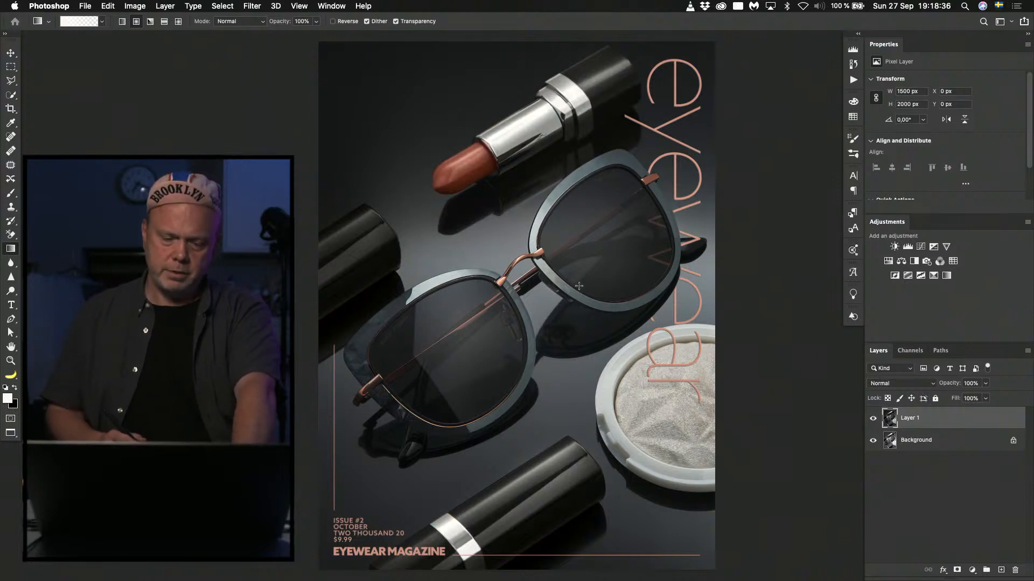
# Discard the edited cover without saving, open the cover file numbered 56 from Finder's eyewear folder, and fit it on screen.
pyautogui.press('super+w')
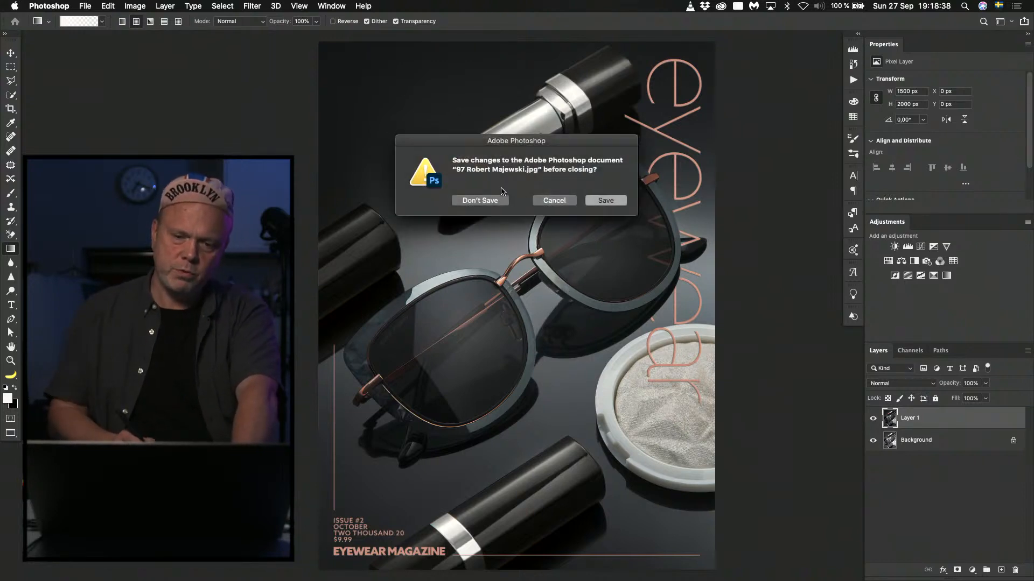
pyautogui.click(493, 199)
pyautogui.press('super+h')
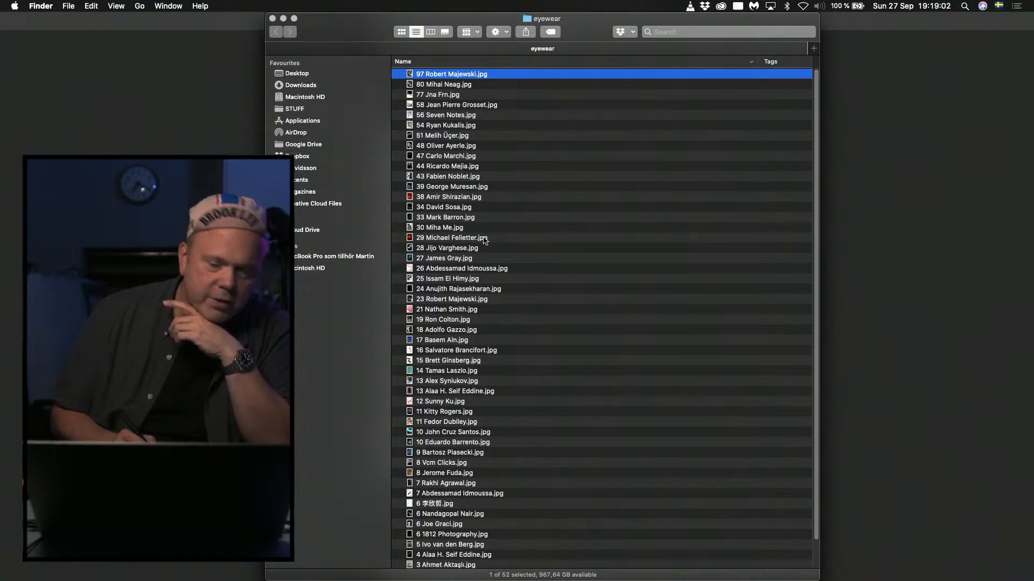
pyautogui.doubleClick(437, 114)
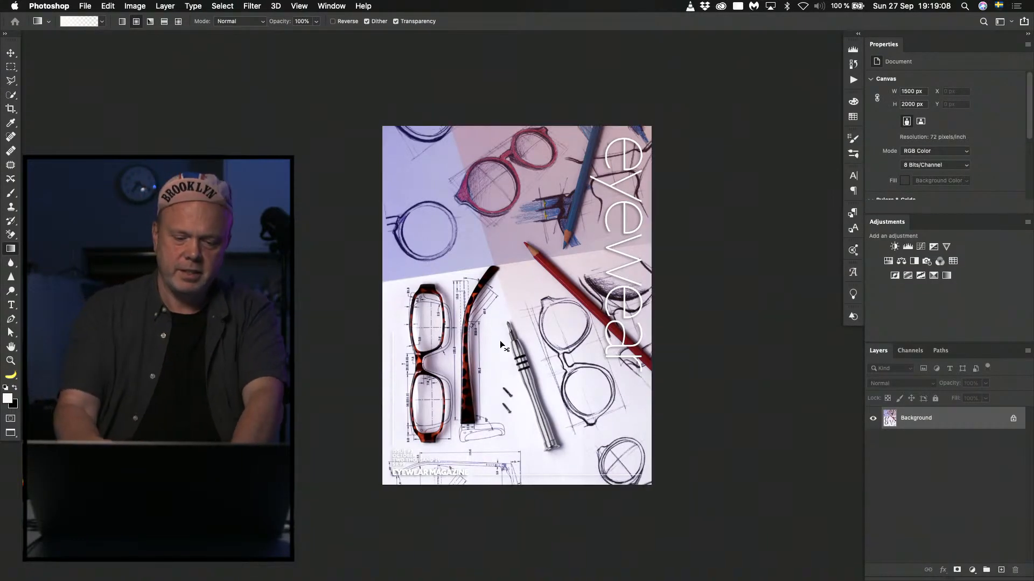
pyautogui.press('super+equal')
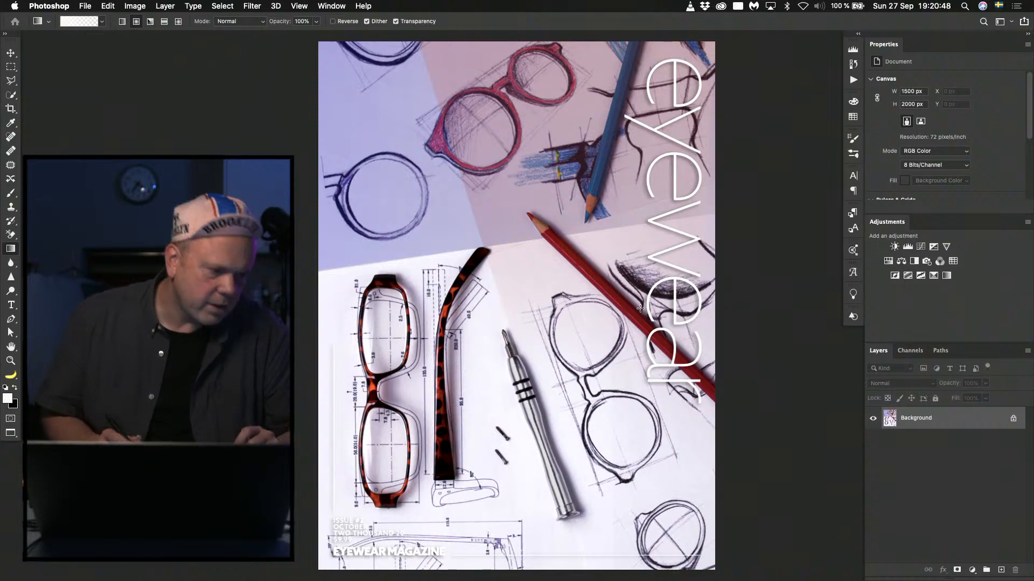
# Close the eyeglass-sketch cover, open the cover file numbered 34 from Finder's eyewear folder, and fit it on screen.
pyautogui.hotkey('ctrl', 'Tab')
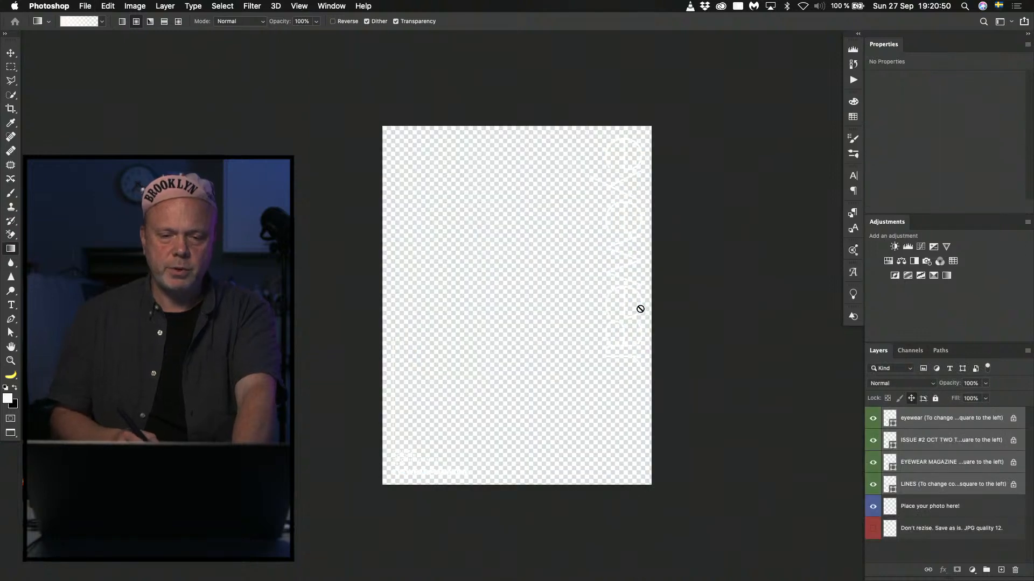
pyautogui.press('super+Tab')
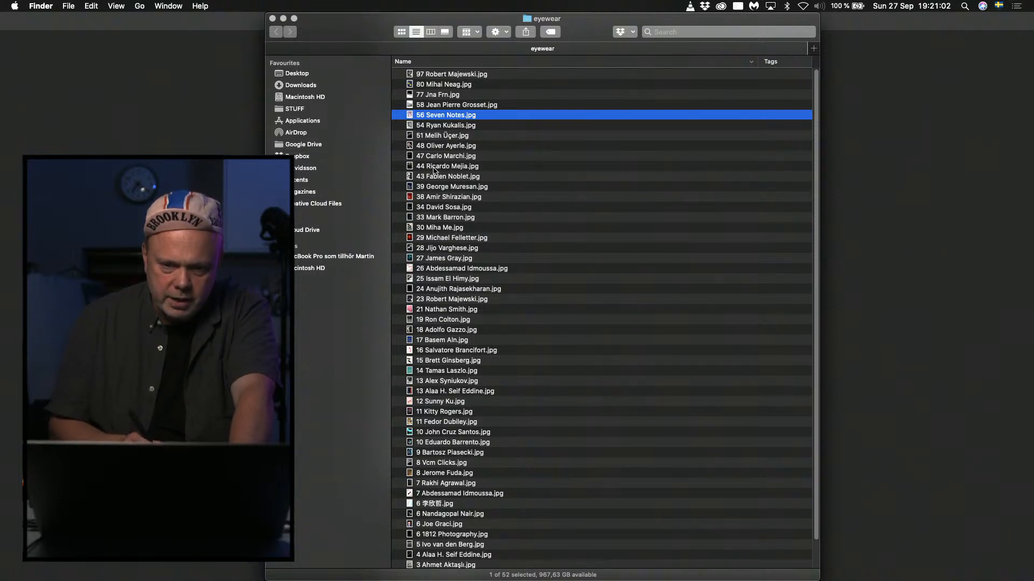
pyautogui.doubleClick(437, 208)
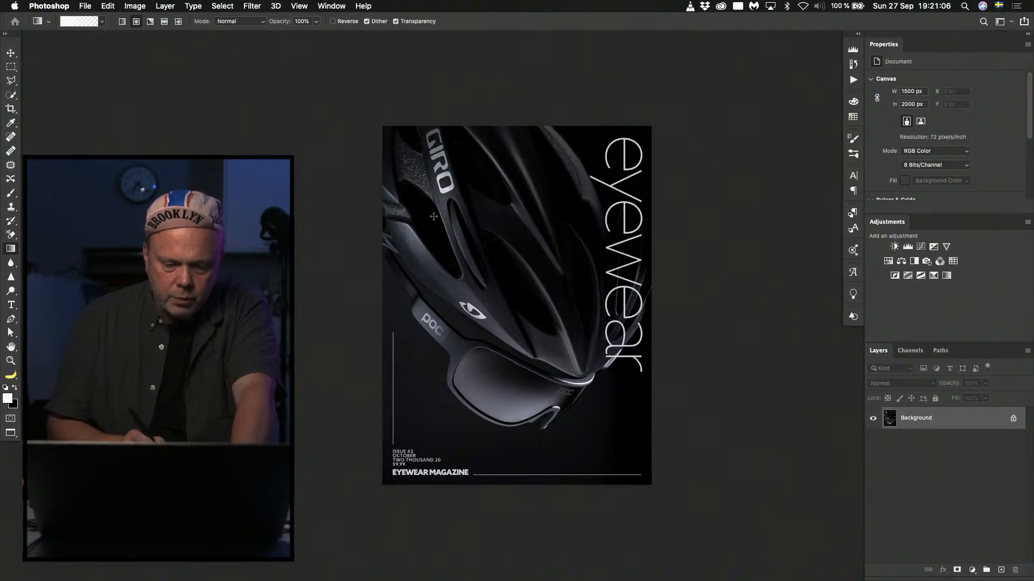
pyautogui.press('super+0')
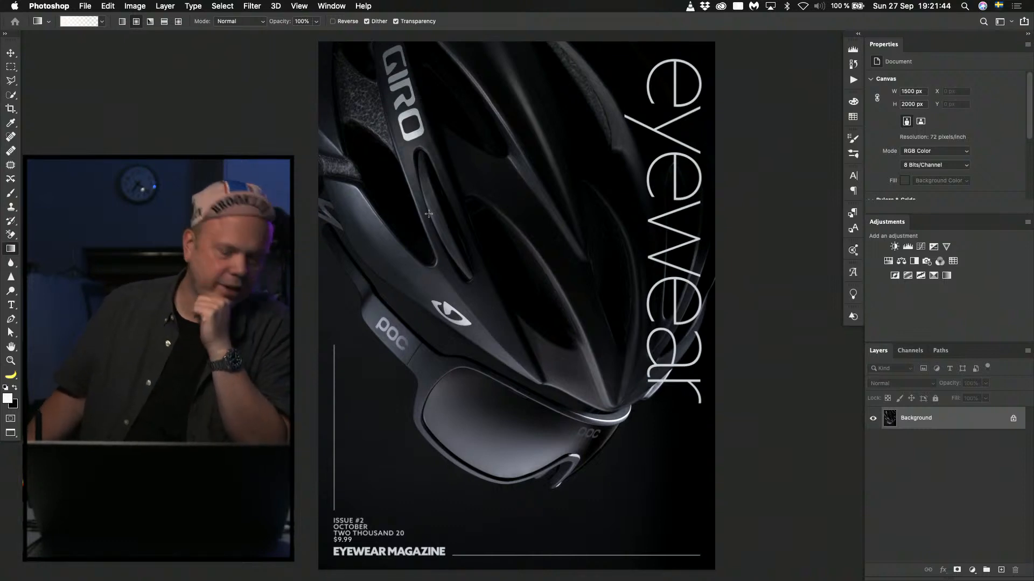
# Preview the two cover files numbered 7 in Finder's eyewear folder, and return to the helmet cover in Photoshop.
pyautogui.press('super+Tab')
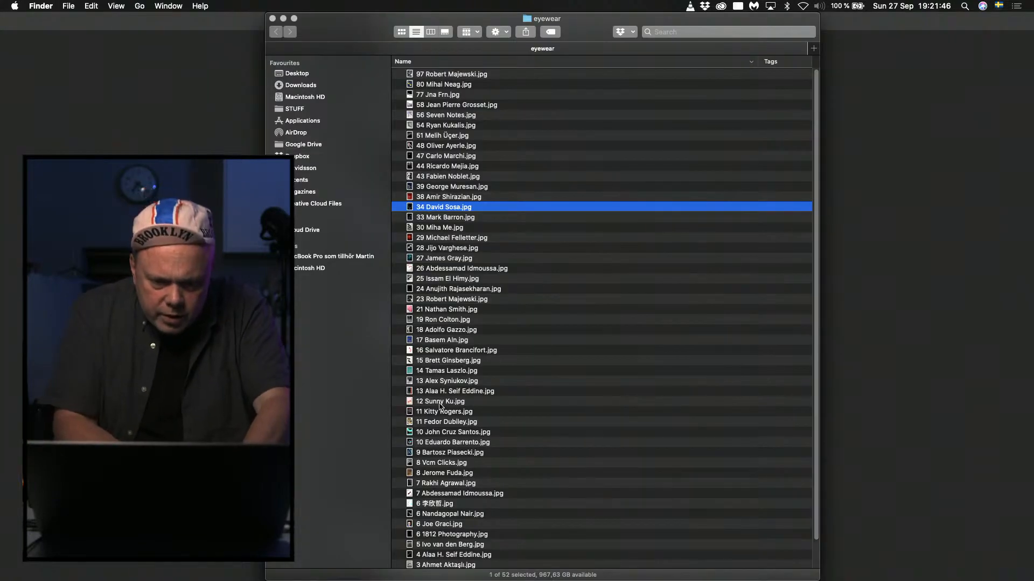
pyautogui.click(431, 496)
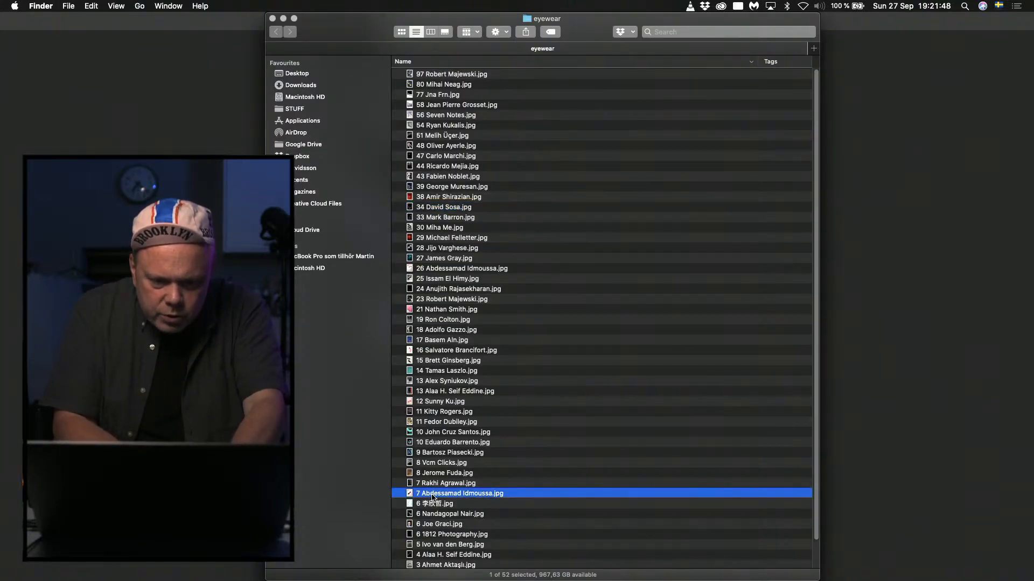
pyautogui.press('space')
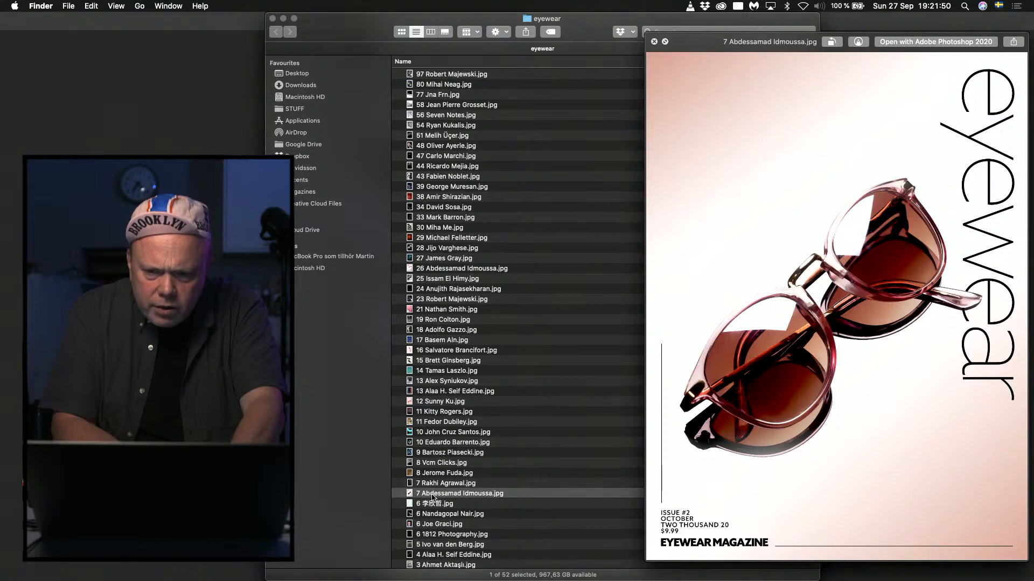
pyautogui.press('space')
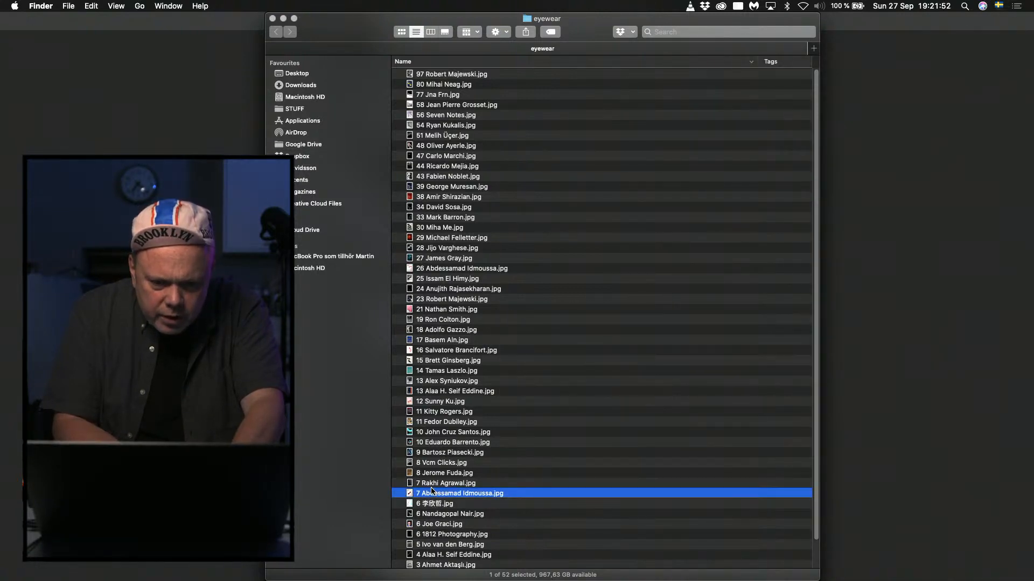
pyautogui.click(430, 486)
pyautogui.press('space')
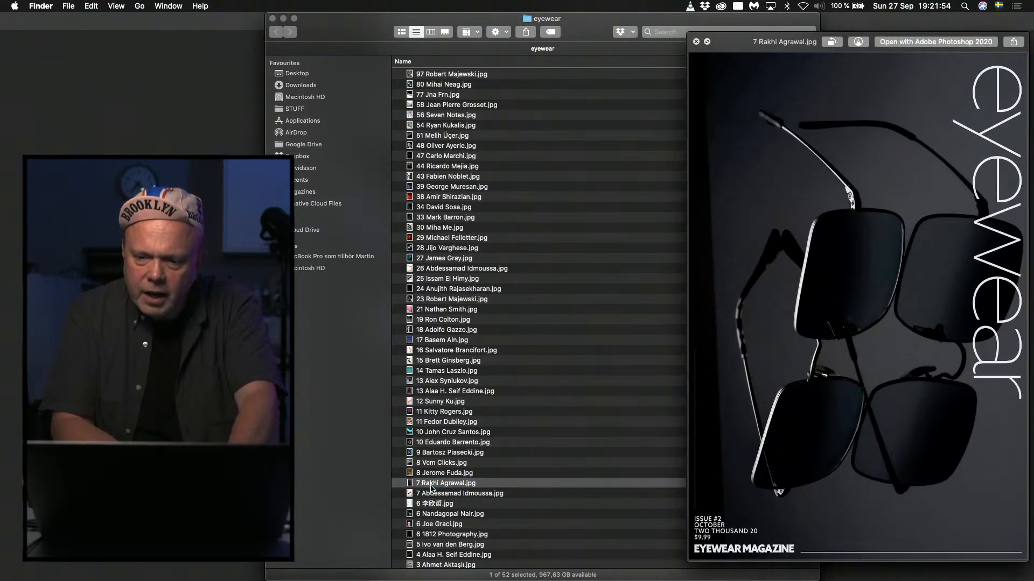
pyautogui.press('space')
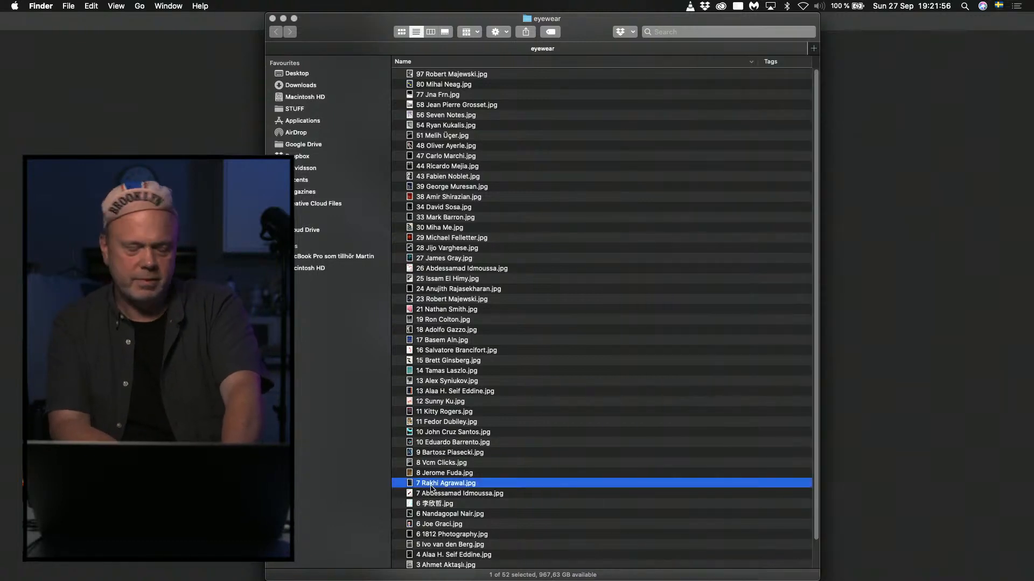
pyautogui.press('super+Tab')
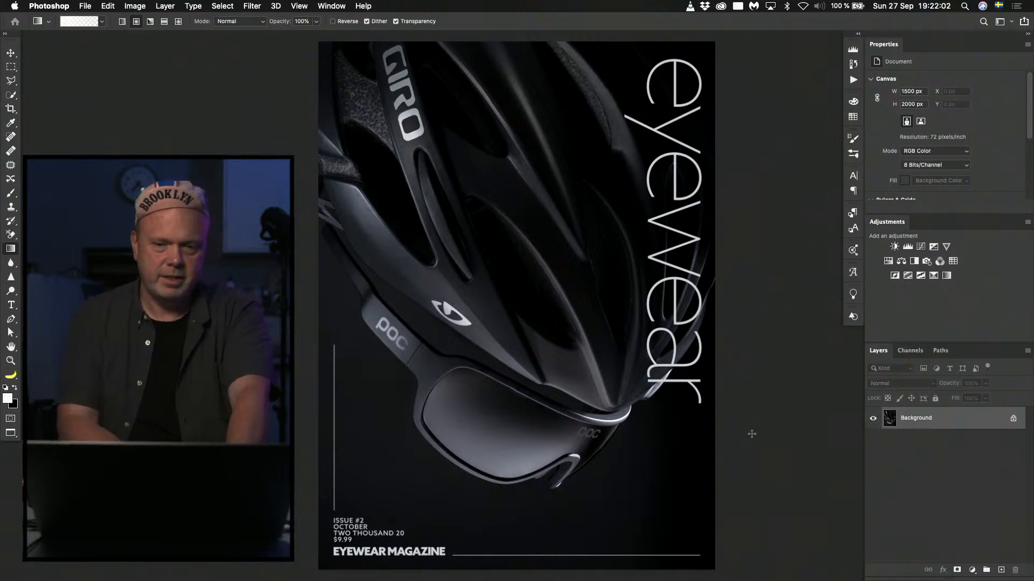
pyautogui.press('super+Tab')
pyautogui.press('super+Tab')
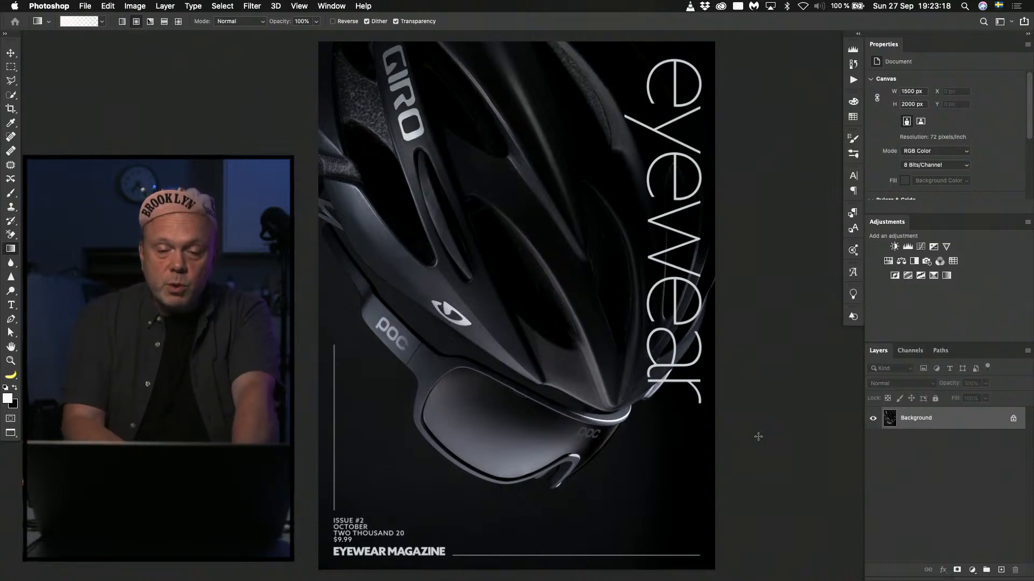
# Close the helmet cover, preview and open the cover file numbered 80 from Finder's eyewear folder, and fit it on screen.
pyautogui.press('super+w')
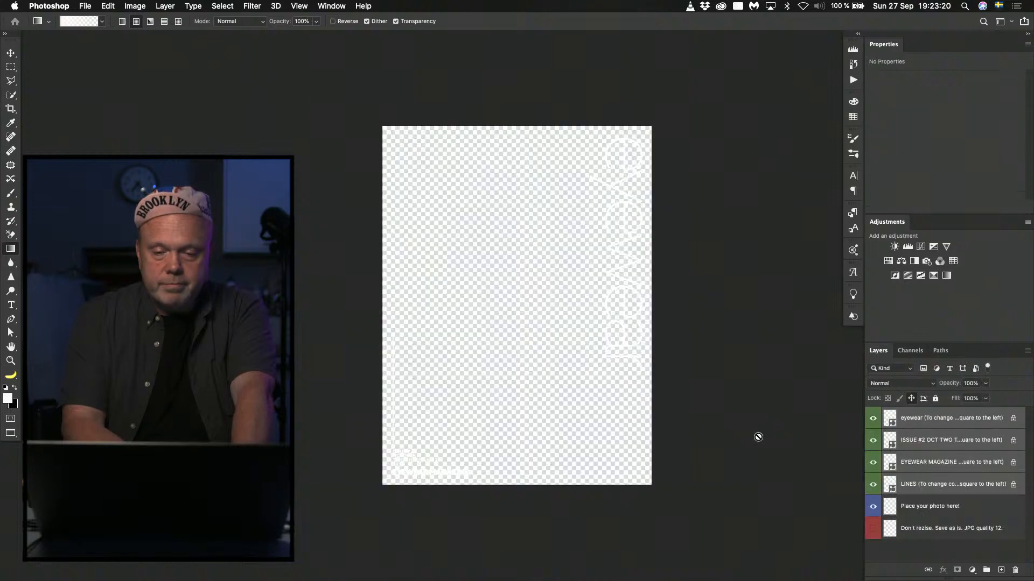
pyautogui.press('super+Tab')
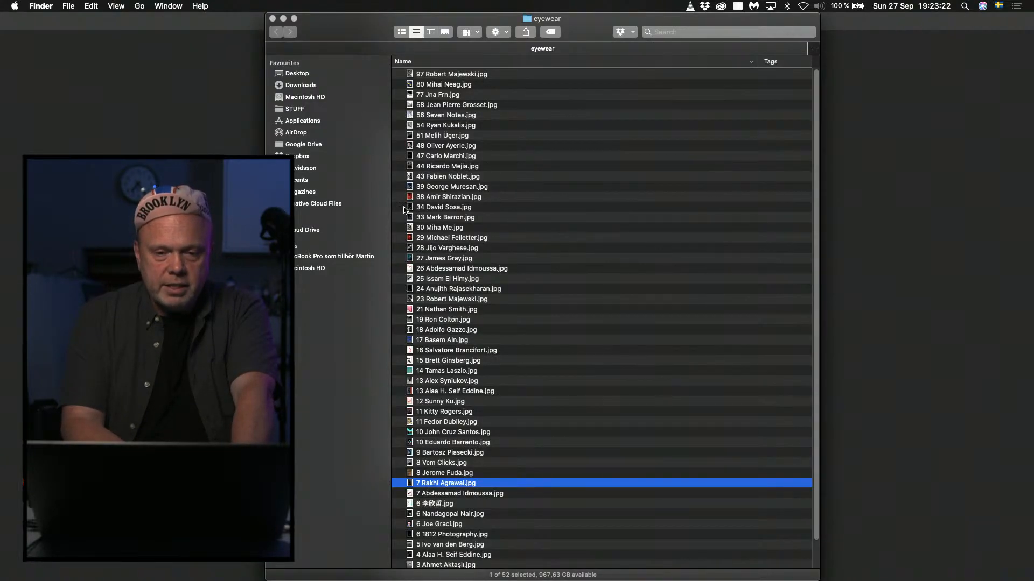
pyautogui.click(437, 84)
pyautogui.press('space')
pyautogui.press('space')
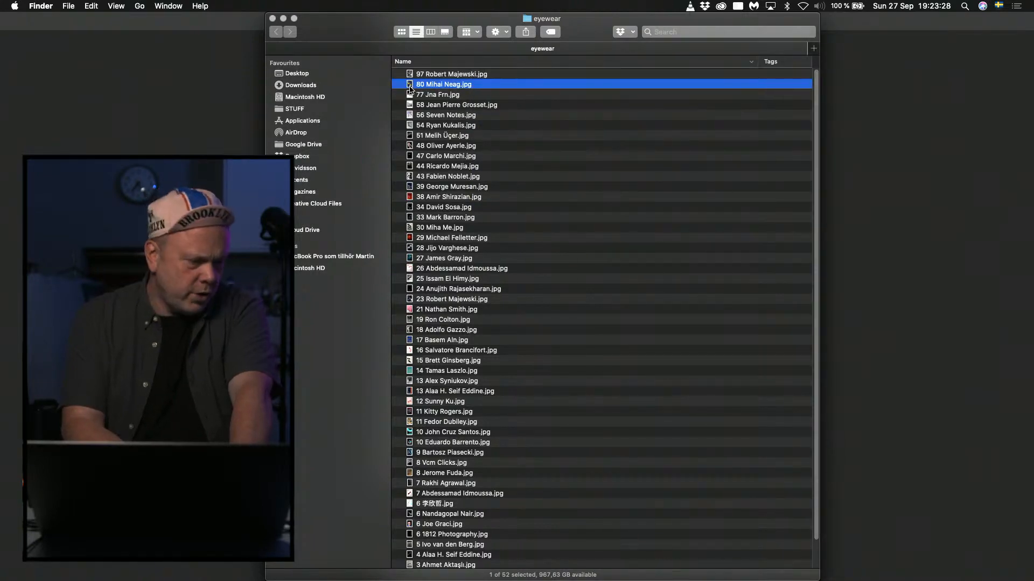
pyautogui.doubleClick(409, 87)
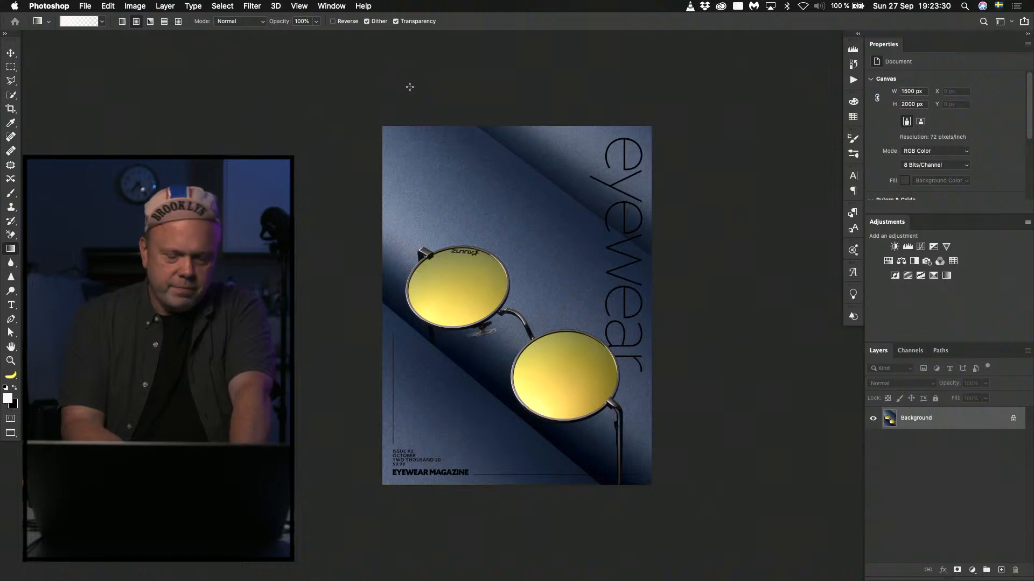
pyautogui.press('super+0')
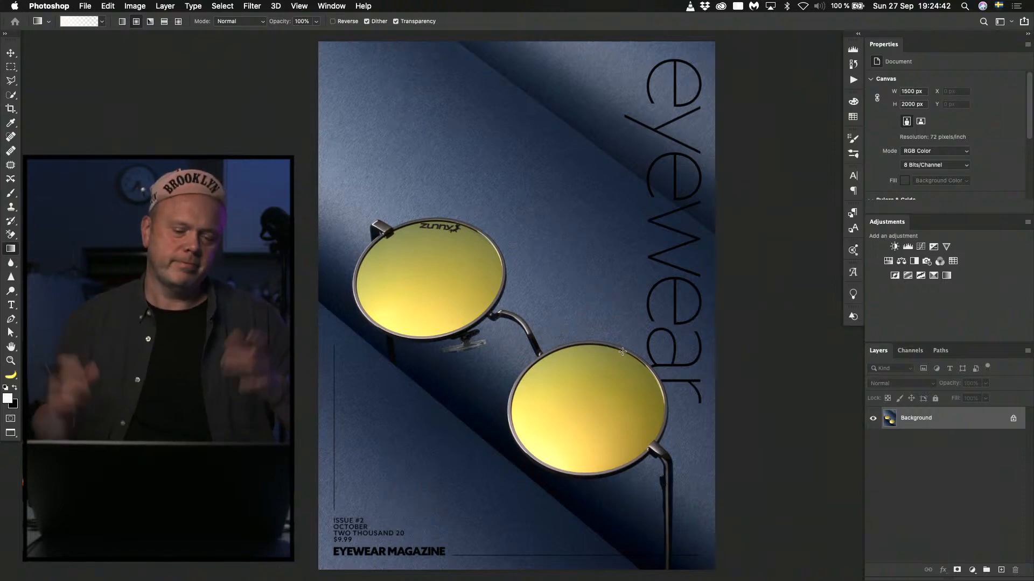
# Close the yellow-lens cover, open the cover file numbered 14 from Finder's eyewear folder, and fit it on screen.
pyautogui.press('super+w')
pyautogui.press('super+Tab')
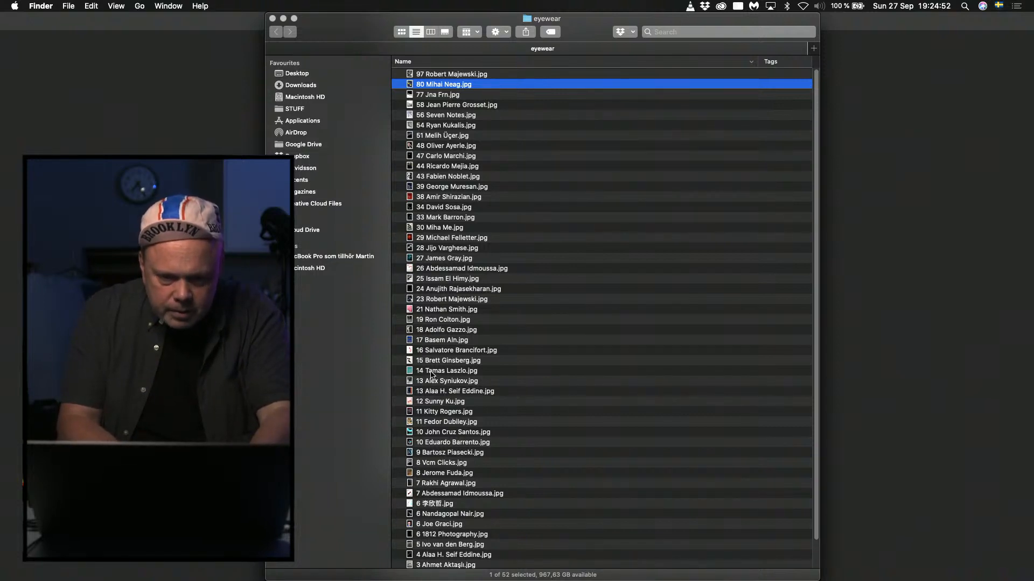
pyautogui.doubleClick(431, 376)
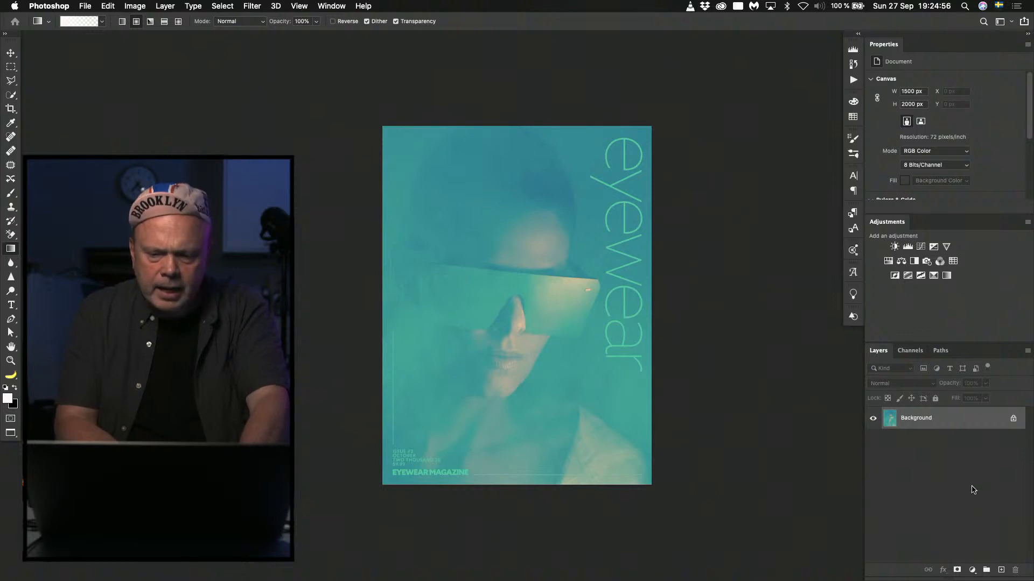
pyautogui.press('super+0')
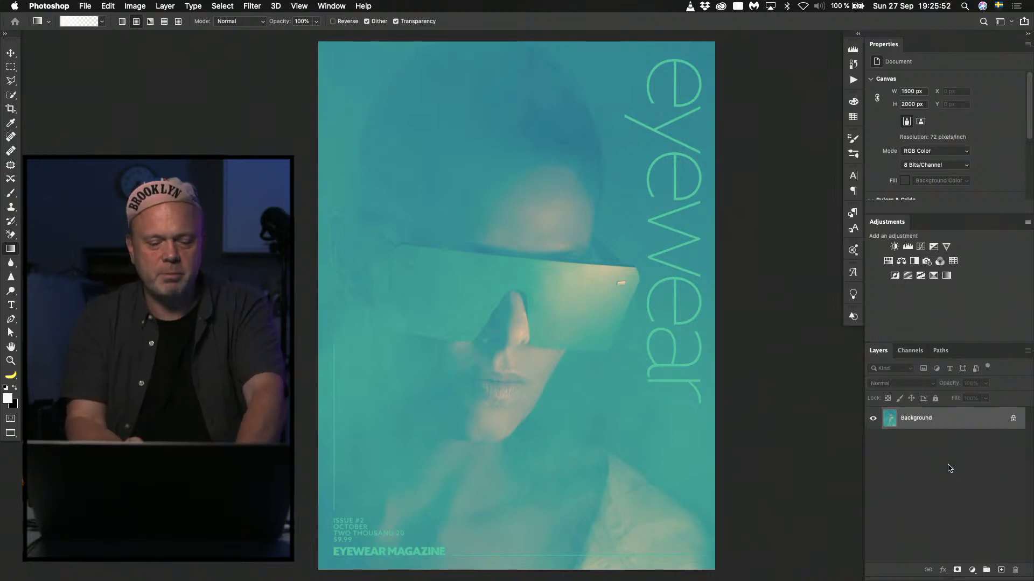
# Apply the Camera Raw Filter to the teal portrait cover with Blacks set to -25.
pyautogui.press('super+shift+a')
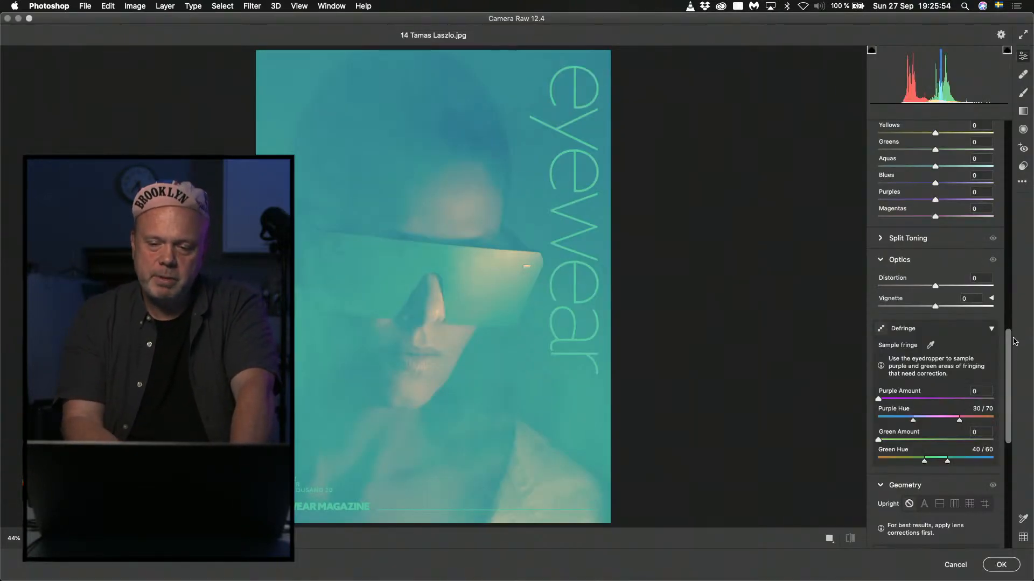
pyautogui.scroll(15, 1009, 349)
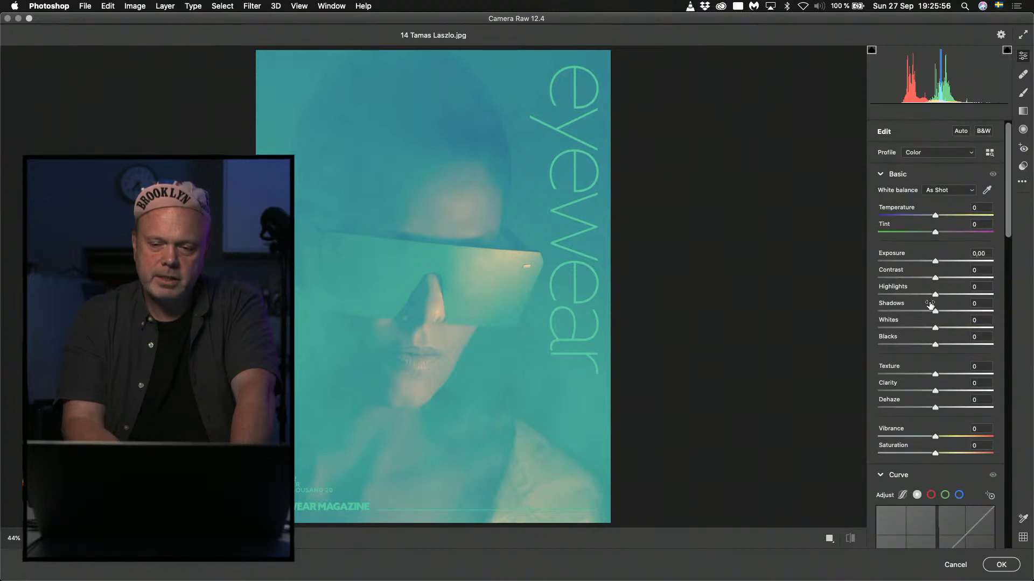
pyautogui.moveTo(920, 345)
pyautogui.mouseDown()
pyautogui.moveTo(905, 345)
pyautogui.moveTo(938, 347)
pyautogui.moveTo(893, 346)
pyautogui.moveTo(920, 345)
pyautogui.mouseUp()
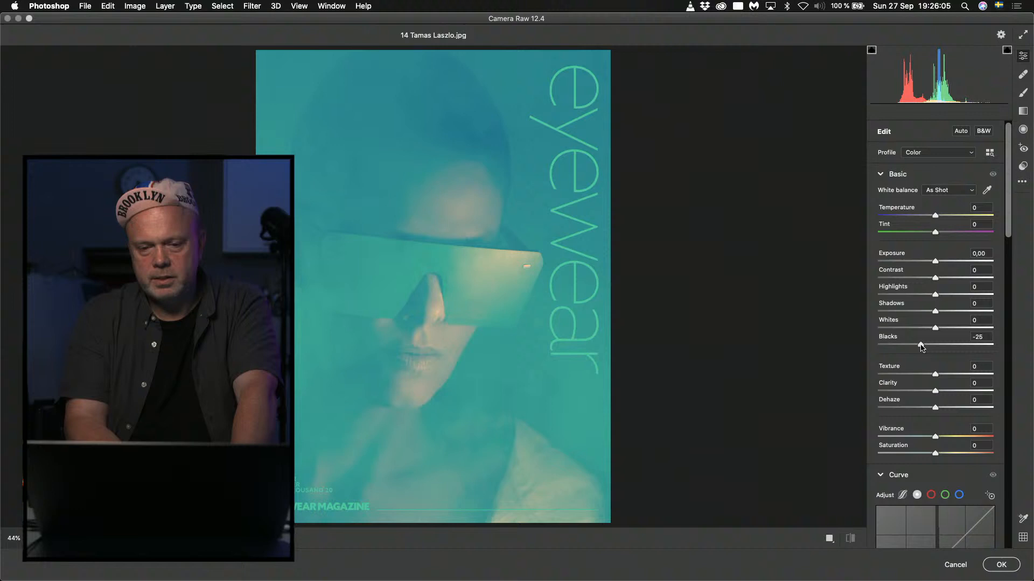
pyautogui.click(997, 566)
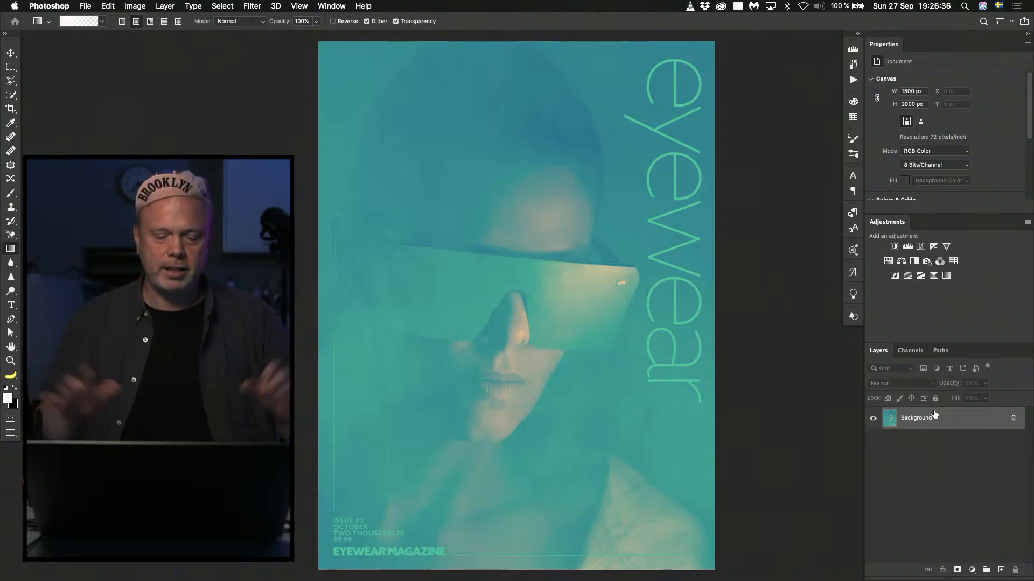
# Close the teal cover without saving, open the Ray-Ban sunglasses cover numbered 6 from Finder's eyewear folder, clear its selection, and fit it on screen.
pyautogui.press('super+w')
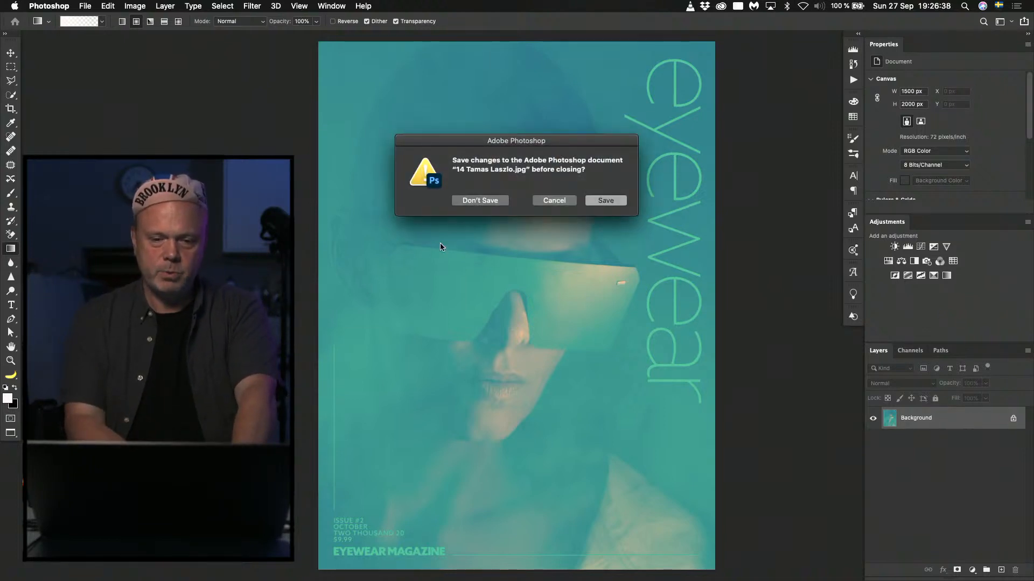
pyautogui.click(479, 201)
pyautogui.press('super+Tab')
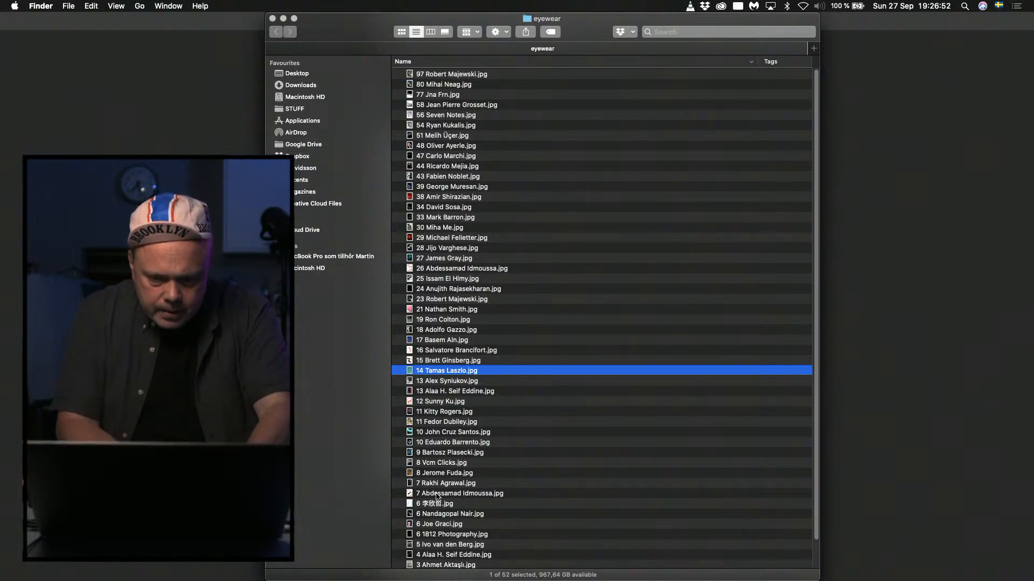
pyautogui.doubleClick(441, 514)
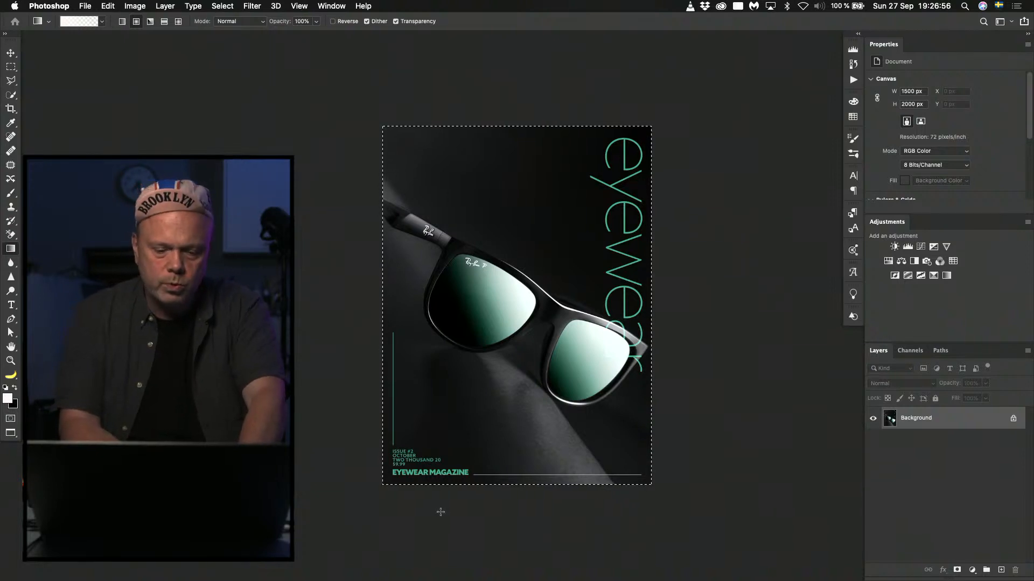
pyautogui.press('super+d')
pyautogui.press('super+0')
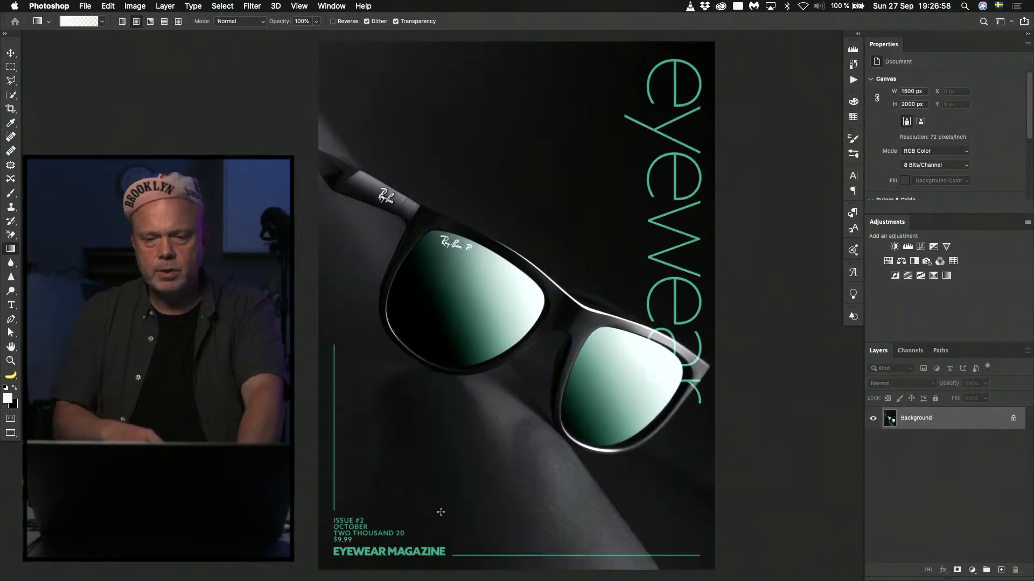
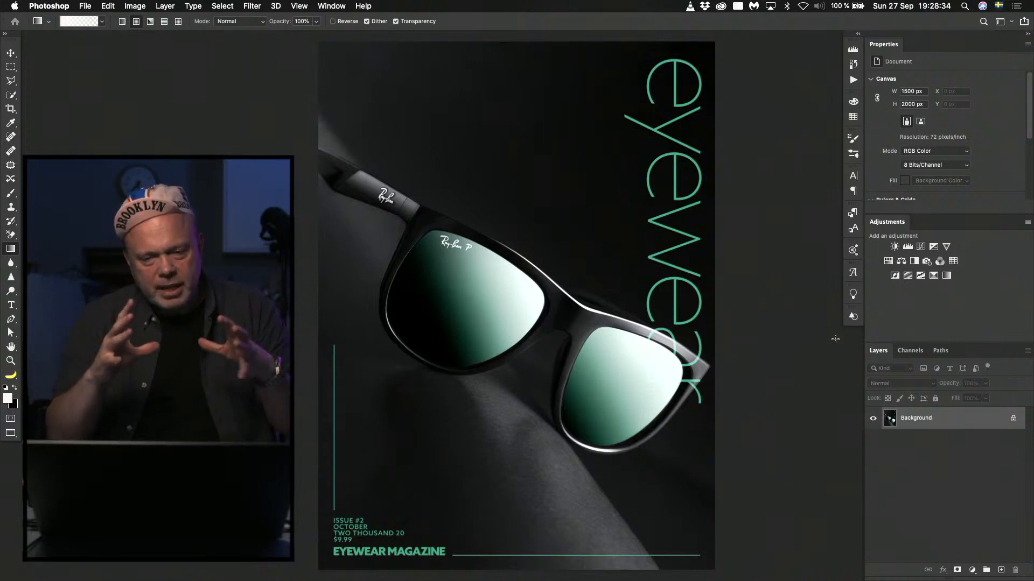
# Close the Ray-Ban cover, open the pink cover numbered 12 from Finder's eyewear folder, and fit it on screen.
pyautogui.press('super+w')
pyautogui.press('super+Tab')
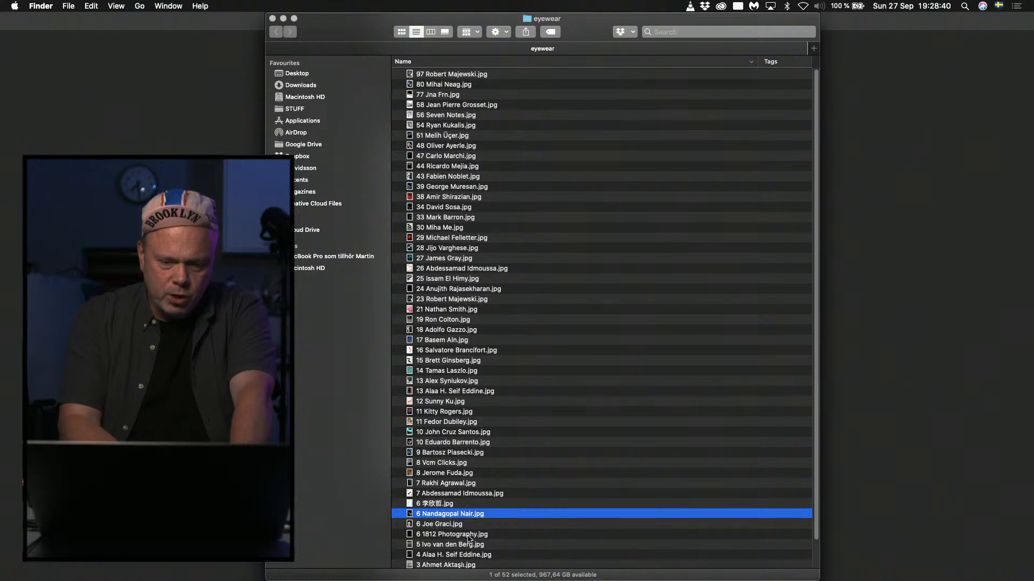
pyautogui.scroll(-3, 469, 538)
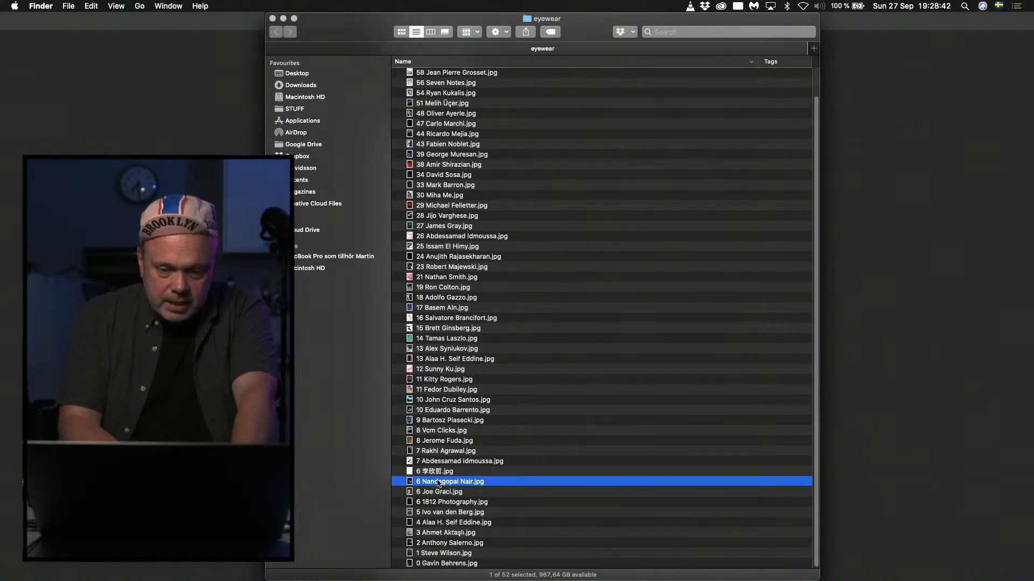
pyautogui.doubleClick(438, 370)
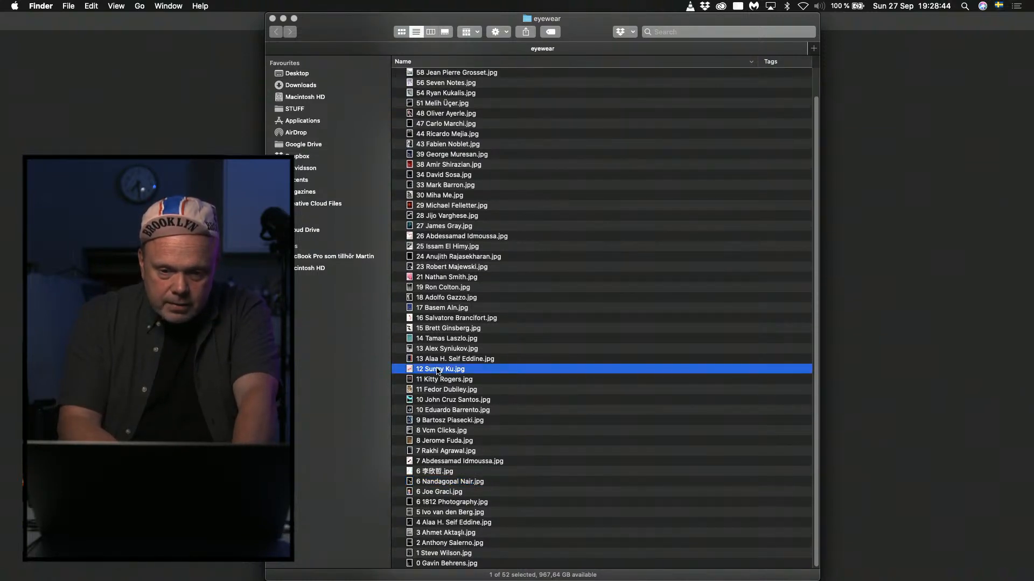
pyautogui.press('super+0')
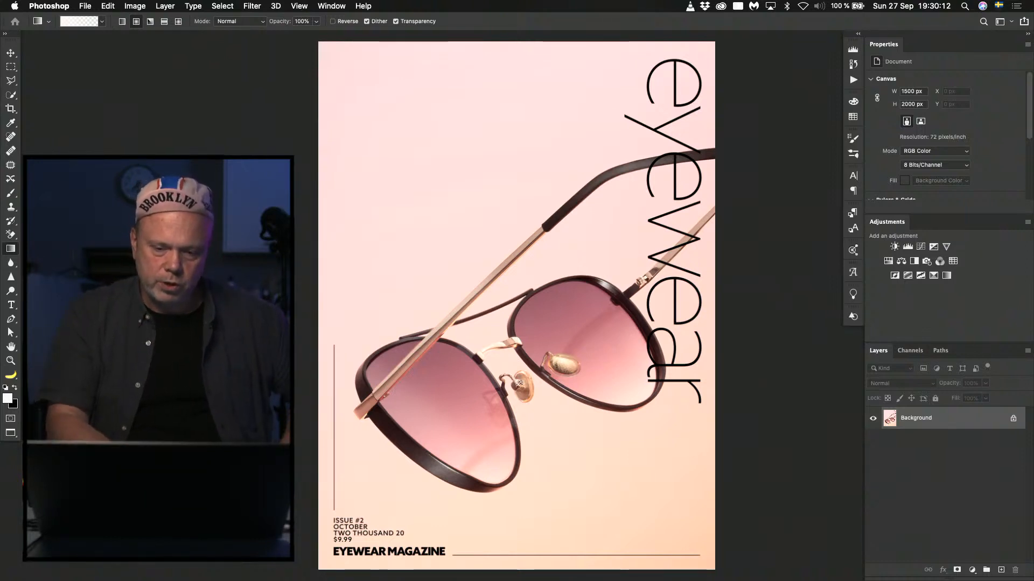
# Try covering the nose pads with a black rectangle, undo the fill, and clear the selection.
pyautogui.press('m')
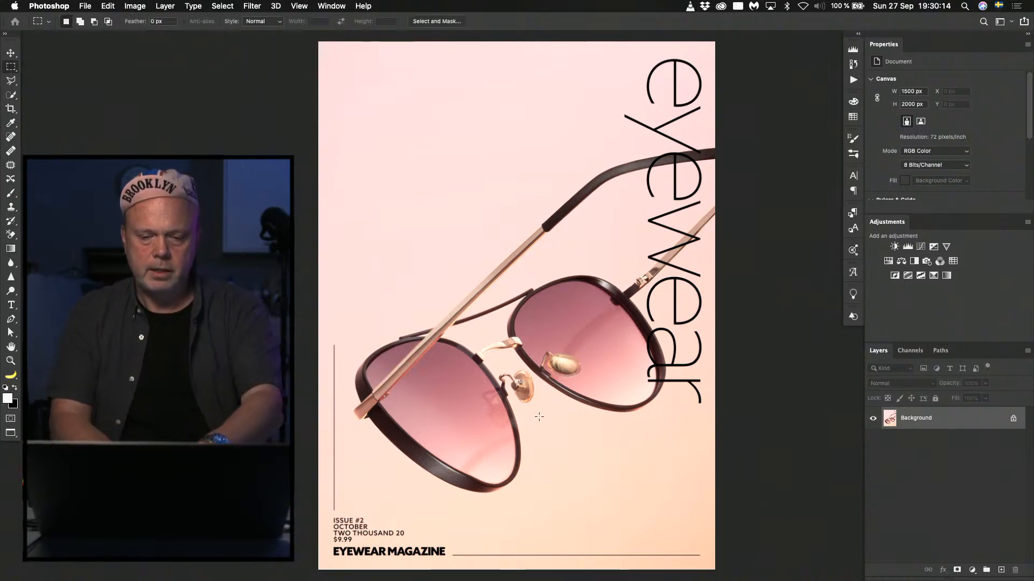
pyautogui.moveTo(490, 343); pyautogui.dragTo(581, 419)
pyautogui.press('BackSpace')
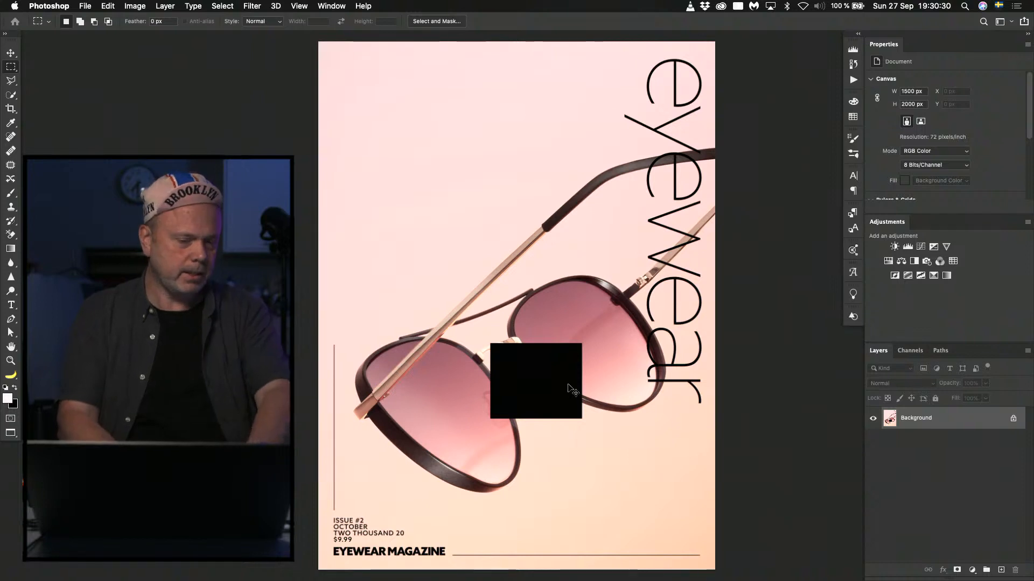
pyautogui.press('super+z')
pyautogui.press('super+d')
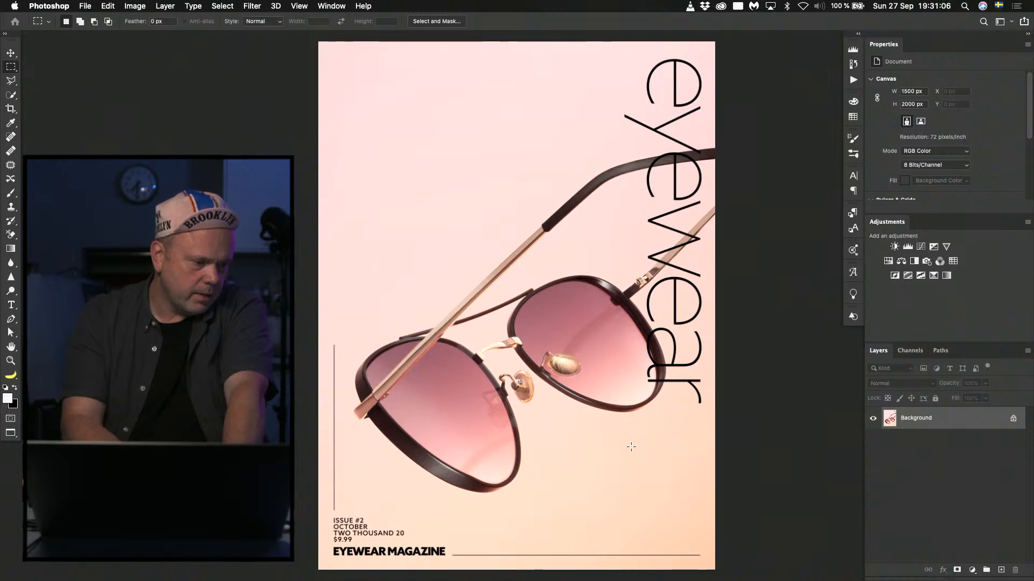
# Close the pink cover without saving, open the dark square-sunglasses cover numbered 7 from Finder's eyewear folder, and fit it on screen.
pyautogui.press('super+w')
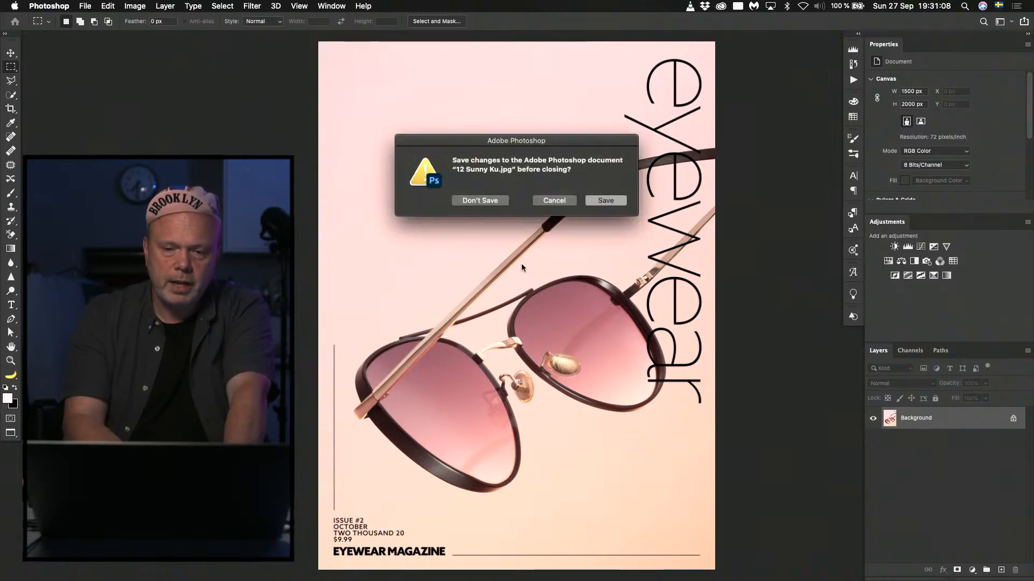
pyautogui.click(482, 201)
pyautogui.press('super+Tab')
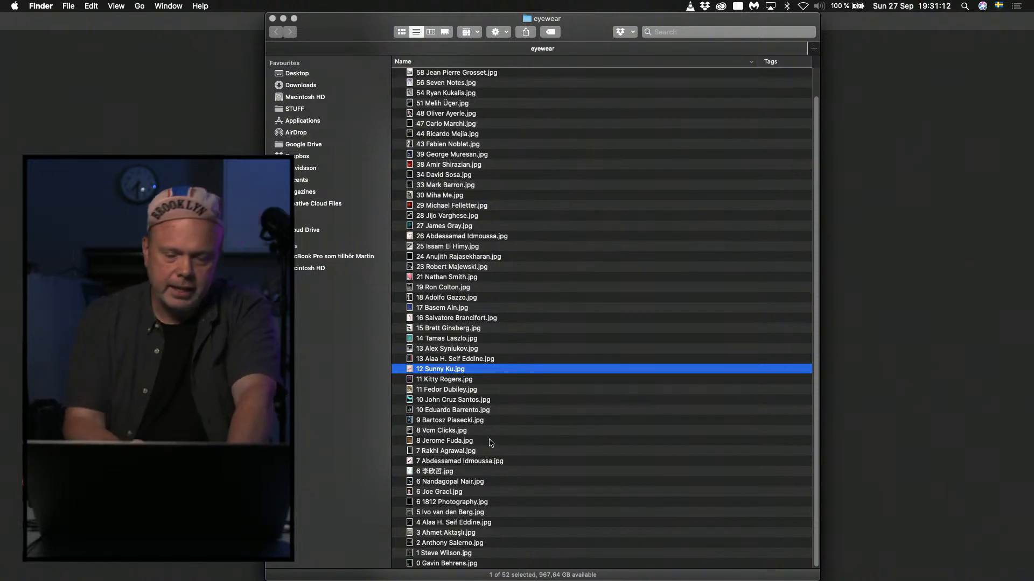
pyautogui.doubleClick(430, 454)
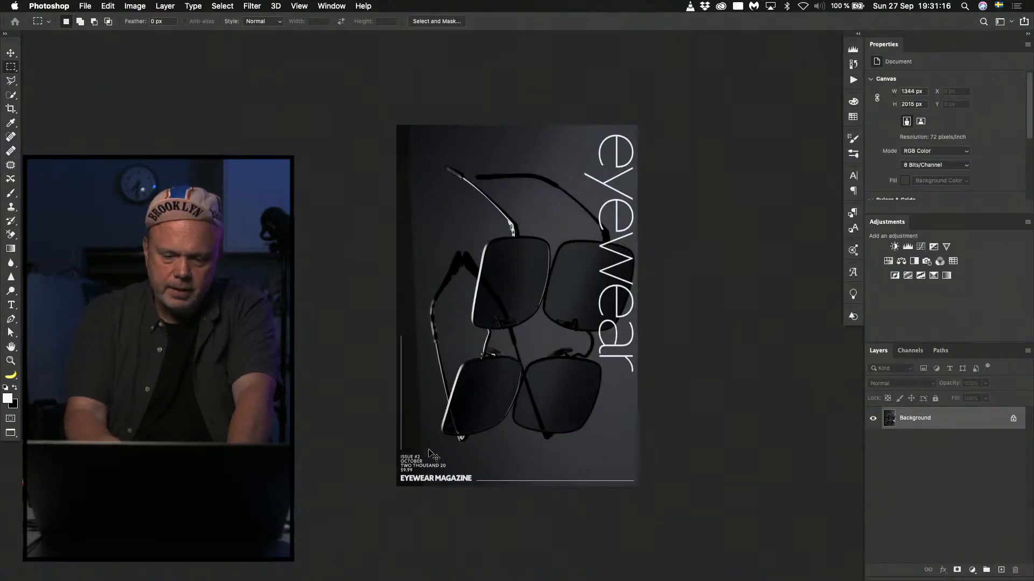
pyautogui.press('super+0')
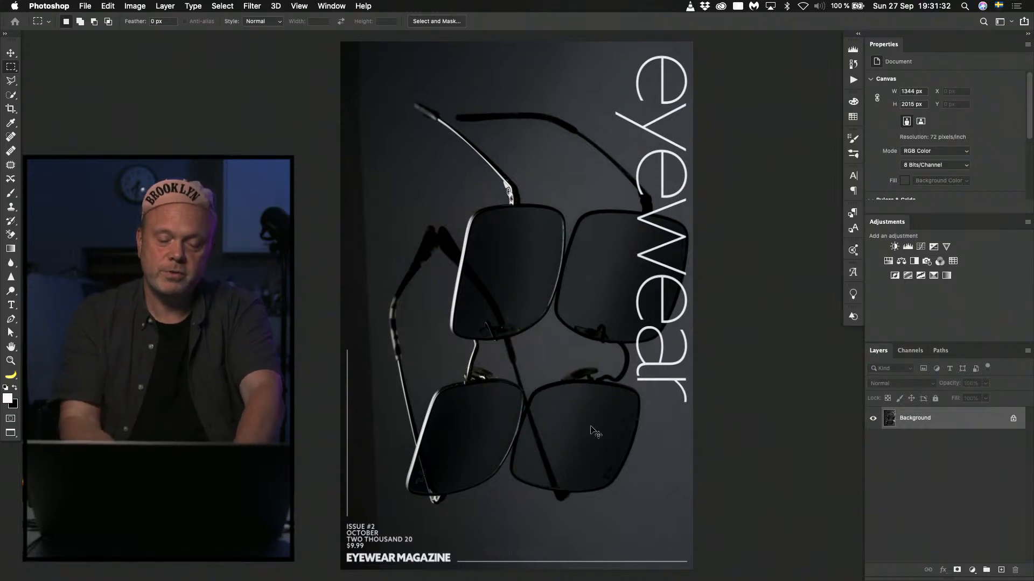
# Duplicate the cover layer, rotate the copy about 105°, and position it so the upright sunglasses run diagonally across the page.
pyautogui.hotkey('ctrl', 'j')
pyautogui.hotkey('ctrl', 't')
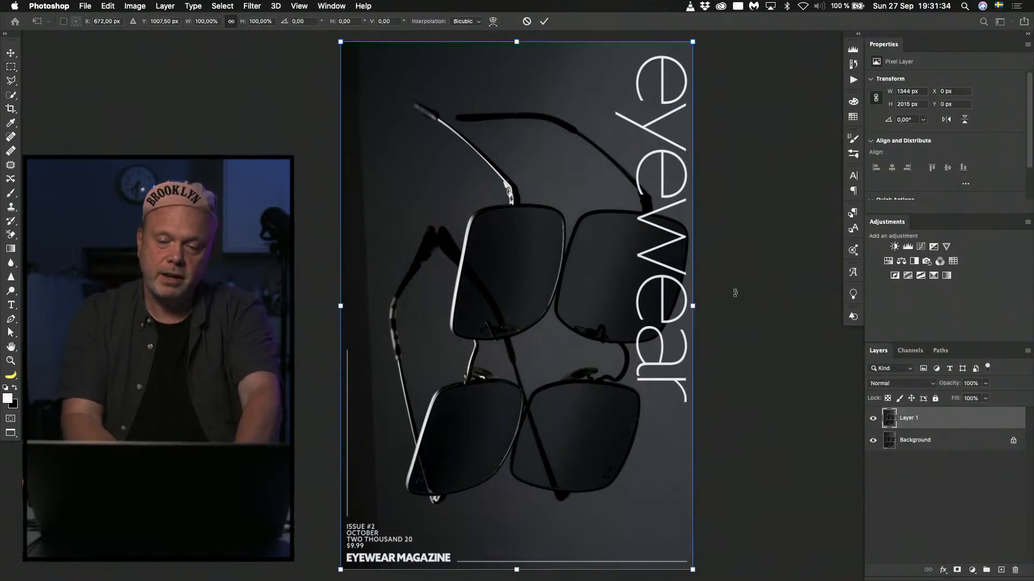
pyautogui.moveTo(733, 291); pyautogui.dragTo(554, 527)
pyautogui.moveTo(702, 453); pyautogui.dragTo(769, 459)
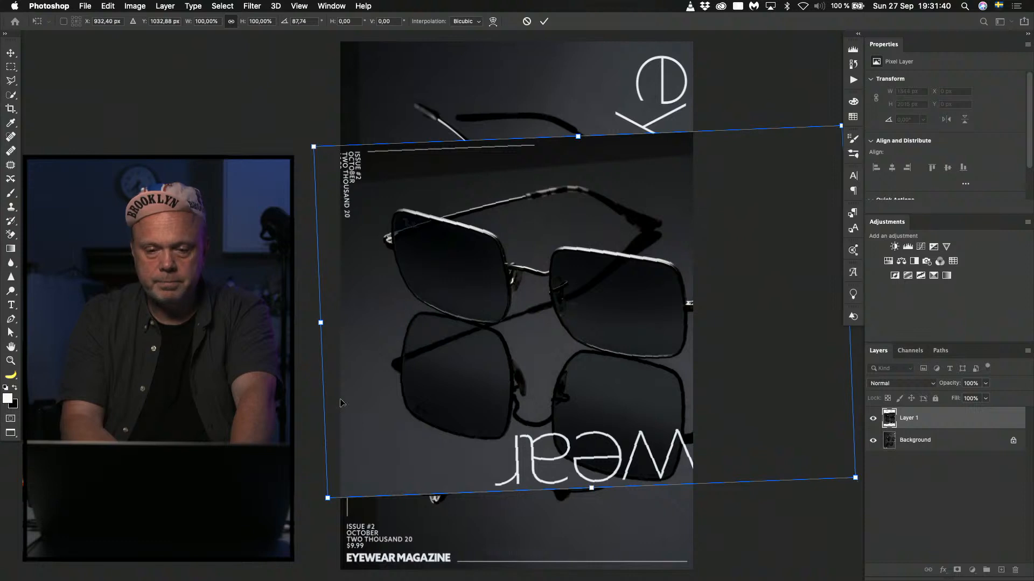
pyautogui.moveTo(309, 501); pyautogui.dragTo(372, 537)
pyautogui.moveTo(607, 268); pyautogui.dragTo(555, 277)
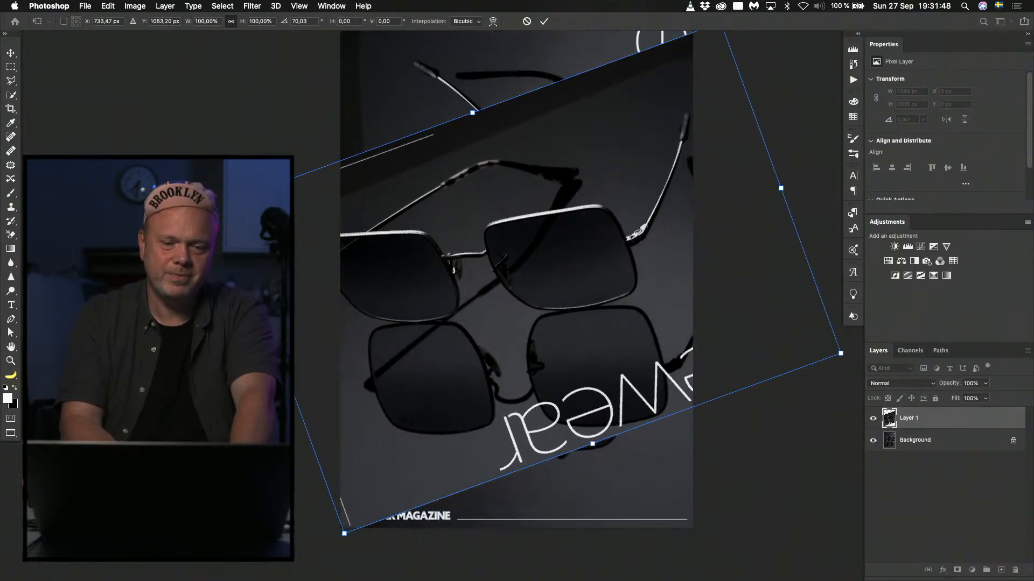
pyautogui.moveTo(195, 218); pyautogui.dragTo(194, 2)
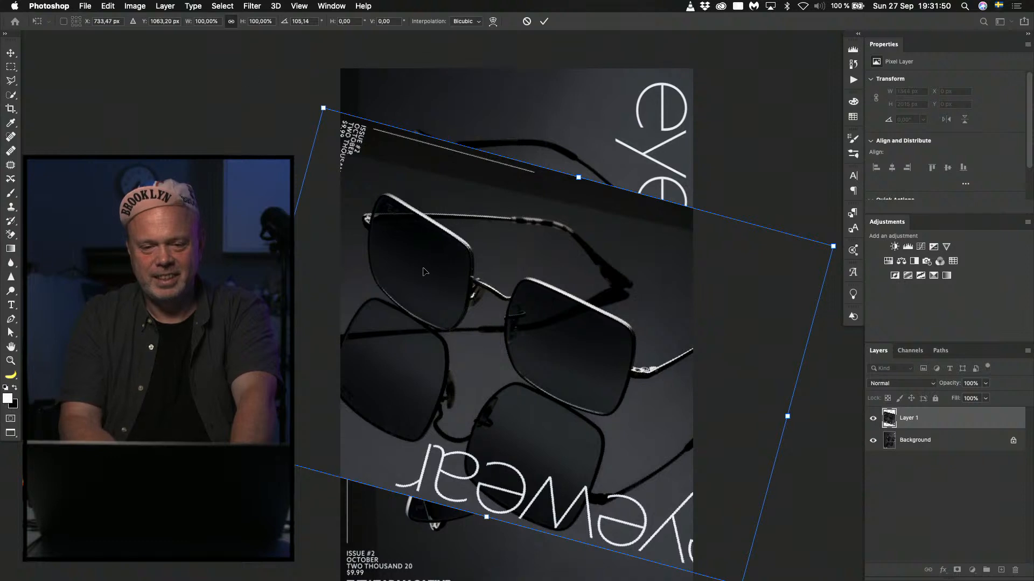
pyautogui.moveTo(489, 337); pyautogui.dragTo(474, 370)
pyautogui.press('Return')
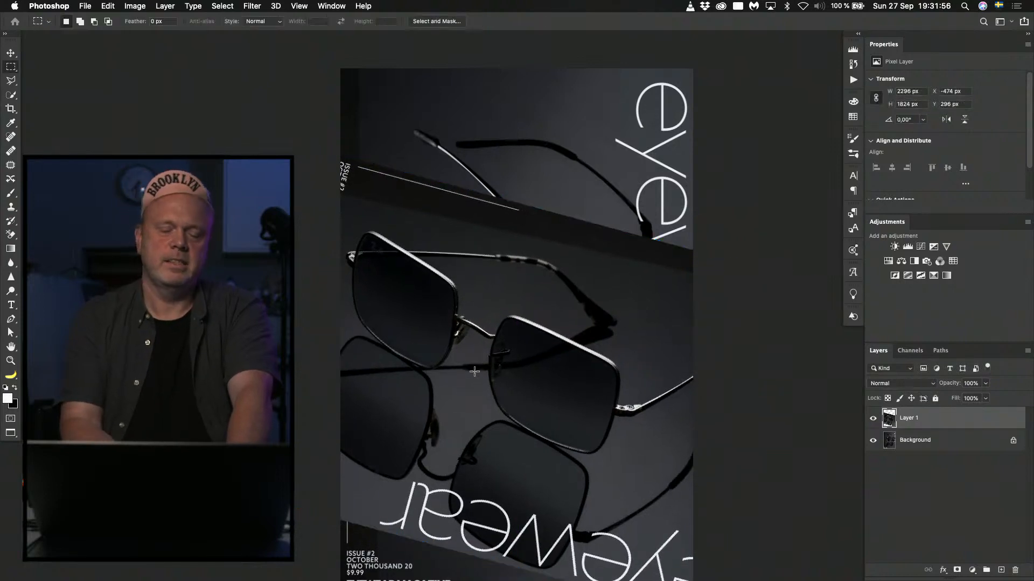
# Compare the rotated composition with the original cover by hiding and showing the rotated copy.
pyautogui.moveTo(545, 354); pyautogui.dragTo(521, 246)
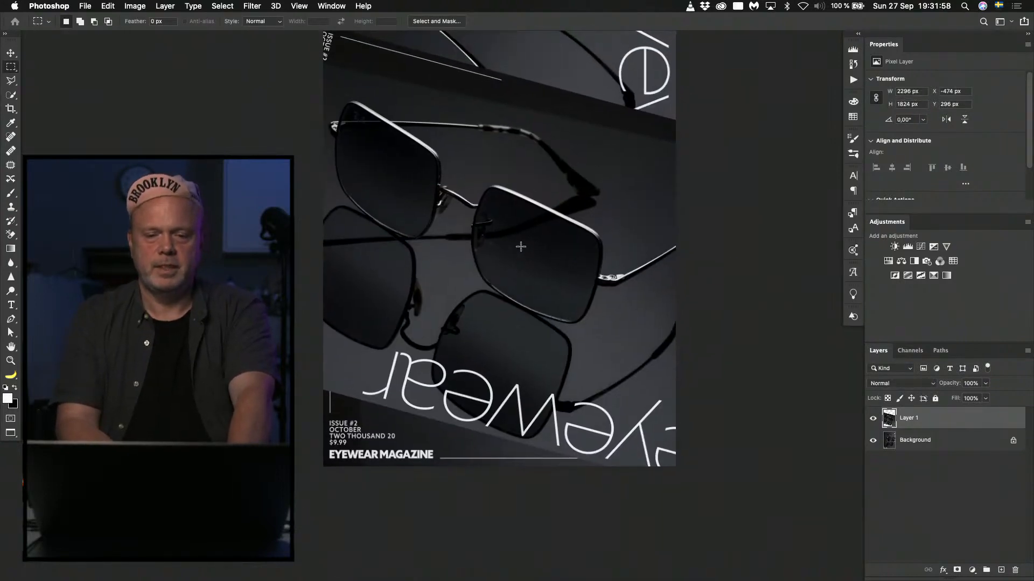
pyautogui.click(874, 419)
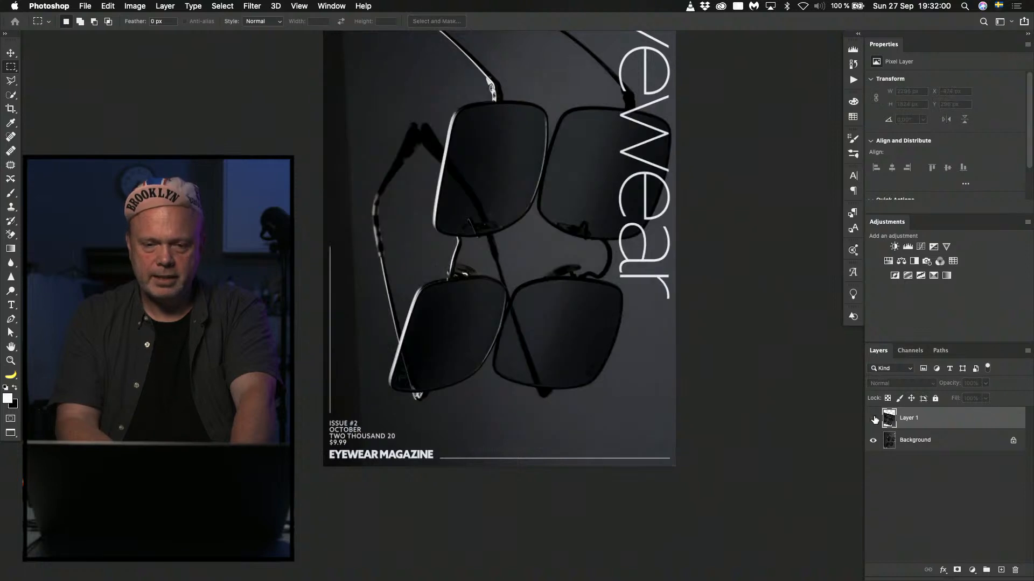
pyautogui.moveTo(404, 265); pyautogui.dragTo(395, 343)
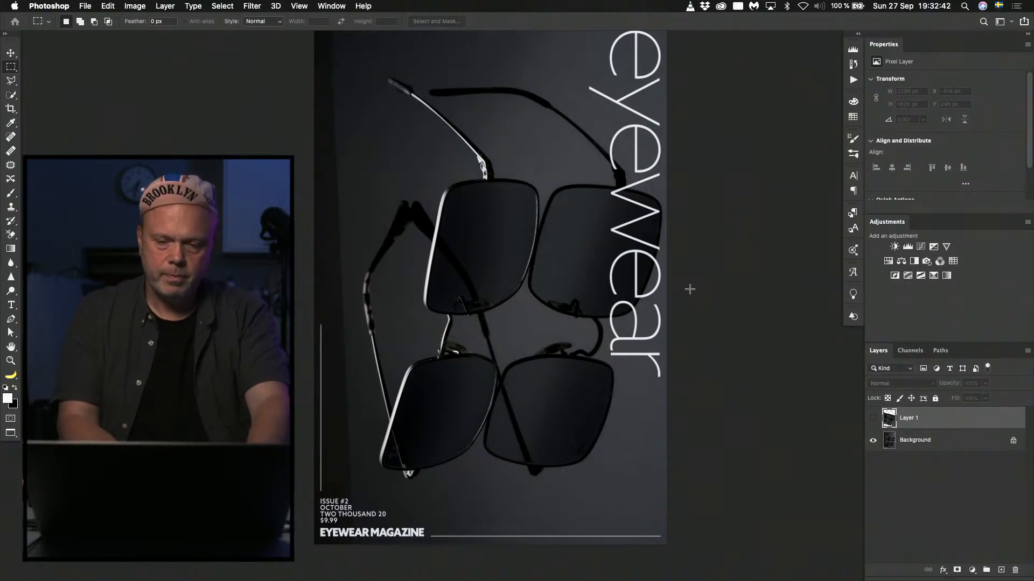
pyautogui.click(874, 419)
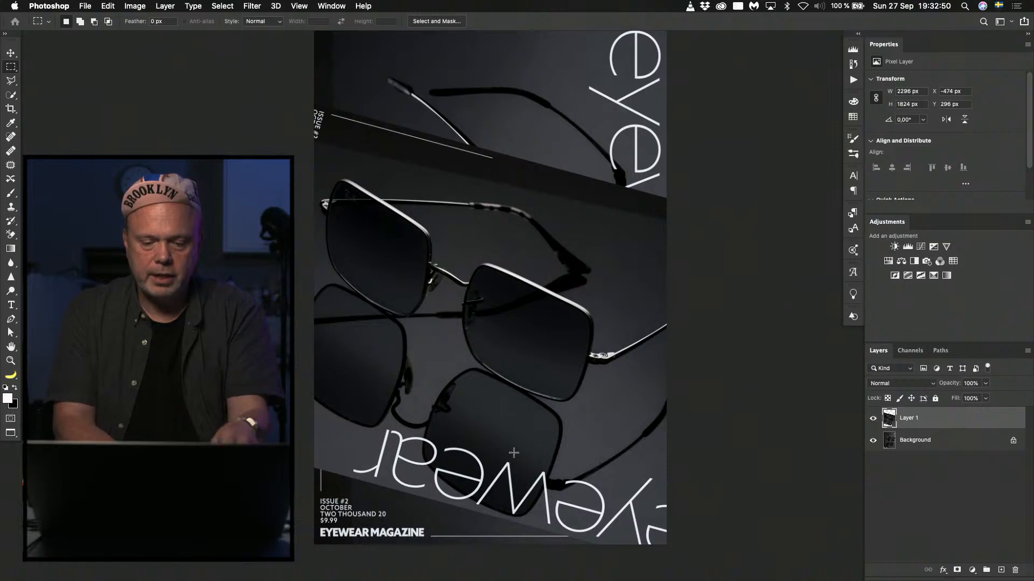
# Darken the rotated copy's lower-left area with a Camera Raw graduated filter: Exposure -4.00, Highlights -58, Shadows -100.
pyautogui.press('shift+super+a')
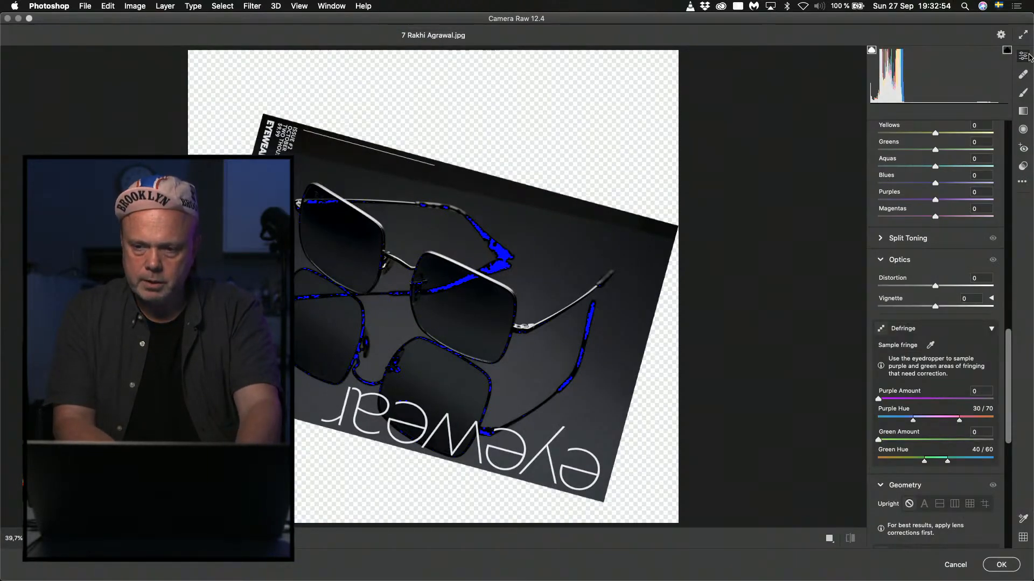
pyautogui.click(1024, 112)
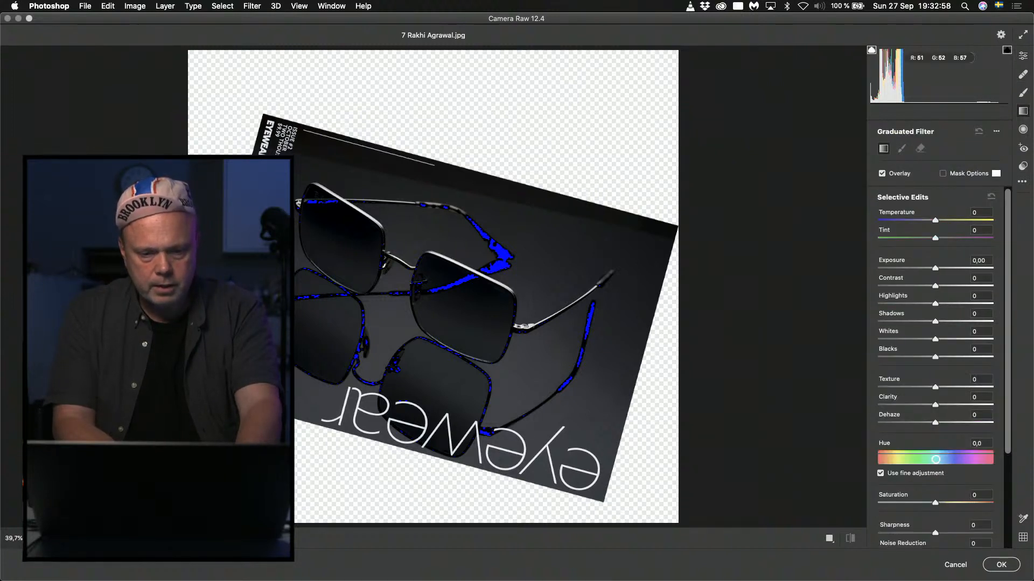
pyautogui.moveTo(165, 494); pyautogui.dragTo(345, 227)
pyautogui.moveTo(914, 272); pyautogui.dragTo(856, 275)
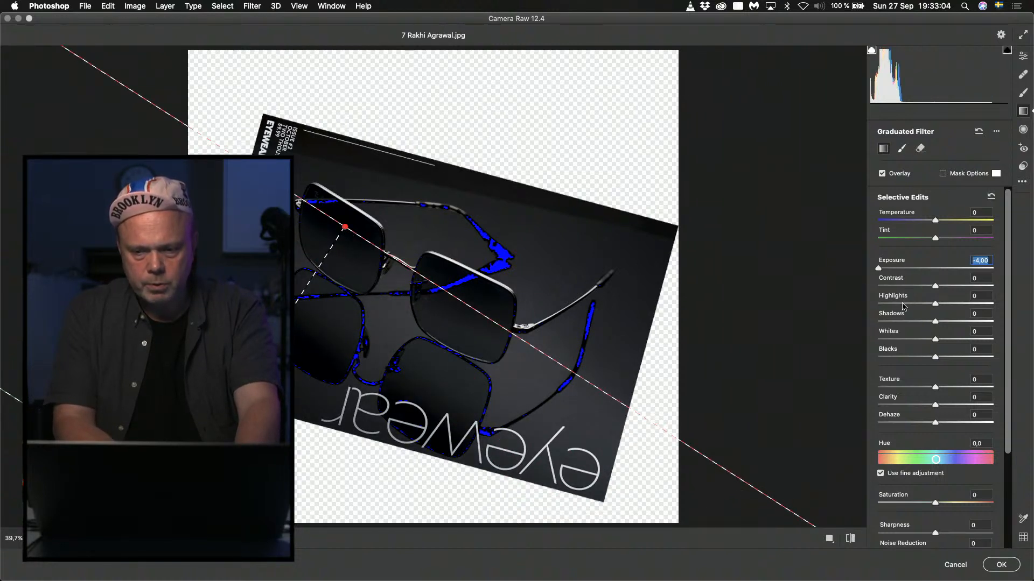
pyautogui.moveTo(935, 305); pyautogui.dragTo(879, 321)
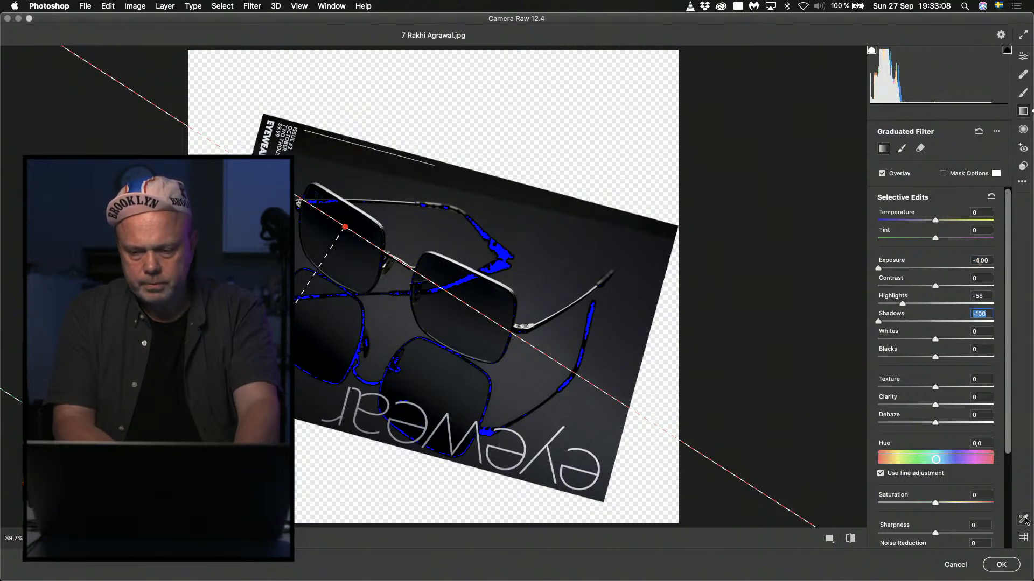
pyautogui.click(1000, 563)
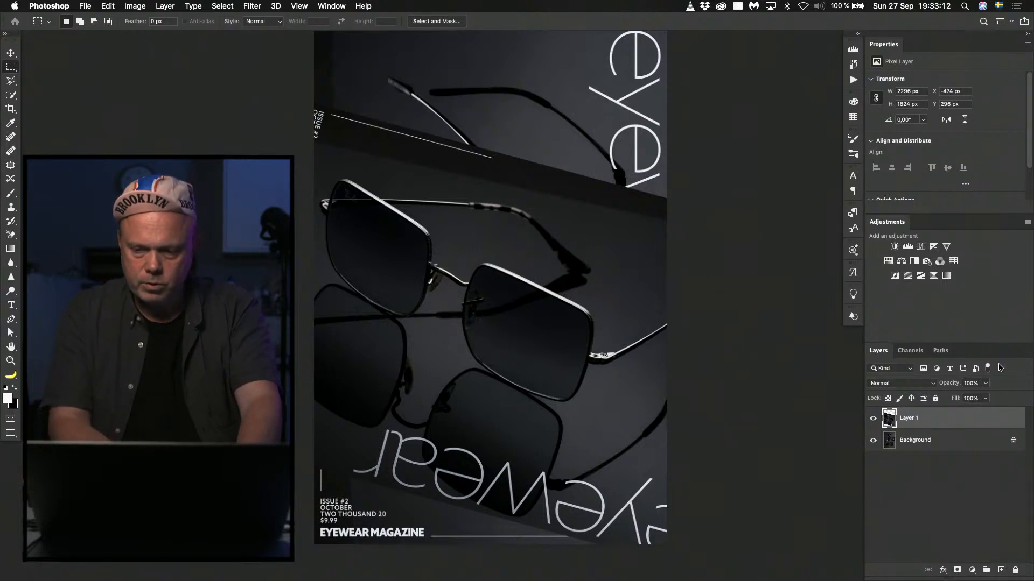
# Merge the visible cover into a new top layer and darken its surroundings around the sunglasses, using the Shadows range at 52% exposure.
pyautogui.hotkey('ctrl', 'j')
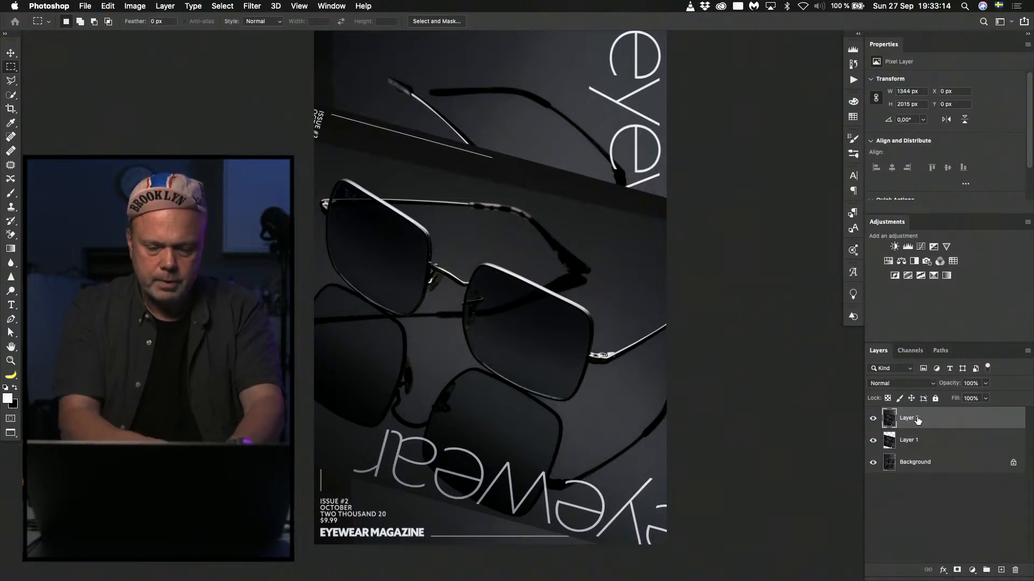
pyautogui.press('o')
pyautogui.click(151, 21)
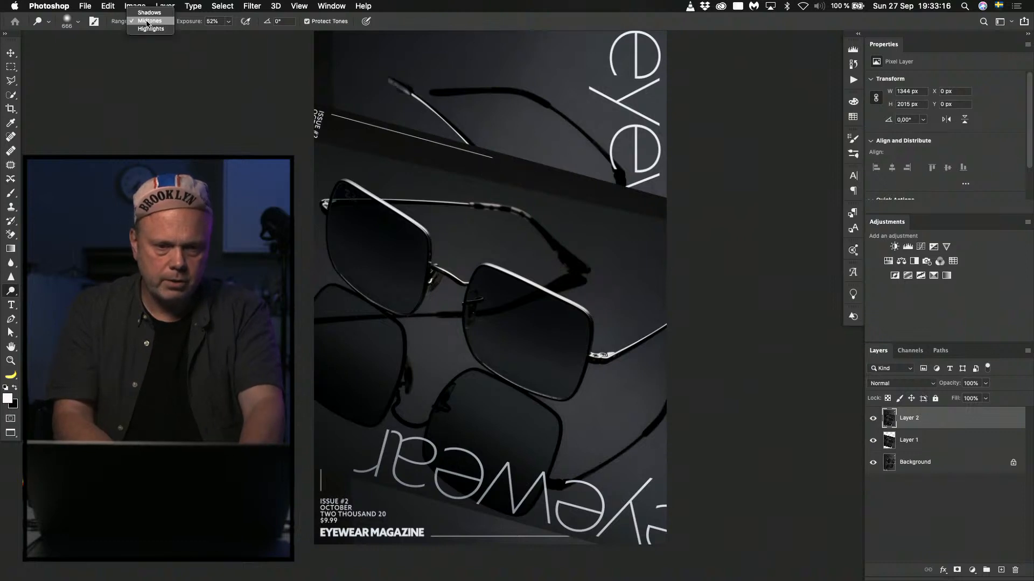
pyautogui.click(149, 14)
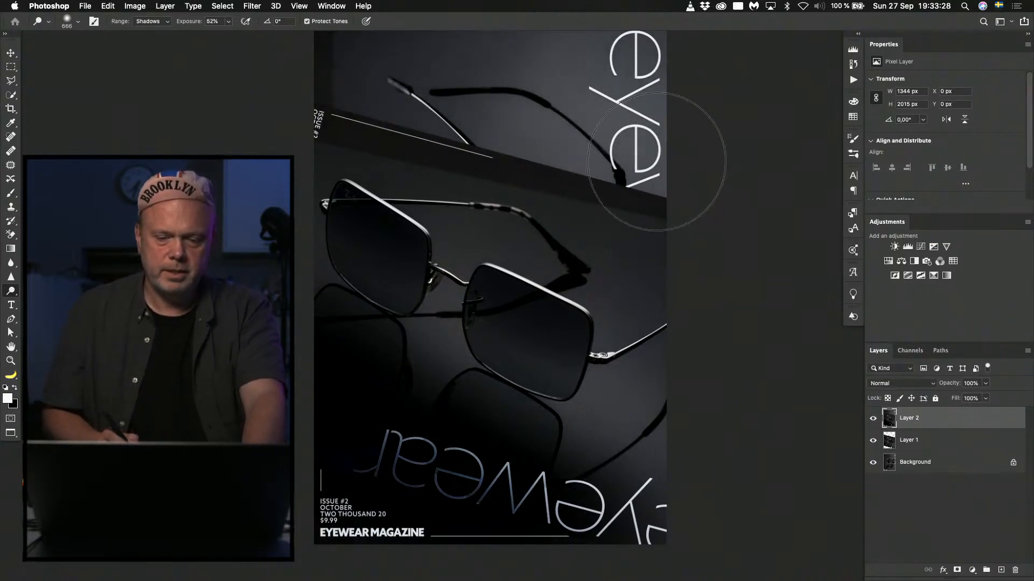
pyautogui.moveTo(669, 143)
pyautogui.mouseDown()
pyautogui.moveTo(318, 49)
pyautogui.moveTo(734, 189)
pyautogui.moveTo(553, 100)
pyautogui.moveTo(358, 69)
pyautogui.moveTo(761, 265)
pyautogui.mouseUp()
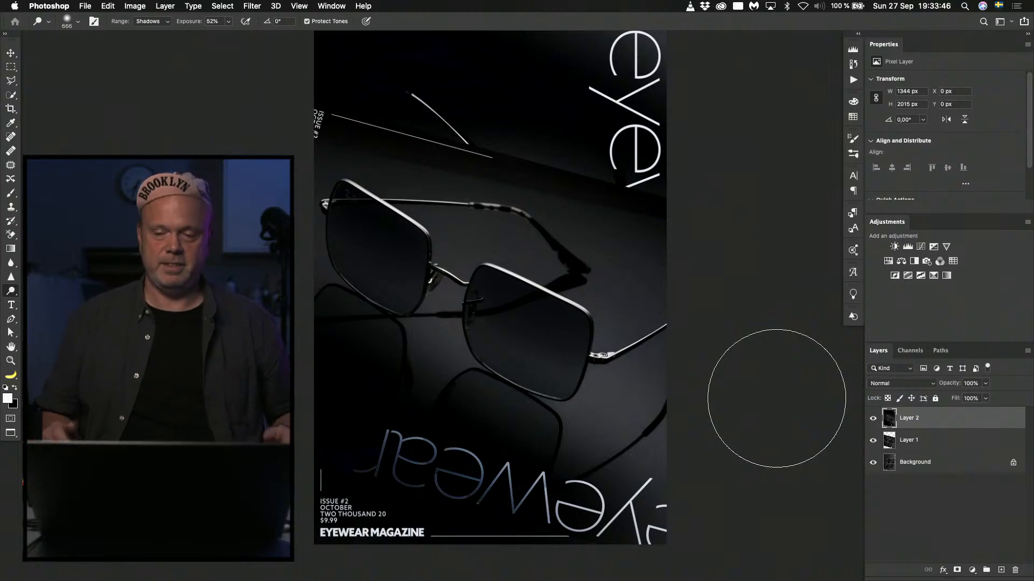
# Hide both edited layers, duplicate the Background, rotate the copy about 116°, and position its sunglasses diagonally across the page.
pyautogui.click(873, 421)
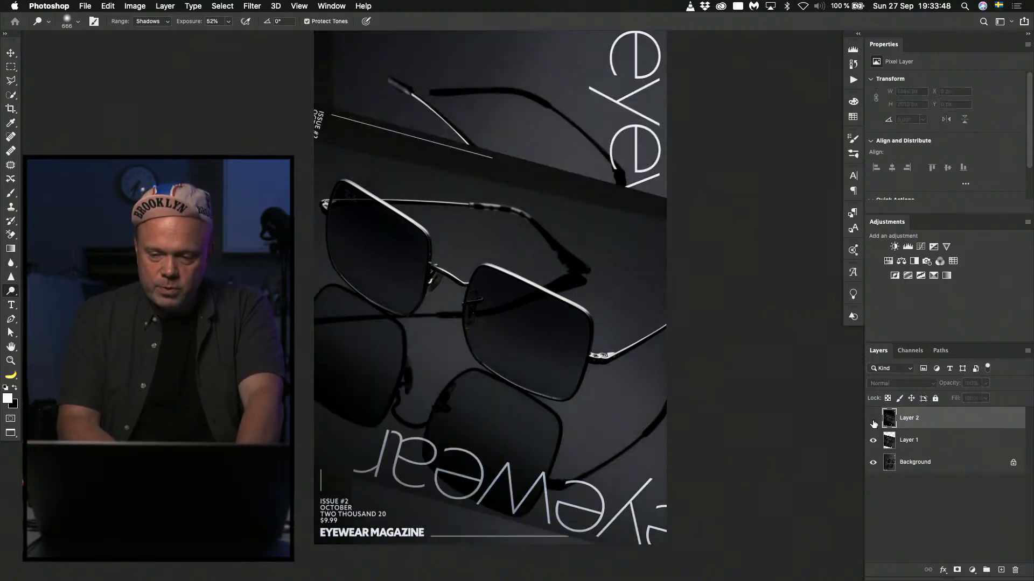
pyautogui.click(873, 441)
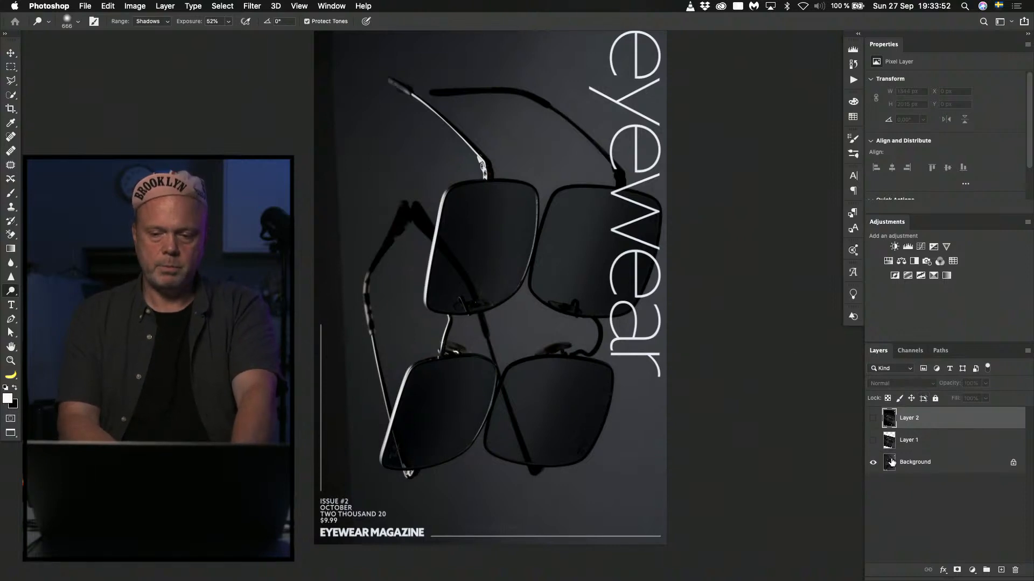
pyautogui.click(891, 462)
pyautogui.hotkey('ctrl', 'j')
pyautogui.hotkey('ctrl', 't')
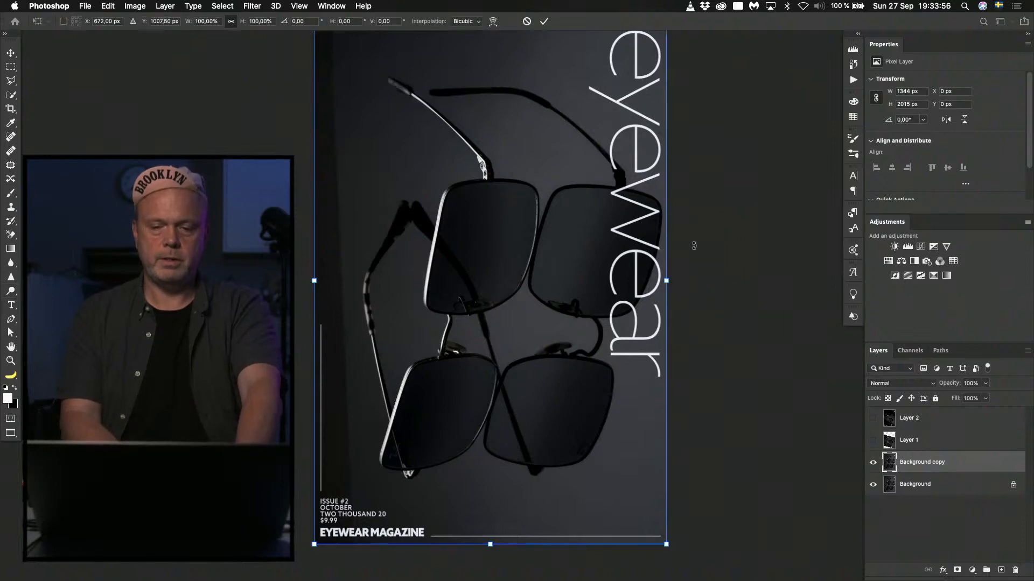
pyautogui.moveTo(694, 245); pyautogui.dragTo(423, 541)
pyautogui.moveTo(496, 366); pyautogui.dragTo(488, 405)
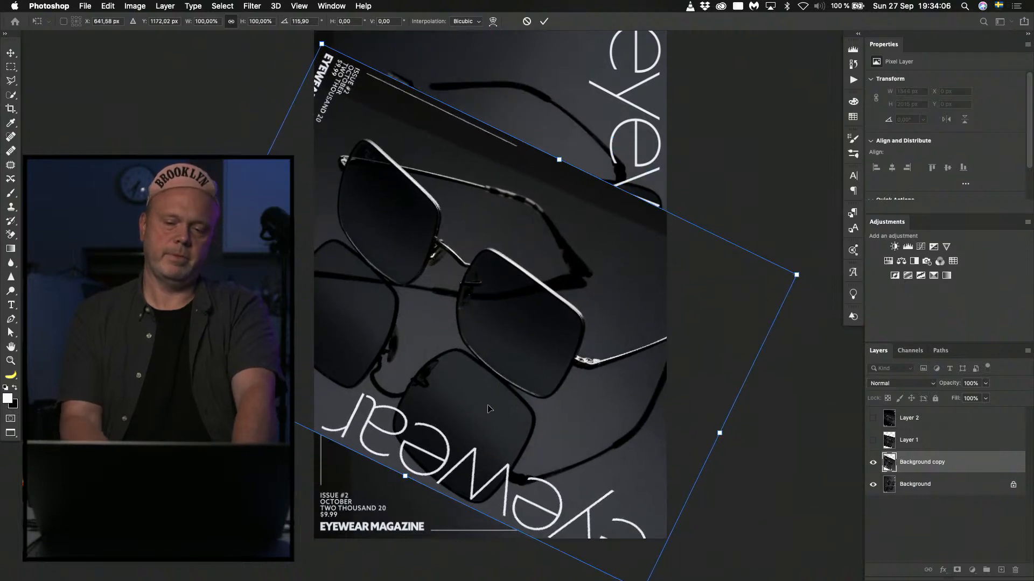
pyautogui.press('Return')
# Hide the newly rotated Background copy to compare it with the original cover.
pyautogui.press('o')
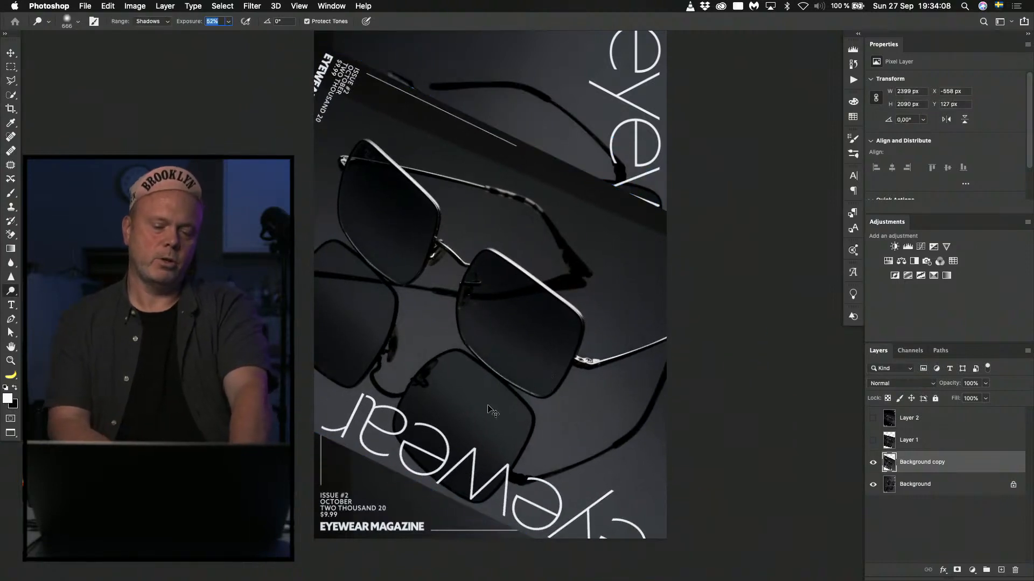
pyautogui.click(873, 466)
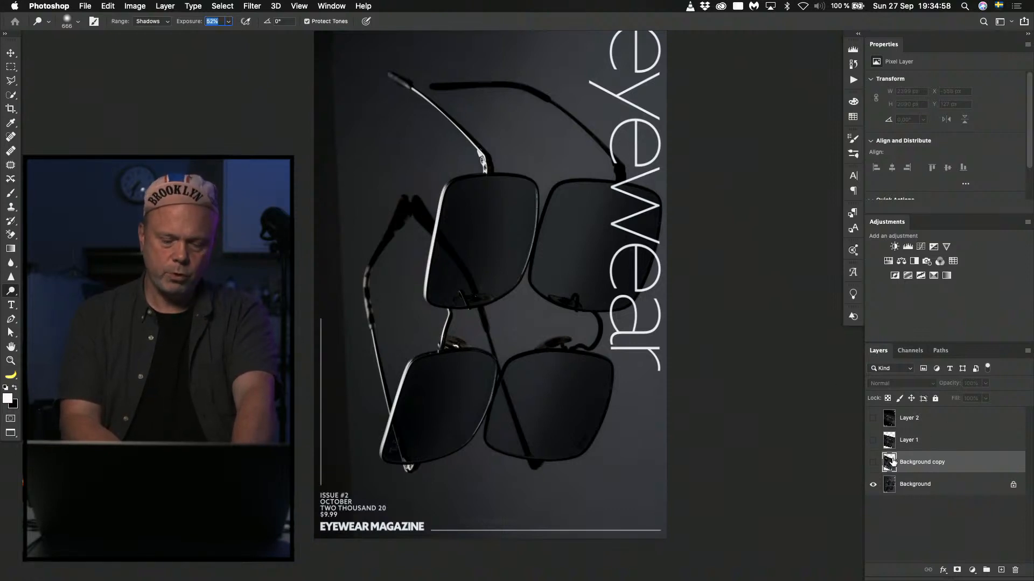
# Close the sunglasses cover without saving and open the boy's portrait cover from the eyewear folder in Photoshop, fitted to the window.
pyautogui.press('super+w')
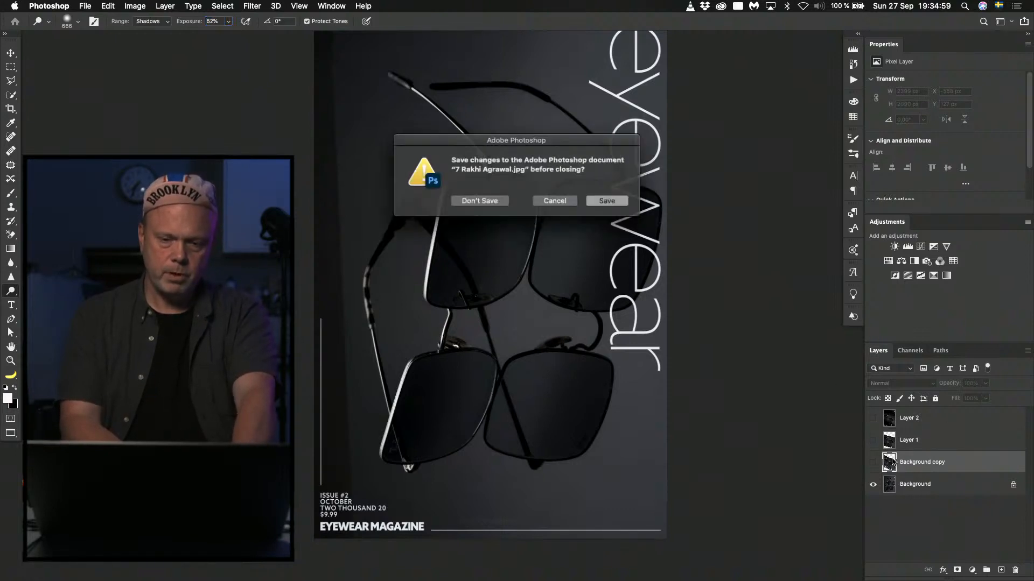
pyautogui.click(479, 201)
pyautogui.press('super+Tab')
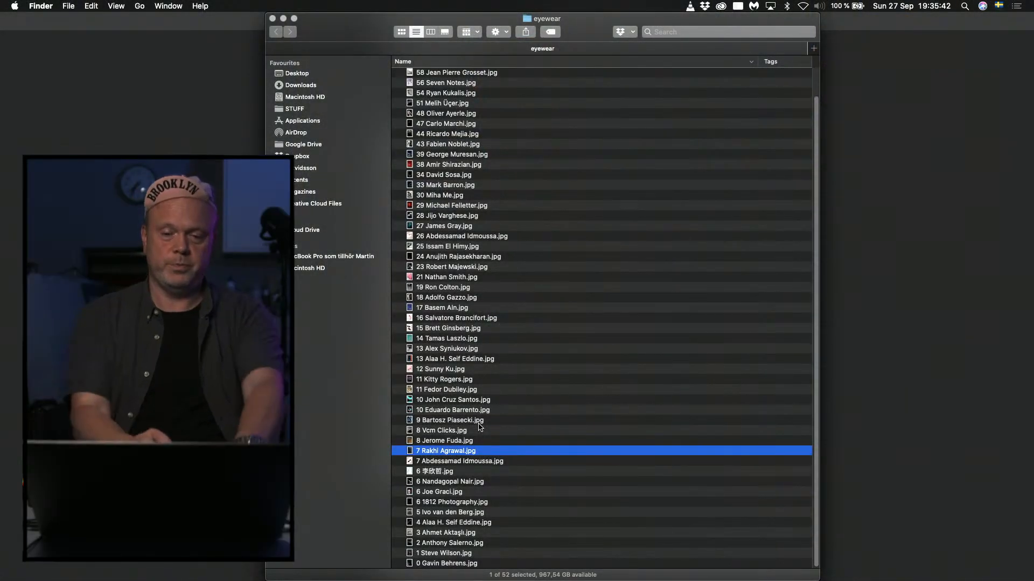
pyautogui.doubleClick(432, 491)
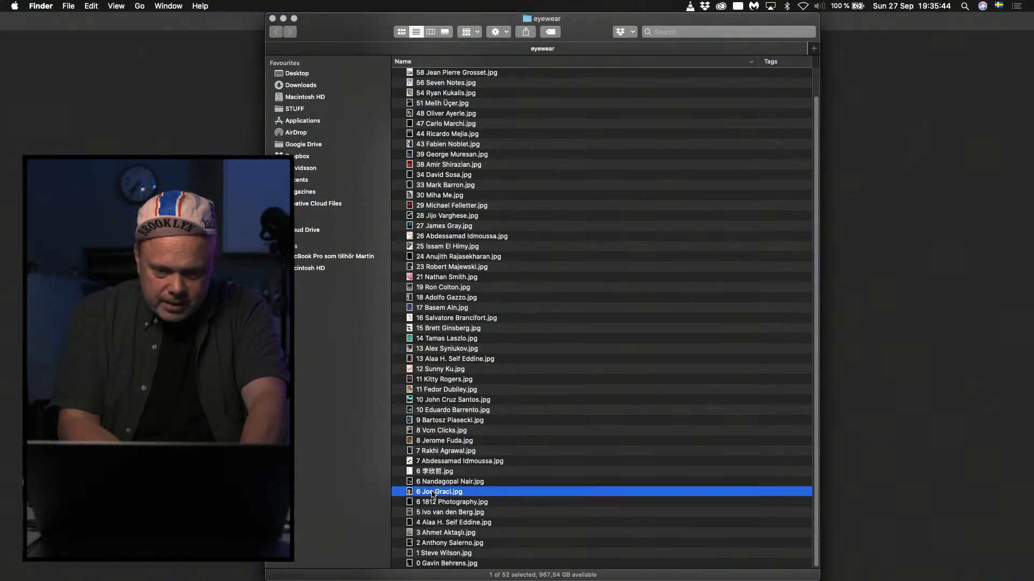
pyautogui.press('super+0')
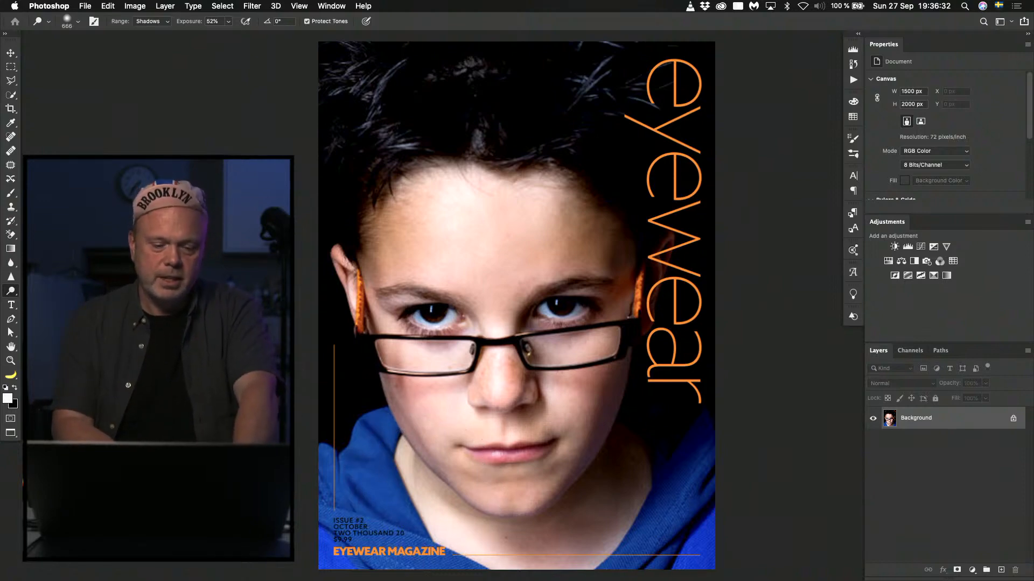
# Close the portrait cover and open the cover file numbered 39 from the eyewear folder in Photoshop, fitted to the window.
pyautogui.press('super+w')
pyautogui.press('super+Tab')
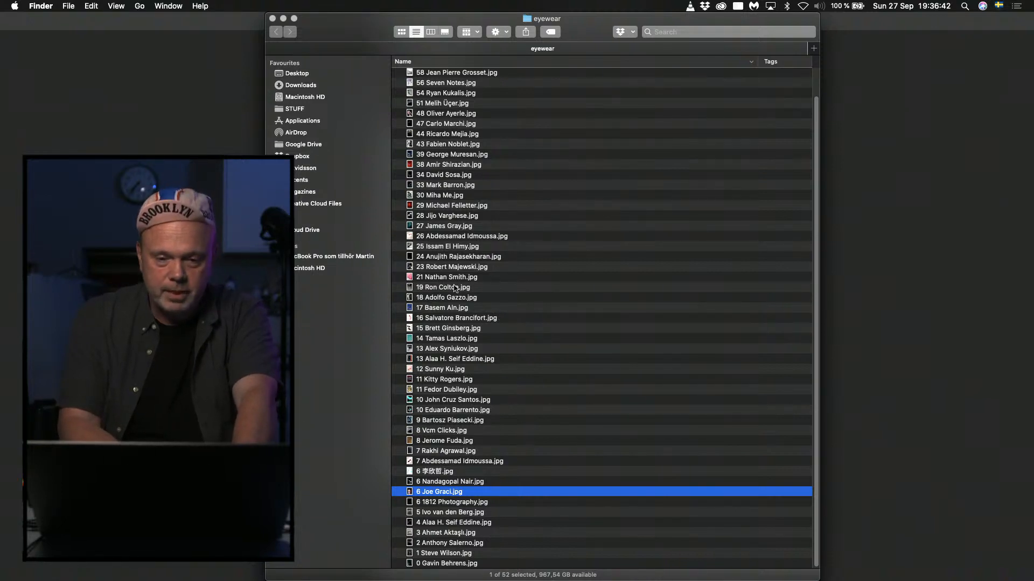
pyautogui.click(451, 196)
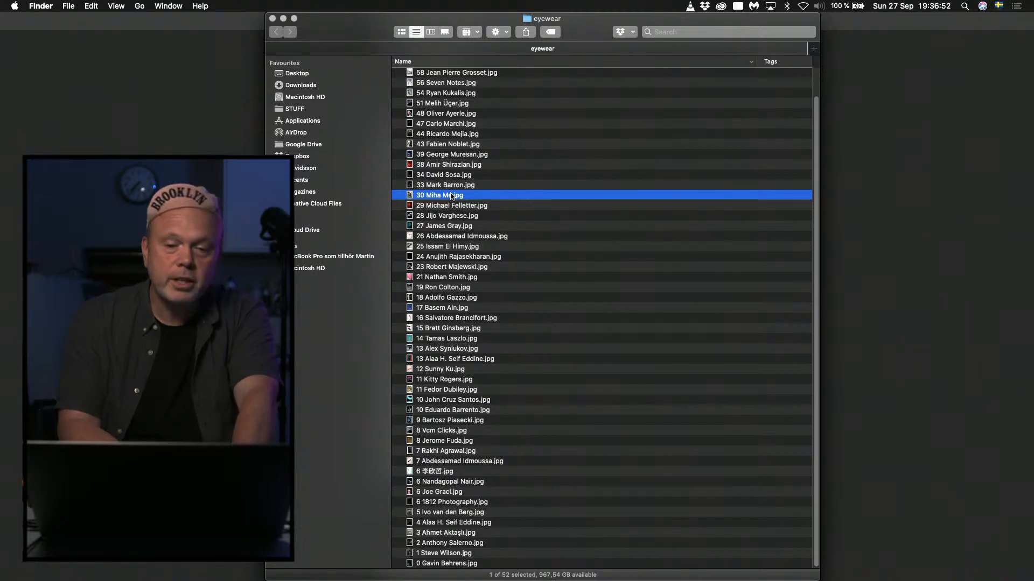
pyautogui.doubleClick(441, 156)
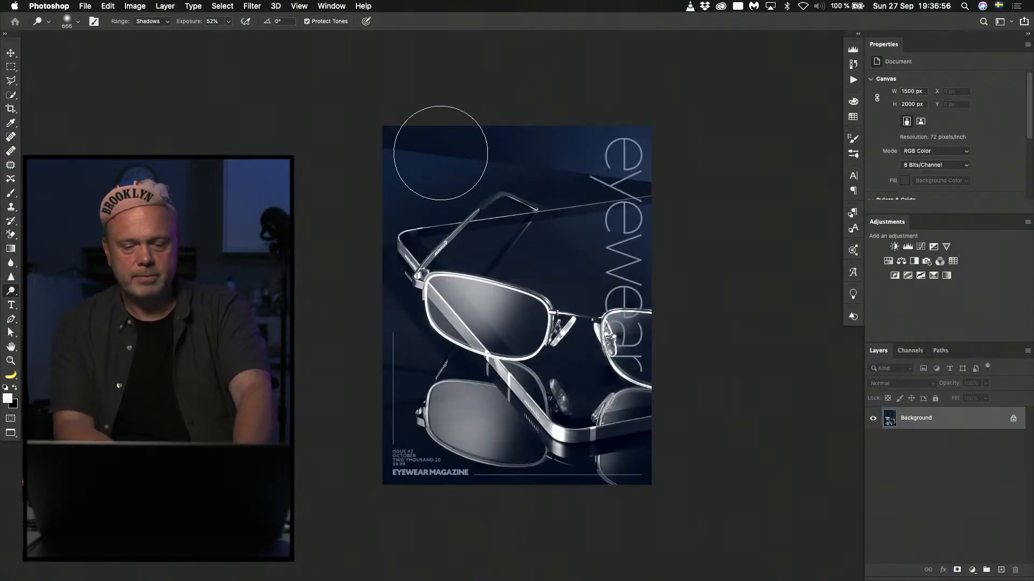
pyautogui.press('super+0')
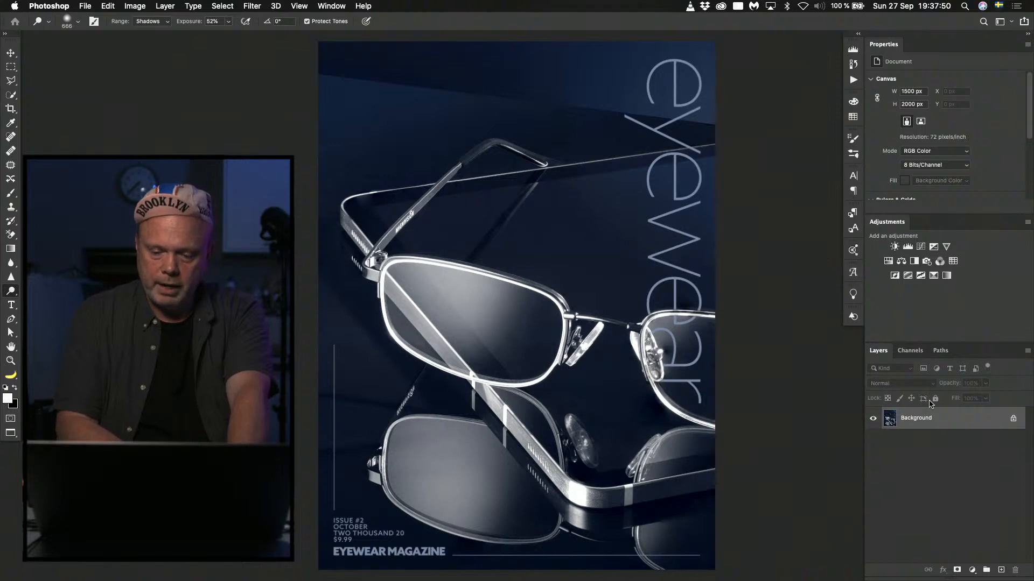
# Duplicate the Background and darken the copy's lower-left area with a Camera Raw graduated filter: Exposure -4.00, Highlights -100, Shadows -80, Whites -100.
pyautogui.press('super+j')
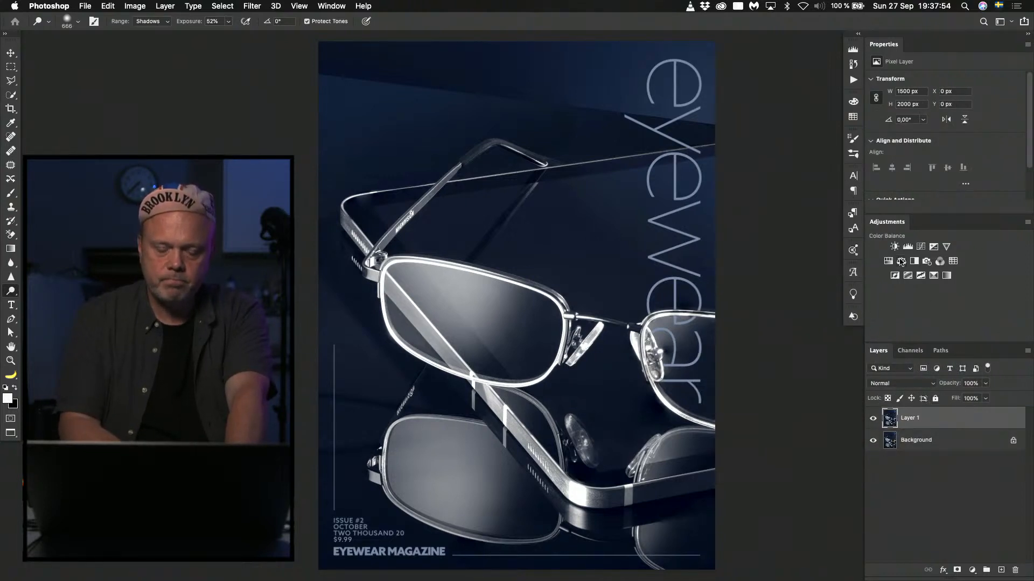
pyautogui.press('super+shift+a')
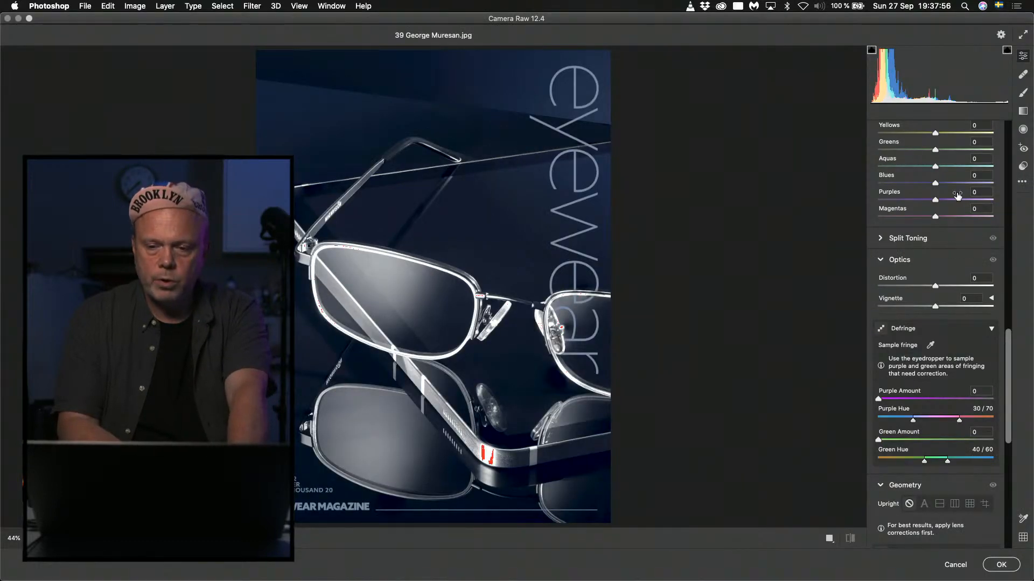
pyautogui.click(1023, 112)
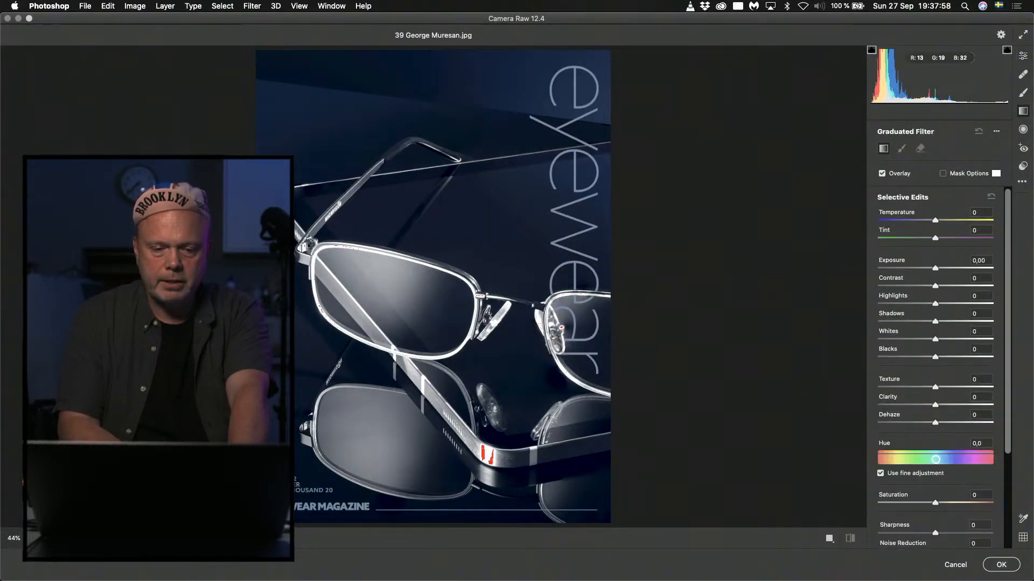
pyautogui.moveTo(344, 426); pyautogui.dragTo(397, 276)
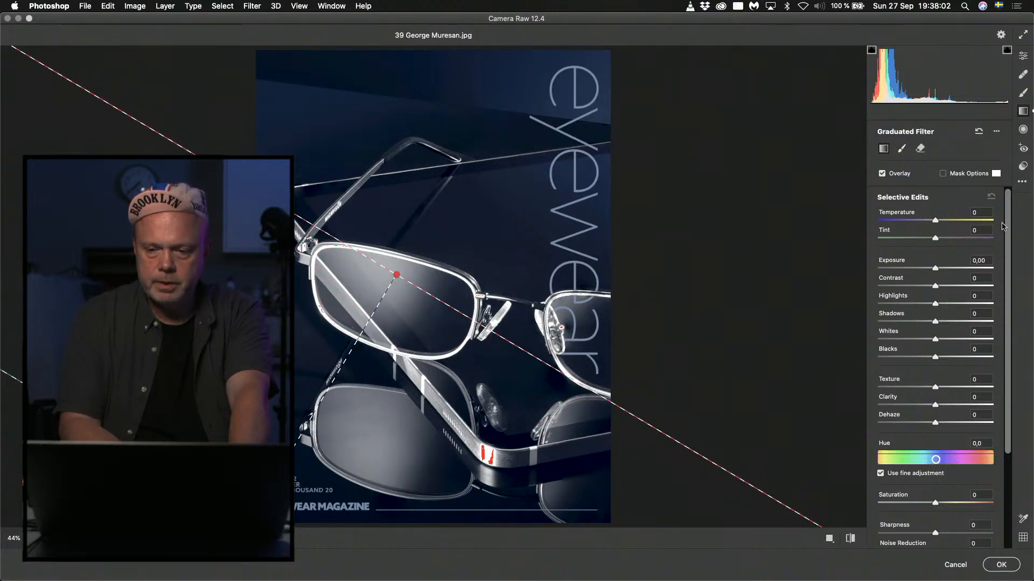
pyautogui.moveTo(919, 267); pyautogui.dragTo(838, 276)
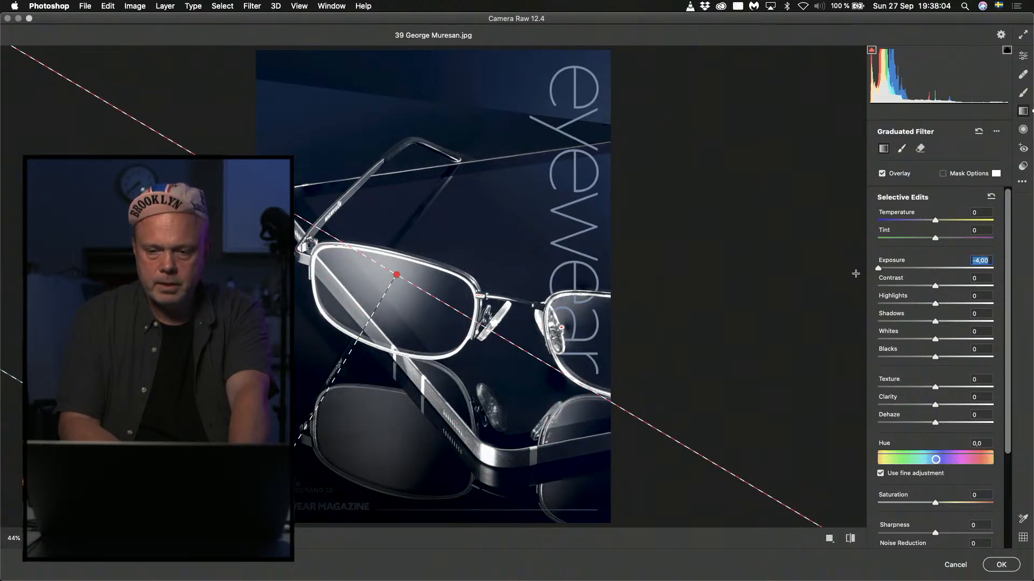
pyautogui.moveTo(887, 306); pyautogui.dragTo(807, 313)
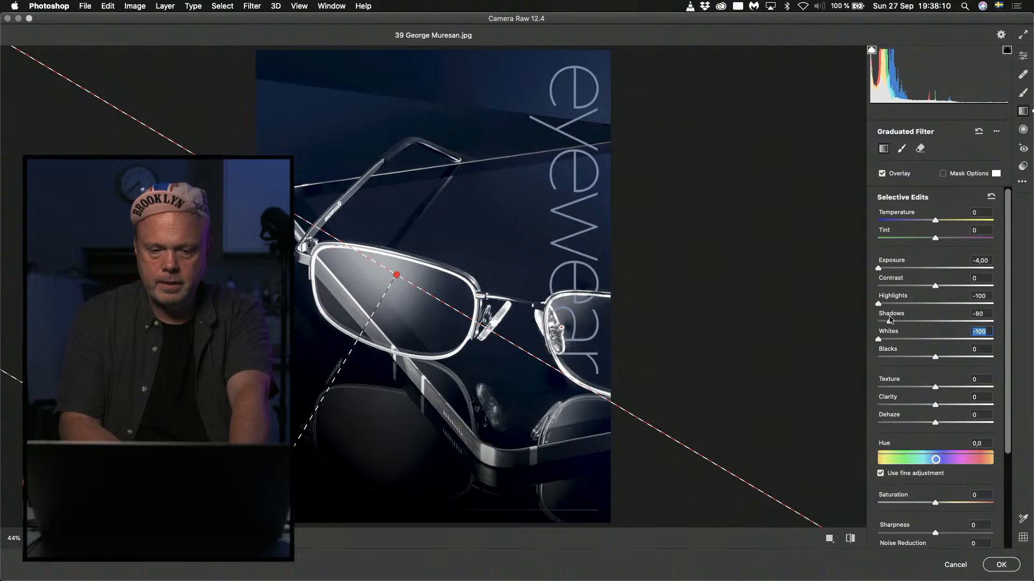
pyautogui.click(1001, 565)
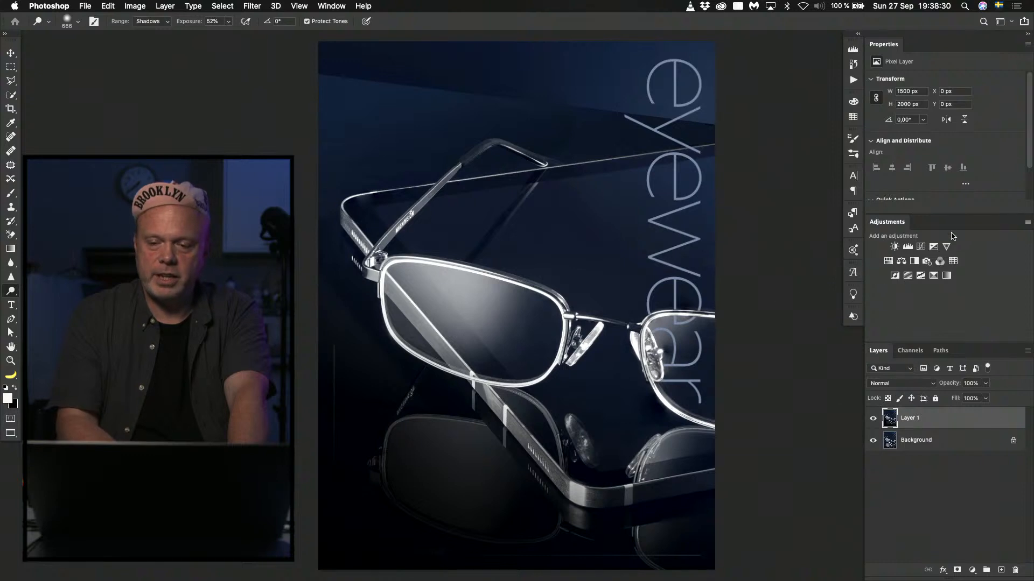
# Add a Curves adjustment above the darkened copy and pull the RGB midpoint slightly down to darken the whole cover.
pyautogui.click(921, 247)
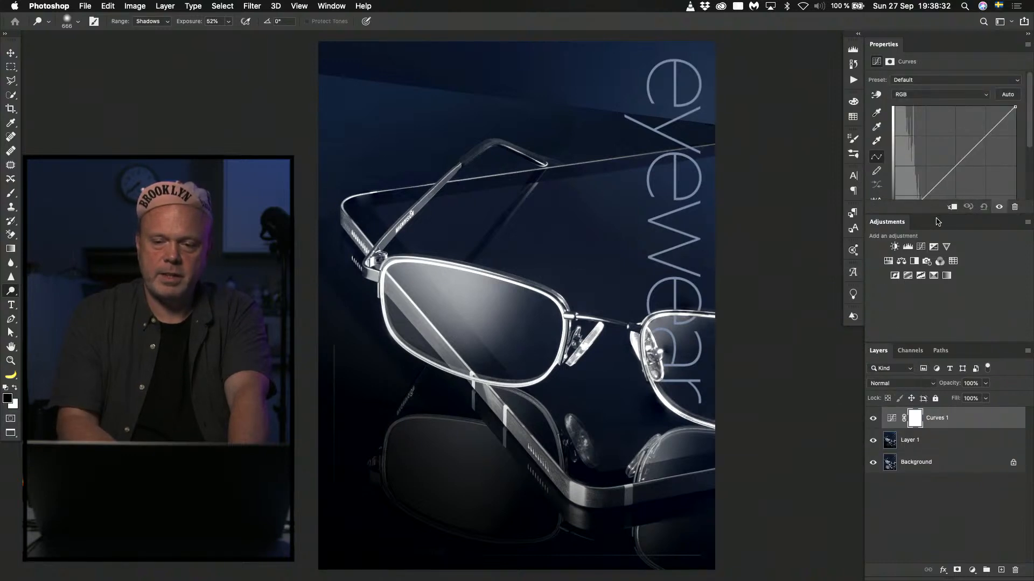
pyautogui.moveTo(934, 215); pyautogui.dragTo(935, 259)
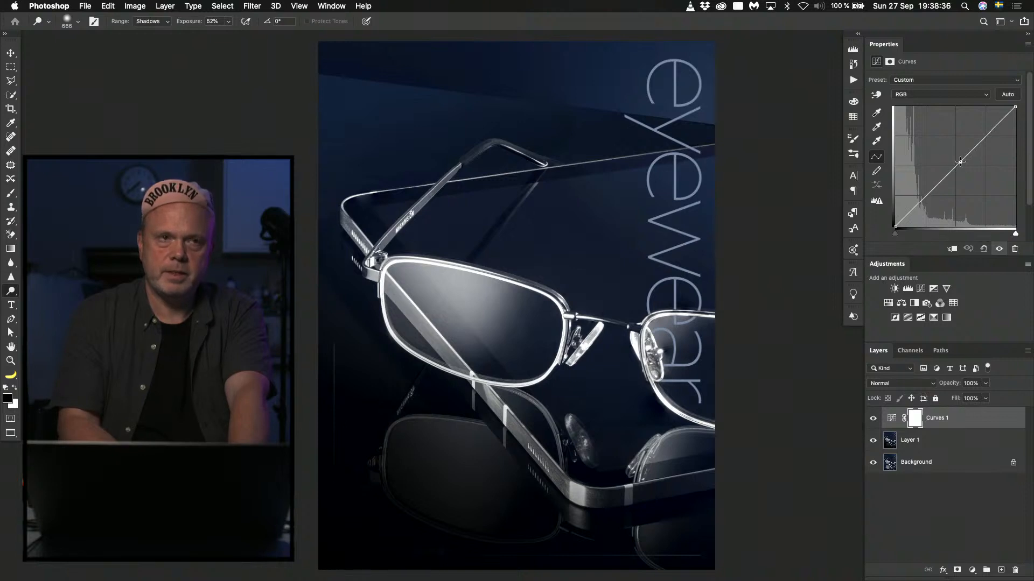
pyautogui.moveTo(960, 161)
pyautogui.mouseDown()
pyautogui.moveTo(978, 171)
pyautogui.moveTo(967, 160)
pyautogui.mouseUp()
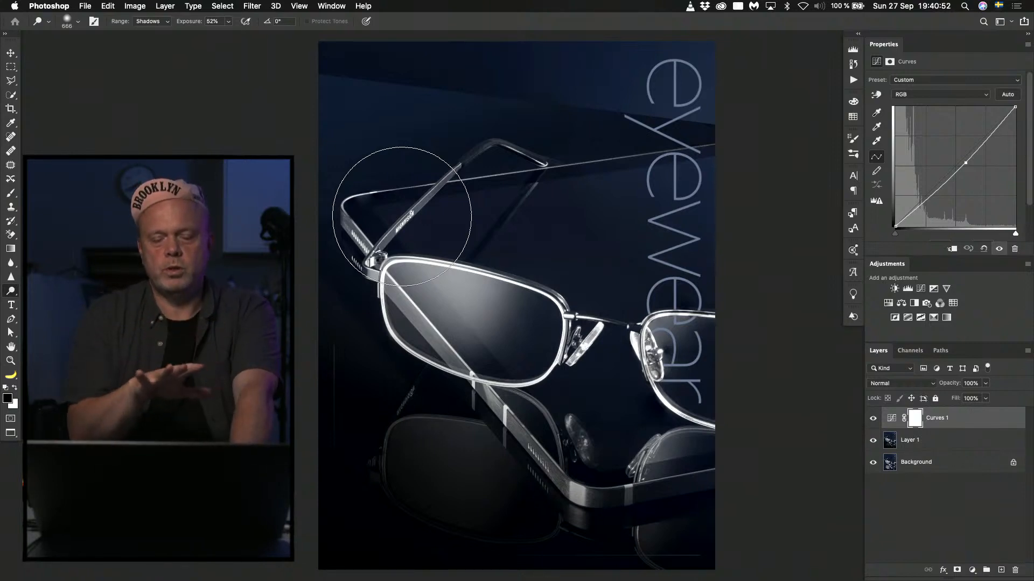
# Close the edited cover without saving and switch to the eyewear folder in Finder.
pyautogui.press('super+w')
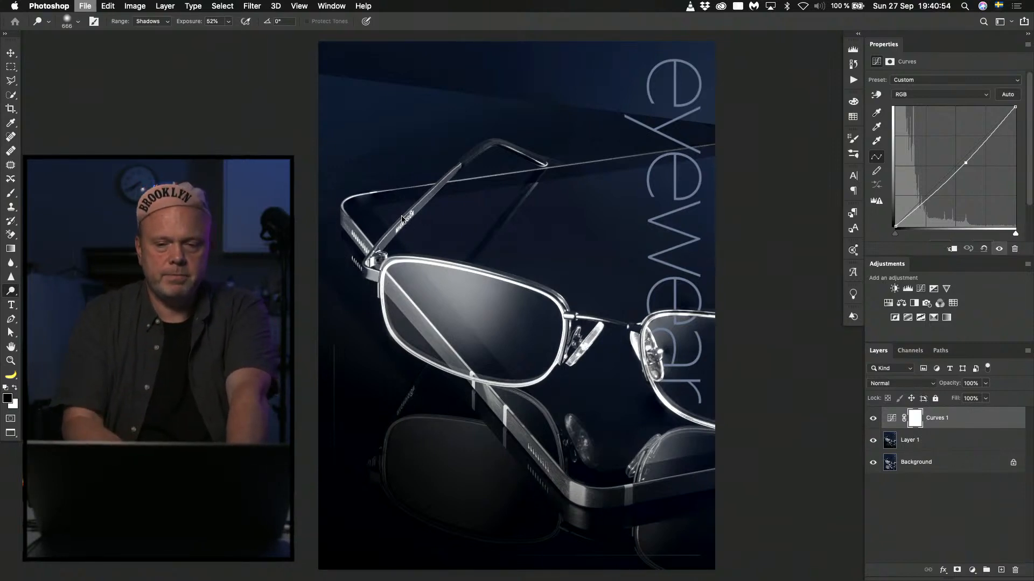
pyautogui.click(478, 201)
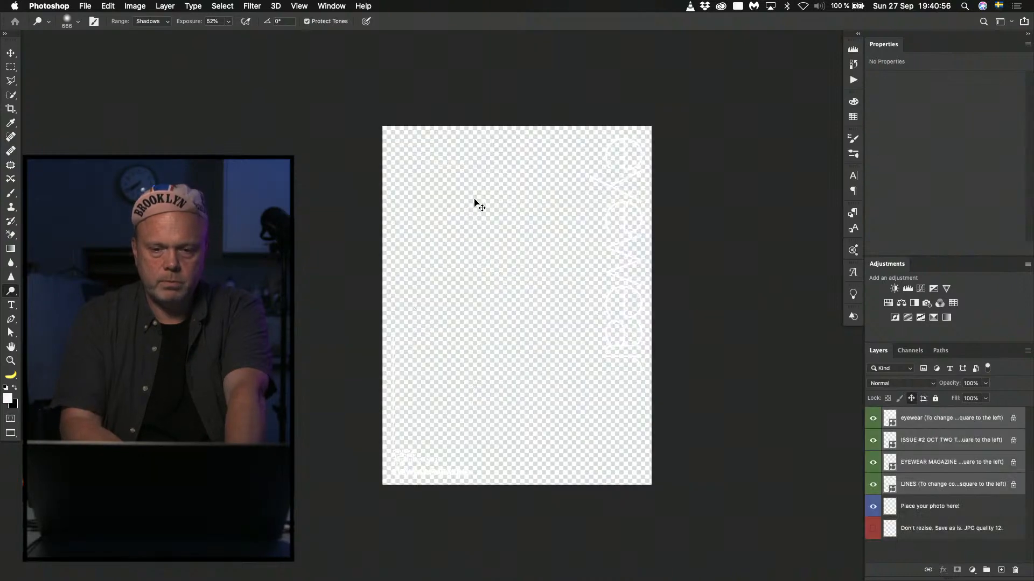
pyautogui.press('super+Tab')
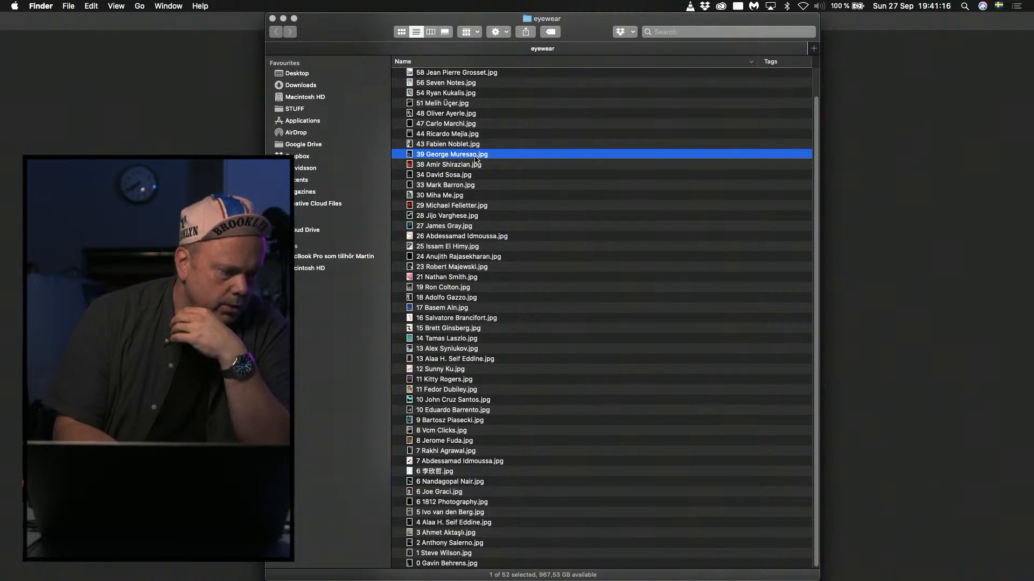
# Preview the covers numbered 97, 80 and 34 from the eyewear folder with Quick Look.
pyautogui.rightClick(431, 74)
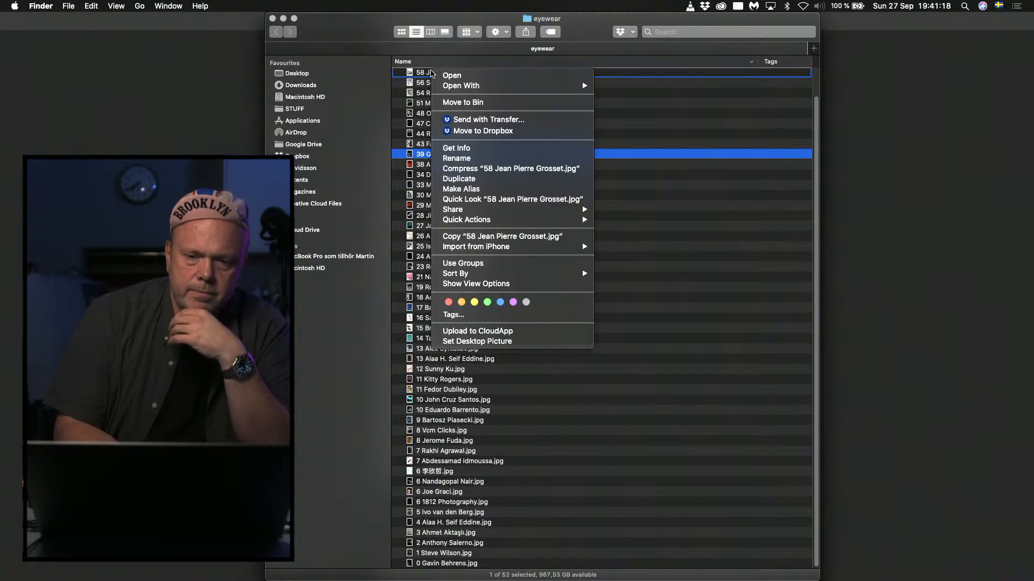
pyautogui.click(432, 73)
pyautogui.click(428, 73)
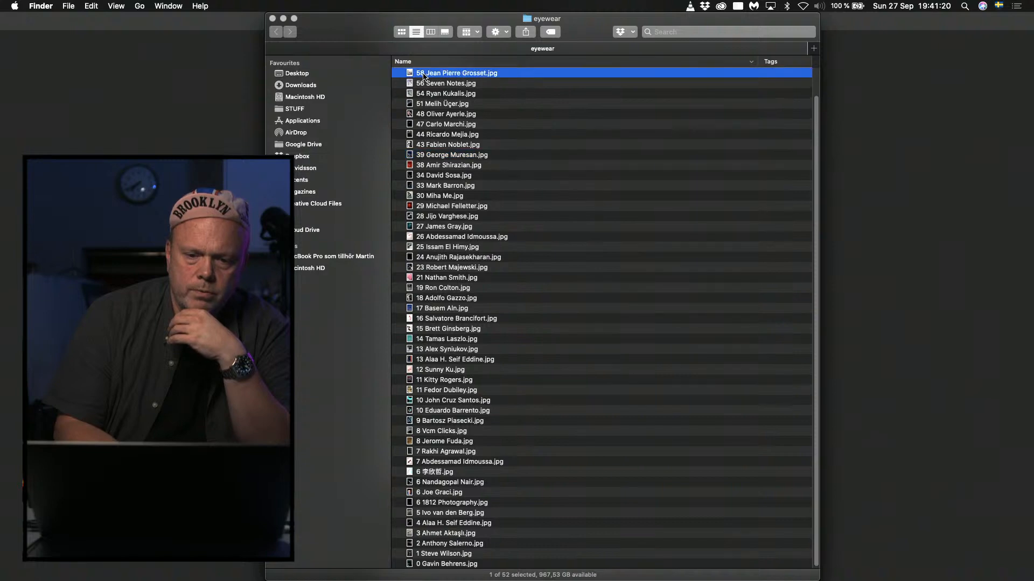
pyautogui.scroll(2, 424, 75)
pyautogui.click(424, 76)
pyautogui.press('space')
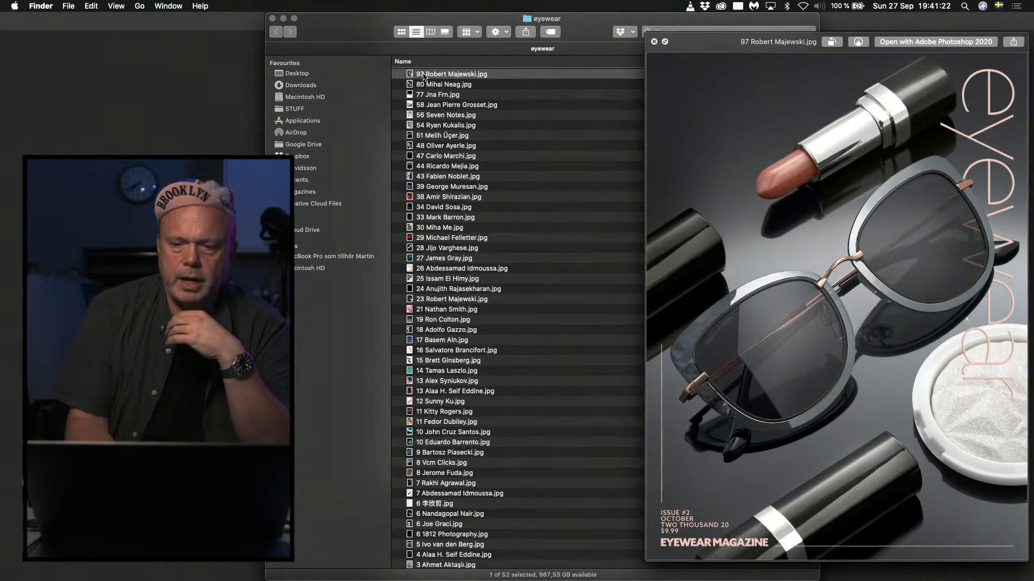
pyautogui.press('Down')
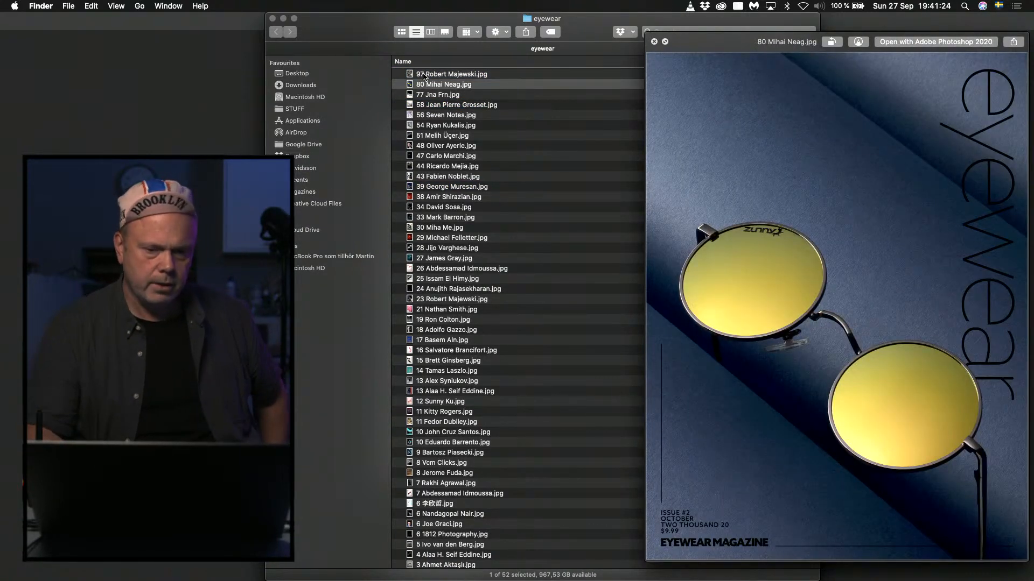
pyautogui.press('Up')
pyautogui.press('space')
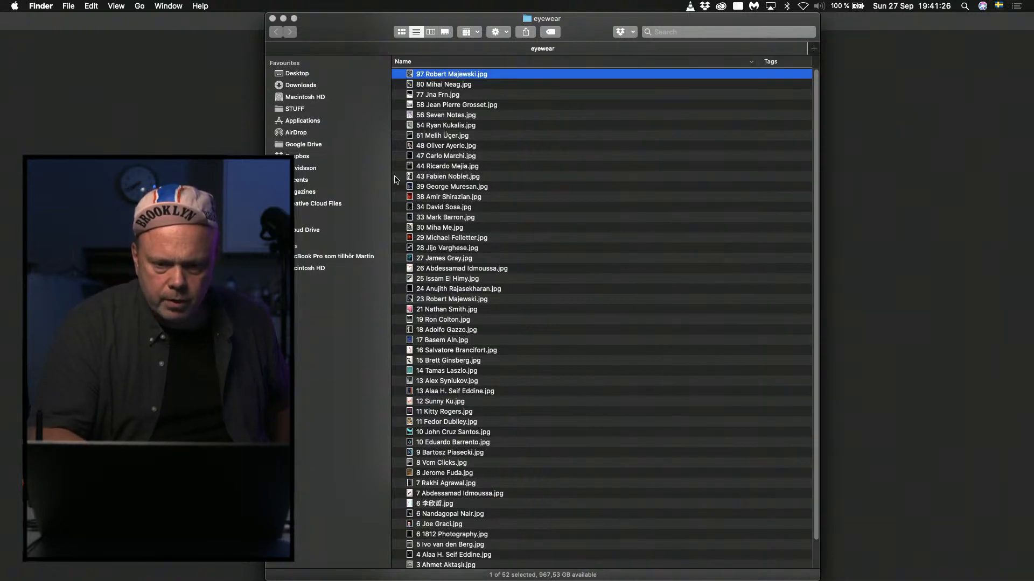
pyautogui.click(446, 210)
pyautogui.press('space')
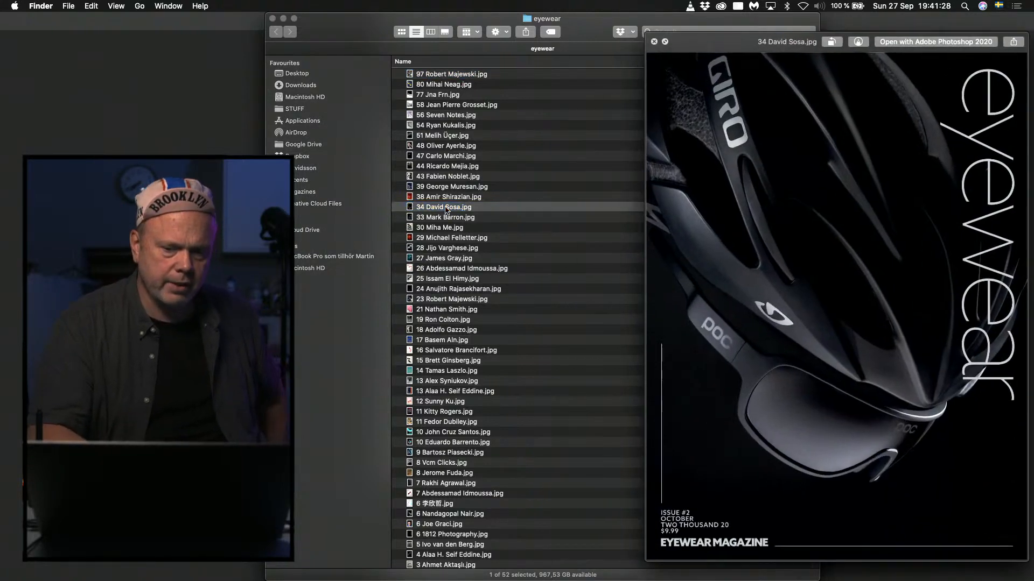
pyautogui.press('space')
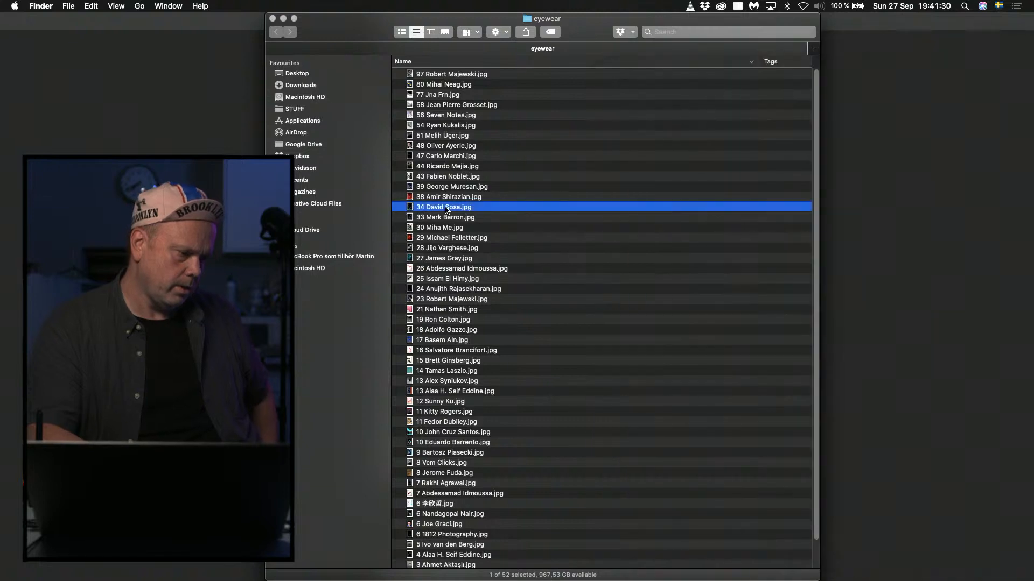
# Look through the eyewear folder's list of numbered cover files, from the entry numbered 34 onward.
pyautogui.press('Down')
pyautogui.press('Down')
pyautogui.press('Down')
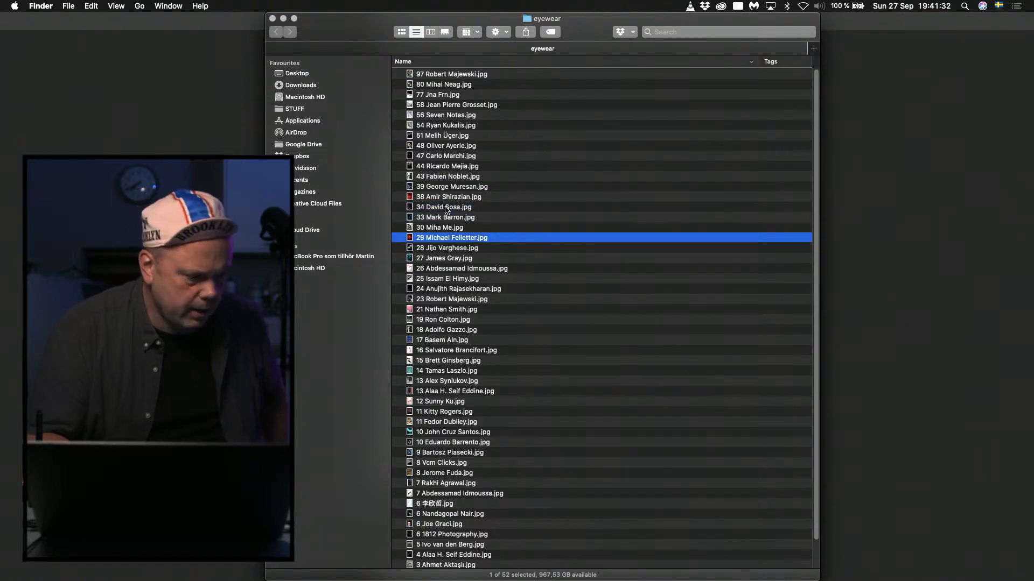
pyautogui.press('Down')
pyautogui.press('Down')
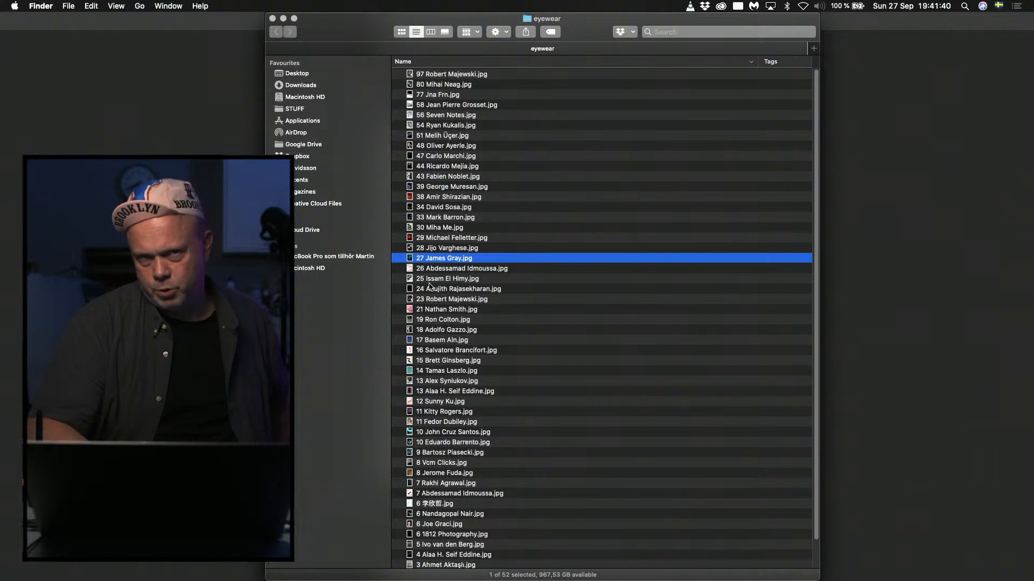
pyautogui.scroll(-2, 505, 432)
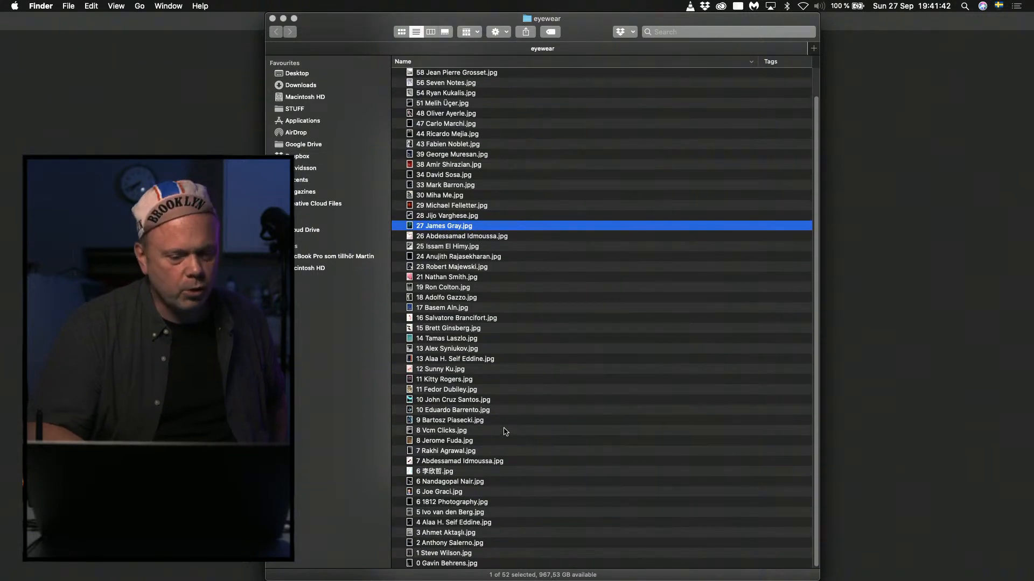
pyautogui.scroll(2, 491, 433)
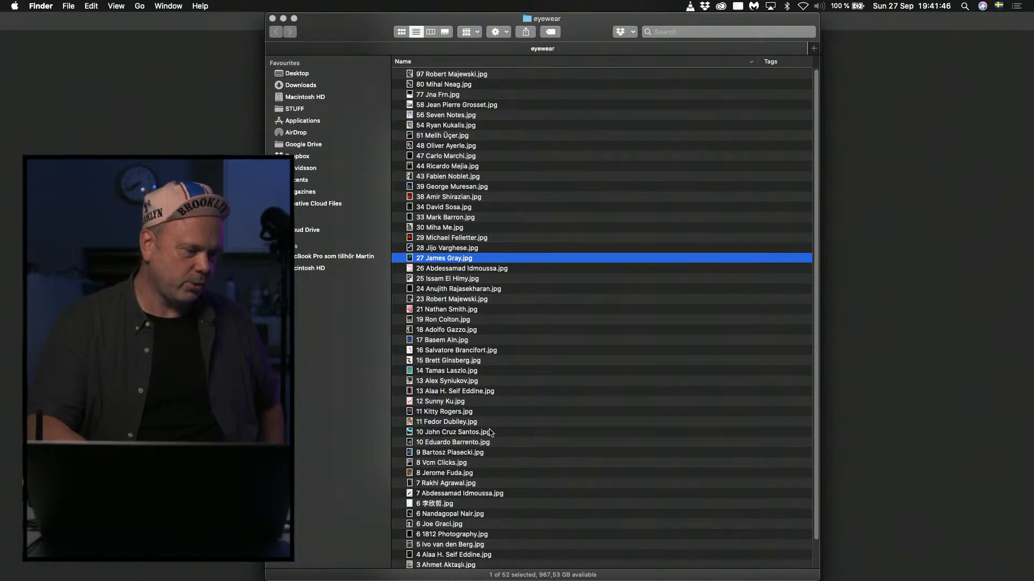
pyautogui.scroll(2, 468, 350)
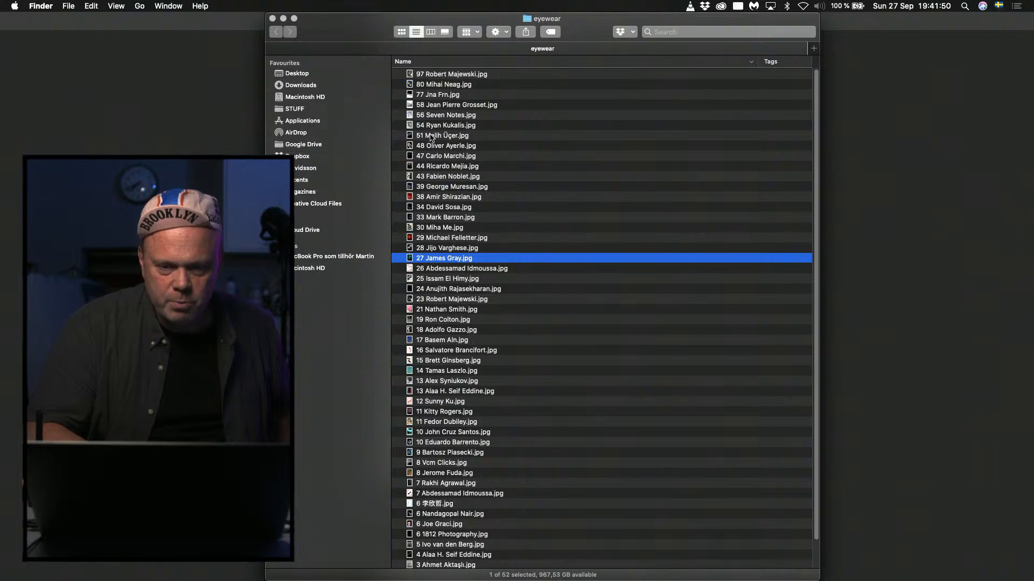
# Open the cover file numbered 51 in Photoshop and fit it to the window.
pyautogui.press('super+Tab')
pyautogui.hotkey('ctrl', 'Tab')
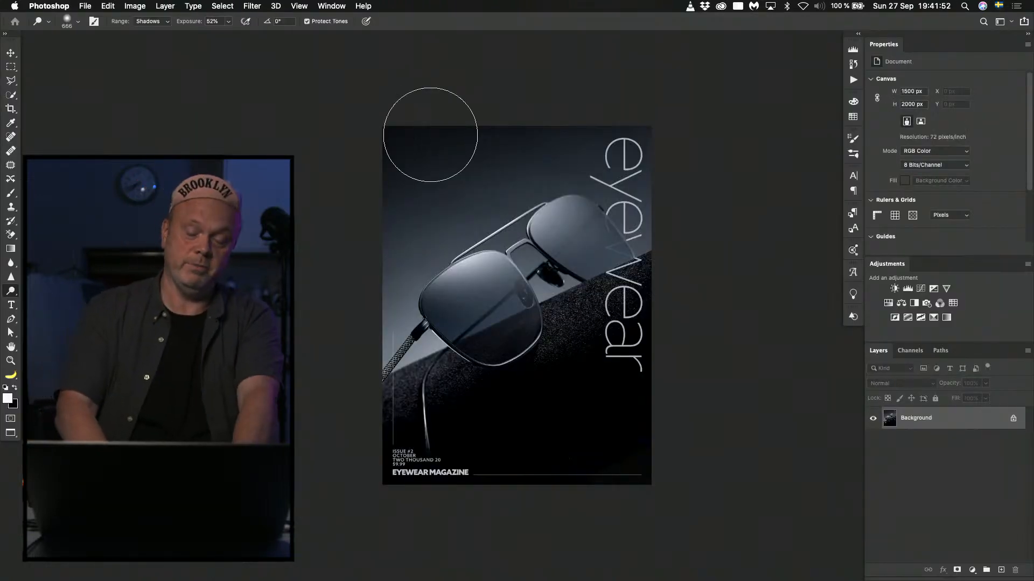
pyautogui.press('super+0')
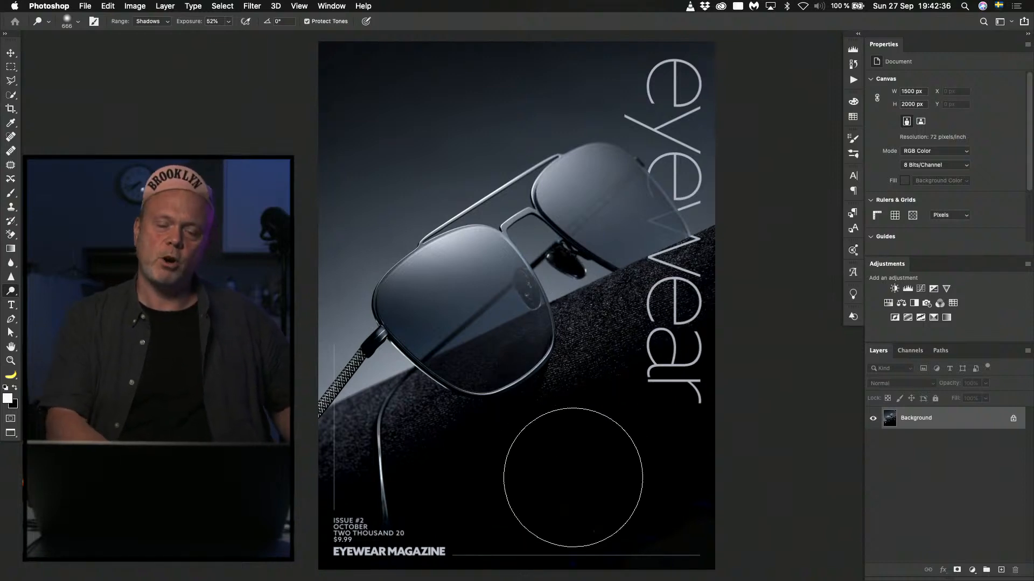
# Duplicate the Background layer and apply a Gaussian Blur with a radius of 1.1 pixels to the copy.
pyautogui.press('super+j')
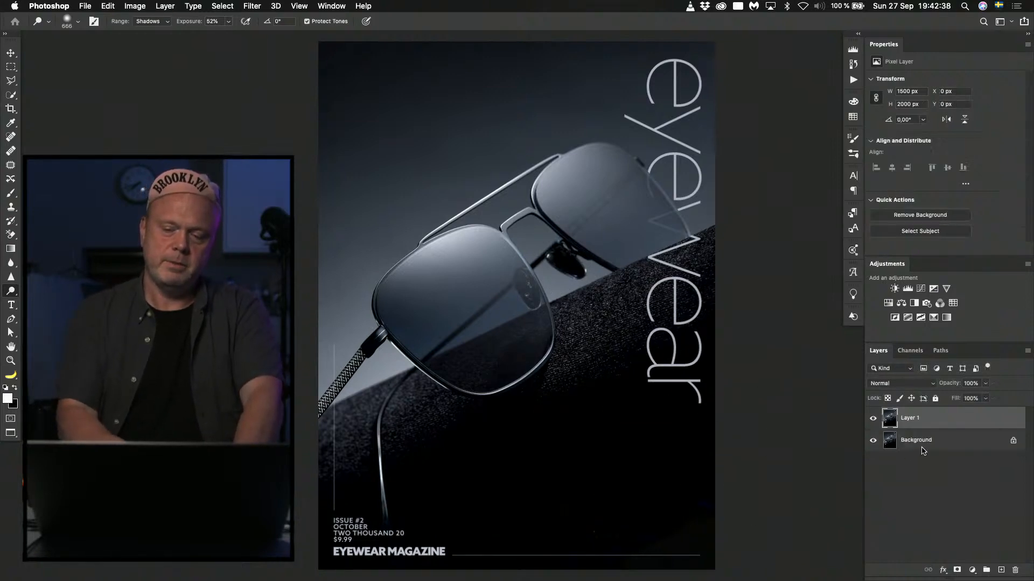
pyautogui.click(251, 6)
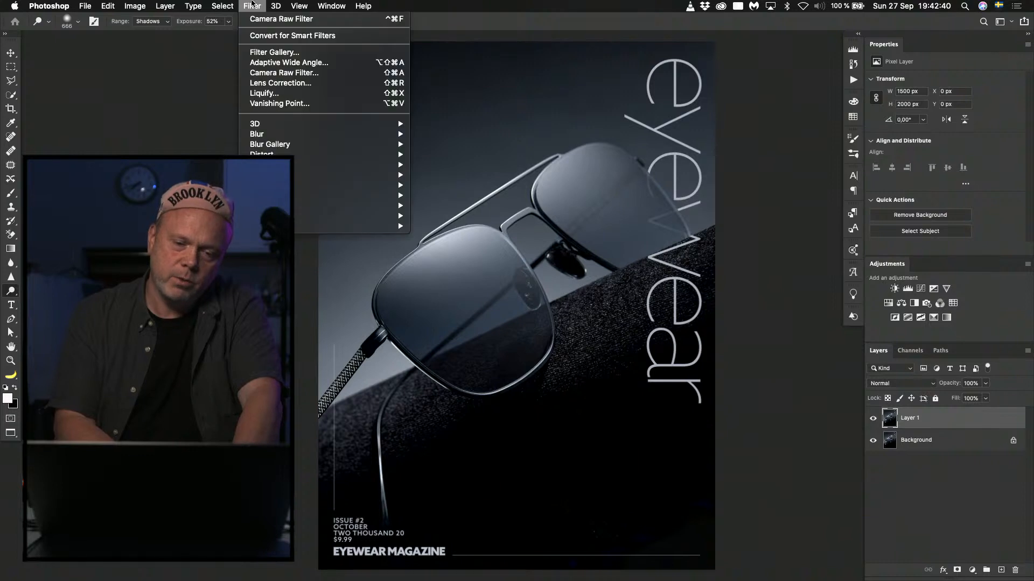
pyautogui.moveTo(307, 138)
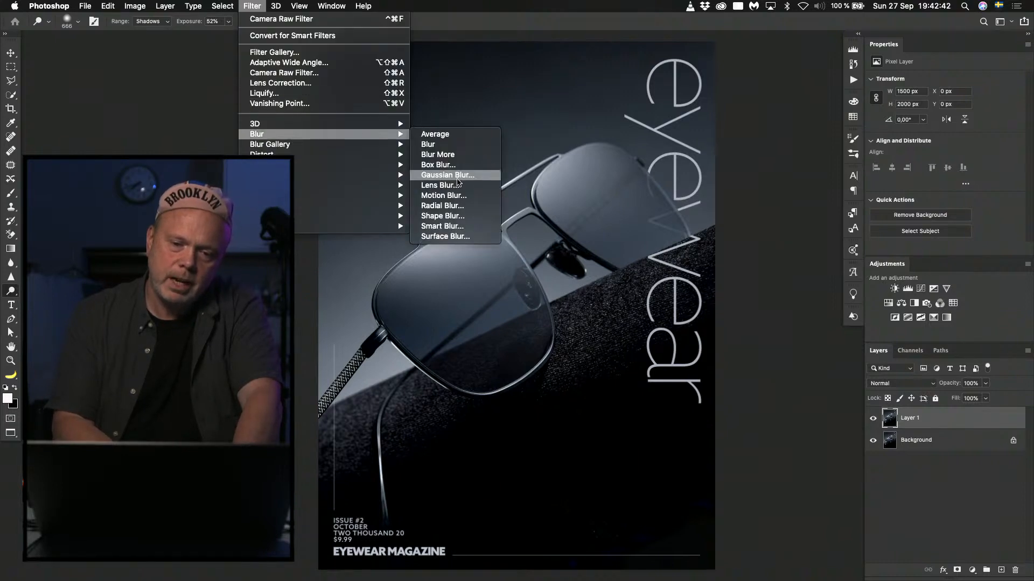
pyautogui.click(455, 176)
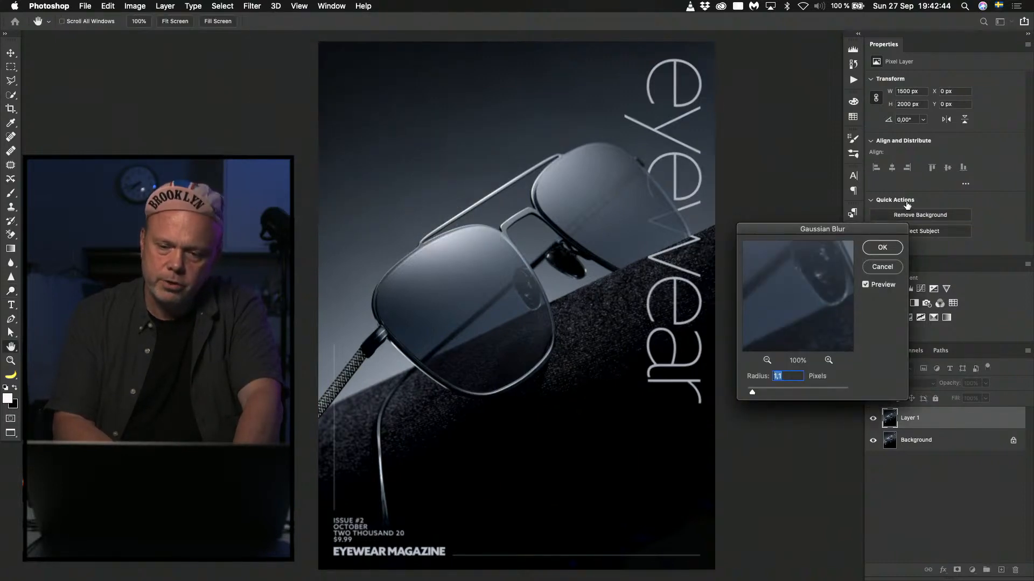
pyautogui.click(883, 248)
pyautogui.press('o')
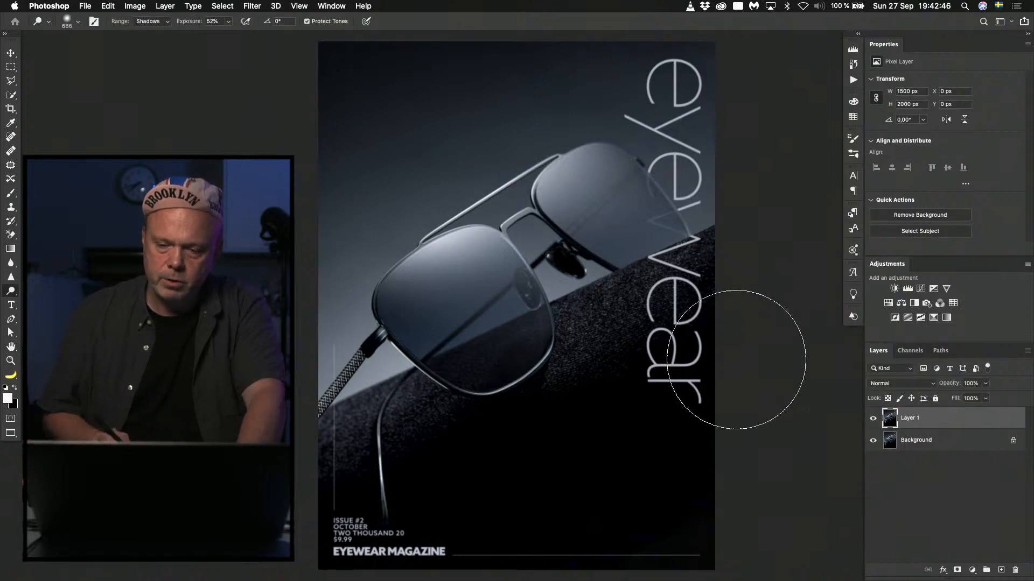
# Add a black mask to the blurred layer, paint it white over the grainy dark surface with a 248 px soft brush, and compare before and after.
pyautogui.keyDown('alt'); pyautogui.click(957, 570); pyautogui.keyUp('alt')
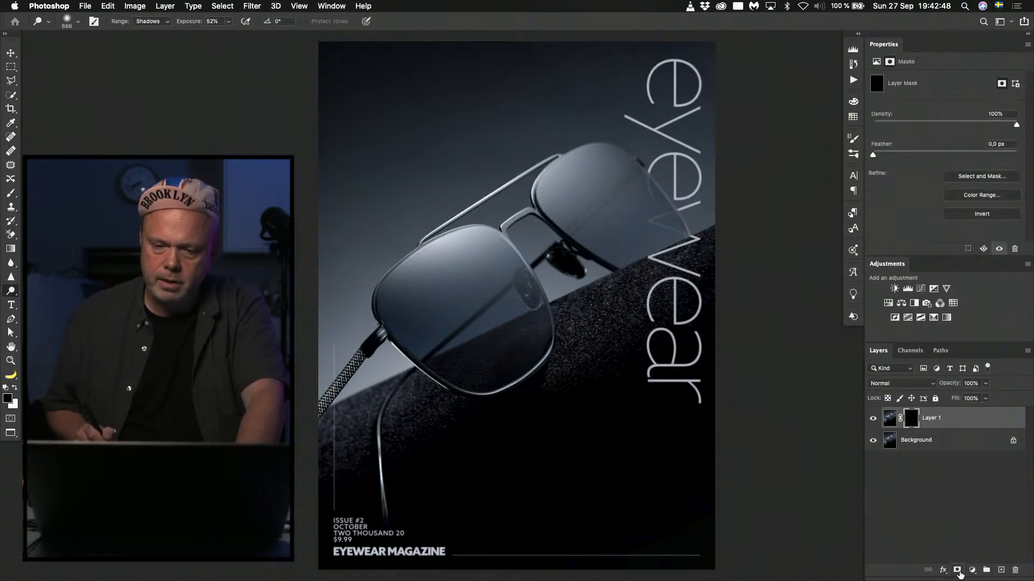
pyautogui.press('b')
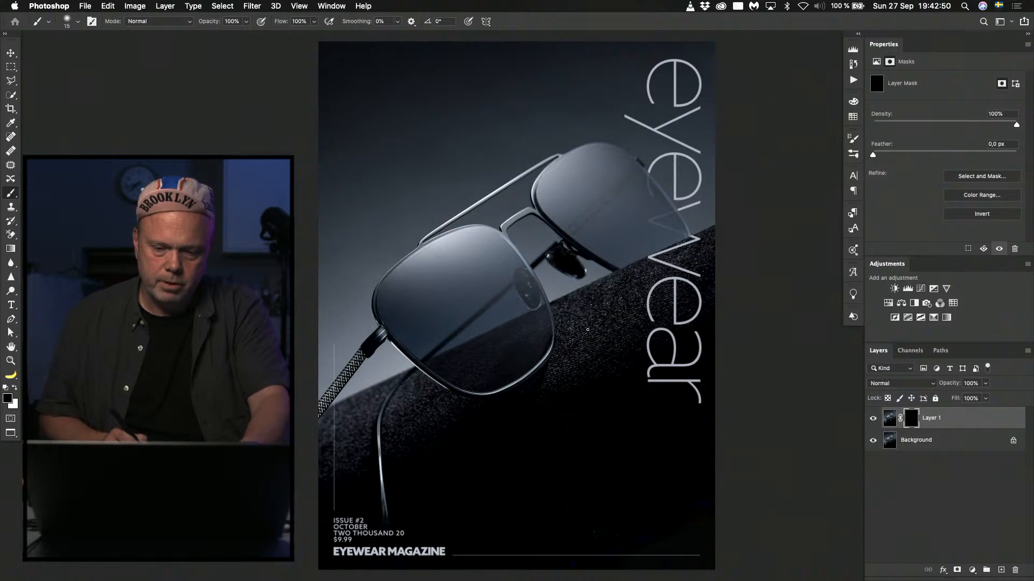
pyautogui.moveTo(591, 337); pyautogui.dragTo(616, 336)
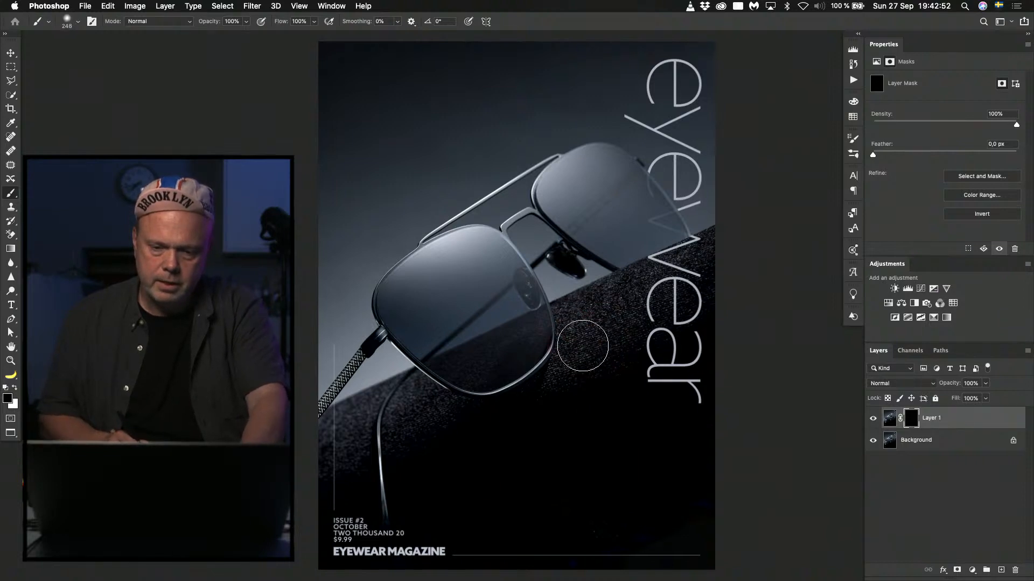
pyautogui.press('x')
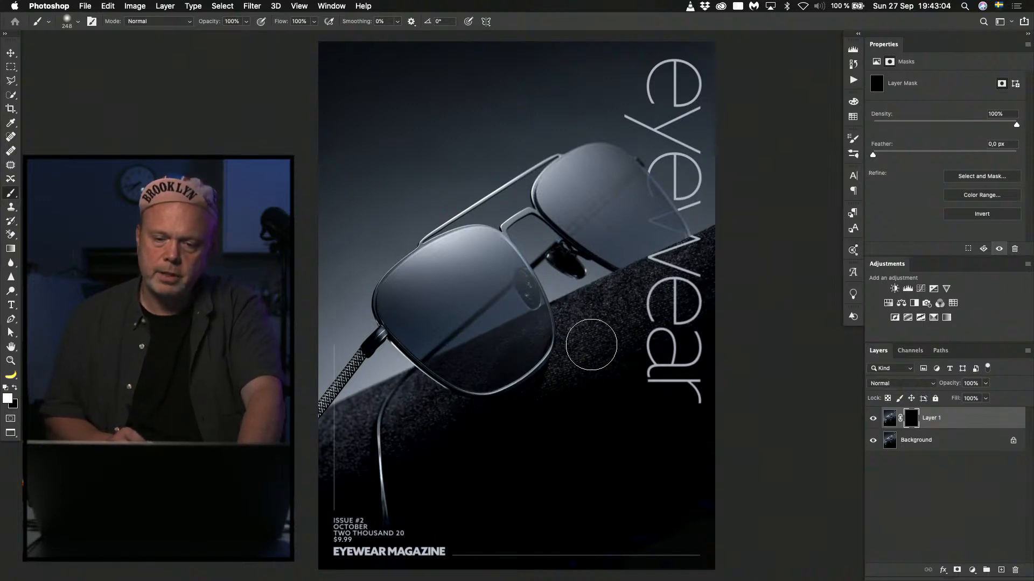
pyautogui.moveTo(591, 345); pyautogui.dragTo(589, 313)
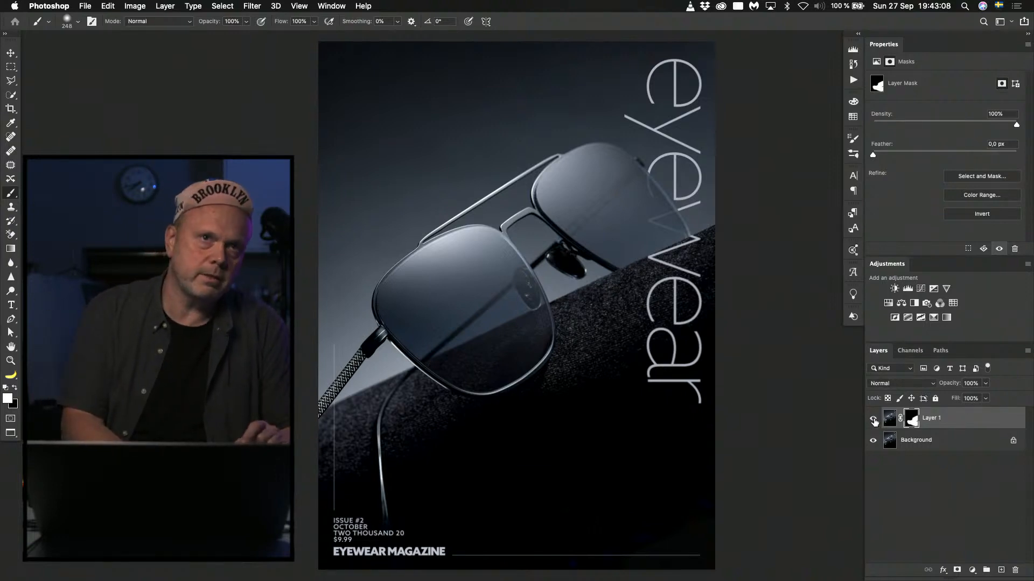
pyautogui.click(873, 420)
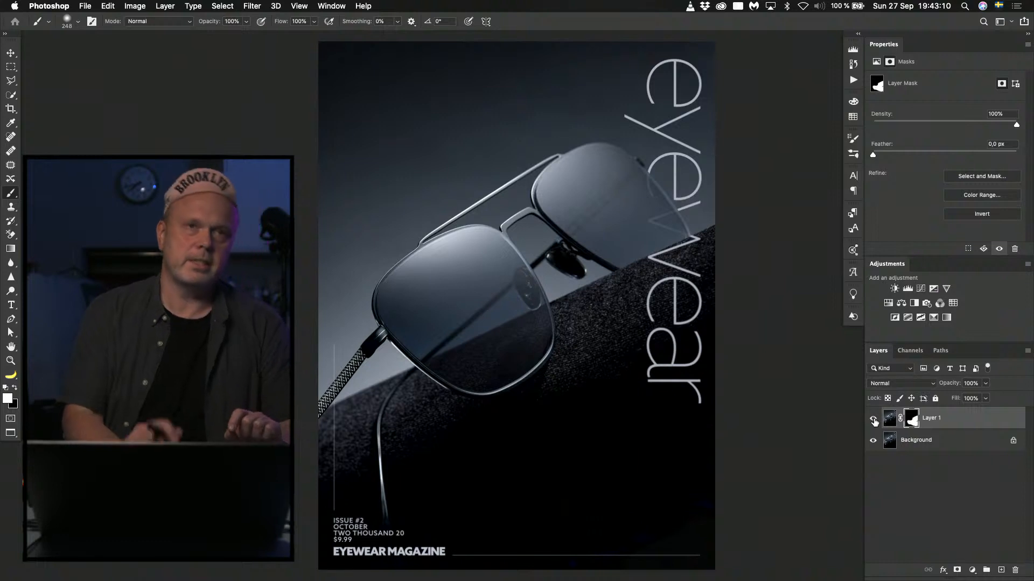
pyautogui.click(873, 420)
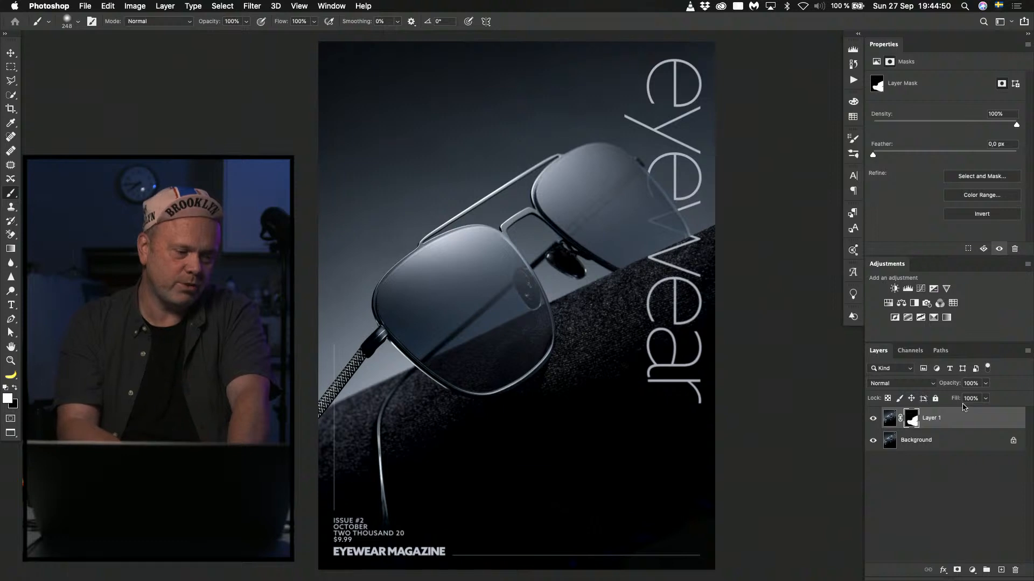
# Close the cover numbered 51 without saving and return to the eyewear folder in Finder.
pyautogui.press('super+w')
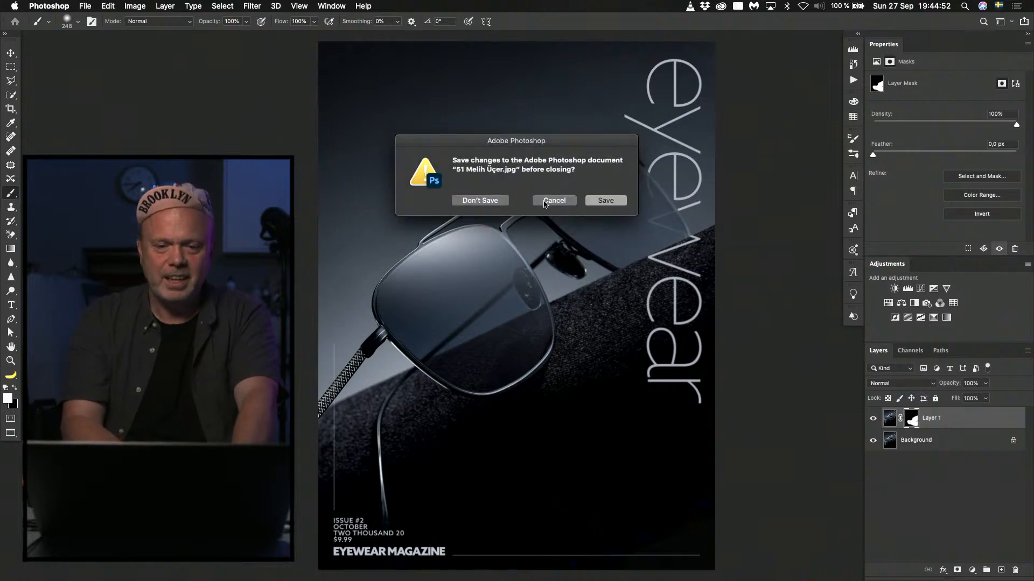
pyautogui.click(477, 200)
pyautogui.press('super+Tab')
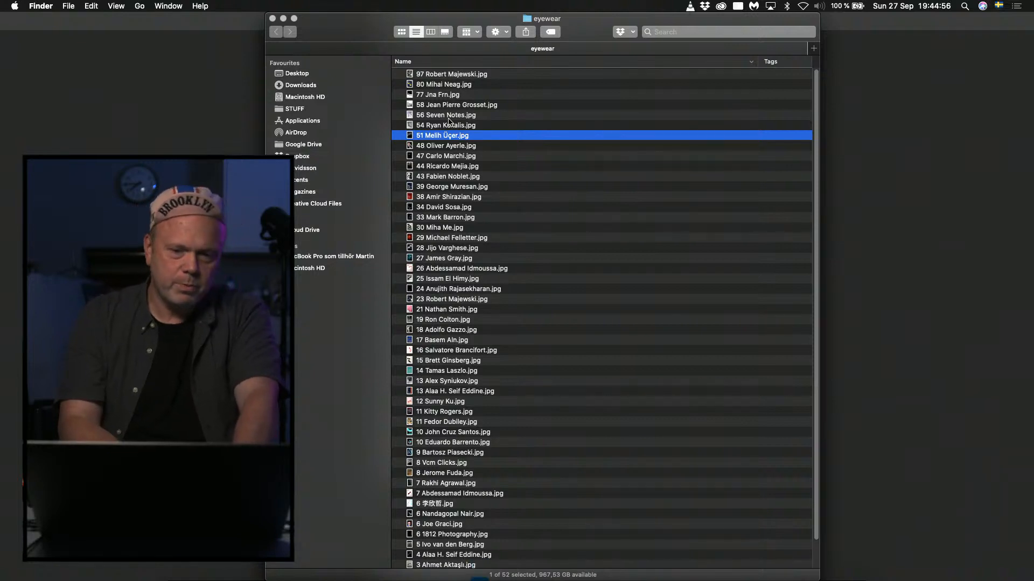
# Preview the covers numbered 80 and 77 from the eyewear folder with Quick Look.
pyautogui.click(440, 84)
pyautogui.press('space')
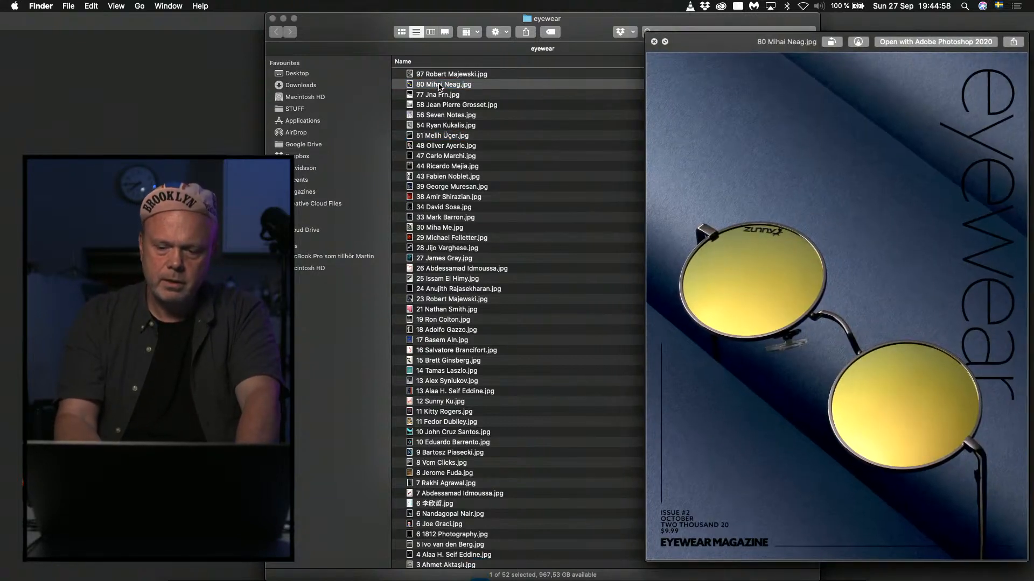
pyautogui.press('Up')
pyautogui.press('Down')
pyautogui.press('Down')
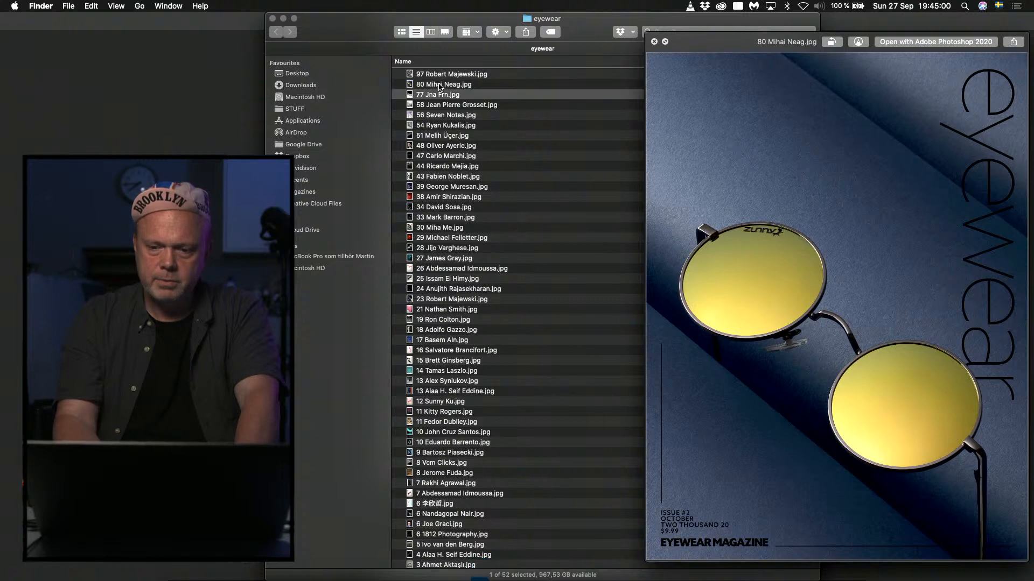
pyautogui.press('space')
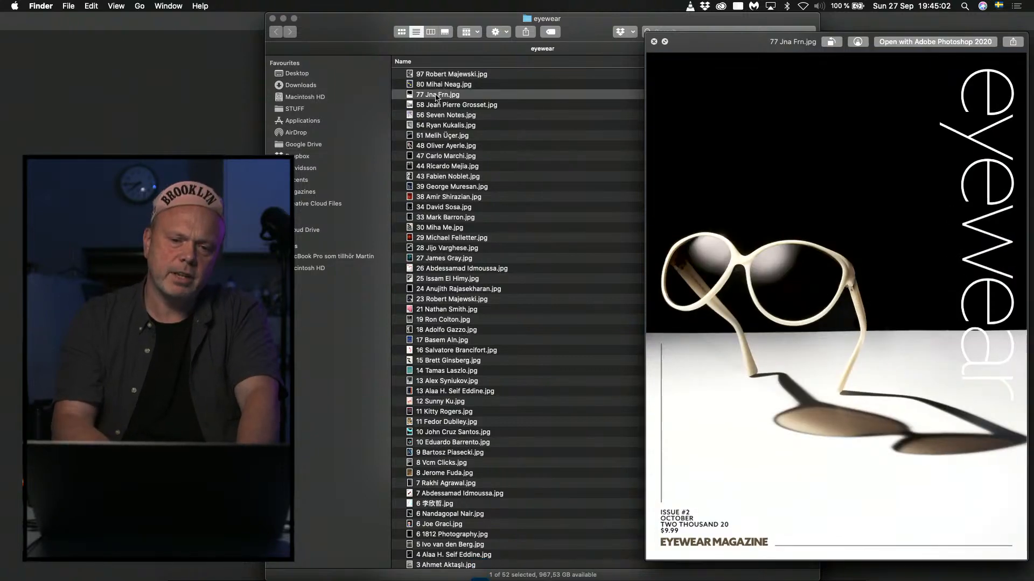
# Cancel quitting Photoshop, and open the cover file numbered 77 there, fitted to the window.
pyautogui.press('super+Tab')
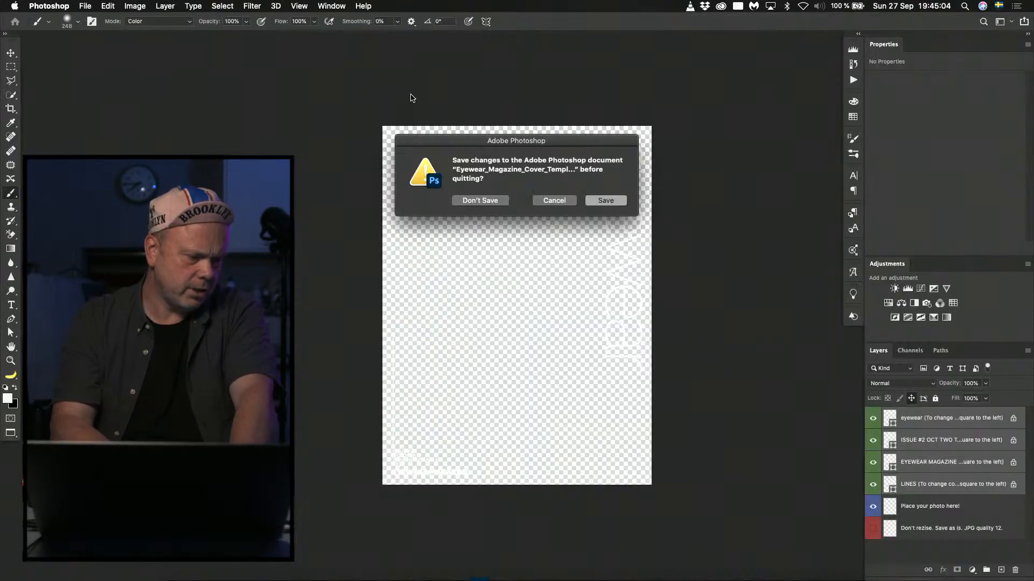
pyautogui.click(553, 201)
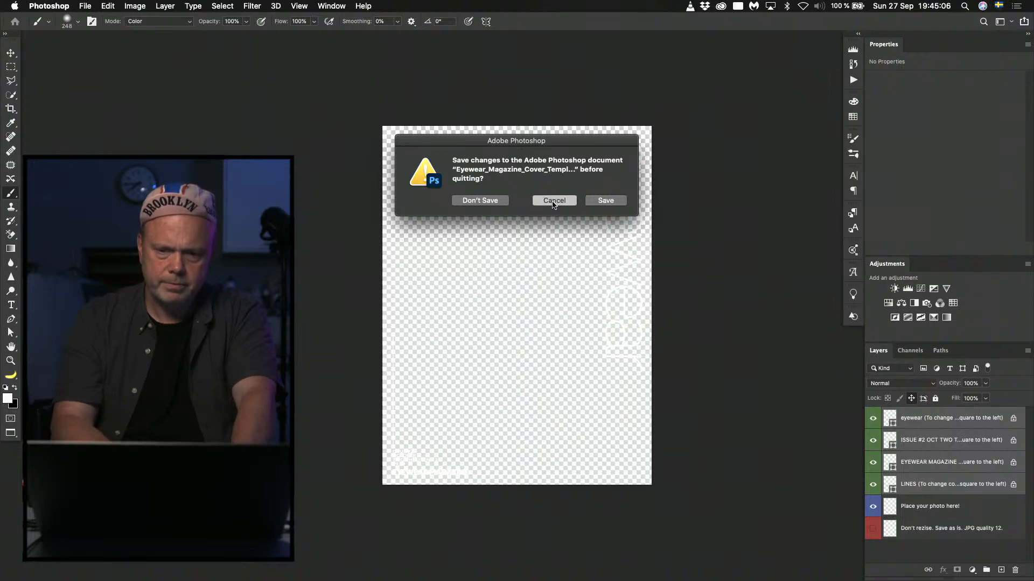
pyautogui.press('super+Tab')
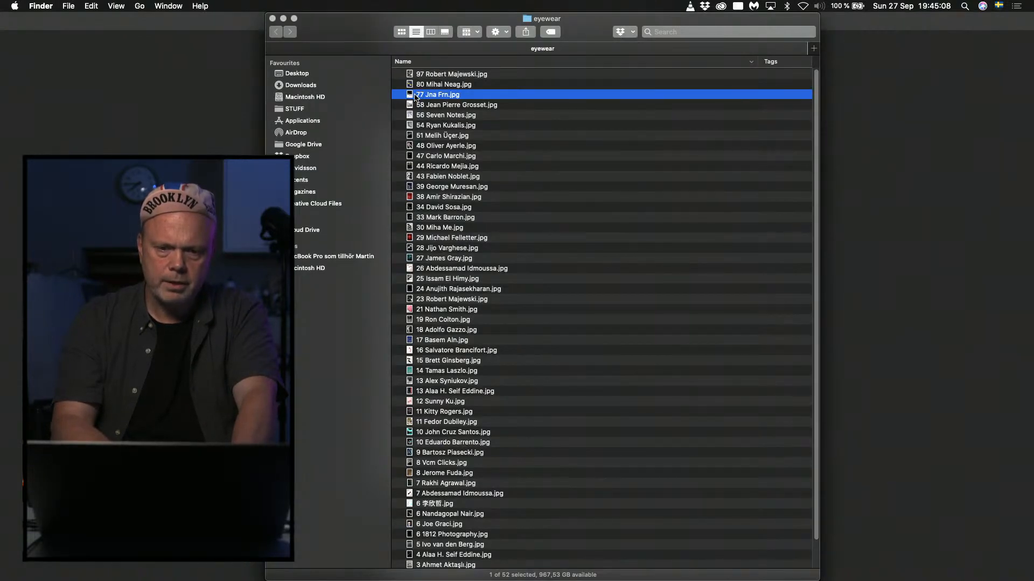
pyautogui.doubleClick(410, 96)
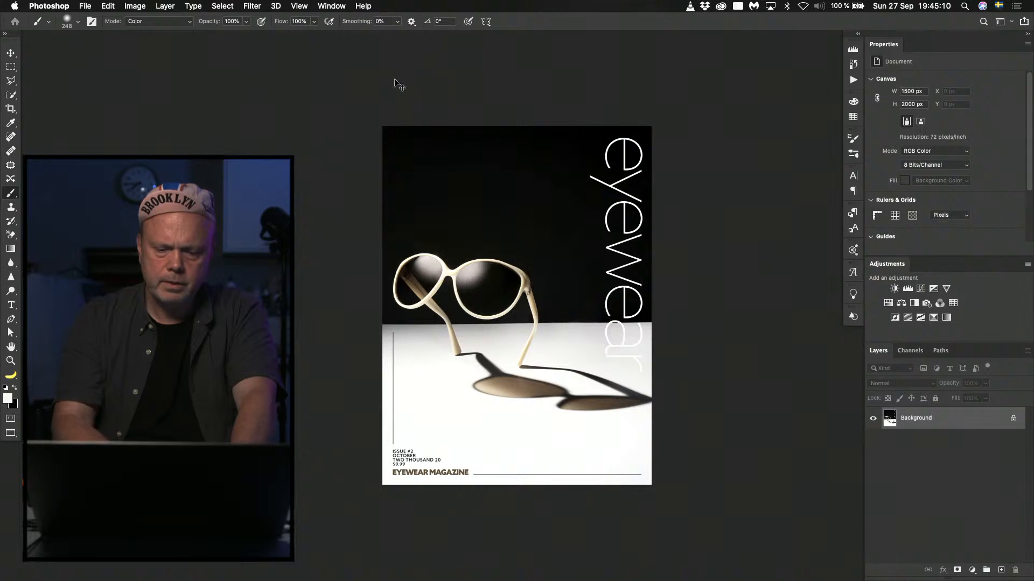
pyautogui.press('super+0')
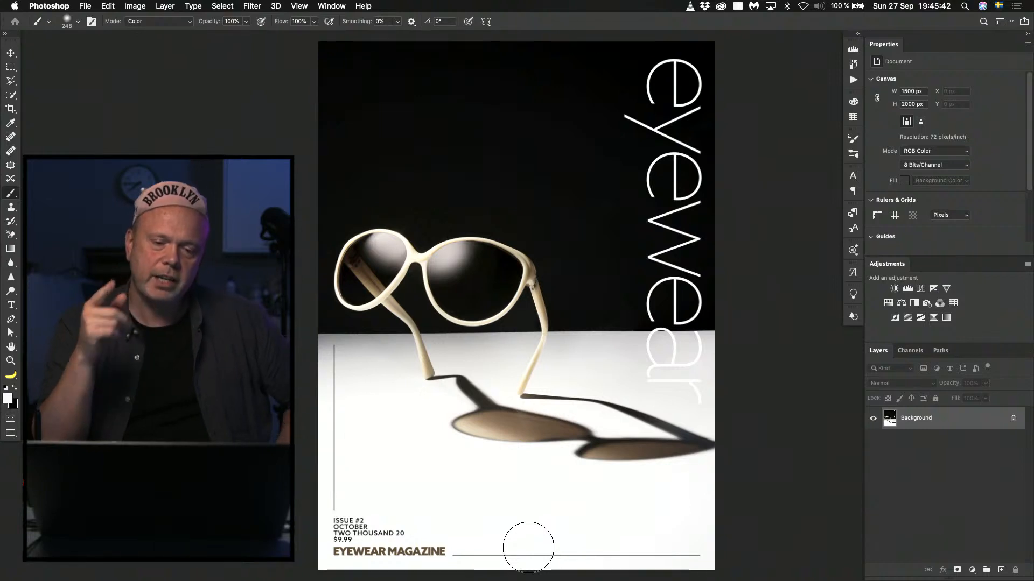
# Duplicate the Background layer and select both lenses with the Quick Selection tool, subtracting the spill over the frame's edge.
pyautogui.hotkey('ctrl', 'j')
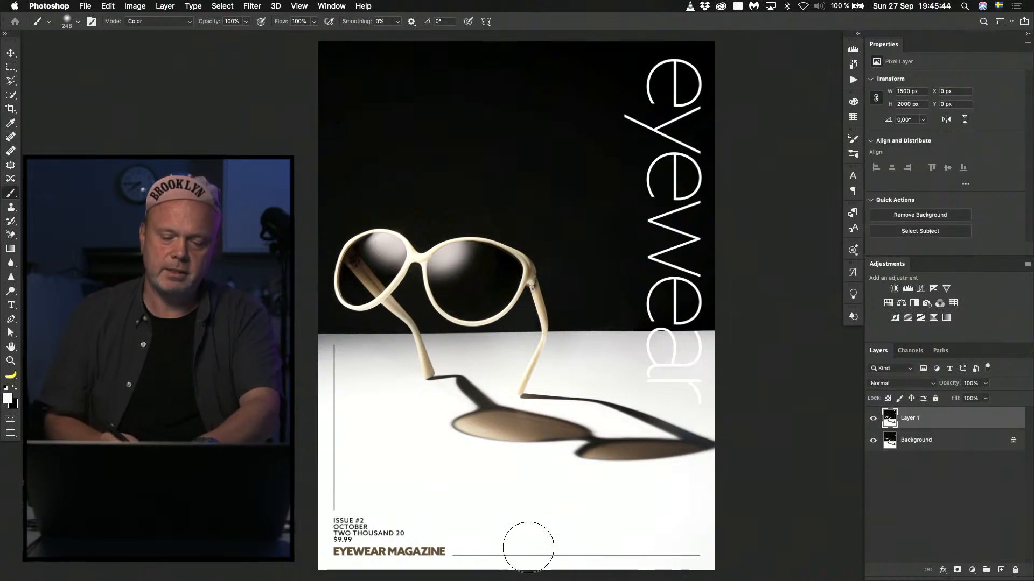
pyautogui.press('w')
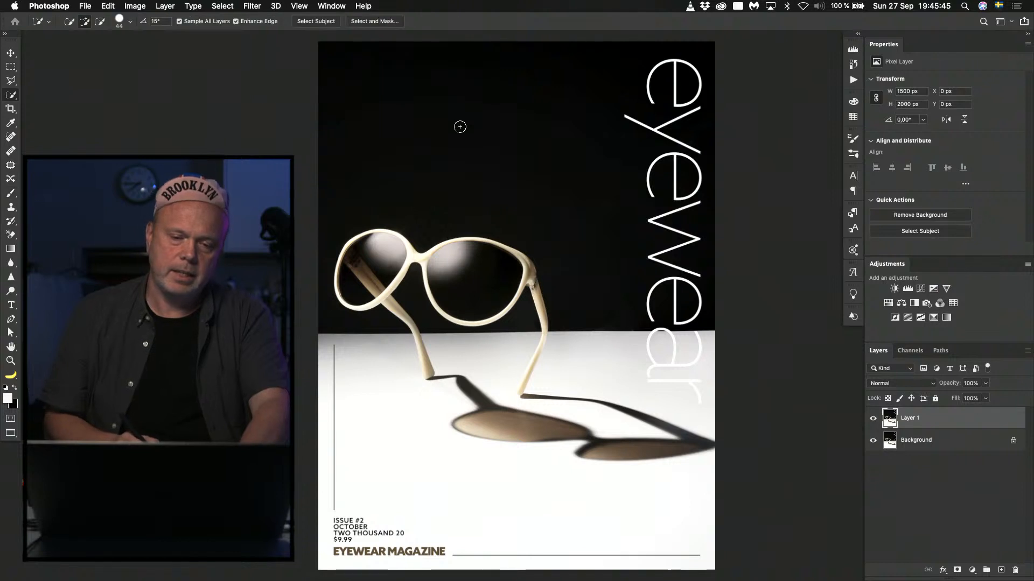
pyautogui.click(455, 250)
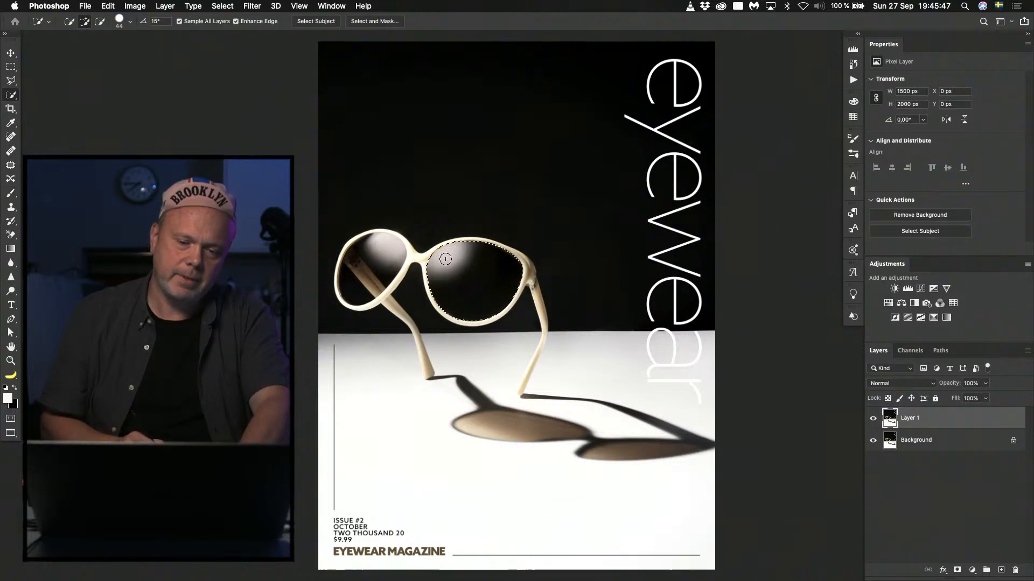
pyautogui.click(386, 250)
pyautogui.press('alt')
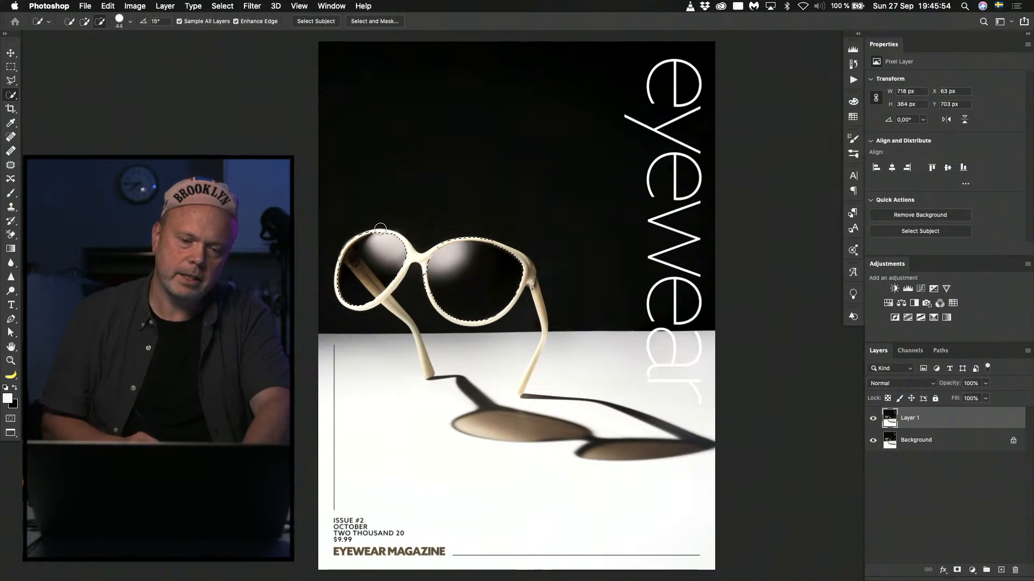
pyautogui.keyDown('alt'); pyautogui.click(351, 232); pyautogui.keyUp('alt')
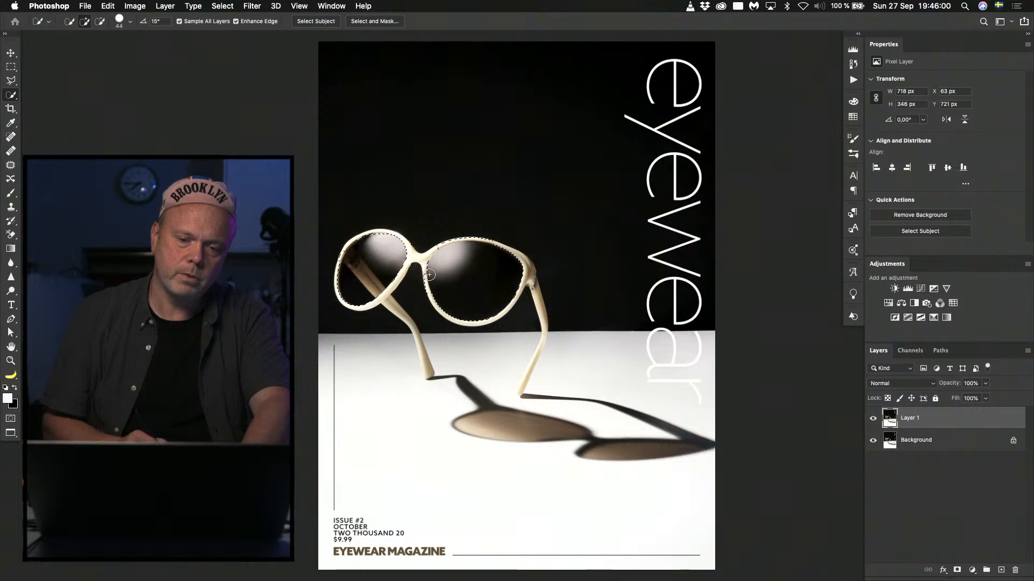
pyautogui.press('alt')
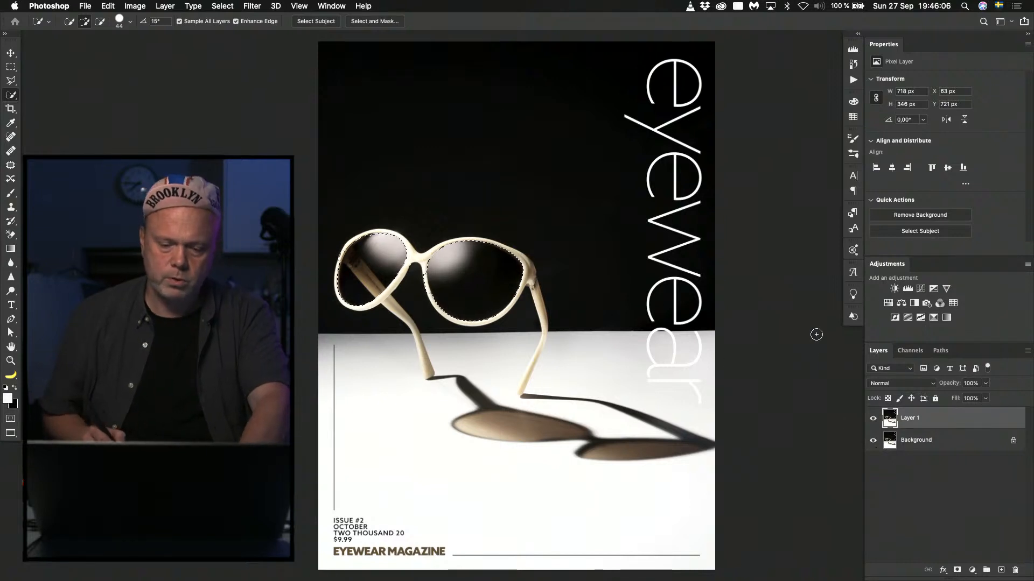
# Add a new empty layer above the duplicate and set the Gradient tool to the white-to-black foreground-to-background preset.
pyautogui.press('super+shift+n')
pyautogui.press('Return')
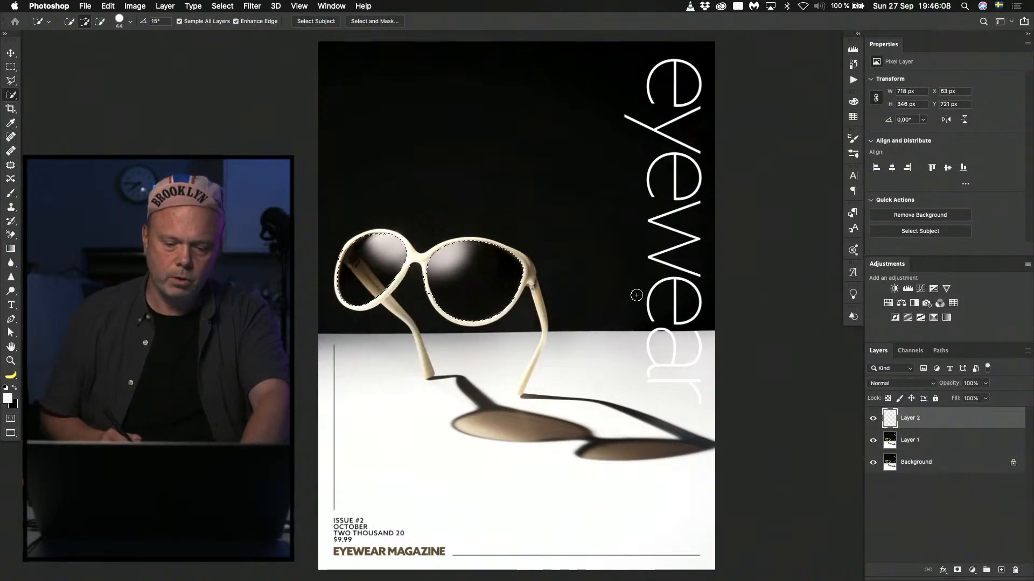
pyautogui.press('g')
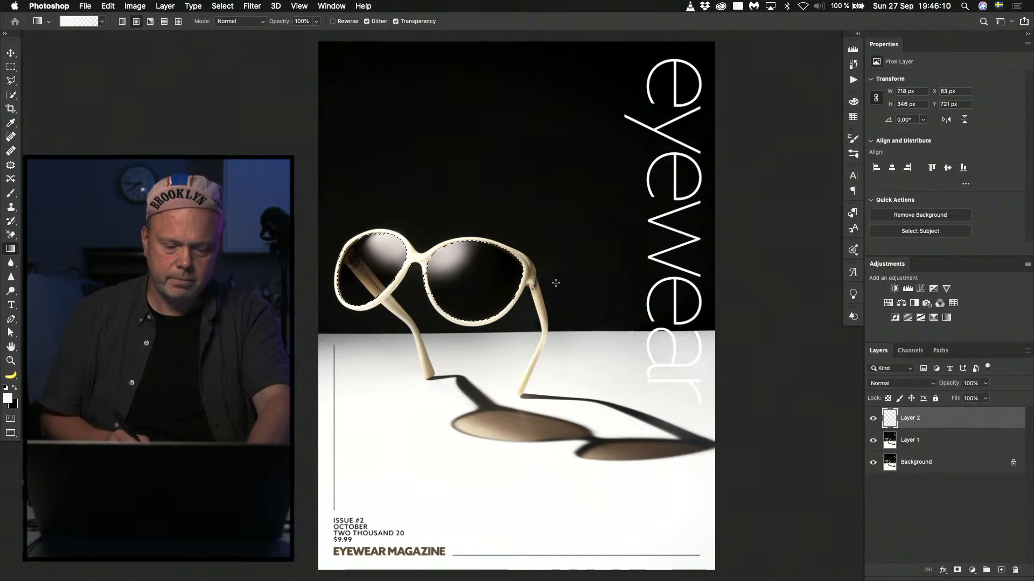
pyautogui.click(102, 22)
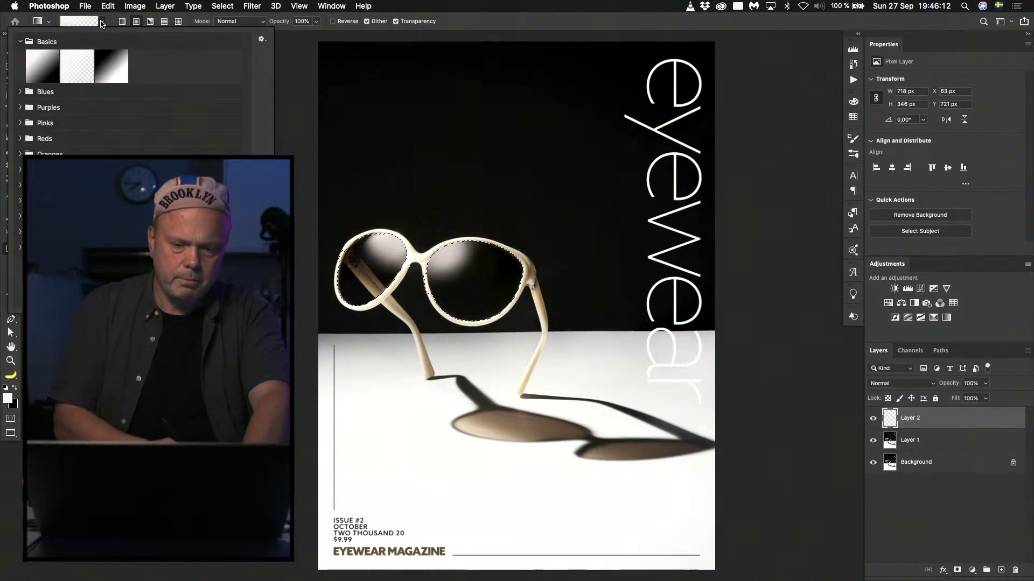
pyautogui.doubleClick(47, 60)
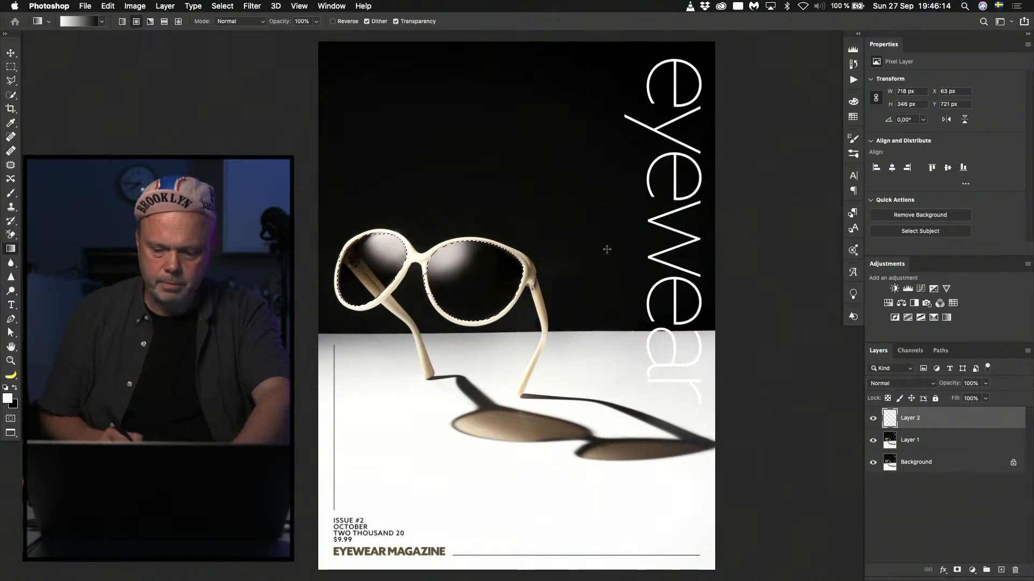
# Set the foreground colour to #cbc2bd by sampling the highlight in the smaller lens.
pyautogui.press('n')
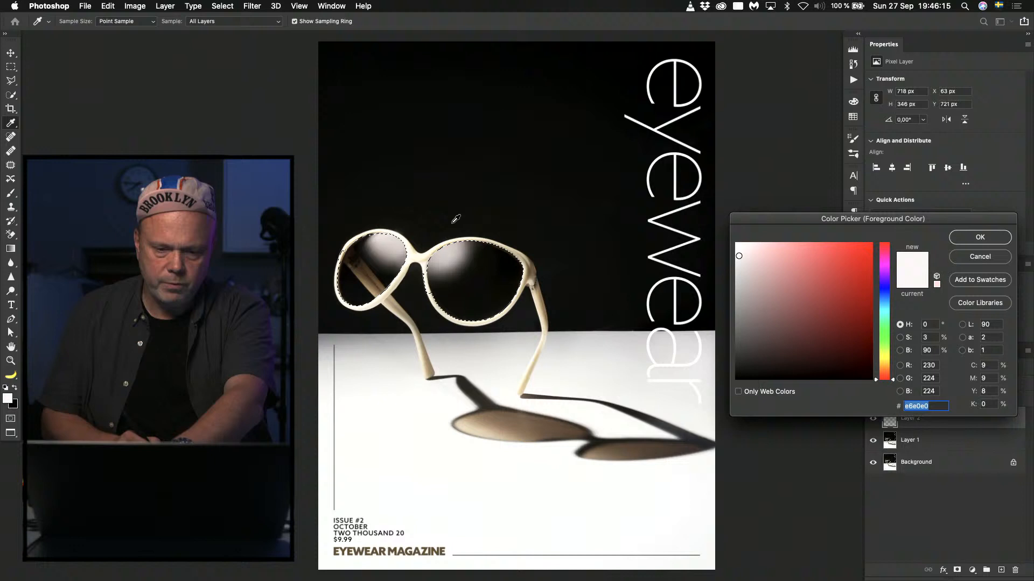
pyautogui.click(397, 245)
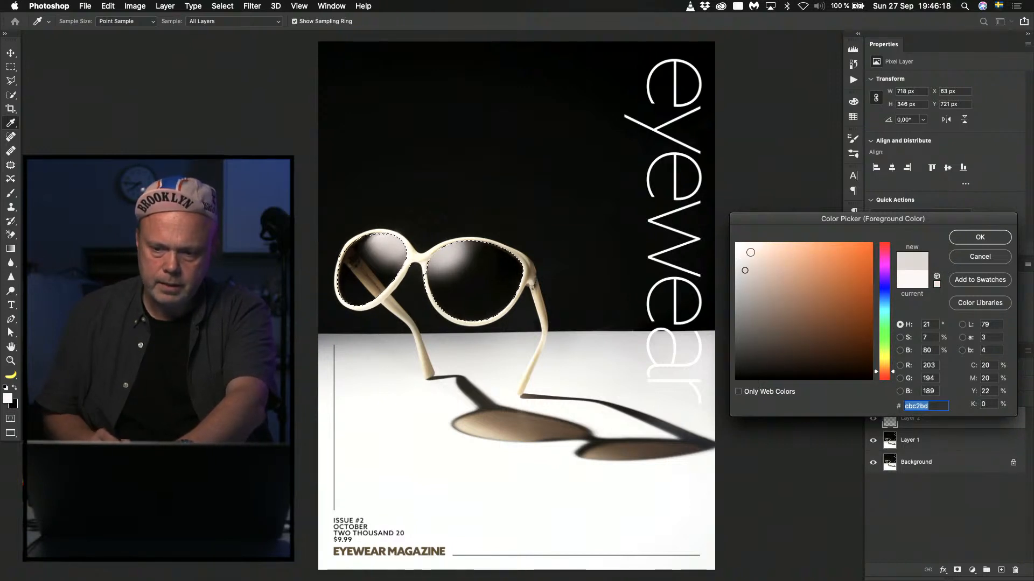
pyautogui.press('Return')
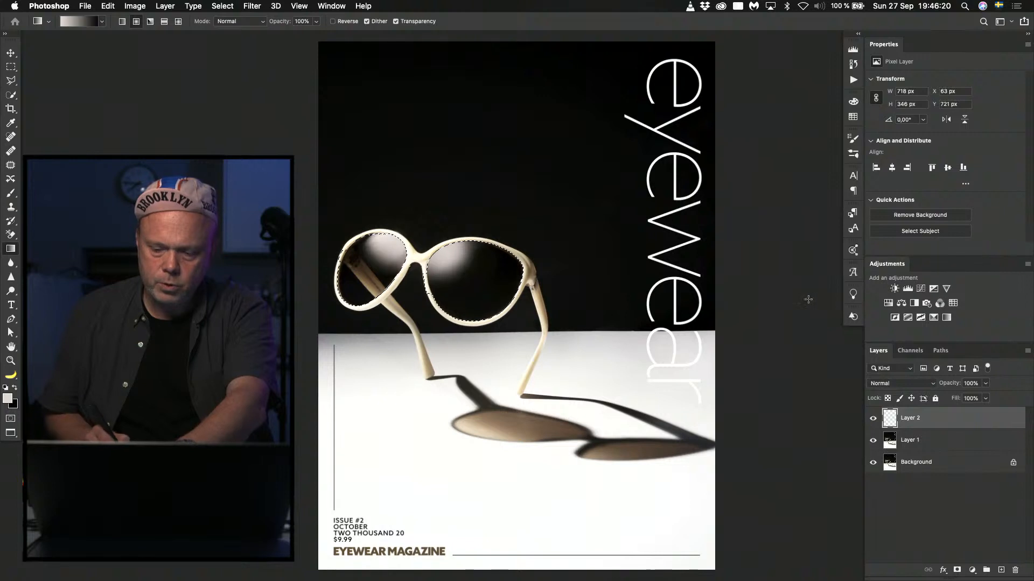
# Fill both selected lenses with a radial gradient spreading from the bridge, using #090909 as the background colour, and drop the selection.
pyautogui.click(13, 403)
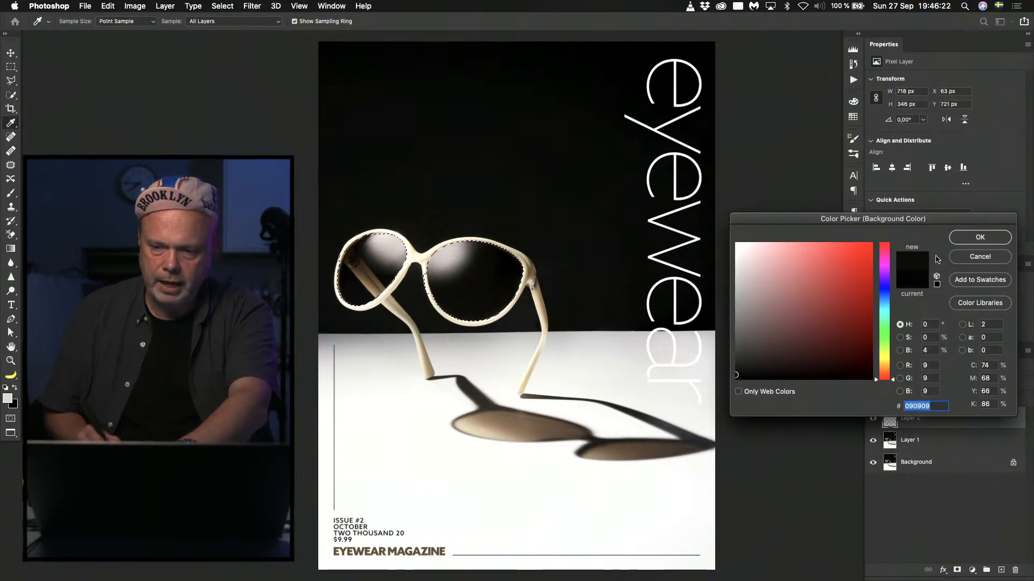
pyautogui.press('Return')
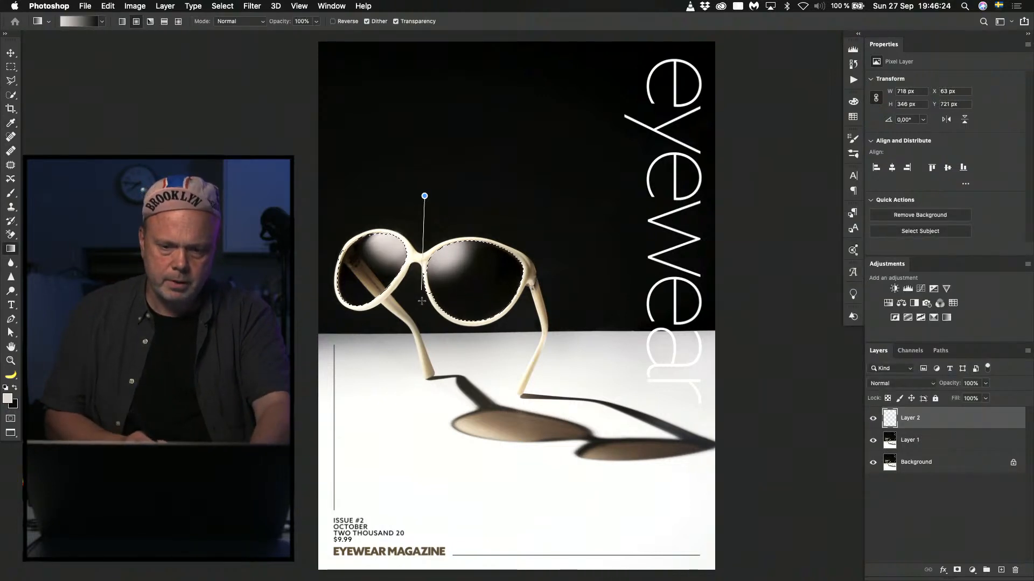
pyautogui.moveTo(421, 301); pyautogui.dragTo(421, 301)
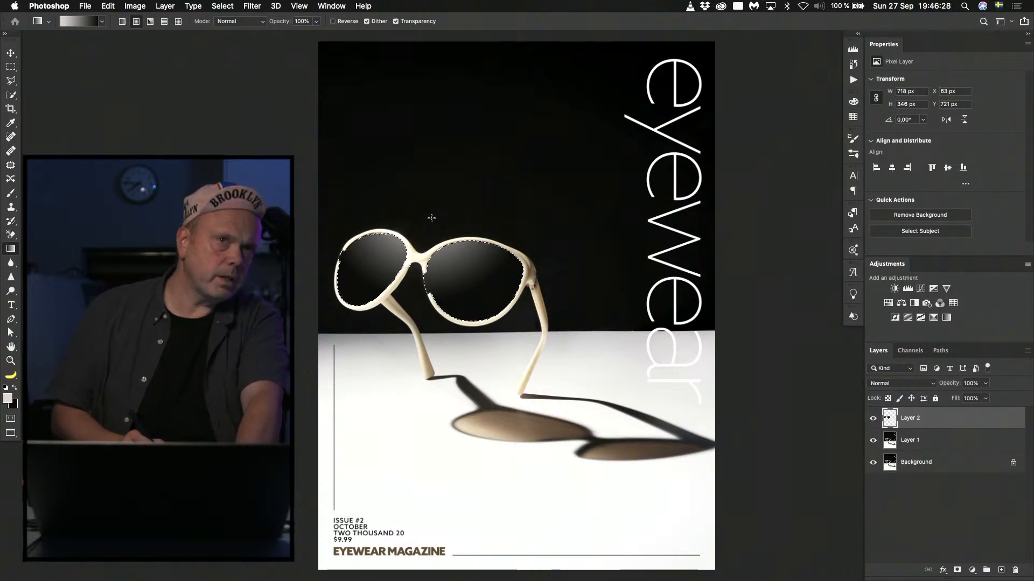
pyautogui.moveTo(422, 217); pyautogui.dragTo(421, 294)
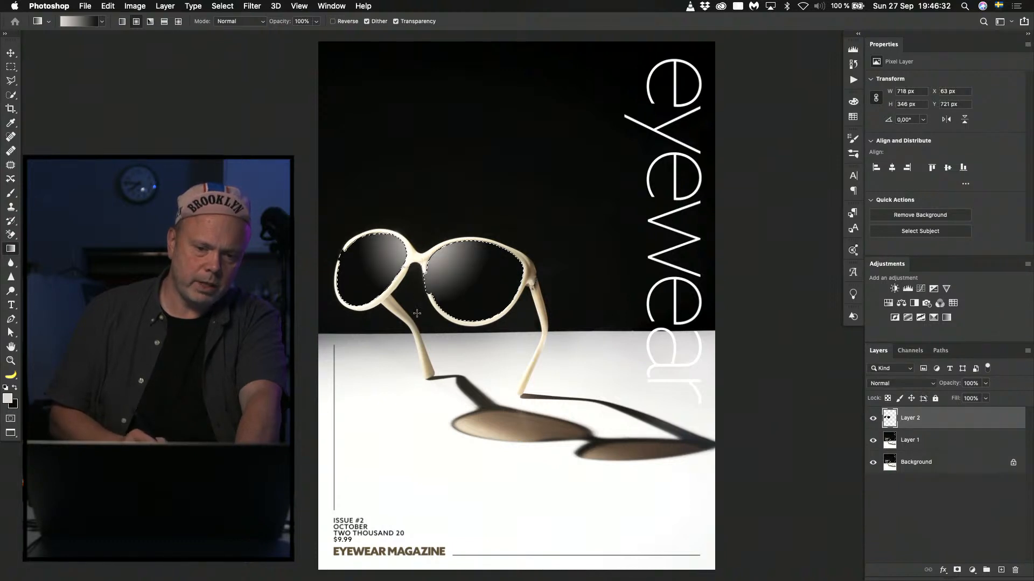
pyautogui.moveTo(422, 227); pyautogui.dragTo(416, 296)
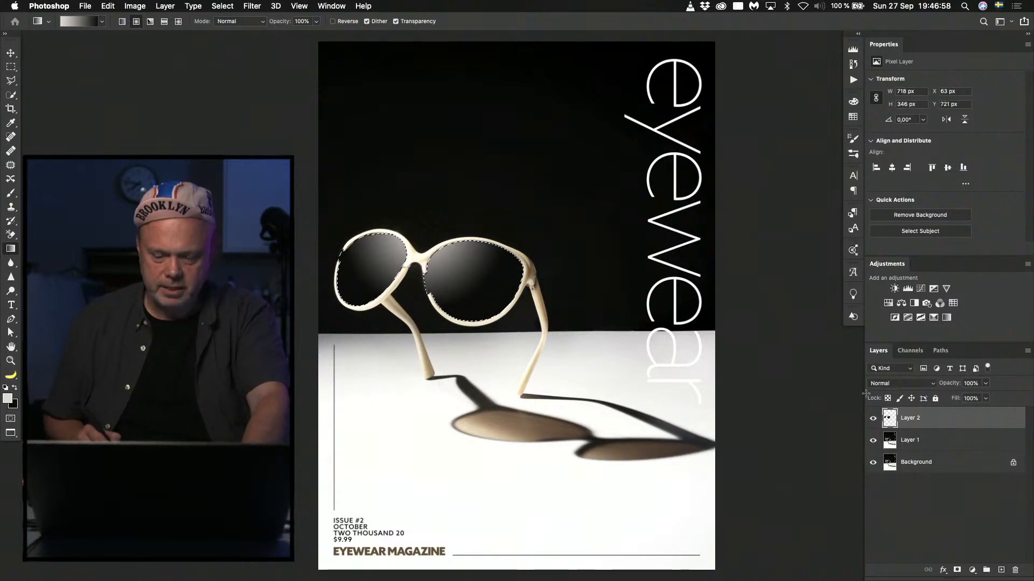
pyautogui.press('super+d')
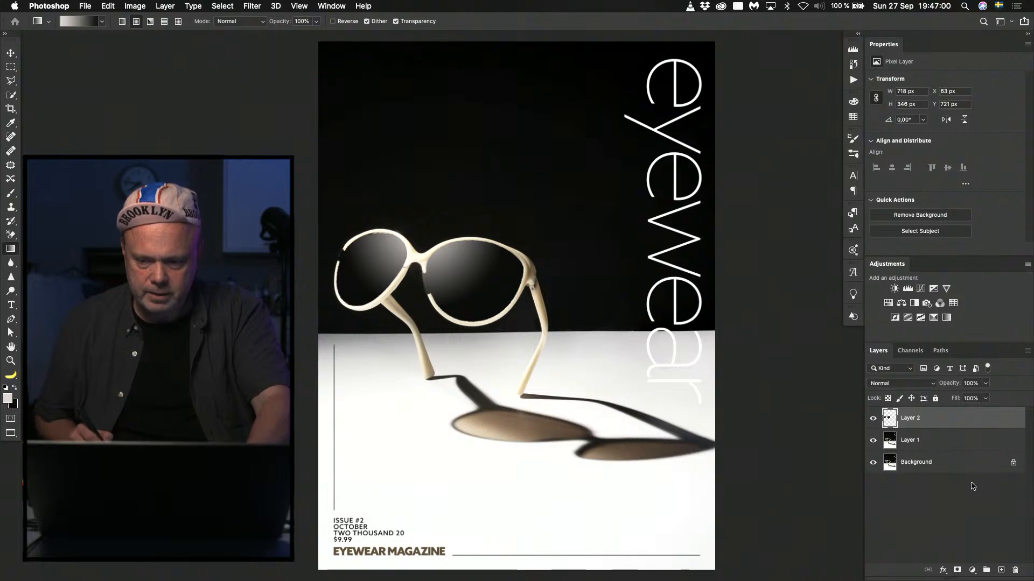
# Add a layer mask to the gradient layer and paint black on it over the gaps in the frame's rims.
pyautogui.click(957, 570)
pyautogui.press('b')
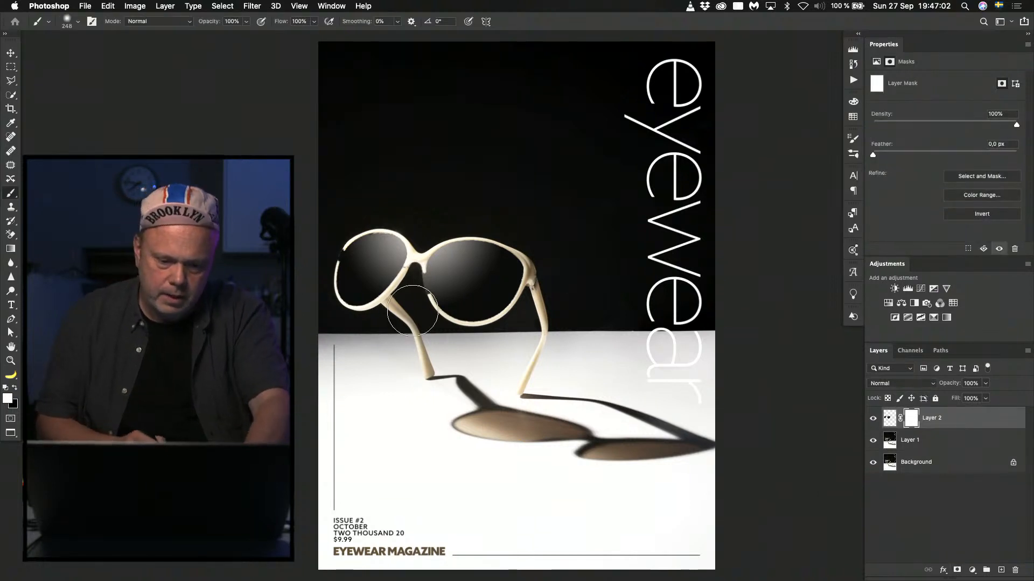
pyautogui.moveTo(423, 319); pyautogui.dragTo(401, 326)
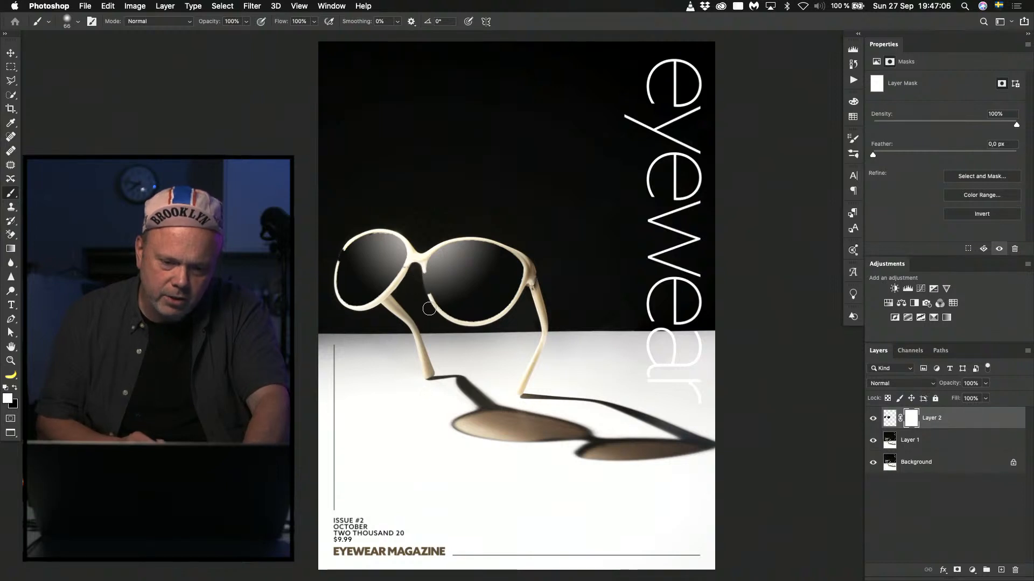
pyautogui.press('x')
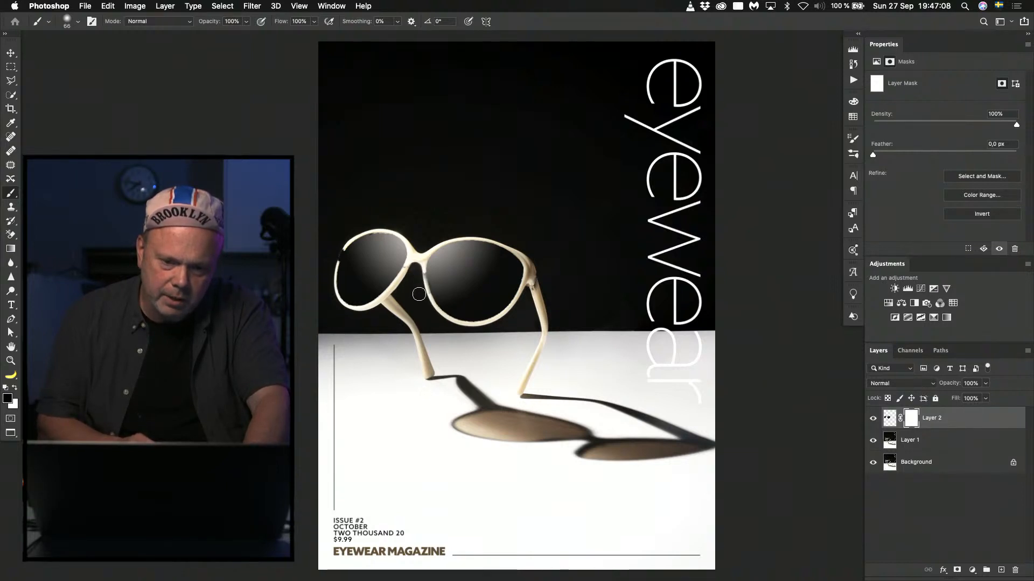
pyautogui.click(417, 275)
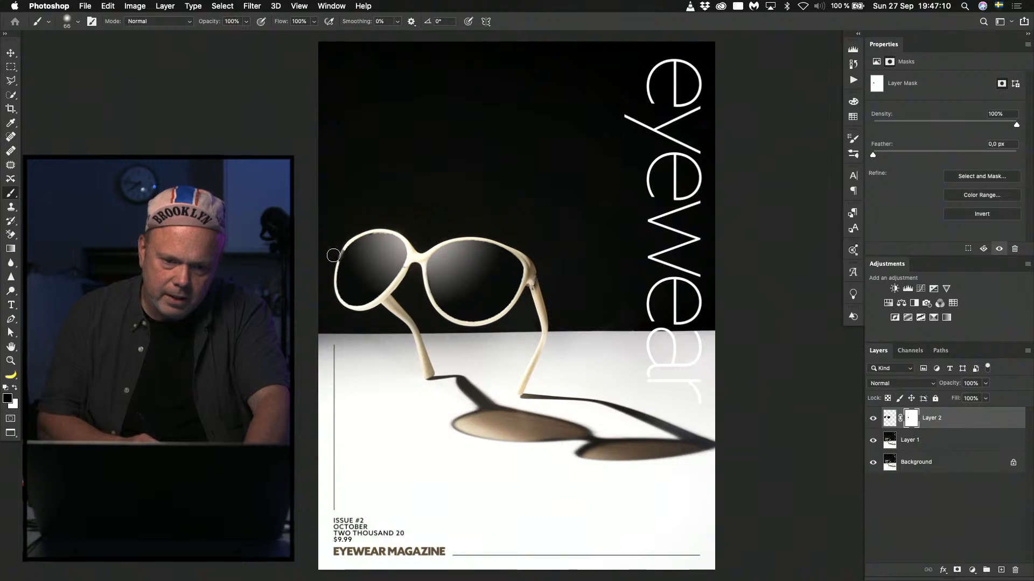
pyautogui.click(341, 249)
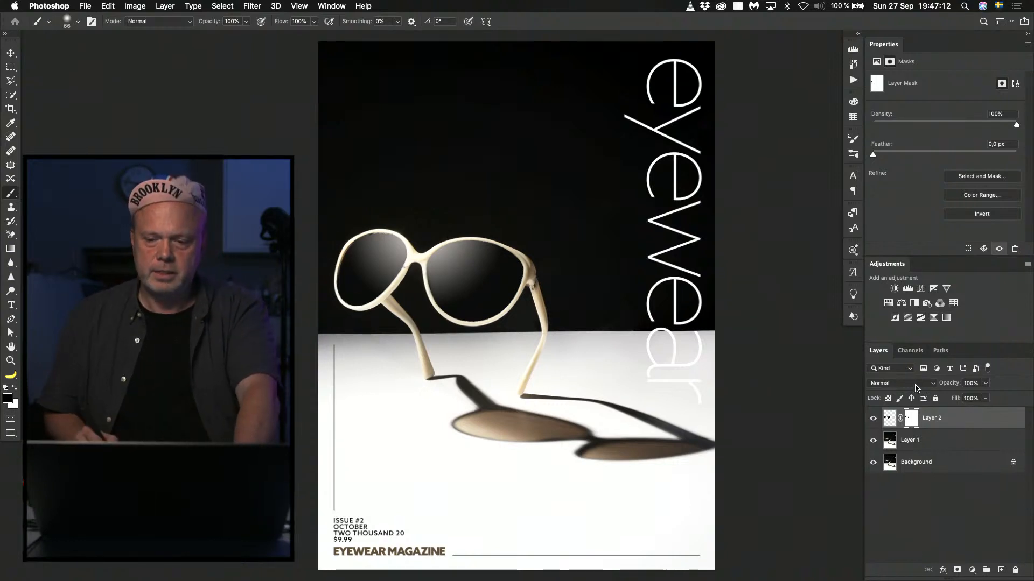
# Add a Color Balance adjustment clipped to the lens gradient layer, with midtones at +13 cyan-red and -14 yellow-blue.
pyautogui.click(889, 419)
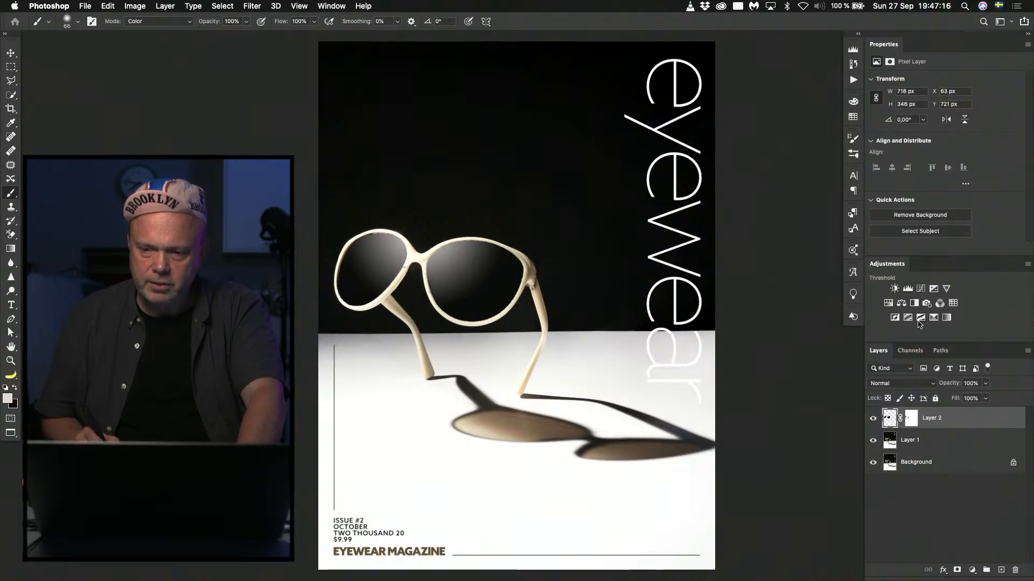
pyautogui.click(902, 304)
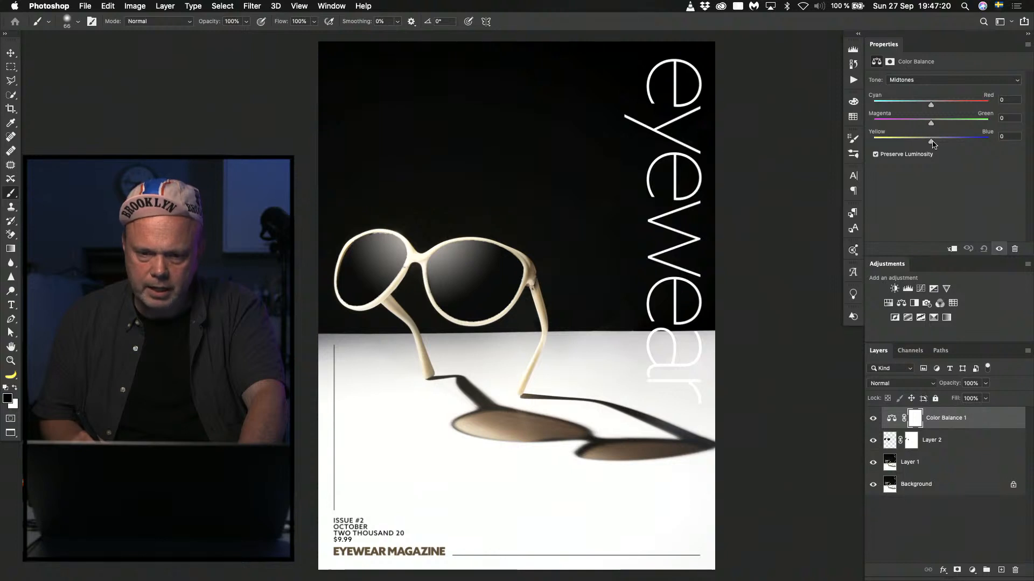
pyautogui.click(951, 249)
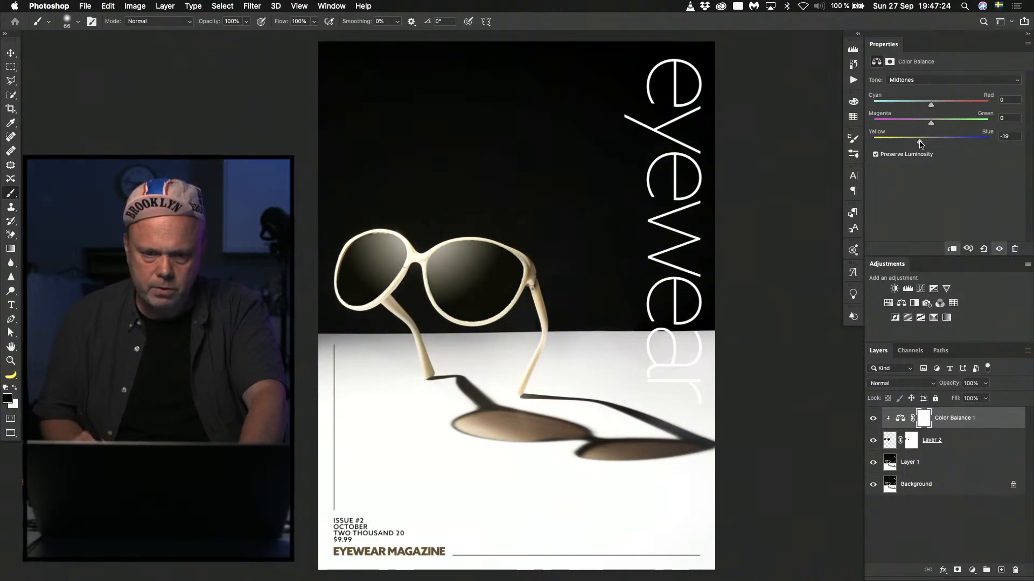
pyautogui.moveTo(932, 105); pyautogui.dragTo(939, 106)
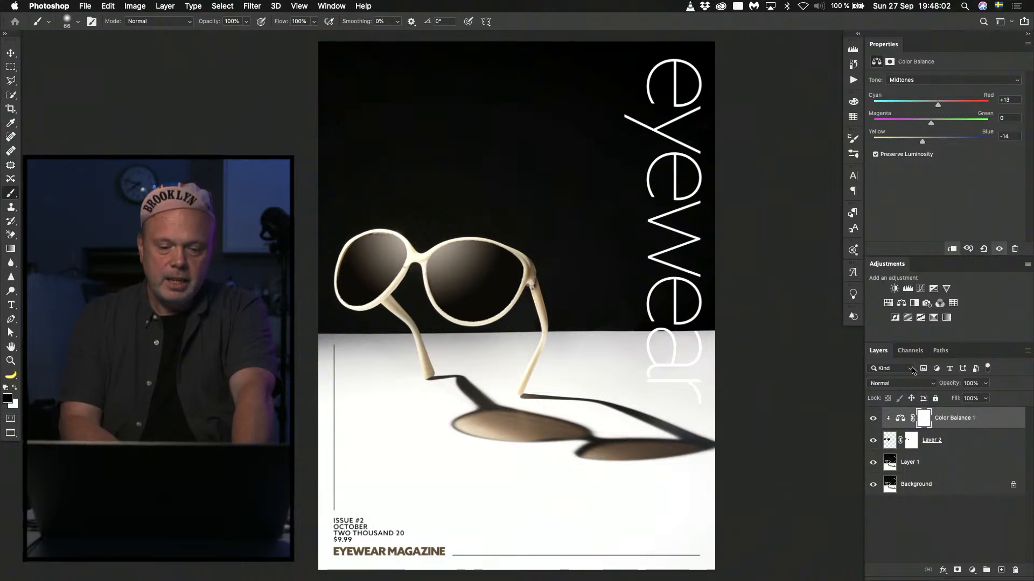
# Close the cover without saving and preview the cover file numbered 58 in Finder.
pyautogui.press('super+w')
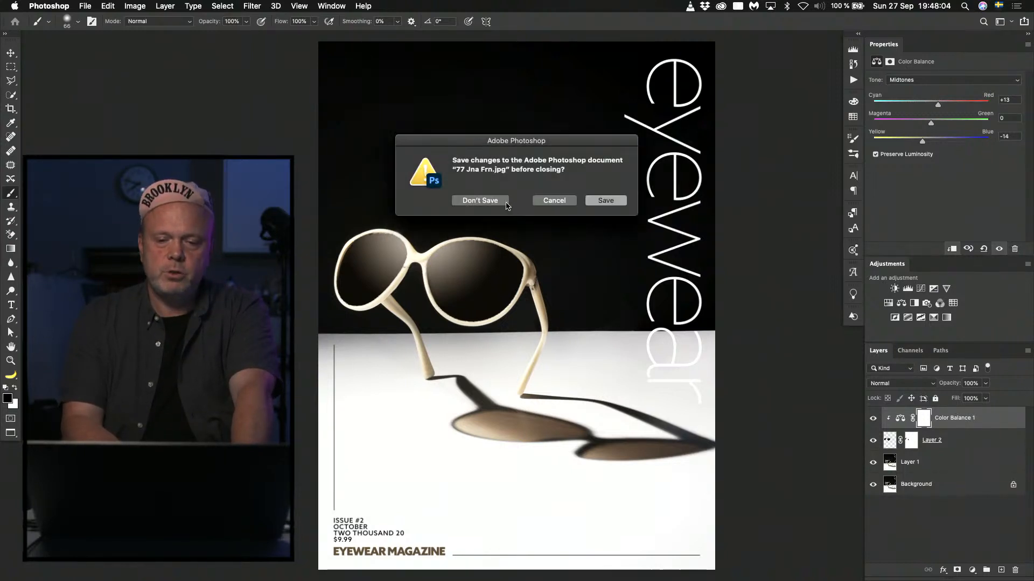
pyautogui.click(479, 200)
pyautogui.press('super+Tab')
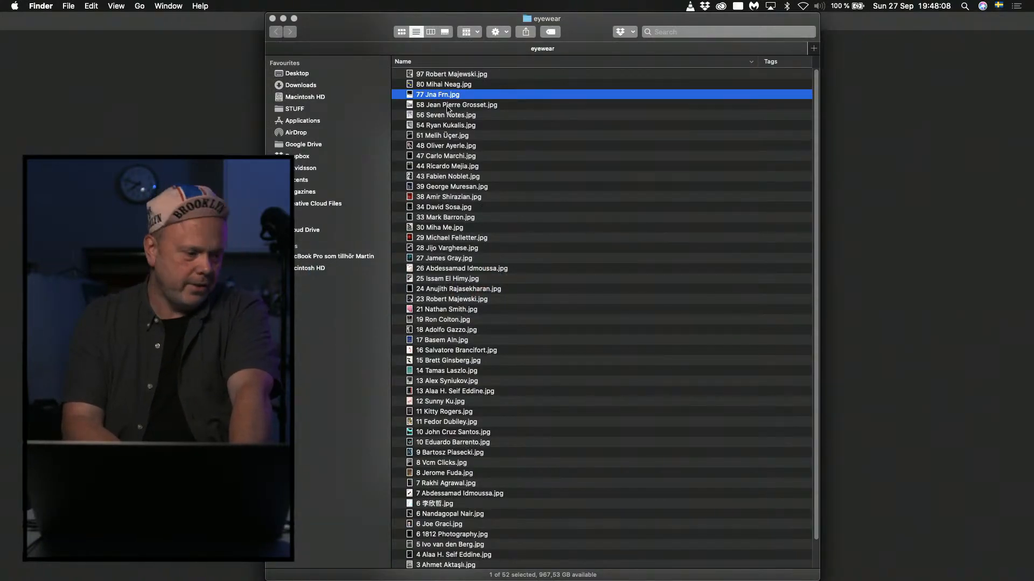
pyautogui.click(448, 106)
pyautogui.press('space')
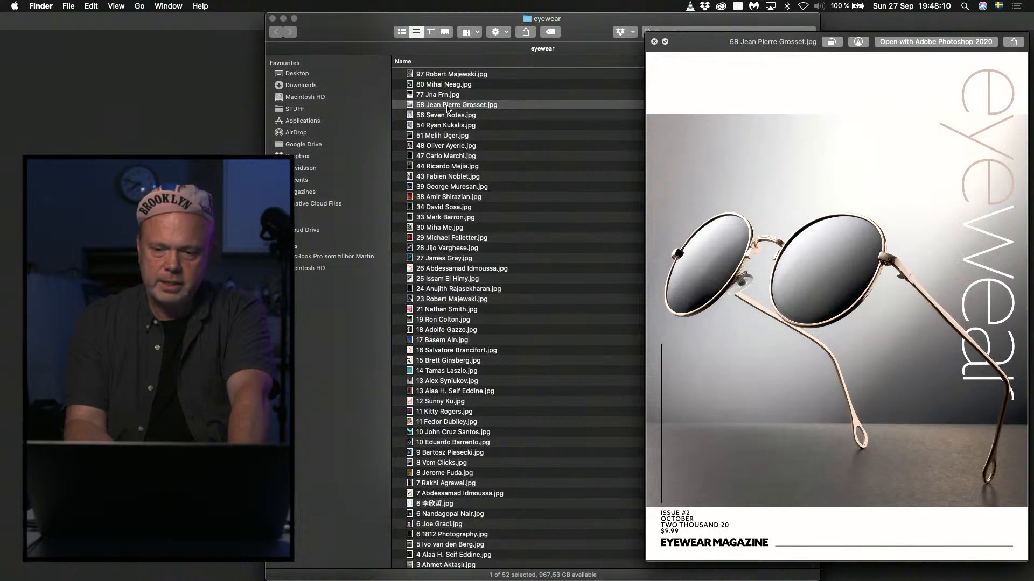
# Examine the cover previews from number 56 to 48, comparing number 54 with number 48.
pyautogui.press('Down')
pyautogui.press('Down')
pyautogui.press('Down')
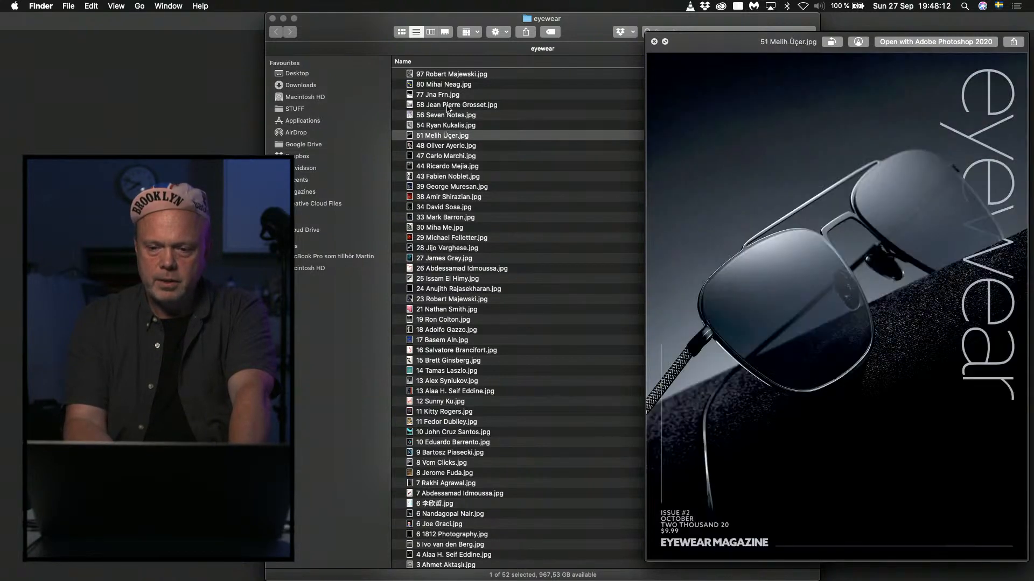
pyautogui.press('Up')
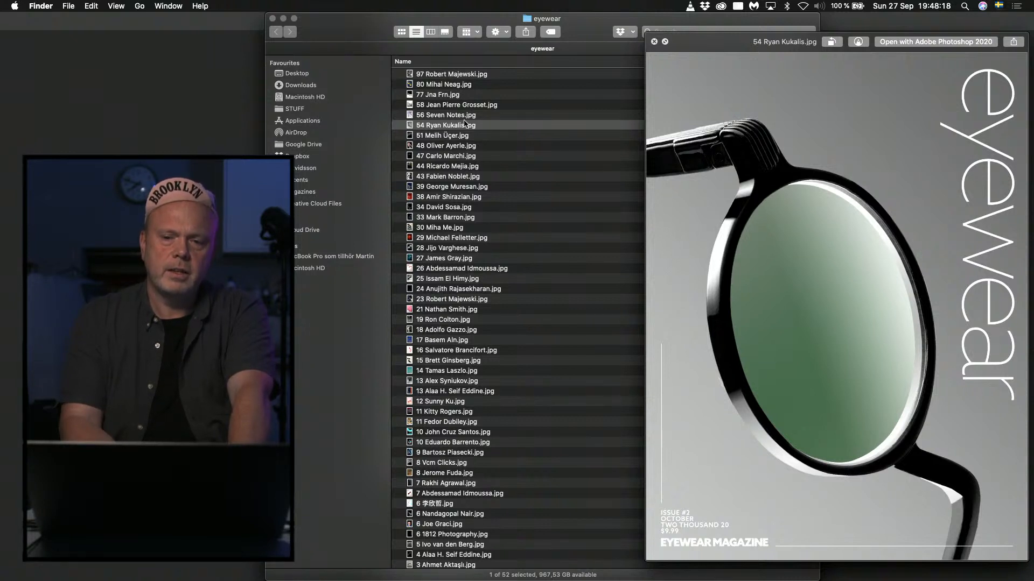
pyautogui.moveTo(702, 43); pyautogui.dragTo(604, 32)
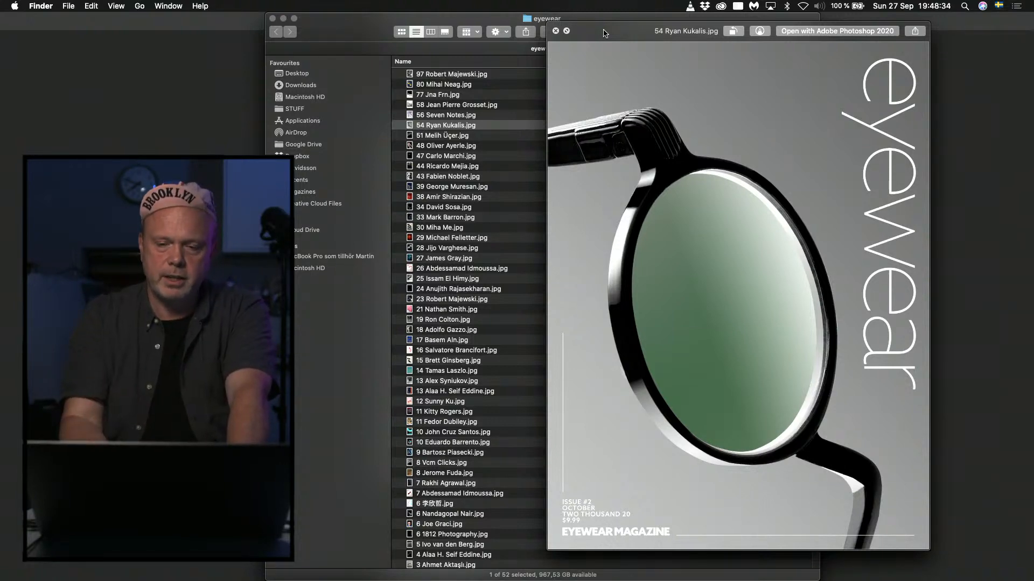
pyautogui.press('Down')
pyautogui.press('Down')
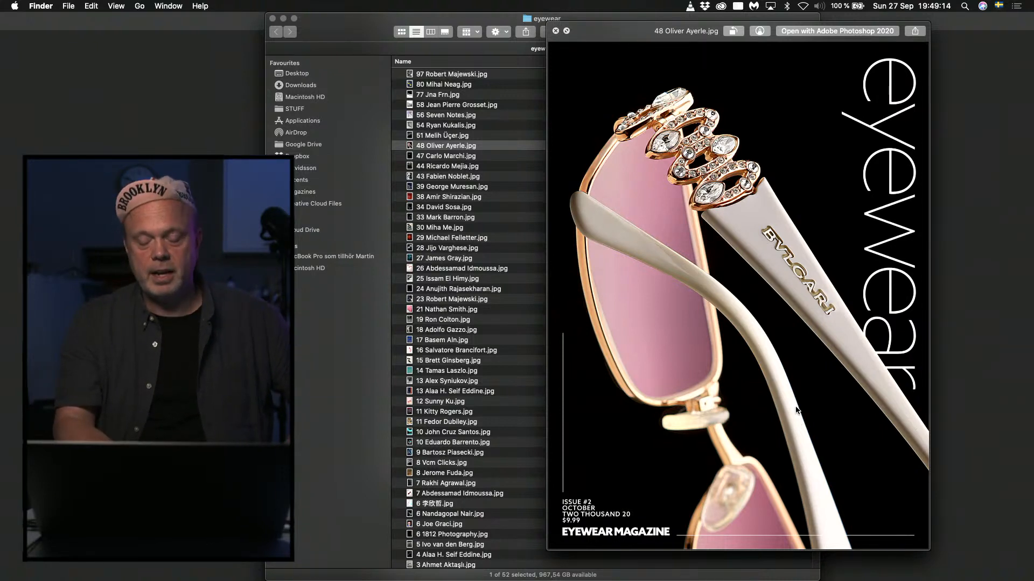
pyautogui.press('Up')
pyautogui.press('Up')
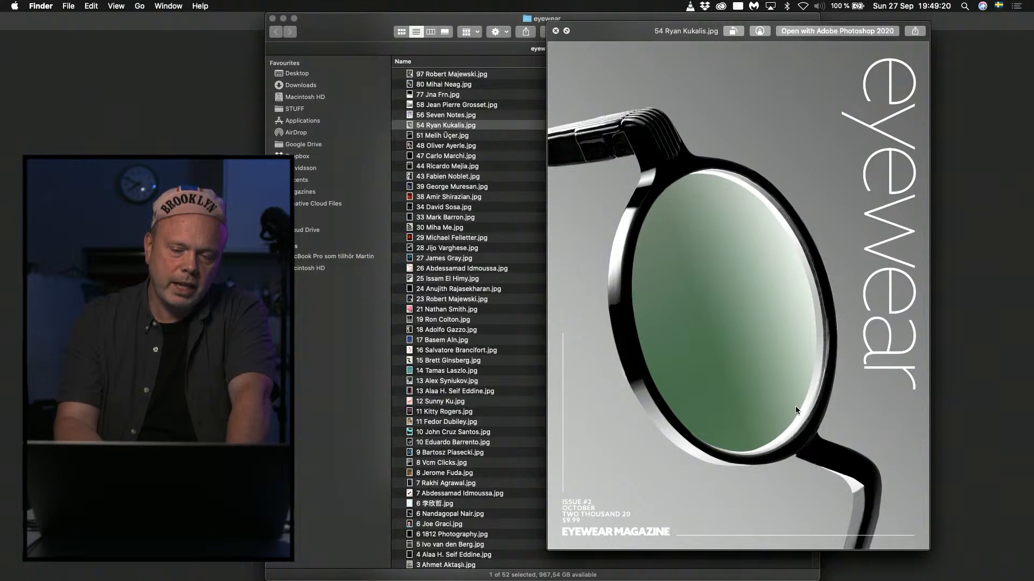
pyautogui.press('Down')
pyautogui.press('Down')
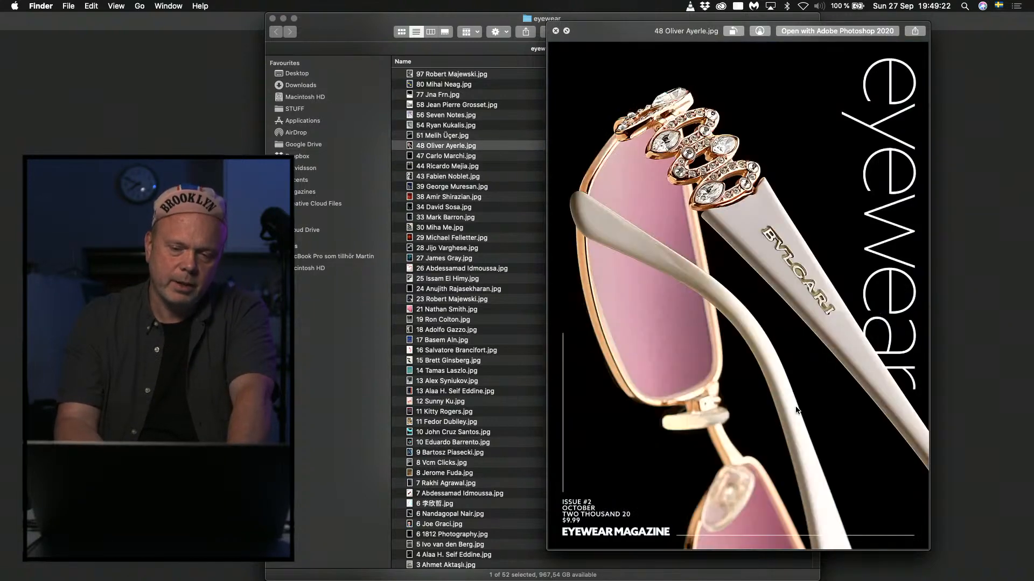
# Review the following cover previews one by one, from number 47 to number 27.
pyautogui.press('Down')
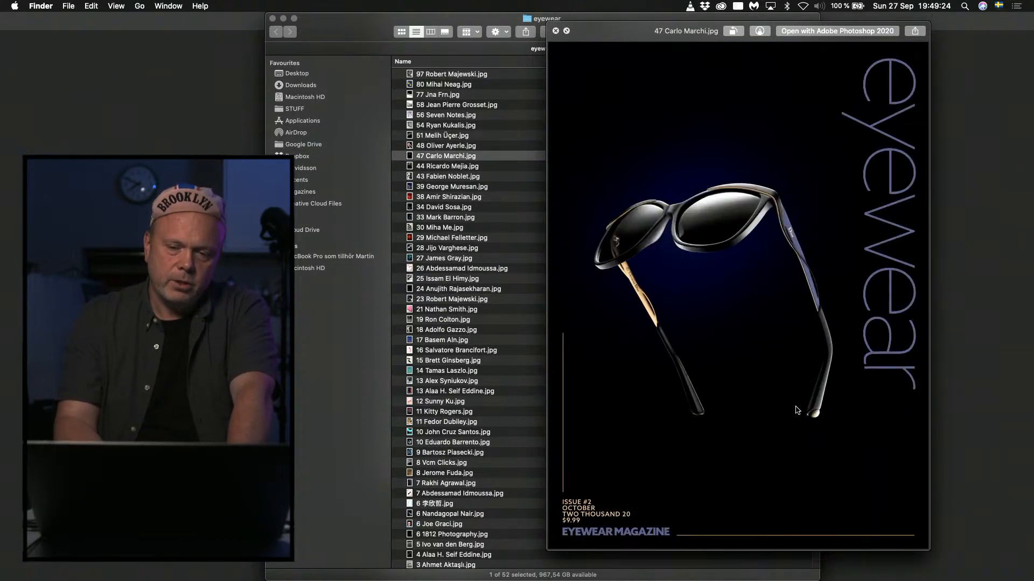
pyautogui.press('Down')
pyautogui.press('Down')
pyautogui.press('Down')
pyautogui.press('Down')
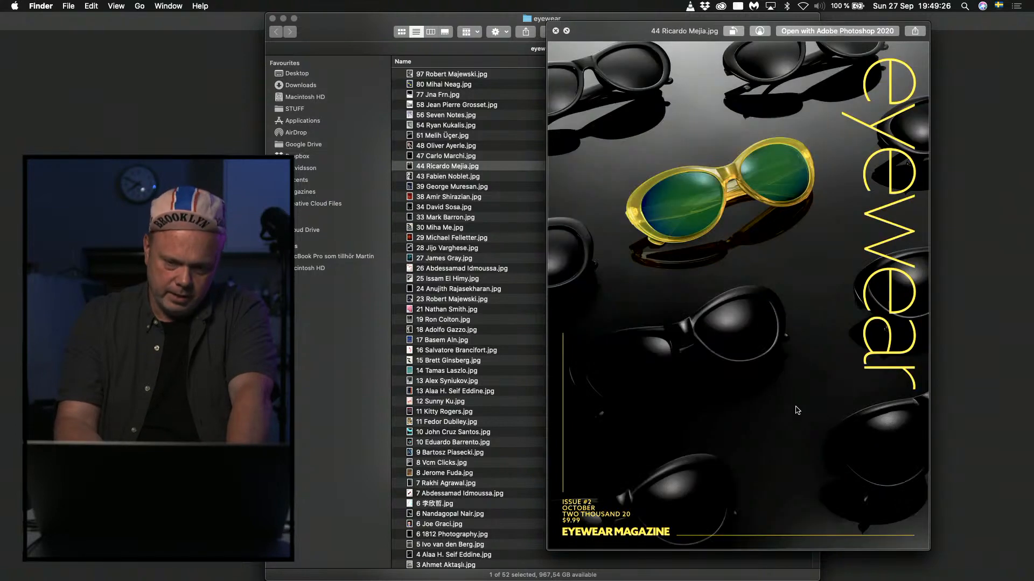
pyautogui.press('Down')
pyautogui.press('Down')
pyautogui.press('Down')
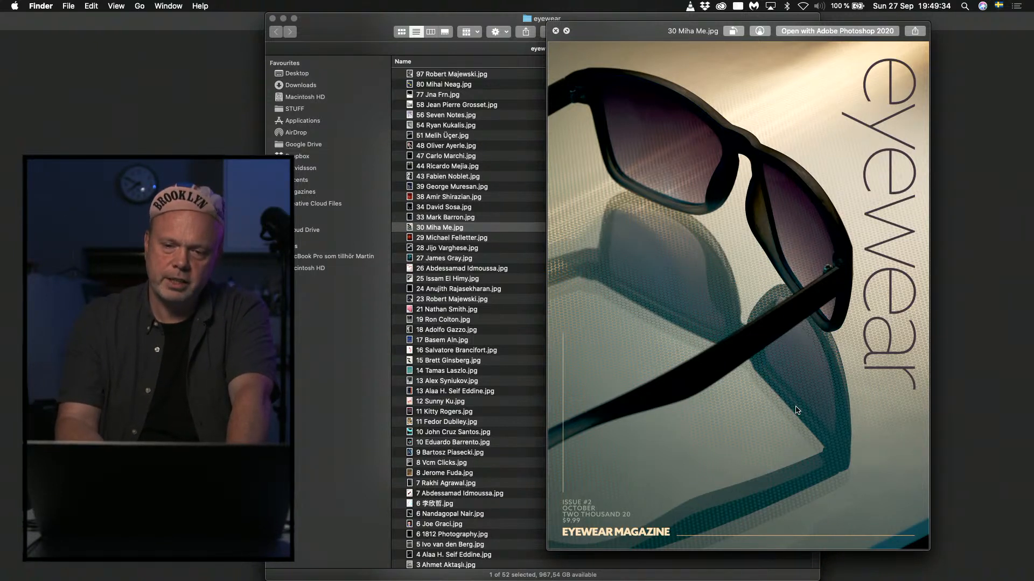
pyautogui.press('Down')
pyautogui.press('Down')
pyautogui.press('Down')
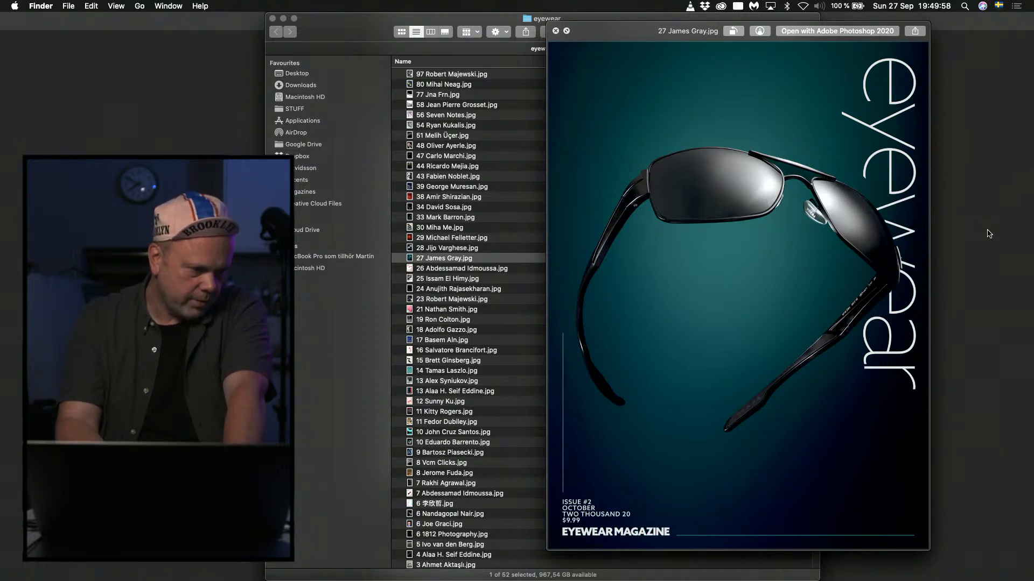
# Review the cover previews from number 26 to number 18, returning once to number 23.
pyautogui.press('Down')
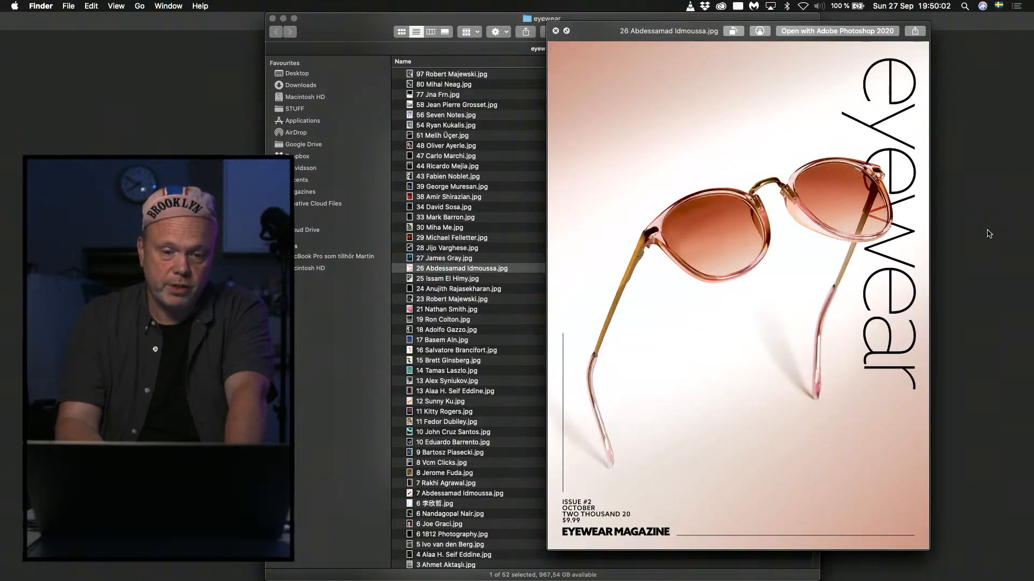
pyautogui.press('Down')
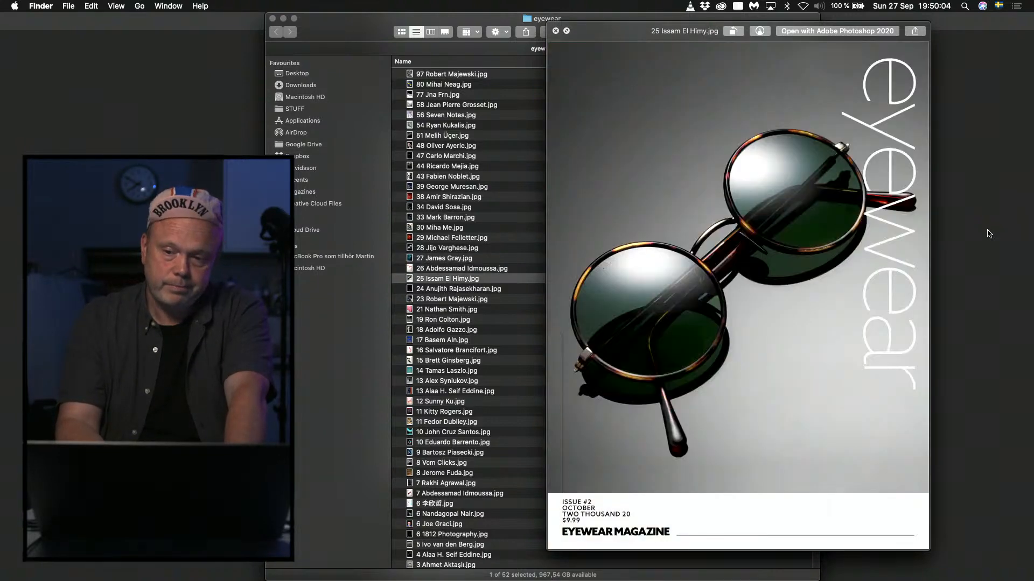
pyautogui.press('Down')
pyautogui.press('Down')
pyautogui.press('Down')
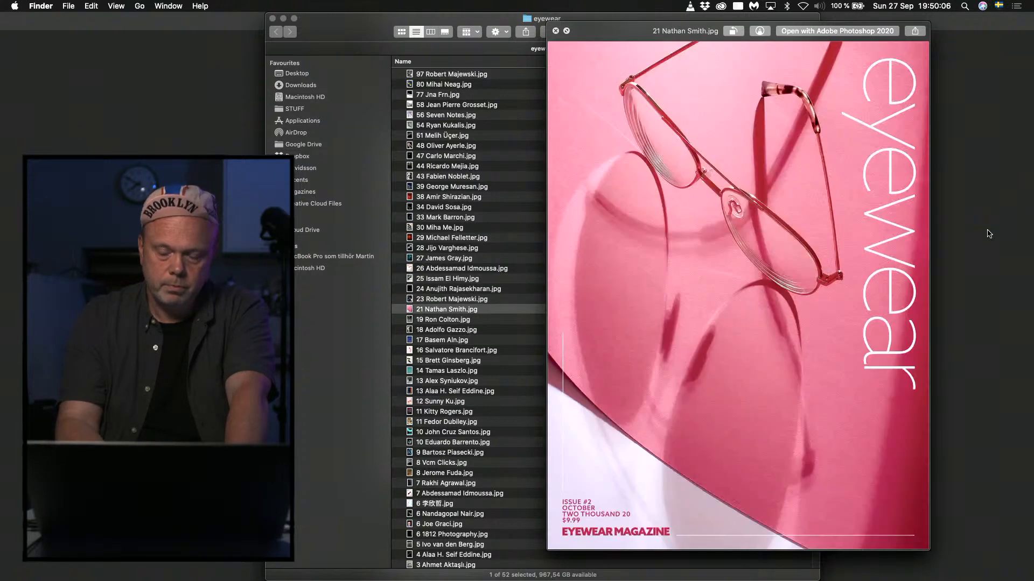
pyautogui.press('Up')
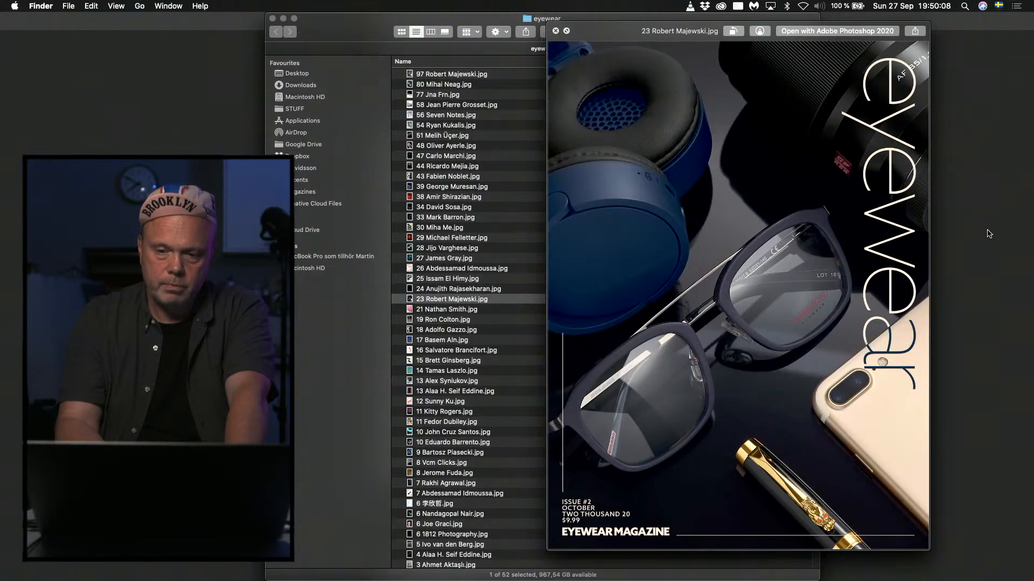
pyautogui.press('Down')
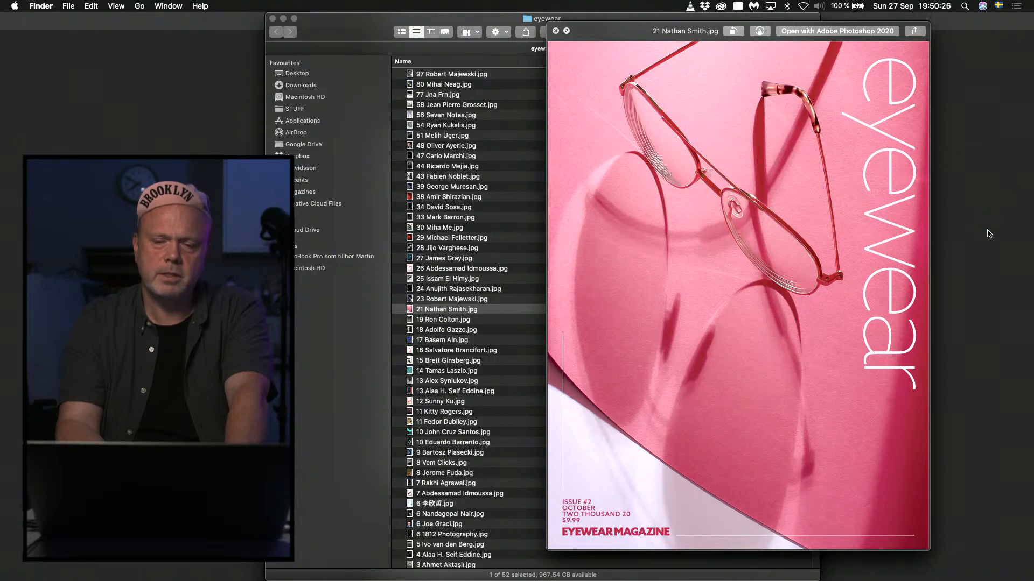
pyautogui.press('Down')
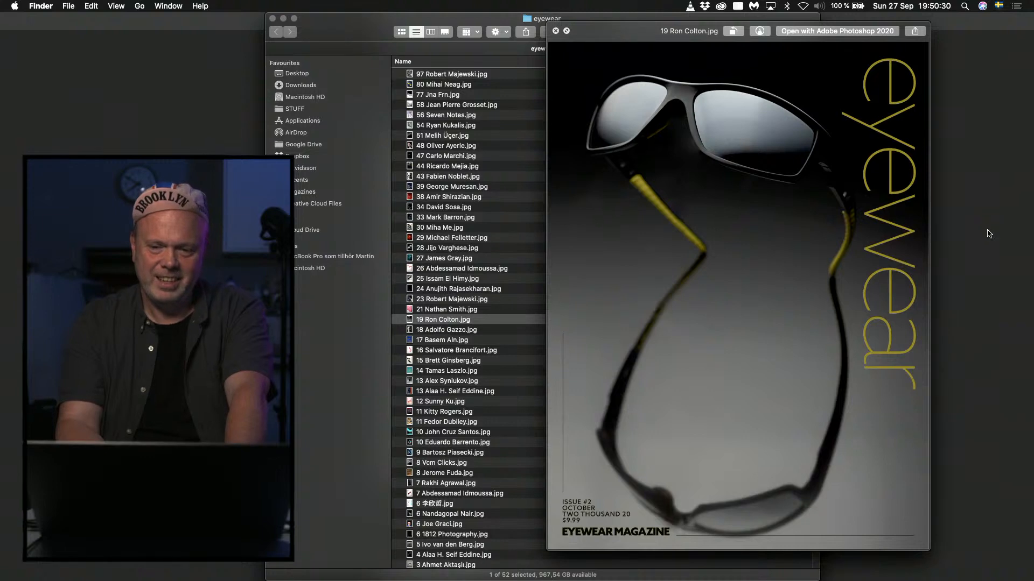
pyautogui.press('Down')
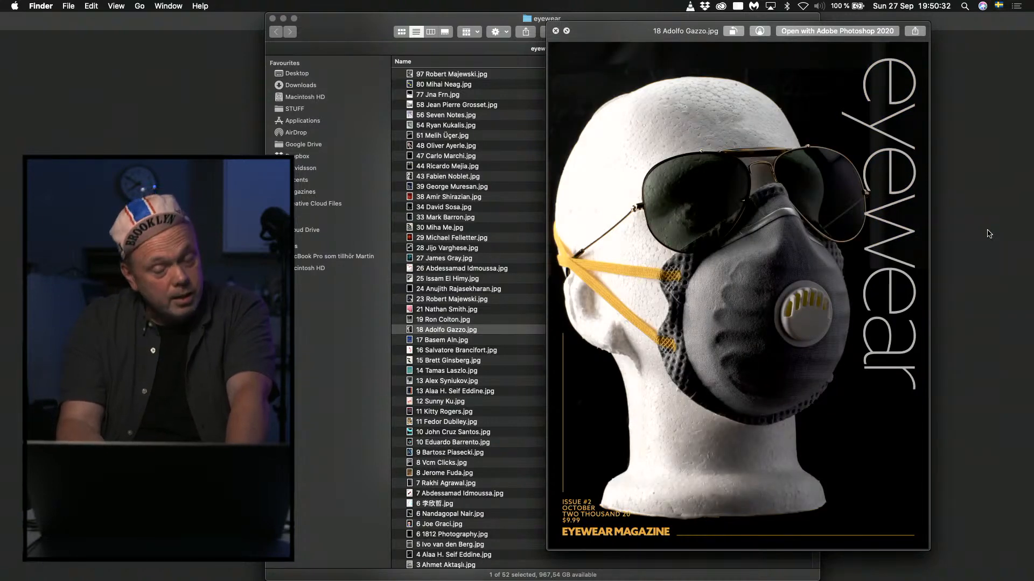
# Review the cover previews from number 17 to number 12 and close the preview.
pyautogui.press('Down')
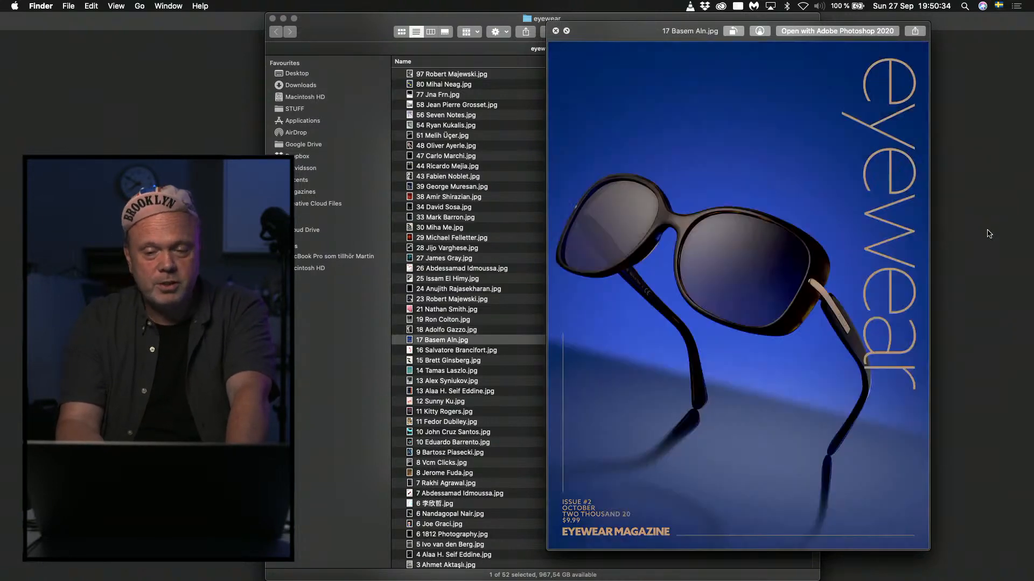
pyautogui.press('Down')
pyautogui.press('Down')
pyautogui.press('Down')
pyautogui.press('Down')
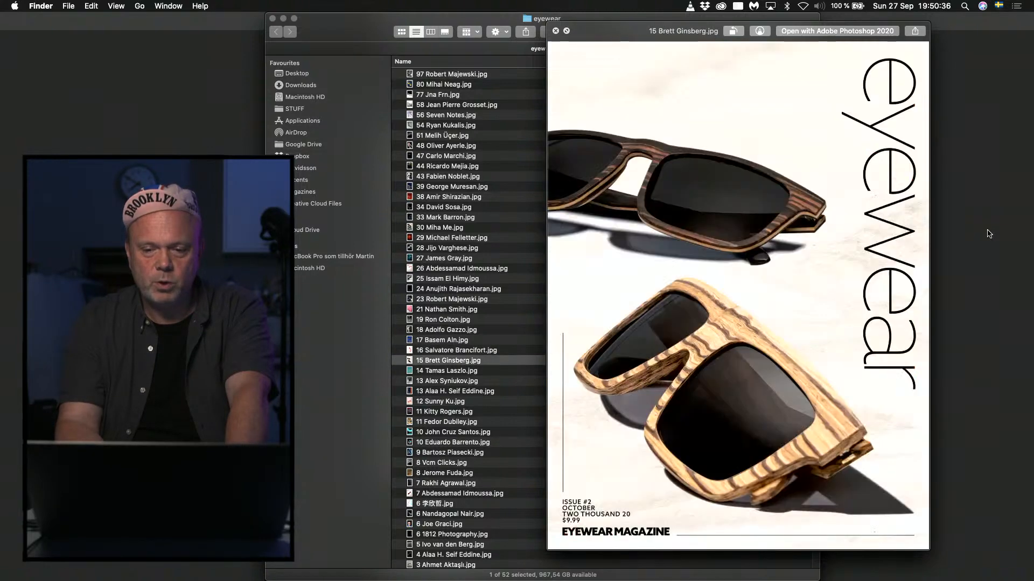
pyautogui.press('Down')
pyautogui.press('Down')
pyautogui.press('space')
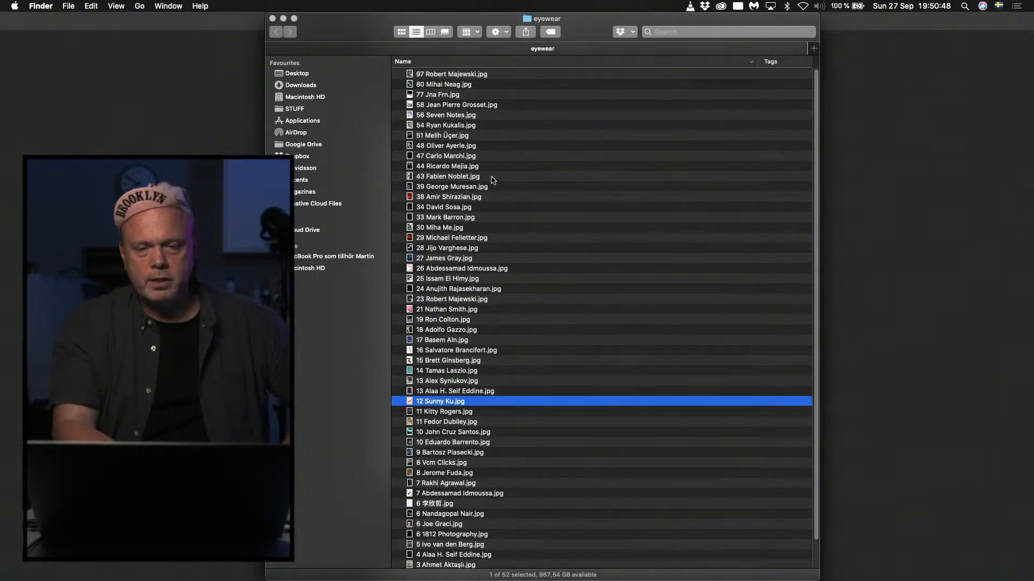
# Preview all covers in the eyewear folder together as an index sheet and enlarge the preview window.
pyautogui.click(453, 176)
pyautogui.press('super+a')
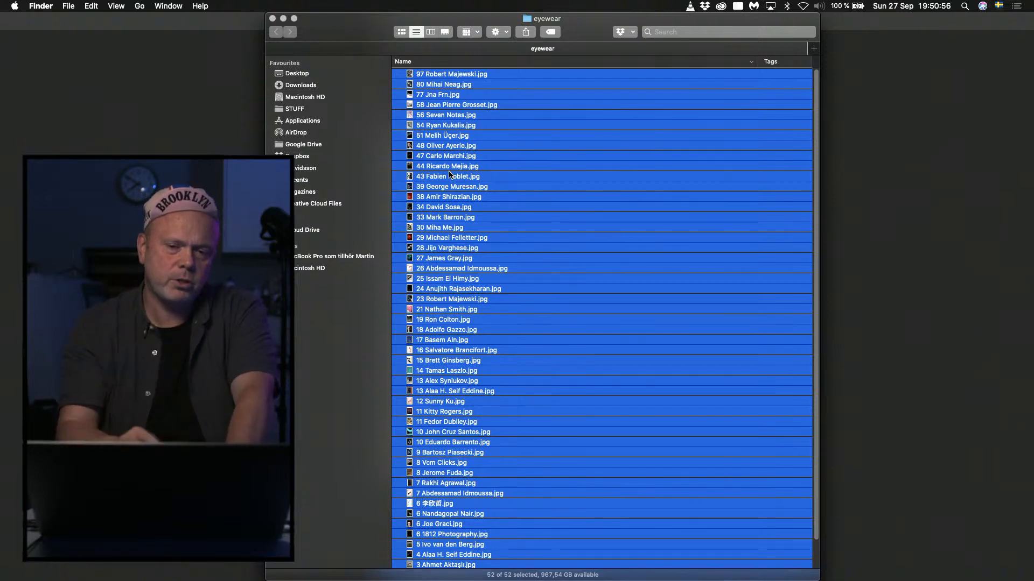
pyautogui.press('space')
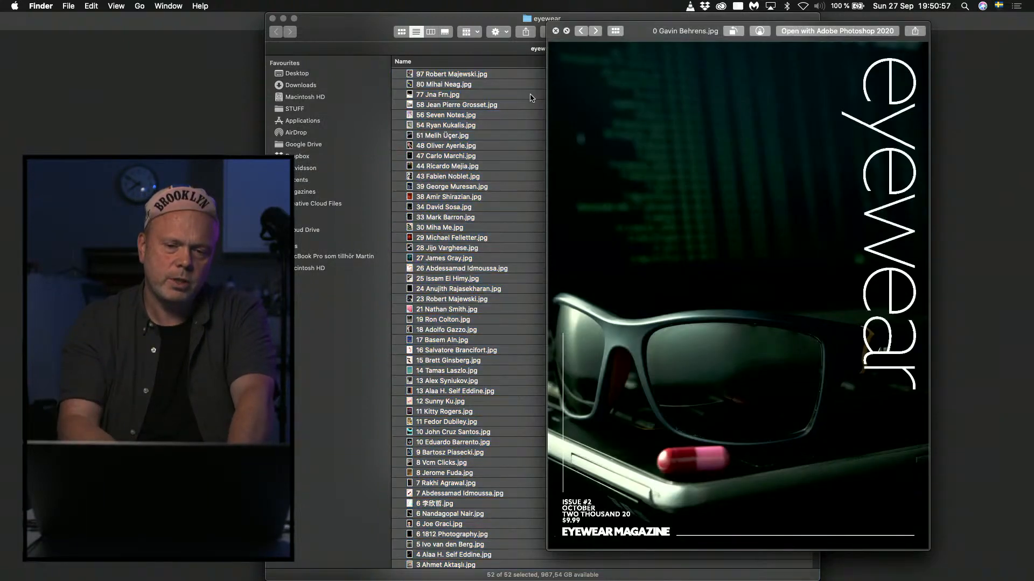
pyautogui.click(616, 31)
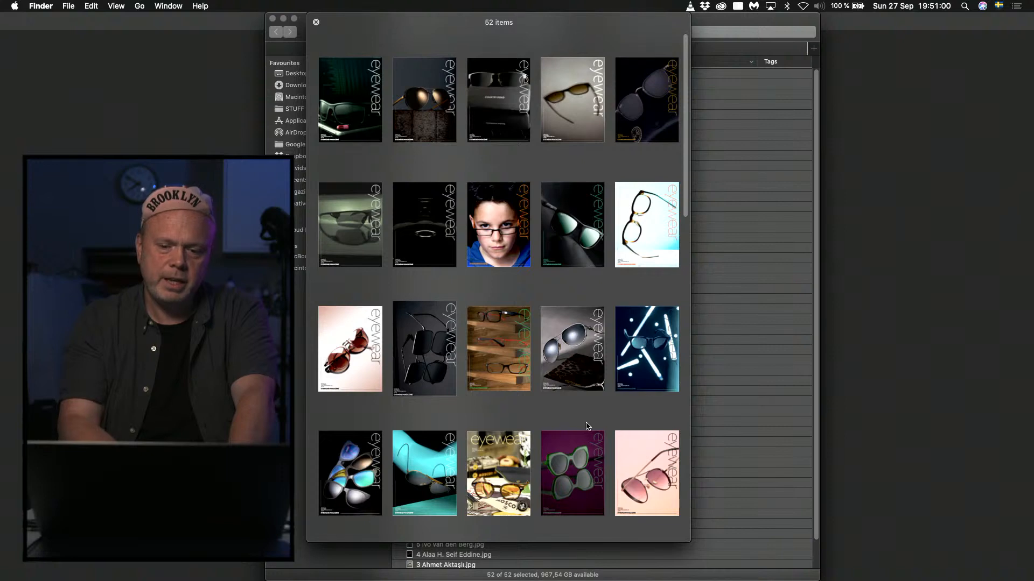
pyautogui.moveTo(688, 542); pyautogui.dragTo(823, 579)
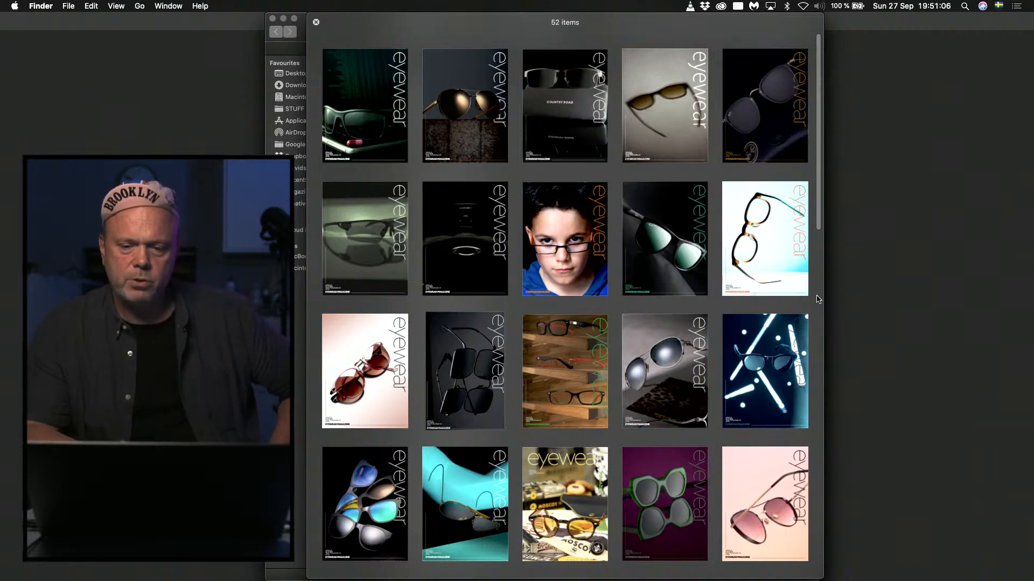
# Examine the cover thumbnails across the whole index sheet and close the preview.
pyautogui.scroll(-1, 817, 299)
pyautogui.click(782, 300)
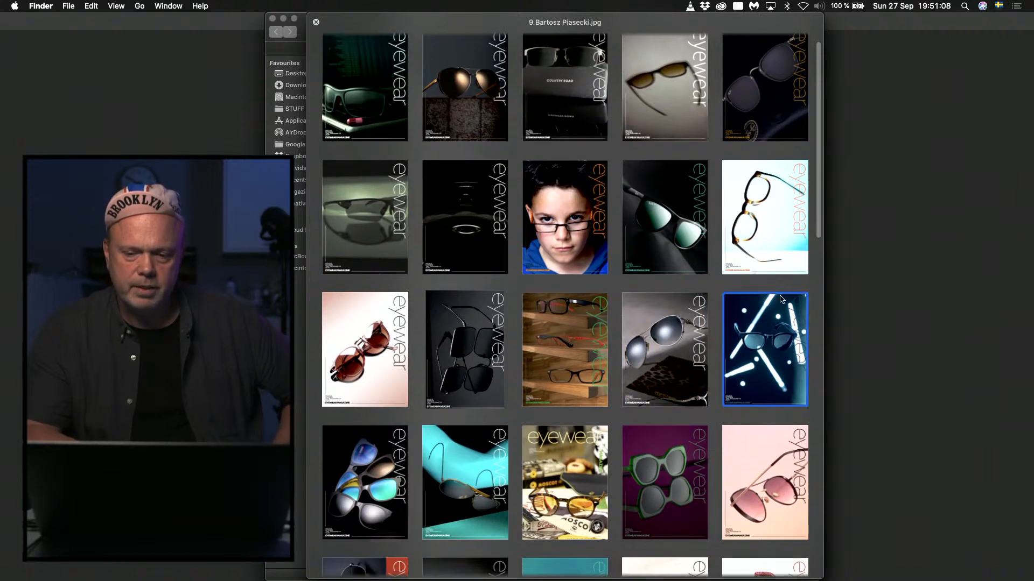
pyautogui.click(811, 336)
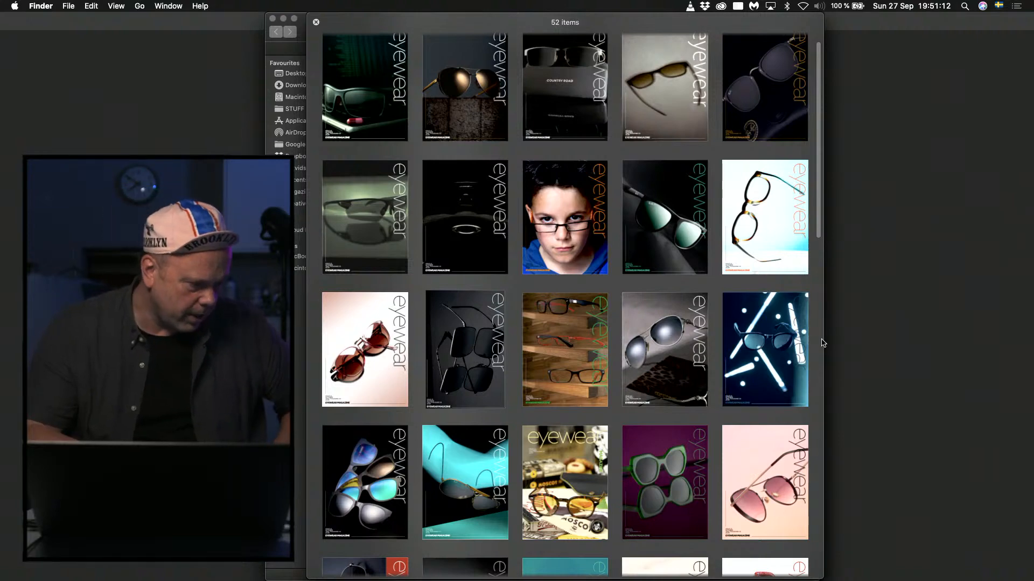
pyautogui.scroll(-15, 822, 343)
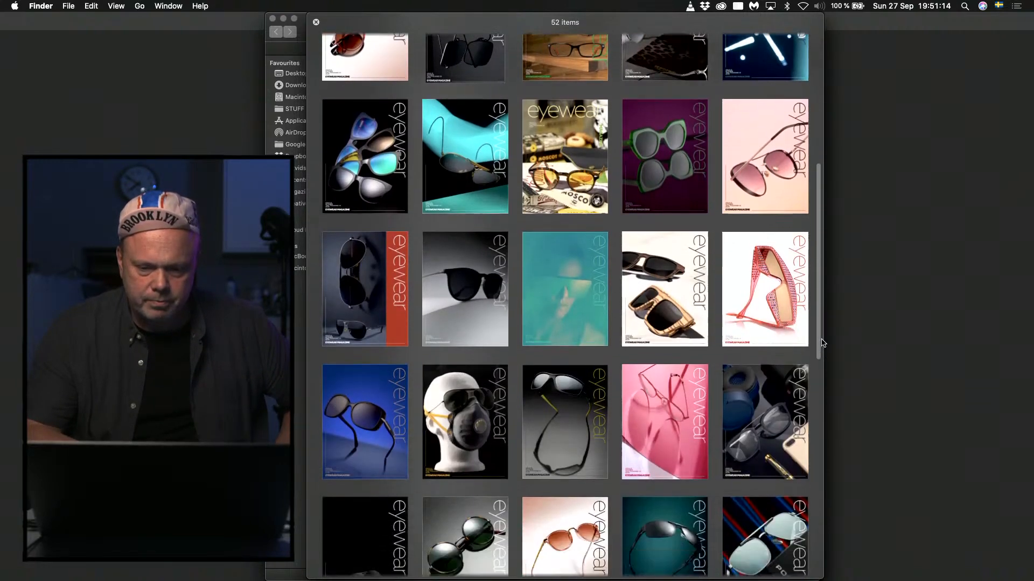
pyautogui.scroll(-2, 822, 343)
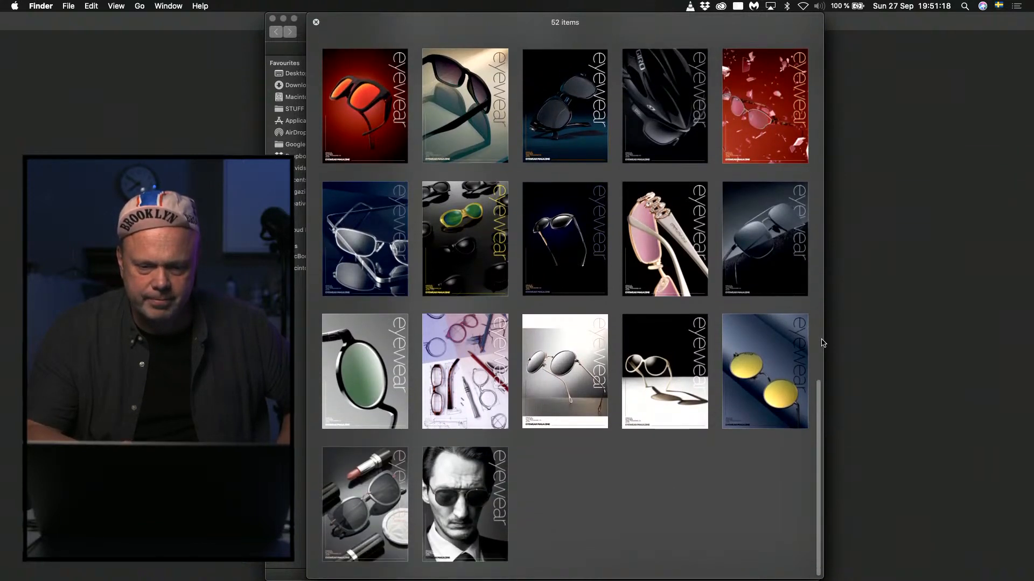
pyautogui.scroll(3, 822, 343)
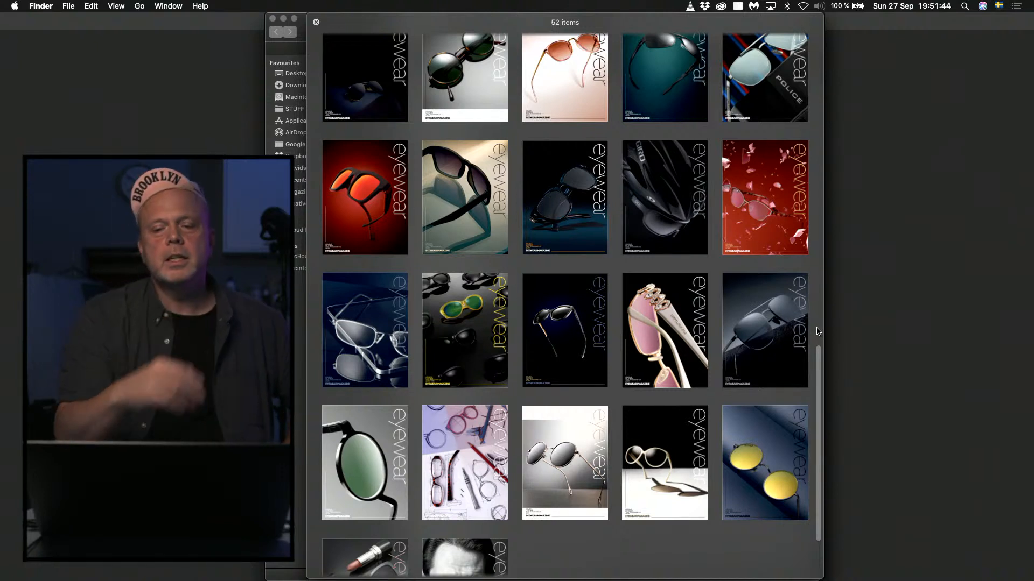
pyautogui.scroll(4, 818, 332)
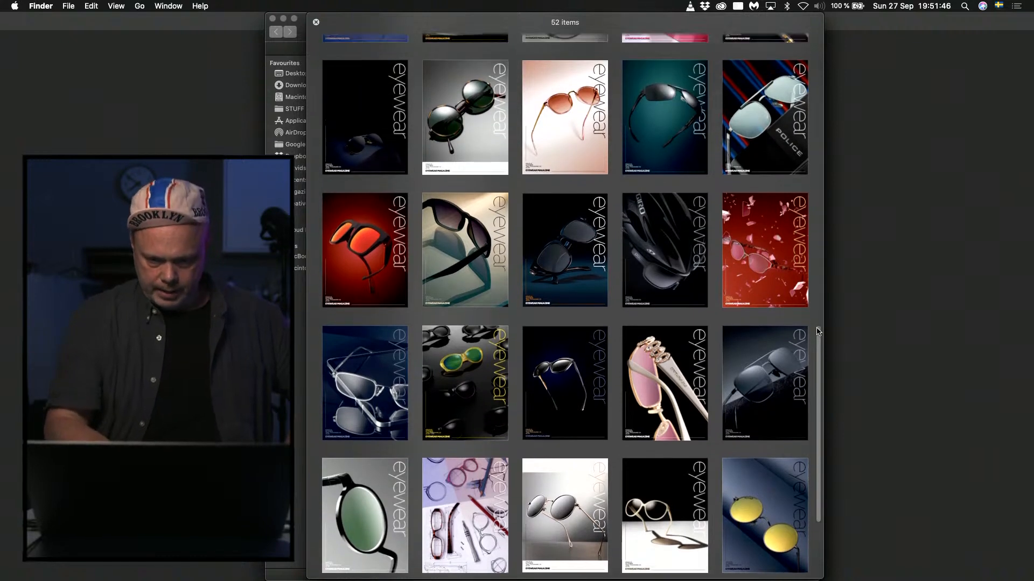
pyautogui.scroll(3, 819, 331)
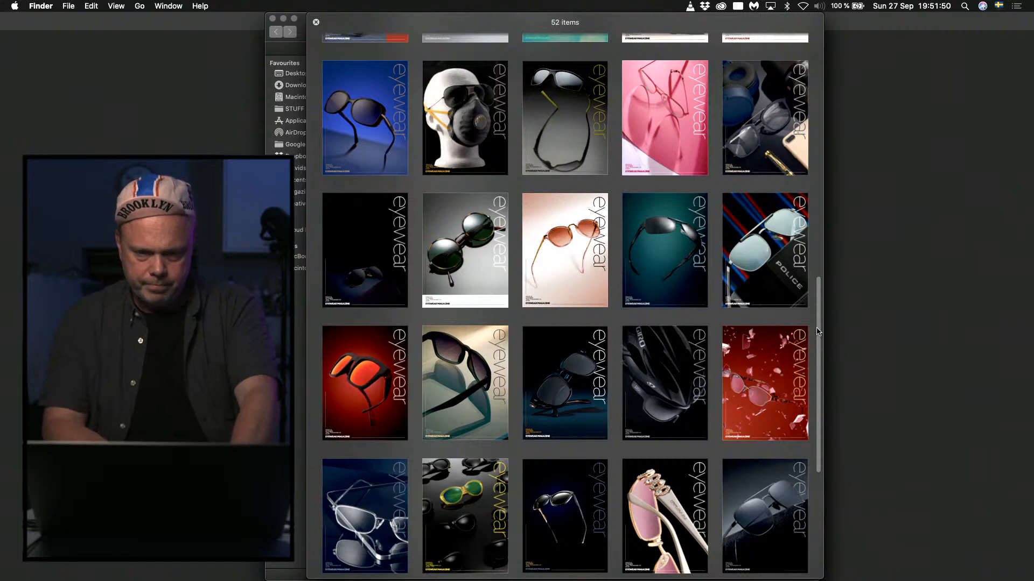
pyautogui.press('space')
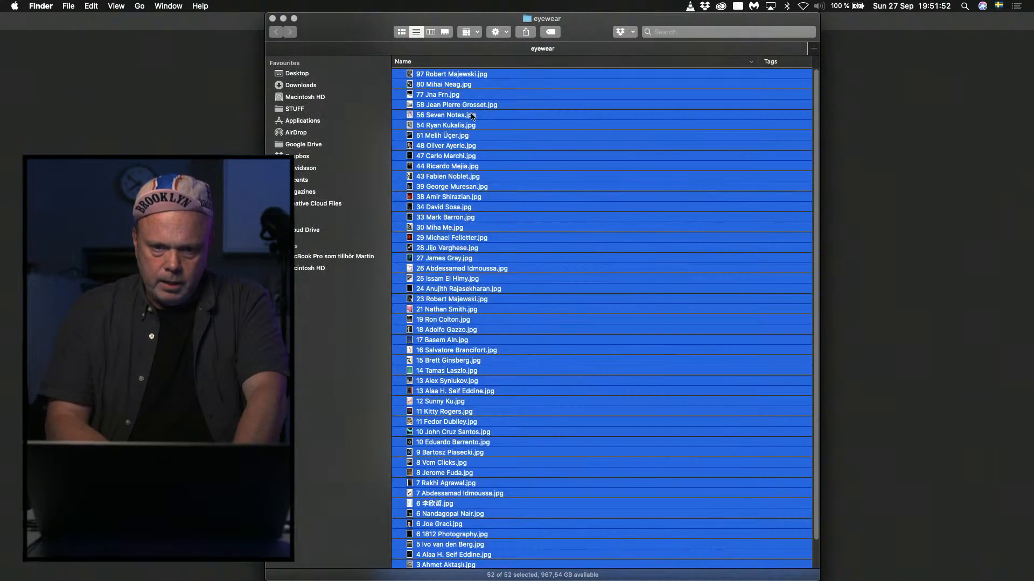
# Preview cover number 97 on its own and flick through the following covers to number 43.
pyautogui.click(454, 102)
pyautogui.click(421, 75)
pyautogui.press('space')
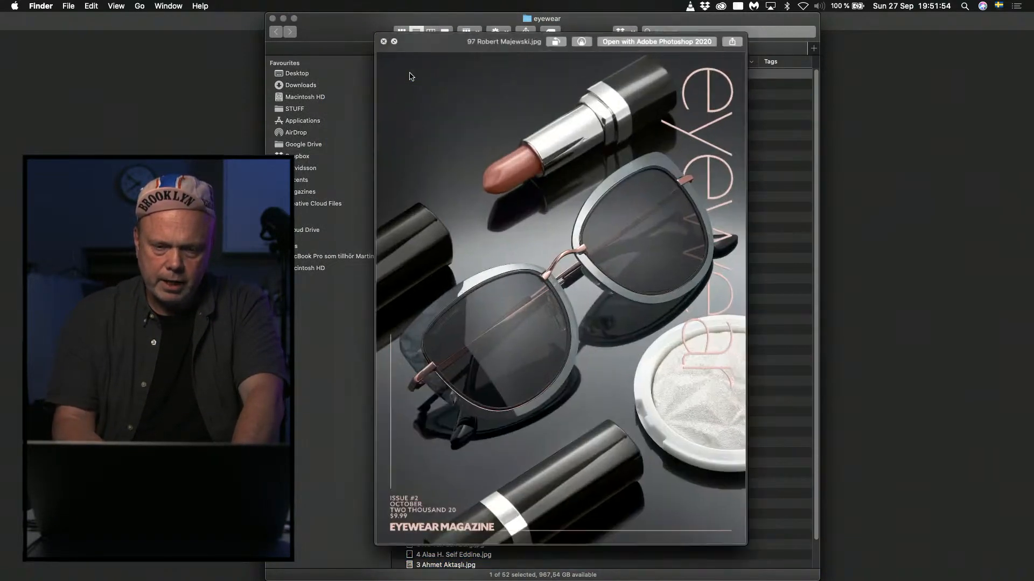
pyautogui.press('Down')
pyautogui.press('Down')
pyautogui.press('Down')
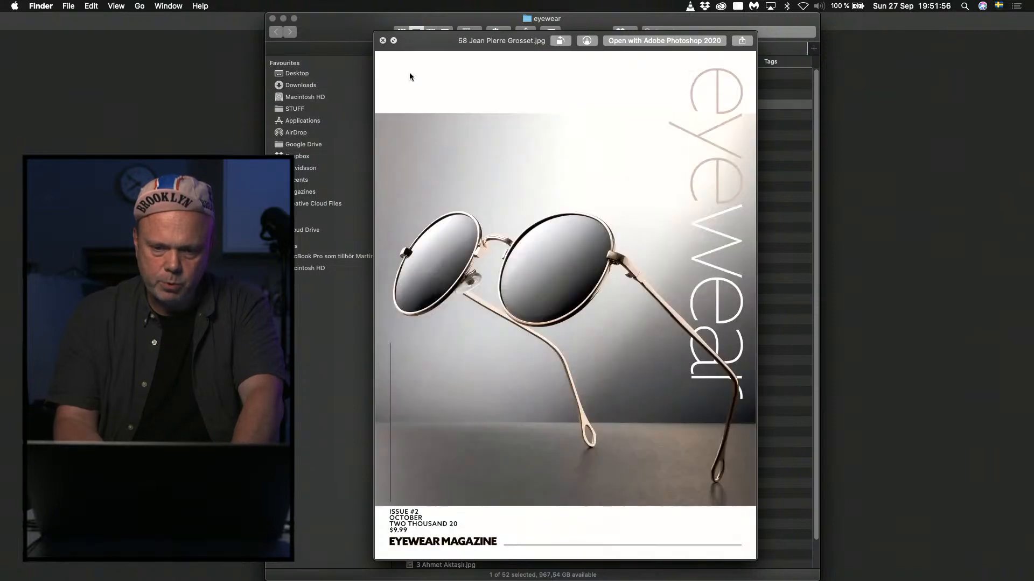
pyautogui.press('Down')
pyautogui.press('Down')
pyautogui.press('Down')
pyautogui.press('Down')
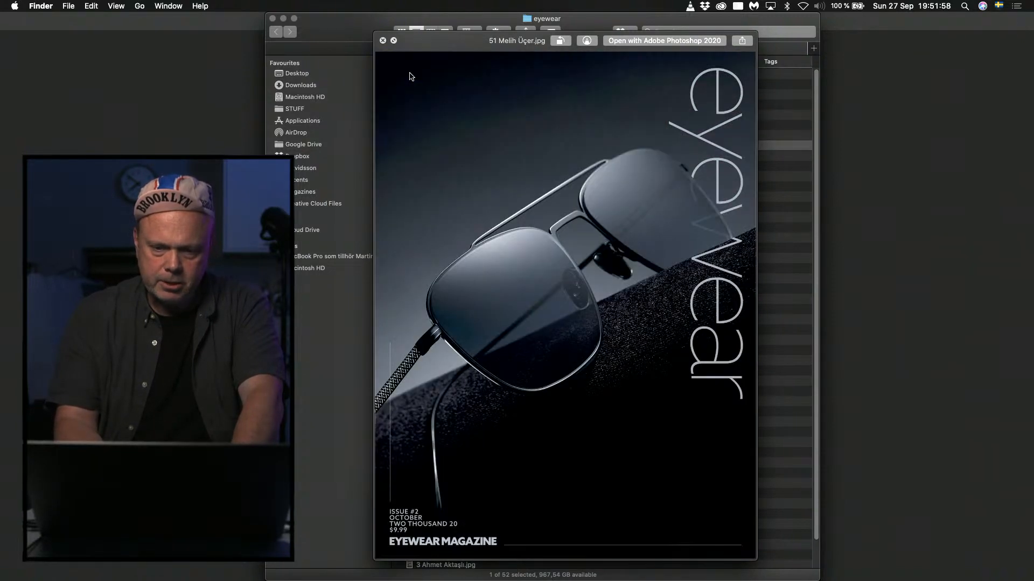
# Flick through the cover previews after number 43 down to number 17.
pyautogui.press('Down')
pyautogui.press('Down')
pyautogui.press('Down')
pyautogui.press('Down')
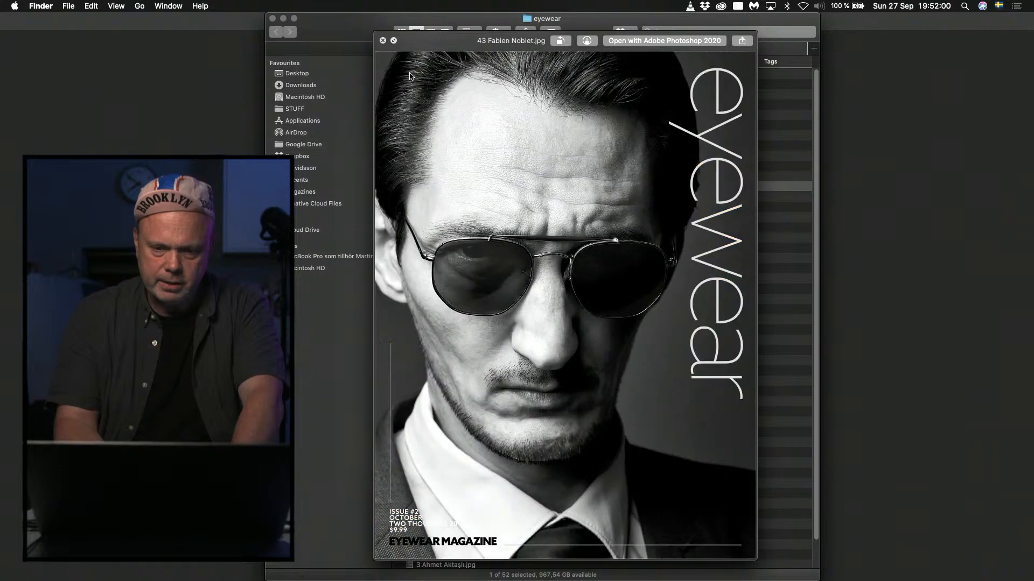
pyautogui.press('Down')
pyautogui.press('Down')
pyautogui.press('Down')
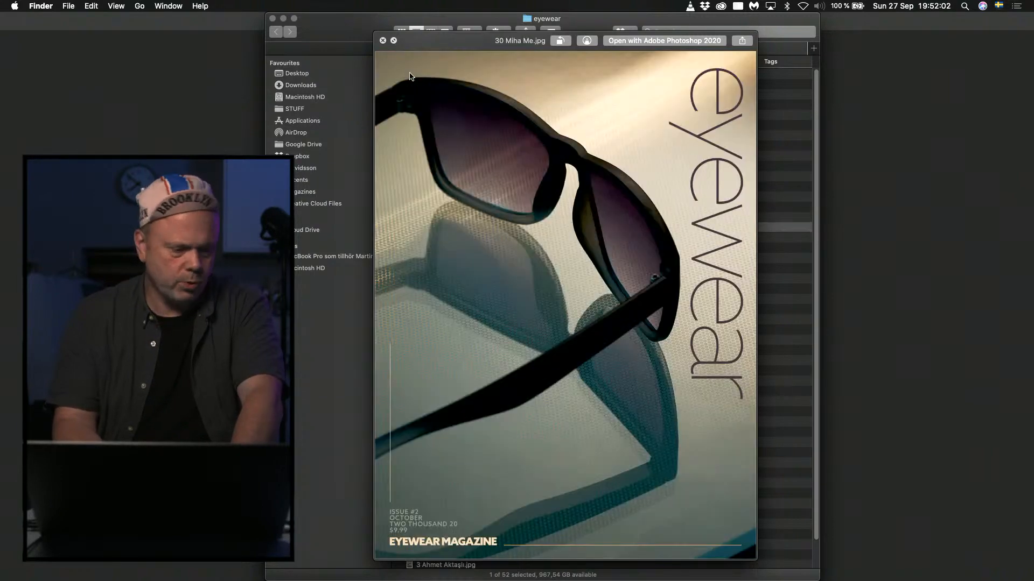
pyautogui.press('Down')
pyautogui.press('Down')
pyautogui.press('Down')
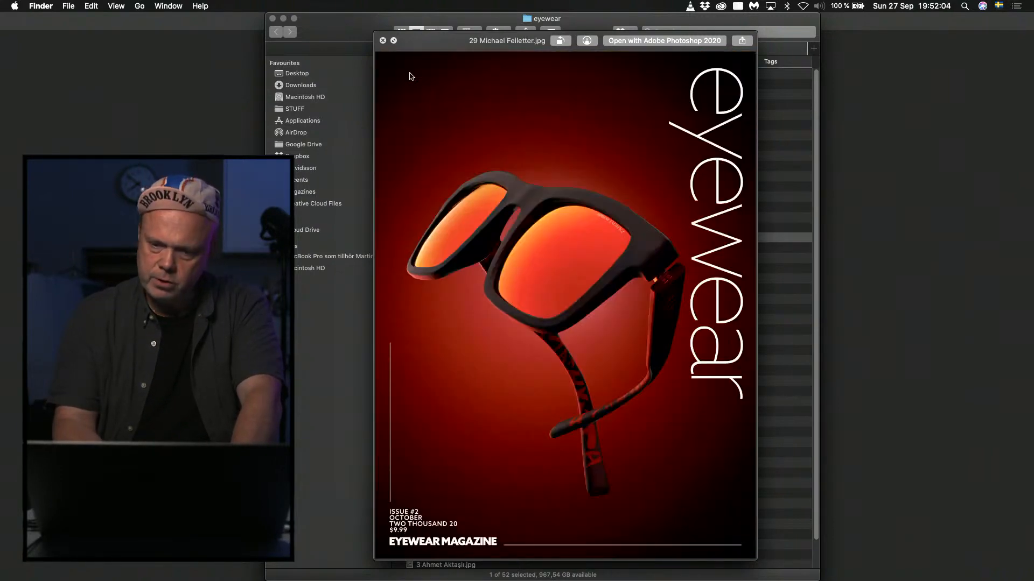
pyautogui.press('Down')
pyautogui.press('Down')
pyautogui.press('Down')
pyautogui.press('Down')
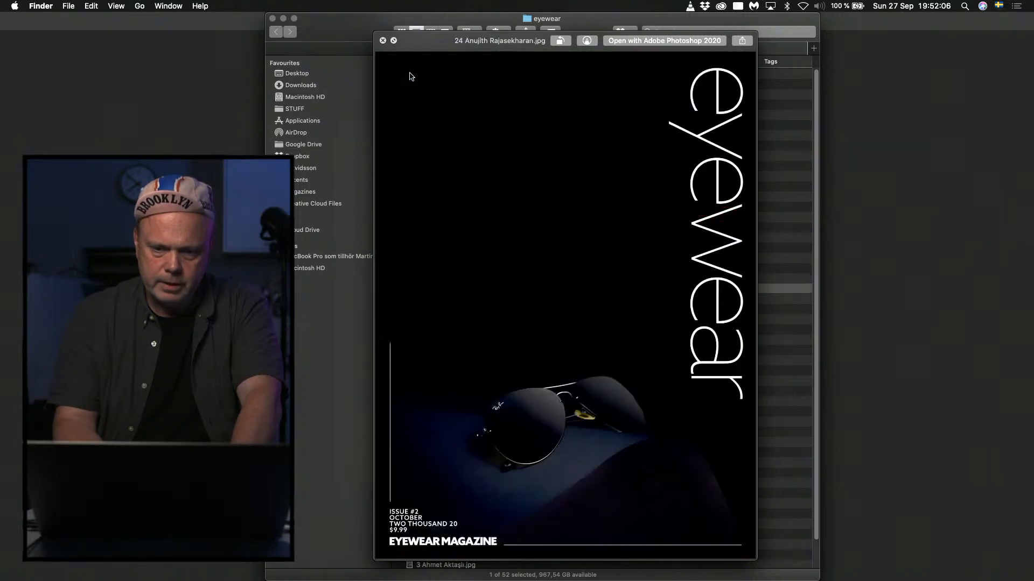
# Flick through the remaining cover previews to number 0, go back to number 4 and close the preview.
pyautogui.press('Down')
pyautogui.press('Down')
pyautogui.press('Down')
pyautogui.press('Down')
pyautogui.press('Down')
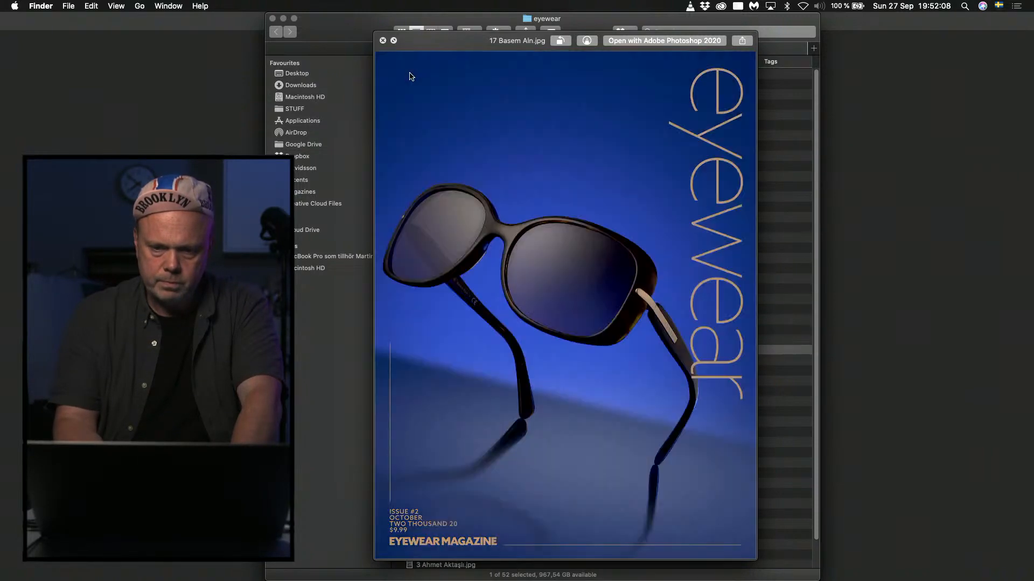
pyautogui.press('Down')
pyautogui.press('Down')
pyautogui.press('Down')
pyautogui.press('Down')
pyautogui.press('Down')
pyautogui.press('Down')
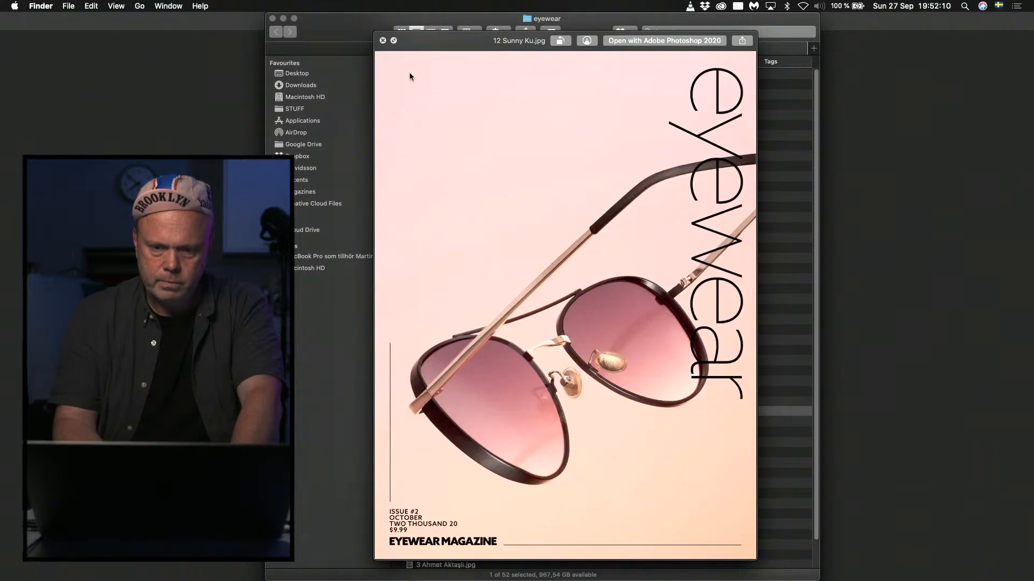
pyautogui.press('Down')
pyautogui.press('Down')
pyautogui.press('Down')
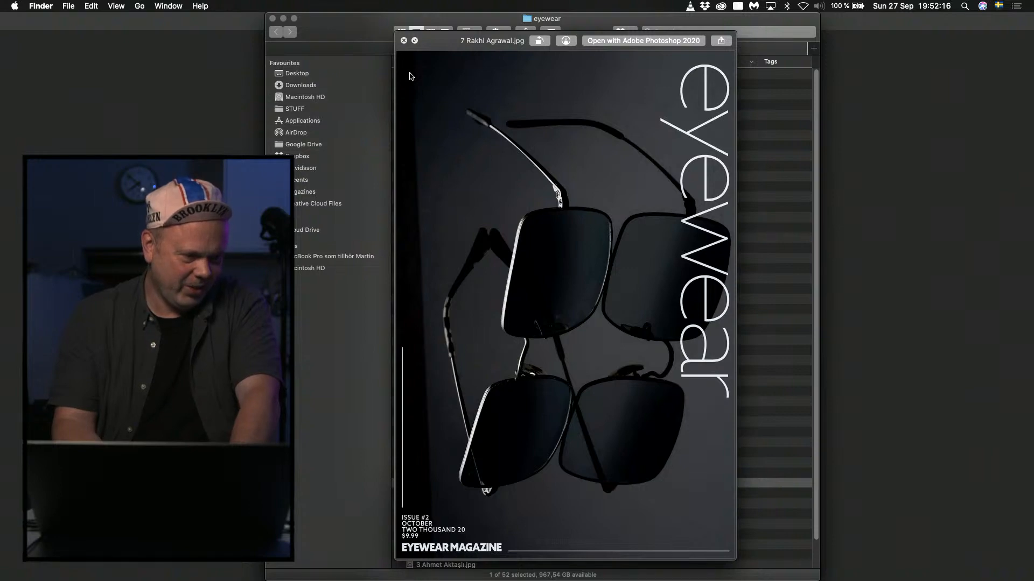
pyautogui.press('Down')
pyautogui.press('Down')
pyautogui.press('Down')
pyautogui.press('Down')
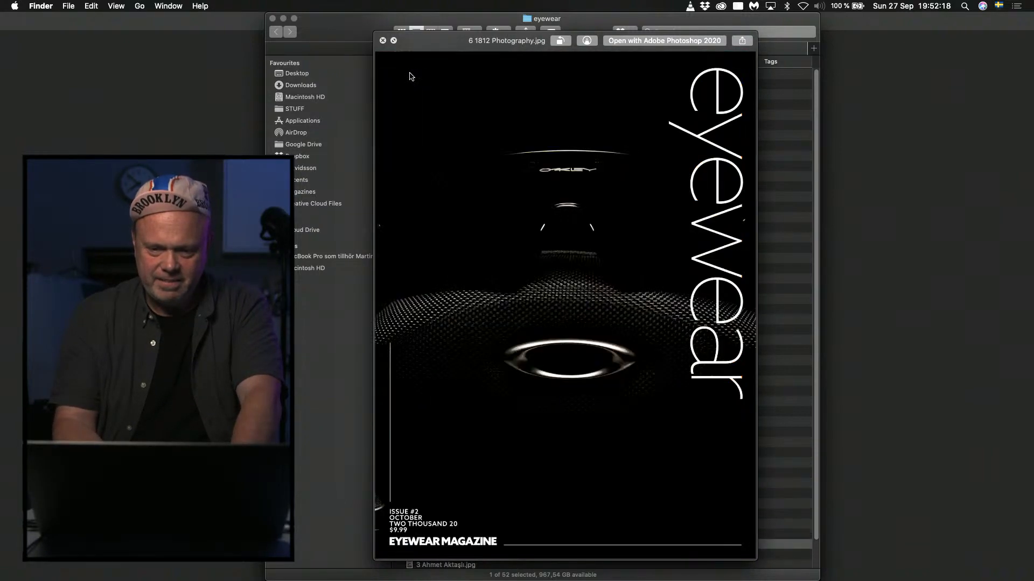
pyautogui.press('Down')
pyautogui.press('Down')
pyautogui.press('Down')
pyautogui.press('Down')
pyautogui.press('Down')
pyautogui.press('Down')
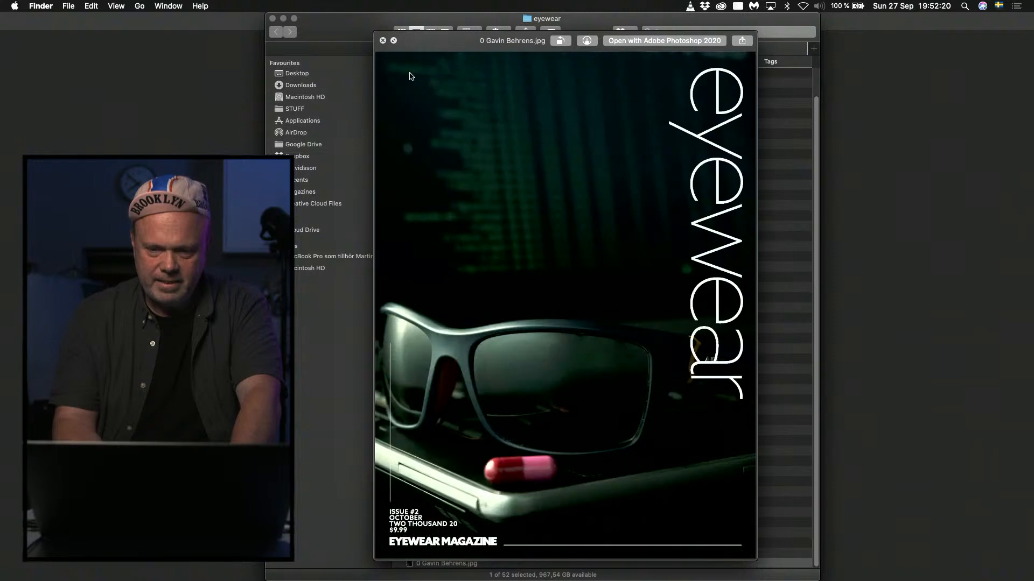
pyautogui.press('Up')
pyautogui.press('Up')
pyautogui.press('Up')
pyautogui.press('Up')
pyautogui.press('space')
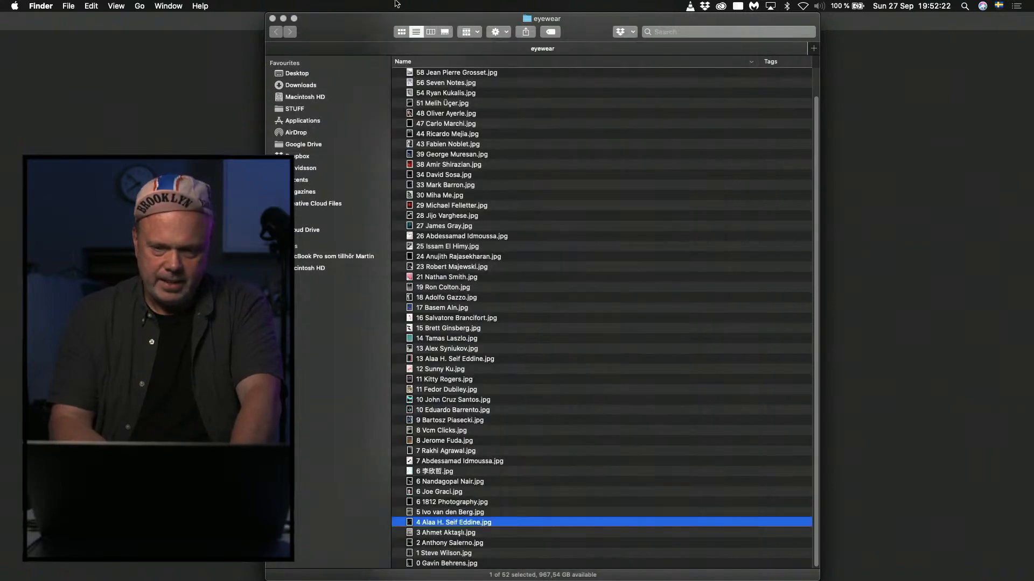
# Preview the highest-numbered covers again one by one, from number 97 to number 54.
pyautogui.scroll(3, 491, 162)
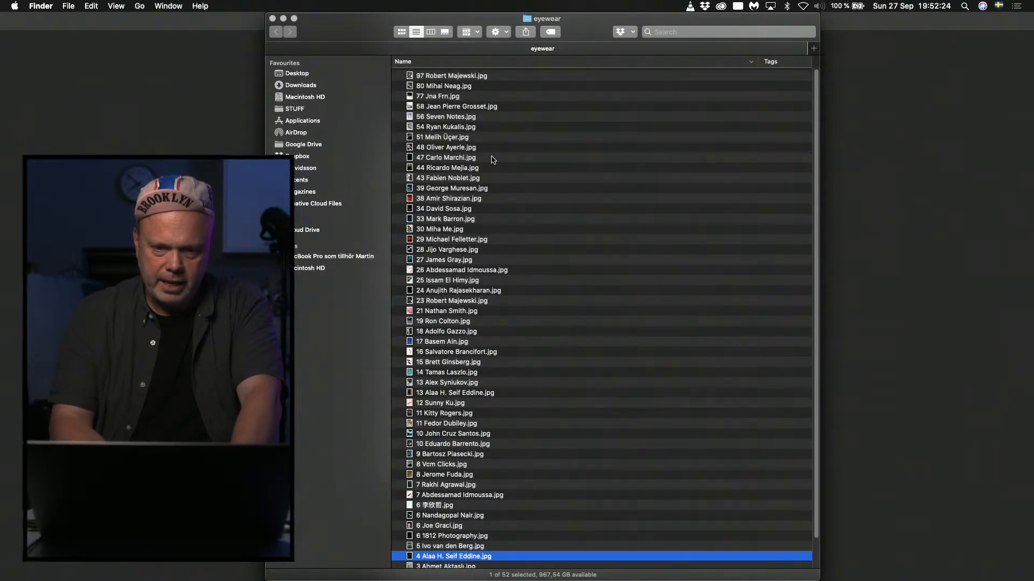
pyautogui.click(452, 78)
pyautogui.press('space')
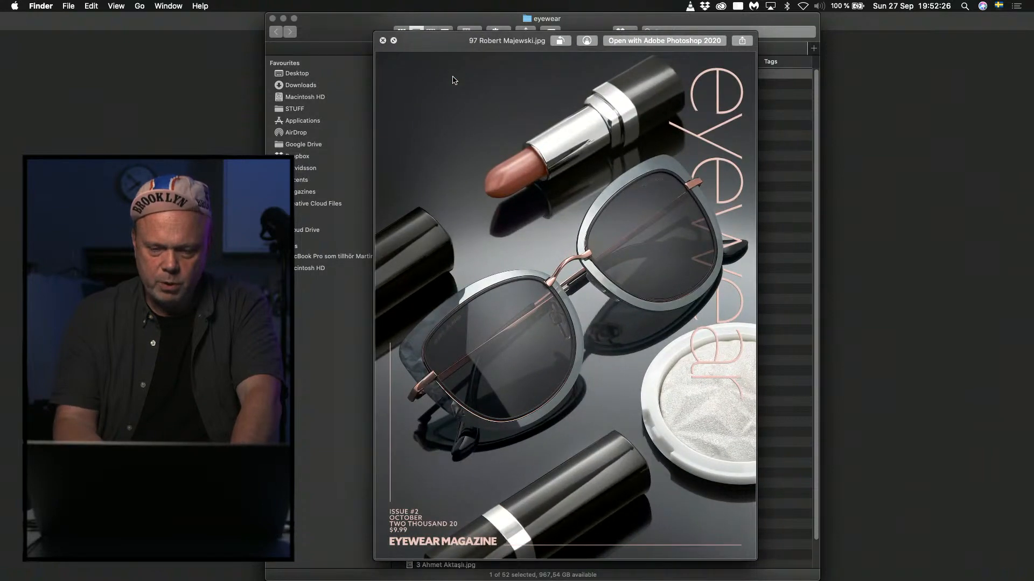
pyautogui.press('Down')
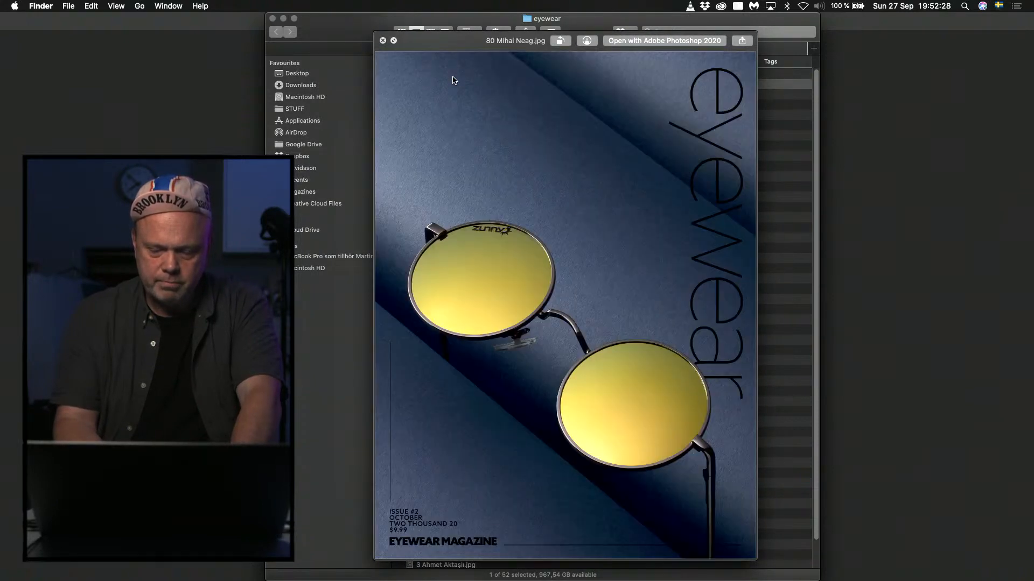
pyautogui.press('Down')
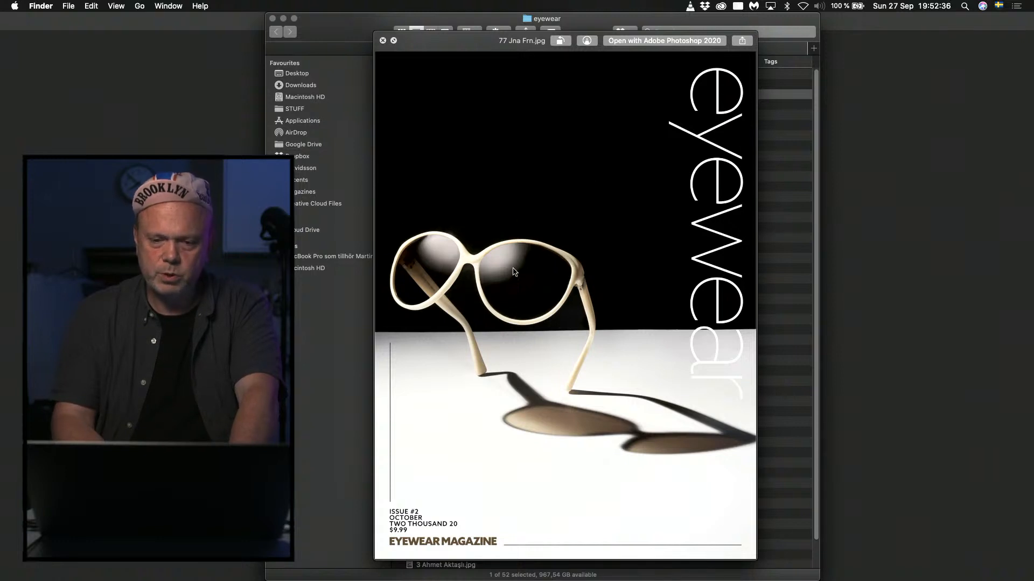
pyautogui.press('Down')
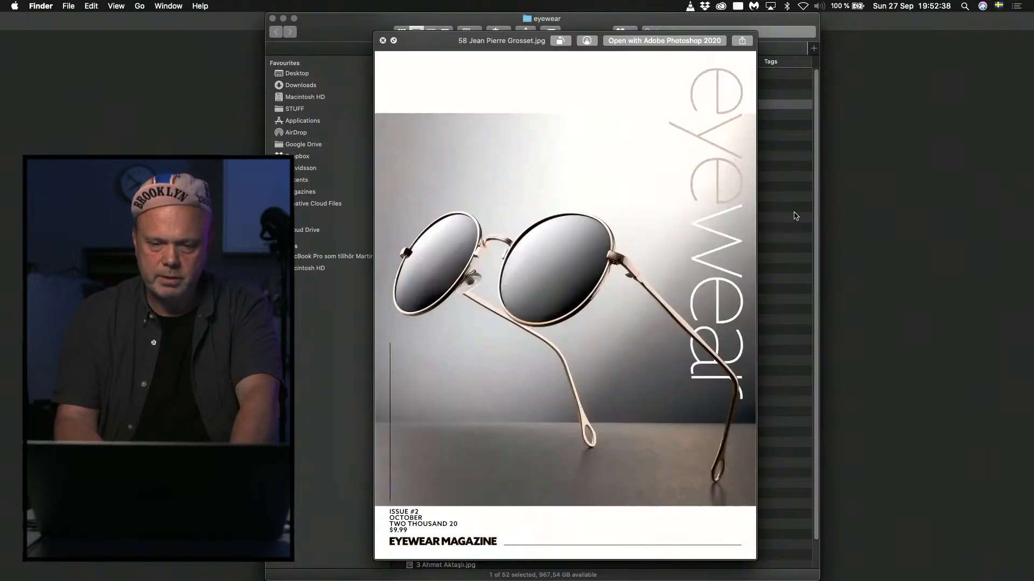
pyautogui.press('Down')
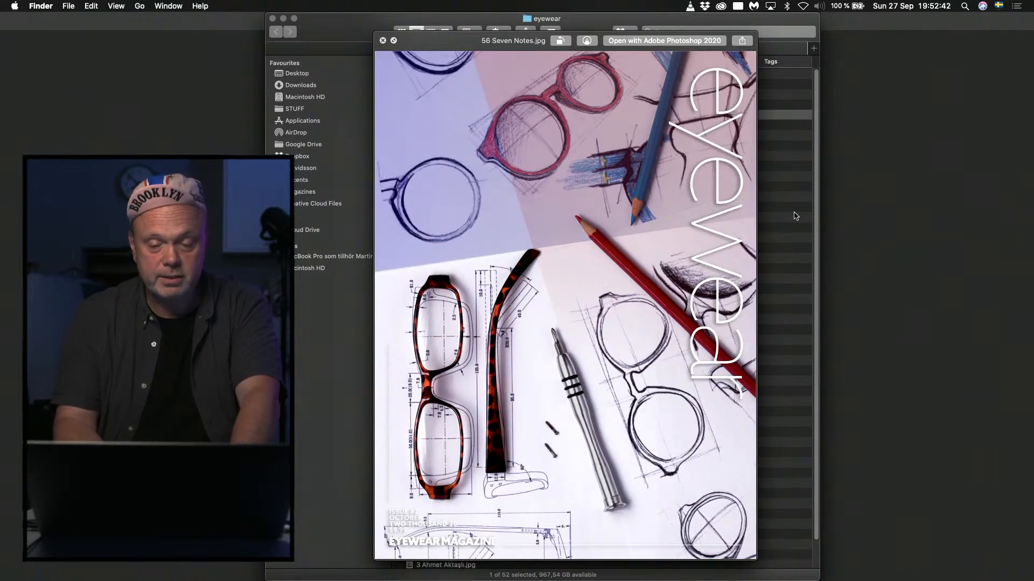
pyautogui.press('Down')
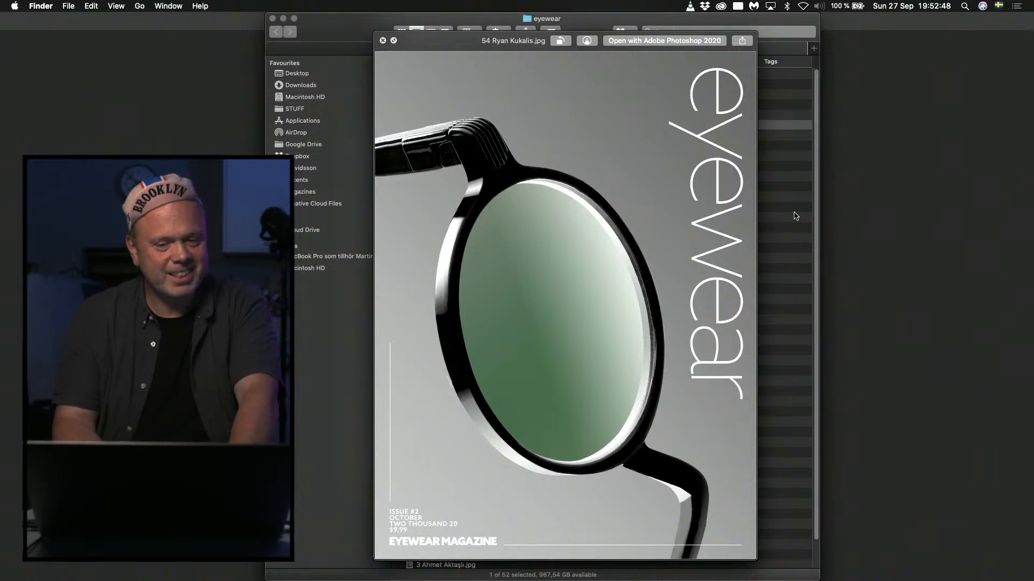
# Compare covers number 54 and number 51 by switching back and forth between their previews.
pyautogui.press('Down')
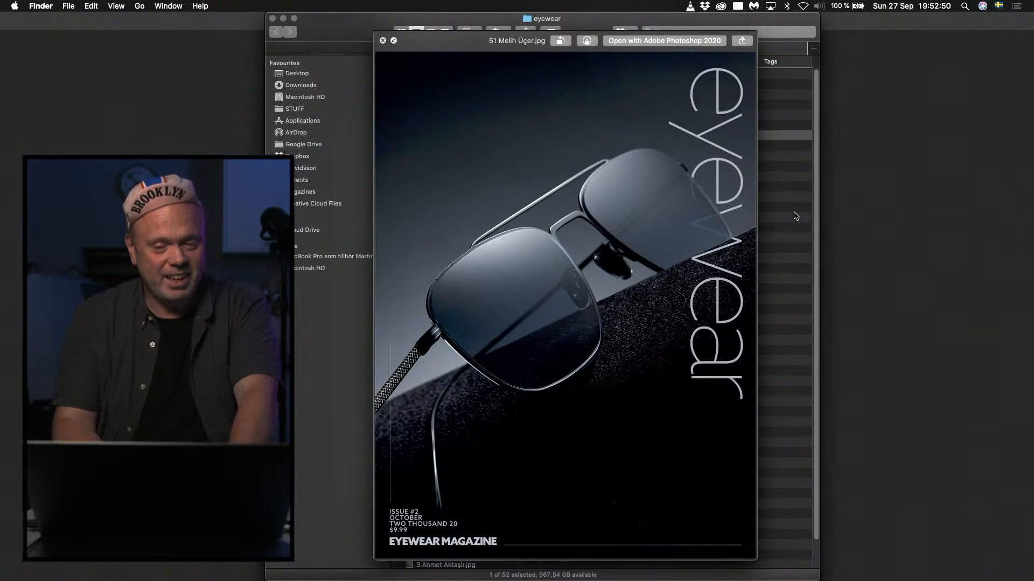
pyautogui.press('Up')
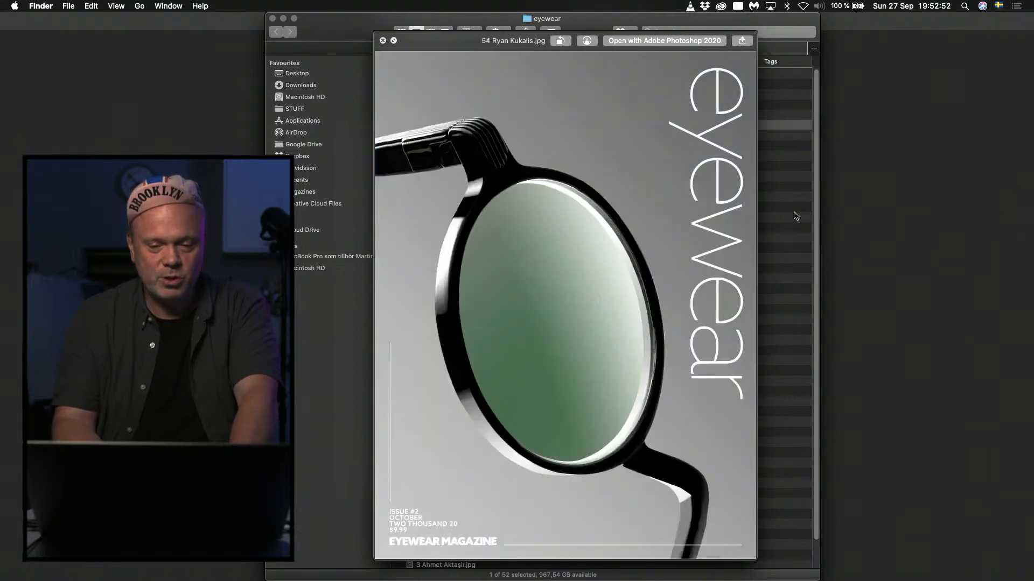
pyautogui.press('Down')
pyautogui.press('Up')
pyautogui.press('Down')
pyautogui.press('Up')
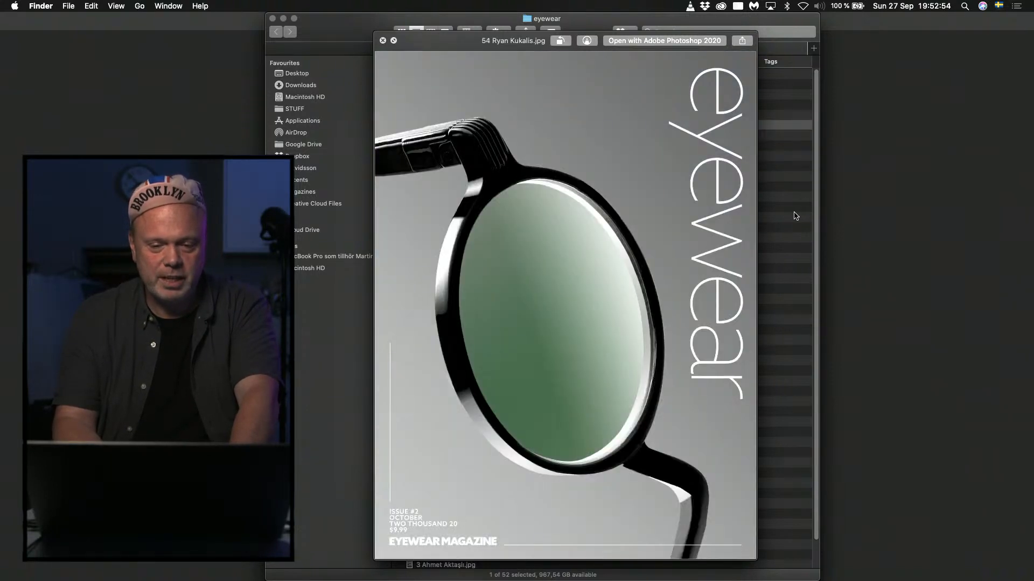
pyautogui.press('Down')
pyautogui.press('Up')
# Flick through the cover previews from number 51 to number 39, revisiting number 44 along the way.
pyautogui.press('Down')
pyautogui.press('Down')
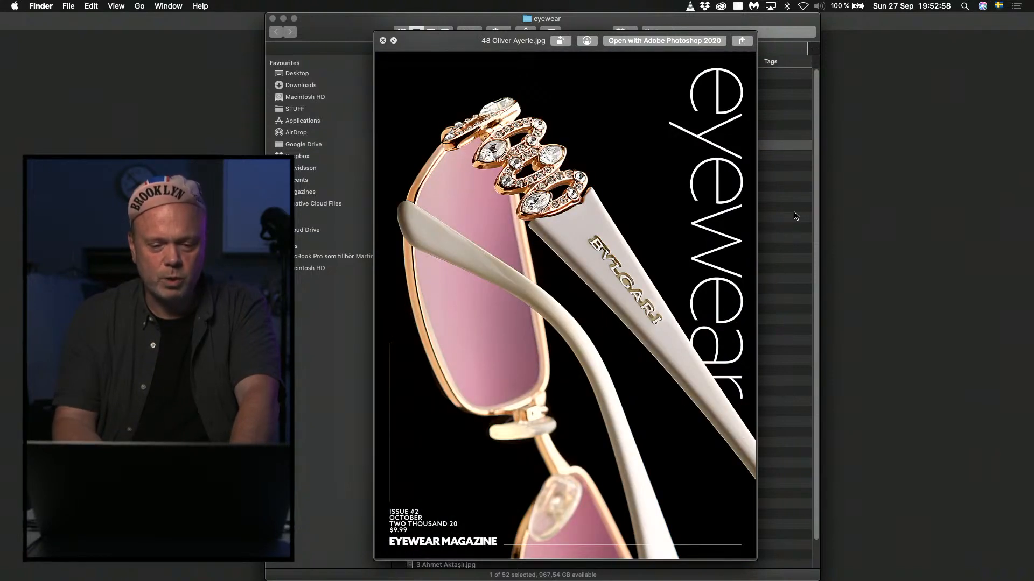
pyautogui.press('Down')
pyautogui.press('Down')
pyautogui.press('Down')
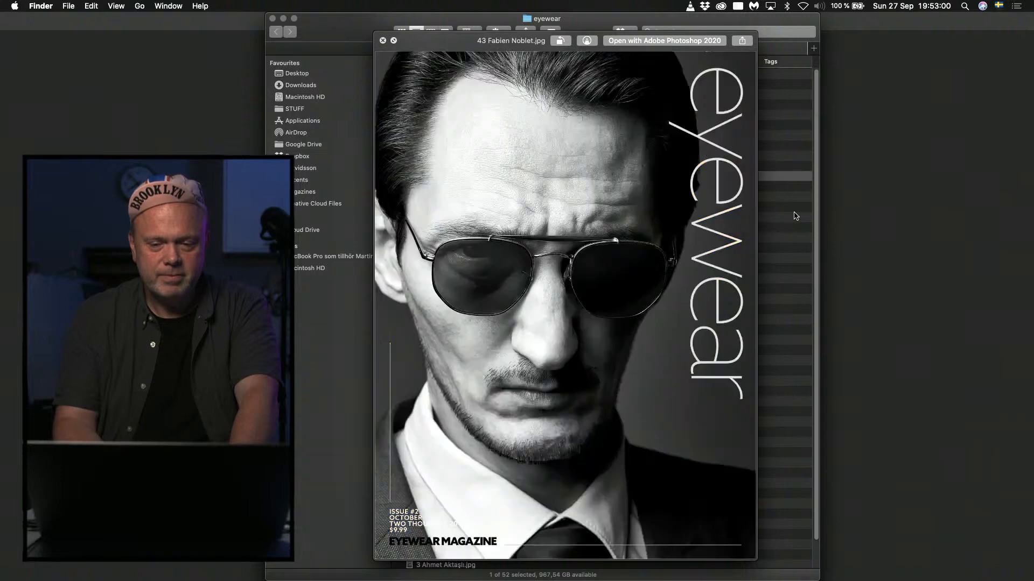
pyautogui.press('Up')
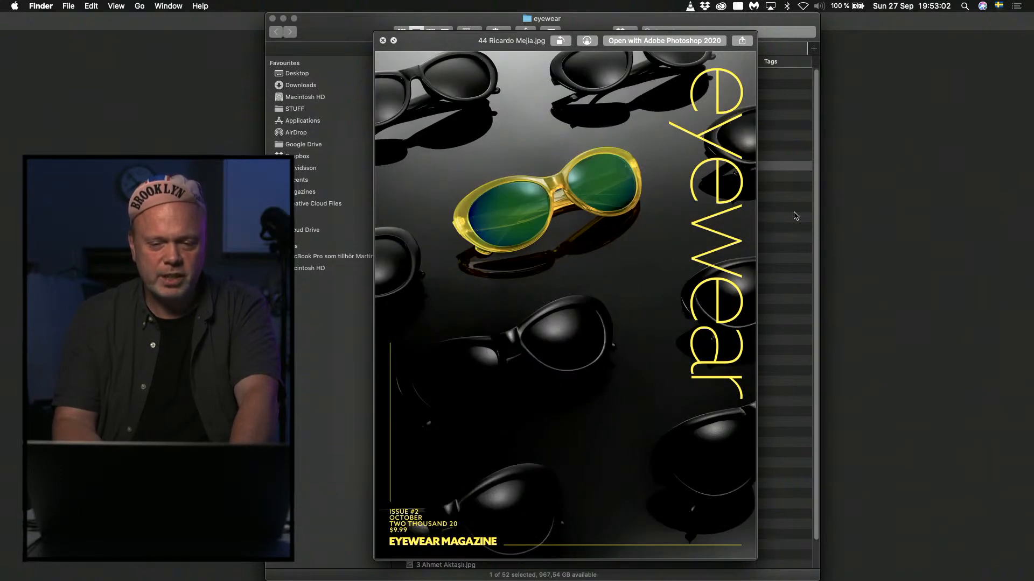
pyautogui.press('Down')
pyautogui.press('Down')
pyautogui.press('Down')
pyautogui.press('Down')
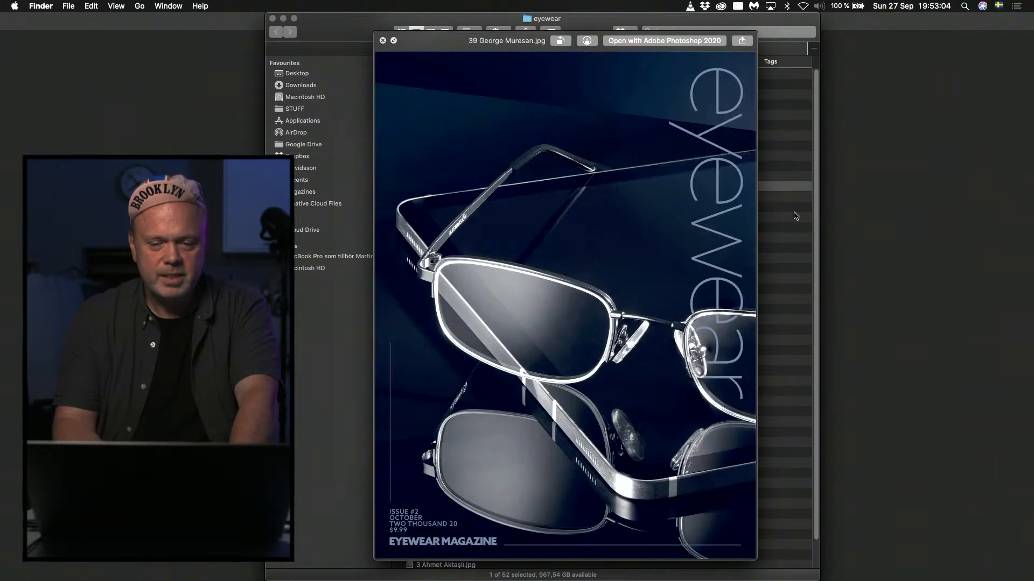
# Flick through the cover previews after number 39 down to number 21.
pyautogui.press('Down')
pyautogui.press('Down')
pyautogui.press('Down')
pyautogui.press('Down')
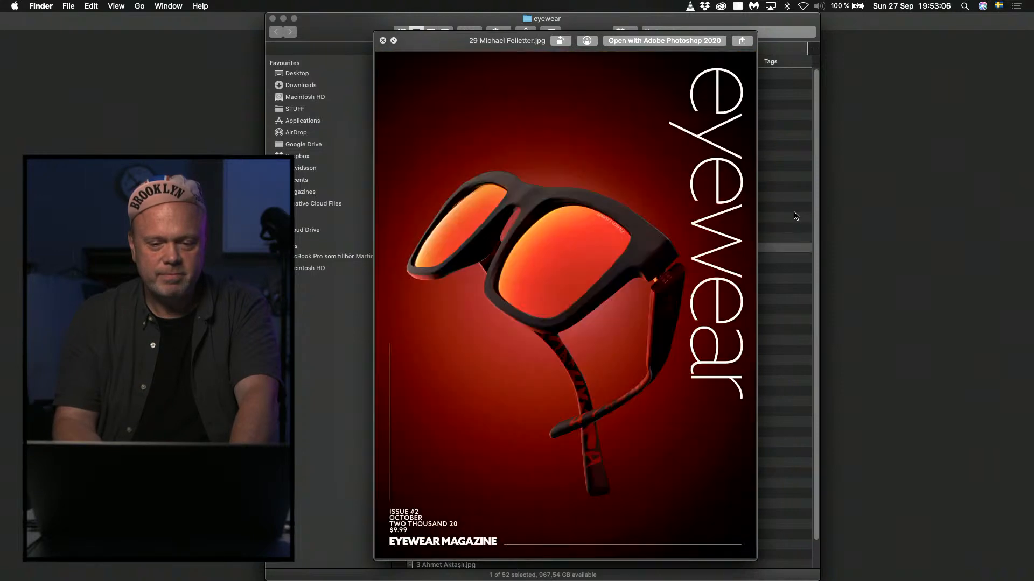
pyautogui.press('Down')
pyautogui.press('Down')
pyautogui.press('Down')
pyautogui.press('Down')
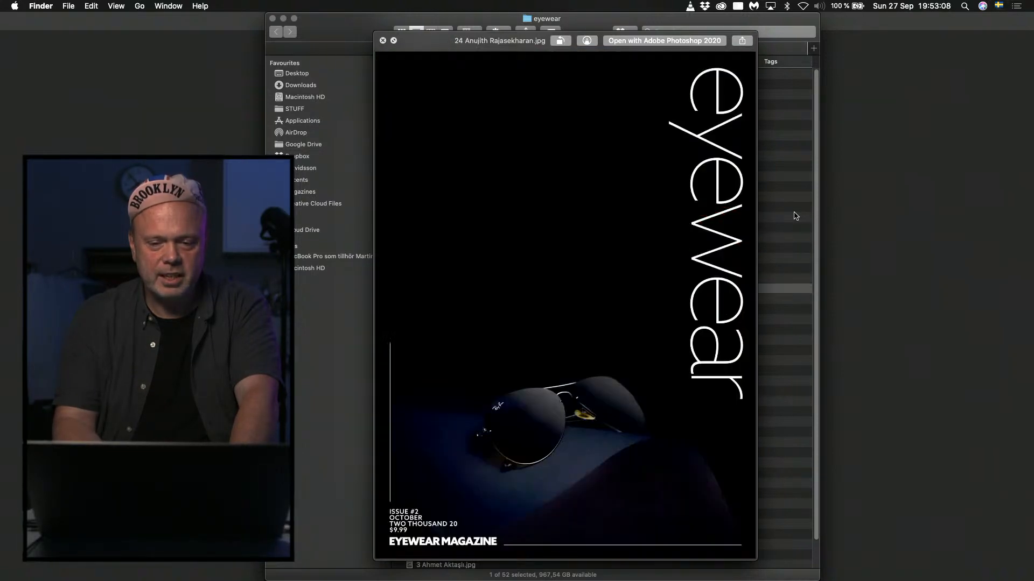
pyautogui.press('Down')
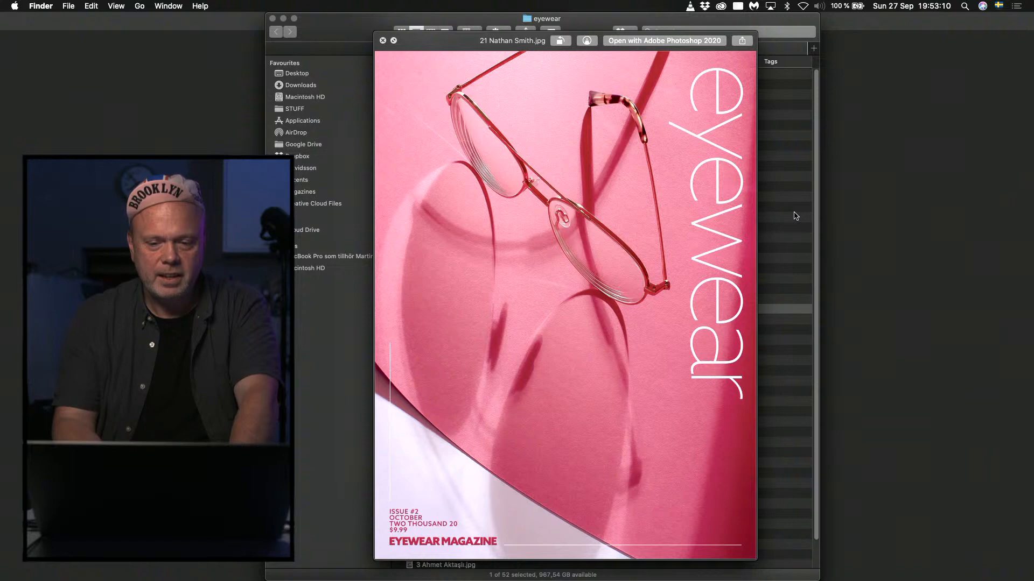
# Go back through the previews from cover number 21 to number 27, comparing the neighbouring covers.
pyautogui.press('Up')
pyautogui.press('Up')
pyautogui.press('Up')
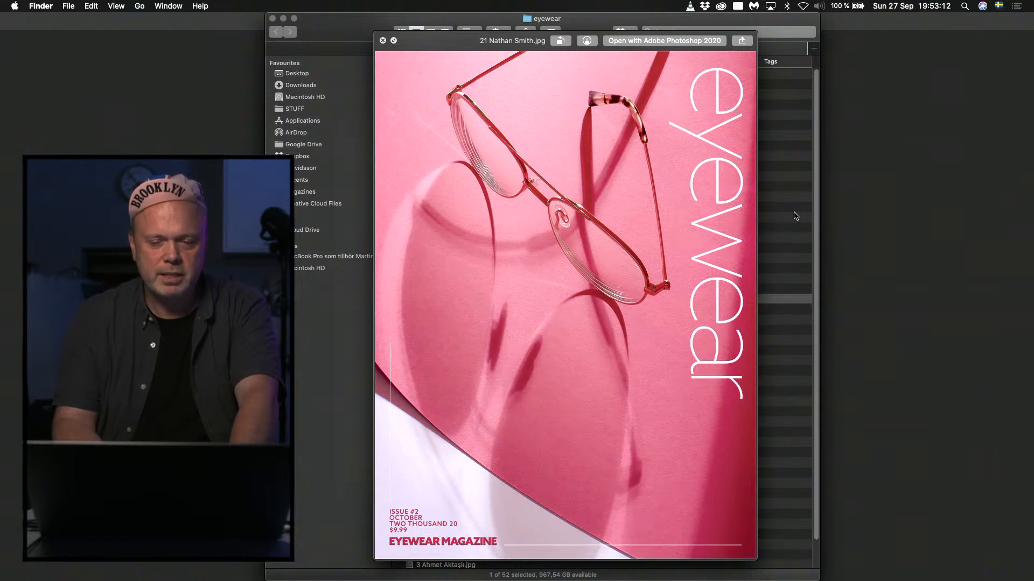
pyautogui.press('Down')
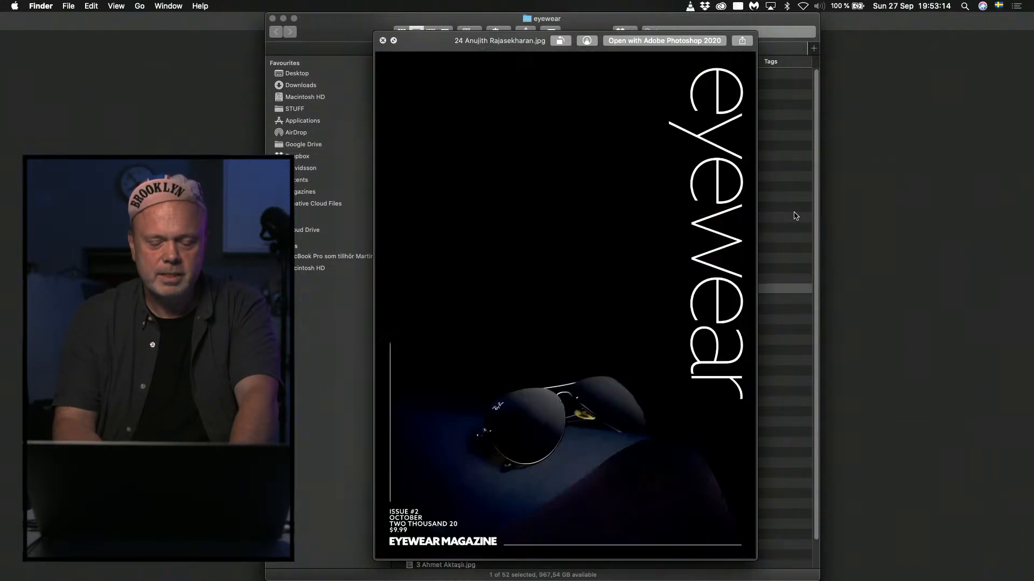
pyautogui.press('Up')
pyautogui.press('Up')
pyautogui.press('Up')
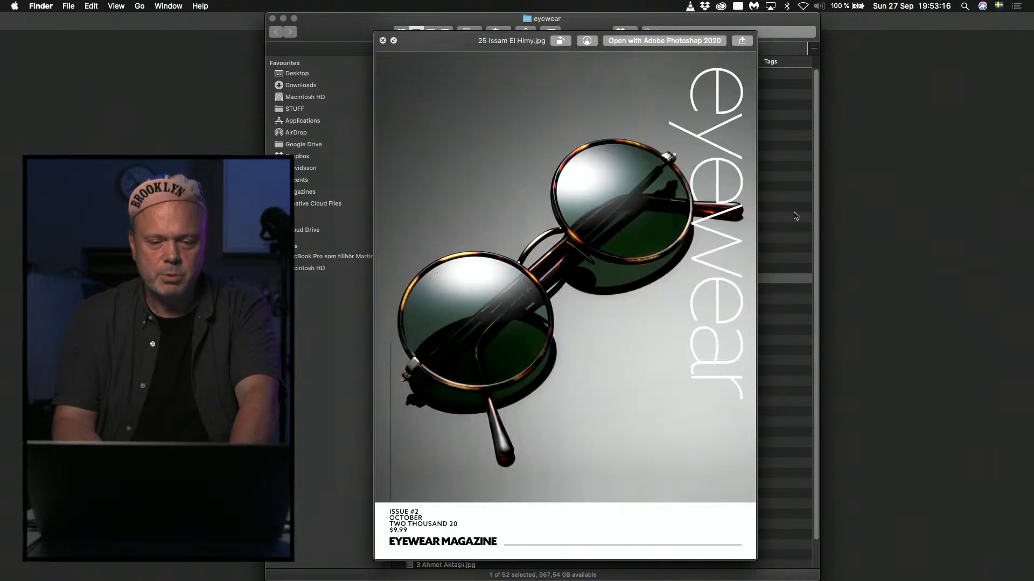
pyautogui.press('Up')
pyautogui.press('Down')
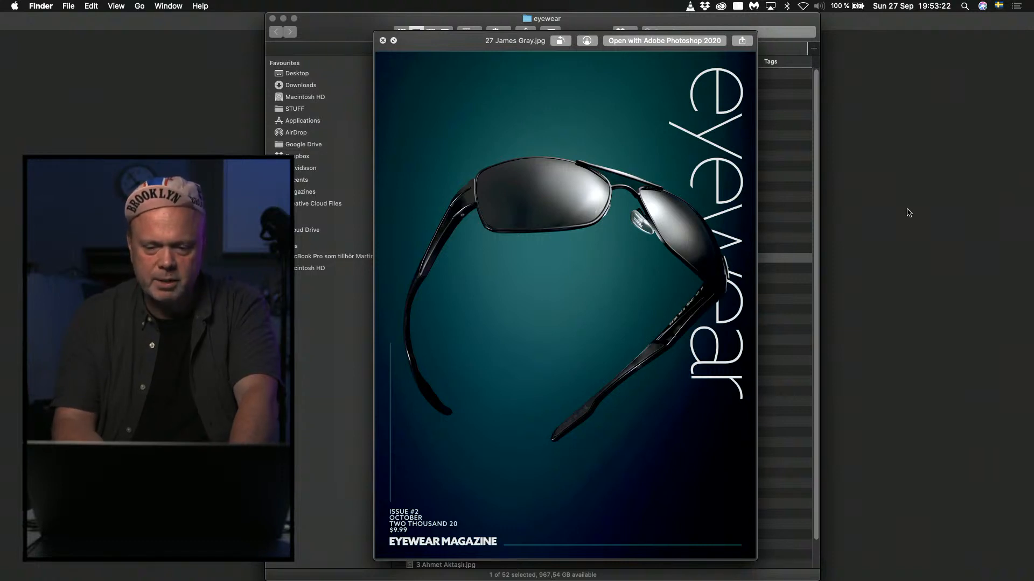
# Review the cover previews in reverse order from number 28 back to number 39.
pyautogui.press('Up')
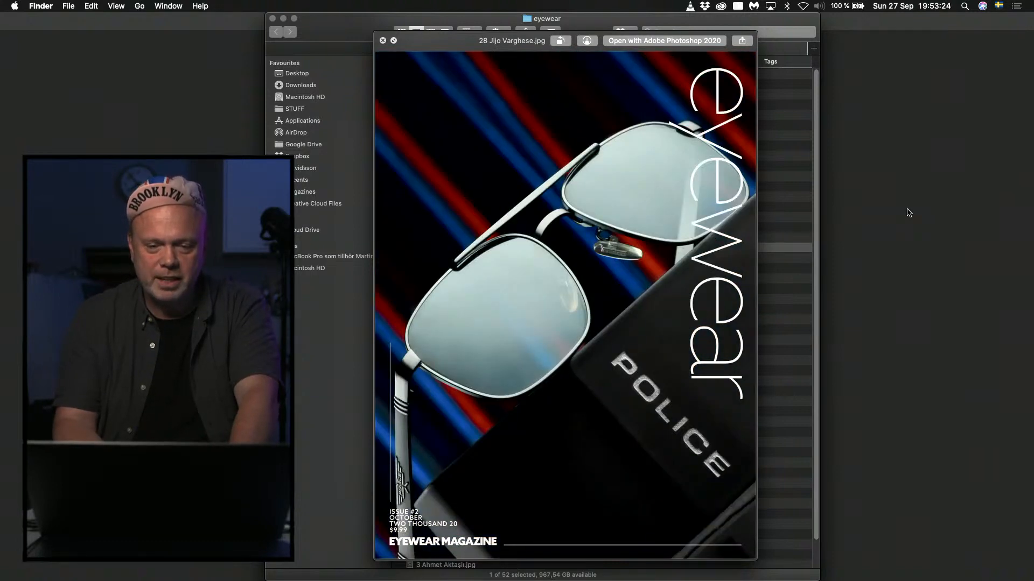
pyautogui.press('Up')
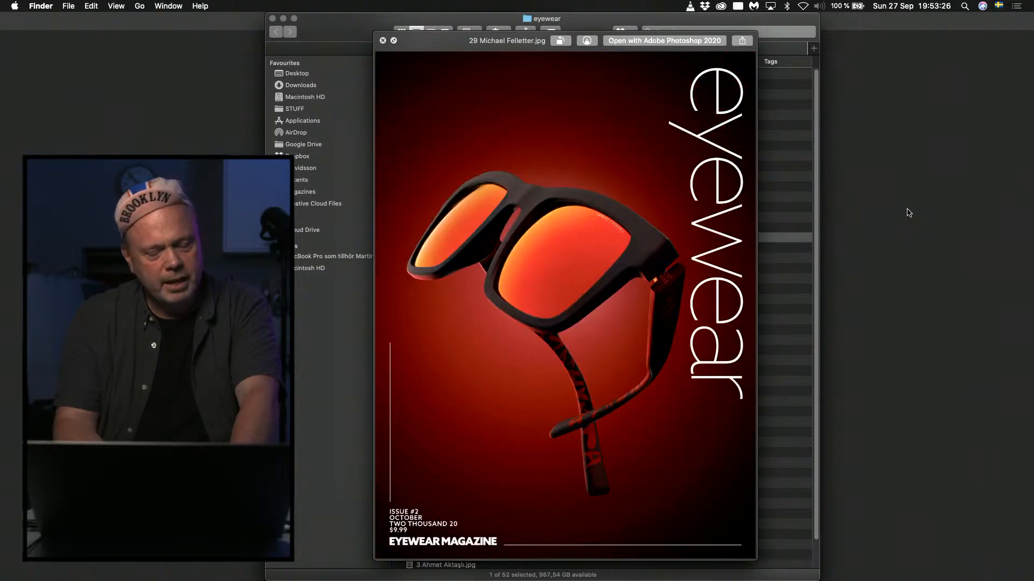
pyautogui.press('Up')
pyautogui.press('Up')
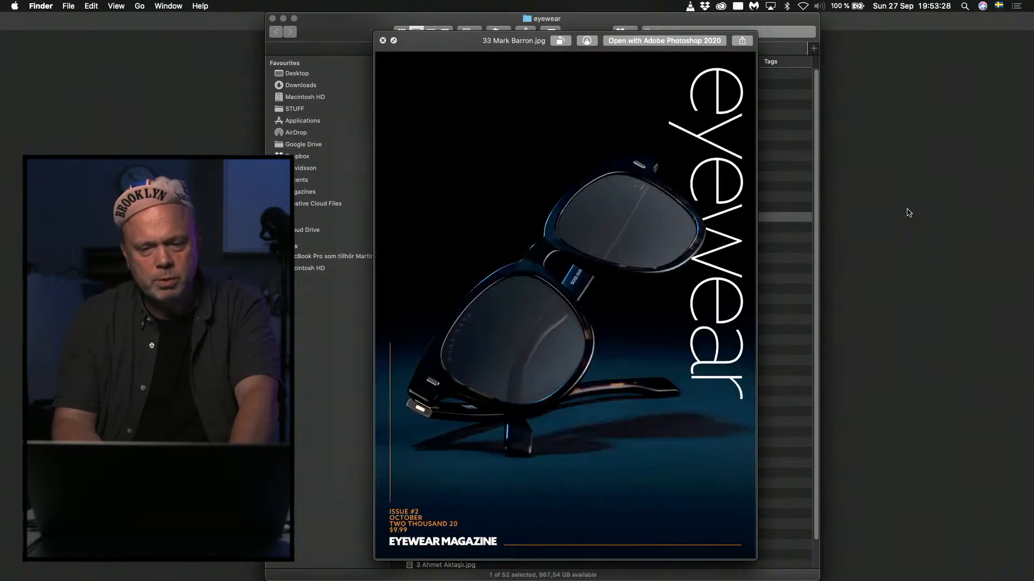
pyautogui.press('Up')
pyautogui.press('Up')
pyautogui.press('Up')
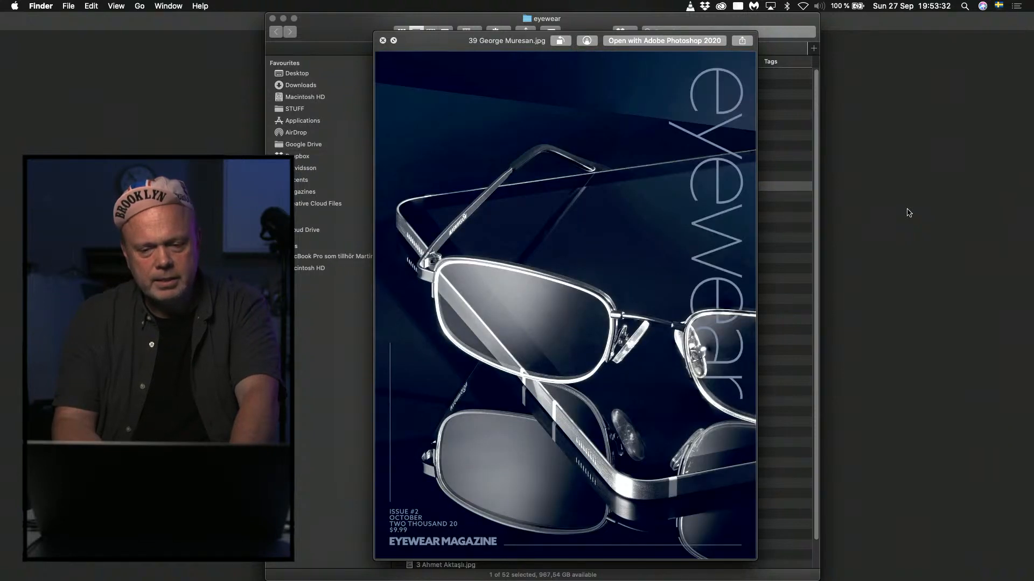
# Continue back through the previews from cover number 43 to number 54.
pyautogui.press('Up')
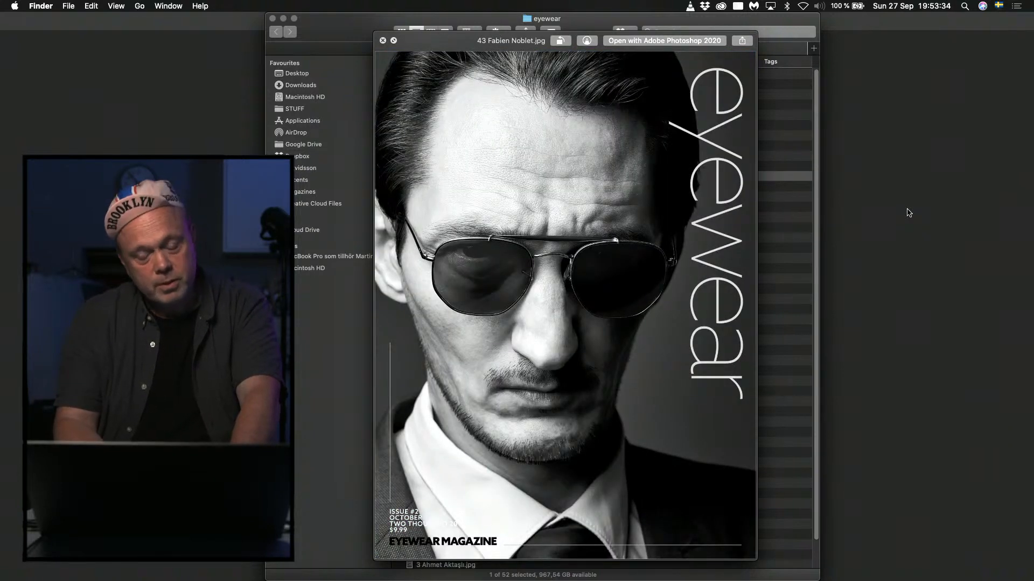
pyautogui.press('Up')
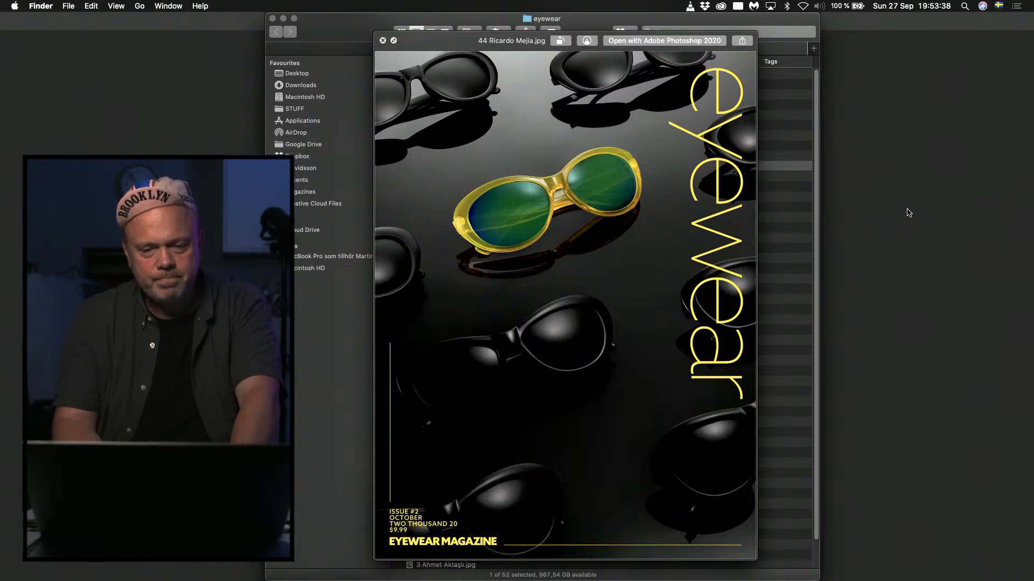
pyautogui.press('Up')
pyautogui.press('Up')
pyautogui.press('Up')
pyautogui.press('Up')
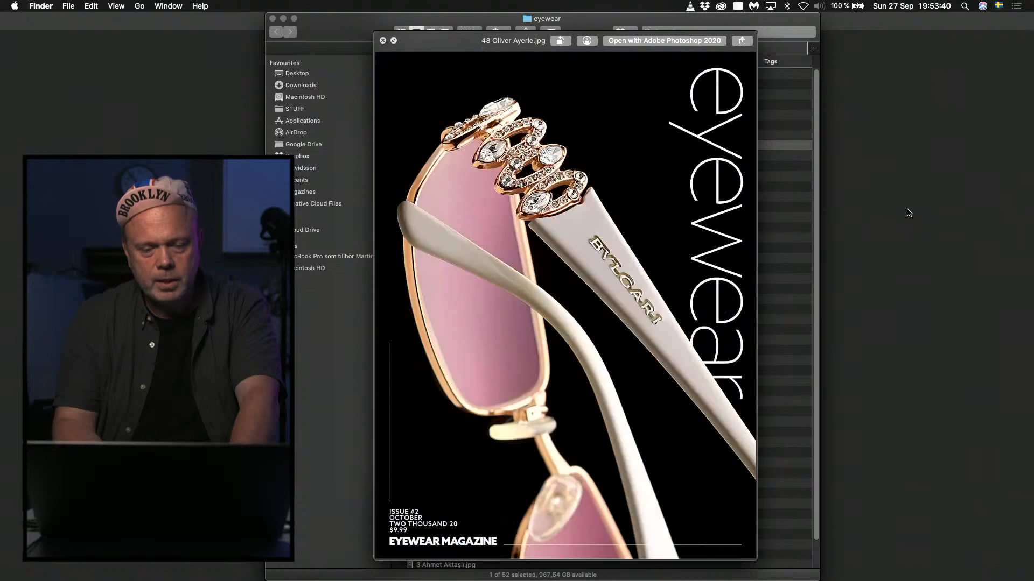
pyautogui.press('Up')
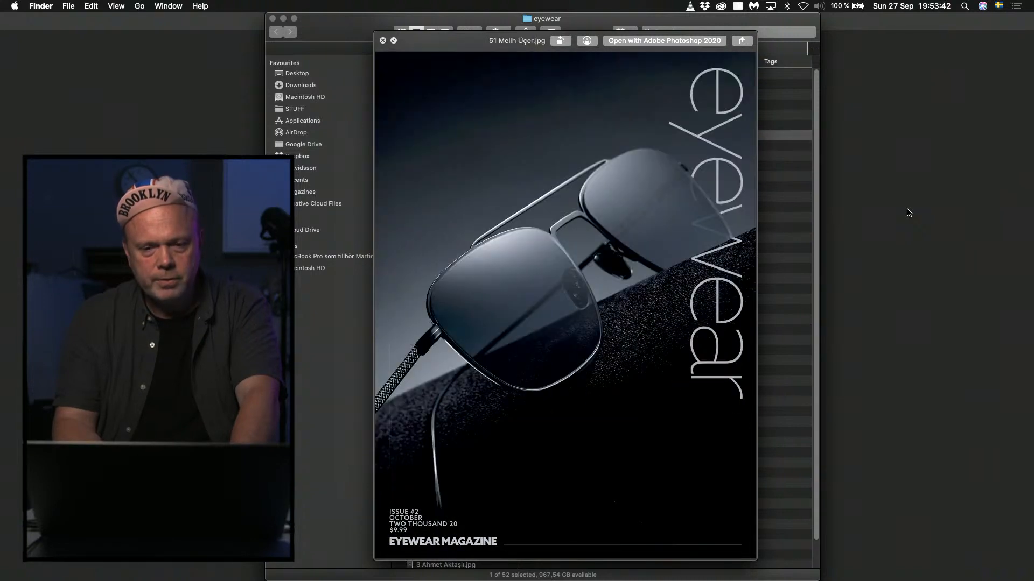
pyautogui.press('Up')
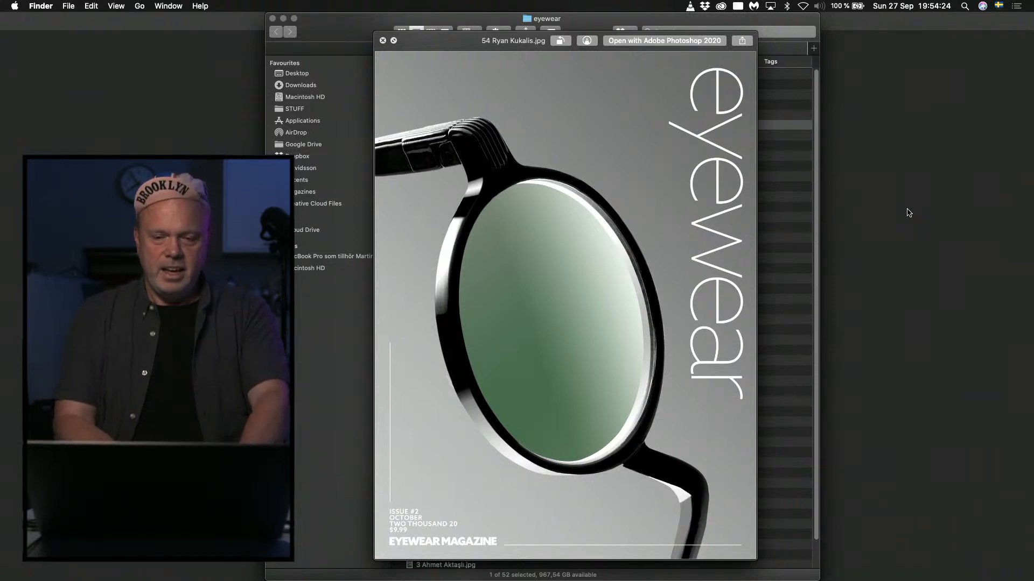
# Close the preview and tag the cover file number 54 green.
pyautogui.press('space')
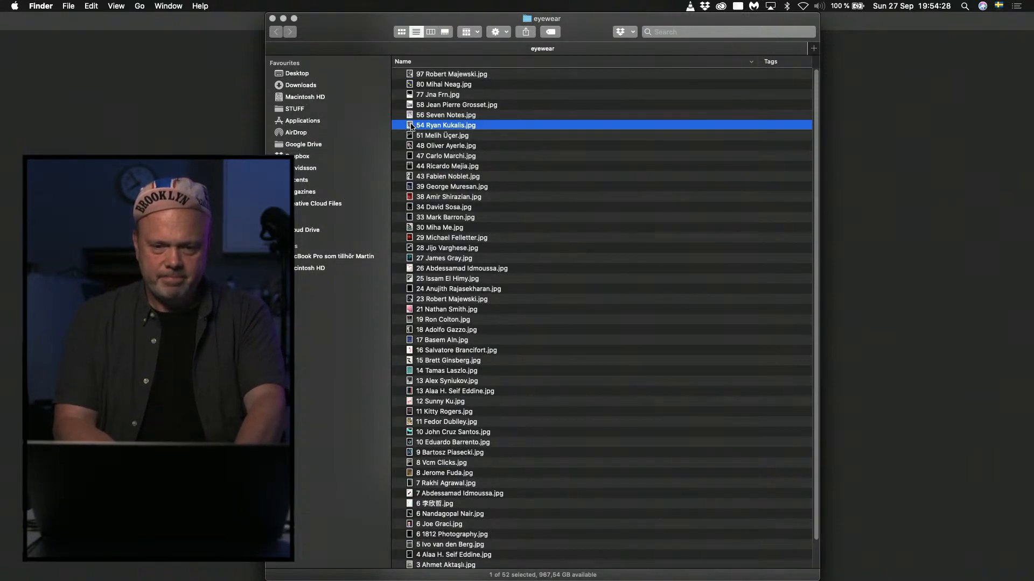
pyautogui.rightClick(411, 126)
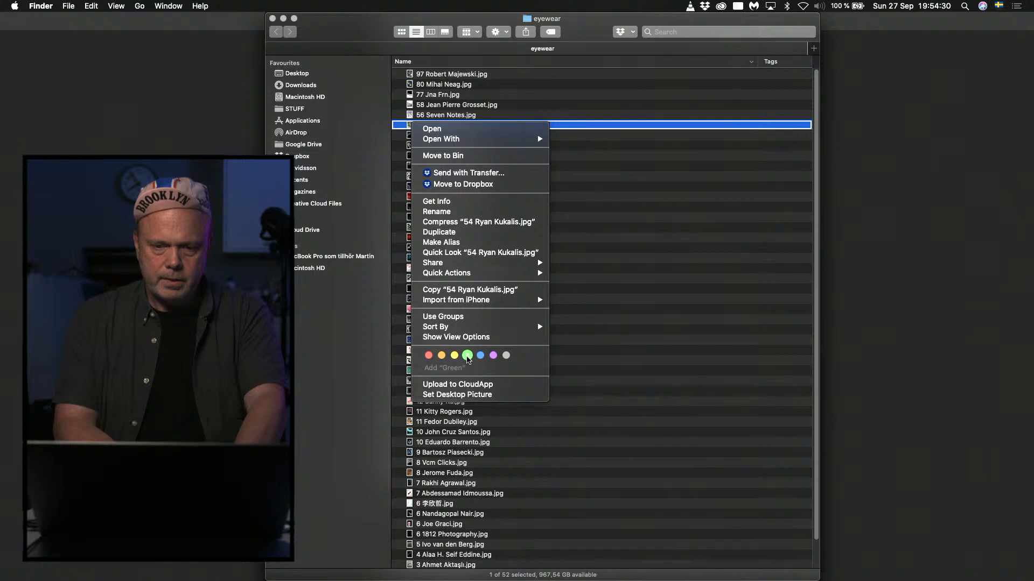
pyautogui.click(468, 356)
# Preview cover number 56 and flick back through the covers above it to number 97.
pyautogui.click(410, 115)
pyautogui.press('space')
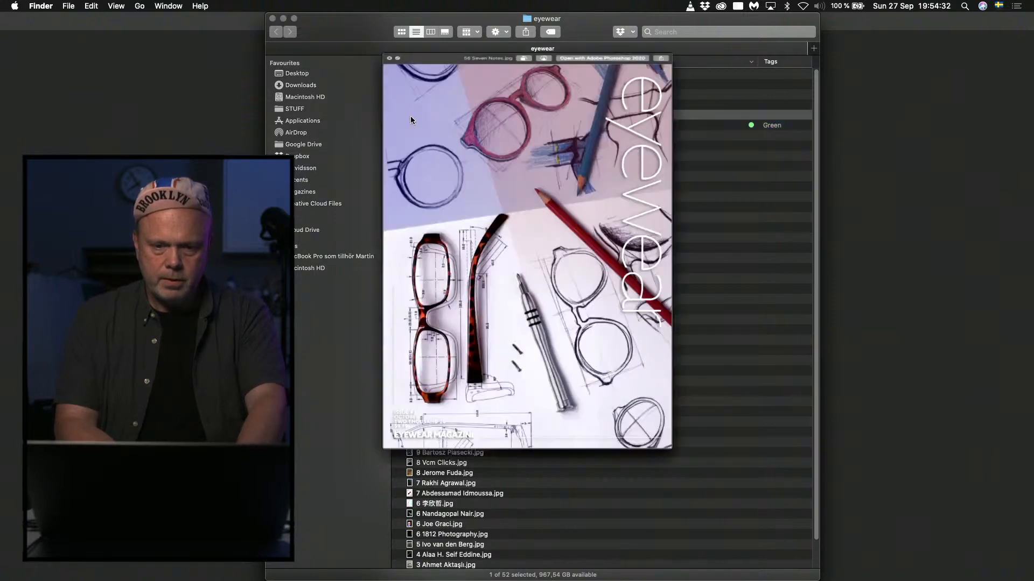
pyautogui.press('space')
pyautogui.press('space')
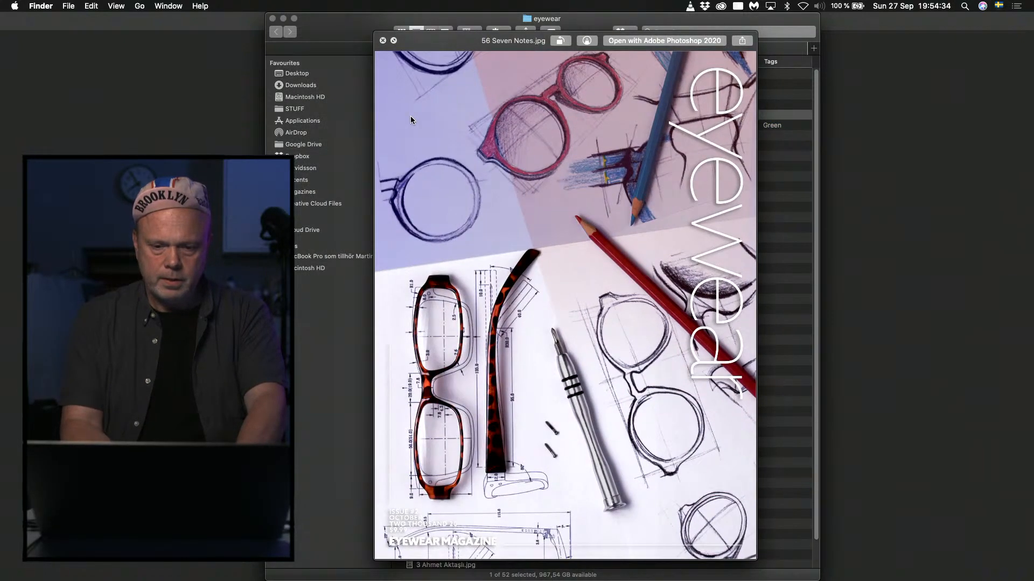
pyautogui.press('Up')
pyautogui.press('Up')
pyautogui.press('Up')
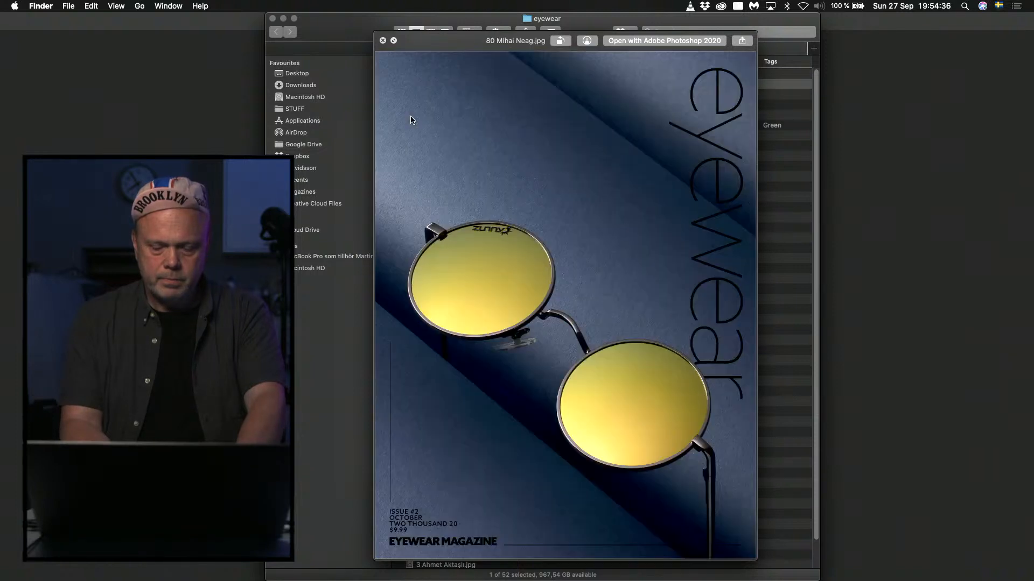
pyautogui.press('Up')
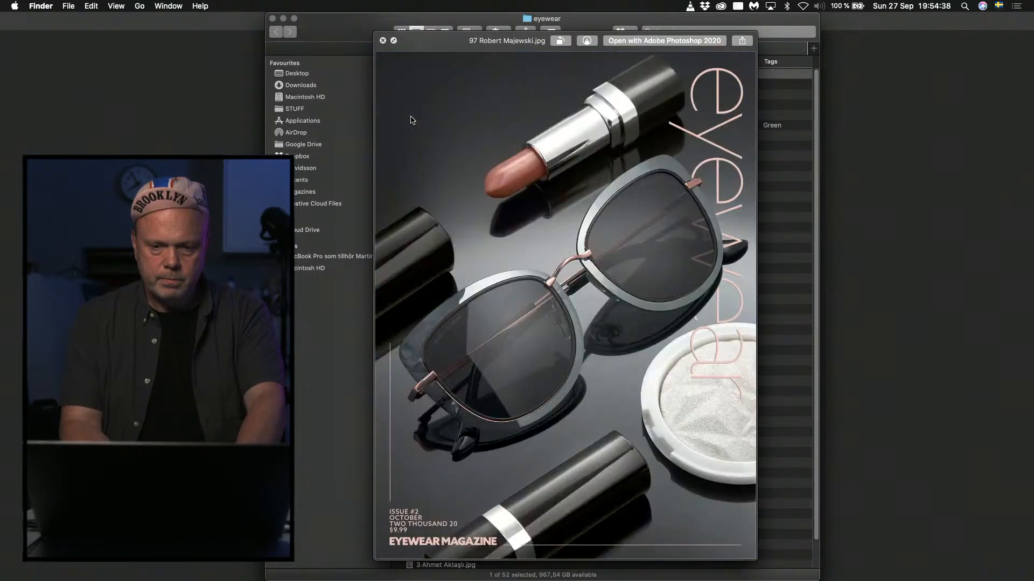
# Flick through the cover previews from number 97 down to number 47.
pyautogui.press('Down')
pyautogui.press('Down')
pyautogui.press('Down')
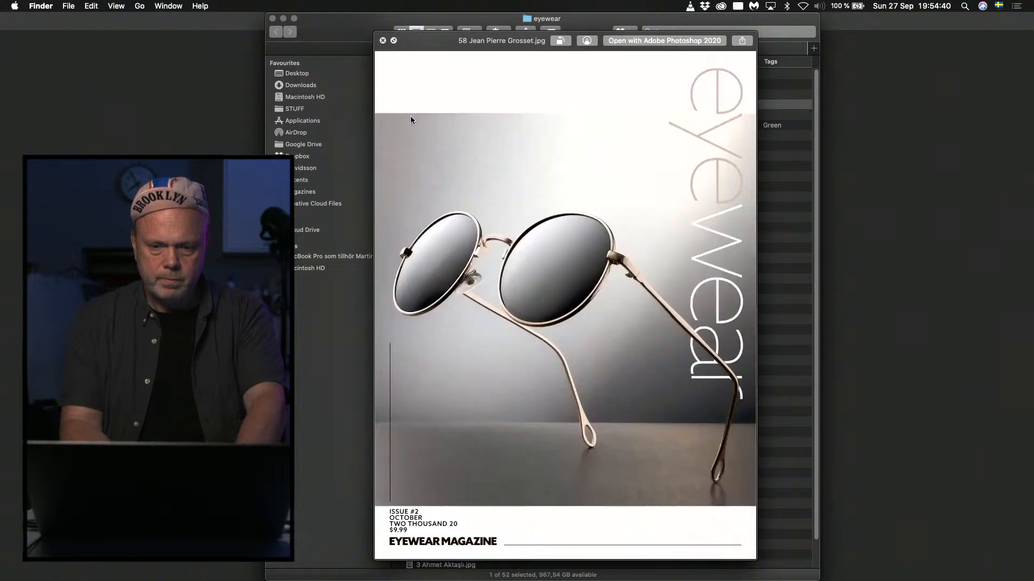
pyautogui.press('Down')
pyautogui.press('Down')
pyautogui.press('Down')
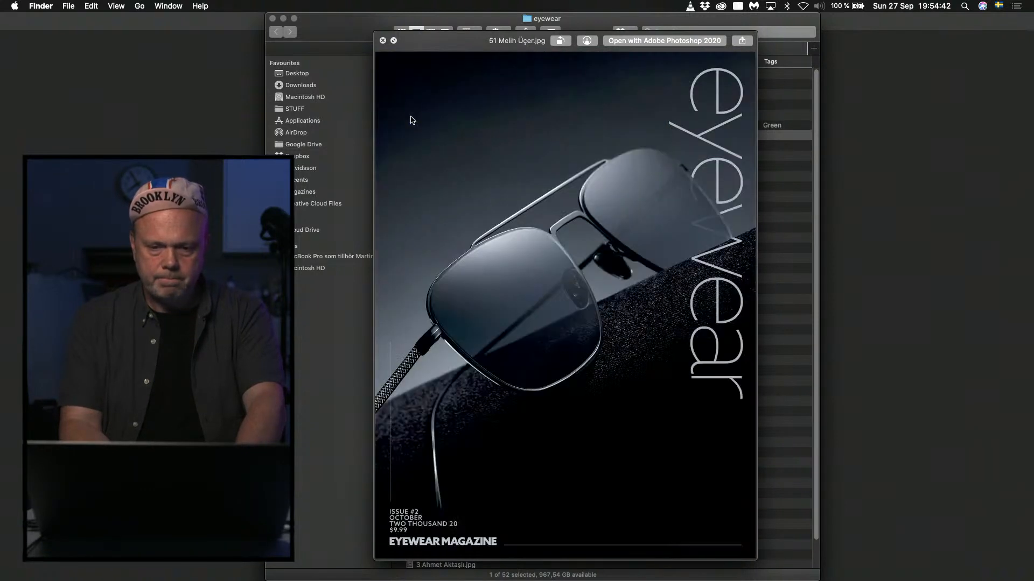
pyautogui.press('Down')
pyautogui.press('Down')
pyautogui.press('Down')
pyautogui.press('Down')
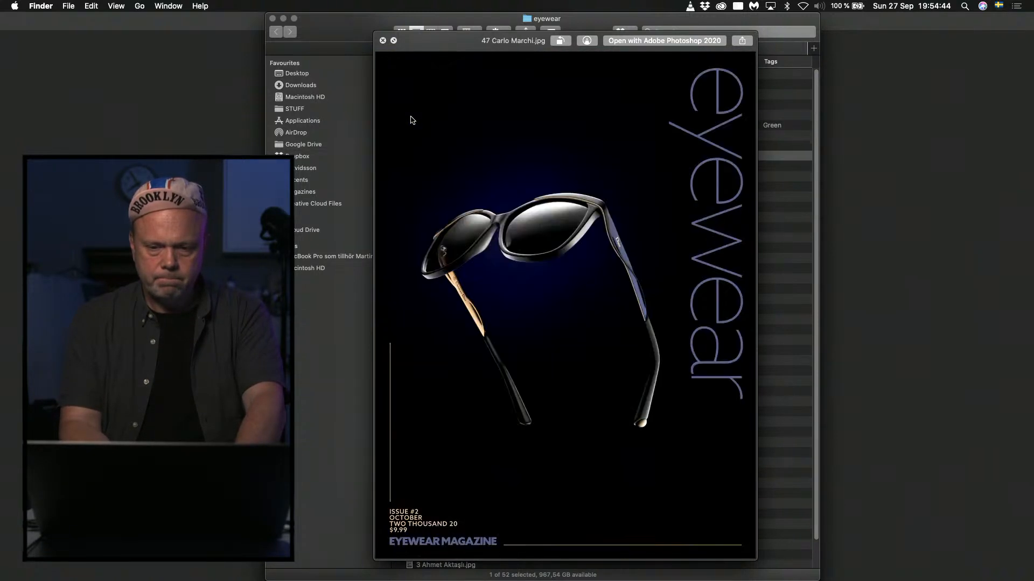
# Flick through the cover previews from number 47 down to number 14.
pyautogui.press('Down')
pyautogui.press('Down')
pyautogui.press('Down')
pyautogui.press('Down')
pyautogui.press('Down')
pyautogui.press('Down')
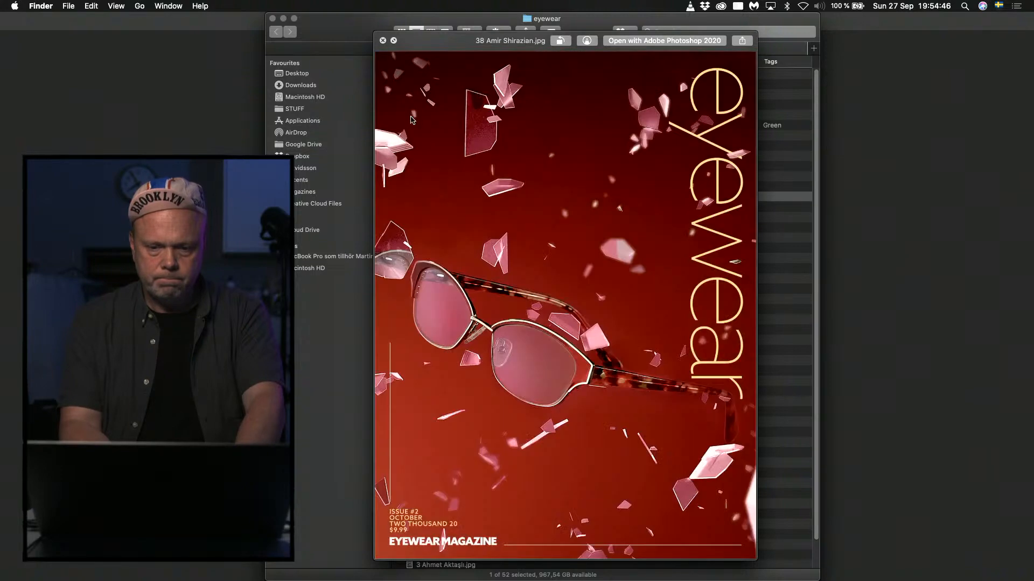
pyautogui.press('Down')
pyautogui.press('Down')
pyautogui.press('Down')
pyautogui.press('Down')
pyautogui.press('Down')
pyautogui.press('Down')
pyautogui.press('Down')
pyautogui.press('Down')
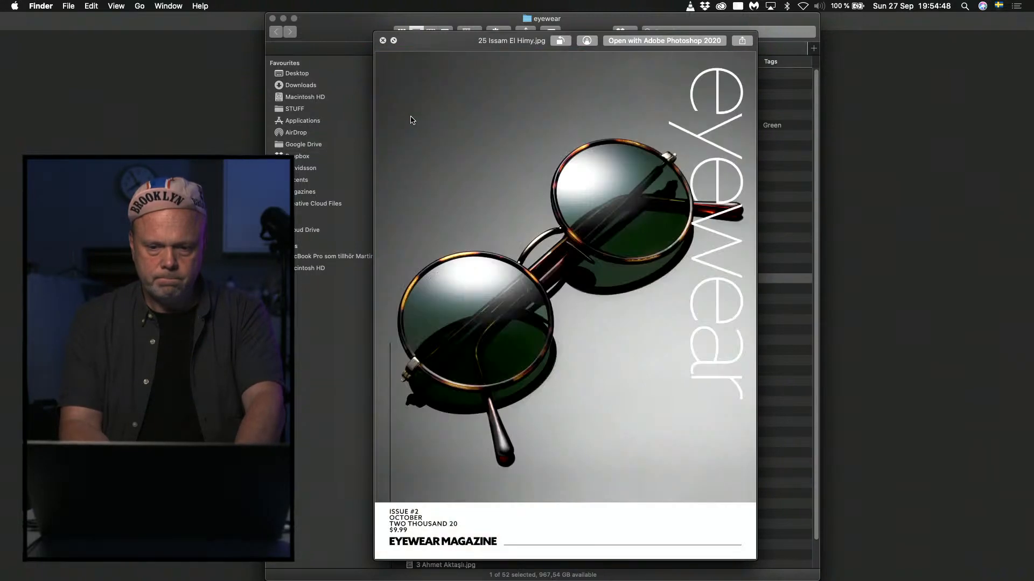
pyautogui.press('Down')
pyautogui.press('Down')
pyautogui.press('Down')
pyautogui.press('Down')
pyautogui.press('Down')
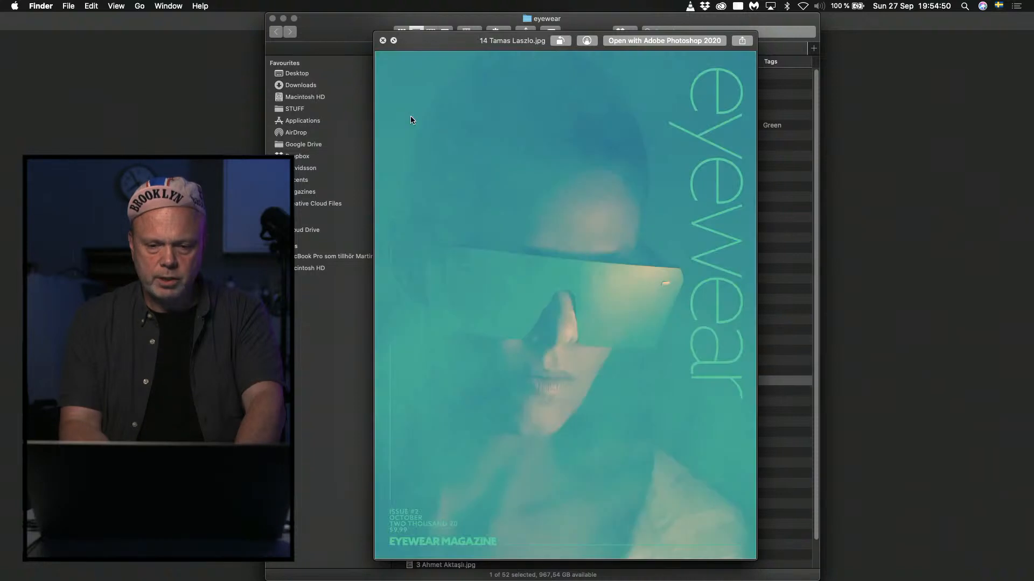
pyautogui.press('Down')
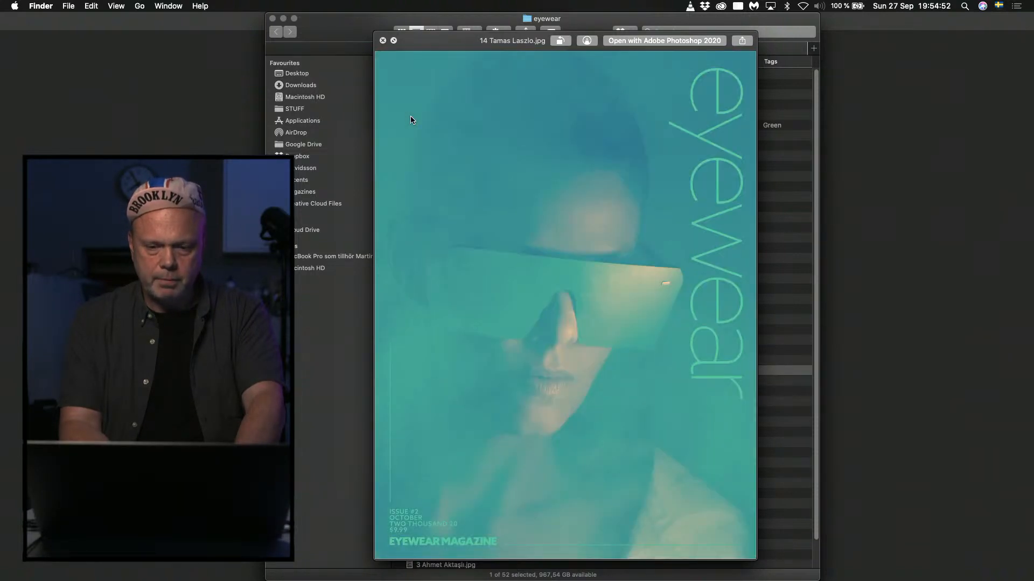
# Close the preview and tag the cover file number 14 green.
pyautogui.press('space')
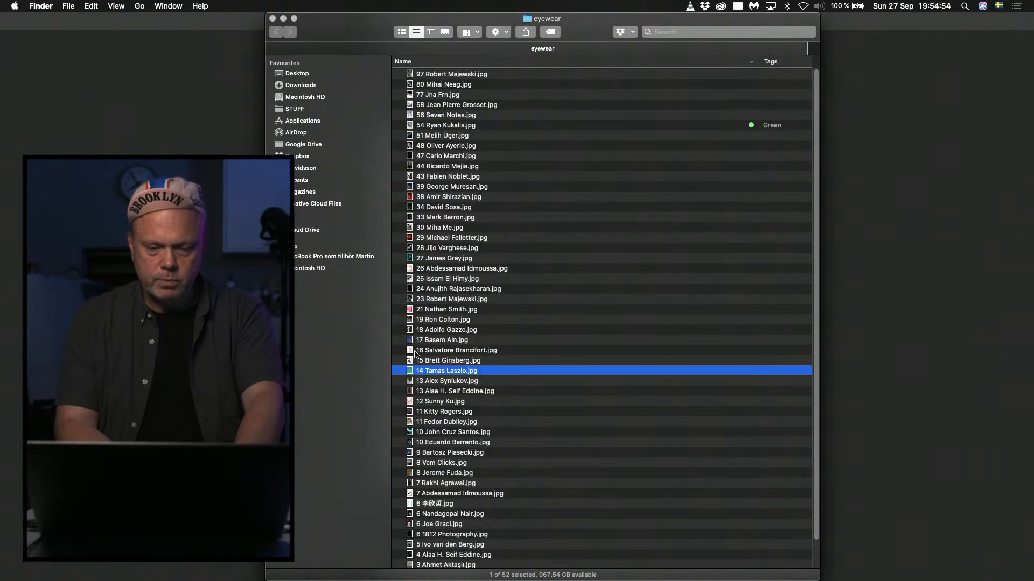
pyautogui.rightClick(408, 374)
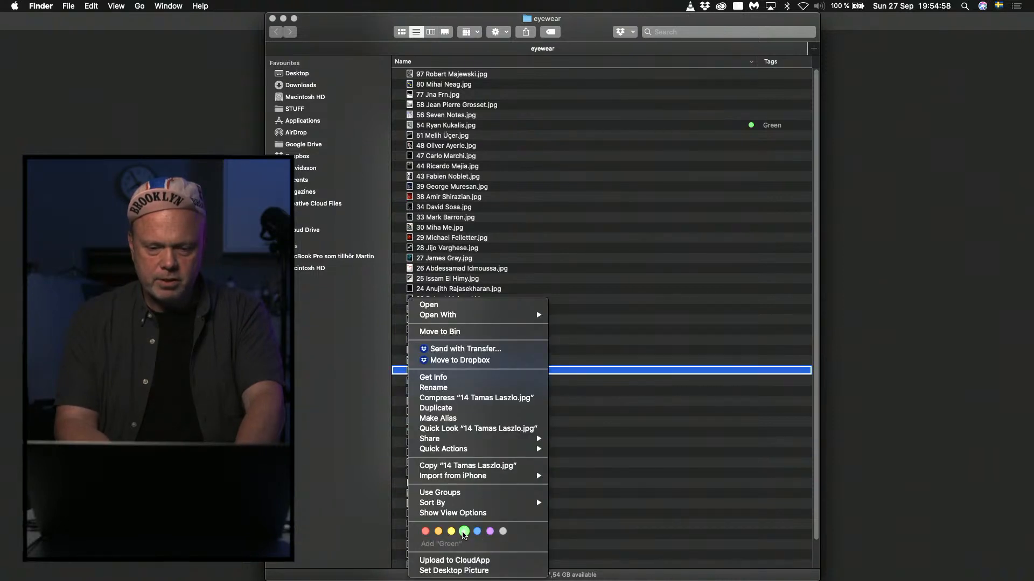
pyautogui.click(463, 532)
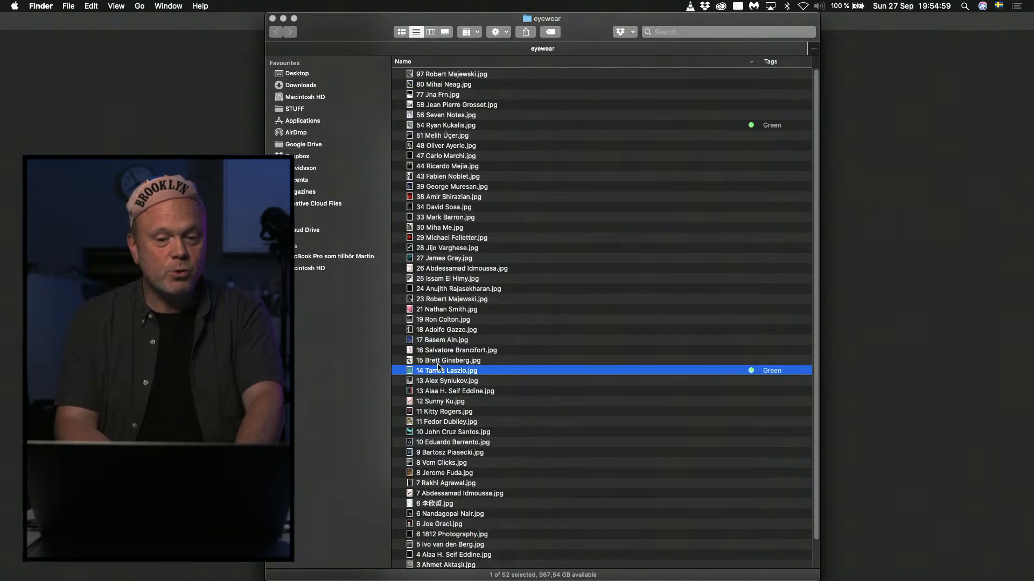
# Preview cover number 77, compare it with the one below, and tag number 77 green.
pyautogui.click(437, 96)
pyautogui.press('space')
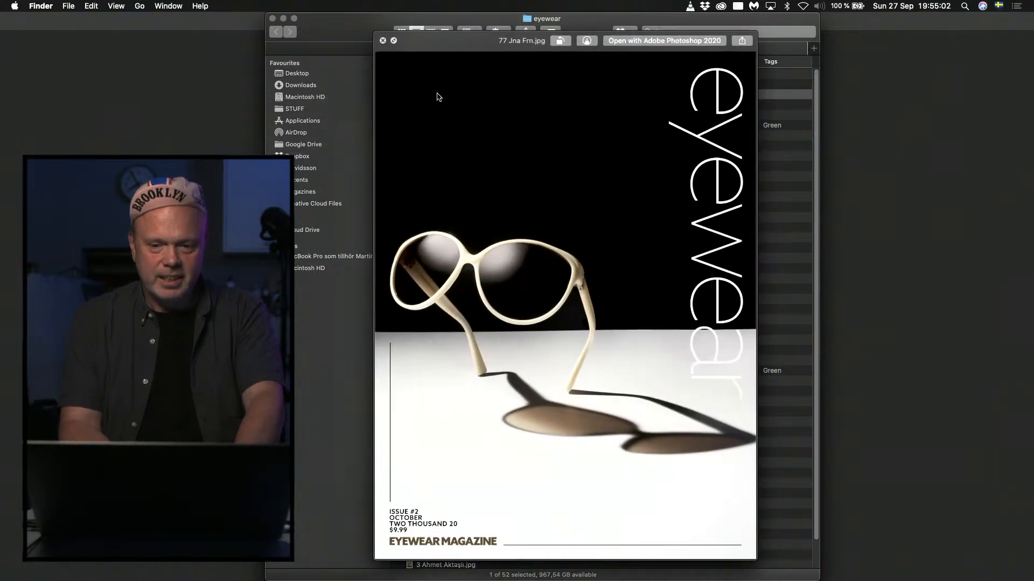
pyautogui.press('Down')
pyautogui.press('Up')
pyautogui.press('space')
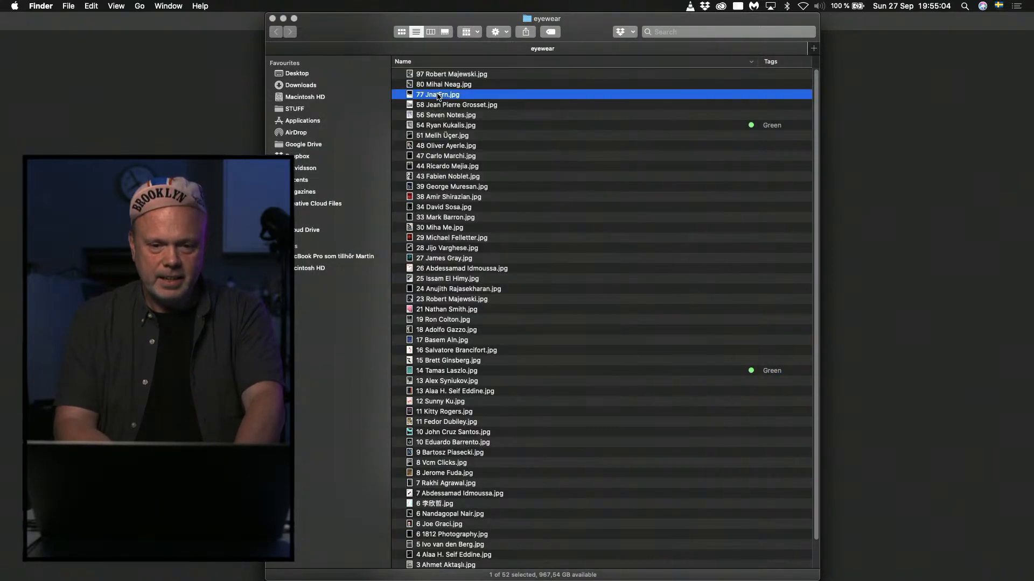
pyautogui.rightClick(438, 94)
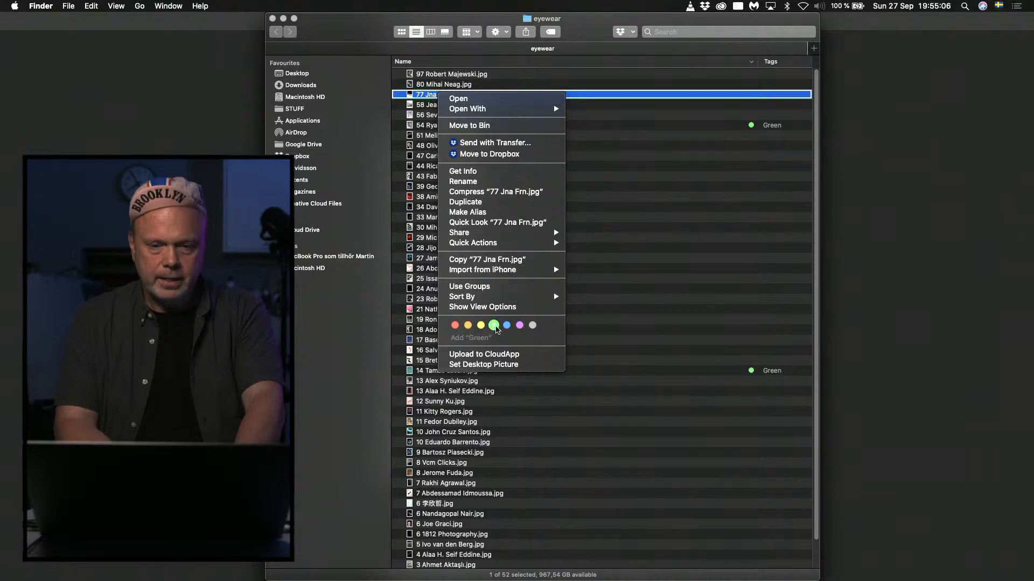
pyautogui.click(493, 325)
# Preview cover number 80 and tag its file green.
pyautogui.click(434, 85)
pyautogui.press('space')
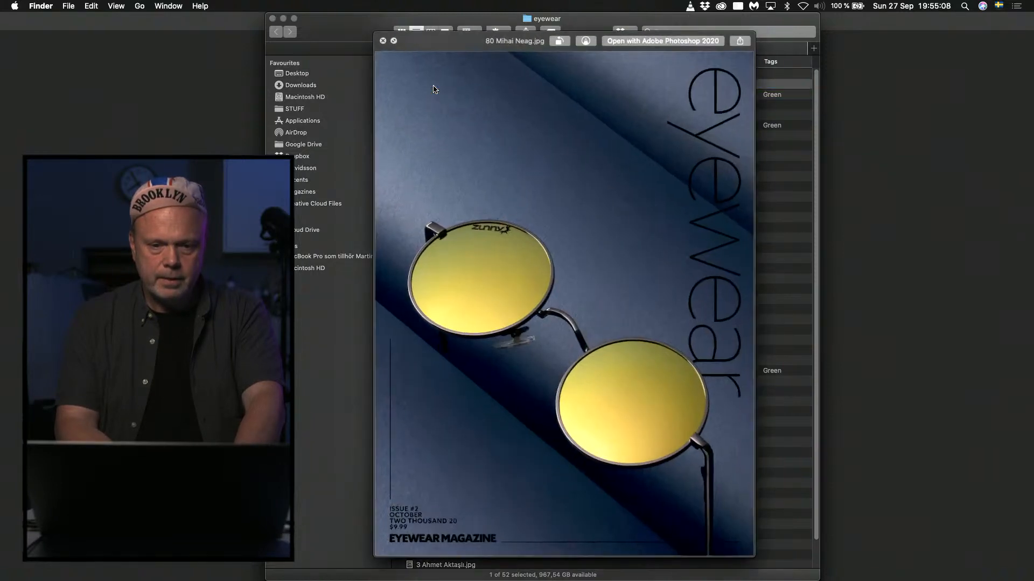
pyautogui.press('space')
pyautogui.rightClick(433, 88)
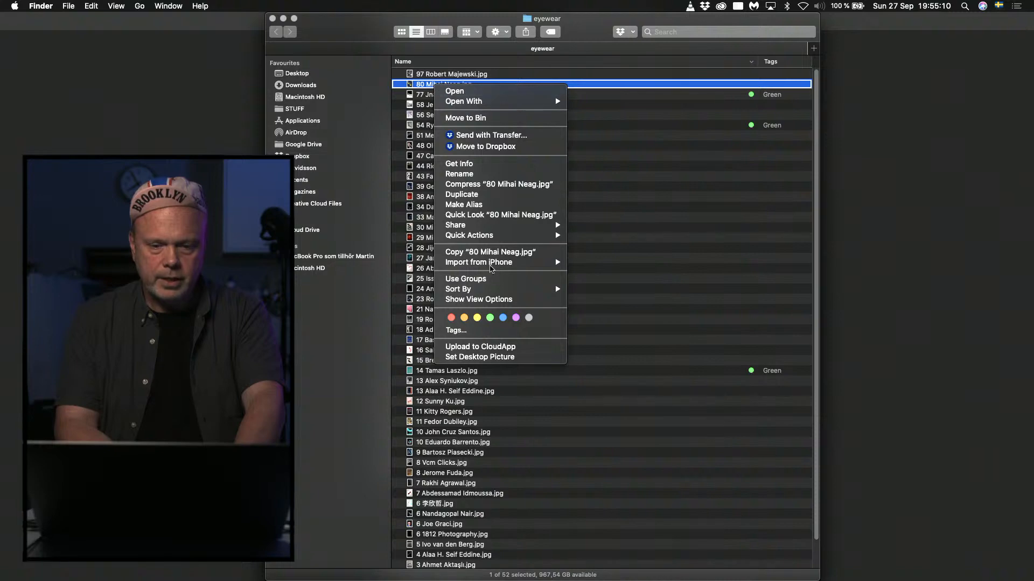
pyautogui.click(491, 319)
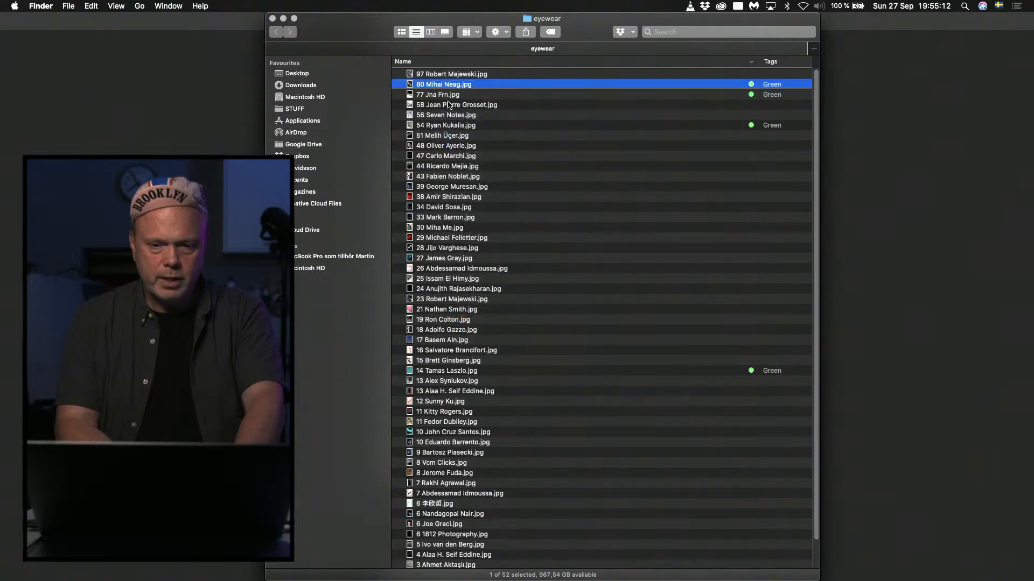
# Preview cover number 97 and flick through the covers below it to number 56.
pyautogui.click(434, 75)
pyautogui.press('space')
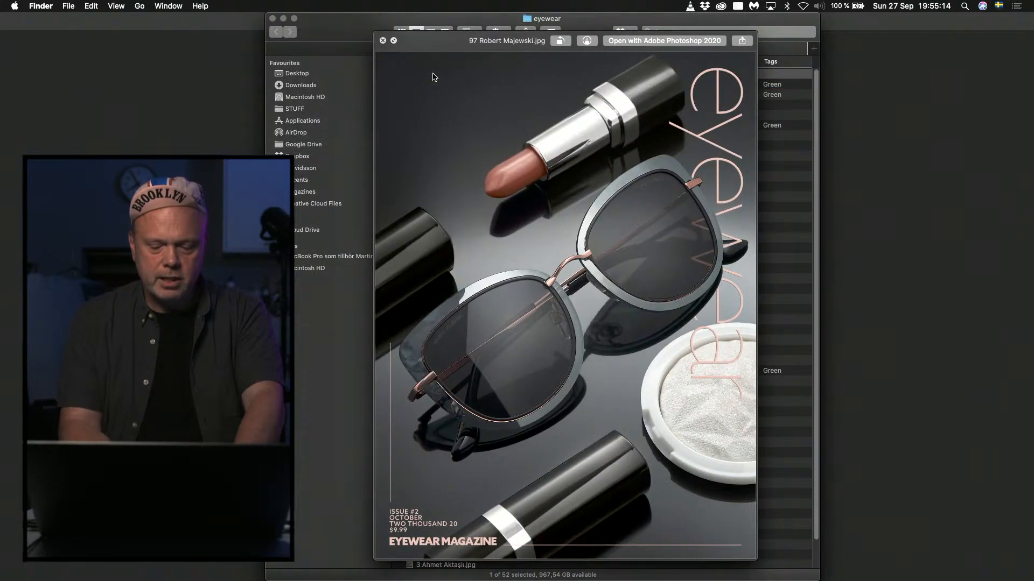
pyautogui.press('Down')
pyautogui.press('Down')
pyautogui.press('Down')
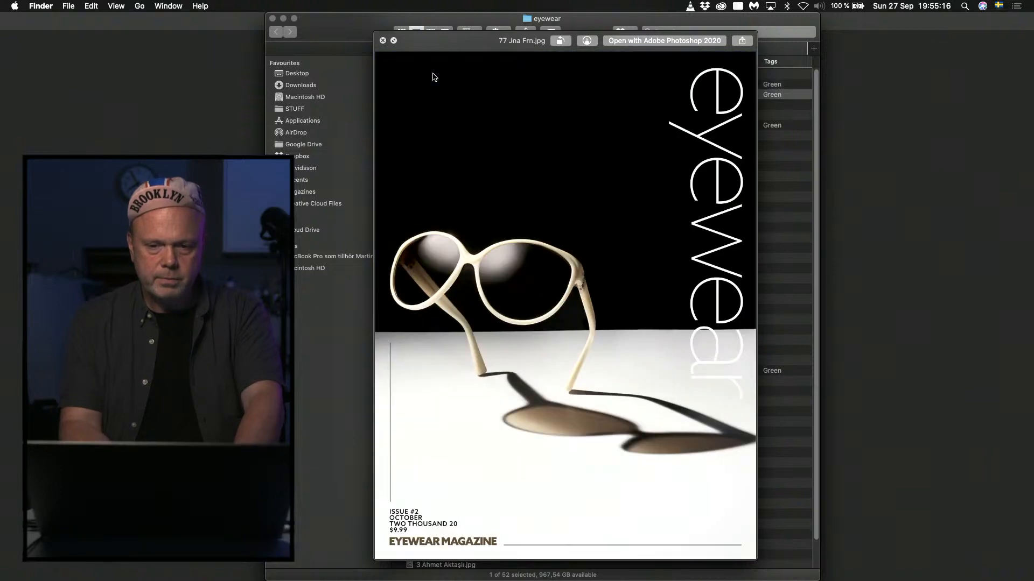
pyautogui.press('Down')
pyautogui.press('Down')
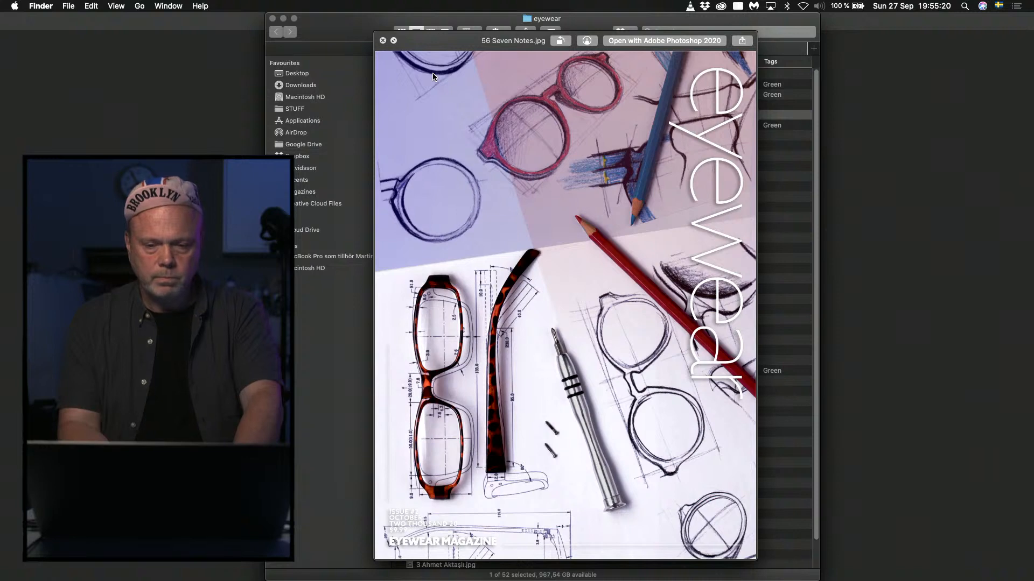
# Close the preview and tag the cover file number 56 green.
pyautogui.press('space')
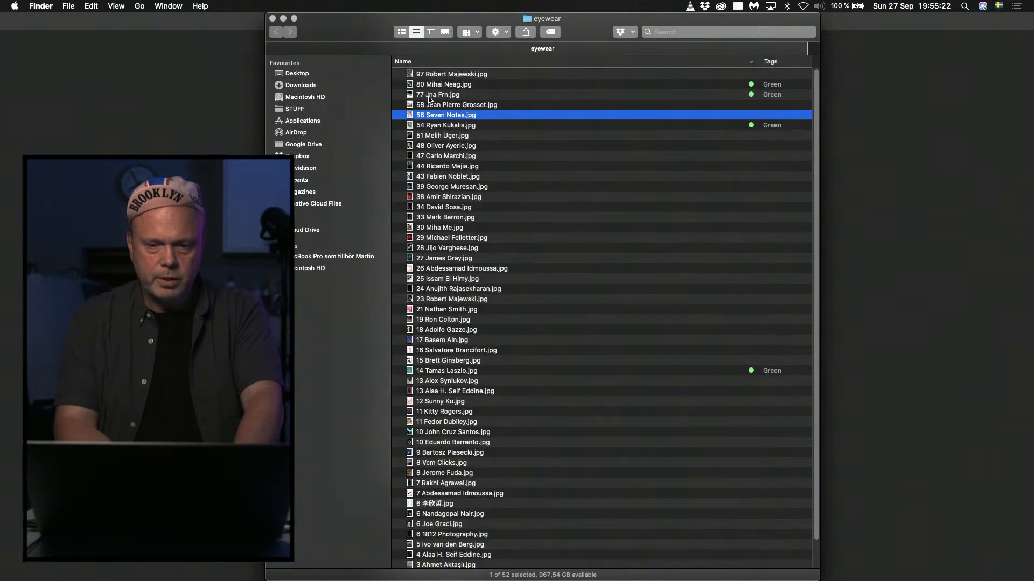
pyautogui.rightClick(416, 114)
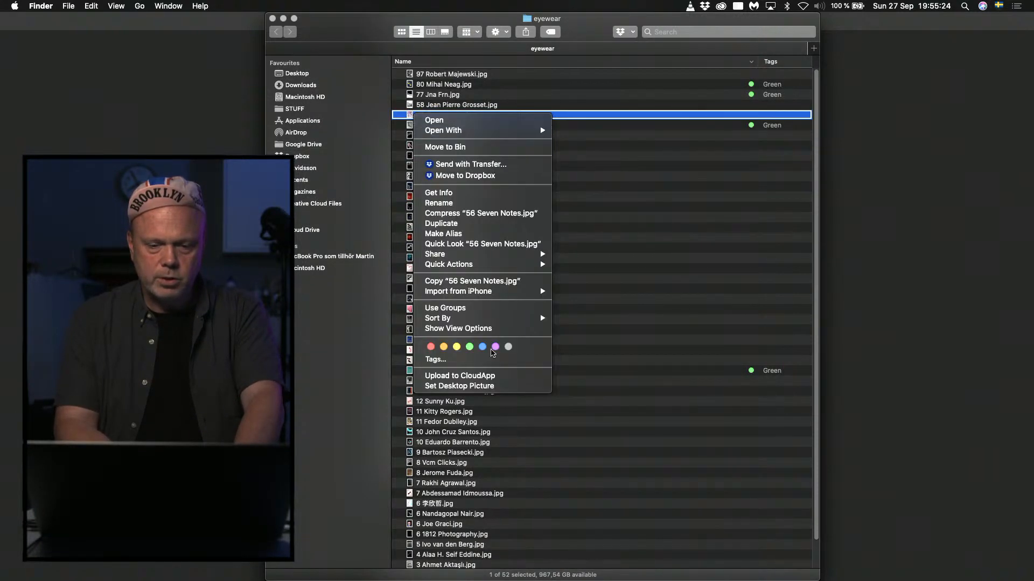
pyautogui.click(469, 347)
# Briefly preview cover number 54 and tag the file below it, number 51, green.
pyautogui.press('Down')
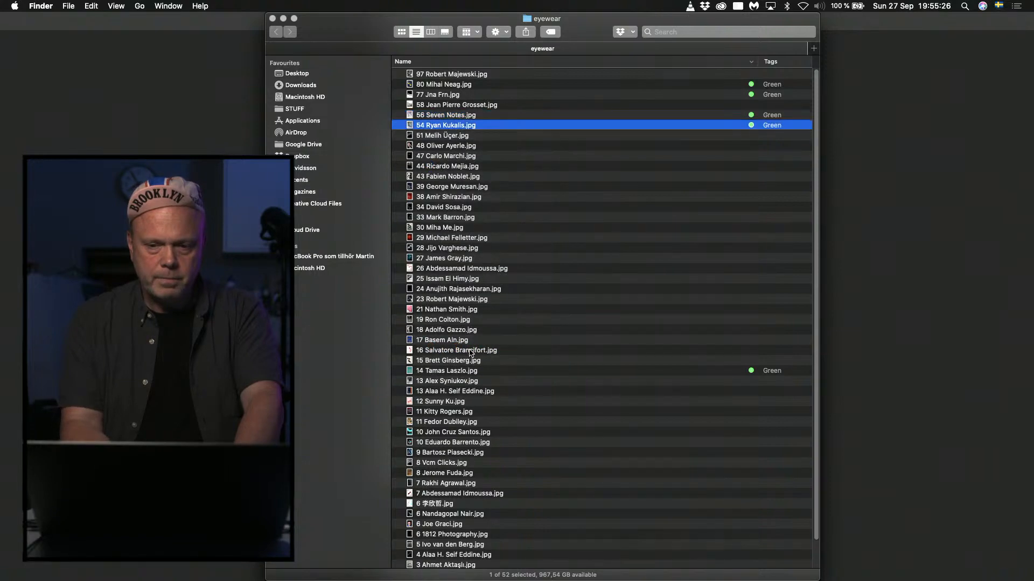
pyautogui.press('space')
pyautogui.press('space')
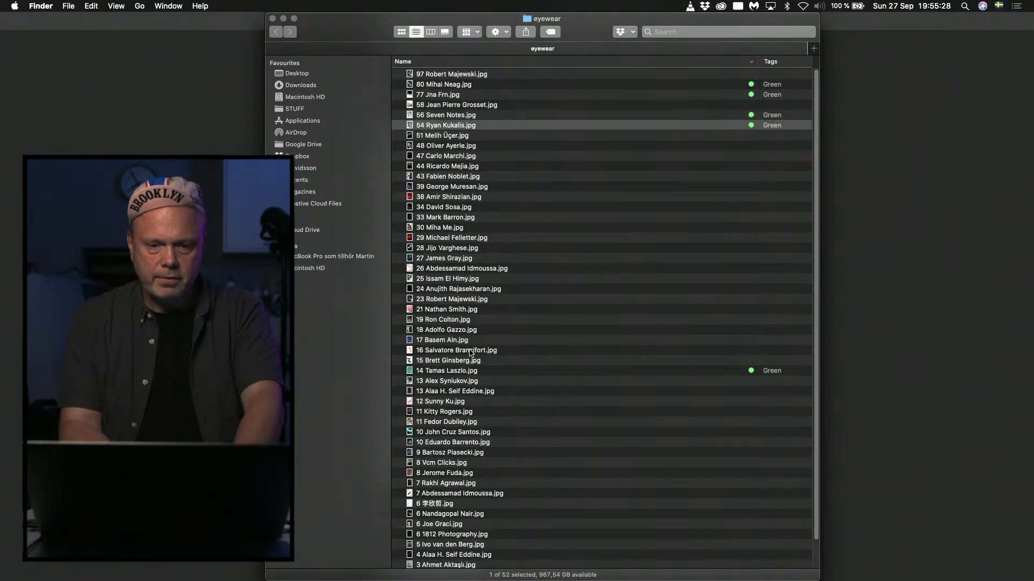
pyautogui.press('Down')
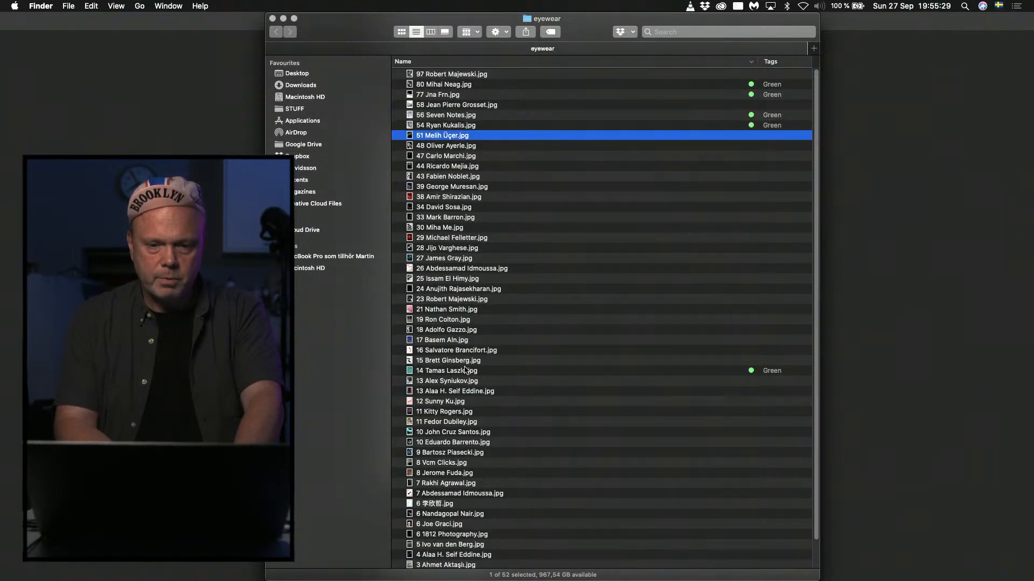
pyautogui.rightClick(411, 135)
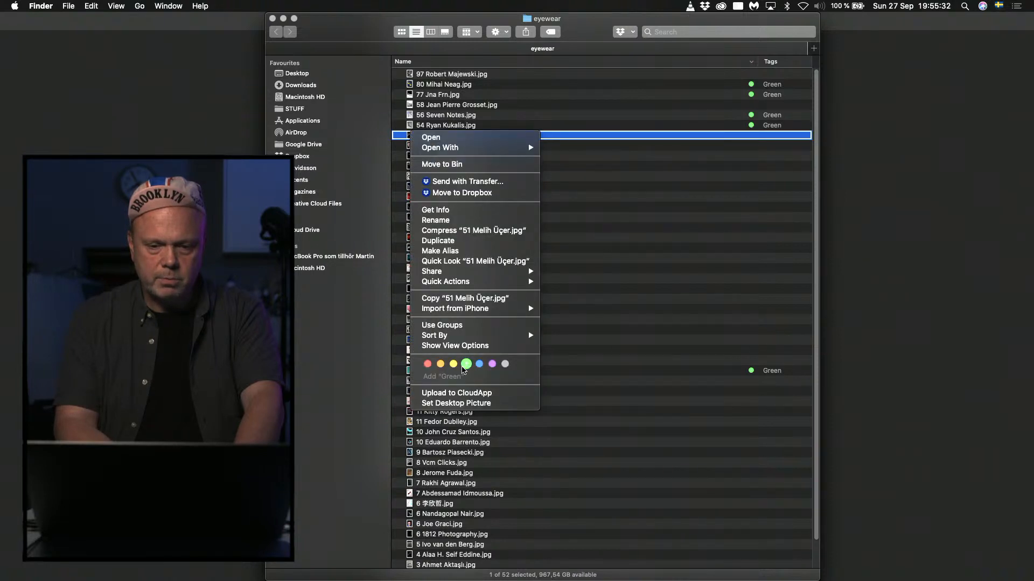
pyautogui.click(466, 364)
# Tag the cover file number 48 green.
pyautogui.click(410, 147)
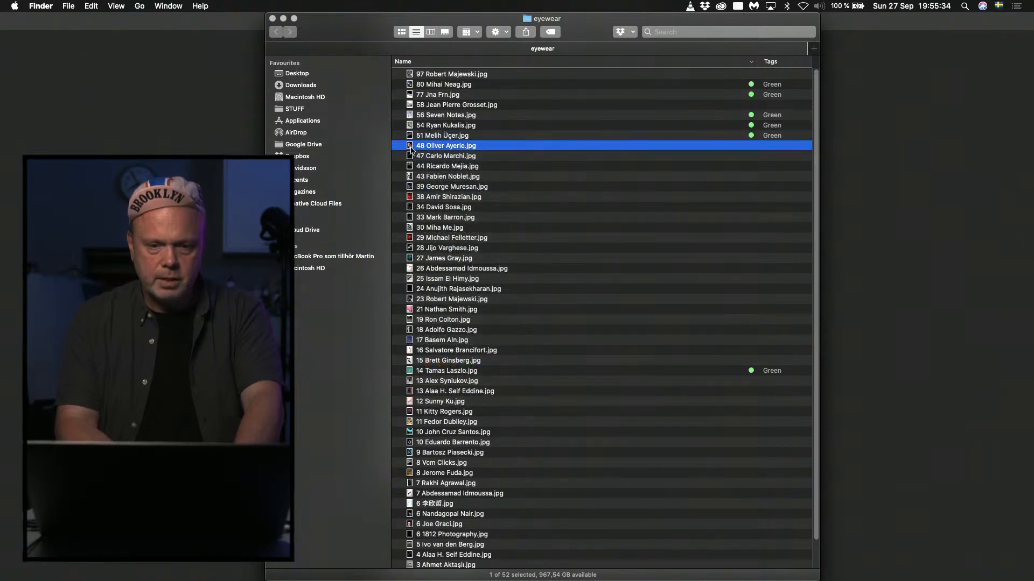
pyautogui.rightClick(411, 146)
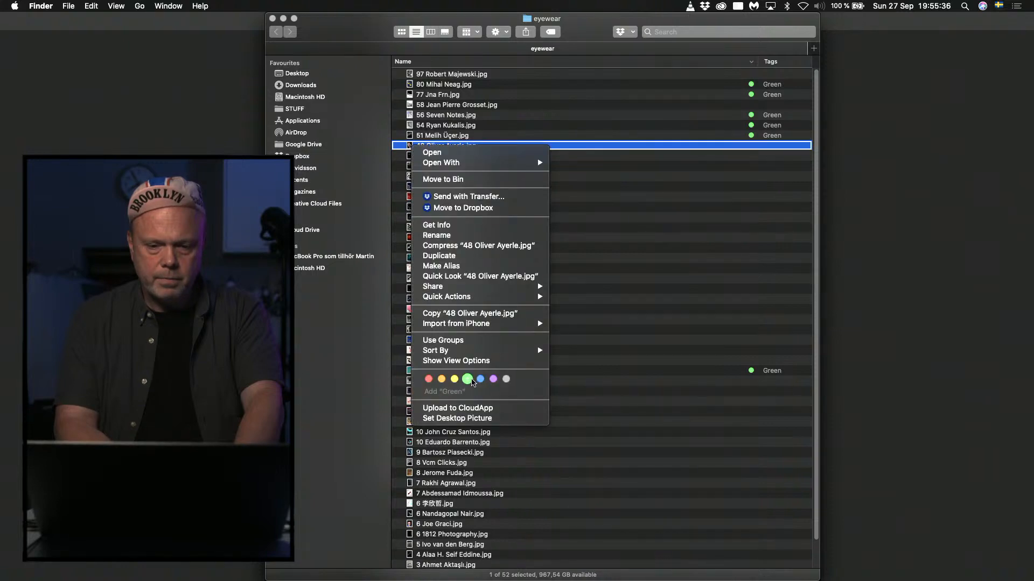
pyautogui.click(471, 383)
# Preview the covers below number 48, close the preview and tag the cover file number 44 green.
pyautogui.press('Down')
pyautogui.press('space')
pyautogui.press('Down')
pyautogui.press('Down')
pyautogui.press('Down')
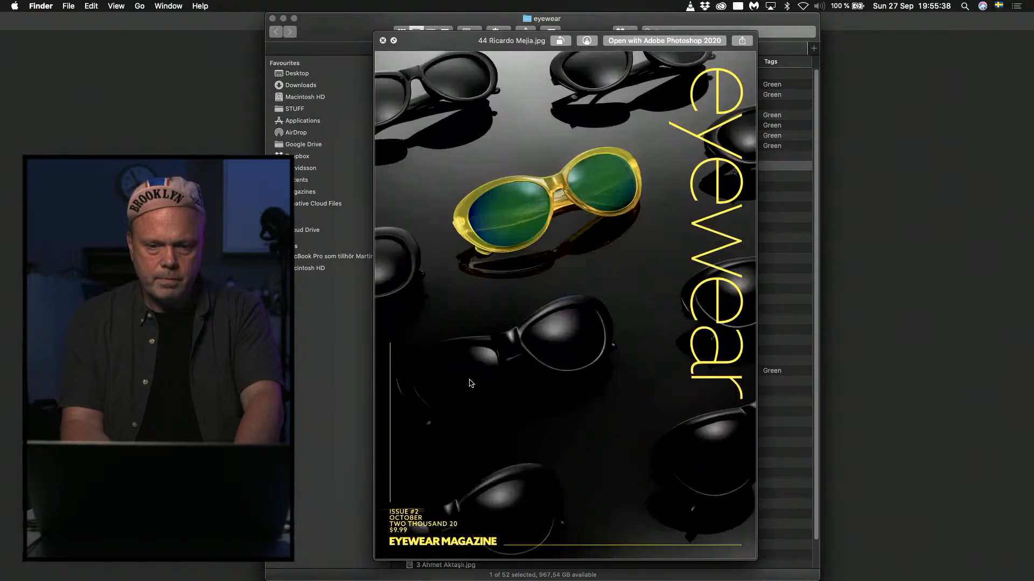
pyautogui.press('Up')
pyautogui.press('Up')
pyautogui.press('space')
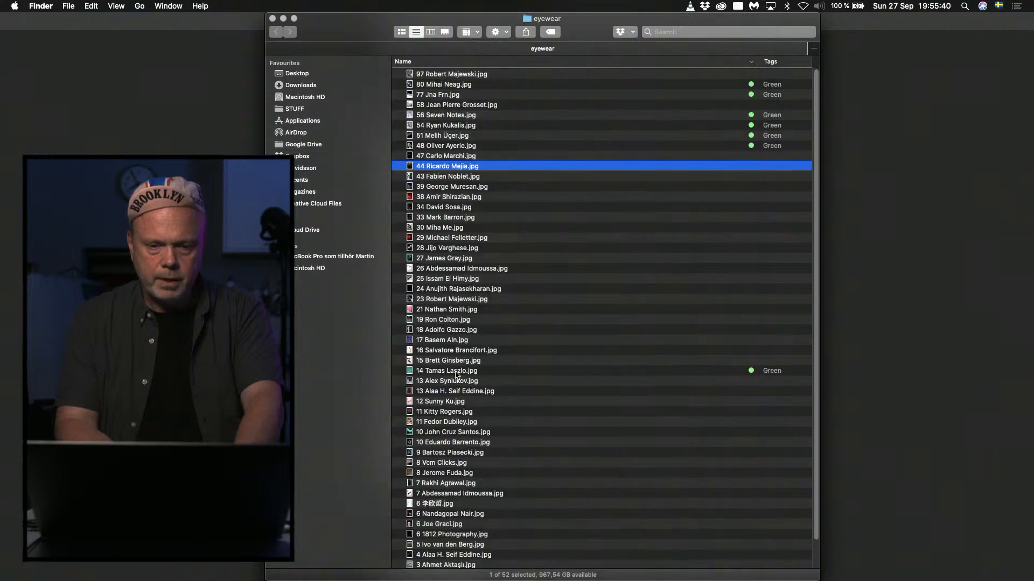
pyautogui.rightClick(412, 169)
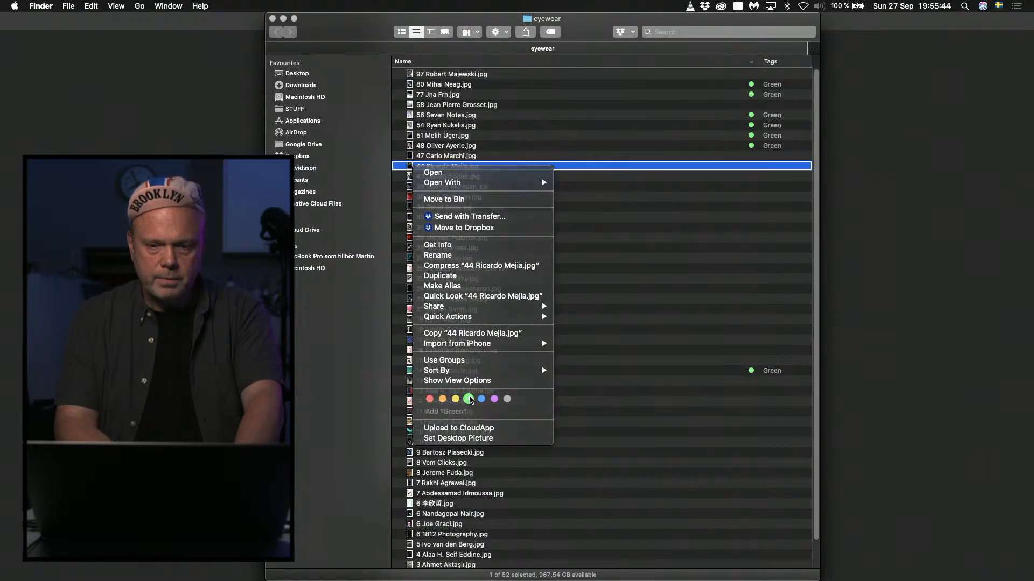
pyautogui.click(469, 399)
# Sort the file list by tags and select all the green-tagged covers, numbers 14 to 80.
pyautogui.click(776, 63)
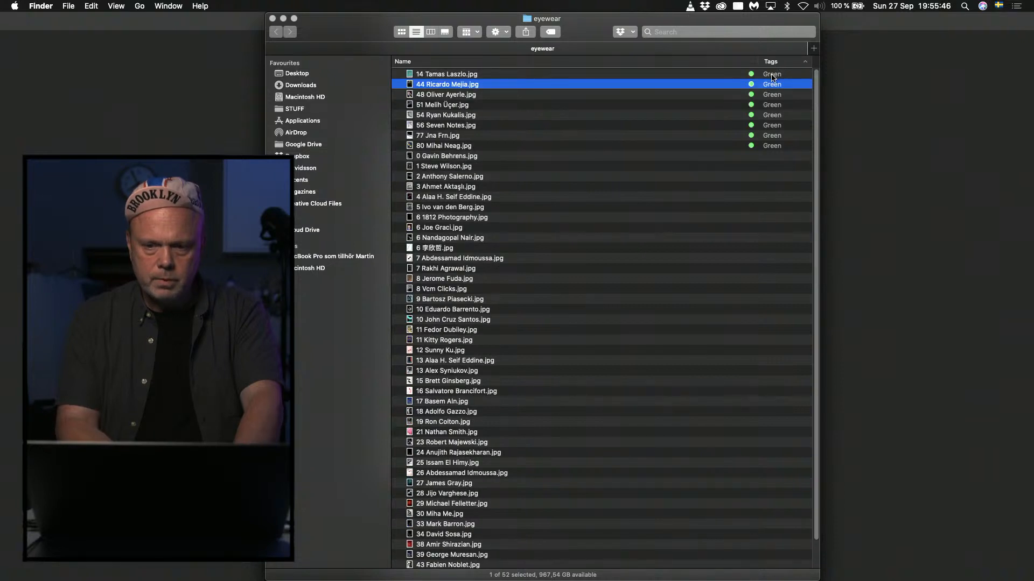
pyautogui.click(772, 75)
pyautogui.keyDown('shift'); pyautogui.click(648, 155); pyautogui.keyUp('shift')
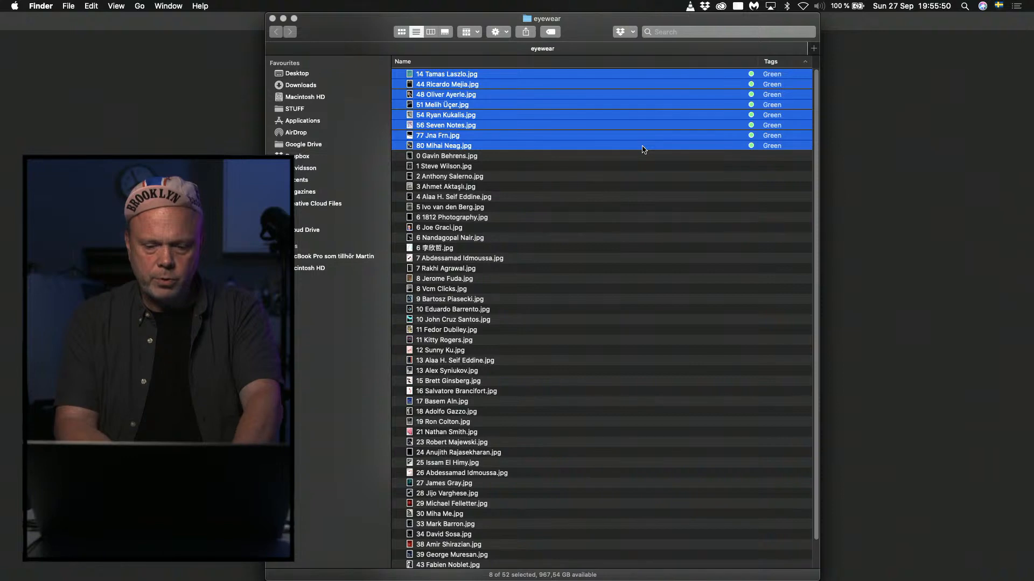
# Preview the selected green-tagged covers together in an enlarged window, then close the preview.
pyautogui.press('space')
pyautogui.click(442, 41)
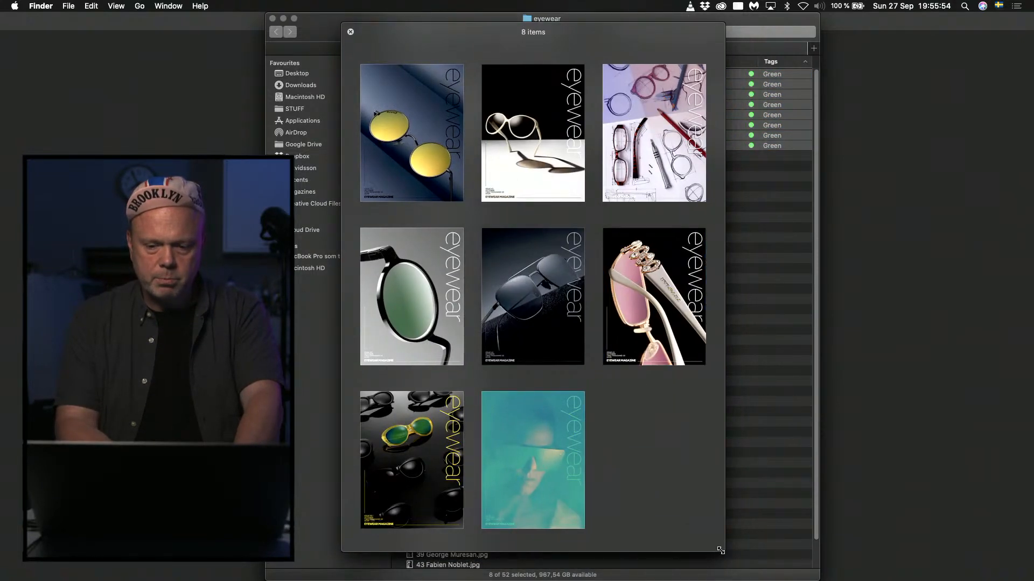
pyautogui.moveTo(720, 550); pyautogui.dragTo(751, 579)
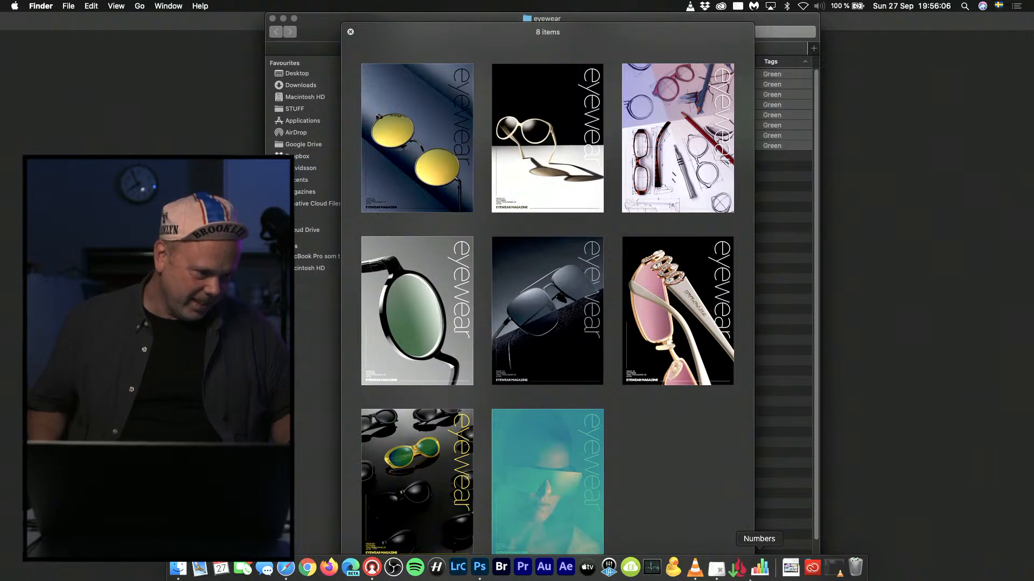
pyautogui.press('space')
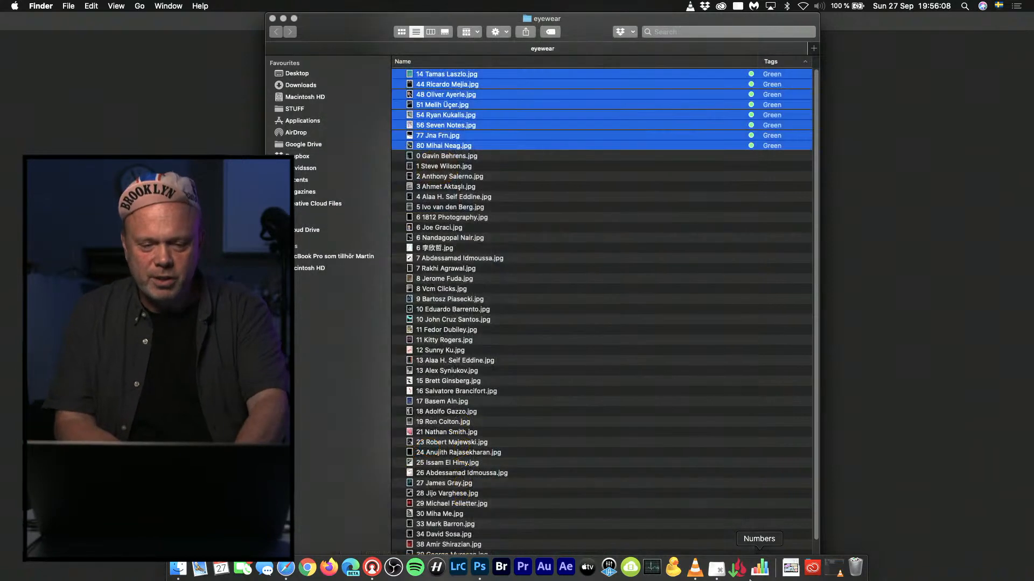
# Tag the cover file number 17 green.
pyautogui.scroll(-3, 411, 350)
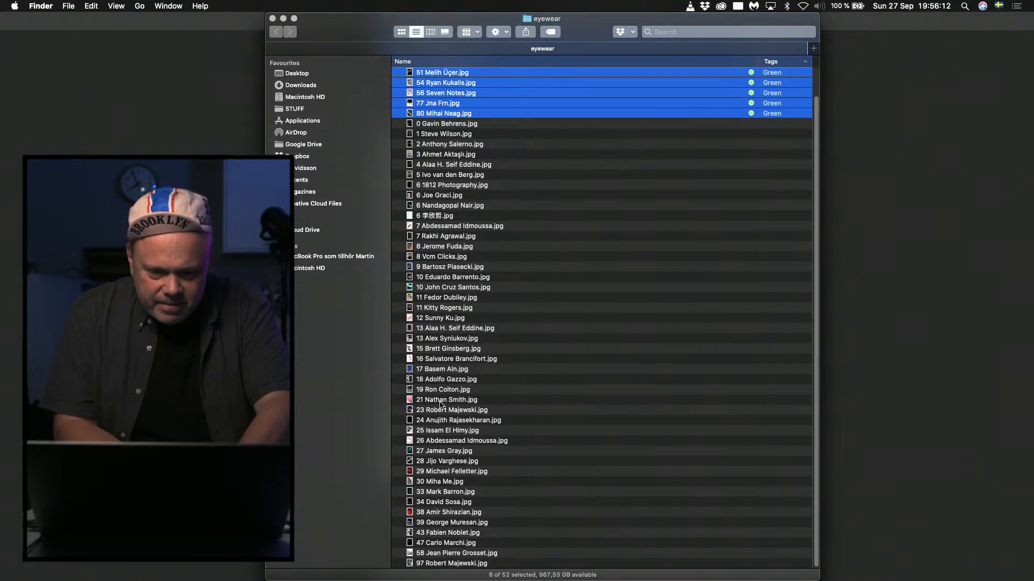
pyautogui.click(438, 369)
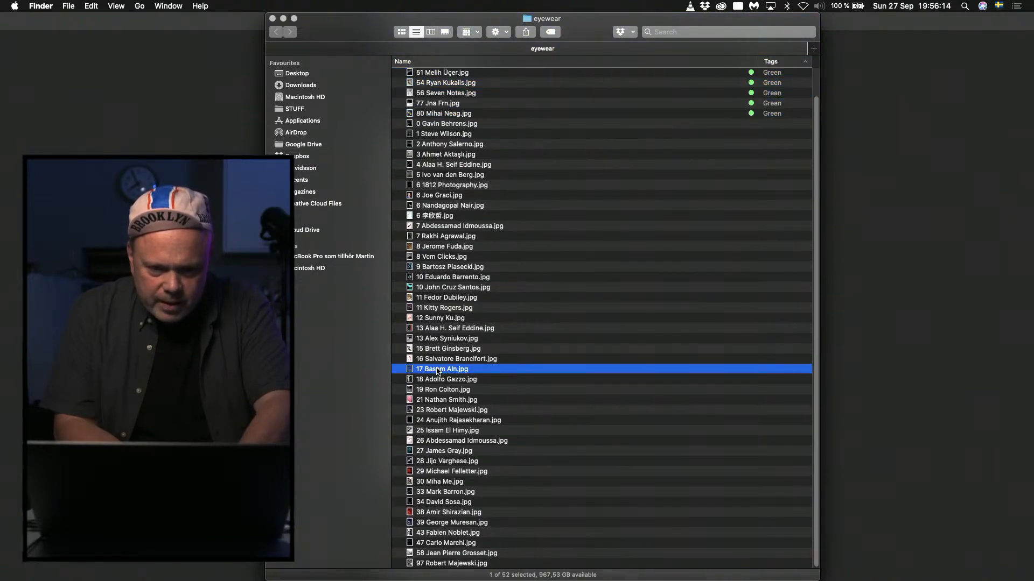
pyautogui.rightClick(438, 369)
pyautogui.click(493, 532)
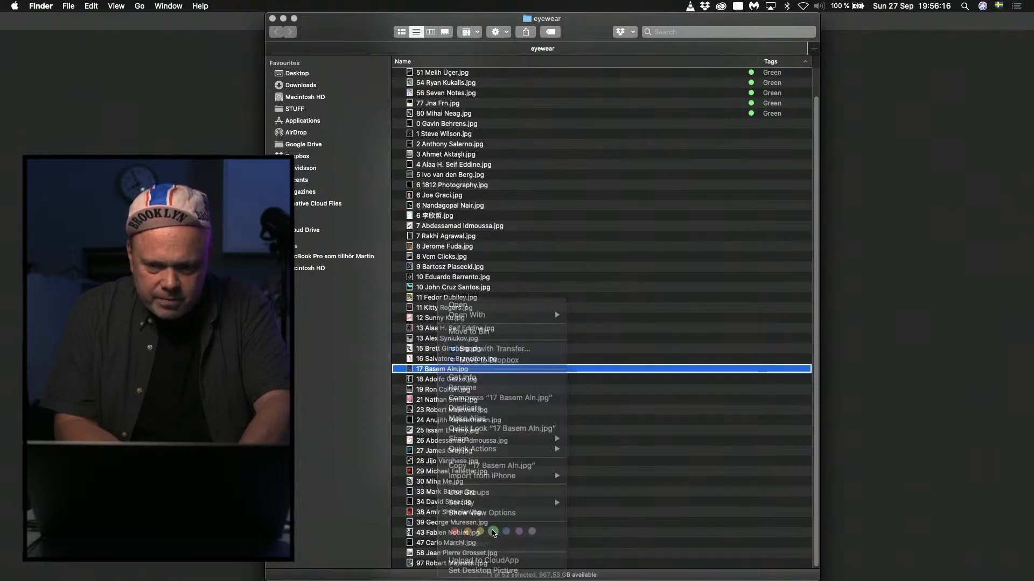
# Select all the green-tagged covers, numbers 14 to 80, compare them side by side in an enlarged preview, then close the preview.
pyautogui.scroll(3, 454, 92)
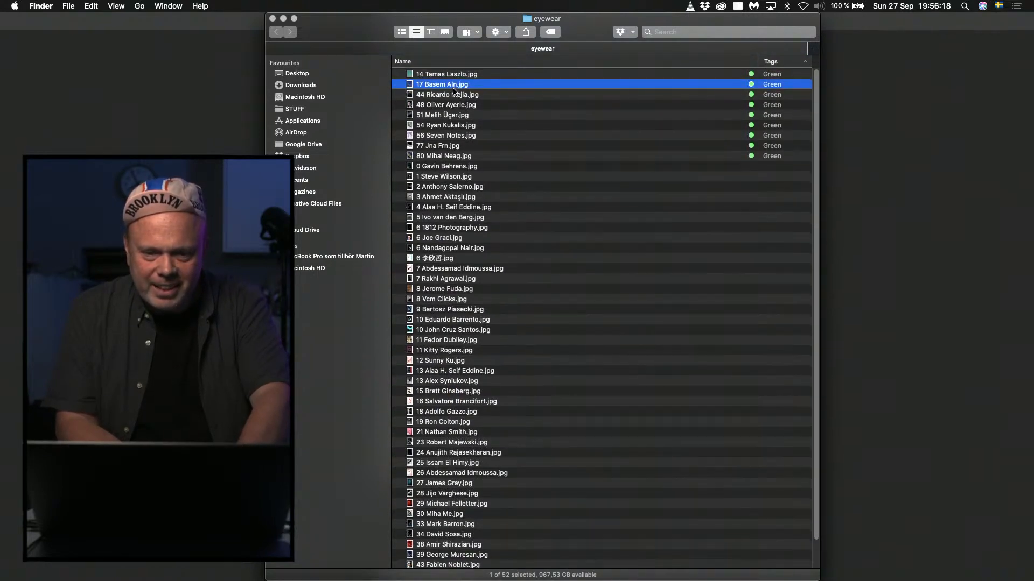
pyautogui.click(442, 76)
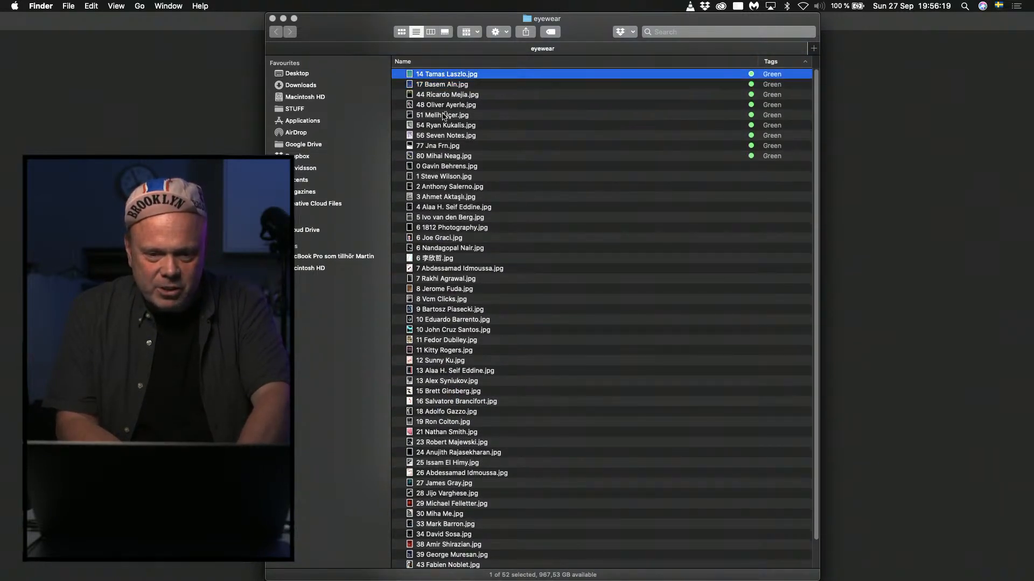
pyautogui.keyDown('shift'); pyautogui.click(440, 144); pyautogui.keyUp('shift')
pyautogui.keyDown('shift'); pyautogui.click(441, 155); pyautogui.keyUp('shift')
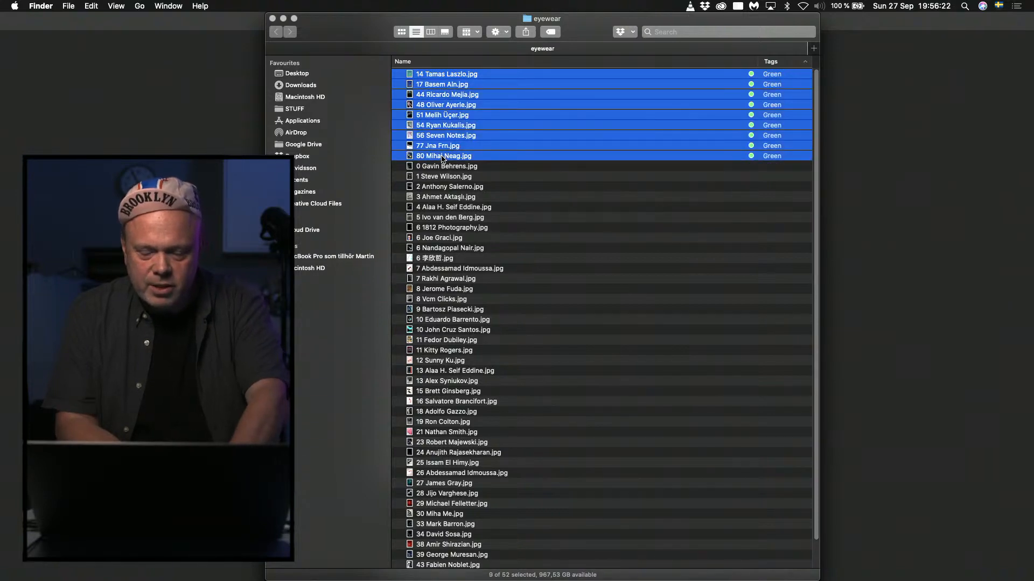
pyautogui.press('space')
pyautogui.click(425, 57)
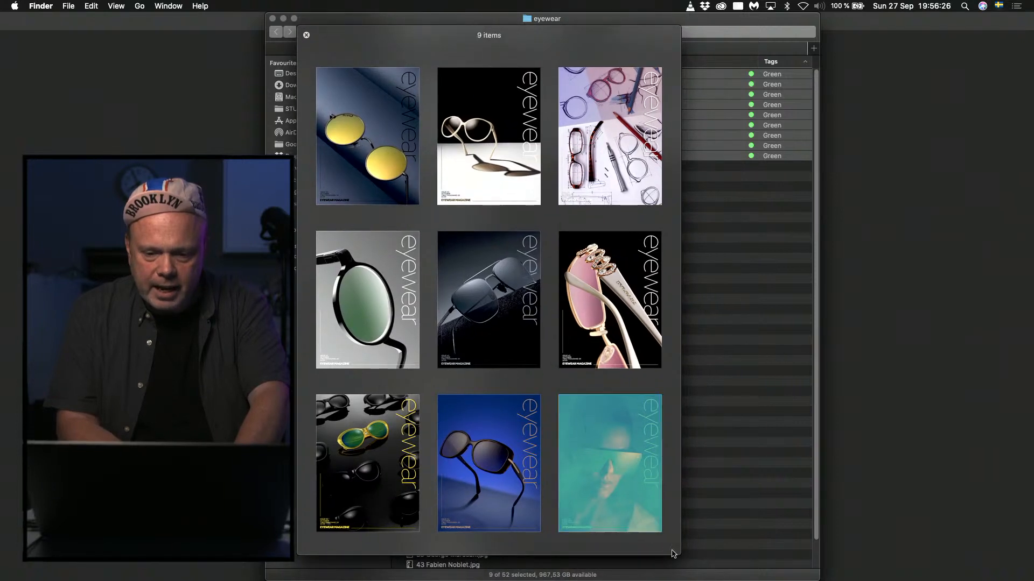
pyautogui.moveTo(679, 553); pyautogui.dragTo(723, 580)
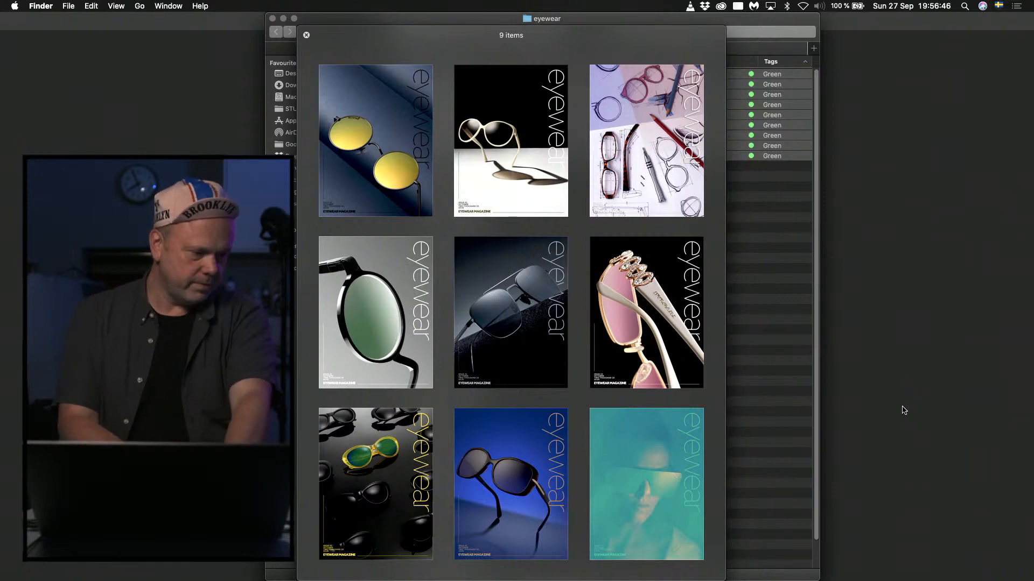
pyautogui.press('space')
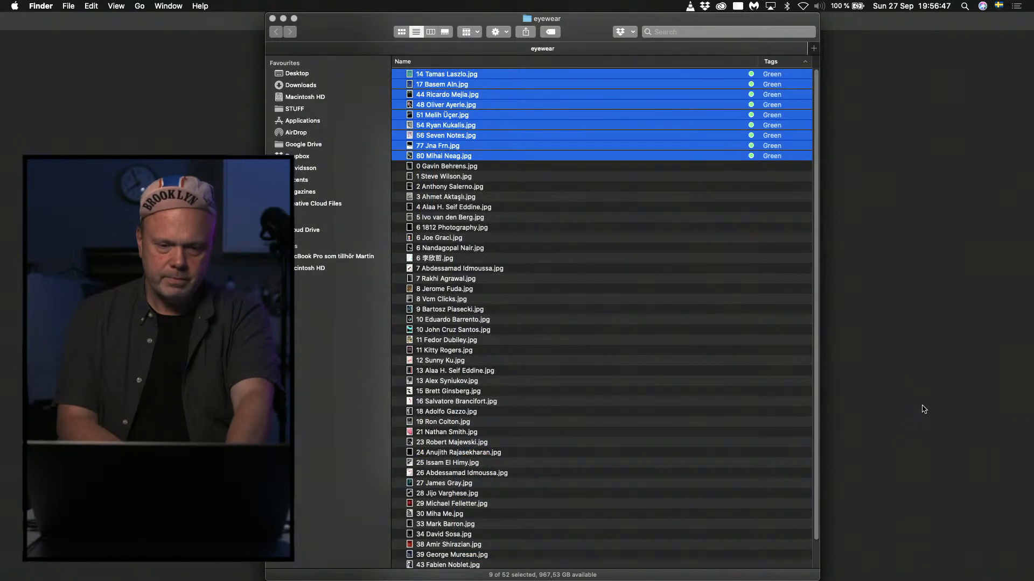
# Preview the untagged covers around numbers 7 and 8, return to the number 7 cover with reddish-brown sunglasses, and close the preview.
pyautogui.click(444, 276)
pyautogui.press('space')
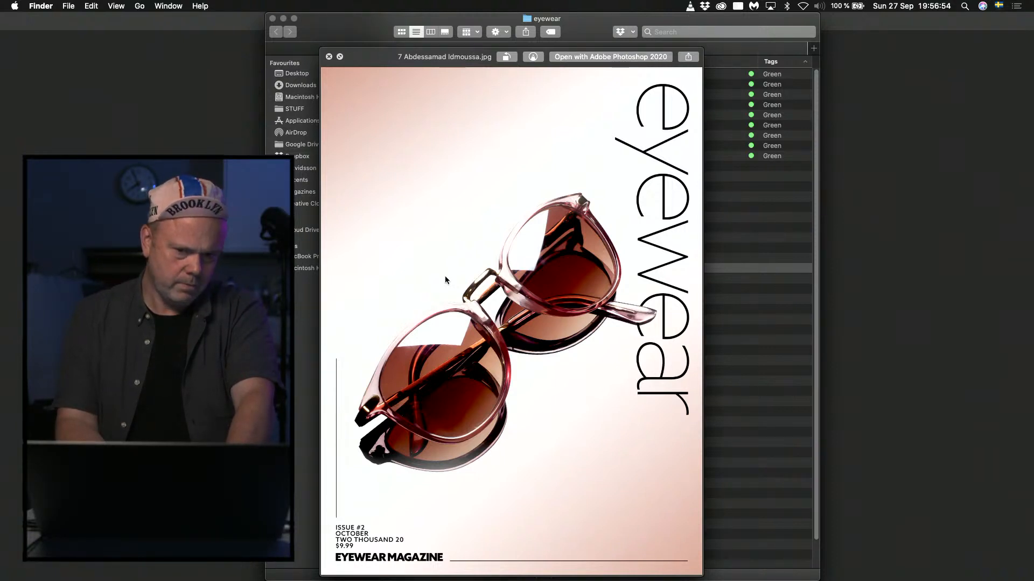
pyautogui.press('Up')
pyautogui.press('Down')
pyautogui.press('Up')
pyautogui.press('Down')
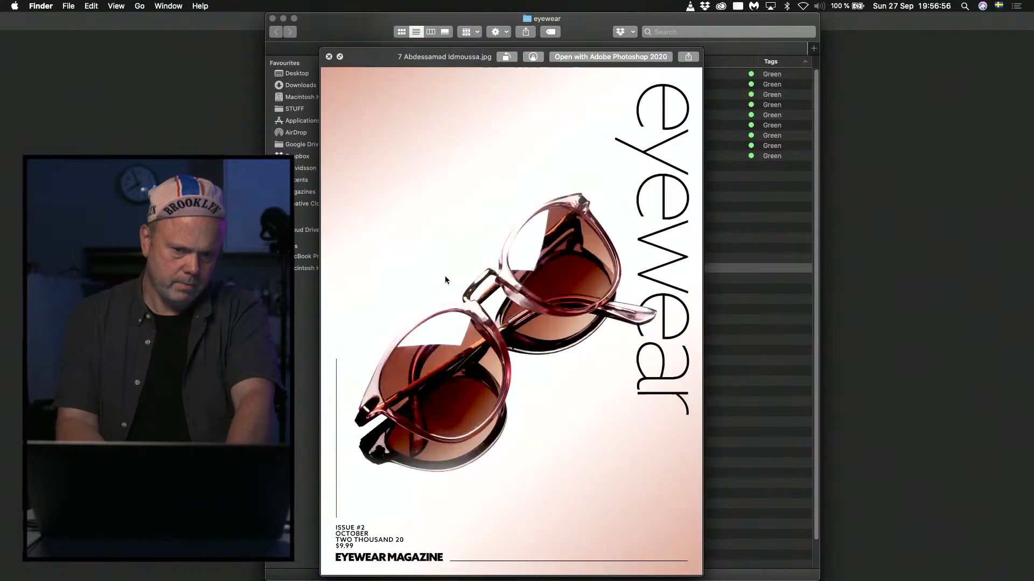
pyautogui.press('Down')
pyautogui.press('Down')
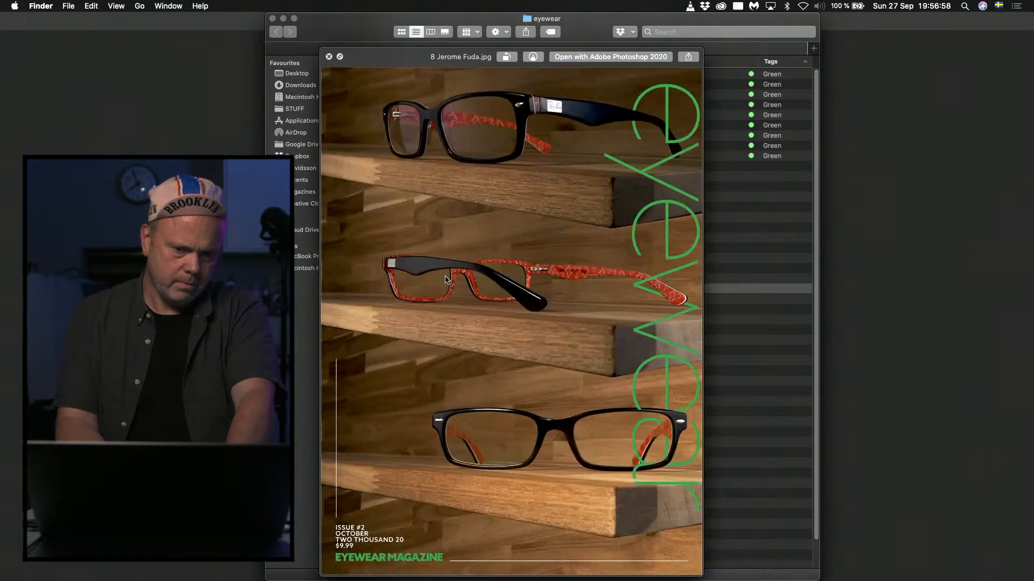
pyautogui.press('Up')
pyautogui.press('Up')
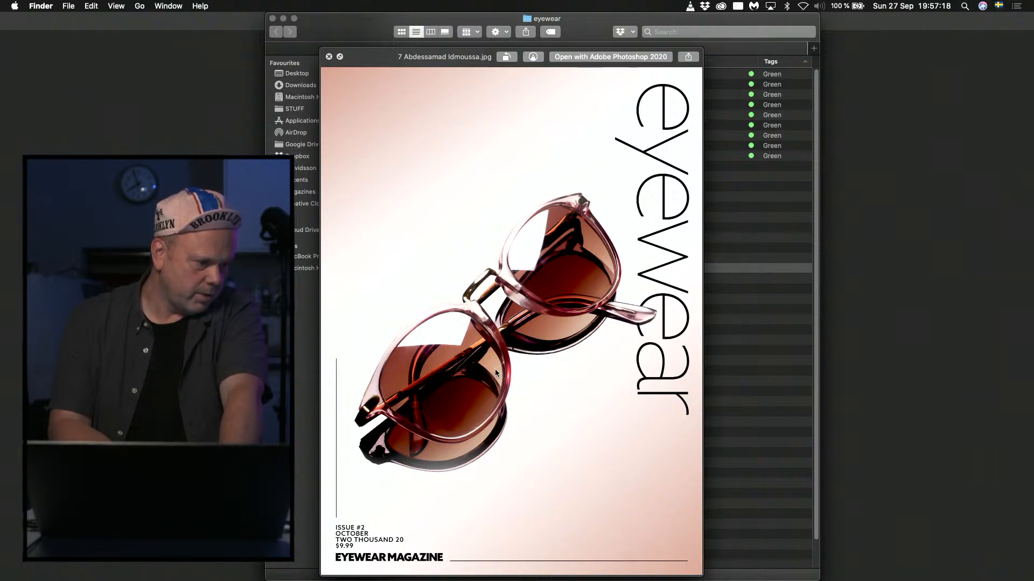
pyautogui.press('space')
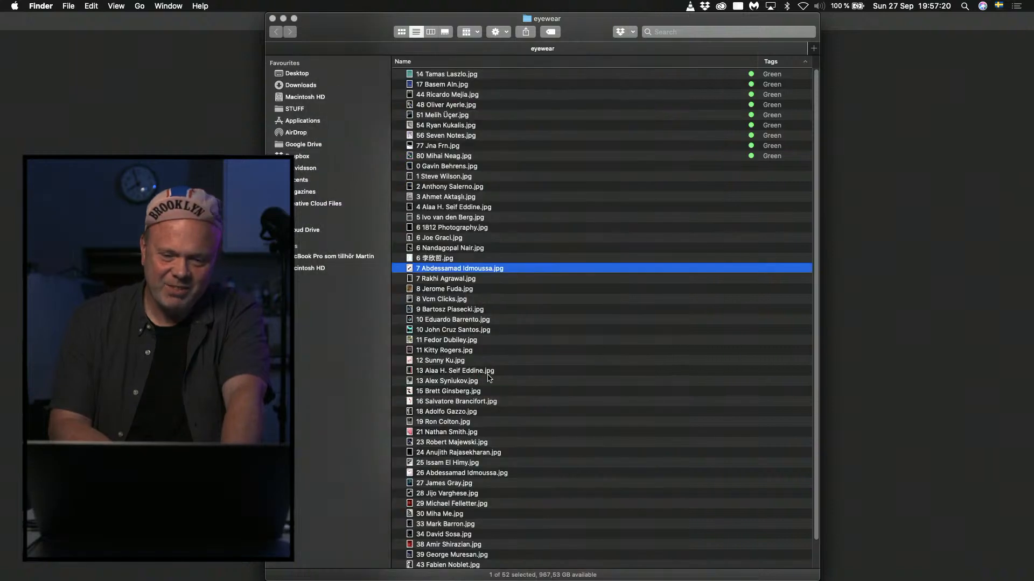